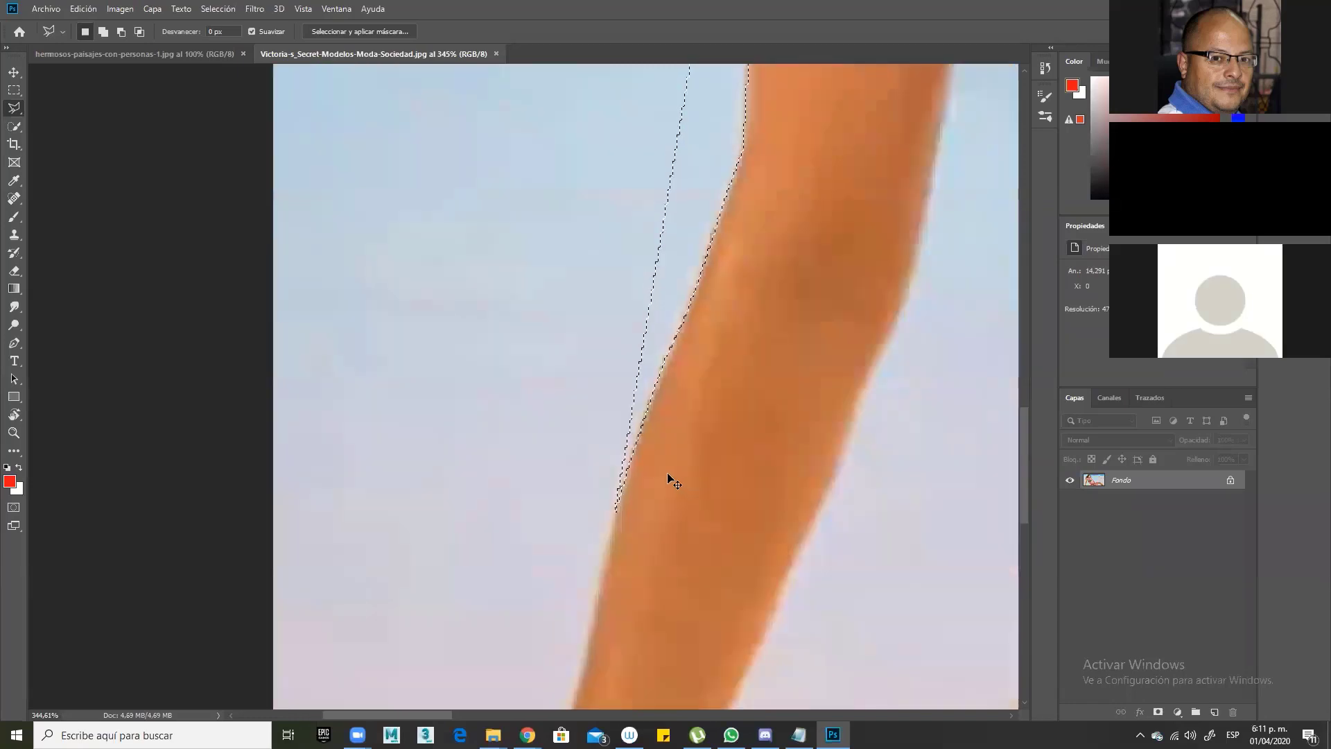
Step: Anchor outline points on the body's left edge and at the knee's outer edge
key(ctrl+d)
drag(793, 366, 603, 540)
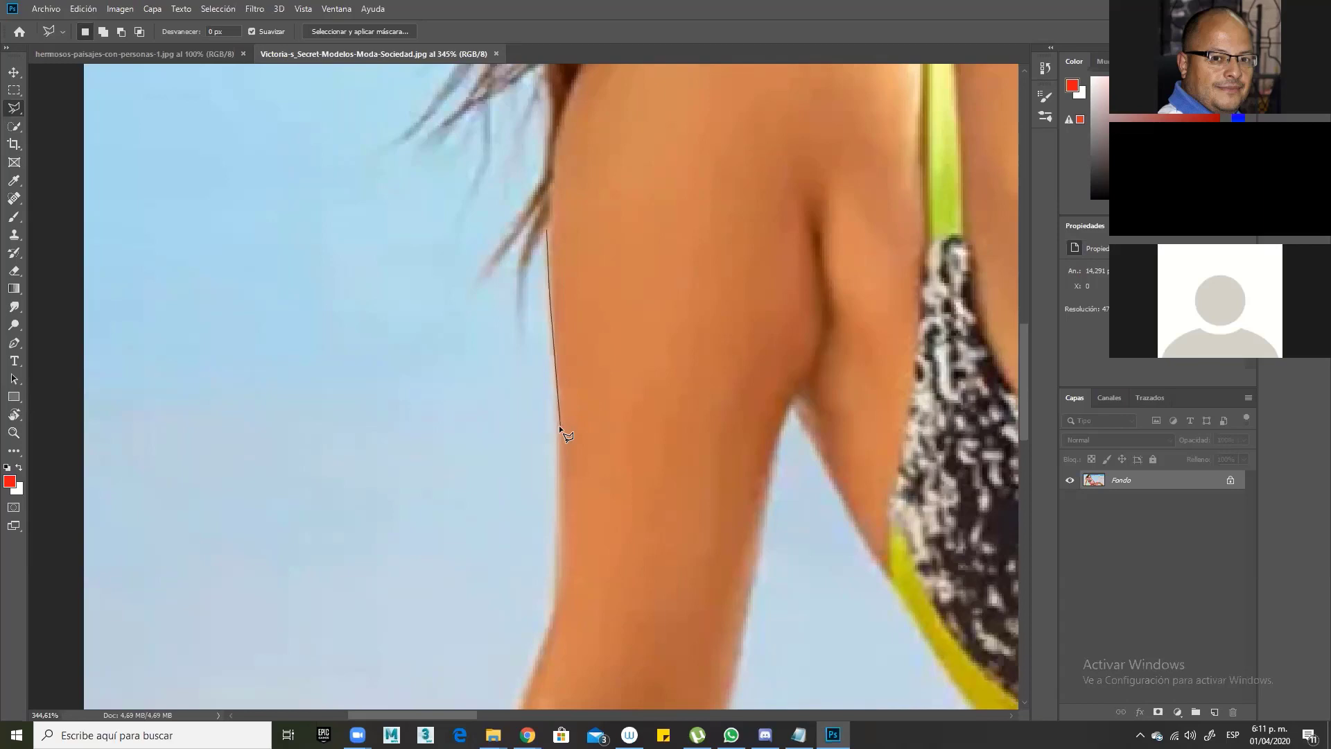
click(559, 547)
mouse_move(564, 644)
mouse_down()
mouse_move(622, 413)
mouse_move(594, 455)
mouse_up()
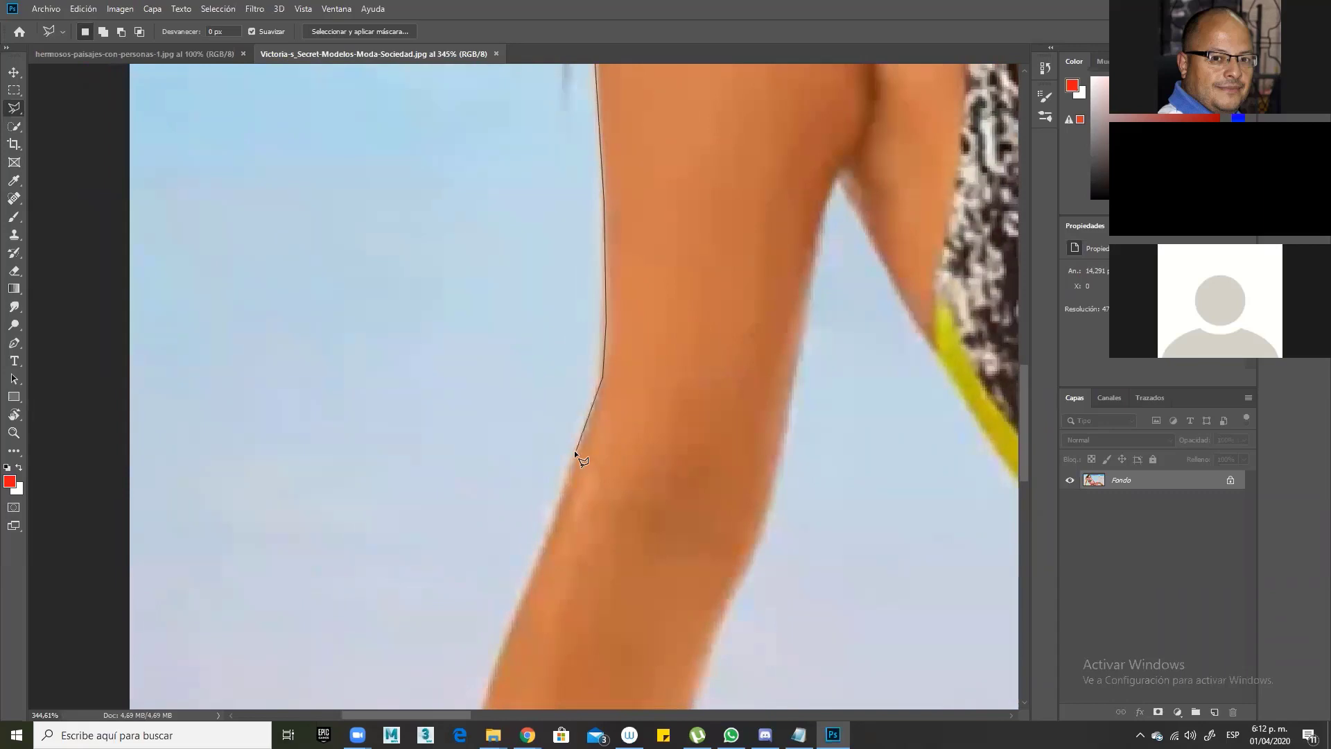
click(569, 461)
Step: Continue the outline down the shin to the ankle and along the foot
click(495, 671)
drag(529, 591, 547, 439)
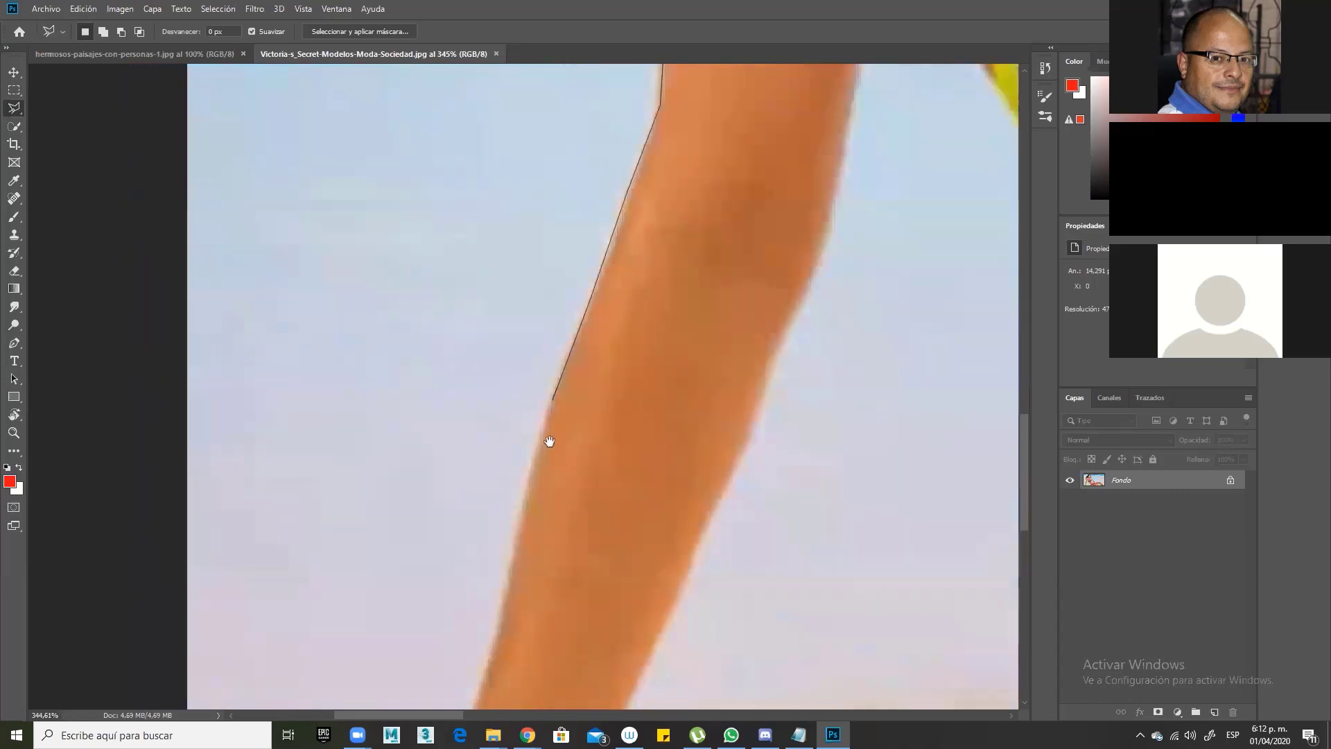
click(521, 517)
drag(508, 660, 582, 457)
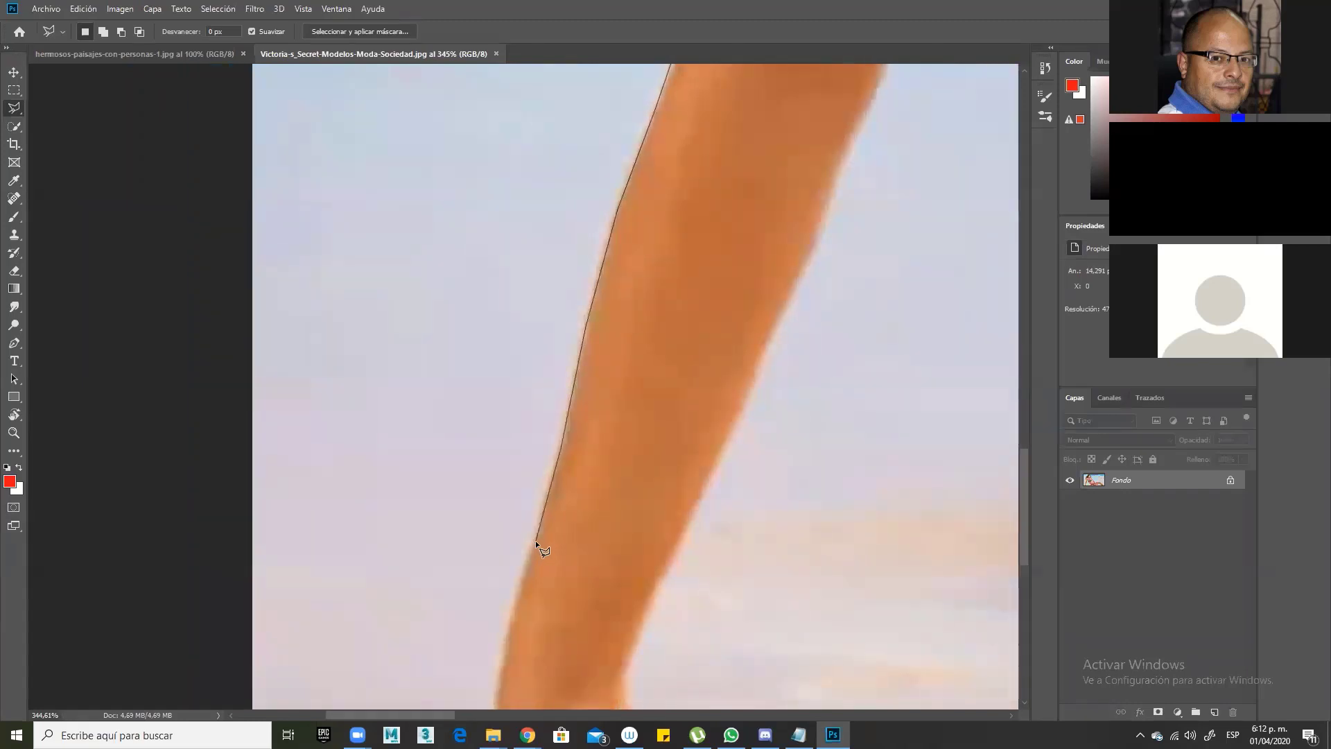
click(510, 620)
drag(534, 630, 565, 448)
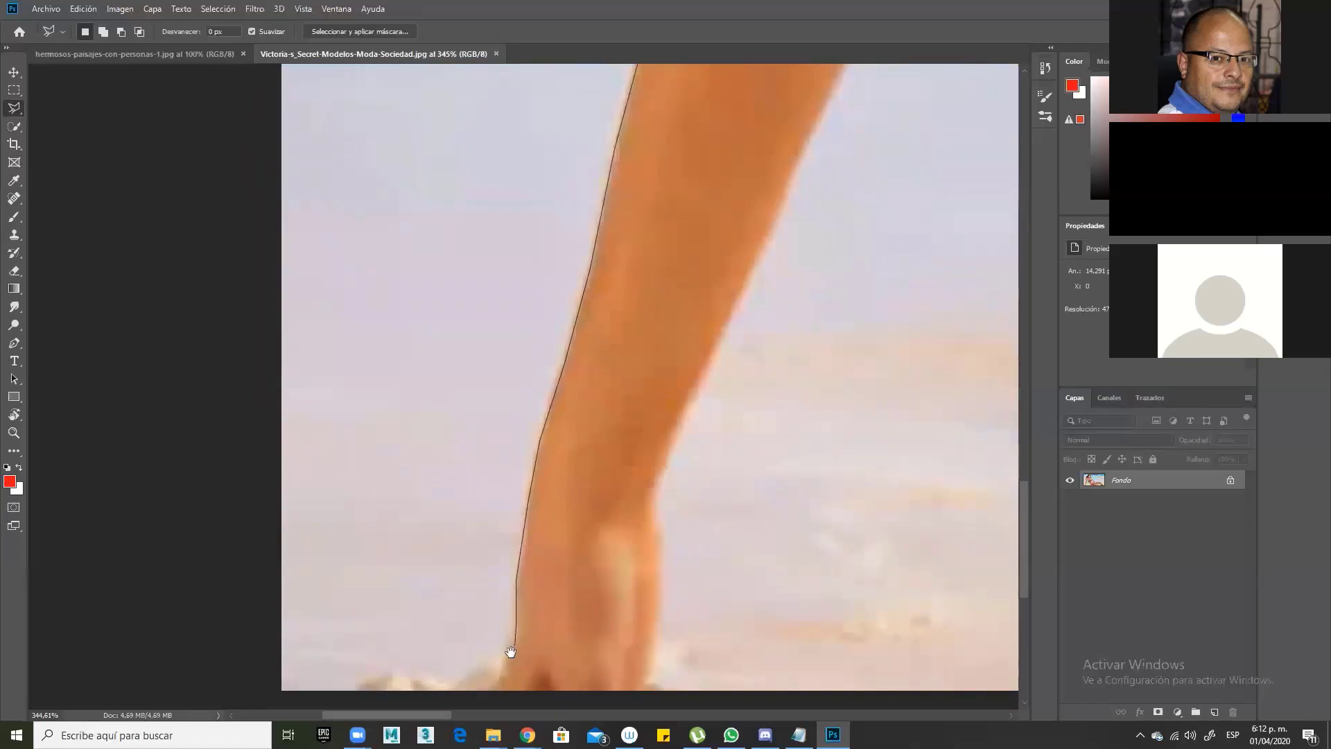
mouse_move(511, 654)
mouse_down()
mouse_move(678, 467)
mouse_move(642, 510)
mouse_up()
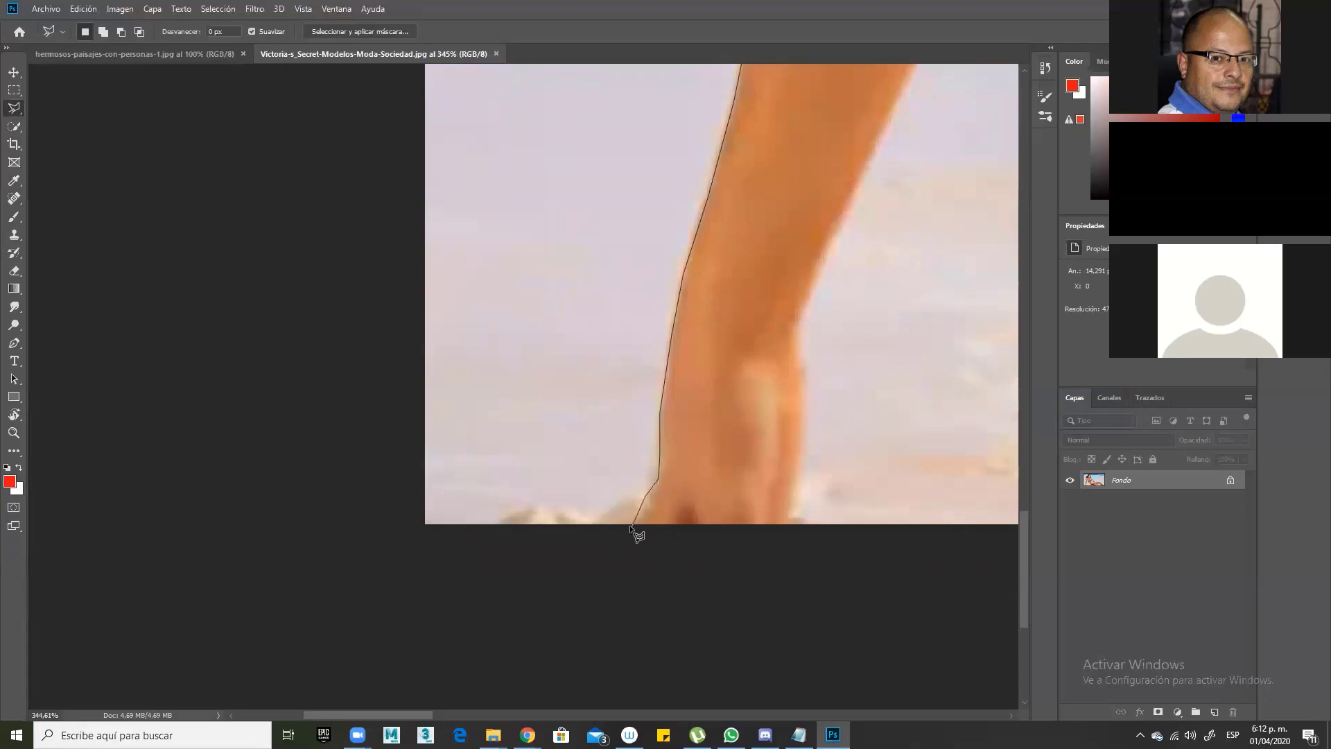
click(615, 507)
click(565, 467)
Step: Remove misplaced points and carry the outline across the foot to the ankle's right edge
click(509, 506)
key(BackSpace)
key(BackSpace)
key(BackSpace)
key(BackSpace)
click(643, 524)
click(788, 523)
click(799, 460)
Step: Trace the leg's inner edge upward toward the bikini
click(804, 319)
drag(866, 259, 708, 417)
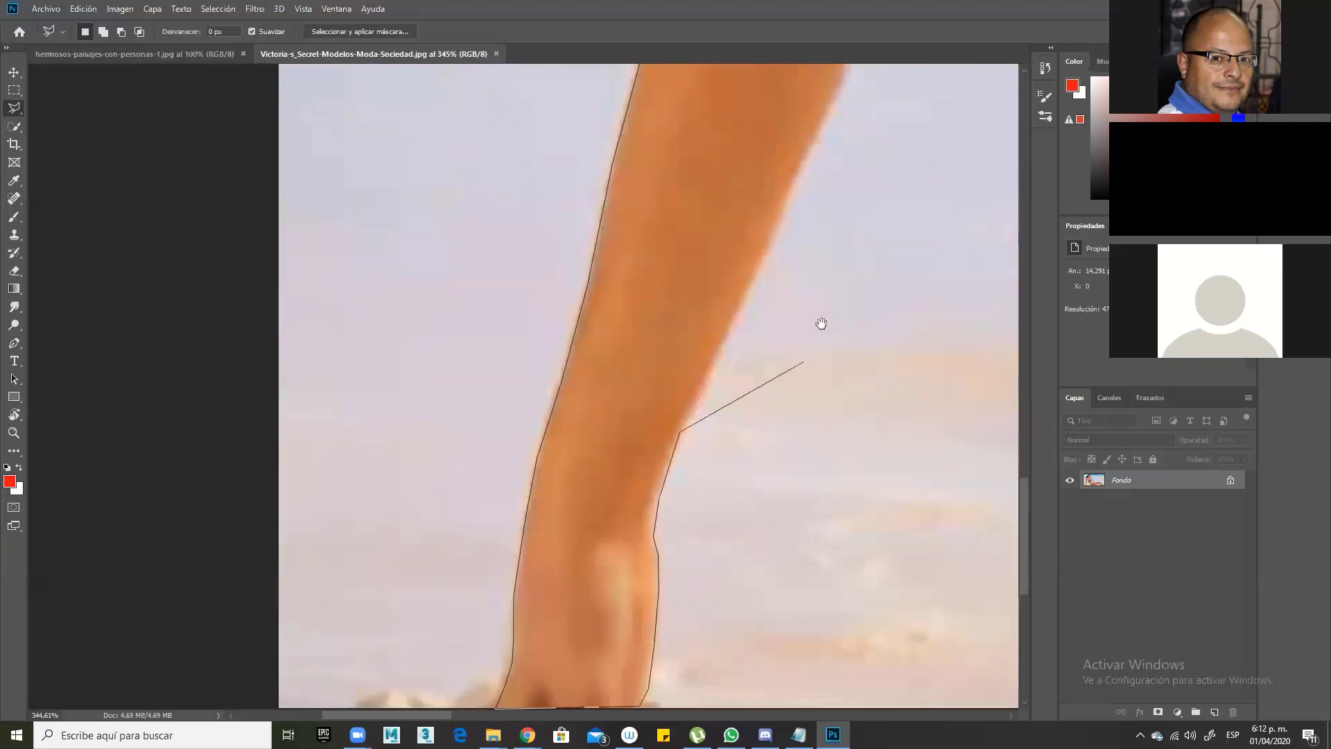
mouse_move(804, 325)
mouse_down()
mouse_move(775, 395)
mouse_move(638, 568)
mouse_move(677, 451)
mouse_move(654, 455)
mouse_up()
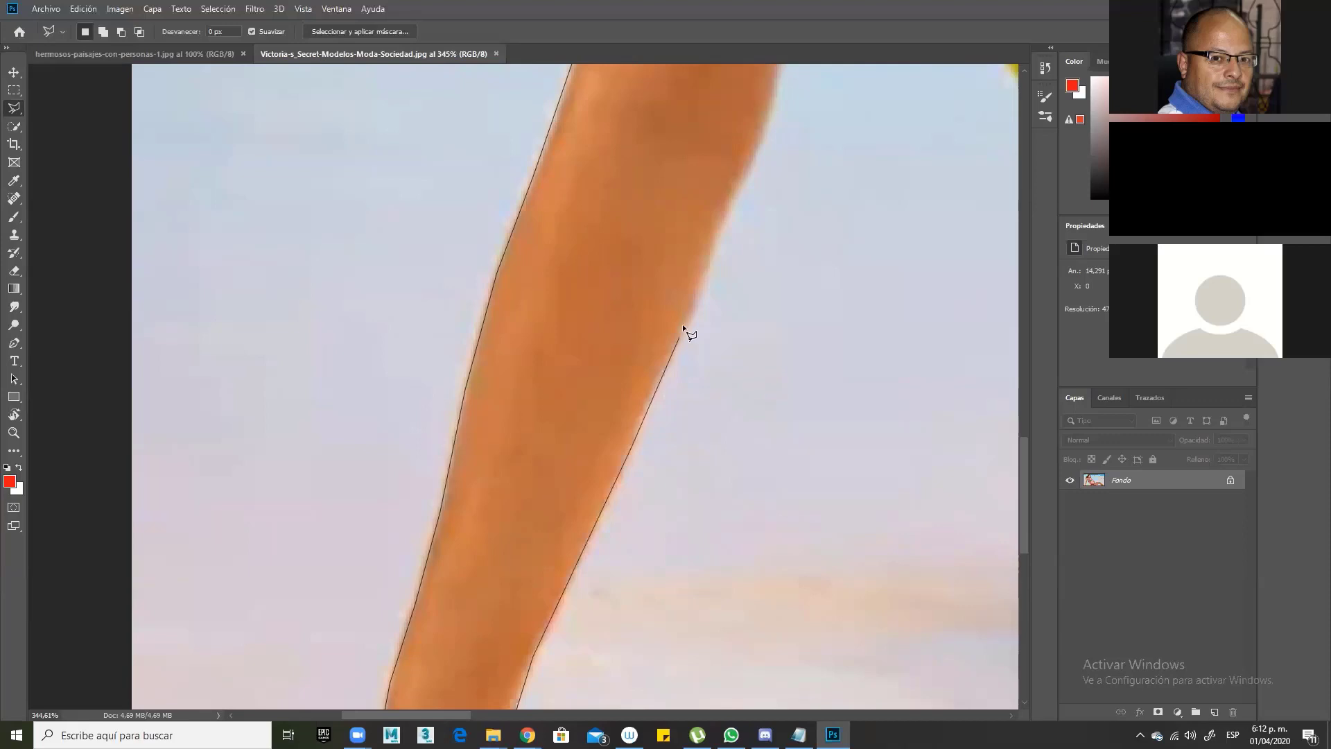
click(709, 261)
drag(755, 256, 707, 425)
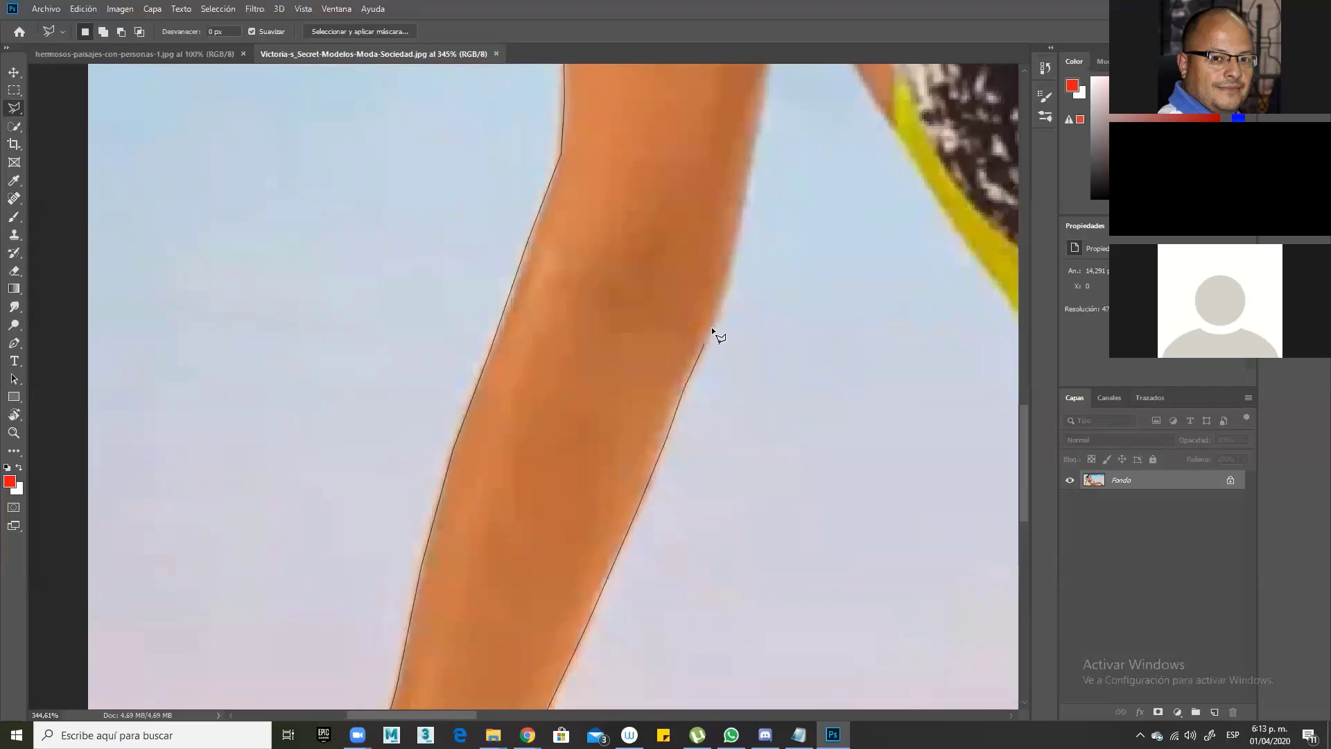
click(720, 307)
drag(763, 208, 722, 418)
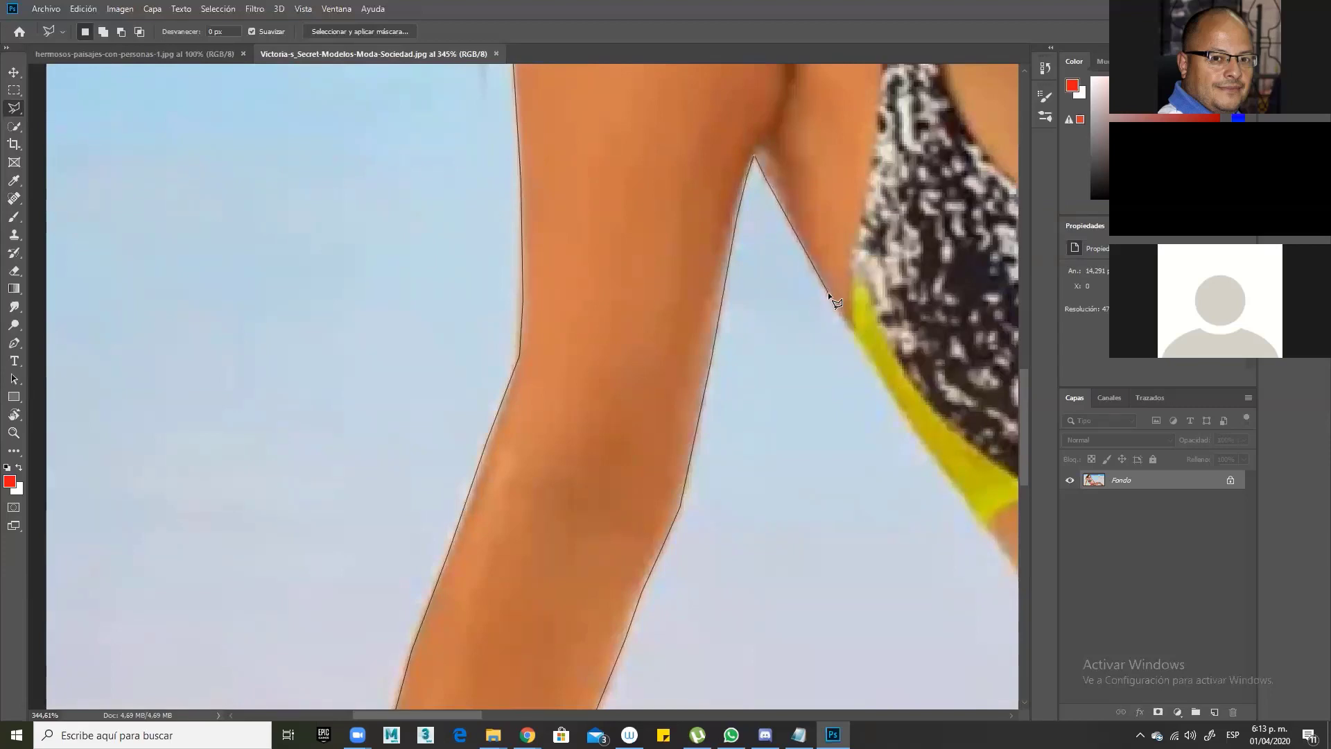
Step: Anchor outline points where the leg meets the bikini and along its yellow edge
click(853, 327)
click(896, 404)
drag(989, 556, 536, 434)
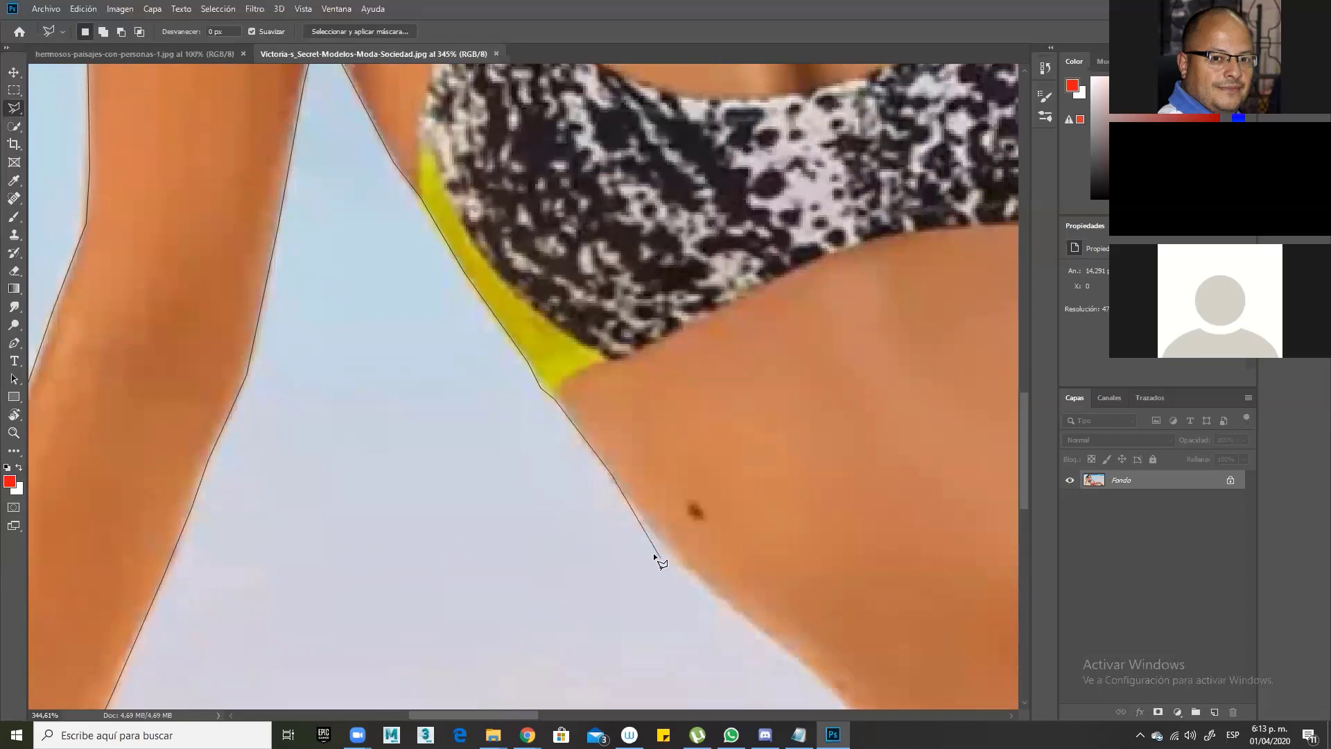
Step: Trace the other thigh's outer edge down to the photo's bottom
click(729, 605)
drag(767, 618, 680, 505)
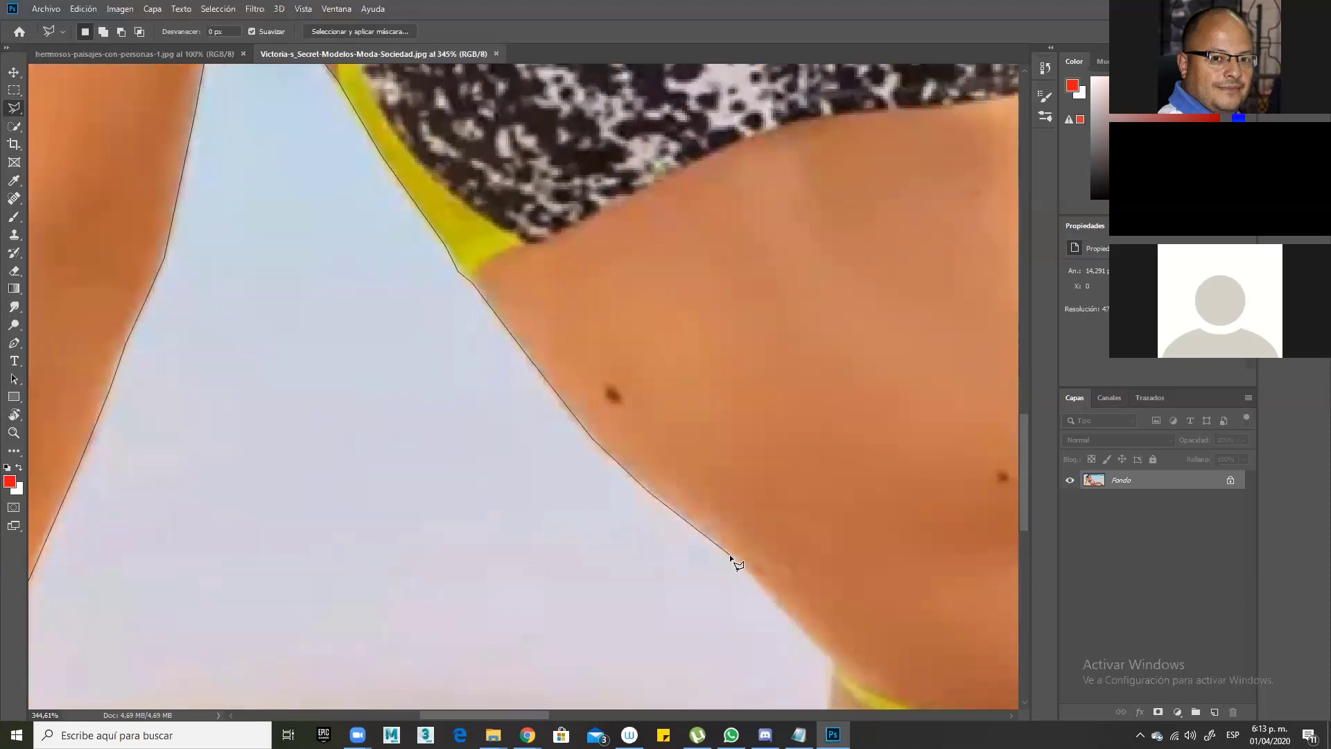
drag(767, 587, 671, 497)
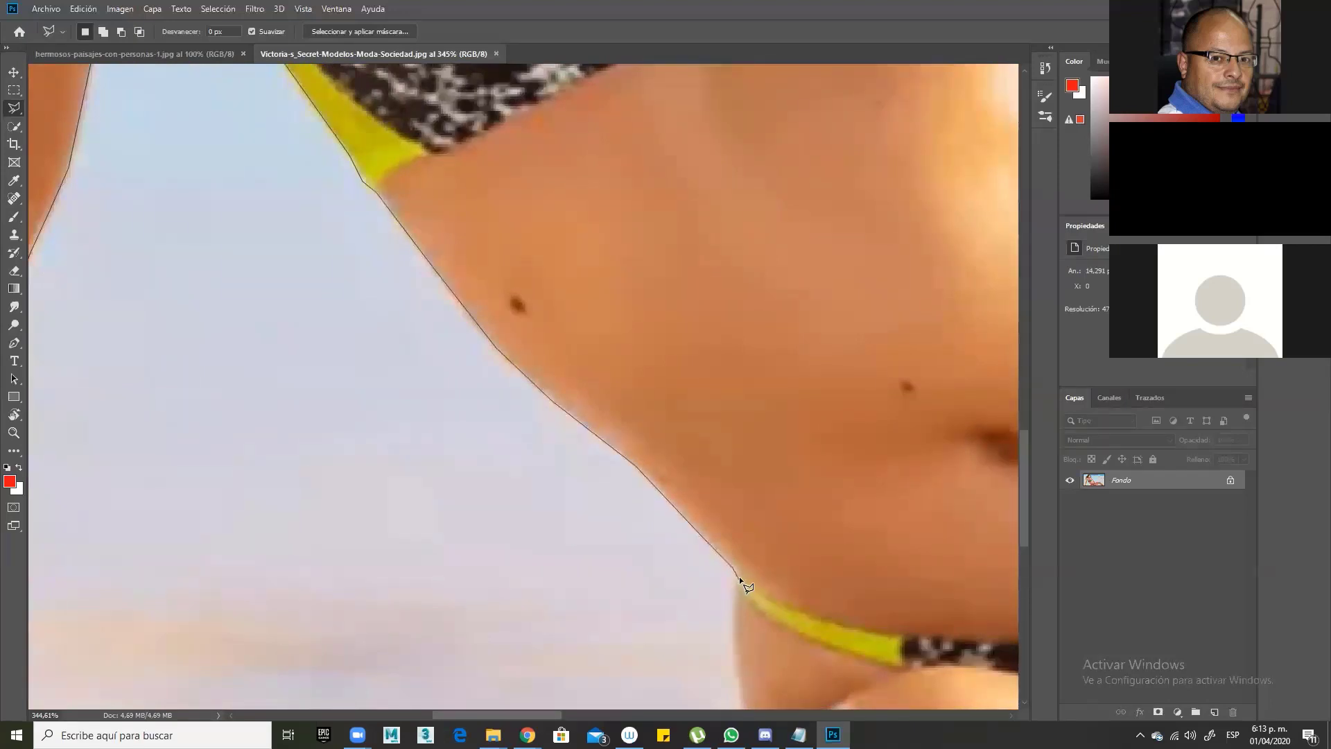
click(732, 613)
drag(751, 628, 485, 270)
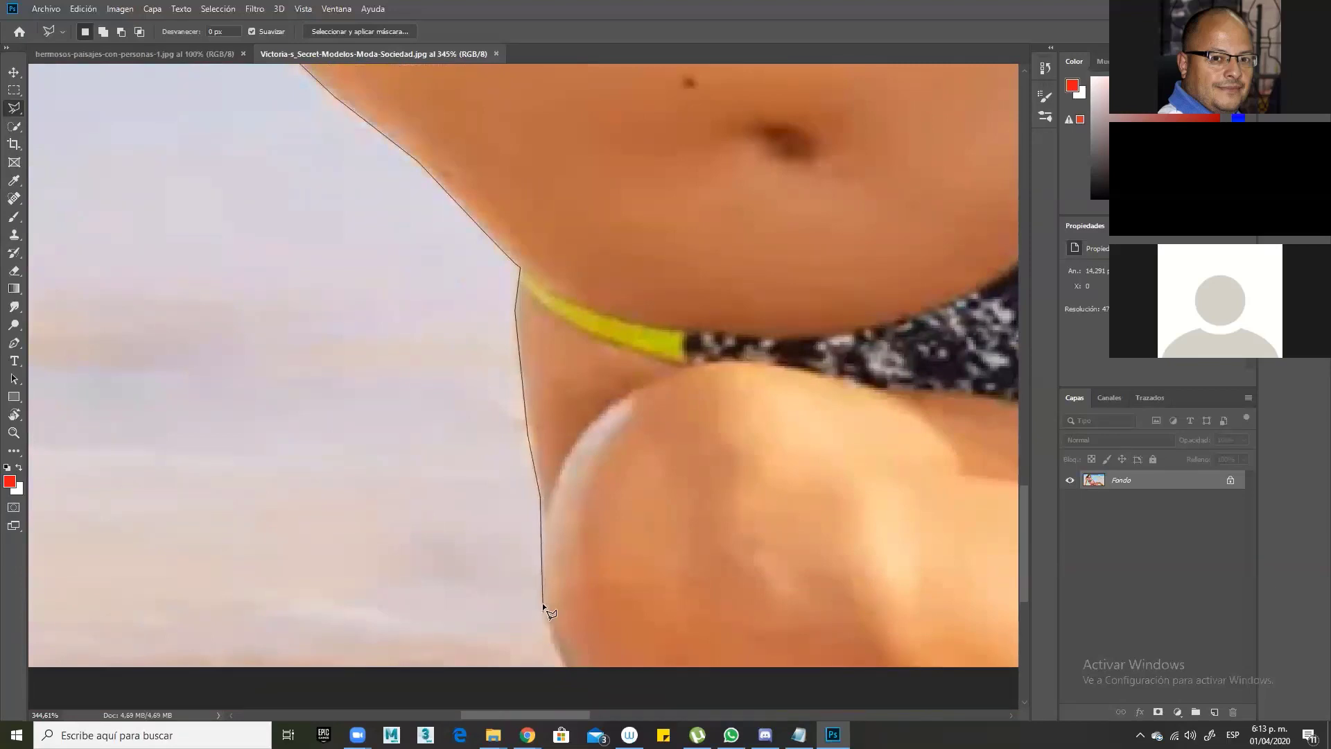
click(562, 658)
mouse_move(612, 618)
mouse_down()
mouse_move(458, 437)
mouse_move(409, 471)
mouse_up()
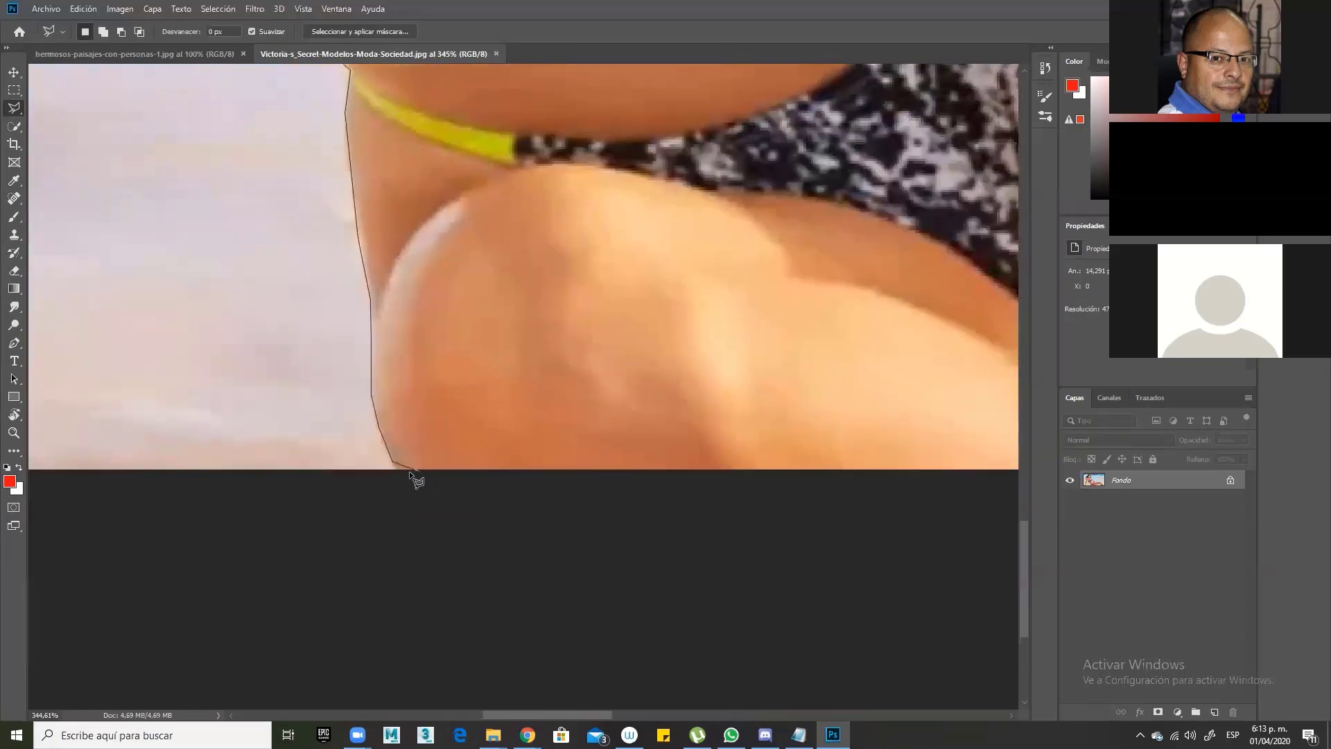
Step: Anchor points along the bottom edge, up to the bikini-hip junction and beneath the fingertips
click(396, 471)
scroll(735, 467, right, 10)
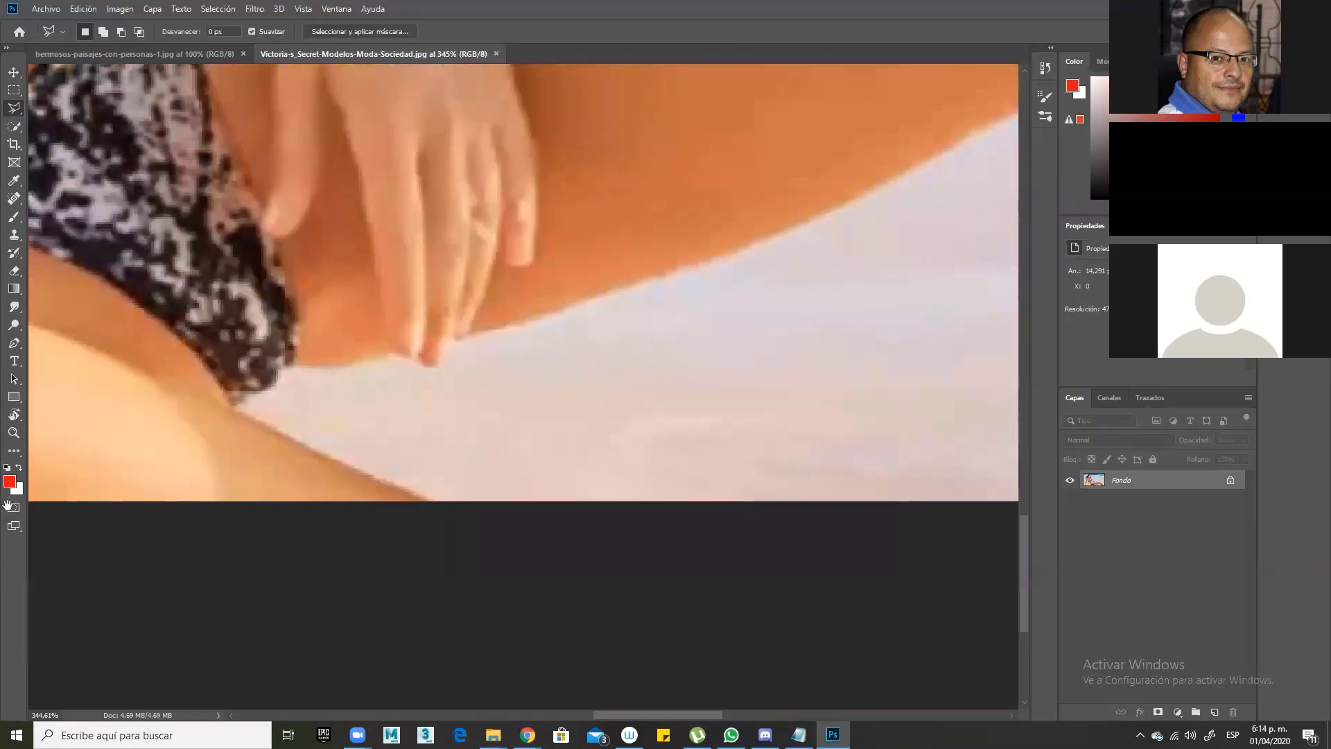
click(430, 501)
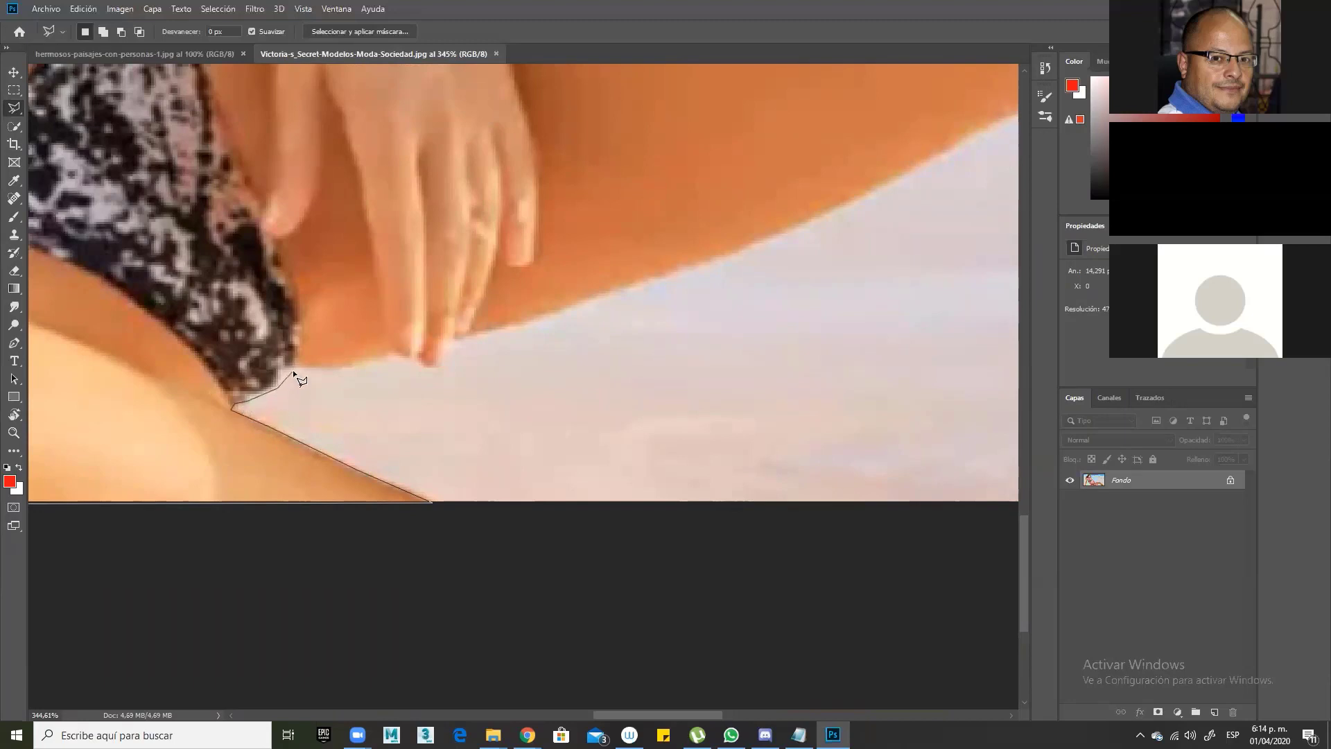
click(336, 368)
click(439, 365)
Step: Zoom in closely on the fingertip edge
ctrl+click(446, 363)
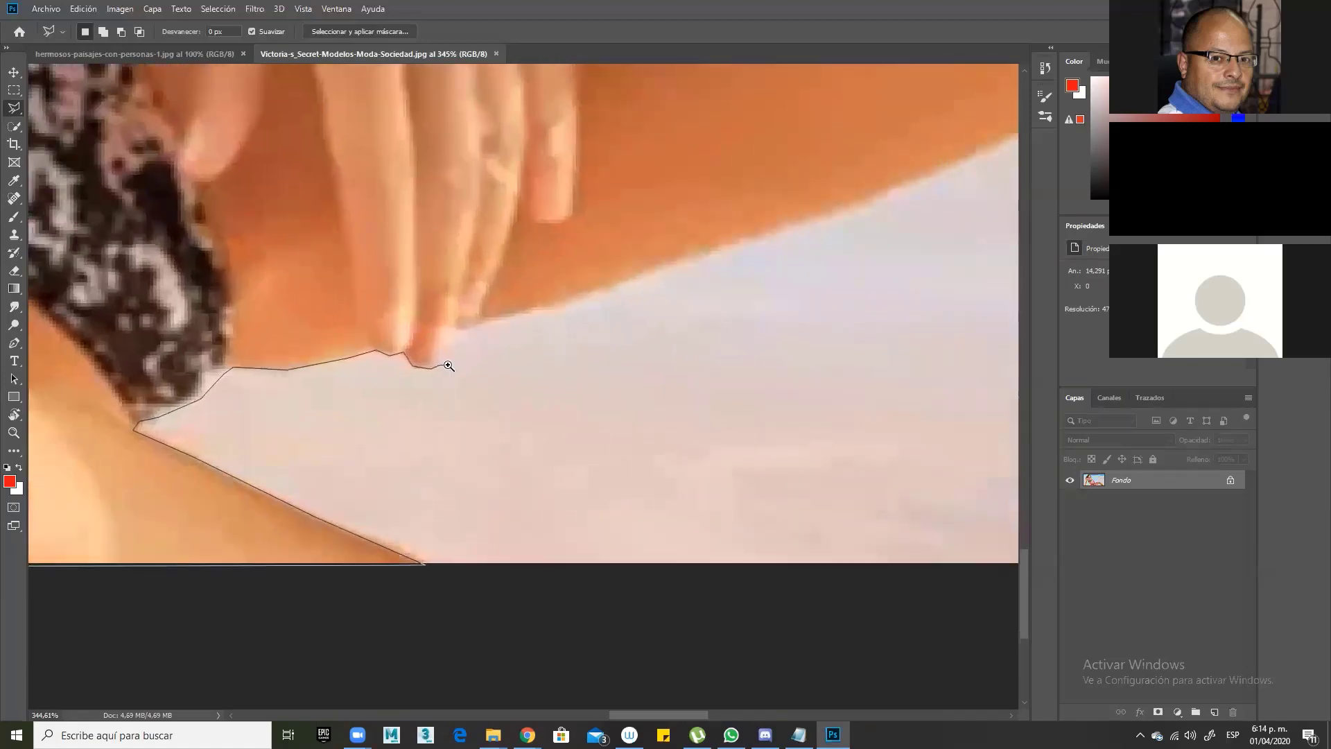
ctrl+click(447, 363)
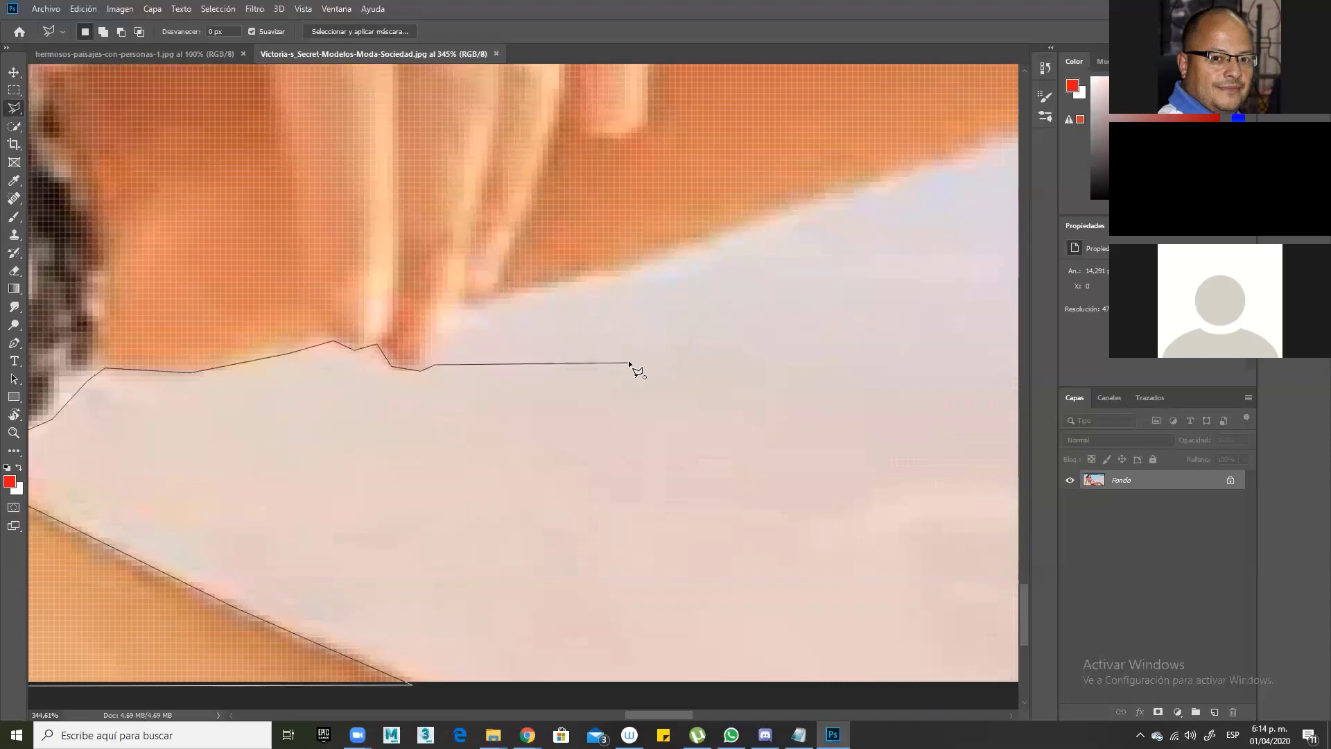
ctrl+click(544, 389)
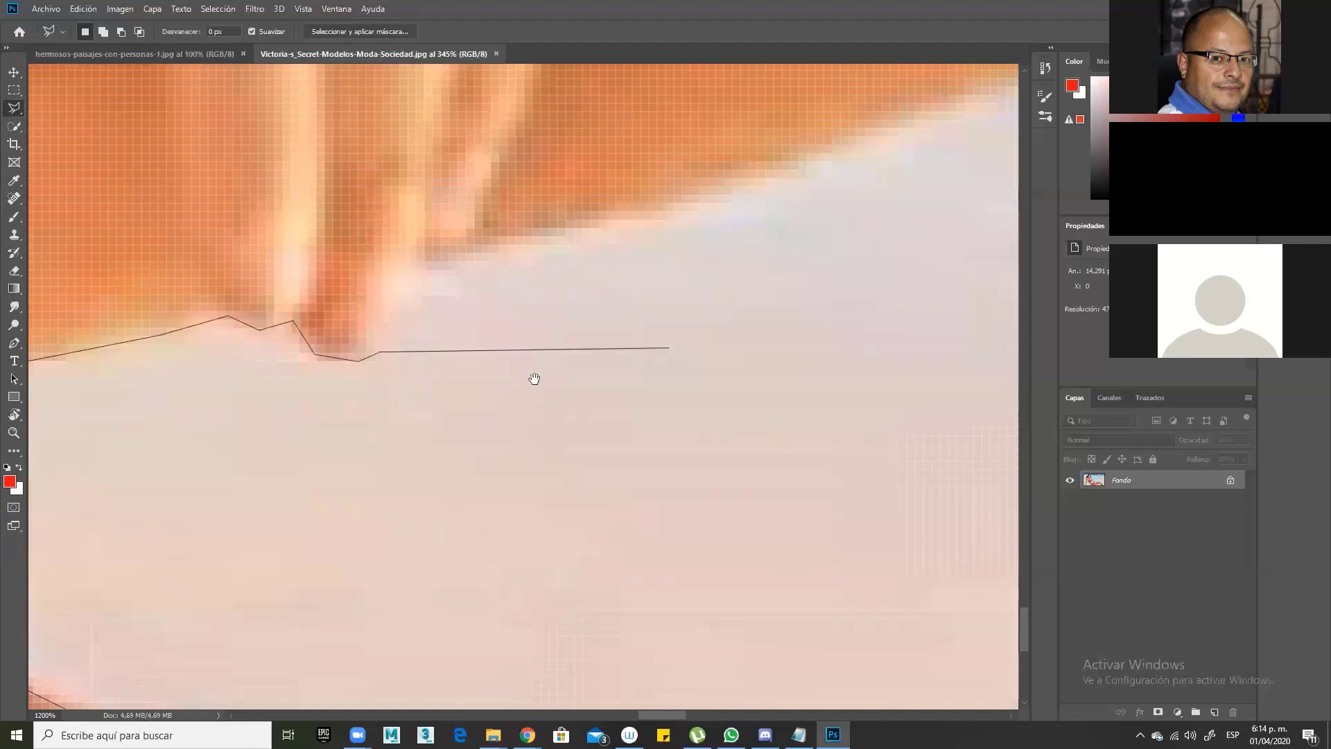
Step: Trace the outline beside and past the fingertips
drag(534, 379, 550, 497)
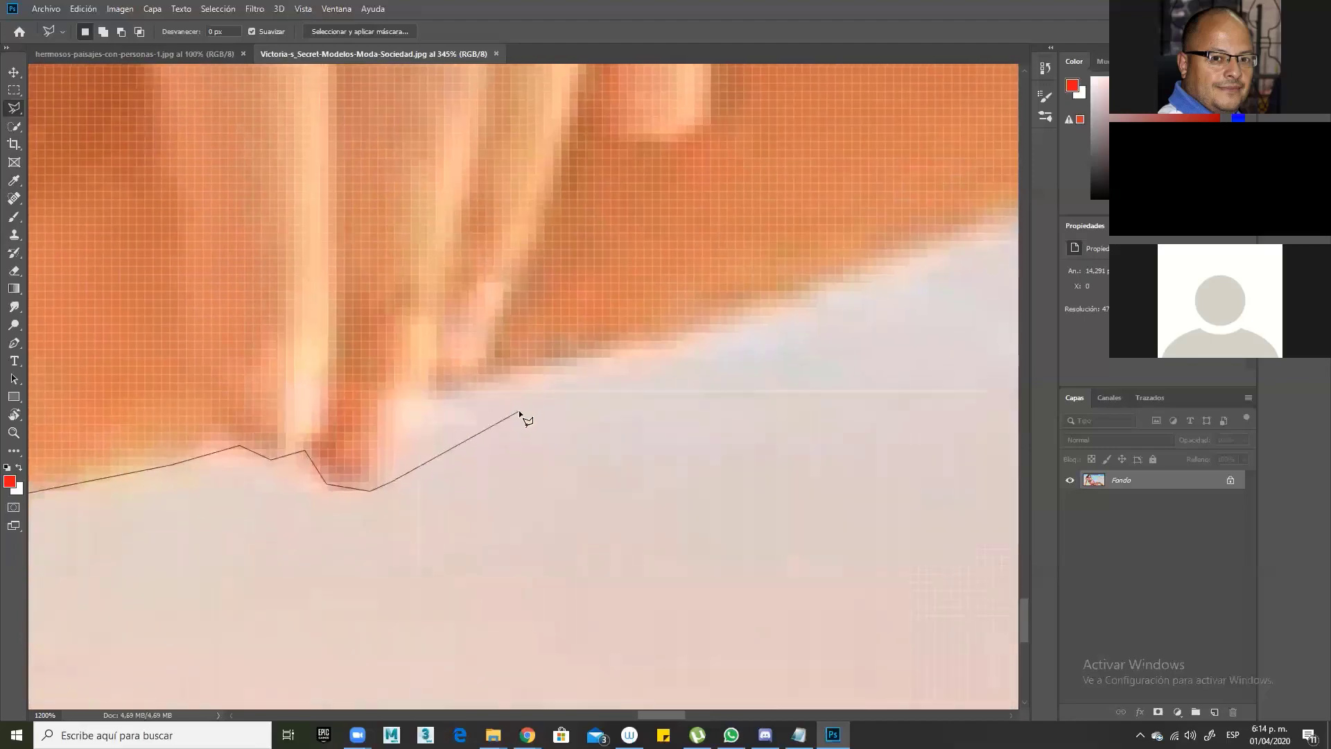
scroll(519, 410, down, 1)
scroll(519, 410, left, 2)
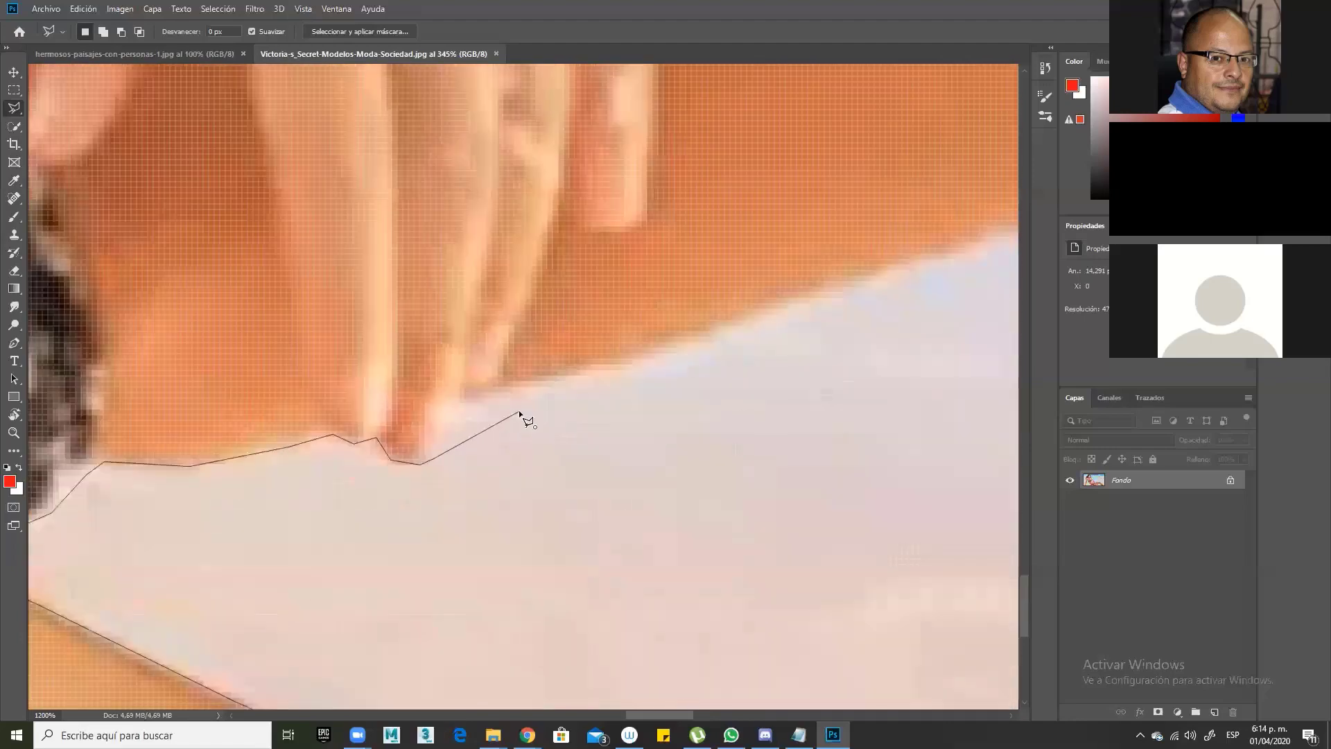
scroll(519, 409, down, 1)
click(444, 452)
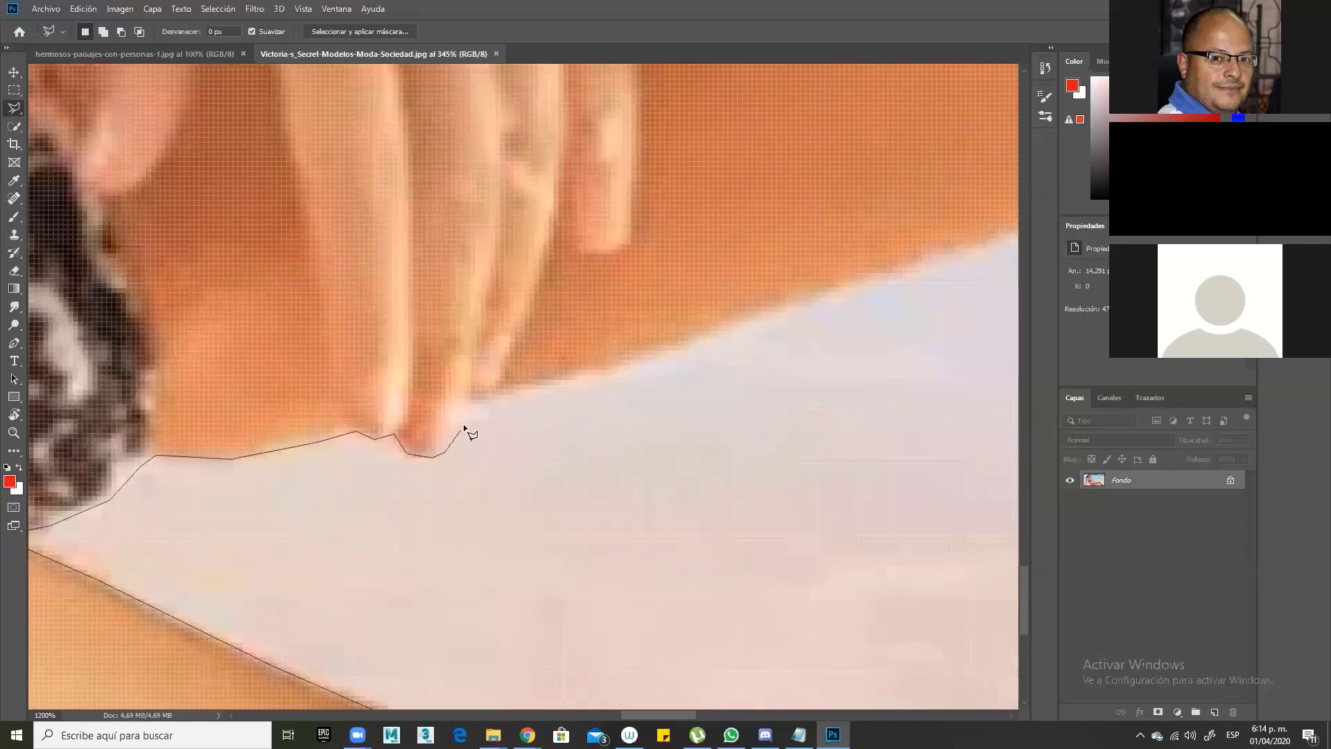
click(517, 390)
Step: Anchor outline points along the hip's lower edge
click(796, 307)
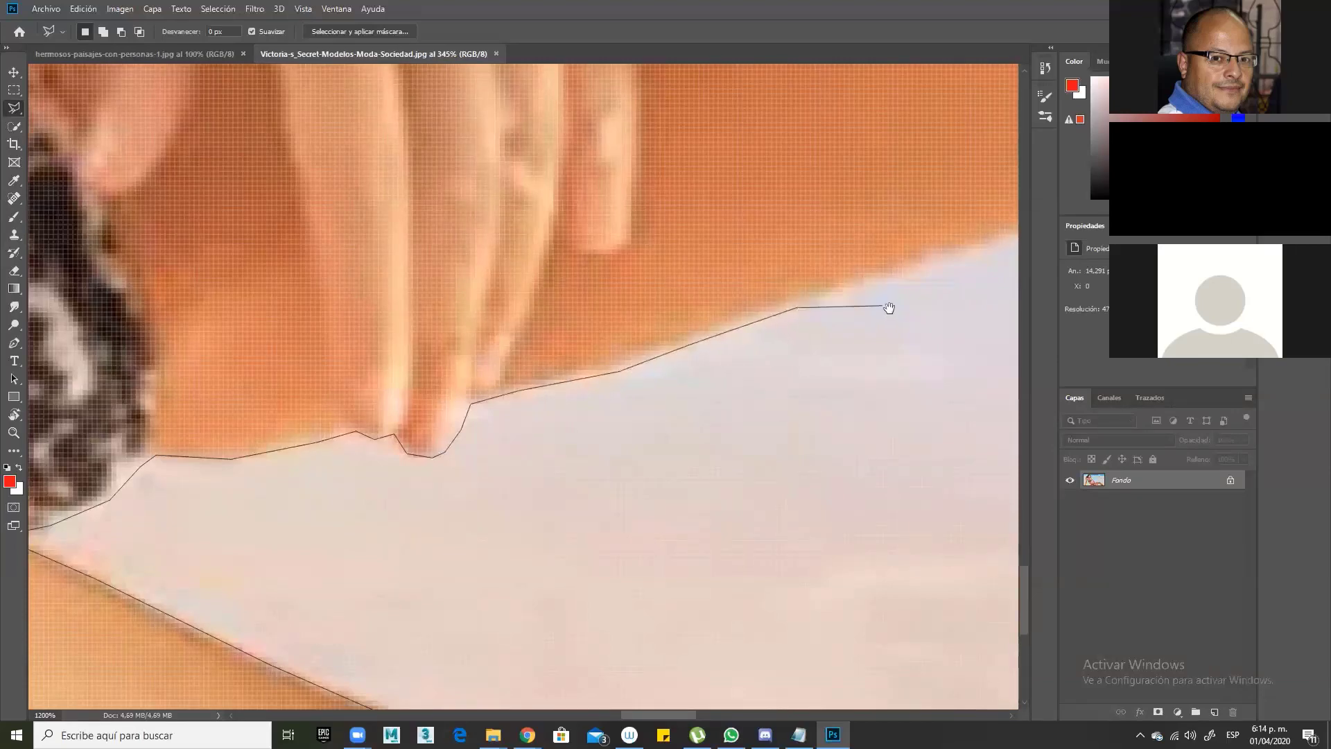
drag(891, 305, 573, 433)
click(771, 330)
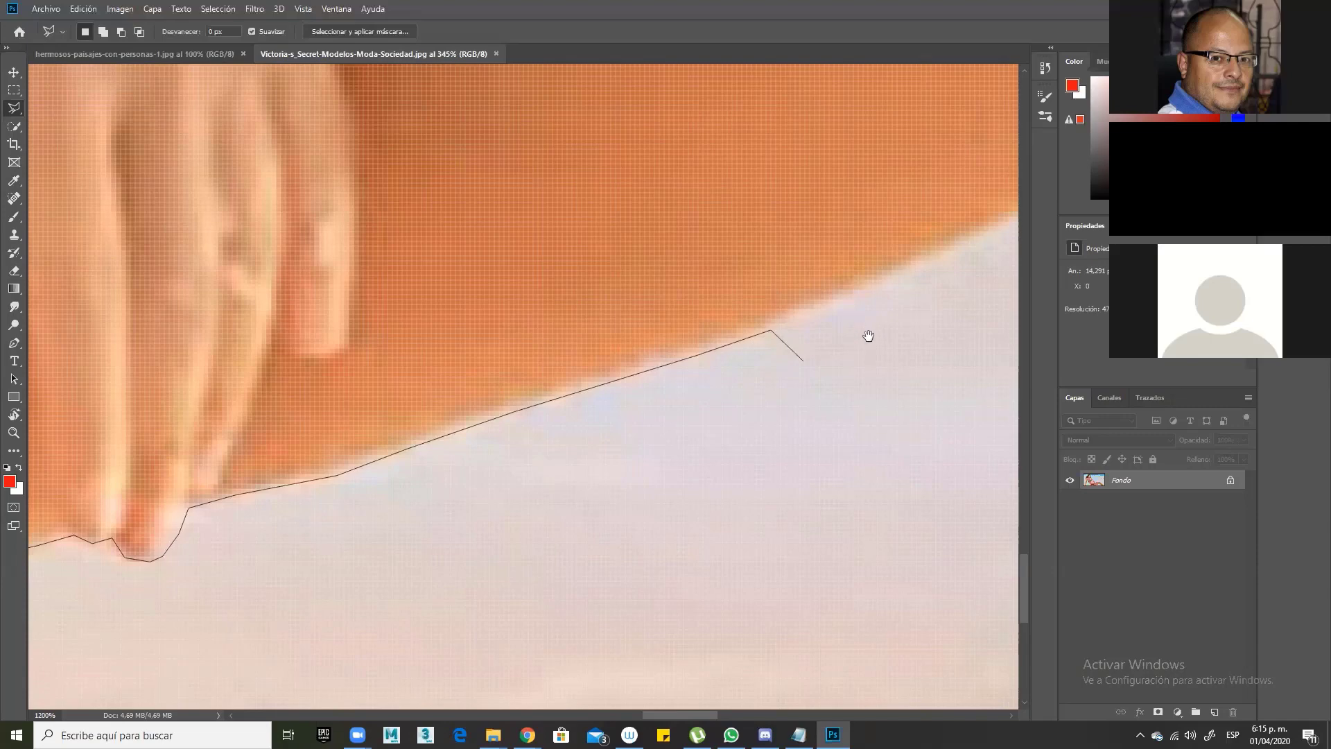
mouse_move(874, 335)
mouse_down()
mouse_move(815, 377)
mouse_move(633, 440)
mouse_move(460, 624)
mouse_up()
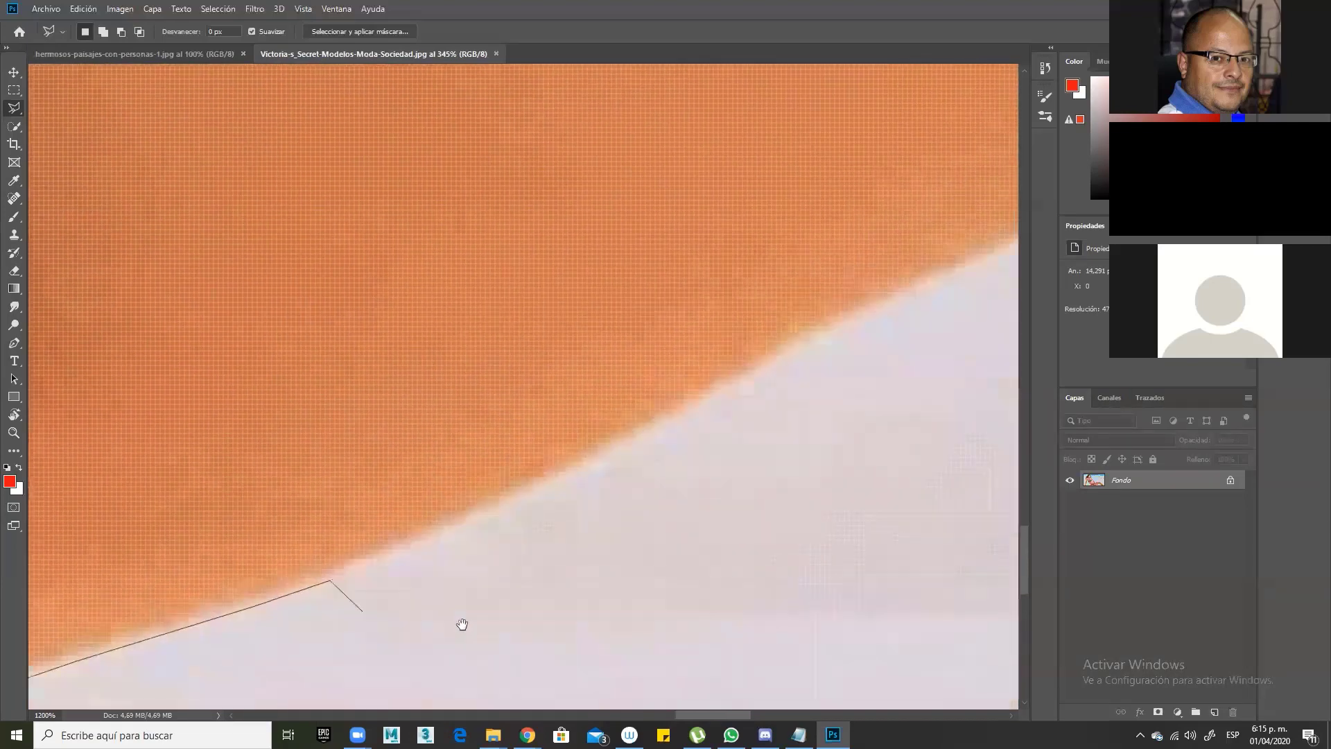
scroll(435, 480, down, 4)
scroll(436, 480, down, 3)
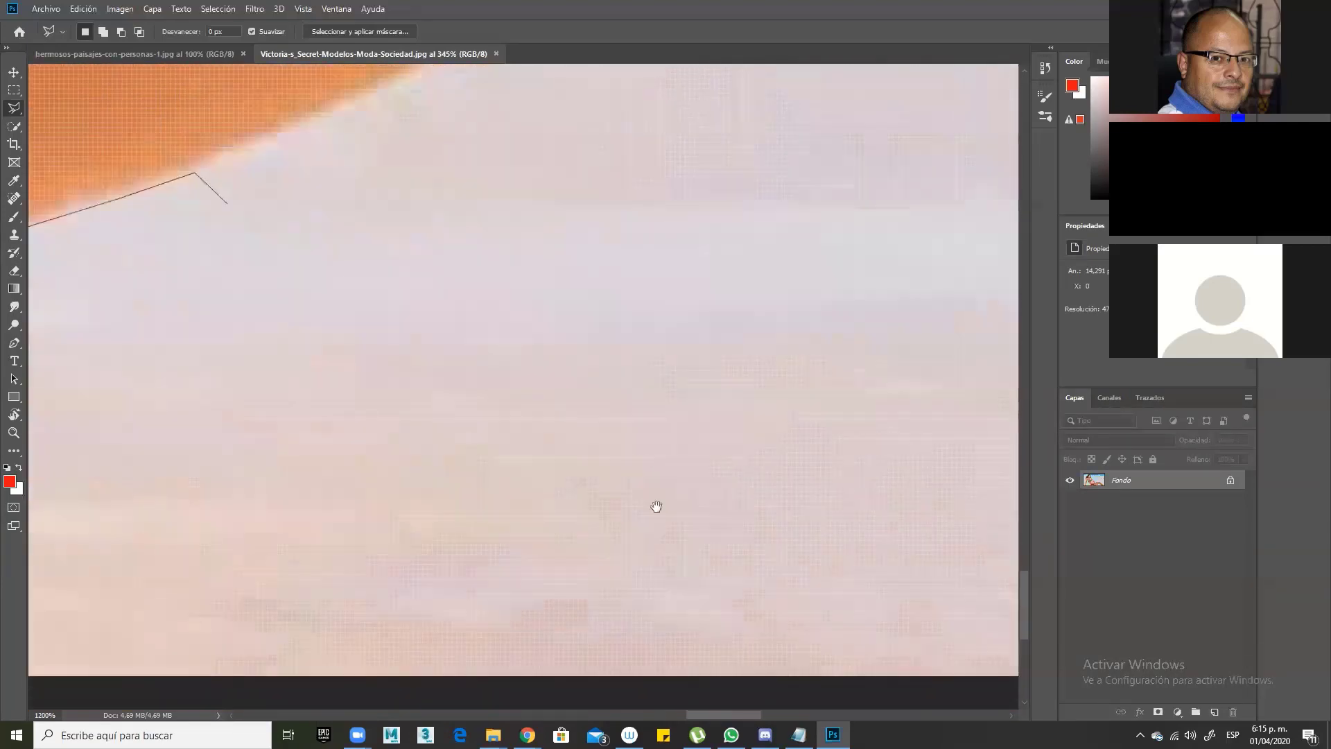
scroll(654, 506, up, 5)
scroll(704, 468, up, 2)
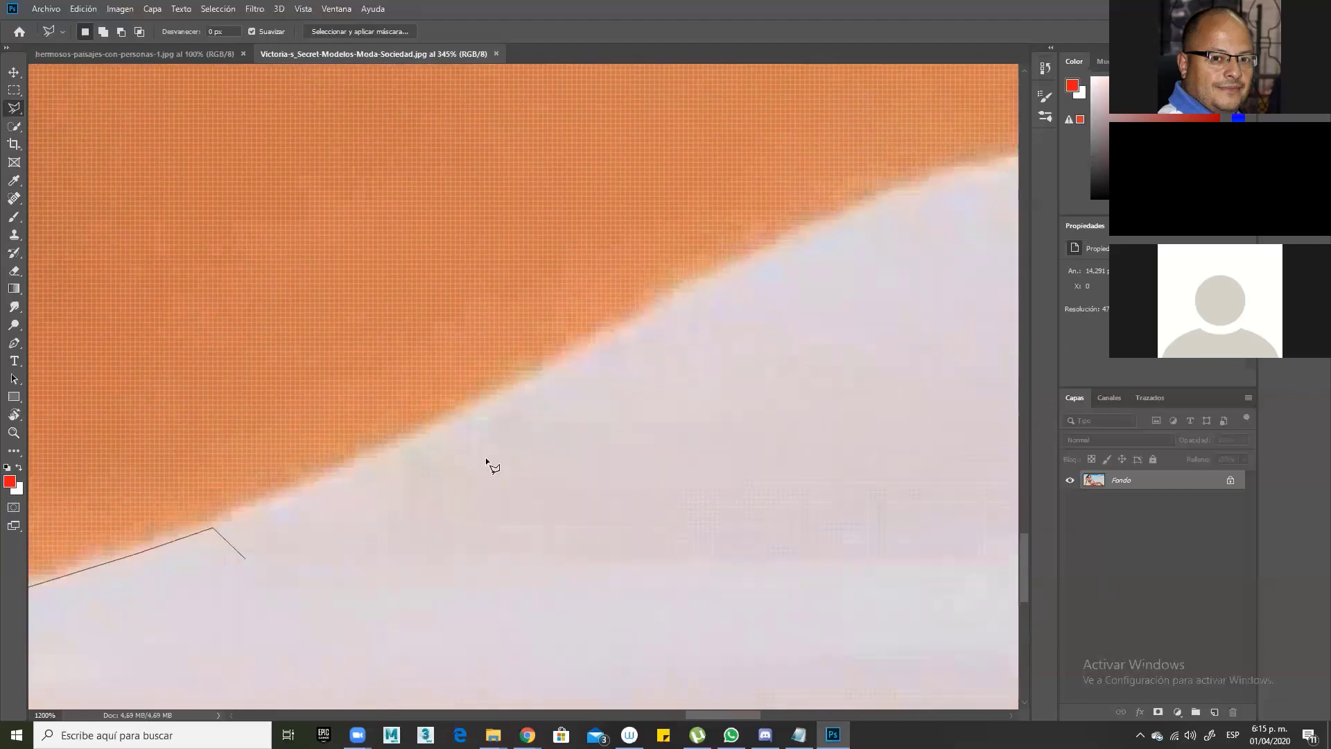
Step: Continue the outline up the hip's skin edge to its bend
click(442, 421)
click(606, 334)
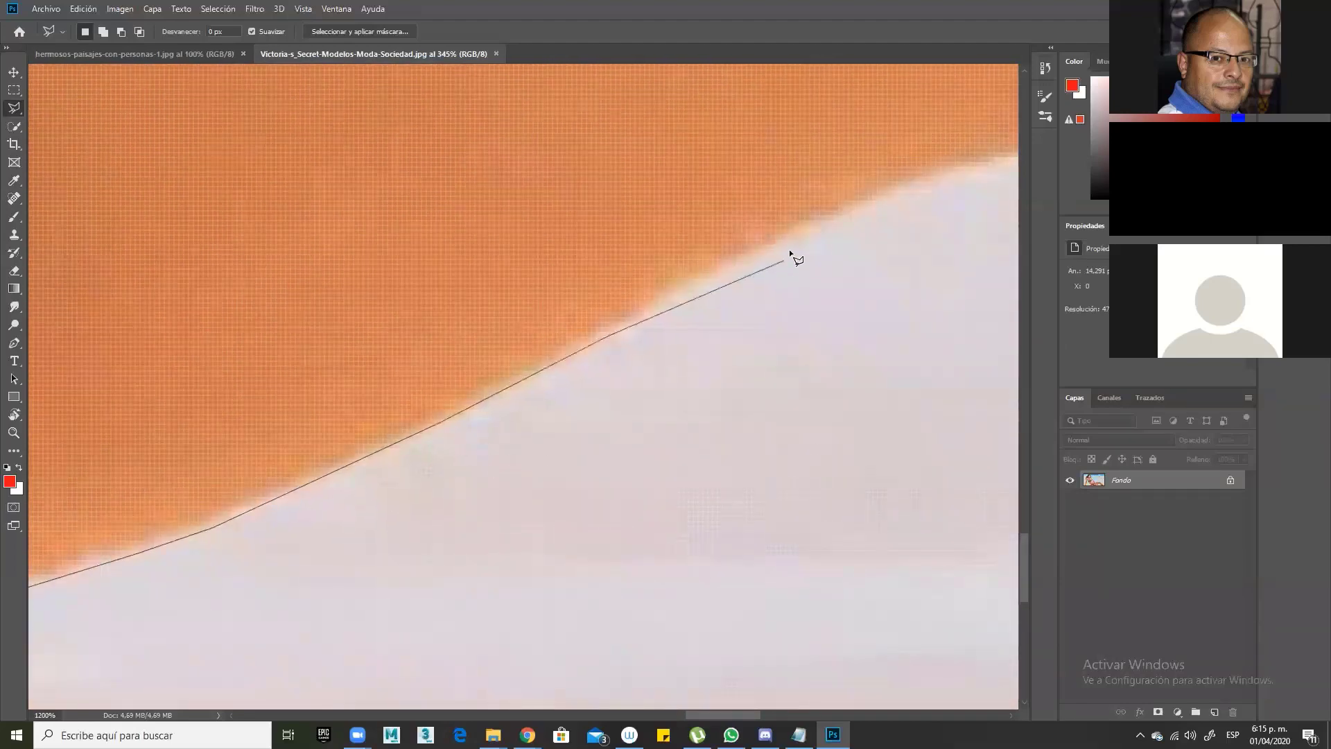
click(783, 239)
click(850, 208)
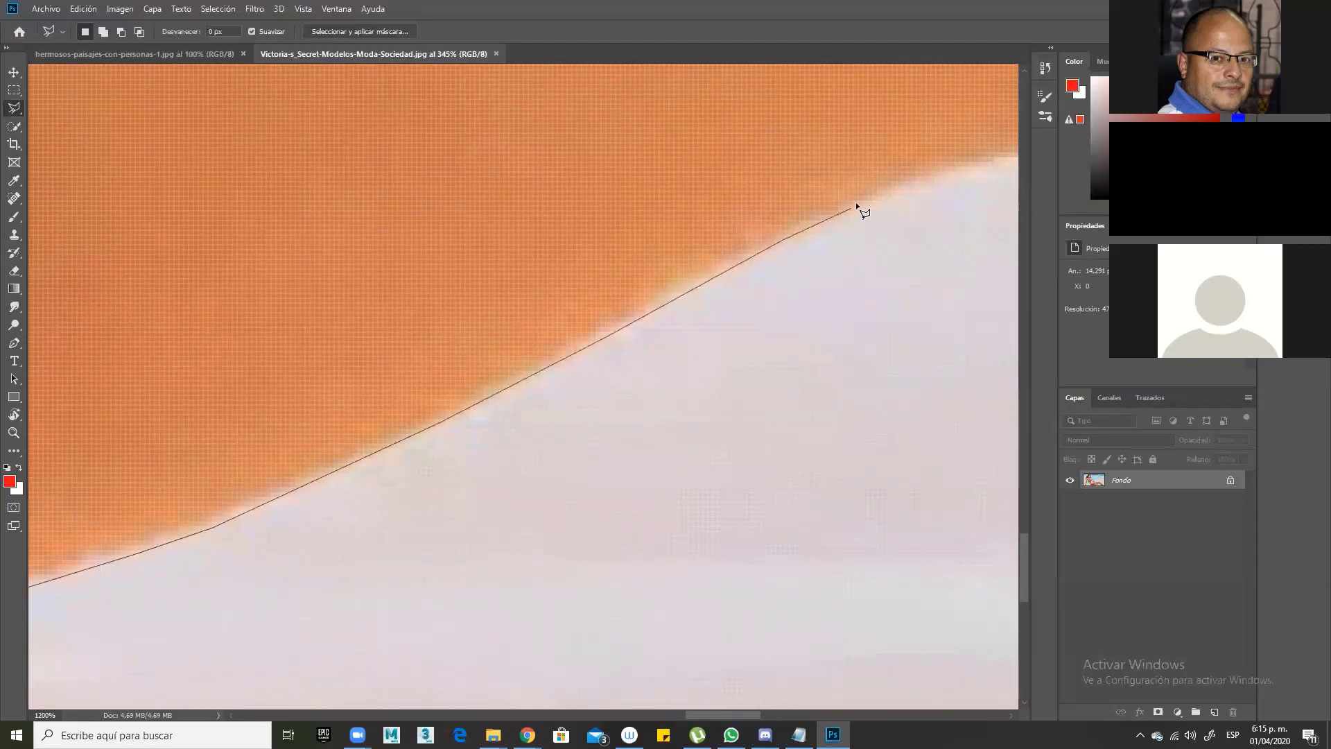
click(955, 171)
Step: Follow the curved edge around its corner and down the slanted edge
drag(984, 202, 375, 350)
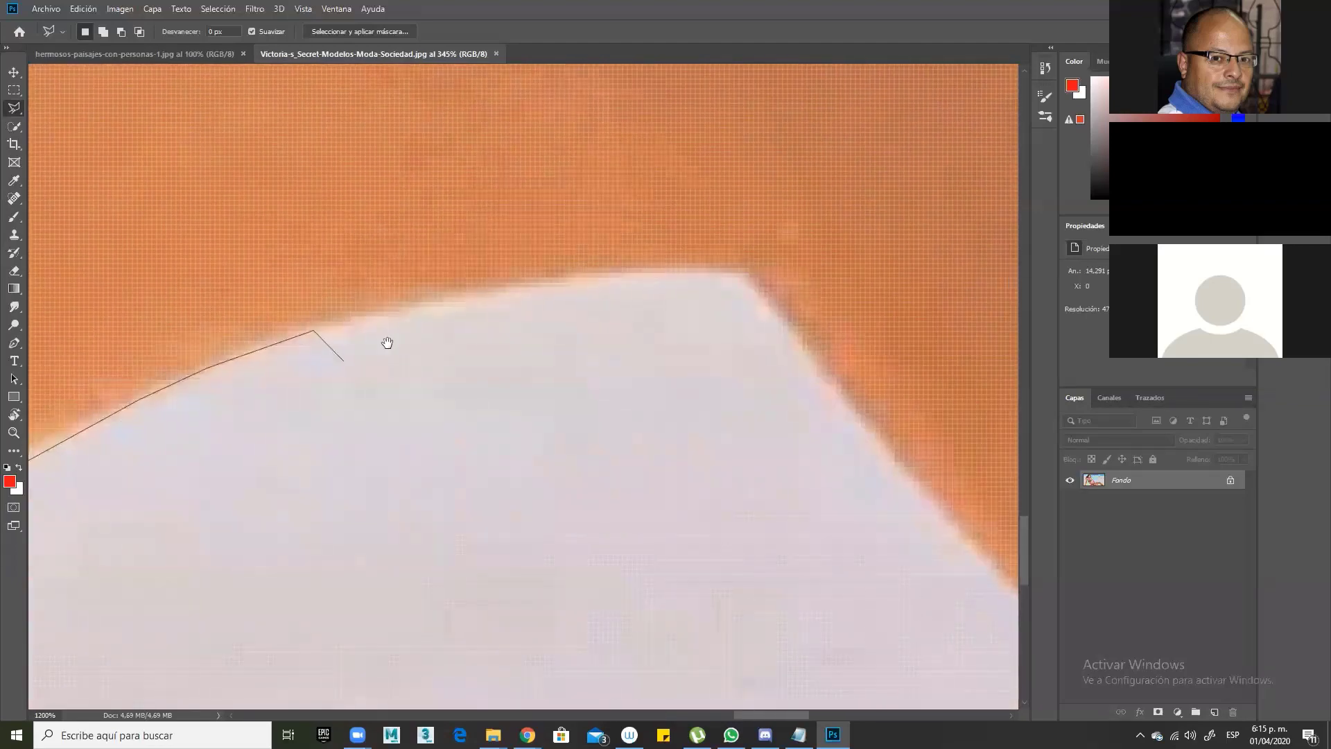
click(609, 273)
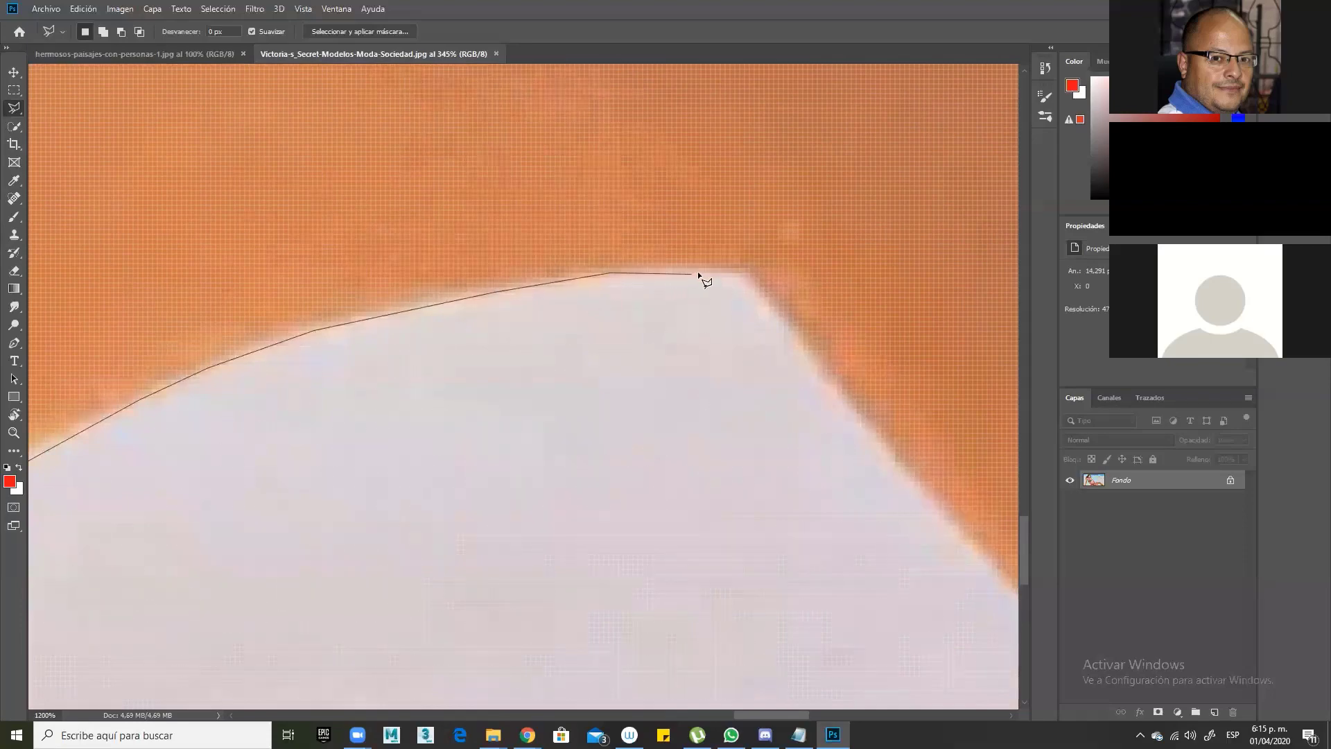
click(745, 274)
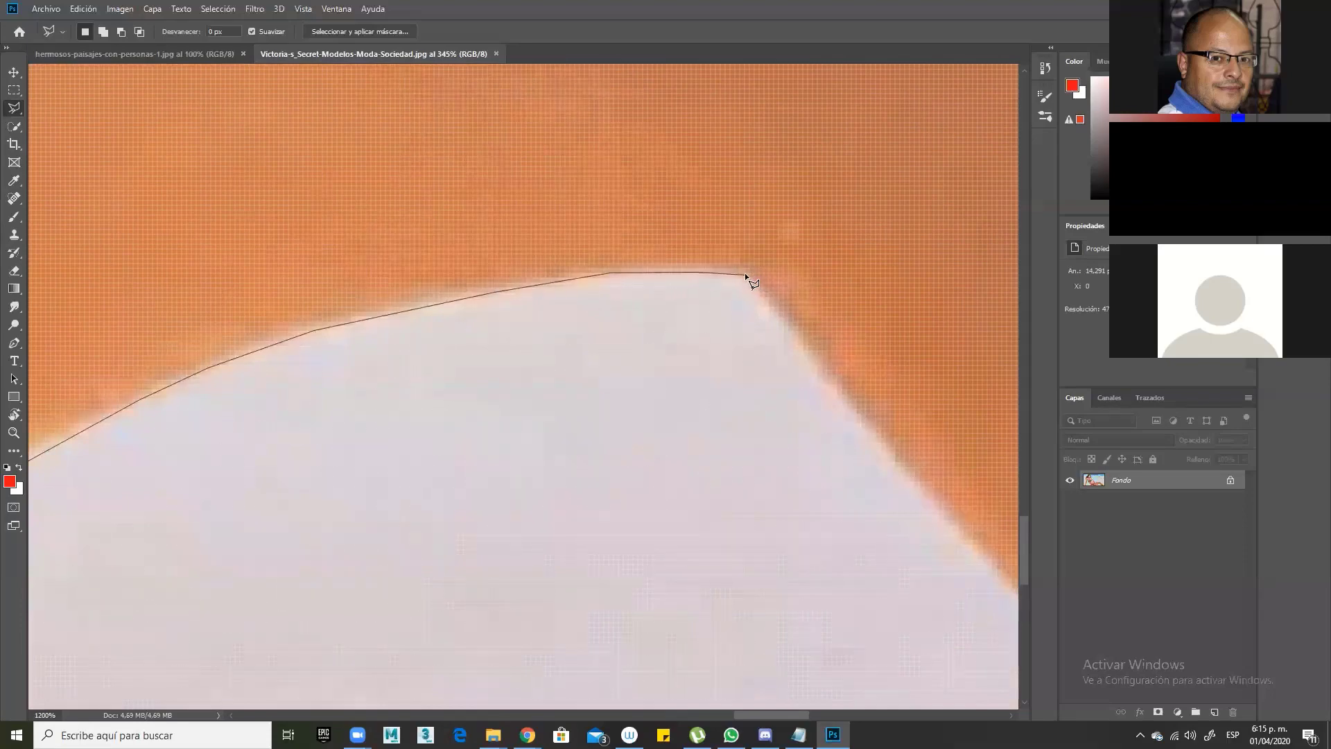
click(813, 362)
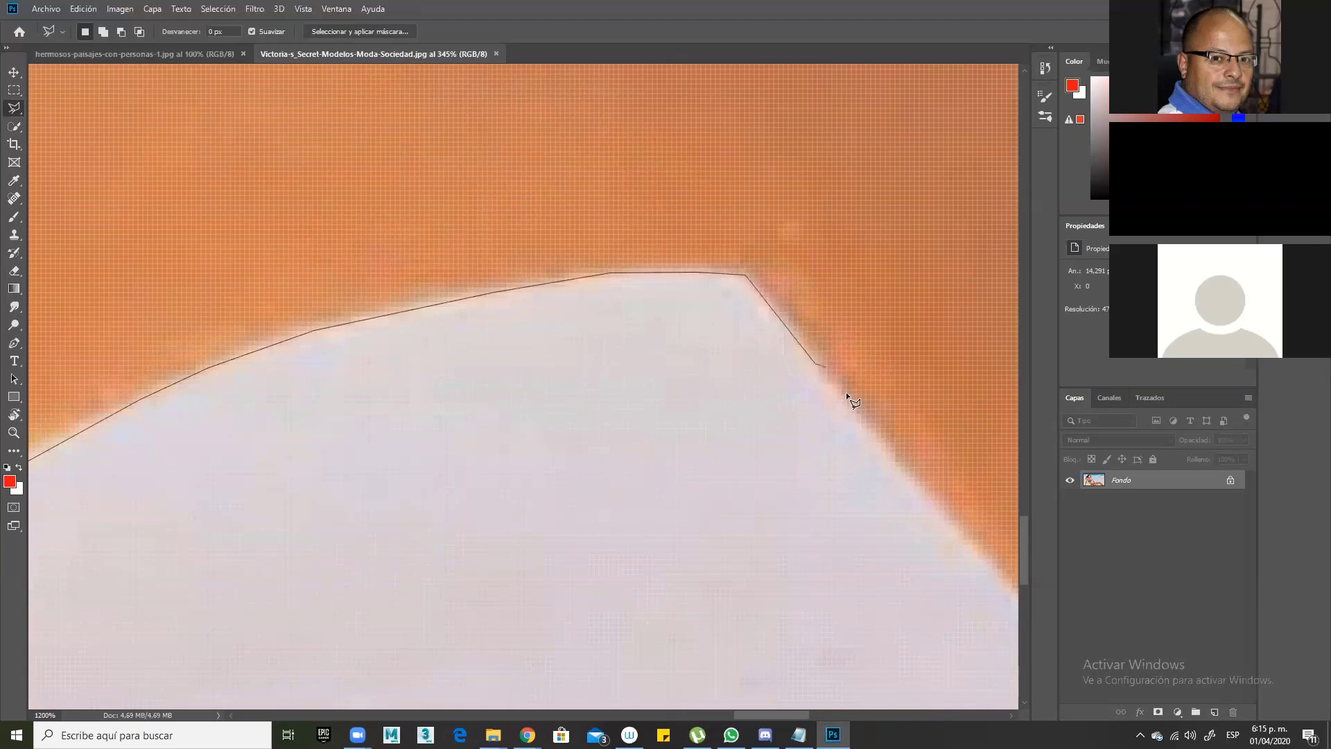
click(954, 522)
Step: Trace the diagonal skin edge down to the image's bottom-right corner
drag(867, 555, 252, 372)
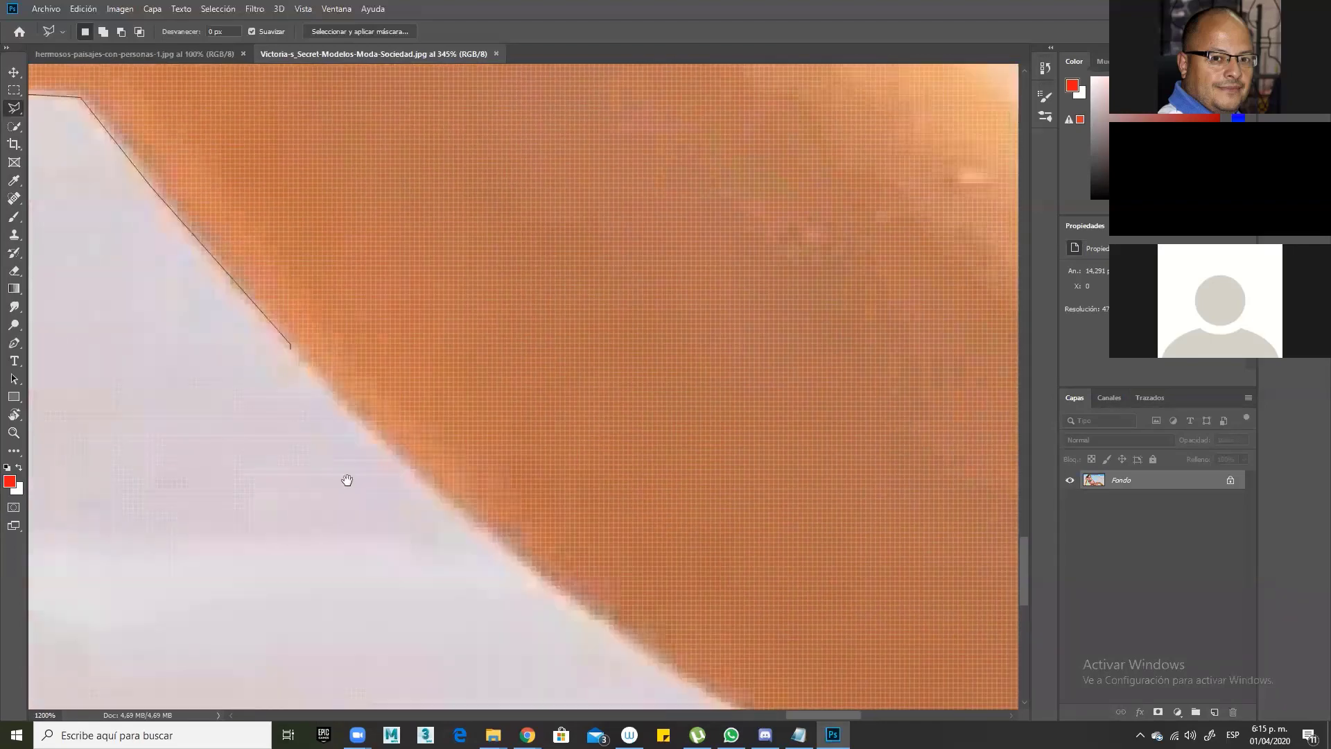
click(430, 464)
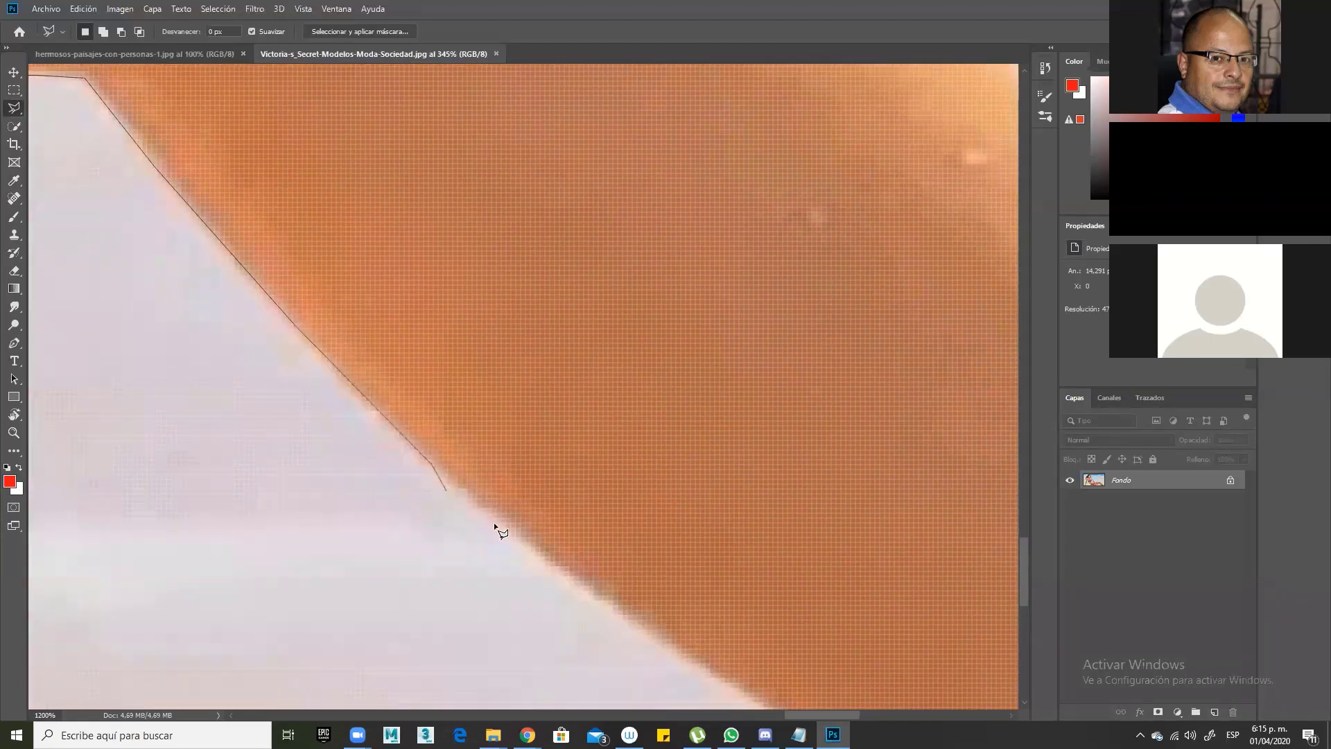
click(578, 582)
drag(638, 611, 551, 372)
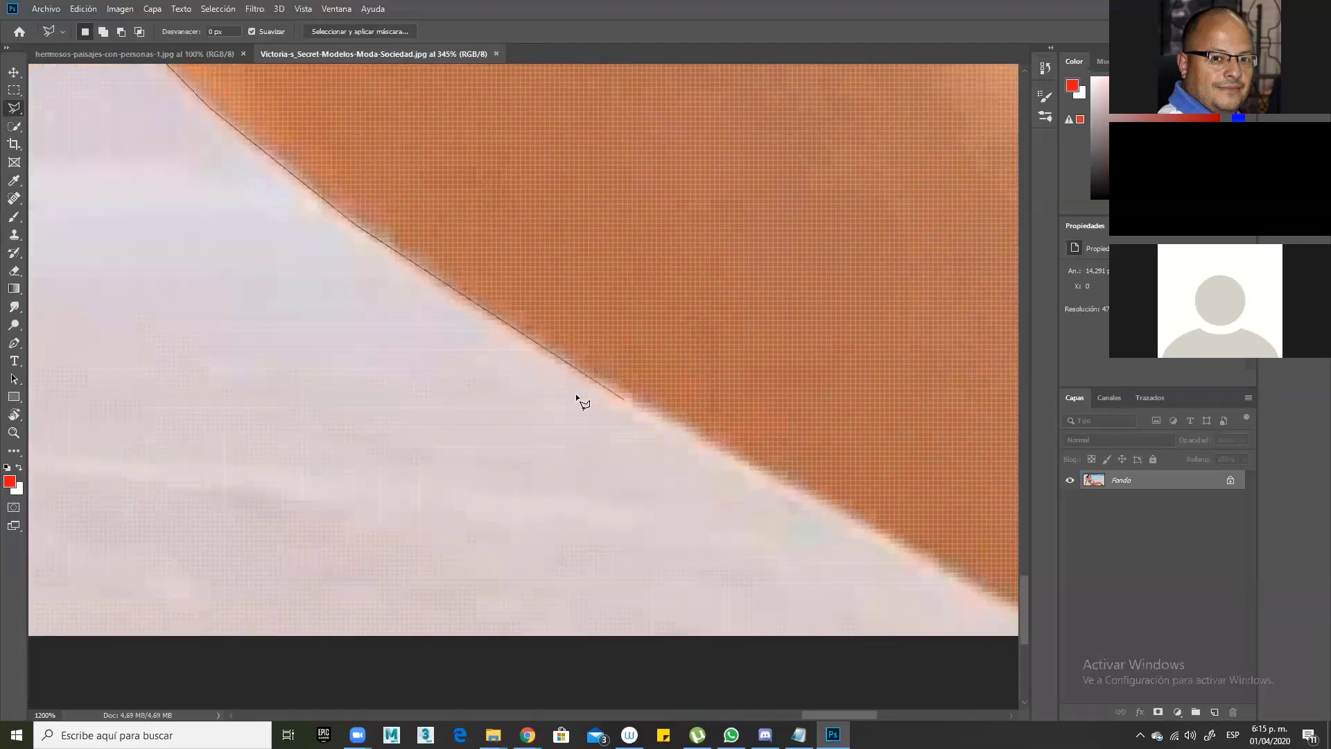
click(501, 323)
drag(501, 323, 151, 183)
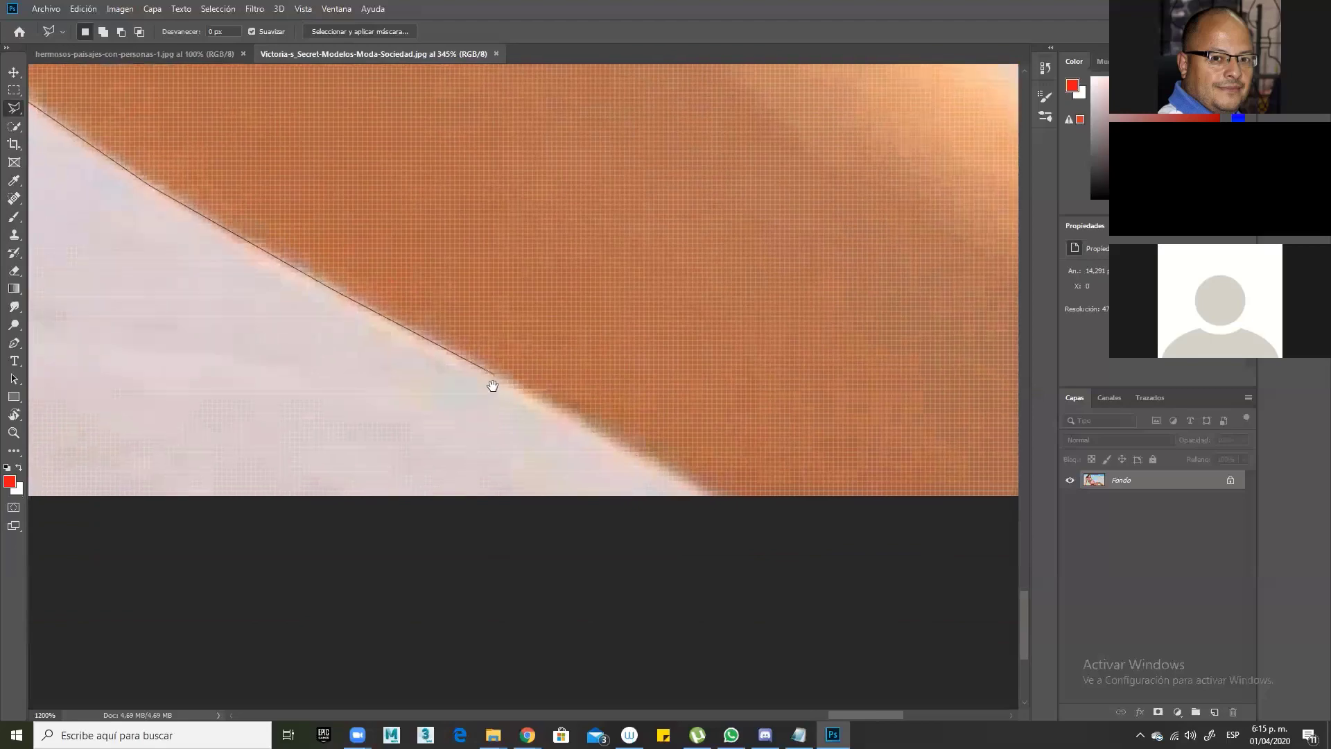
click(615, 442)
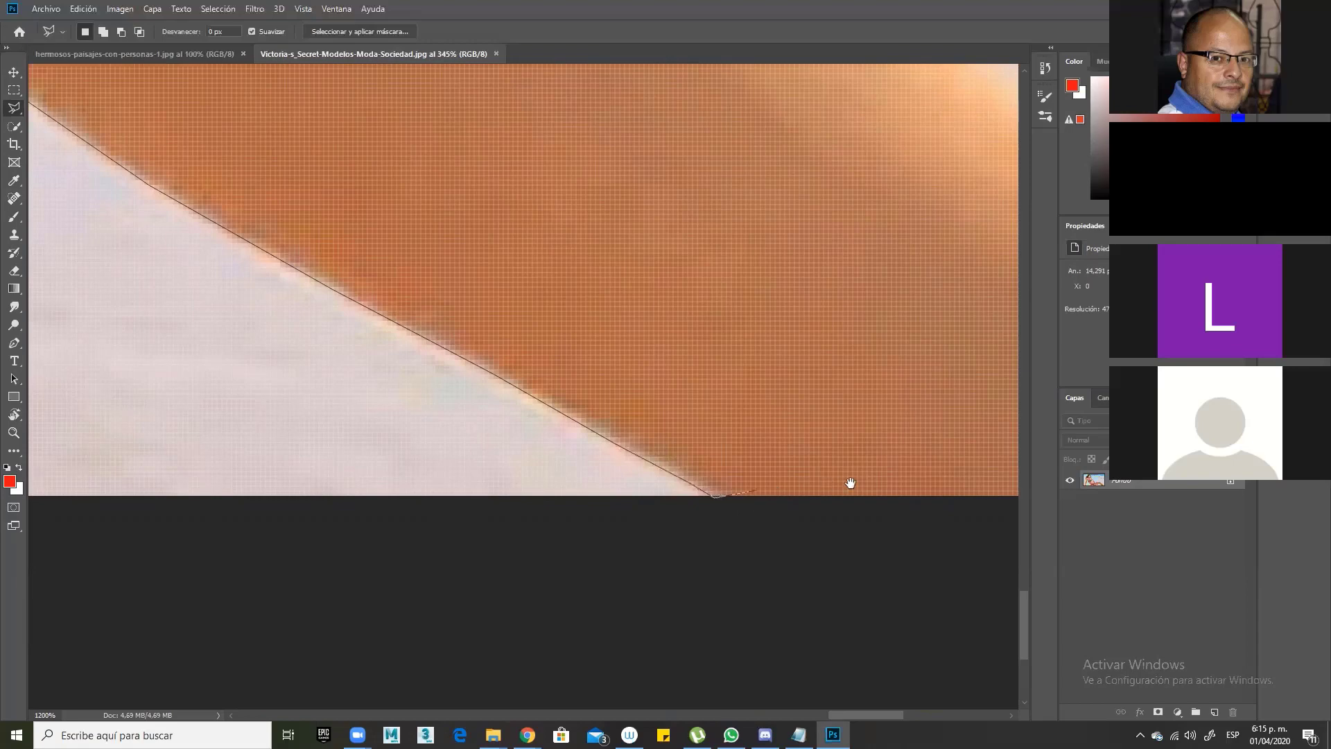
drag(850, 482, 351, 485)
mouse_move(797, 482)
mouse_down()
mouse_move(687, 481)
mouse_move(462, 547)
mouse_up()
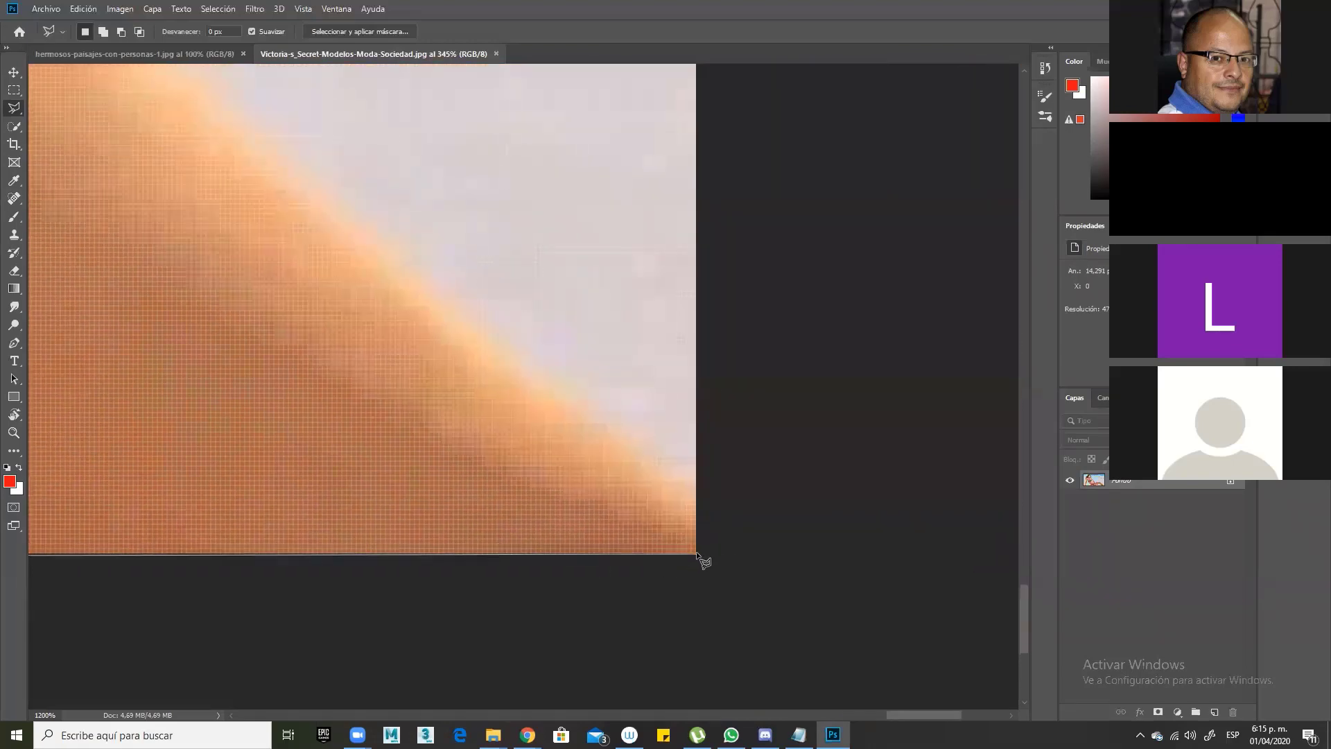
Step: Anchor the outline at the image's right edge and trace the skin edge upward
click(694, 495)
click(427, 284)
drag(318, 222, 663, 511)
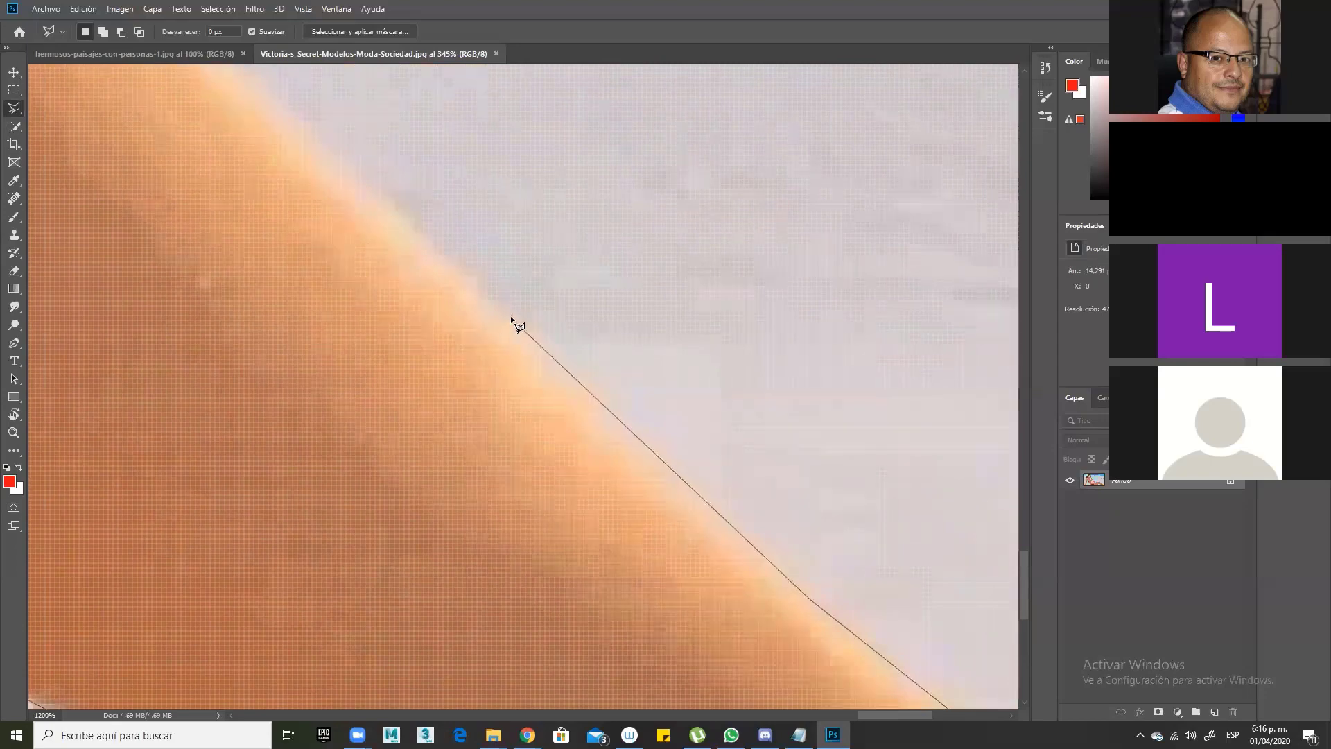
click(510, 316)
mouse_move(336, 165)
mouse_down()
mouse_move(440, 321)
mouse_move(648, 439)
mouse_move(668, 434)
mouse_up()
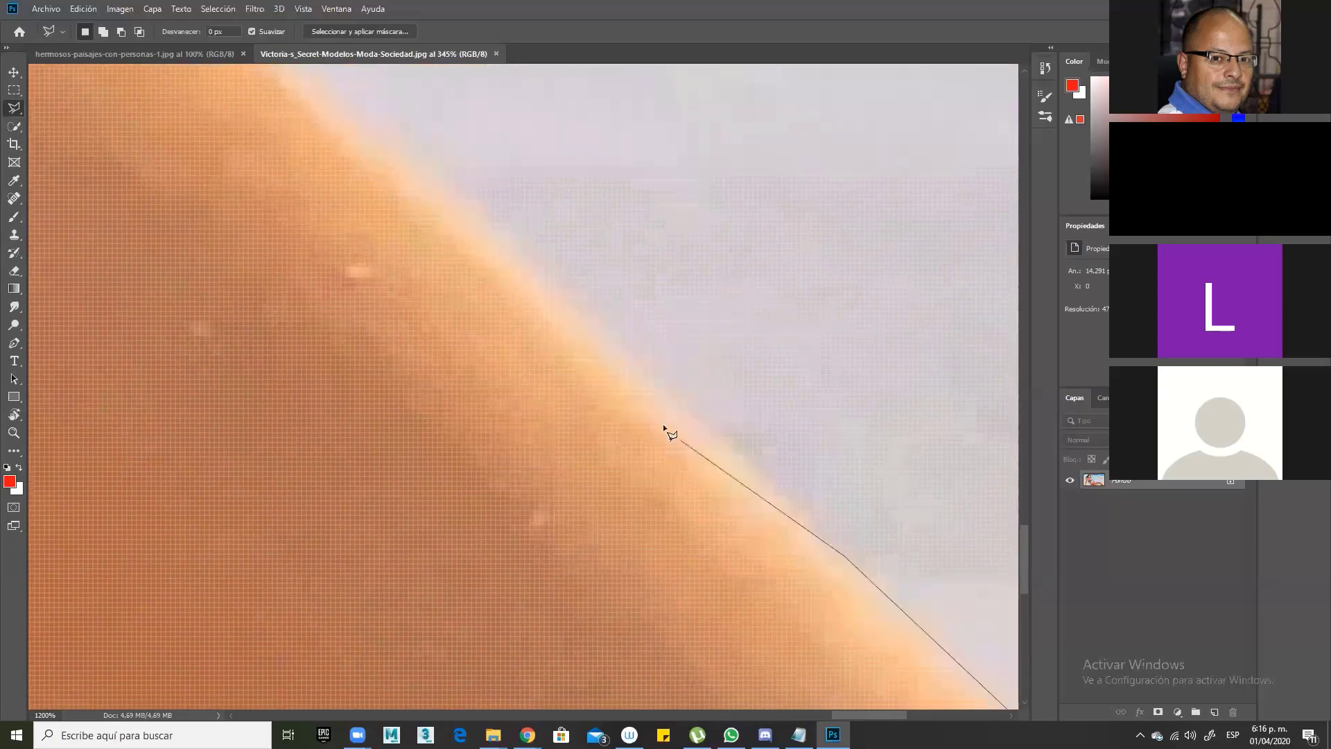
click(735, 451)
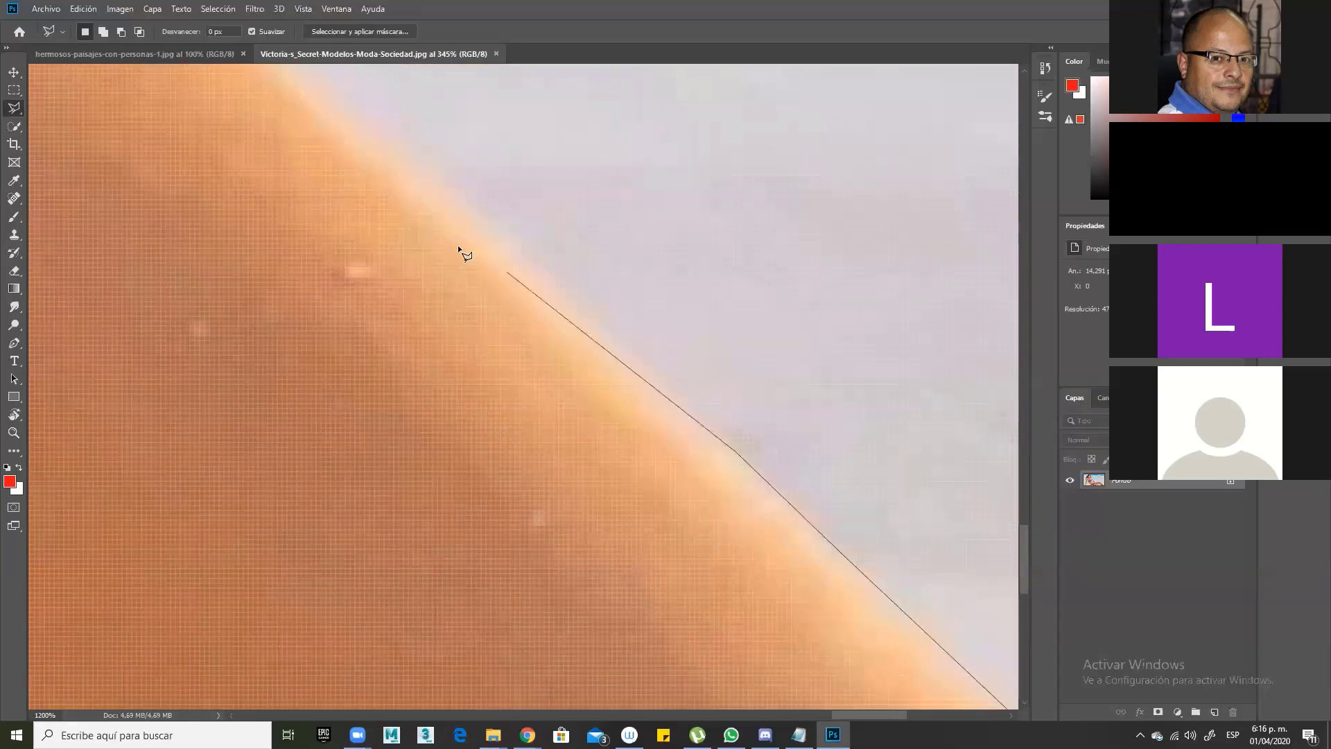
click(503, 237)
drag(364, 238, 565, 483)
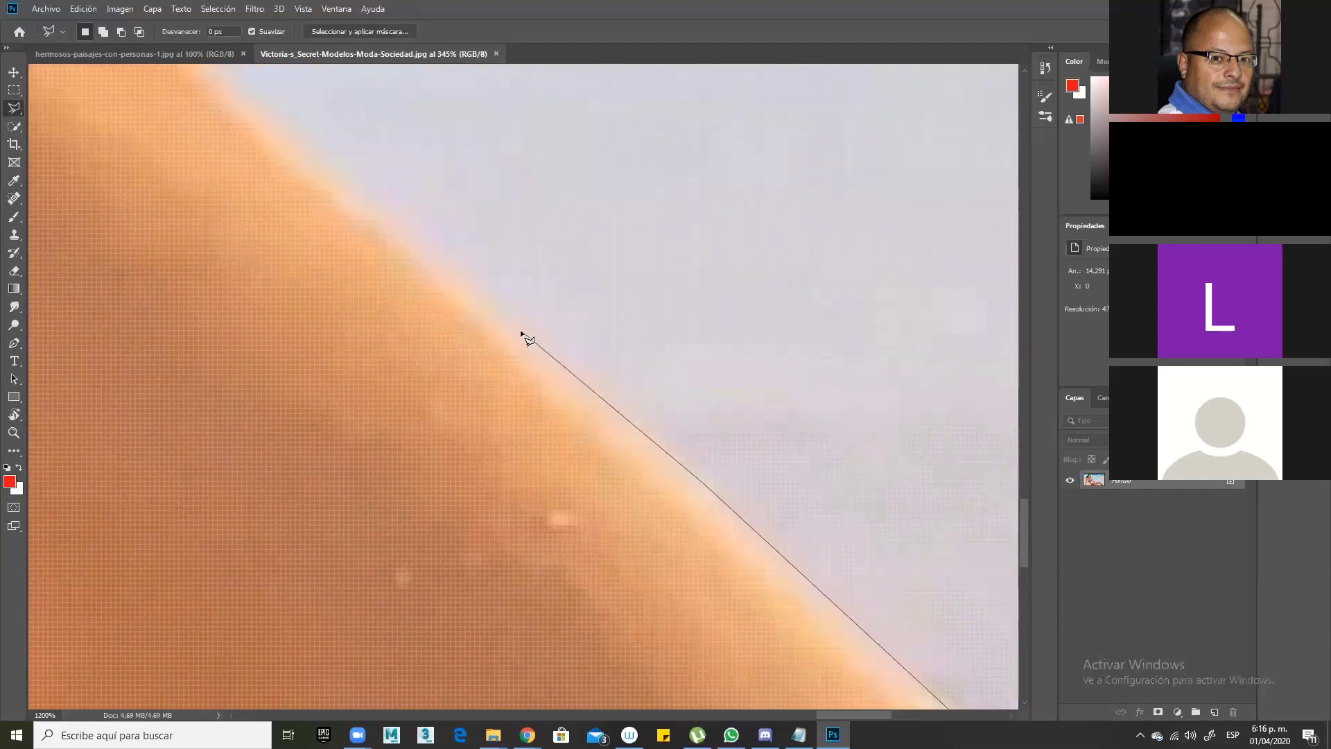
Step: Continue tracing the body edge up to the top curve
click(378, 215)
mouse_move(332, 318)
mouse_down()
mouse_move(543, 498)
mouse_move(542, 418)
mouse_up()
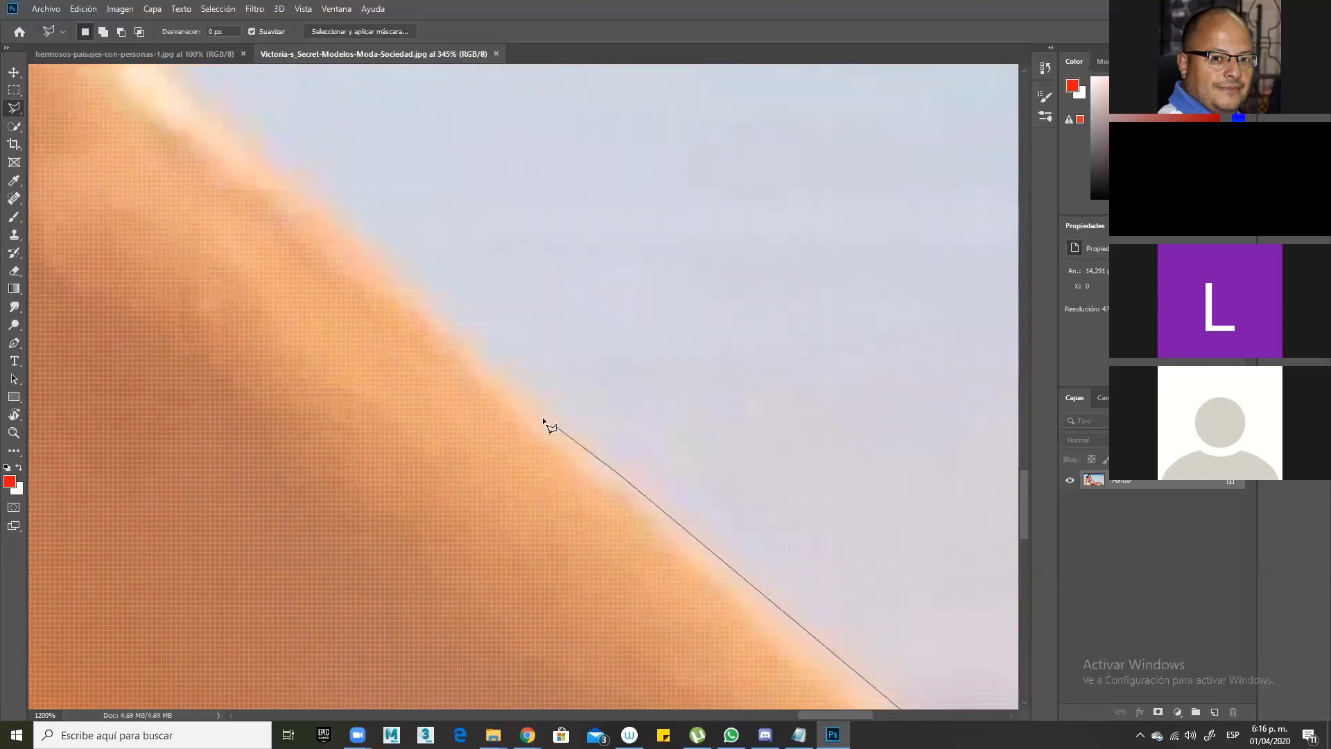
click(499, 378)
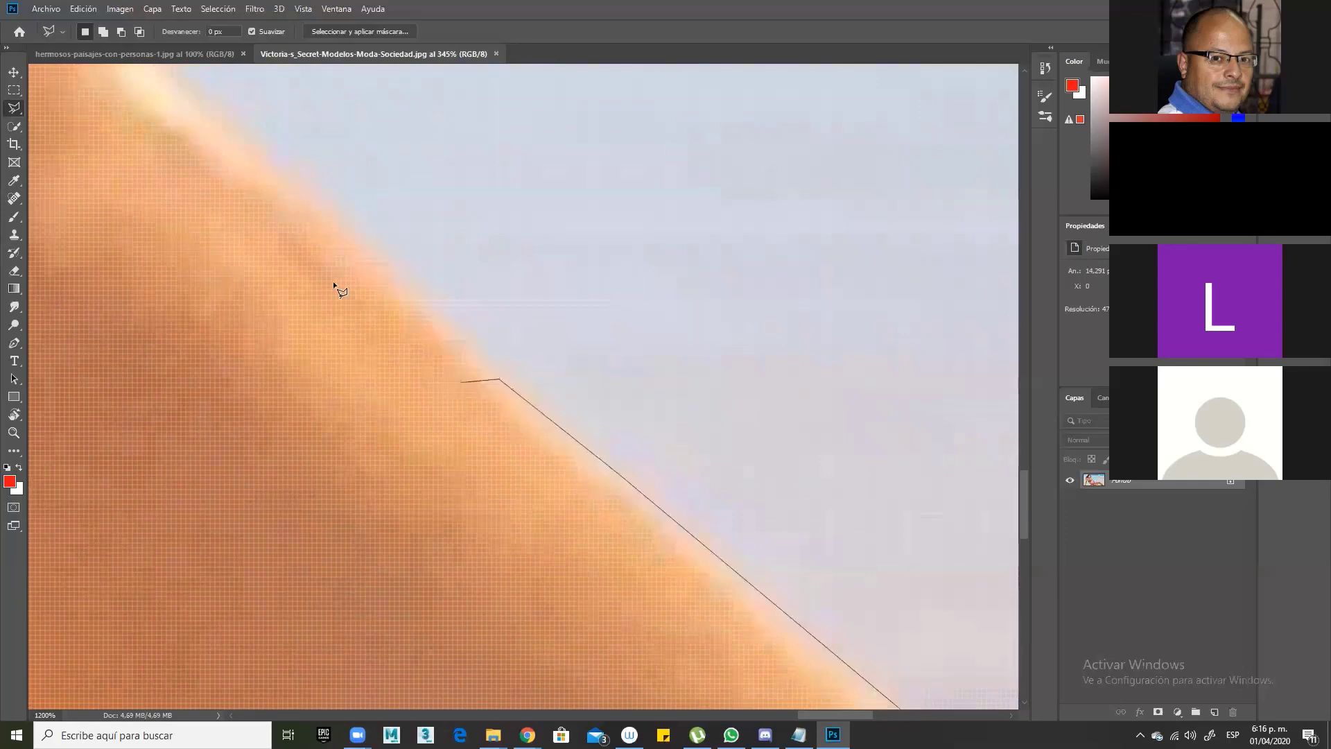
click(379, 256)
mouse_move(285, 288)
mouse_down()
mouse_move(425, 455)
mouse_move(497, 454)
mouse_up()
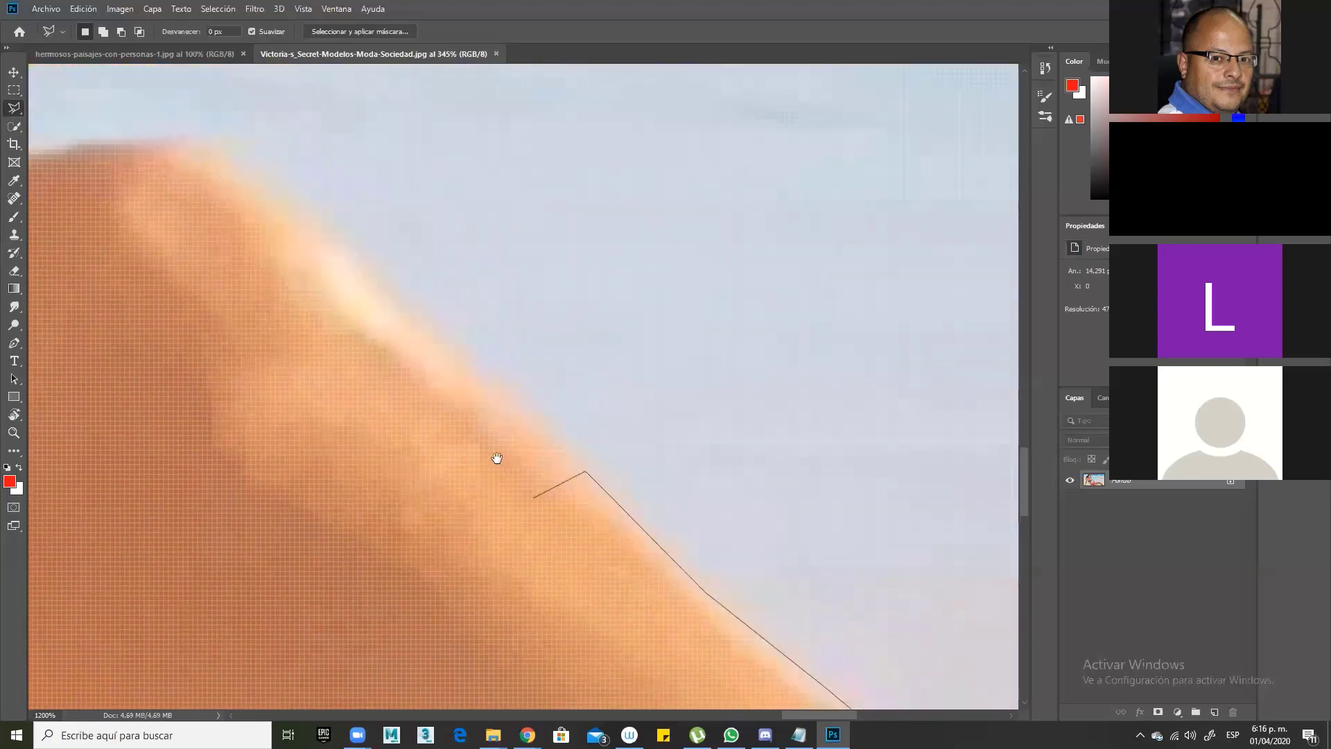
click(488, 385)
click(214, 153)
drag(208, 220, 636, 347)
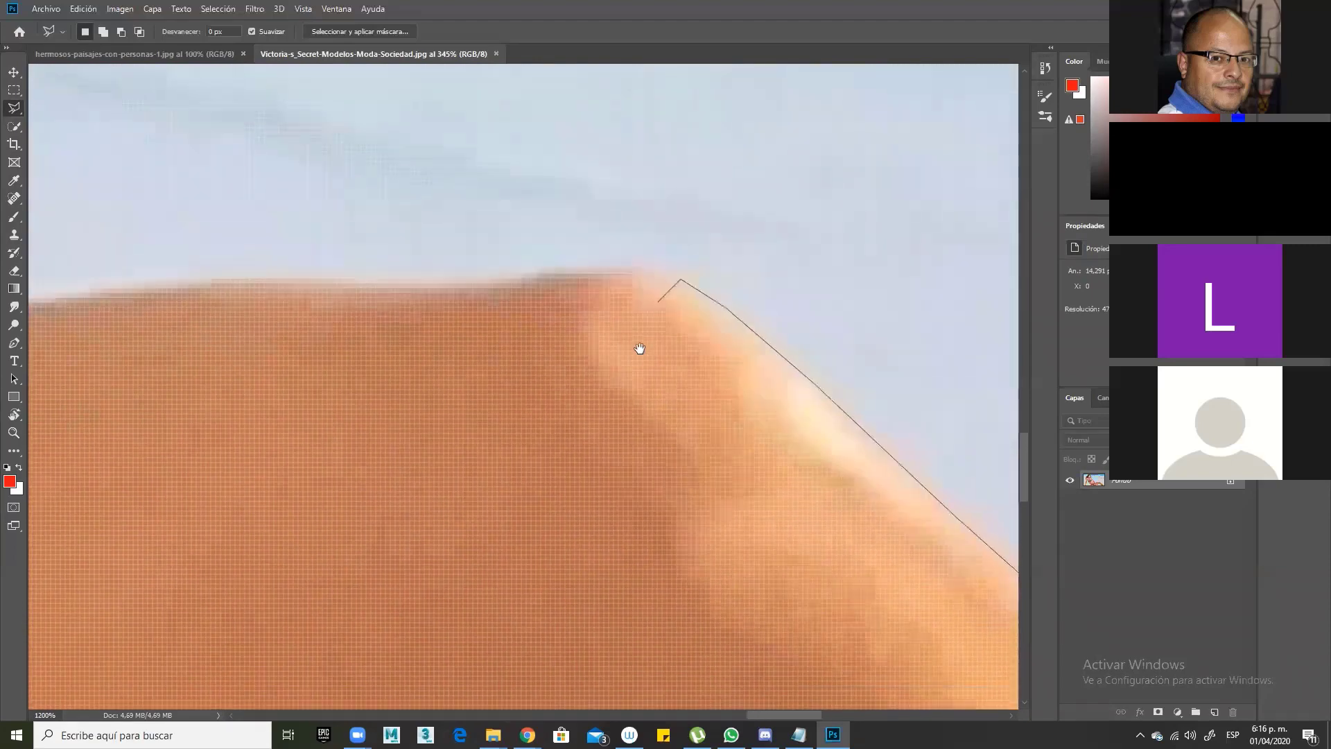
Step: Delete the misplaced point and re-trace the top edge to where it dips
key(BackSpace)
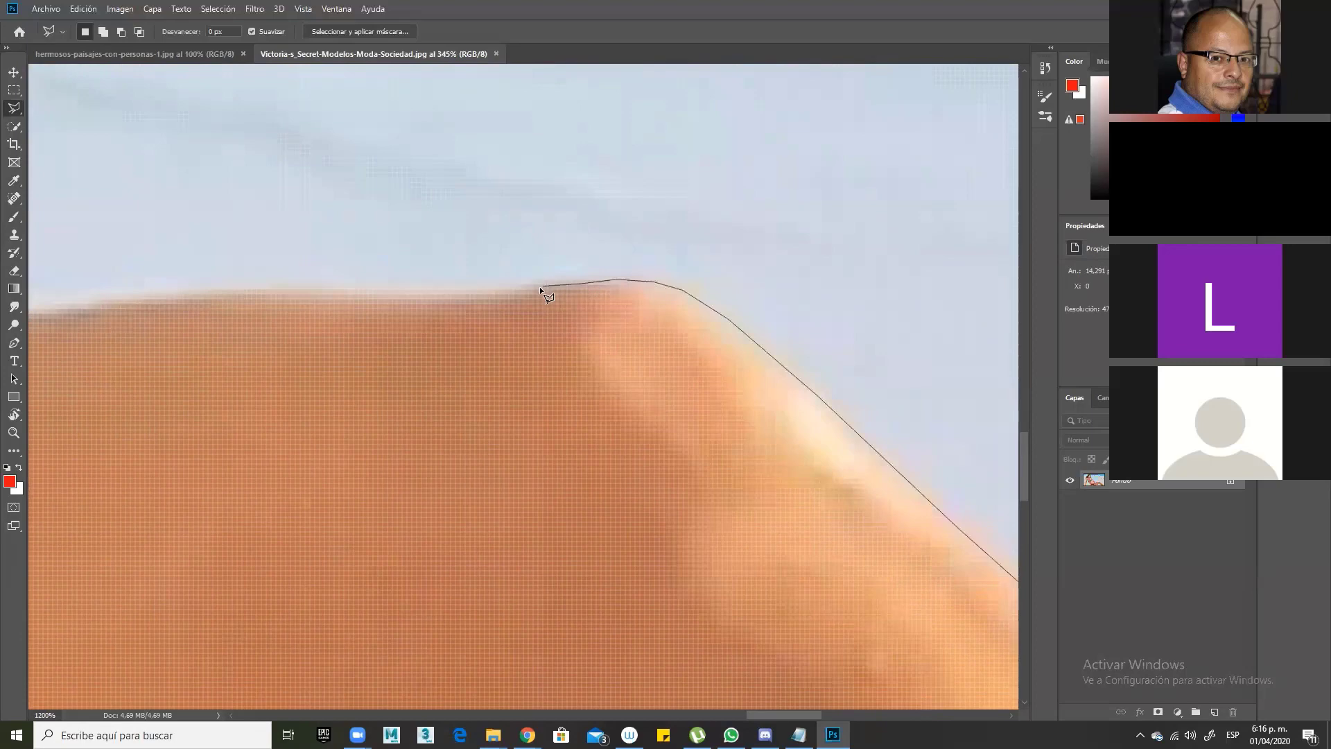
click(500, 293)
drag(439, 310, 716, 377)
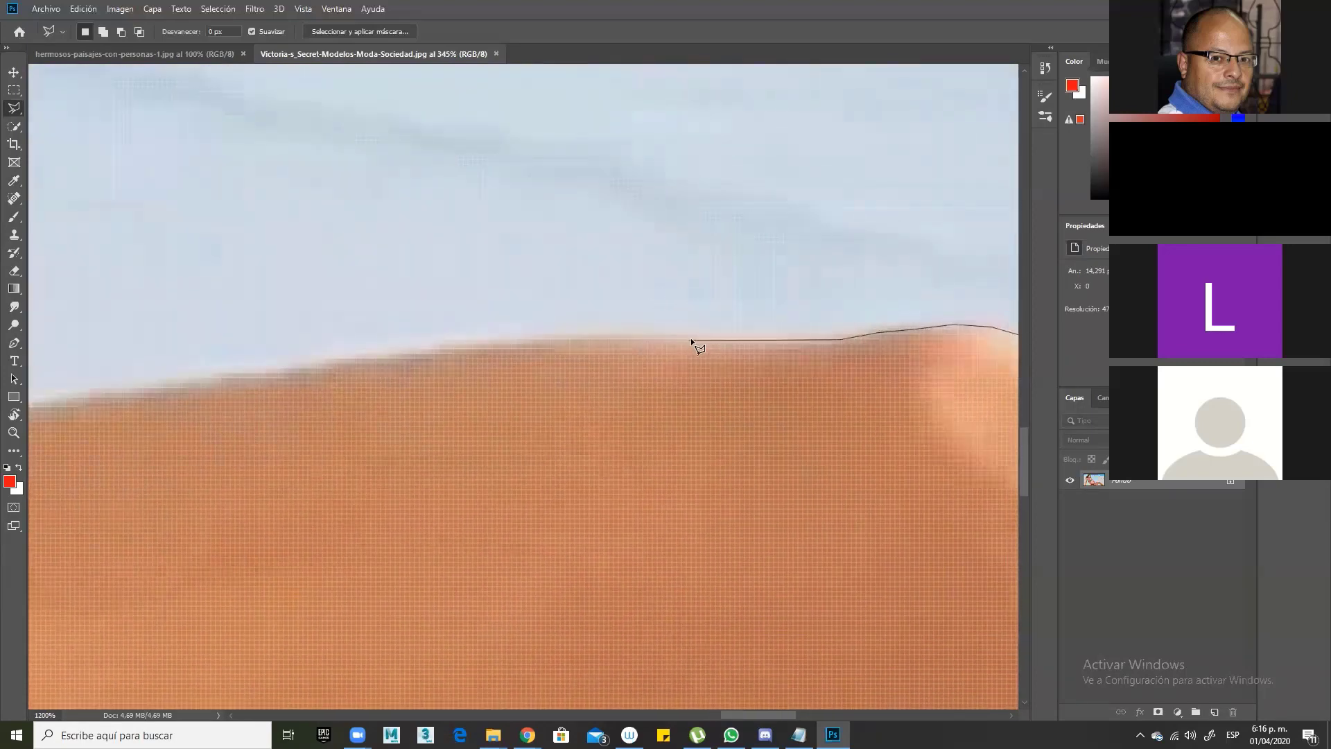
click(691, 338)
mouse_move(496, 354)
mouse_down()
mouse_move(624, 363)
mouse_move(649, 339)
mouse_up()
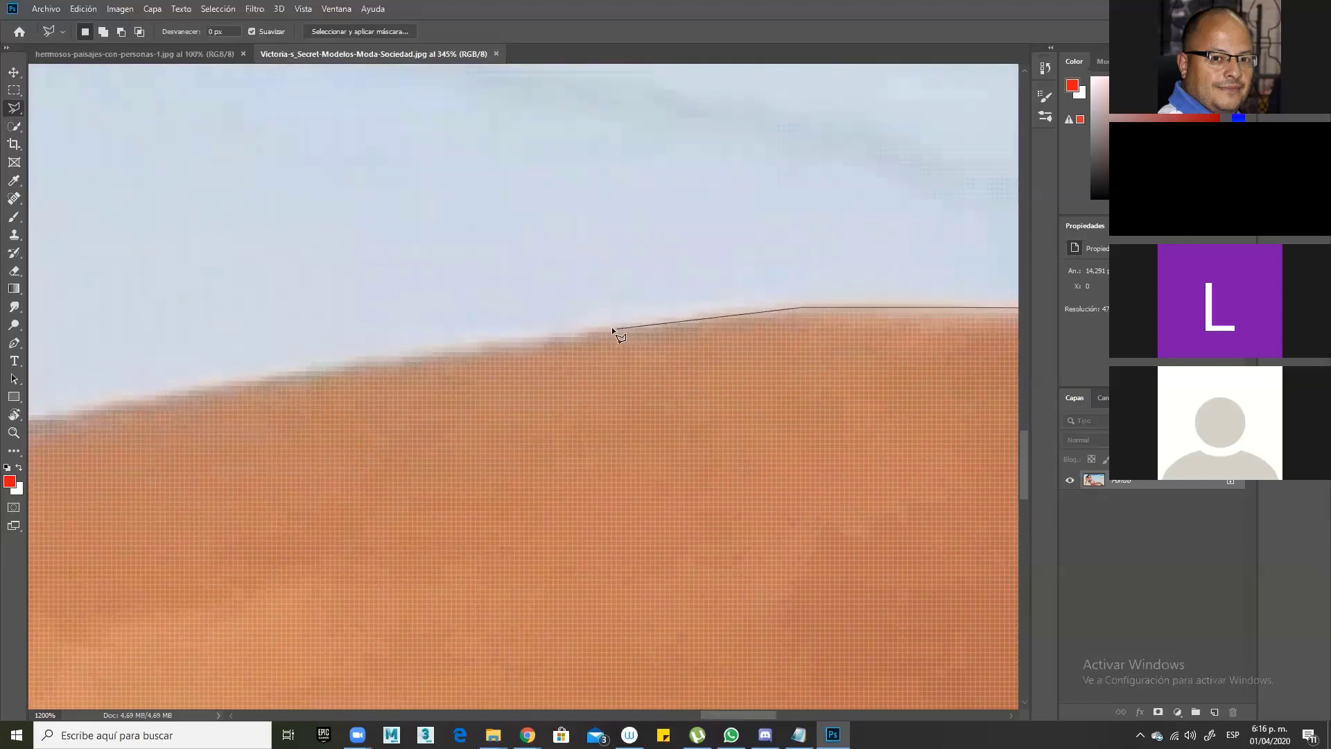
click(97, 405)
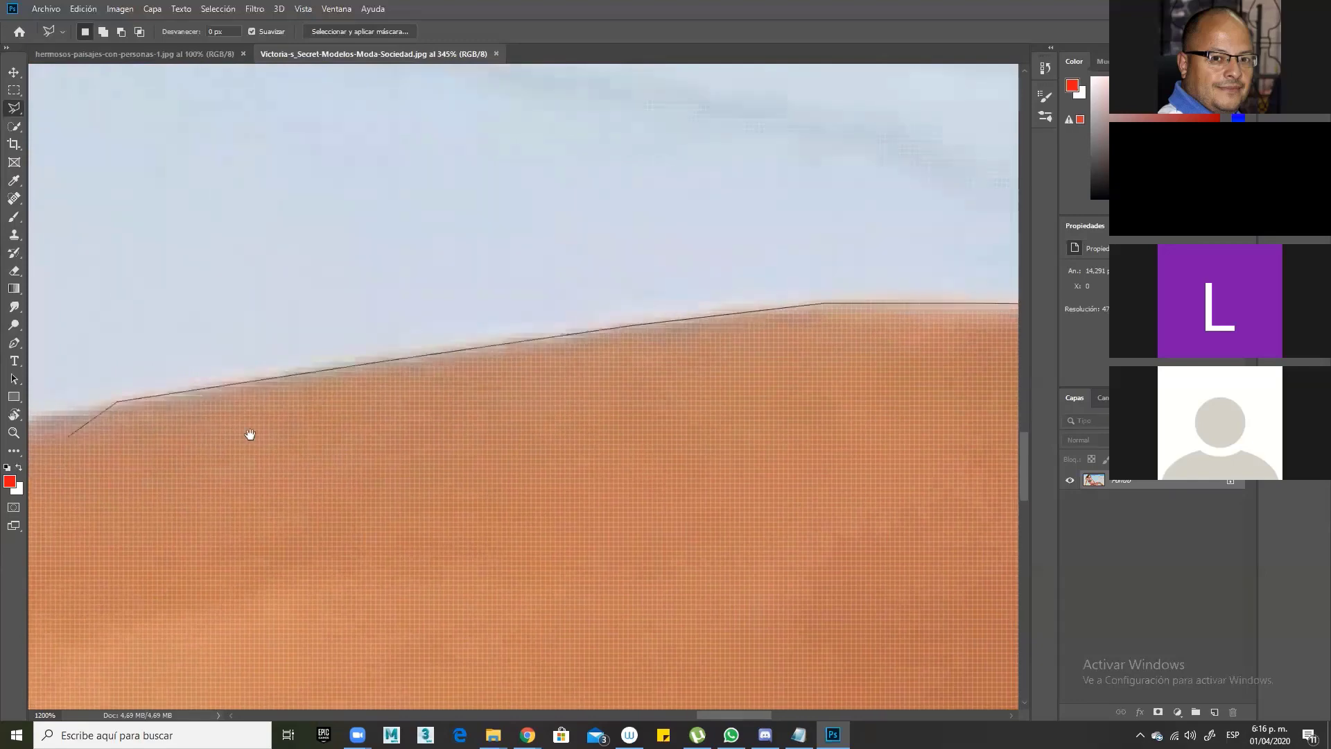
Step: Follow the edge to where it meets the arm
drag(250, 437, 956, 408)
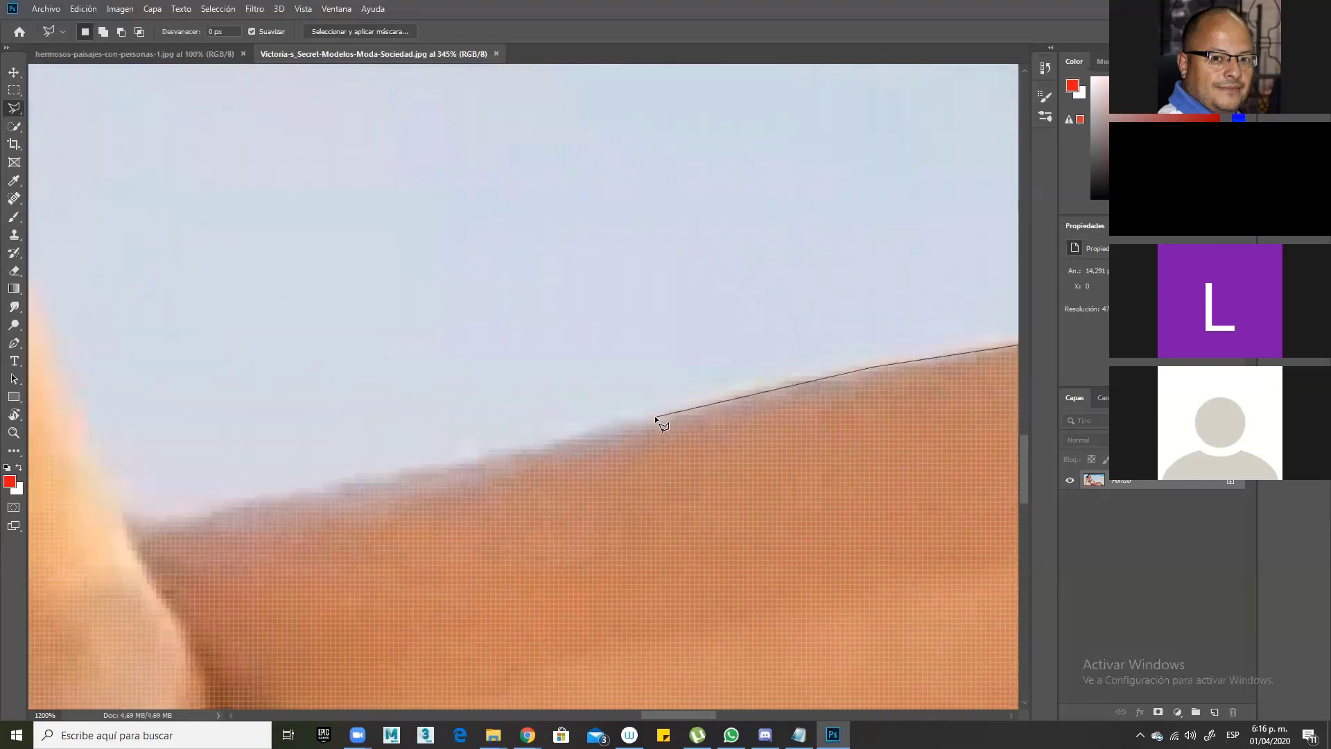
click(651, 418)
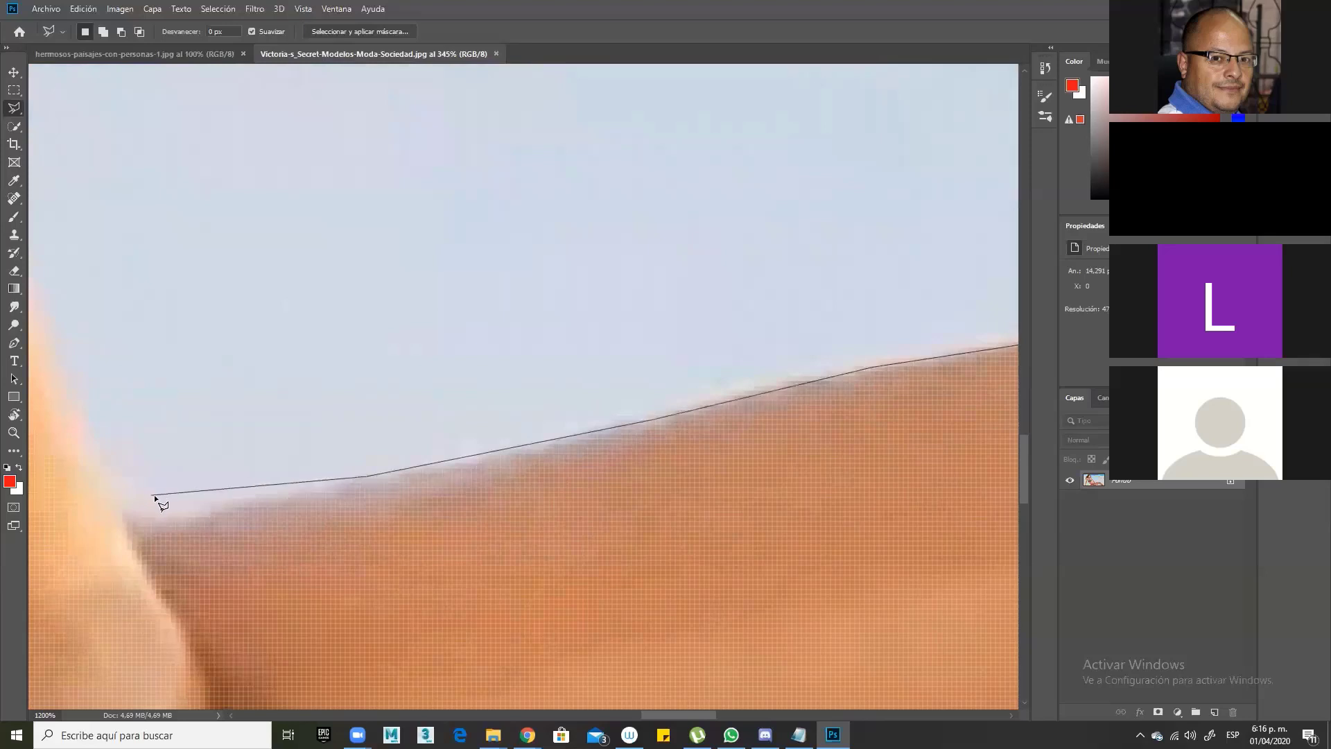
drag(178, 490, 455, 481)
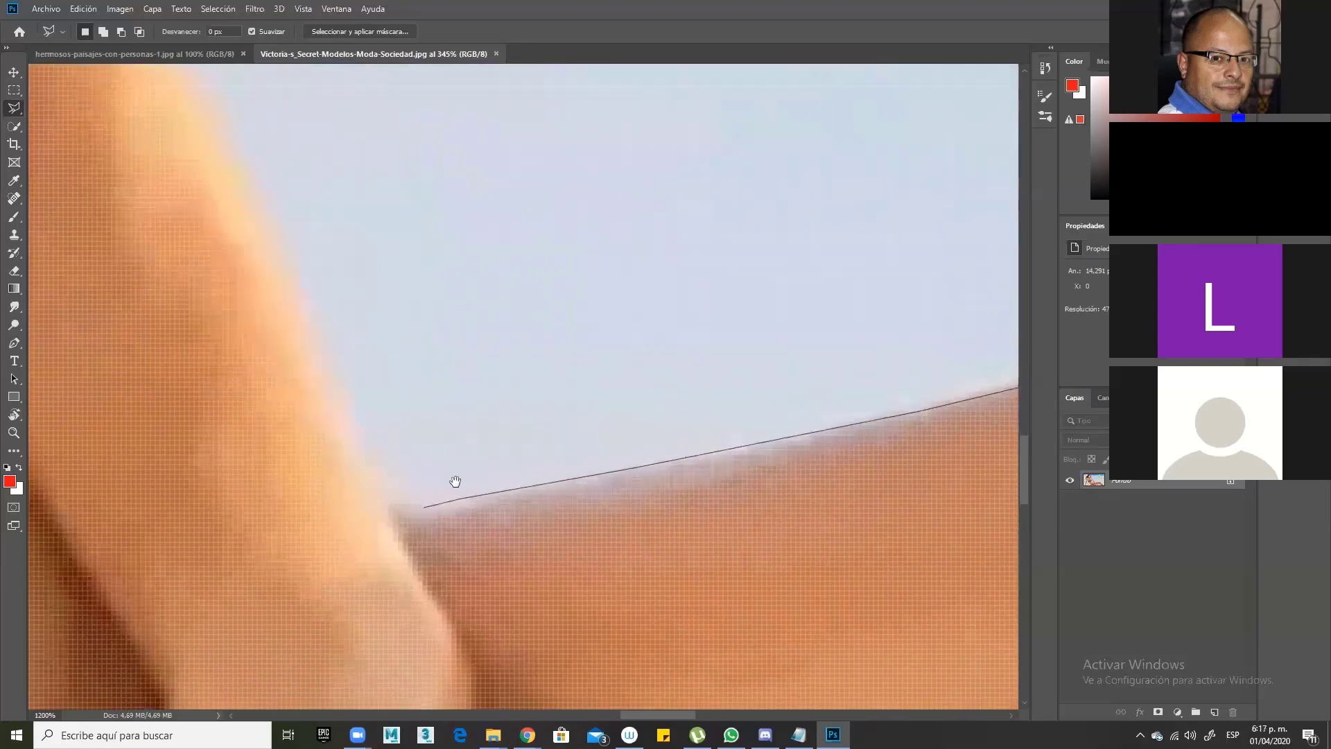
click(400, 495)
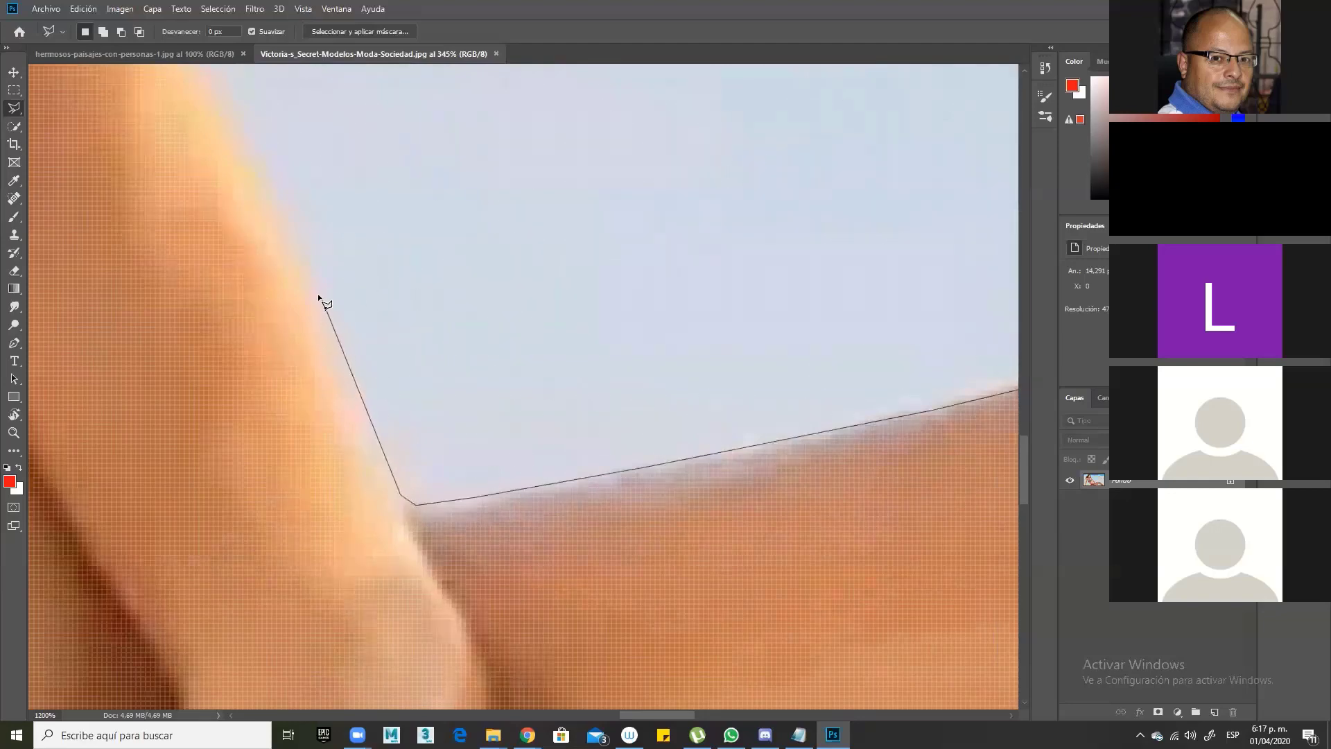
drag(296, 252, 535, 529)
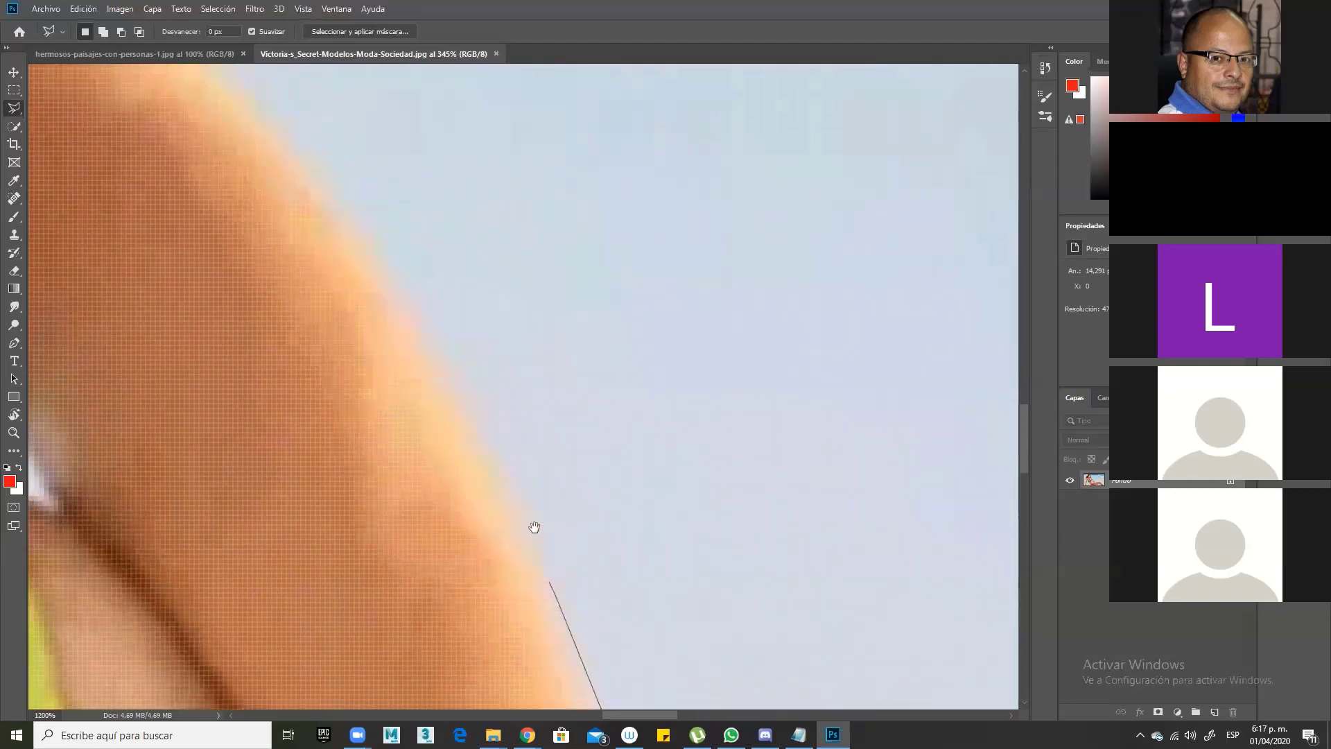
click(471, 419)
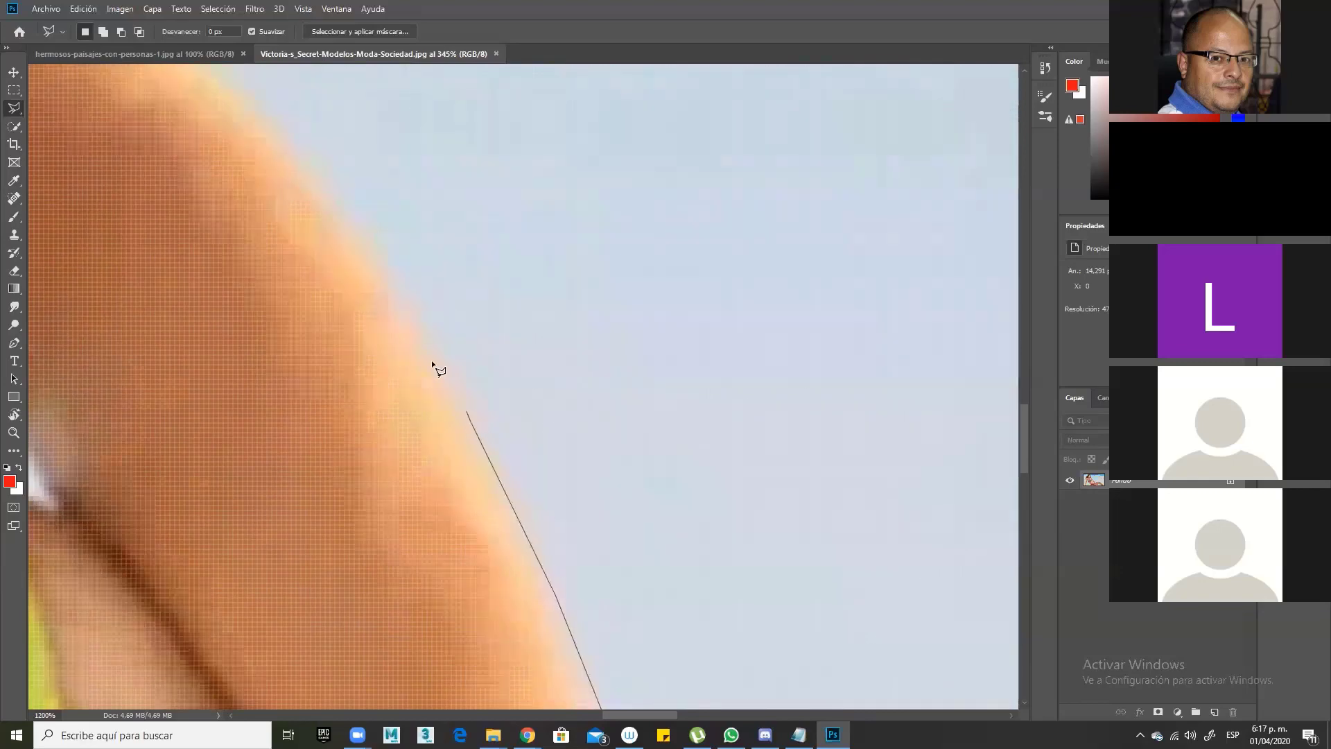
Step: Trace outline points up the arm's outer edge
click(386, 269)
drag(342, 252, 550, 449)
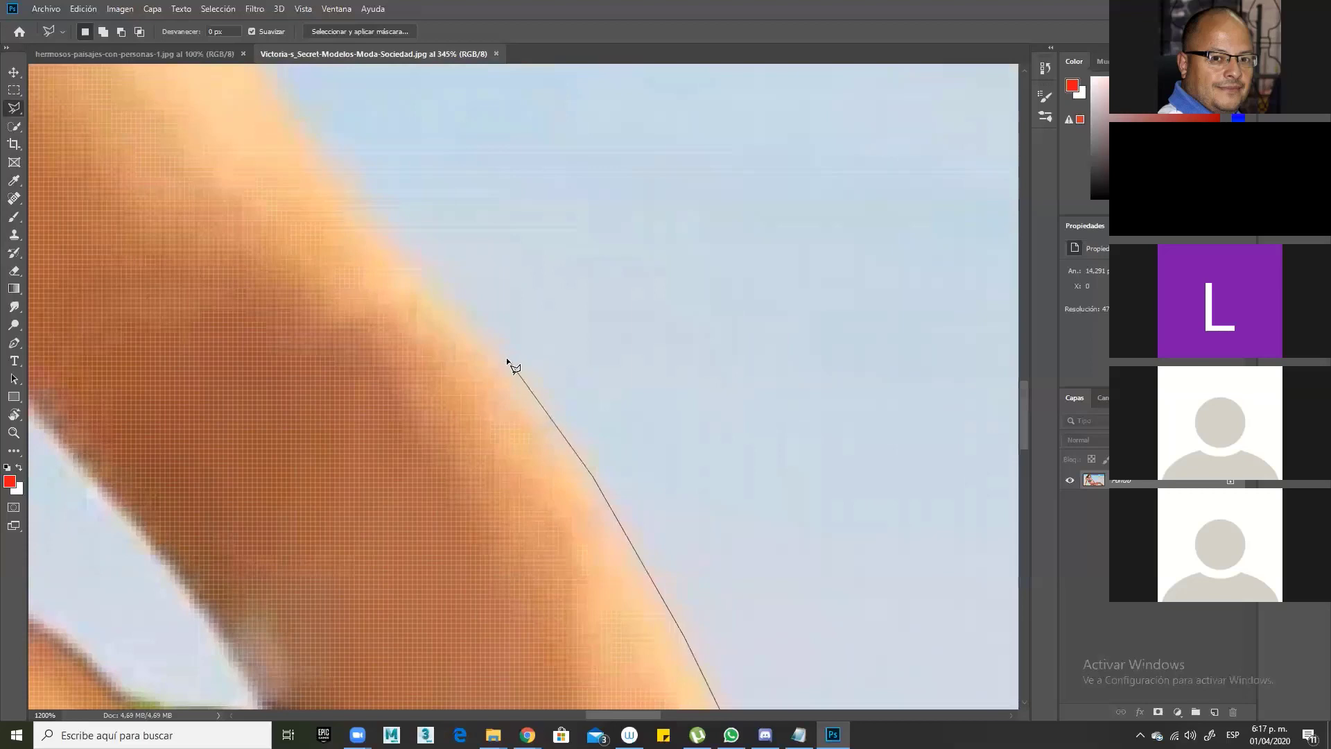
click(501, 356)
click(409, 261)
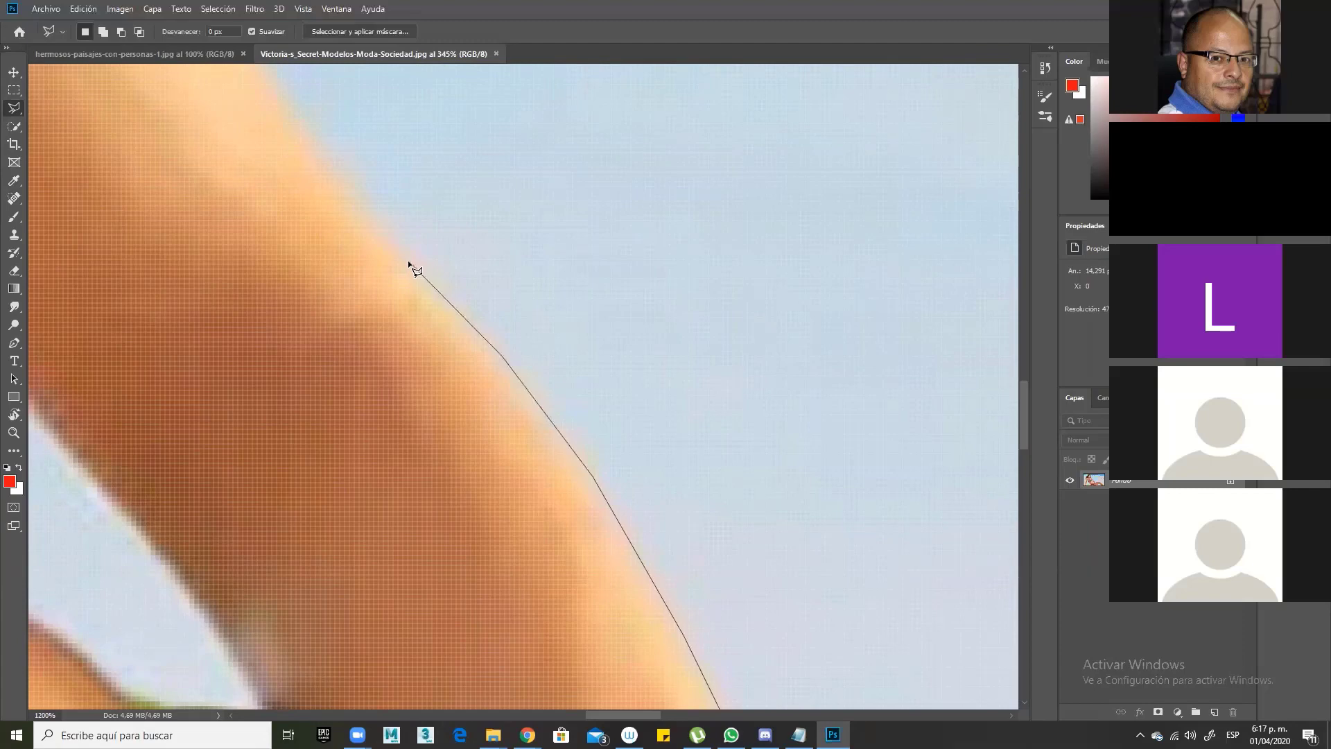
click(299, 117)
drag(366, 208, 696, 585)
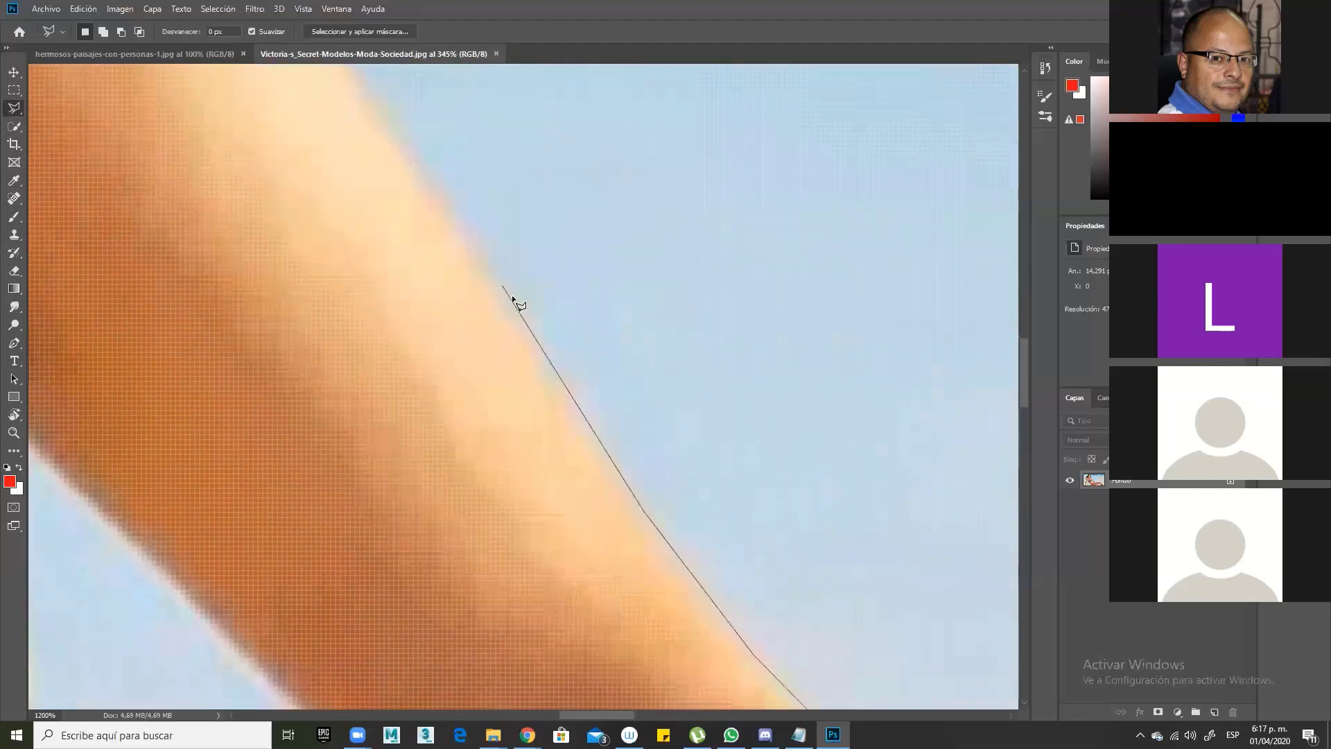
click(406, 139)
Step: Continue the outline up the arm to near the shoulder
drag(400, 160, 613, 449)
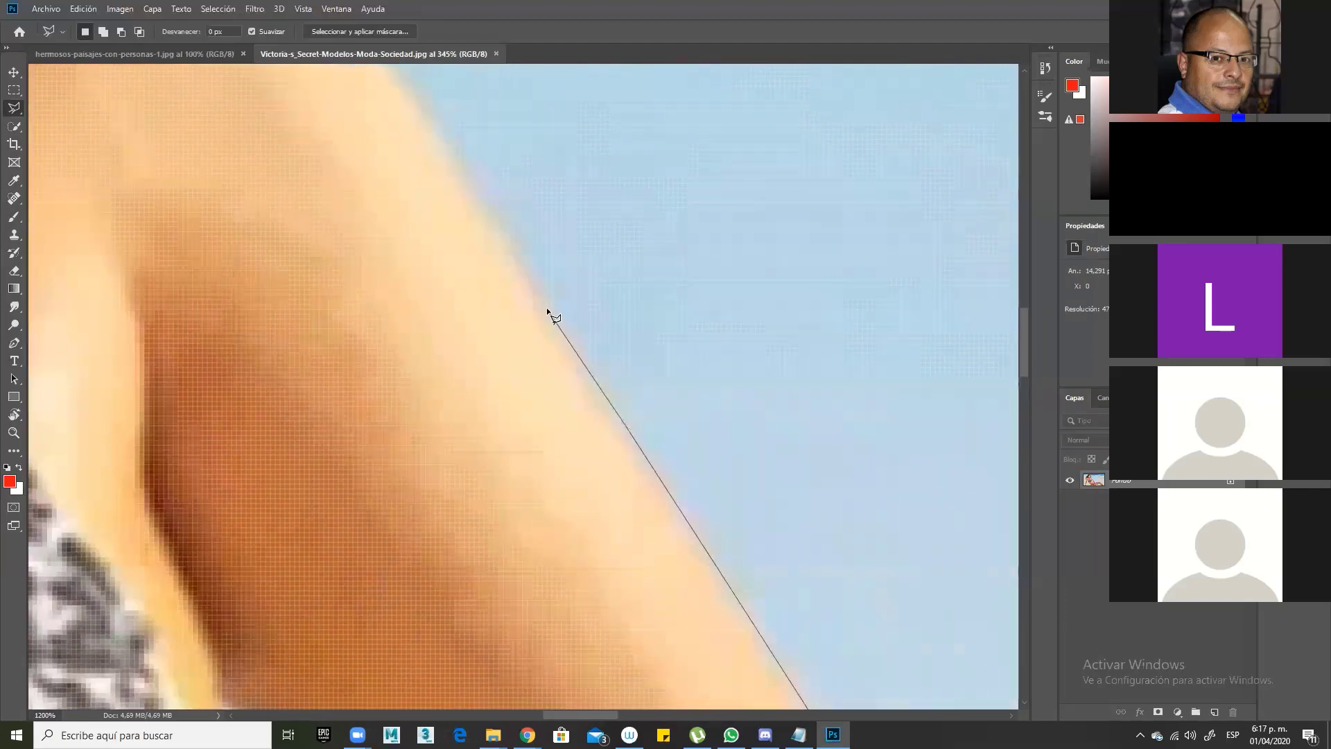
click(548, 310)
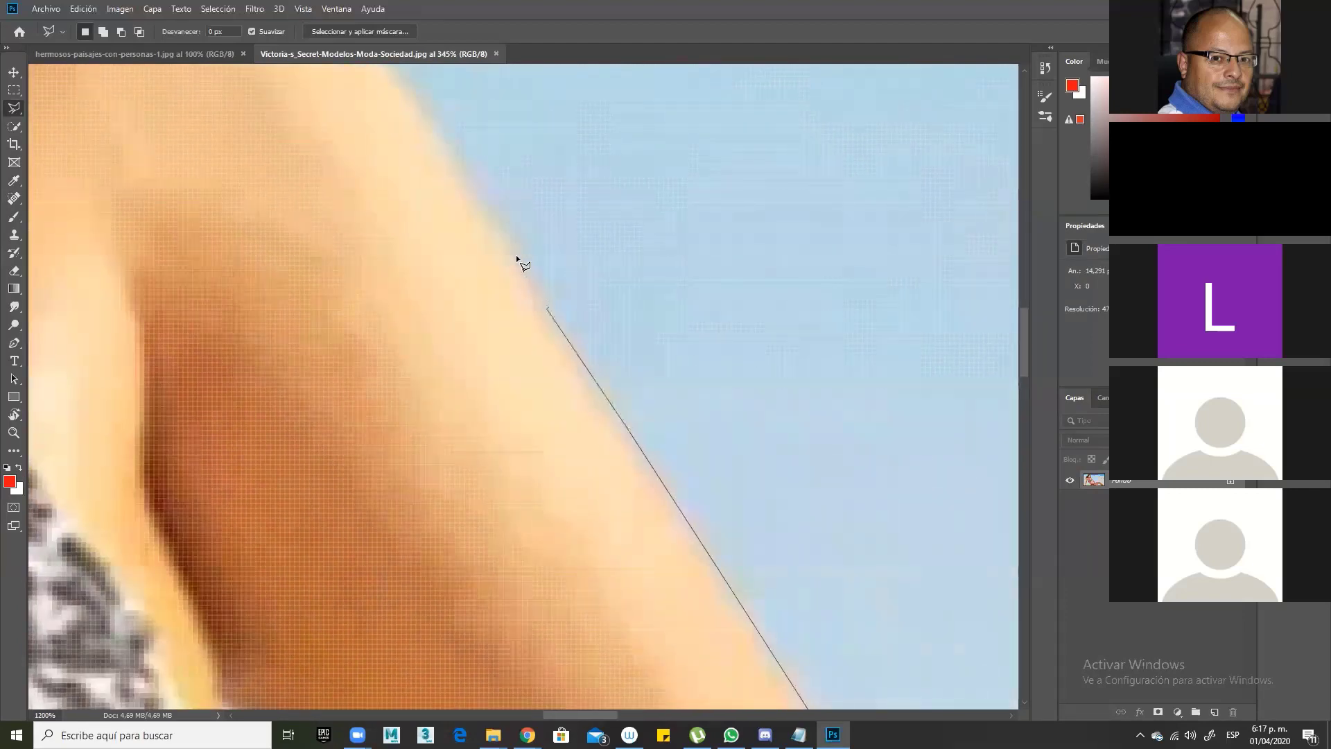
click(447, 139)
mouse_move(401, 146)
mouse_down()
mouse_move(458, 368)
mouse_move(498, 354)
mouse_move(526, 420)
mouse_up()
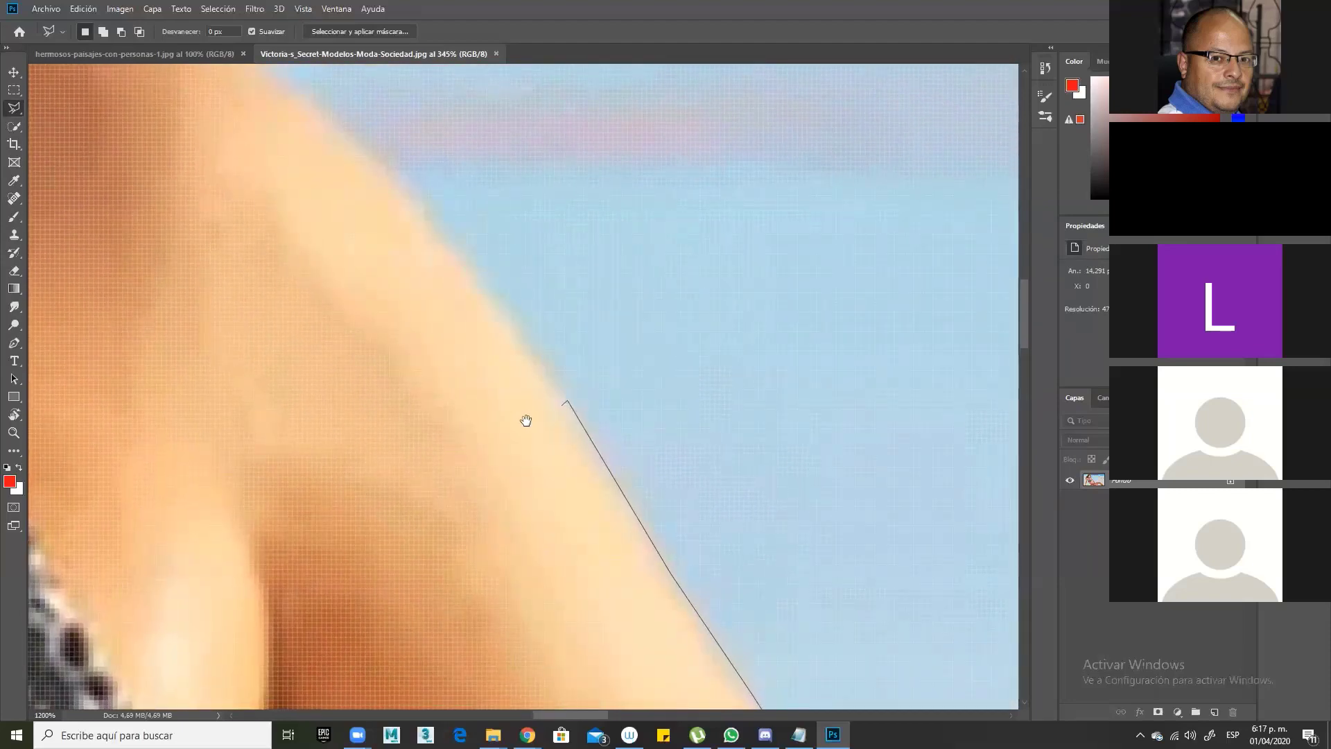
click(488, 289)
click(493, 298)
click(409, 190)
Step: Add a final point near the neck and double-click to close the selection
scroll(422, 196, down, 5)
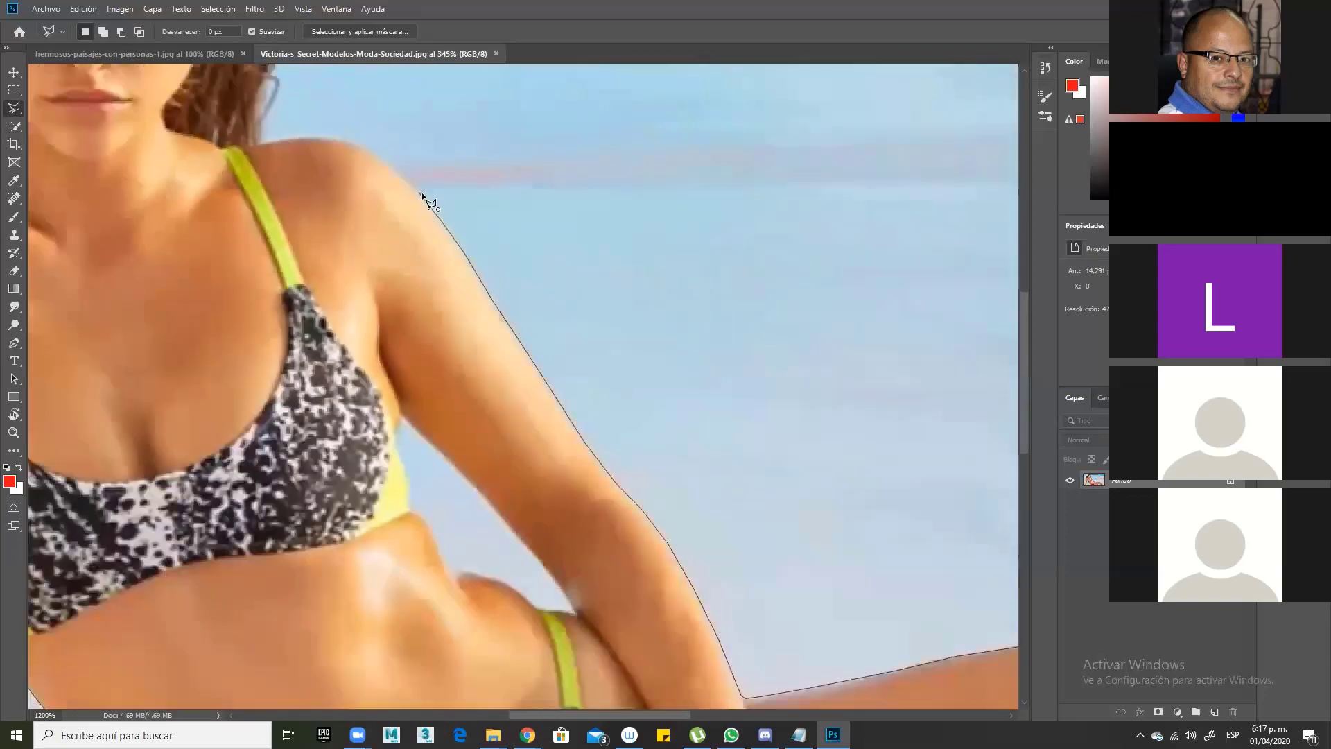
scroll(421, 193, down, 3)
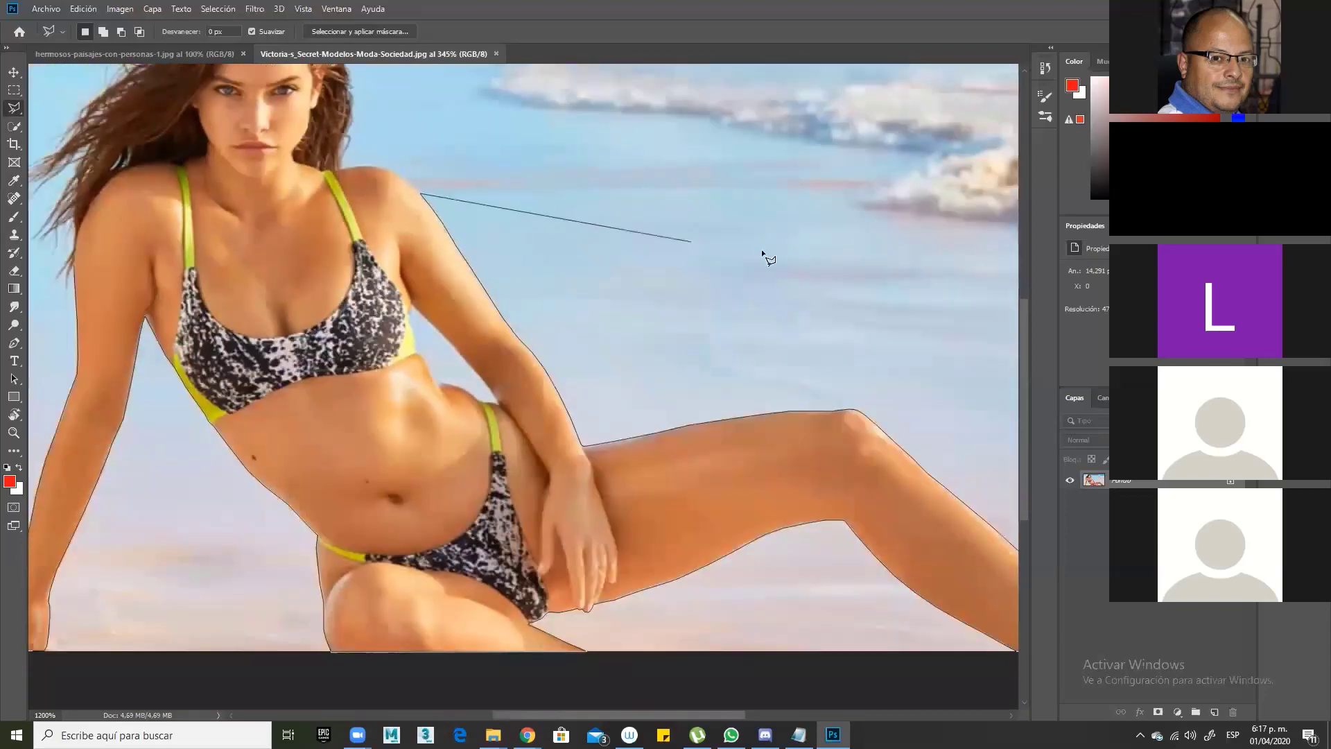
drag(555, 257, 777, 381)
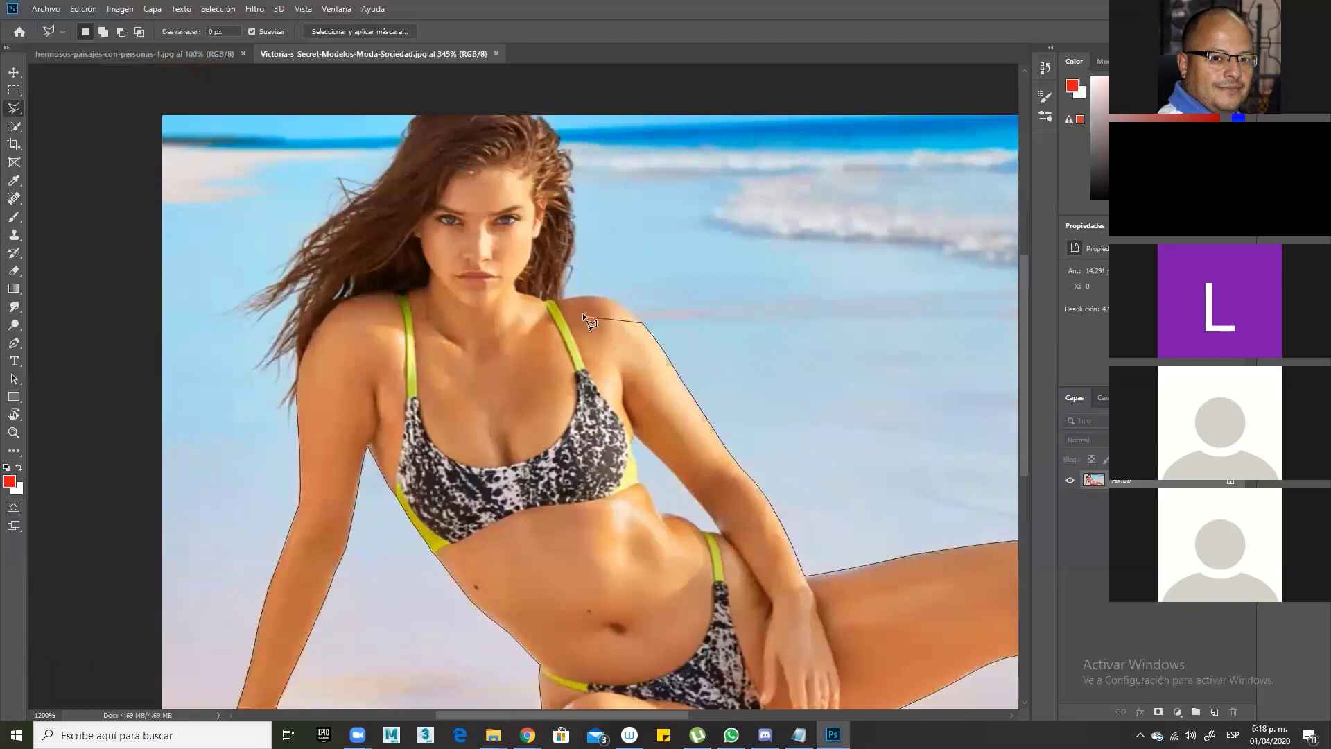
click(519, 334)
double_click(503, 327)
drag(459, 571, 461, 516)
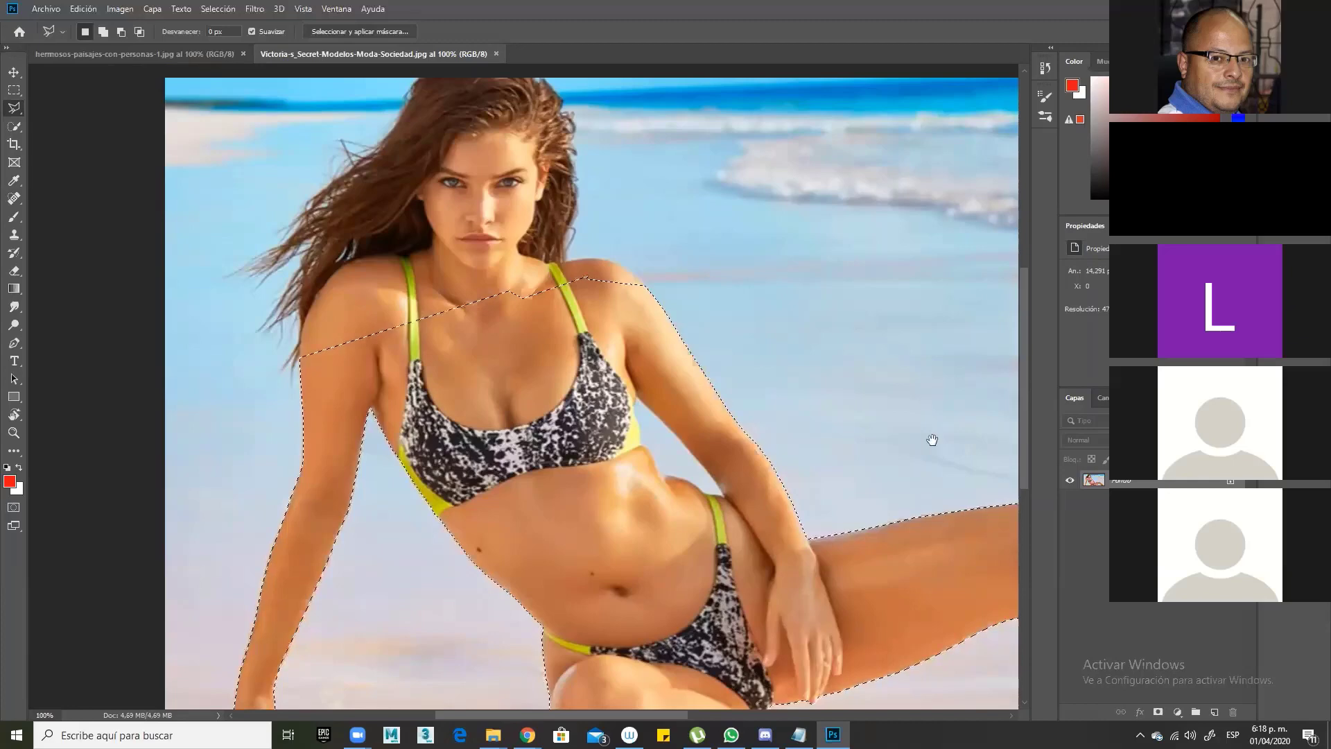
Step: Zoom in to 217% on the shoulder and hold Alt for Subtract from selection mode
scroll(770, 394, down, 2)
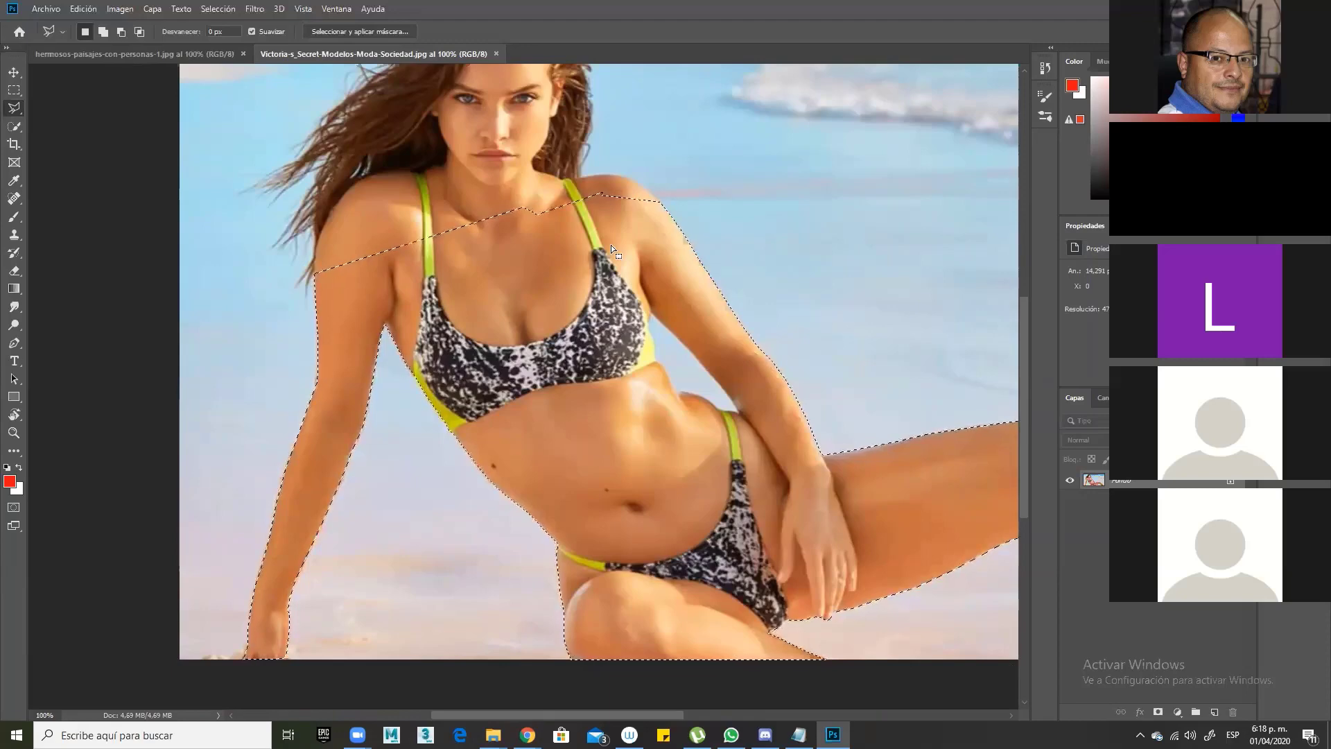
scroll(610, 244, up, 4)
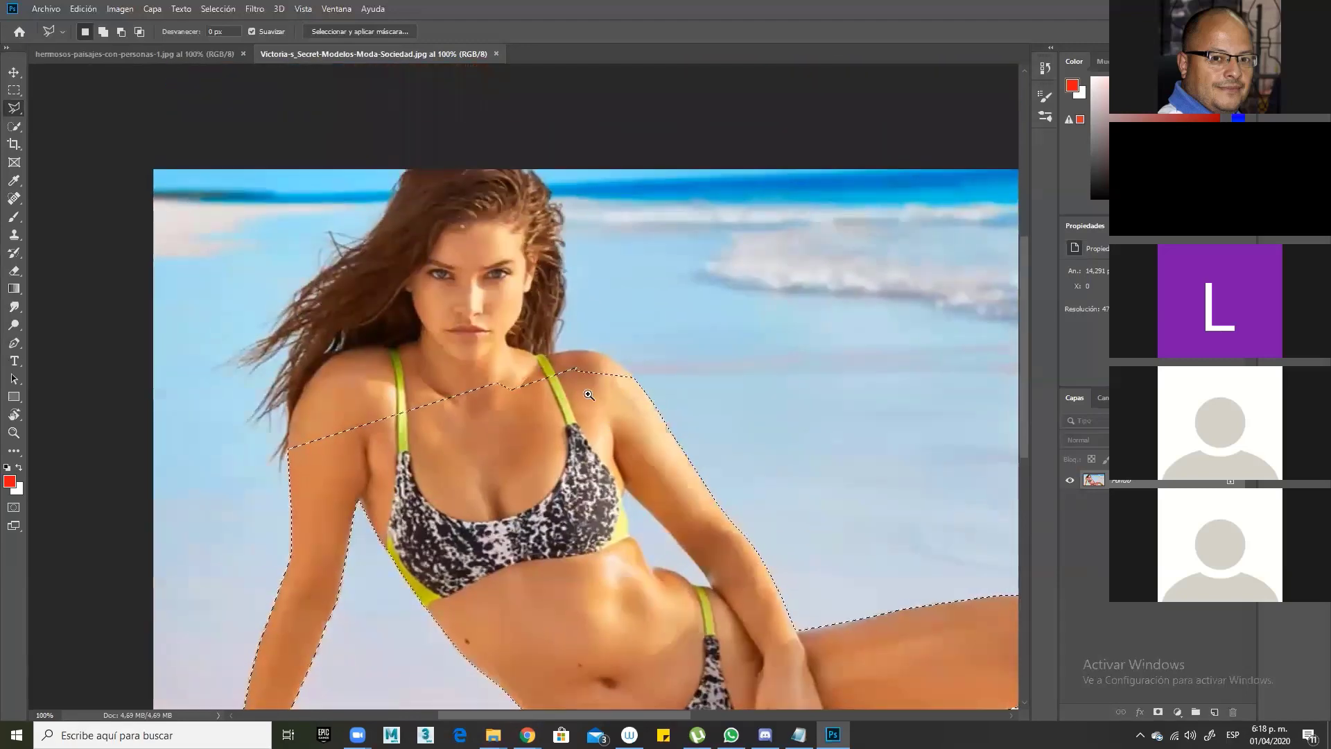
drag(504, 325, 624, 417)
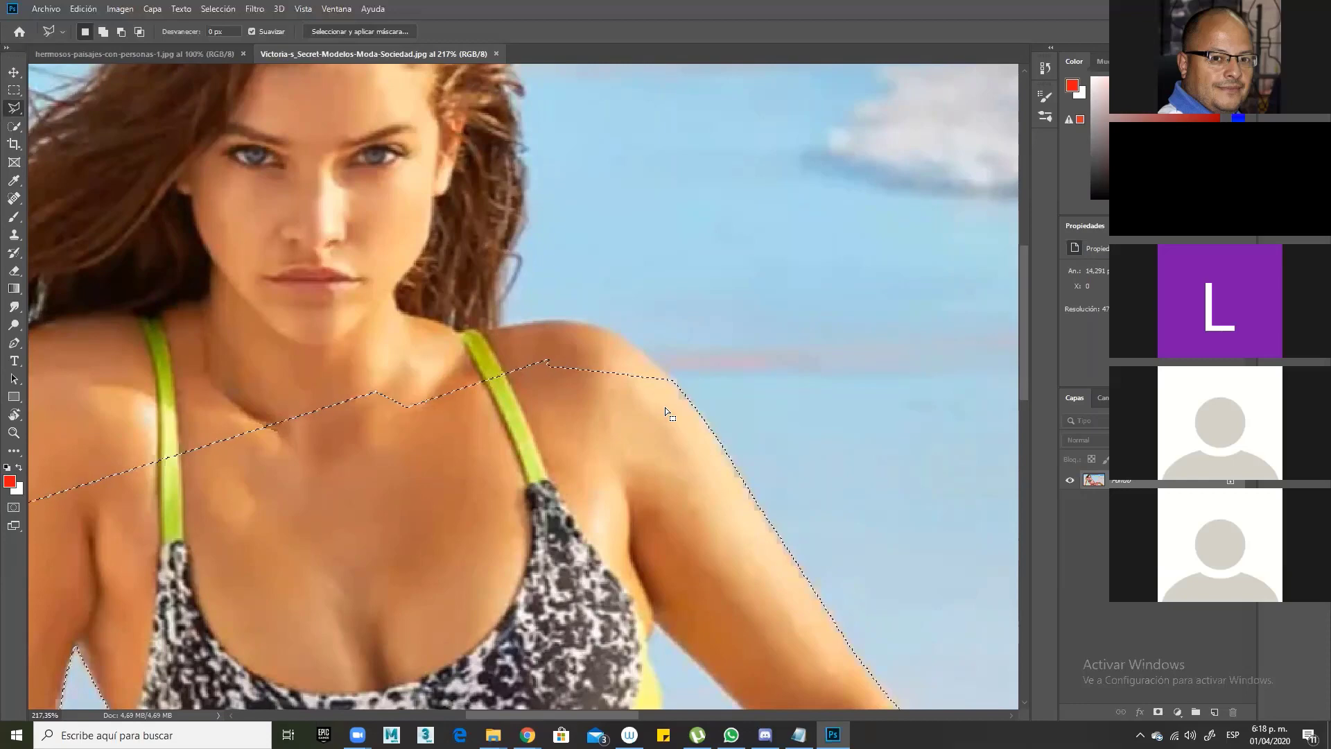
key(shift)
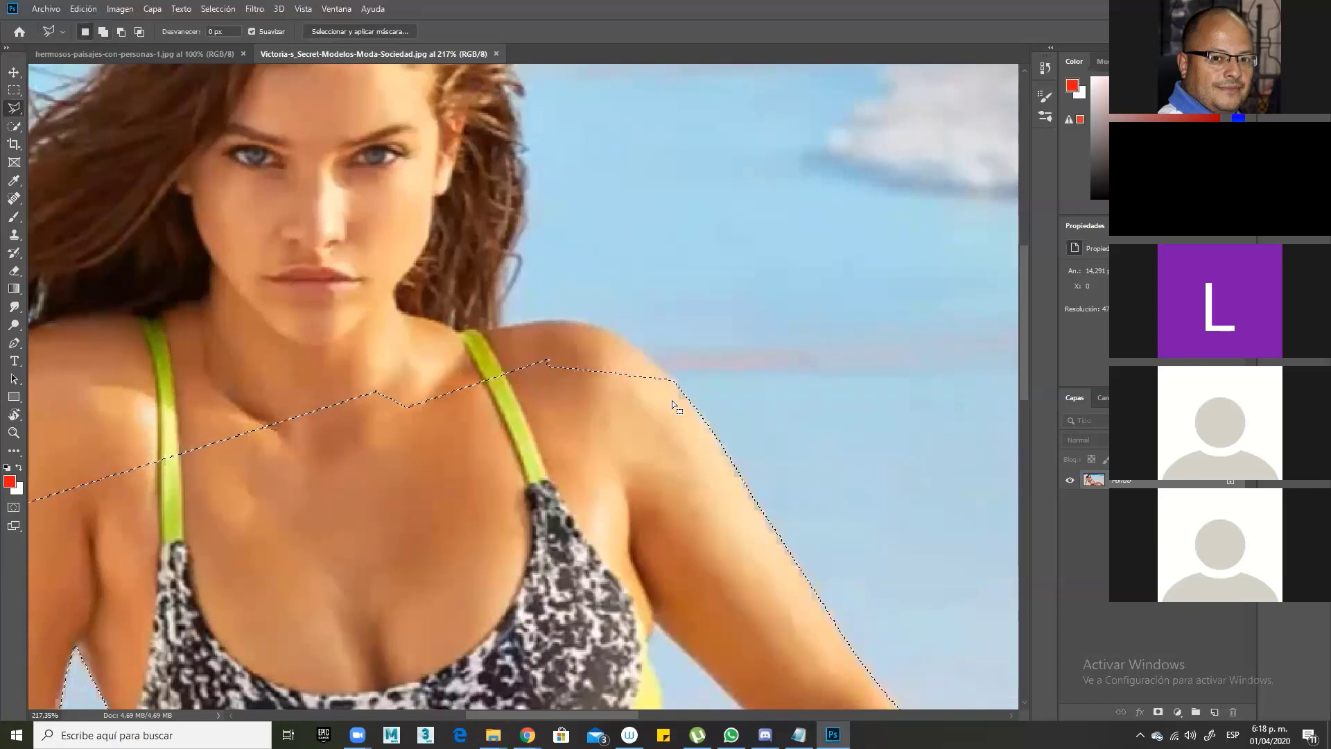
key(alt)
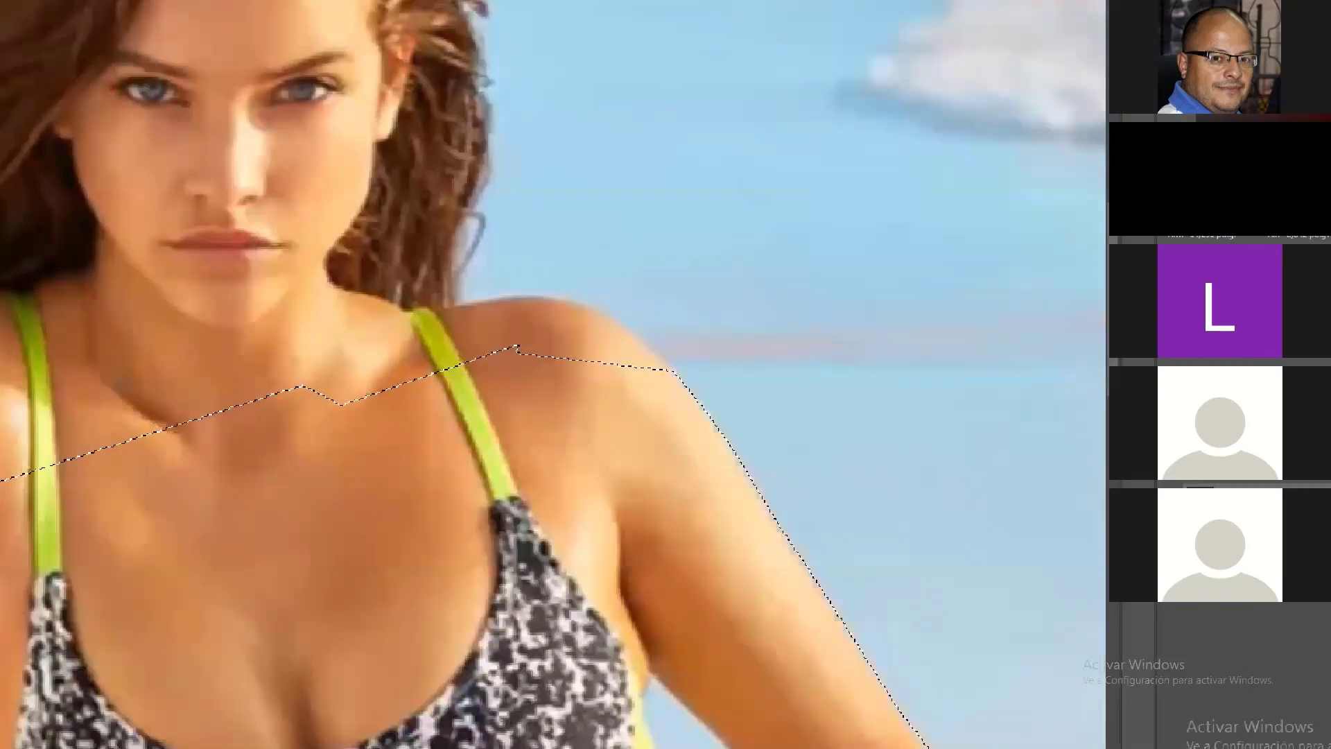
mouse_move(652, 374)
mouse_down()
mouse_move(642, 403)
mouse_move(656, 437)
mouse_move(707, 476)
mouse_up()
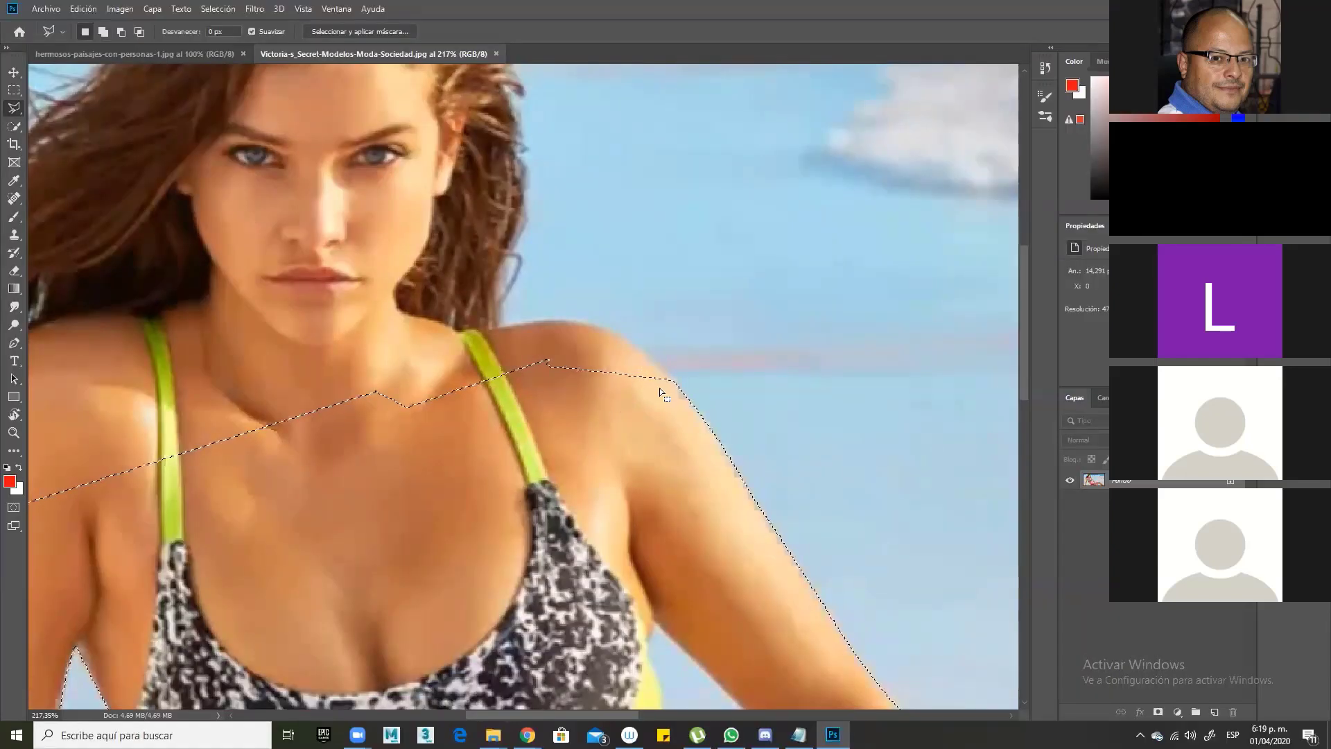
key(alt)
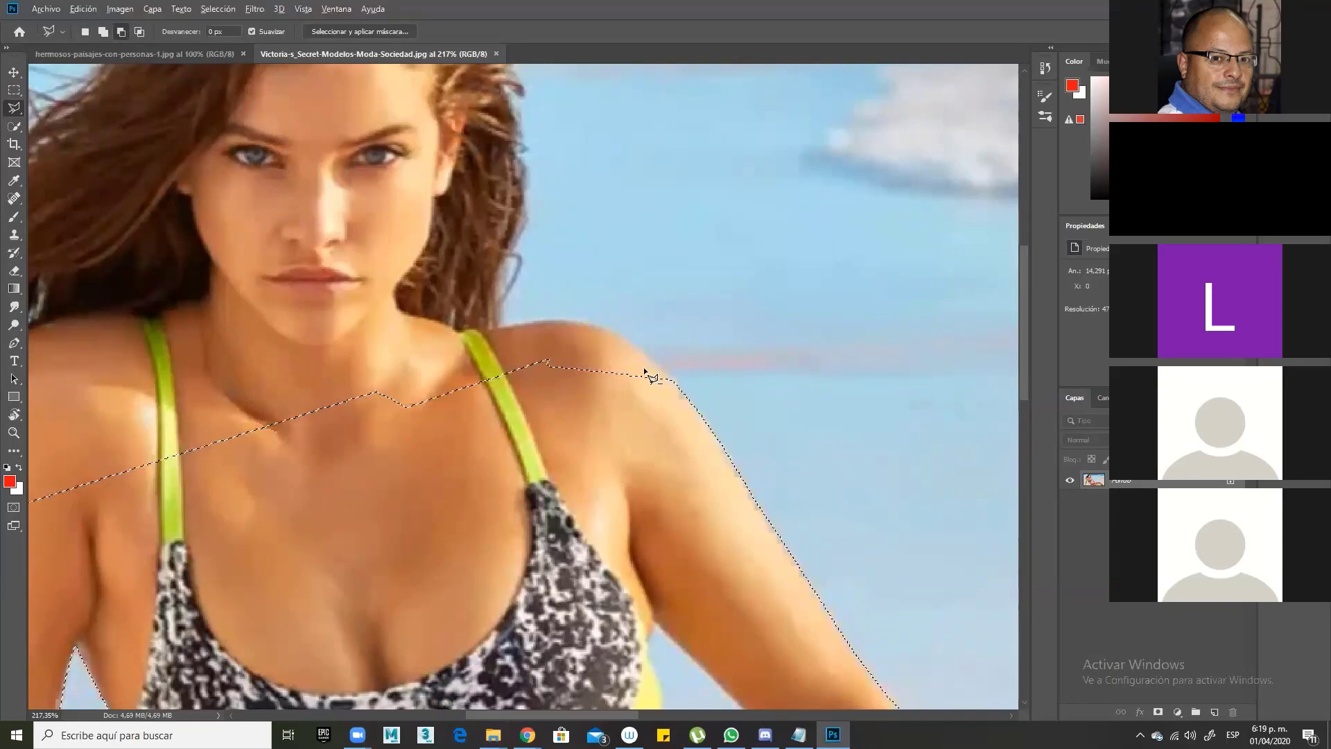
click(639, 393)
click(733, 491)
click(754, 458)
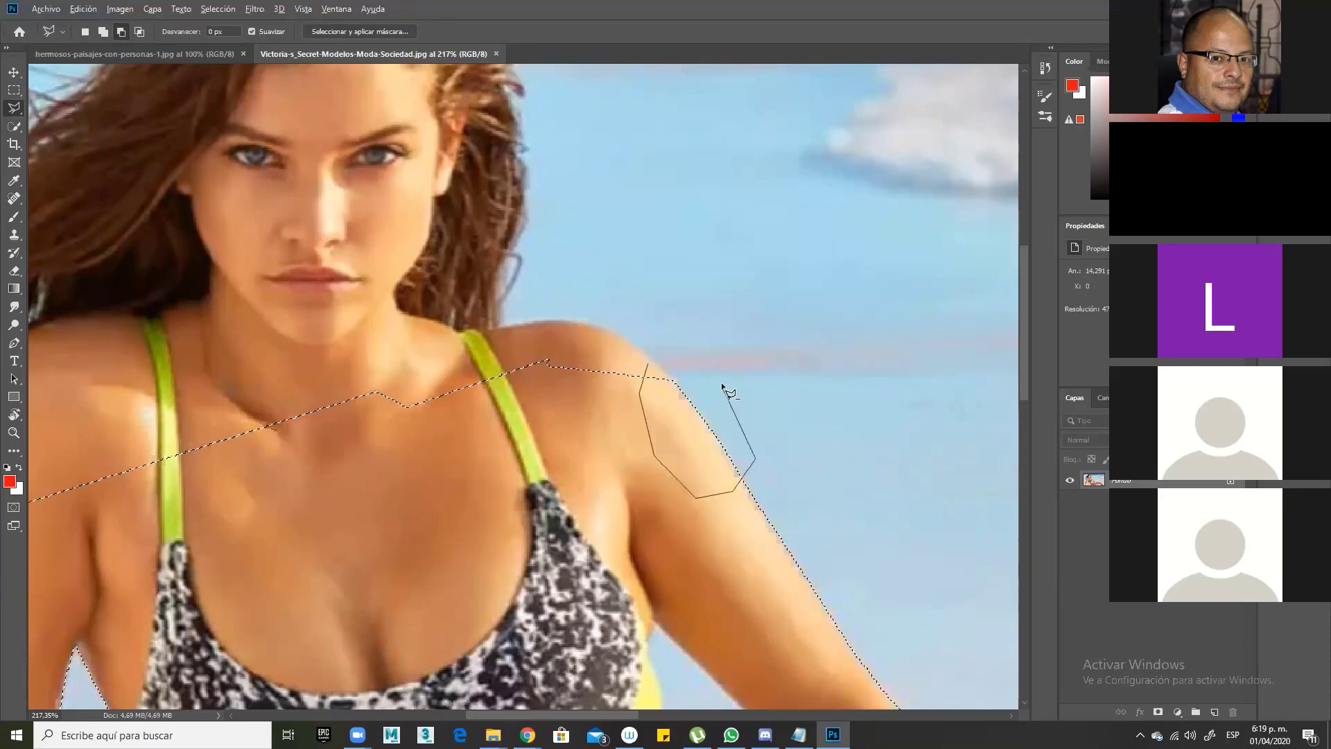
click(722, 385)
click(669, 332)
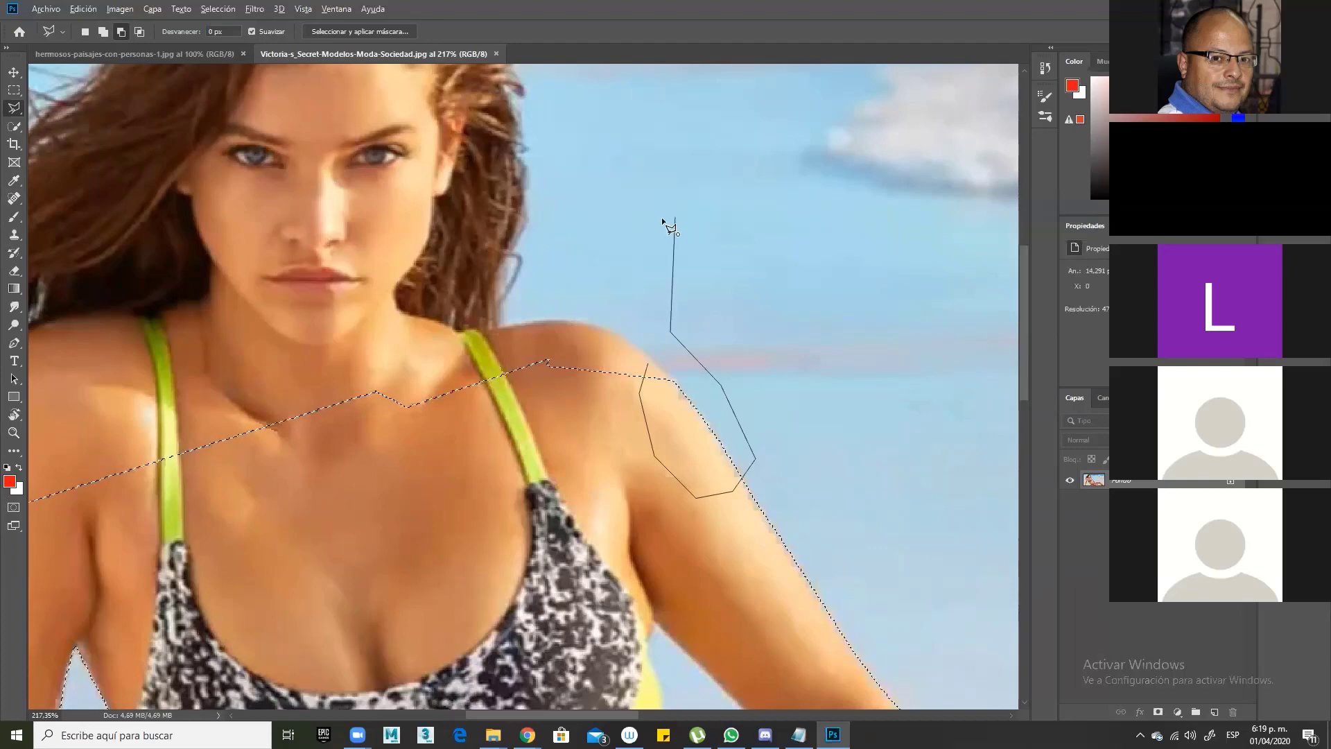
click(657, 356)
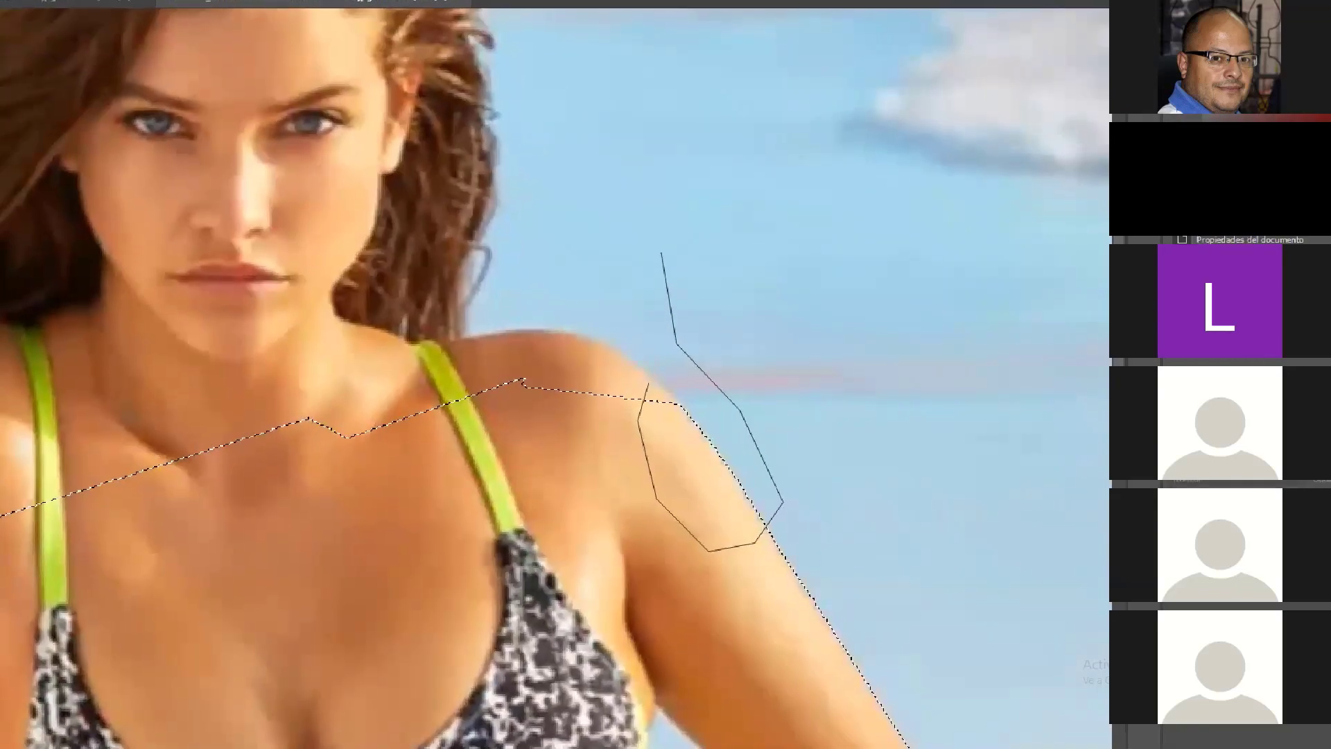
double_click(655, 270)
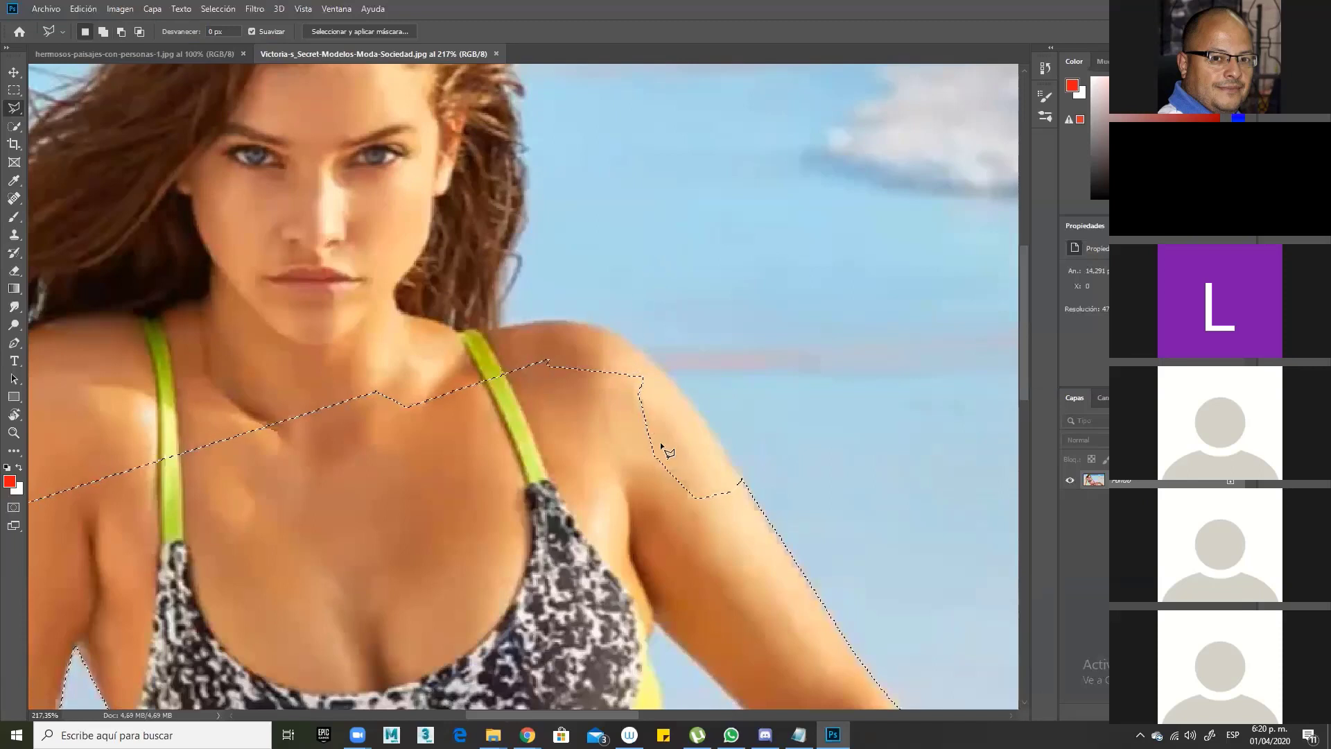
key(ctrl+z)
Step: Subtract a wedge around the upper shoulder and sky from the selection, then switch to Add mode
click(642, 438)
click(688, 492)
click(756, 492)
click(817, 412)
click(820, 350)
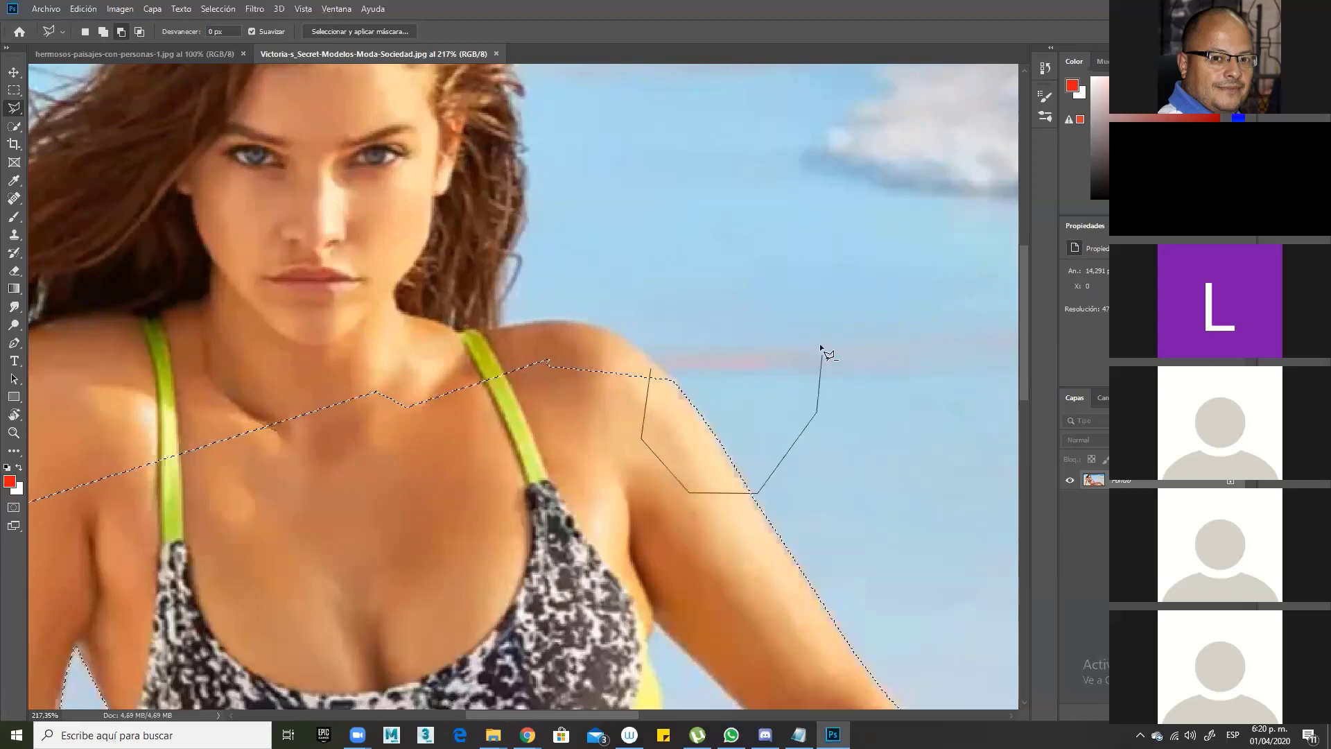
click(791, 305)
click(743, 278)
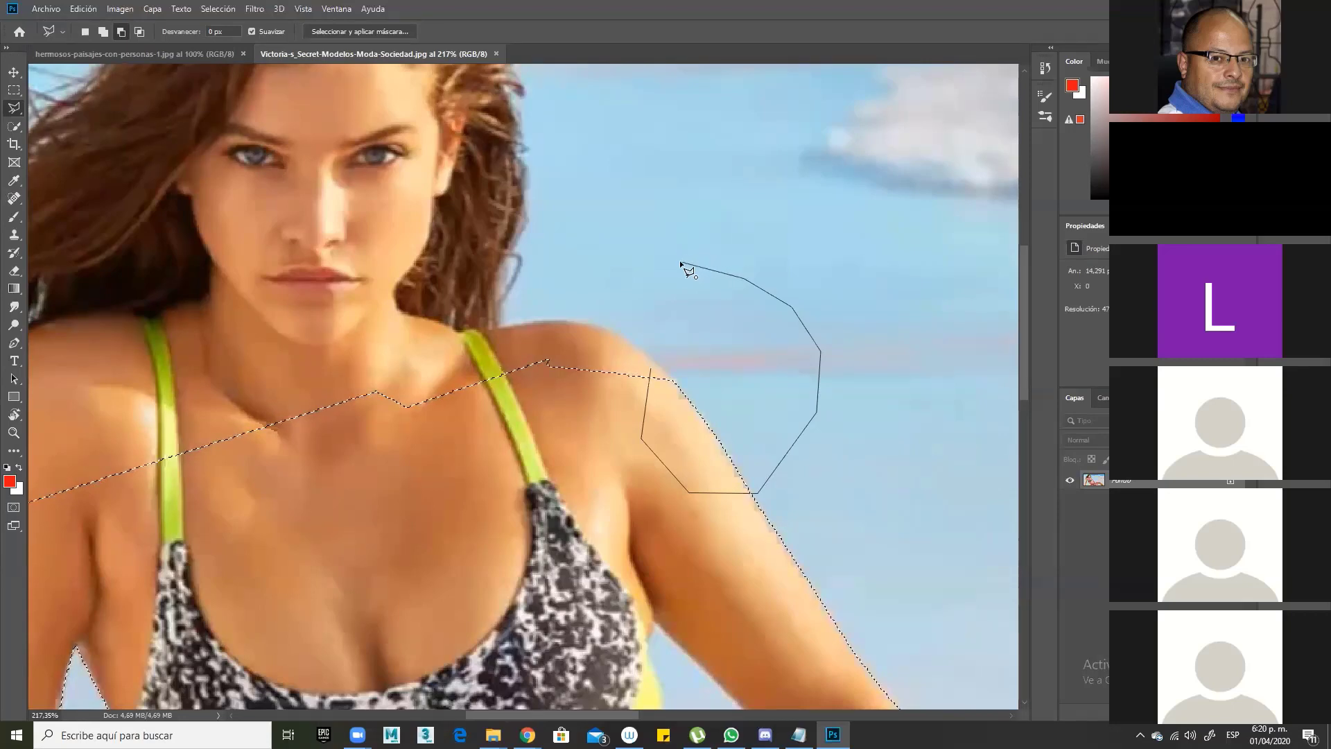
click(684, 261)
key(BackSpace)
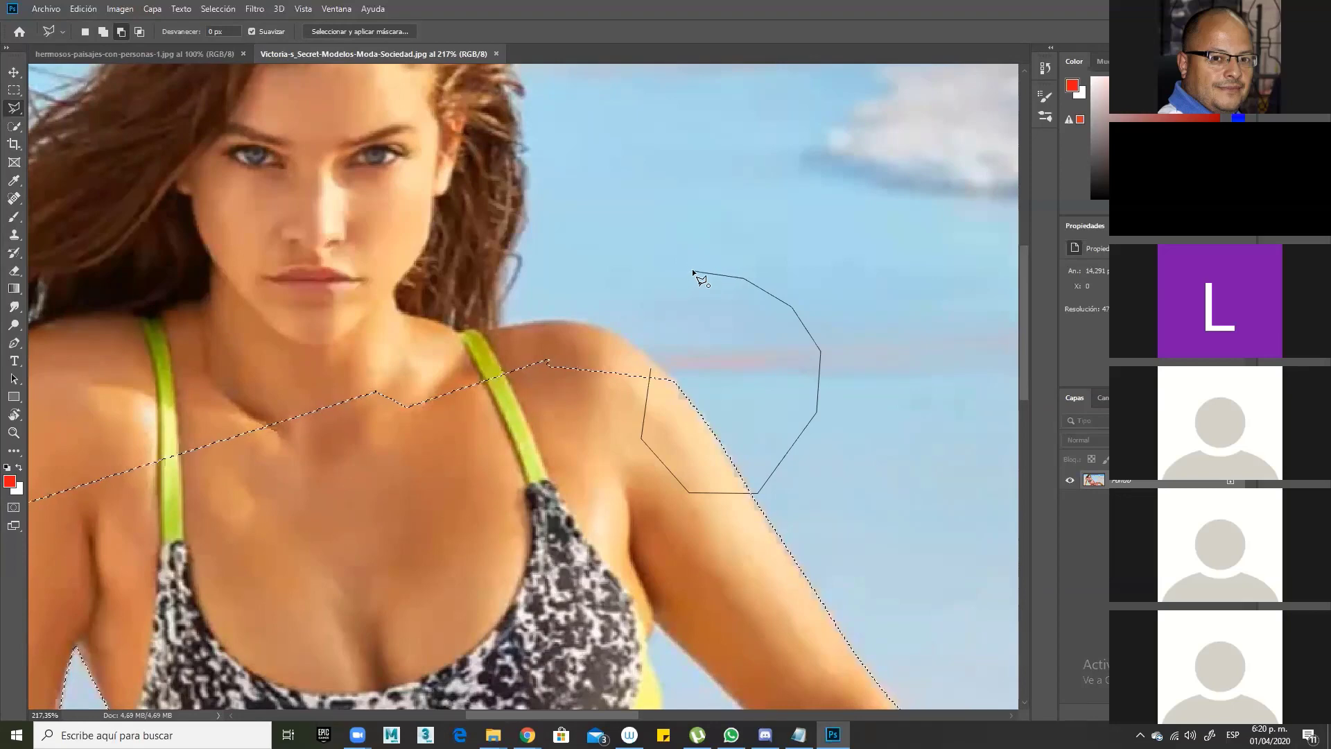
double_click(691, 270)
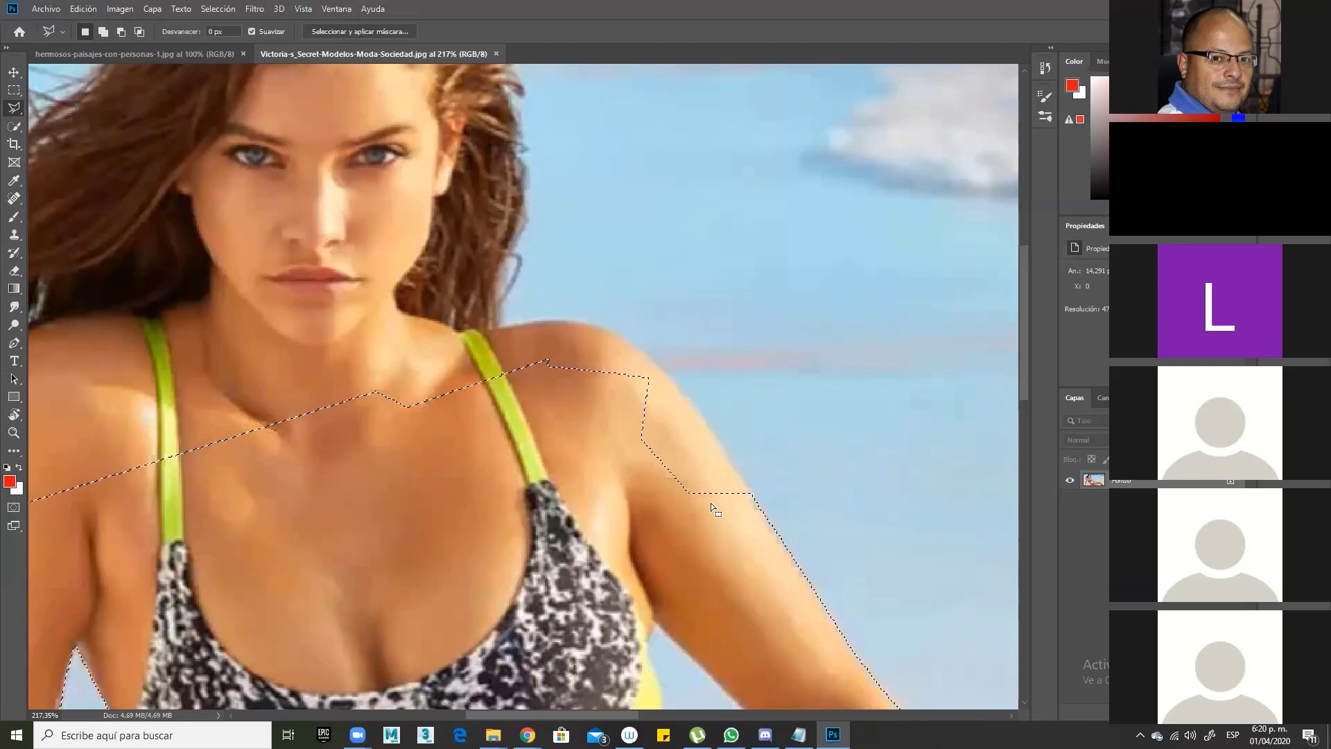
key(shift)
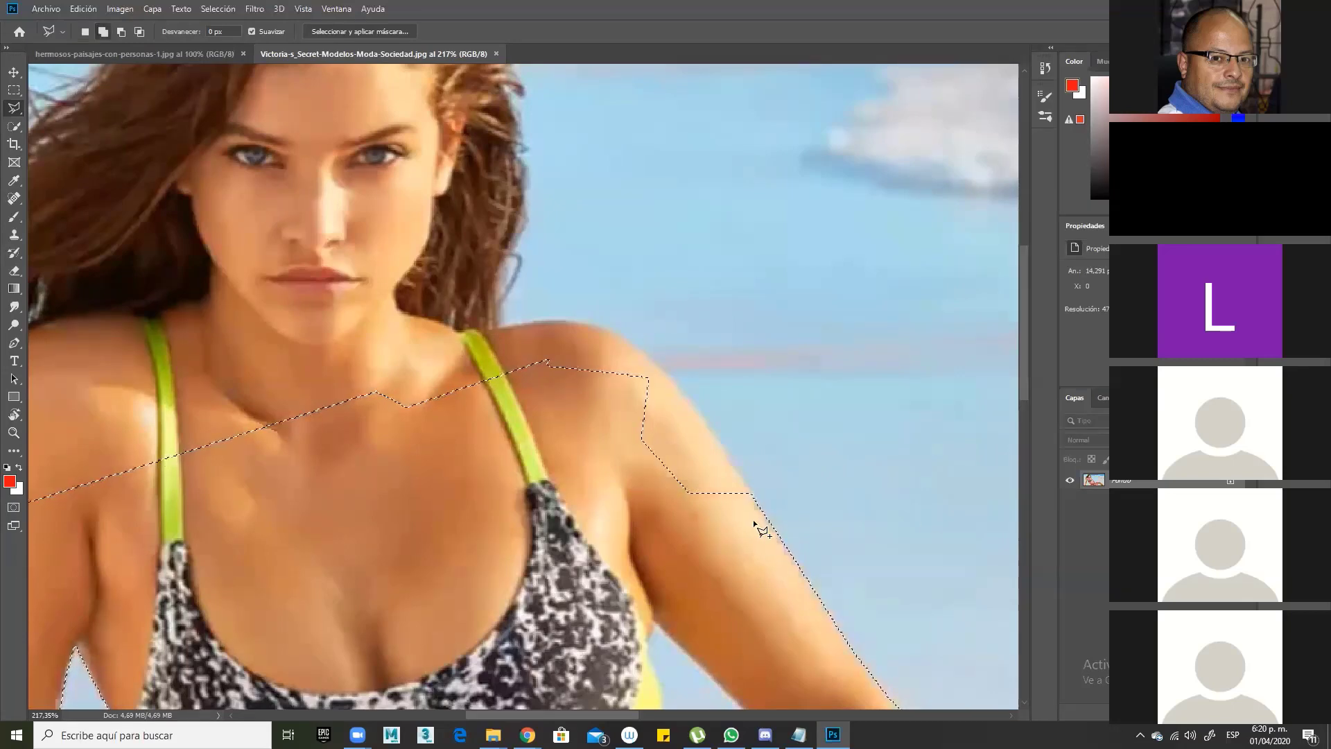
Step: Start a new outline on the shoulder, zooming in and placing points up the shoulder edge
click(752, 522)
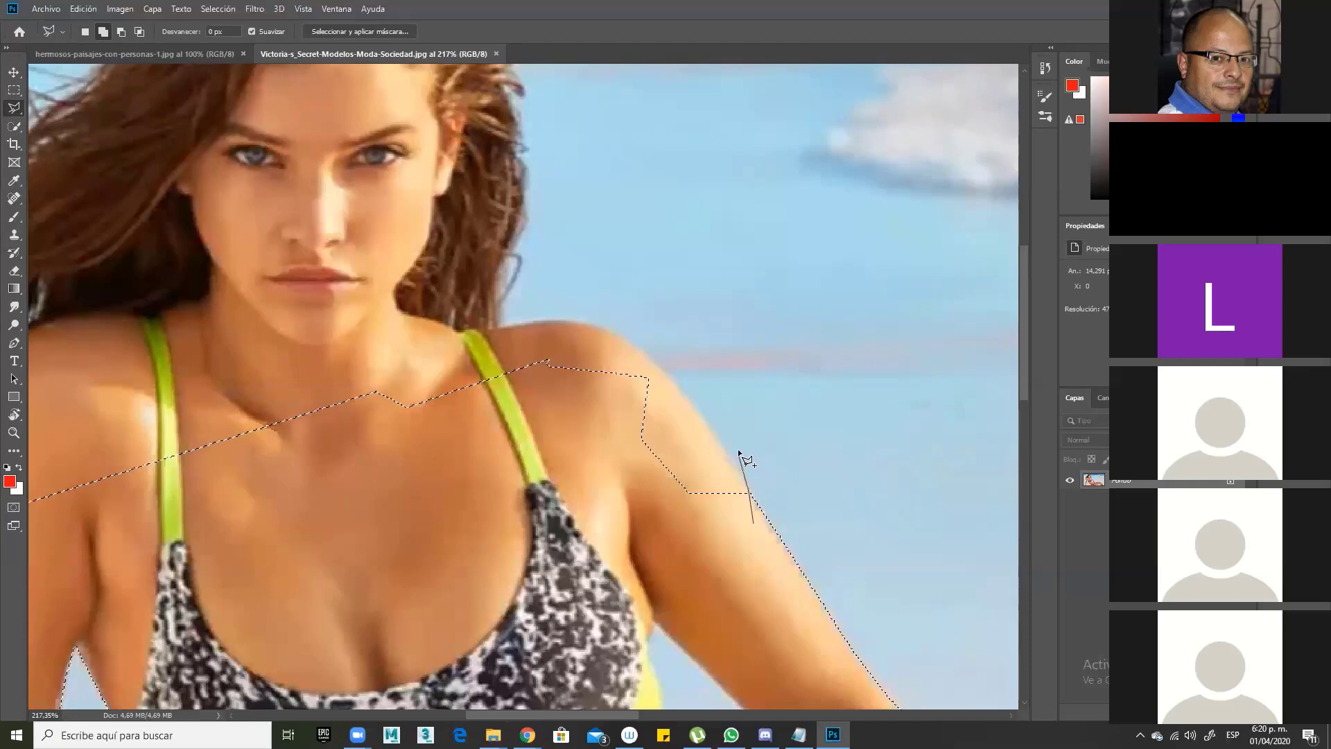
ctrl+click(714, 452)
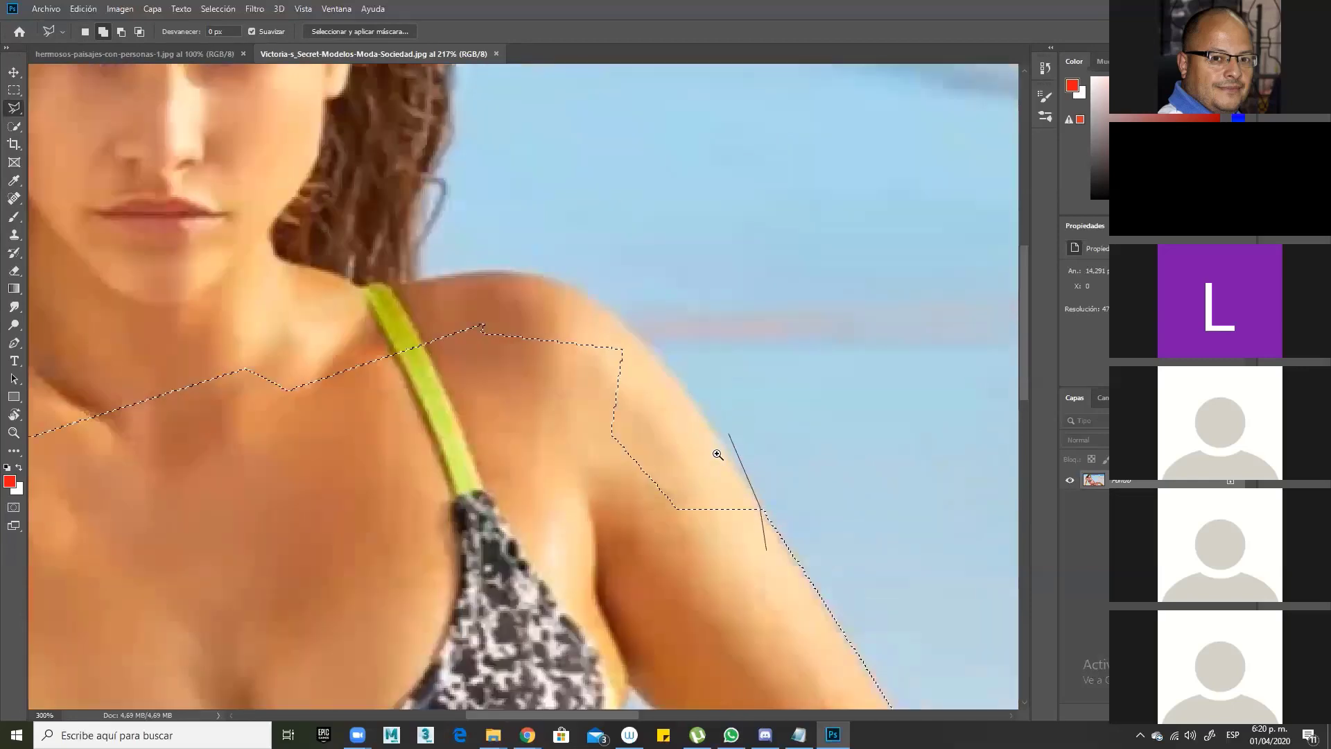
ctrl+click(738, 444)
ctrl+click(735, 450)
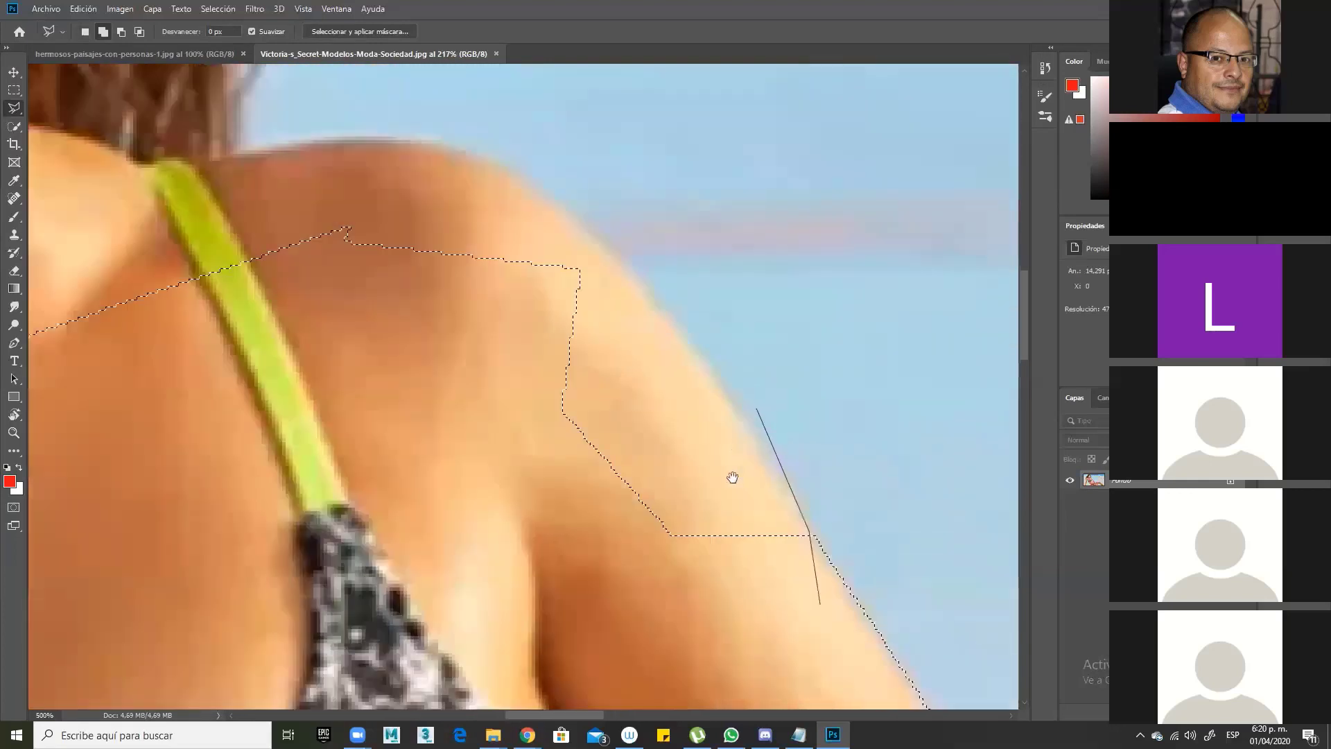
drag(696, 469, 626, 470)
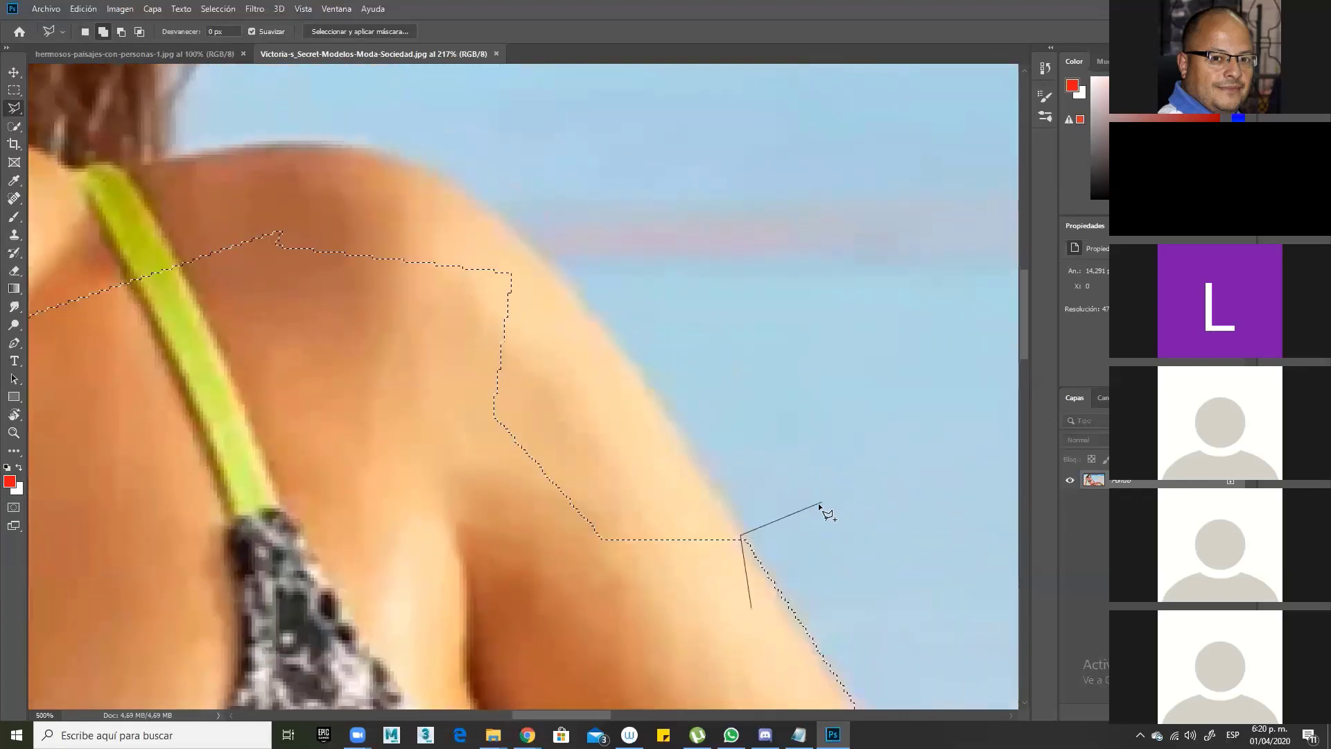
key(BackSpace)
click(748, 541)
click(672, 418)
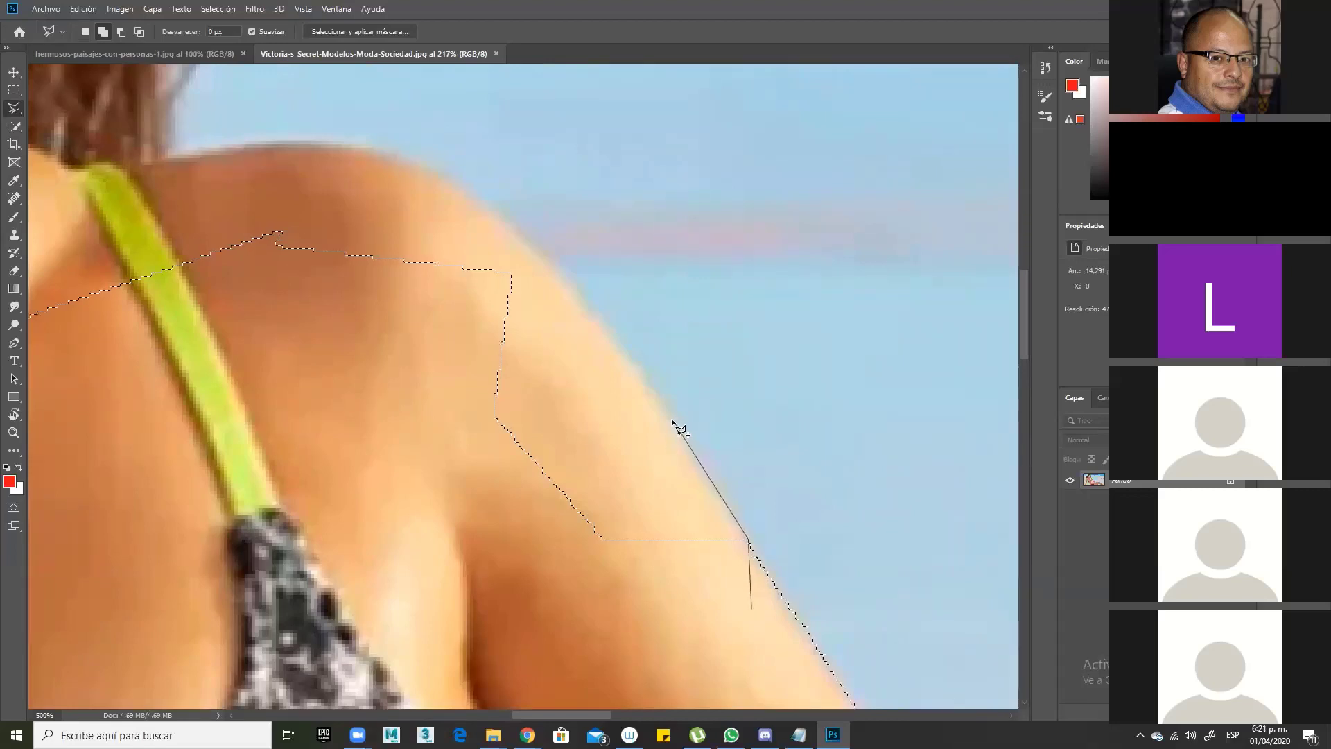
click(605, 319)
click(551, 254)
click(492, 206)
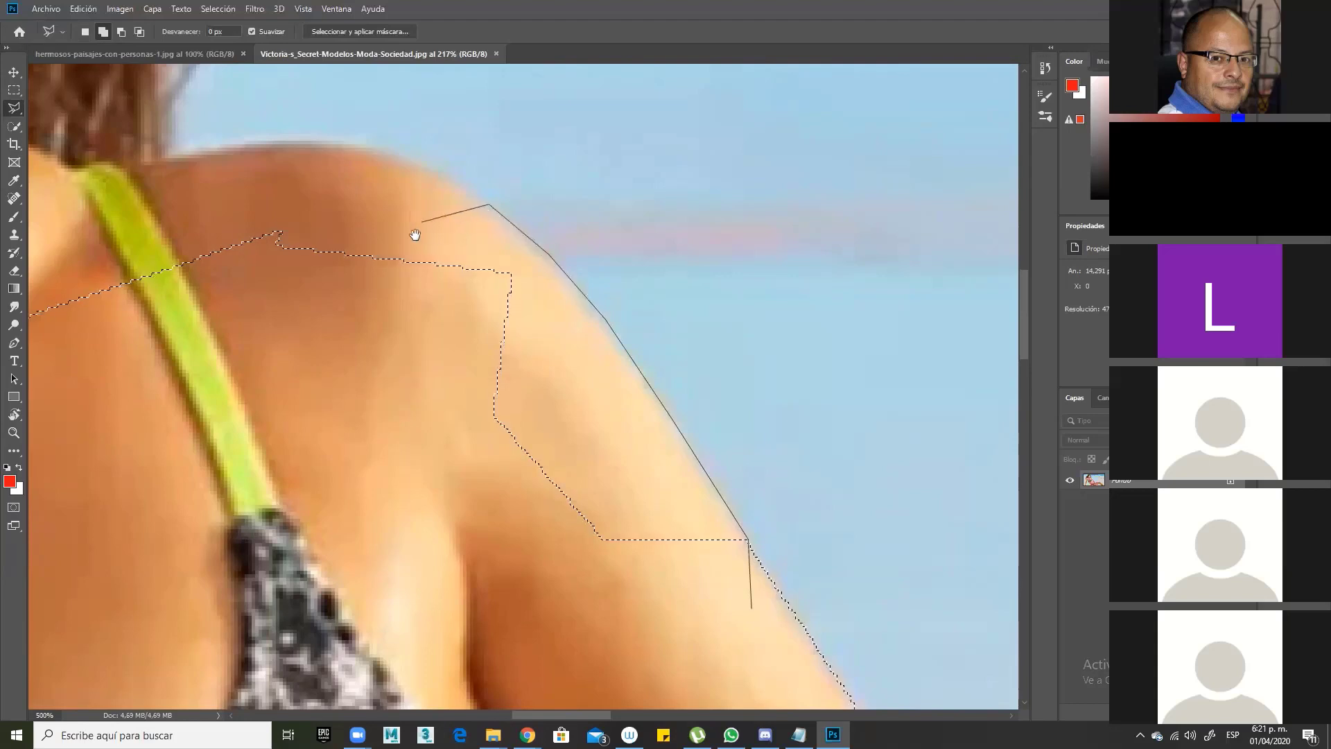
Step: Continue the outline past the neck and up the hair's right edge to the top of the head
mouse_move(382, 235)
mouse_down()
mouse_move(769, 454)
mouse_move(739, 469)
mouse_up()
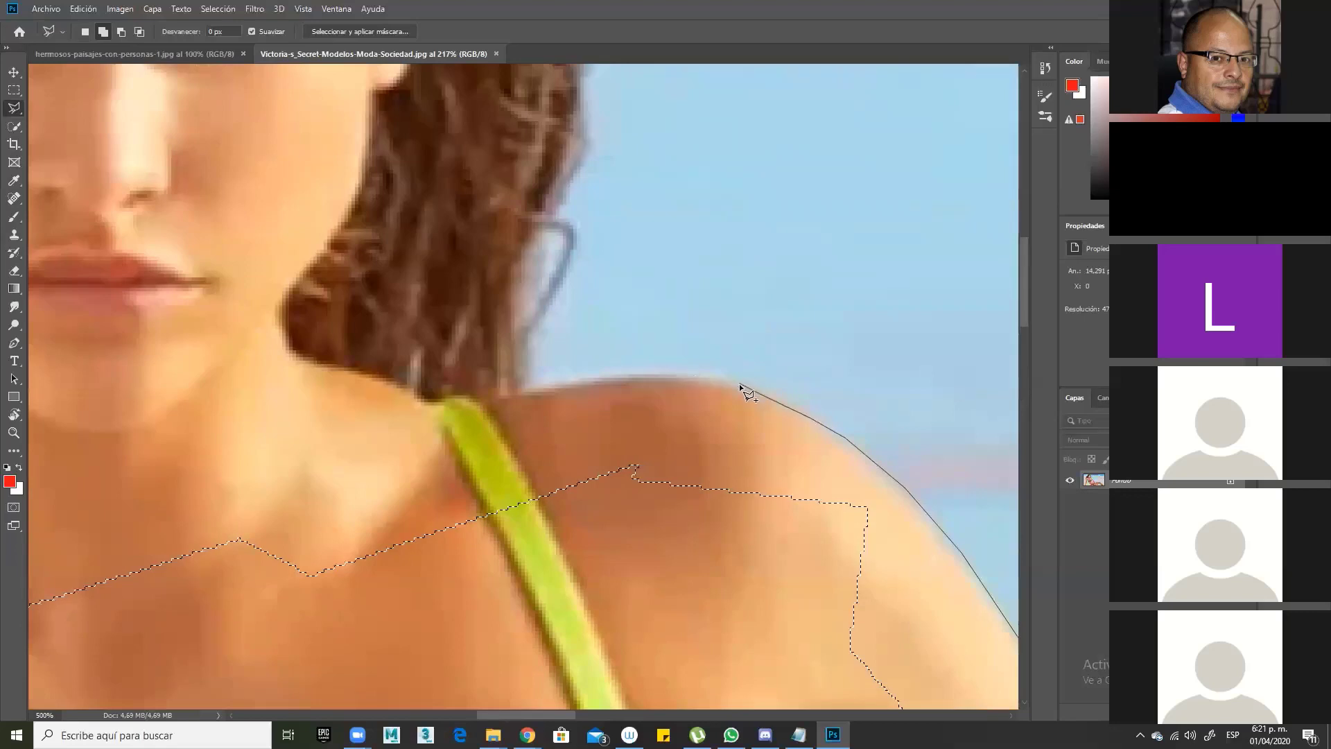
click(622, 376)
click(523, 393)
click(559, 291)
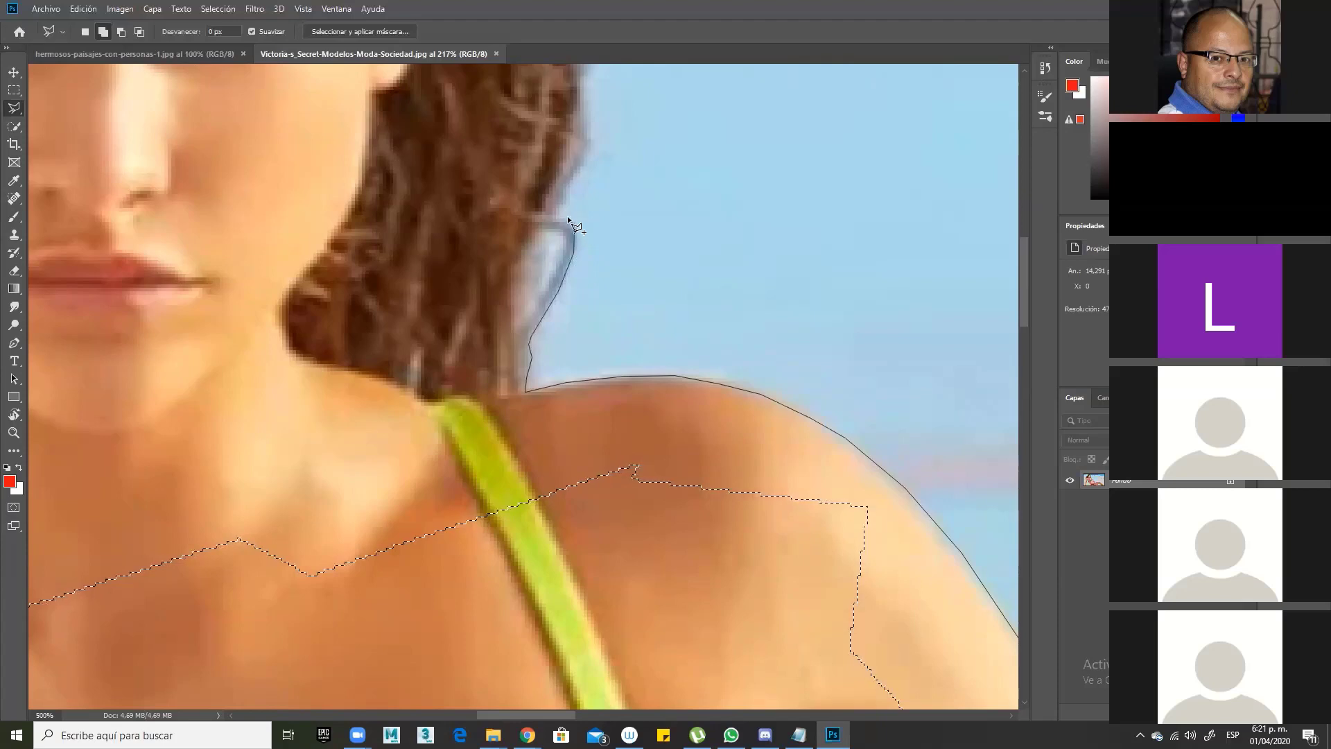
click(575, 232)
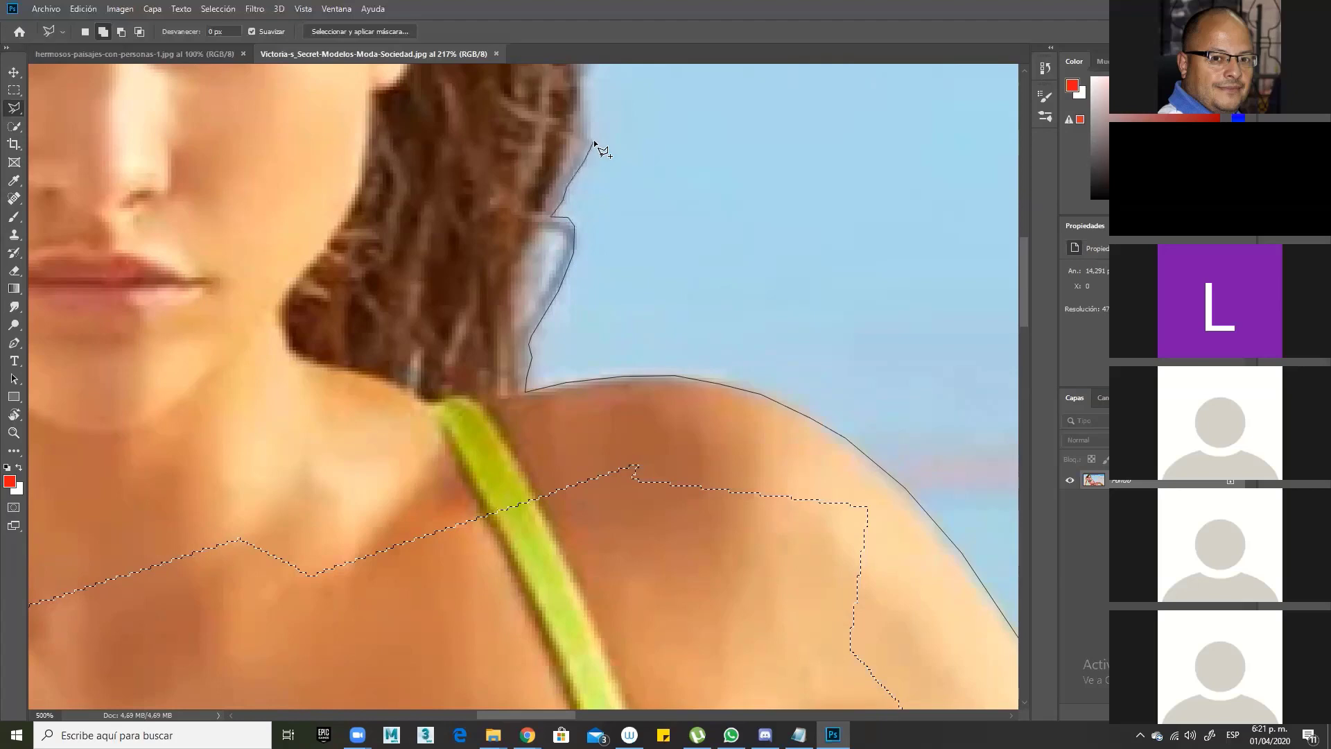
mouse_move(605, 143)
mouse_down()
mouse_move(648, 326)
mouse_move(642, 310)
mouse_up()
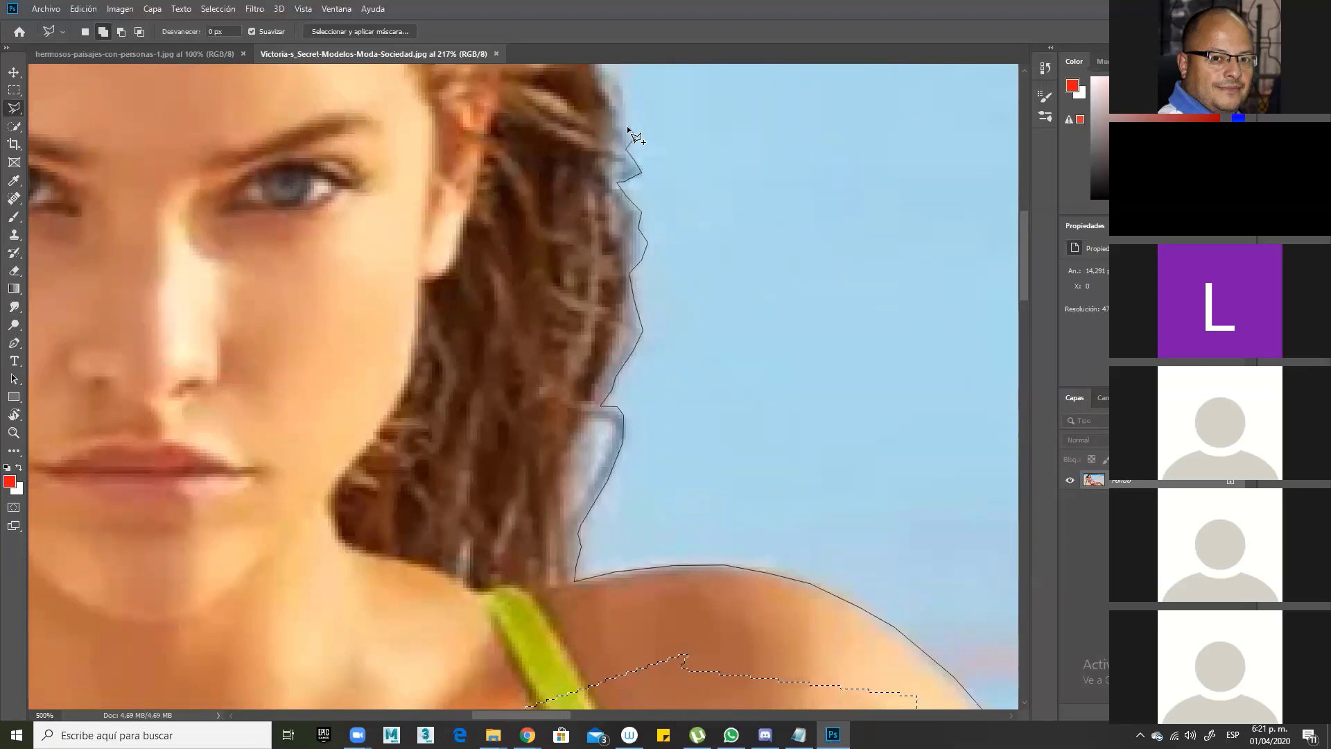
drag(626, 126, 641, 315)
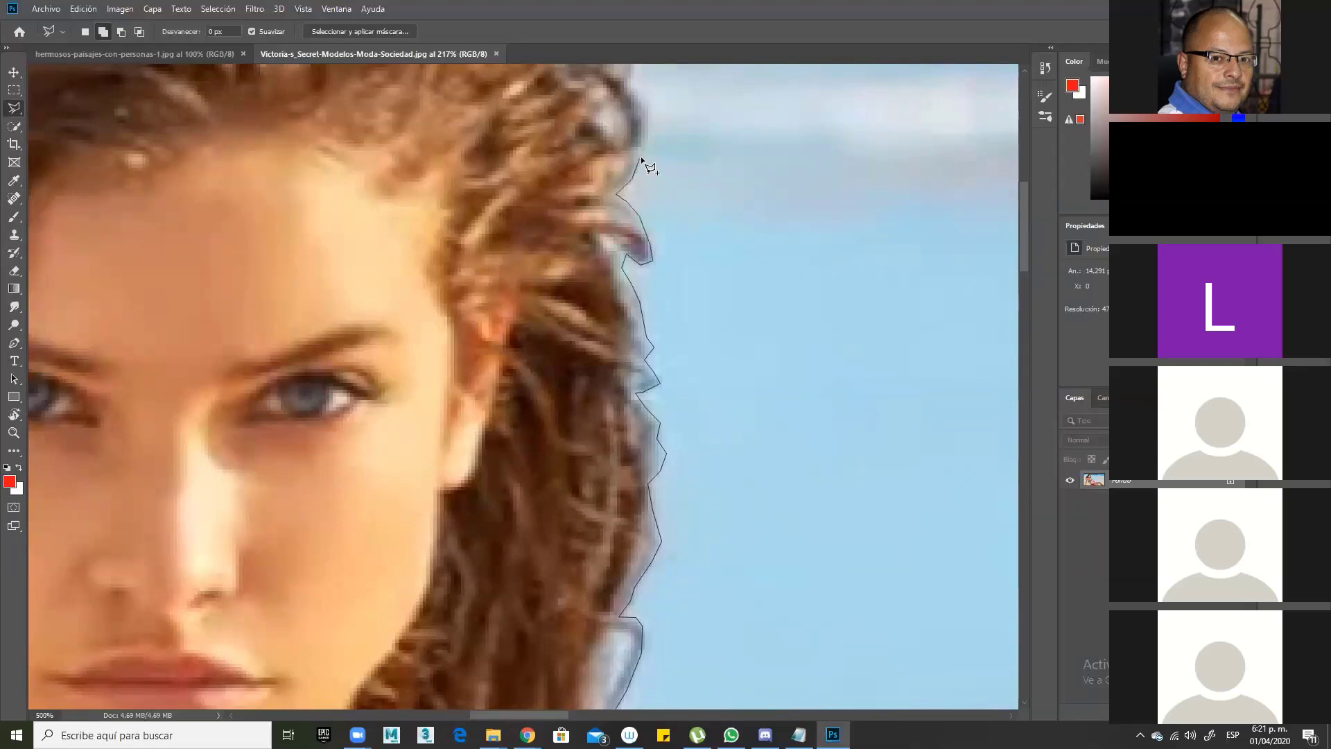
drag(647, 139, 645, 284)
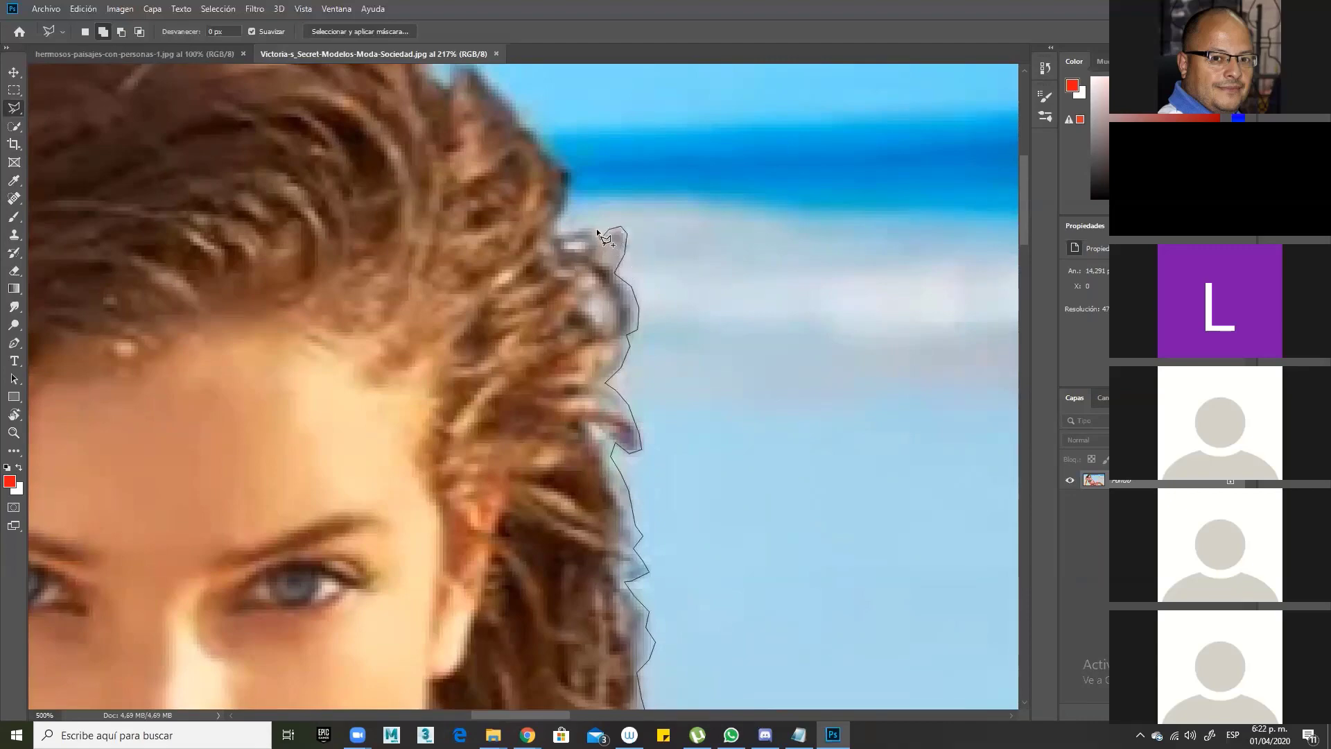
click(559, 231)
click(544, 174)
click(568, 168)
drag(518, 117, 568, 255)
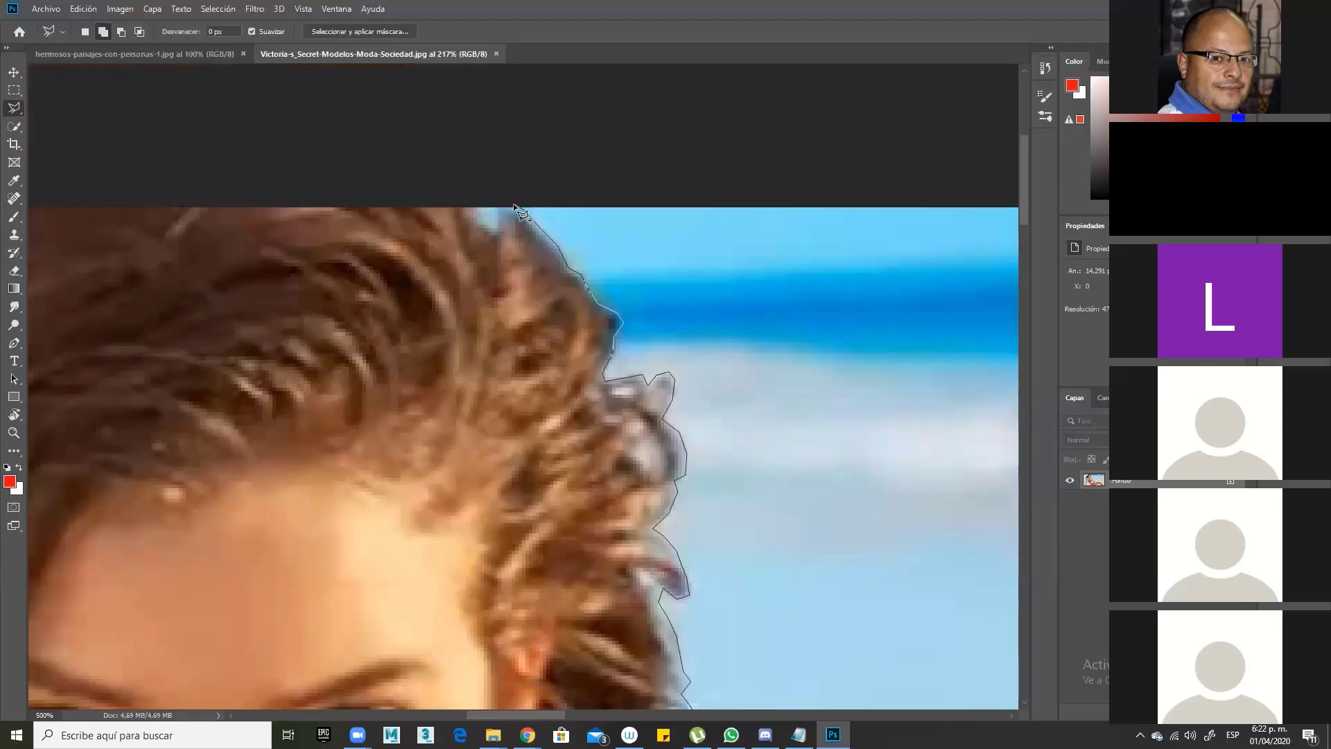
mouse_move(513, 203)
mouse_down()
mouse_move(942, 229)
mouse_move(814, 273)
mouse_move(750, 260)
mouse_up()
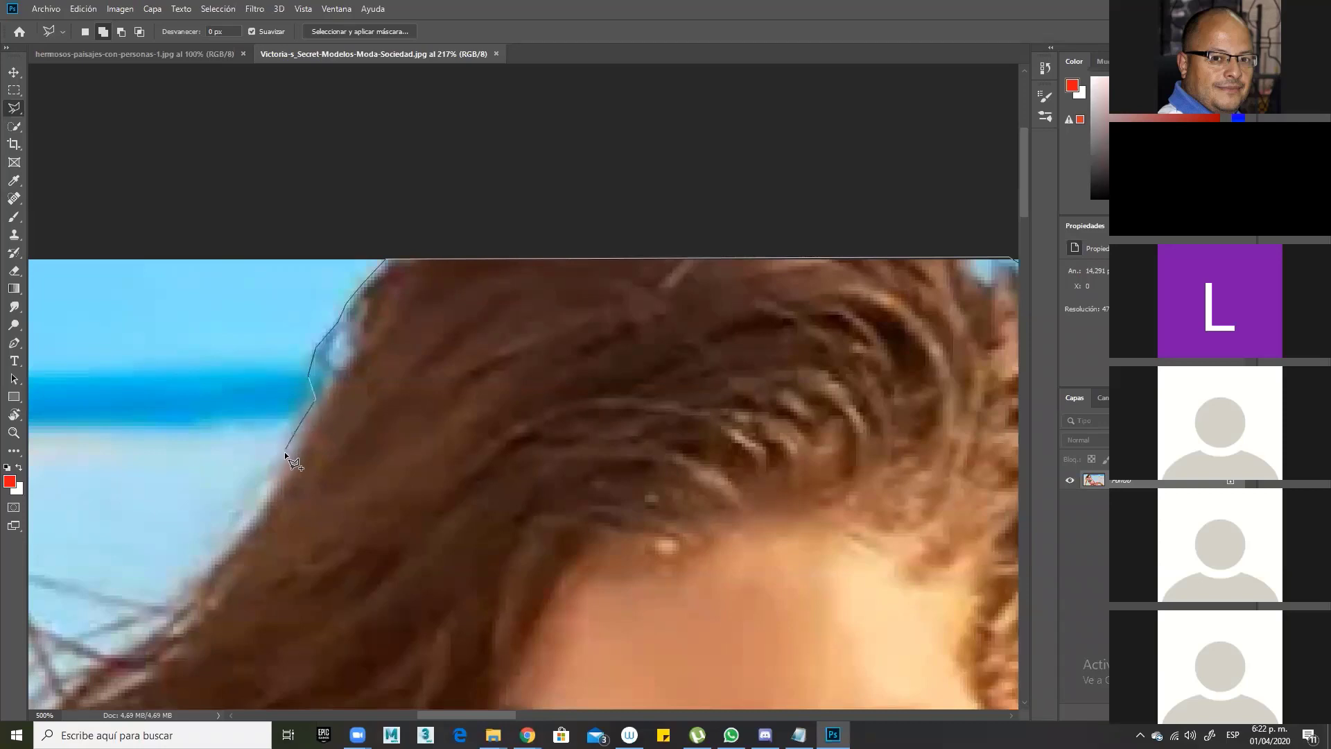
Step: Add a point on the hair's left edge and pan down along the wind-blown strands toward the shoulder
drag(283, 494, 358, 359)
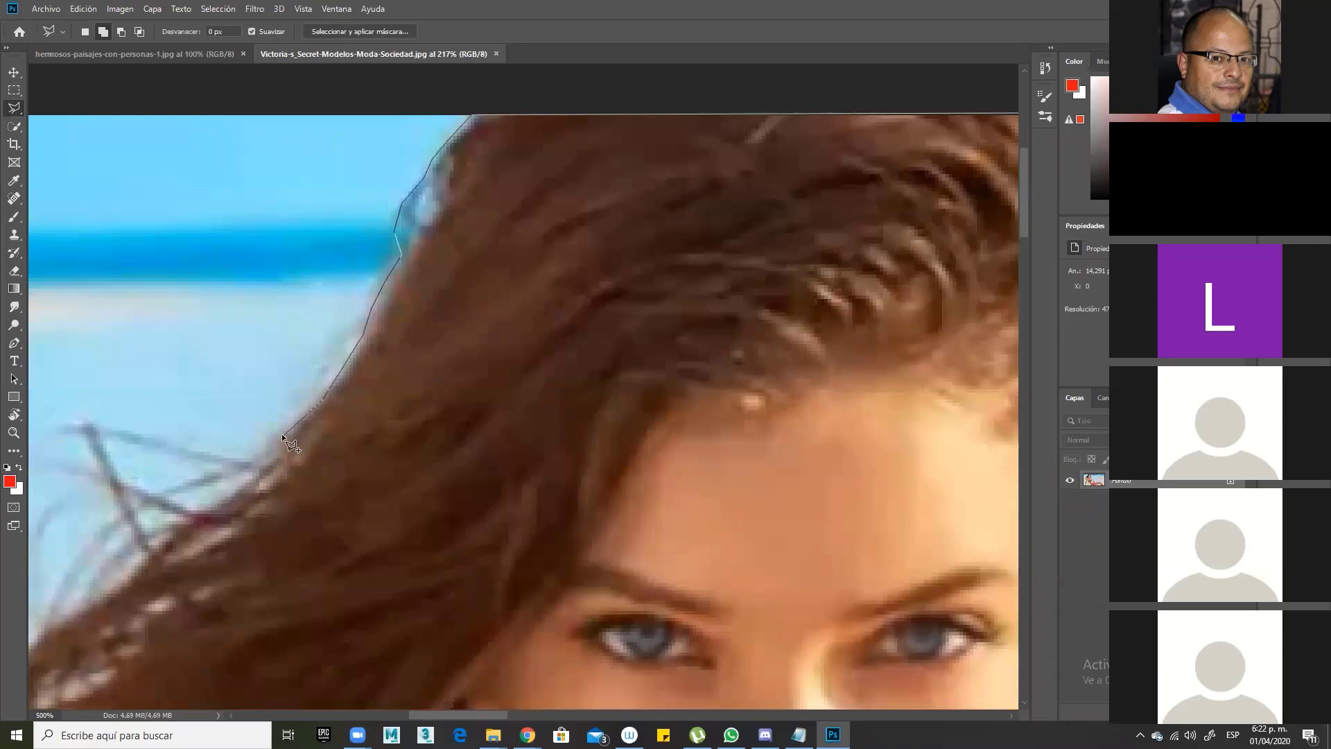
click(251, 461)
drag(149, 438, 294, 348)
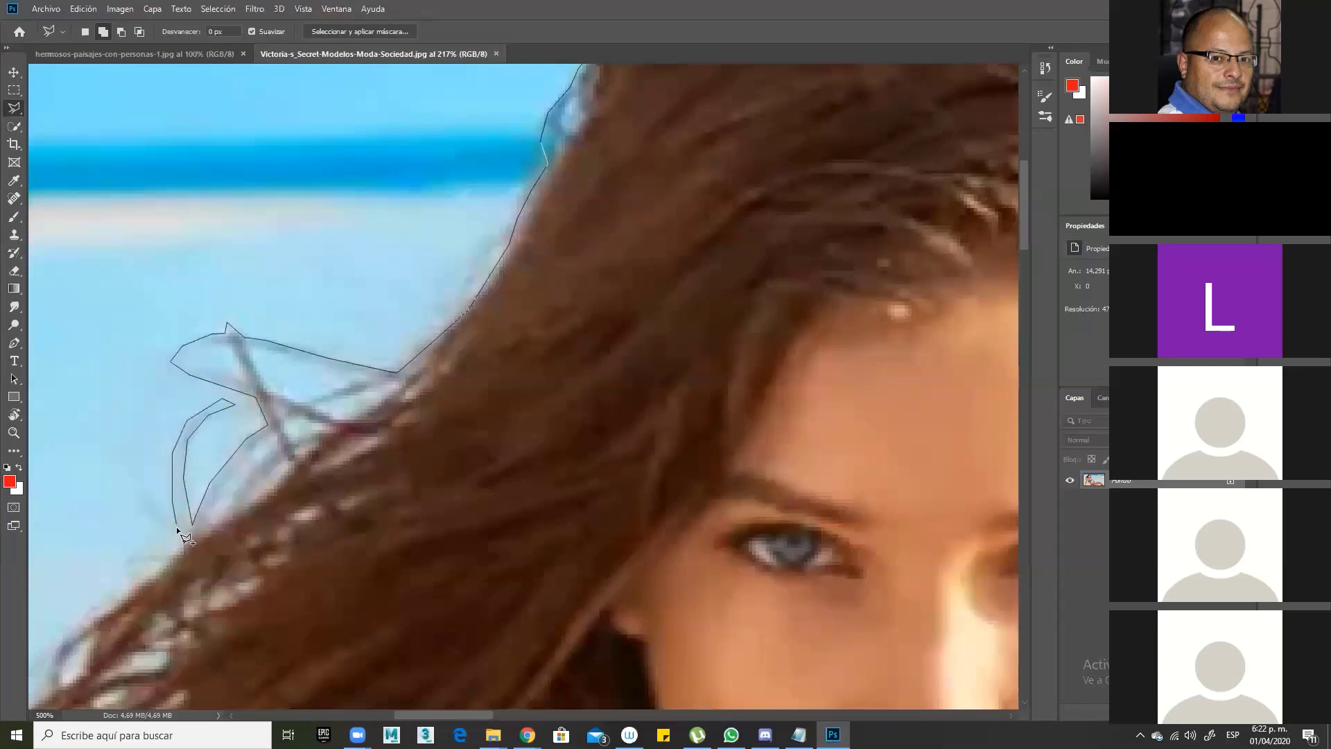
drag(185, 538, 292, 388)
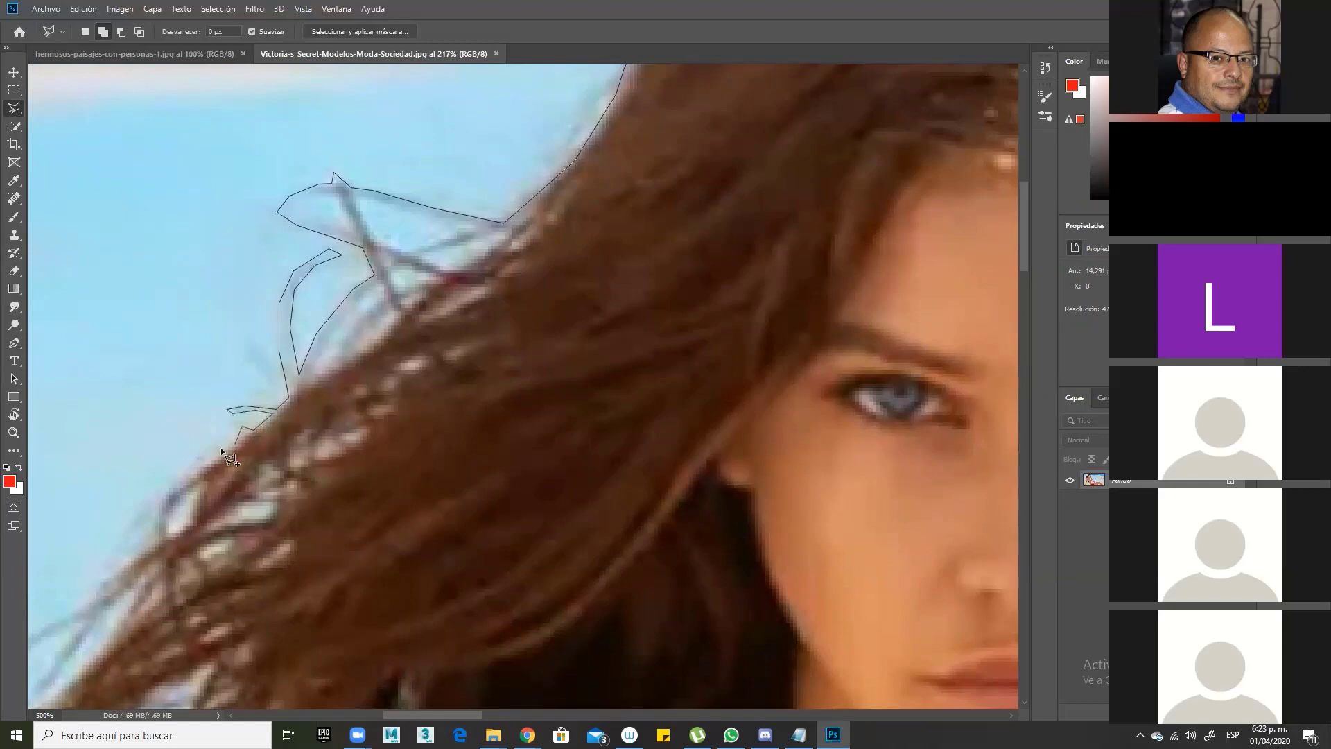
drag(166, 492, 335, 305)
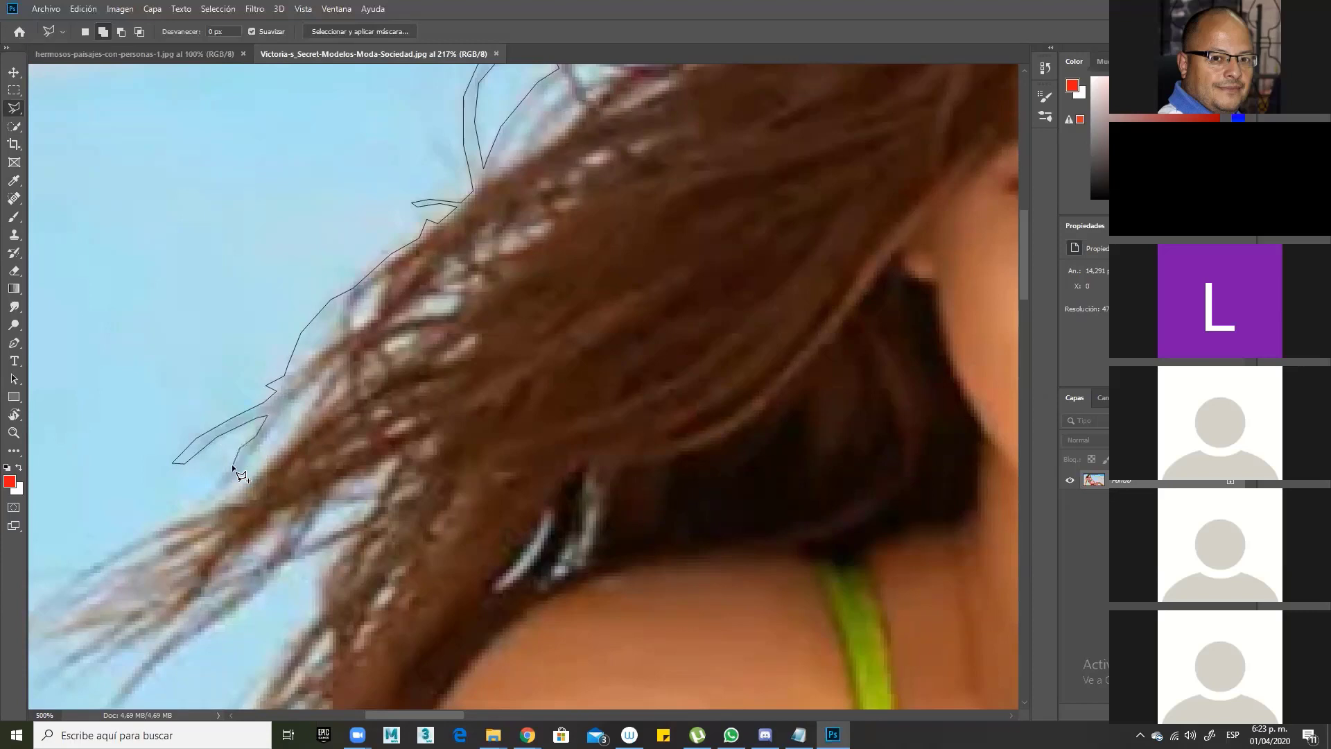
drag(215, 484, 330, 398)
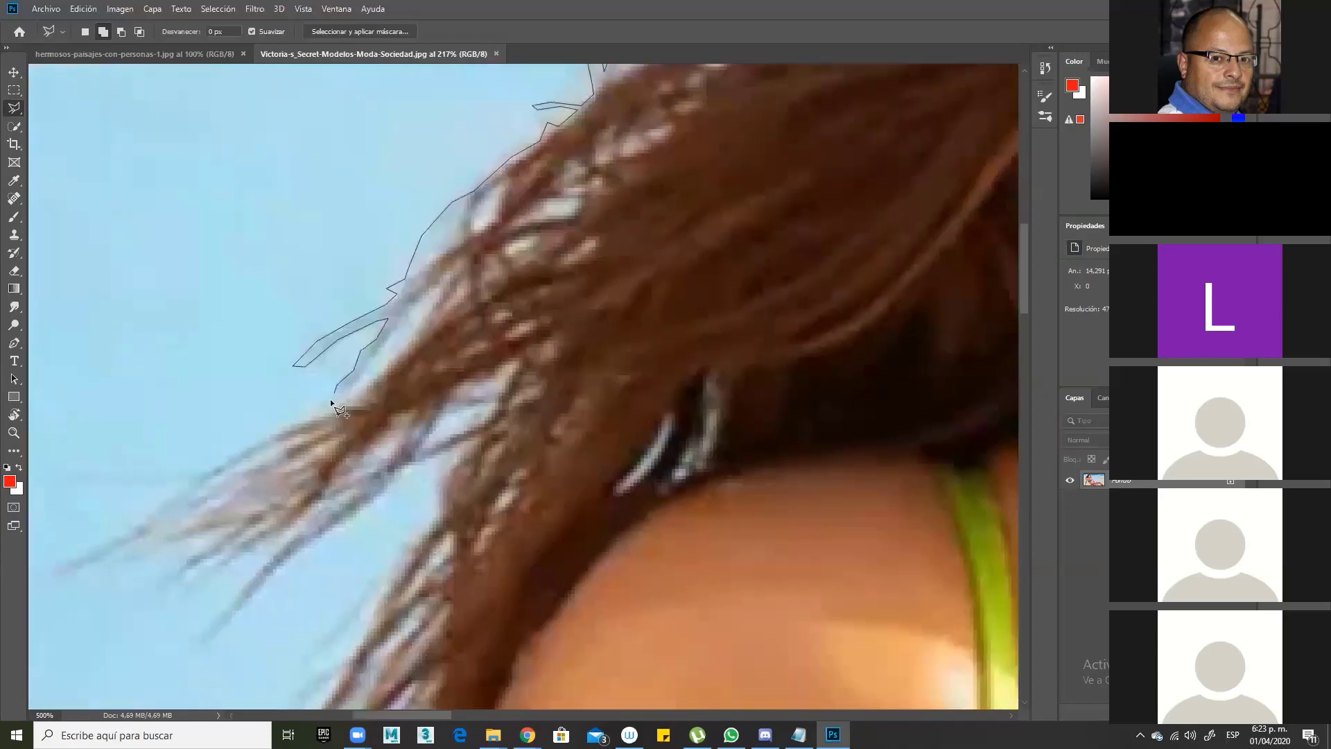
Step: Close the outline into a selection, zoom out to check the whole model, then zoom in left of the face
double_click(337, 398)
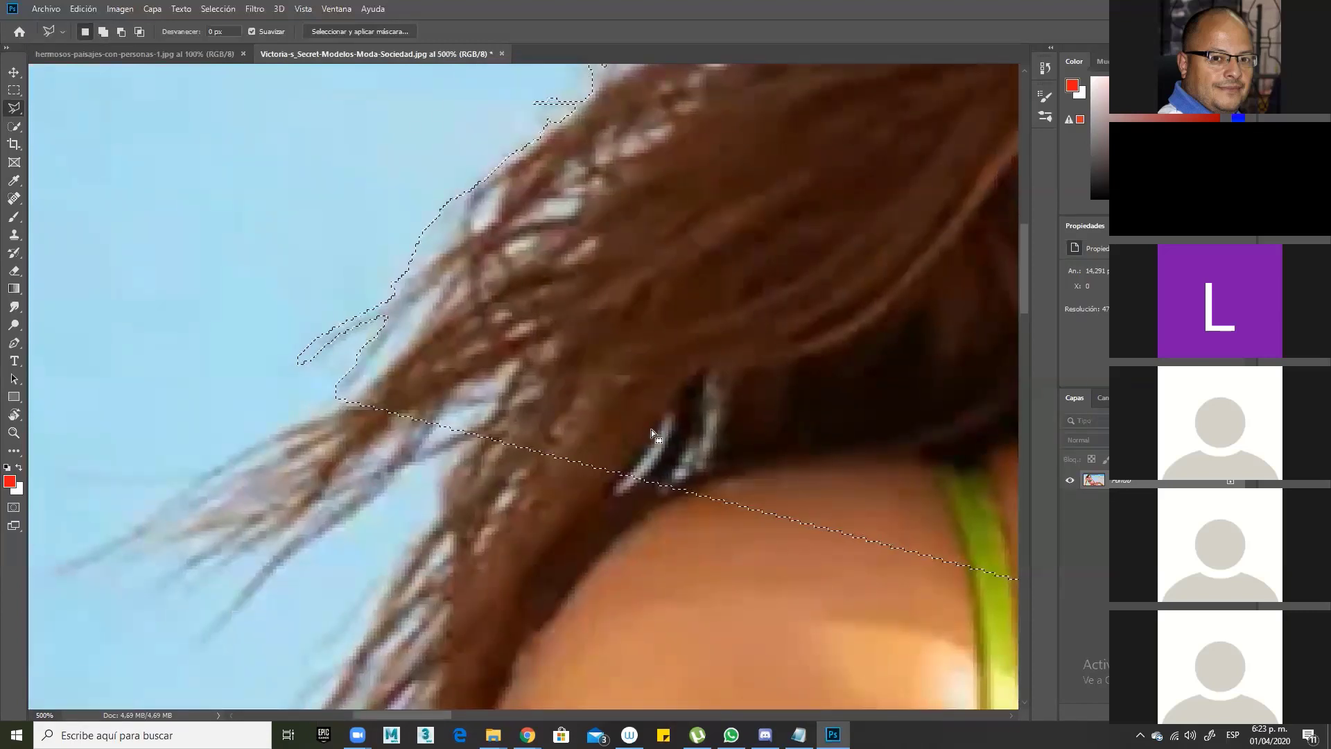
ctrl+alt+click(671, 437)
ctrl+alt+click(676, 437)
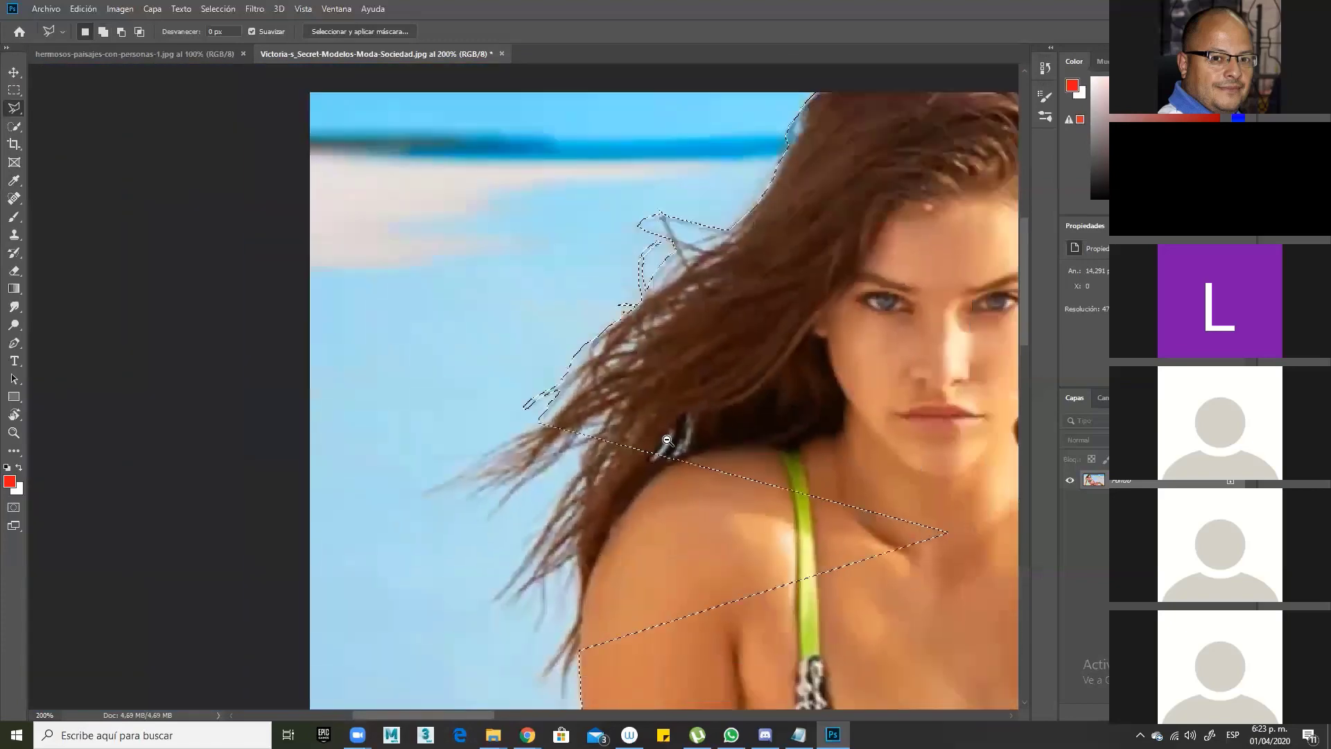
ctrl+alt+click(680, 437)
ctrl+alt+click(680, 437)
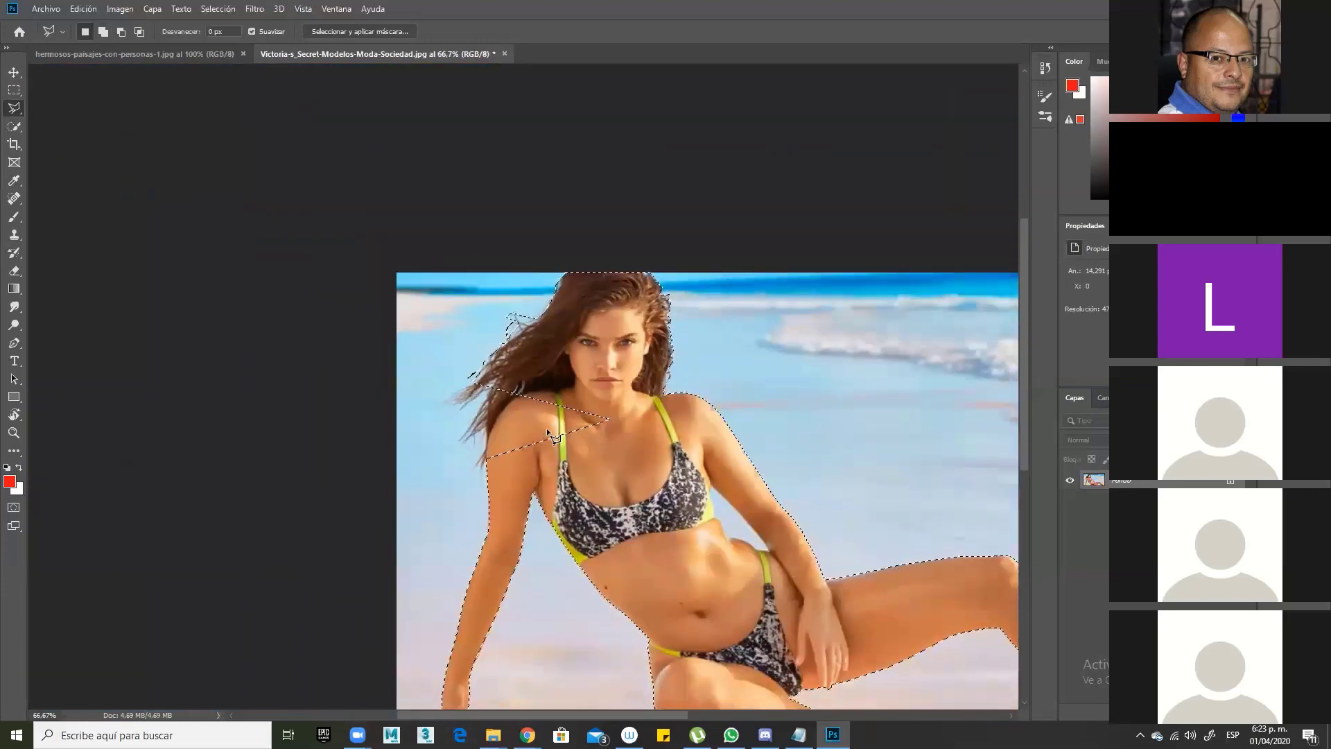
drag(416, 361, 552, 407)
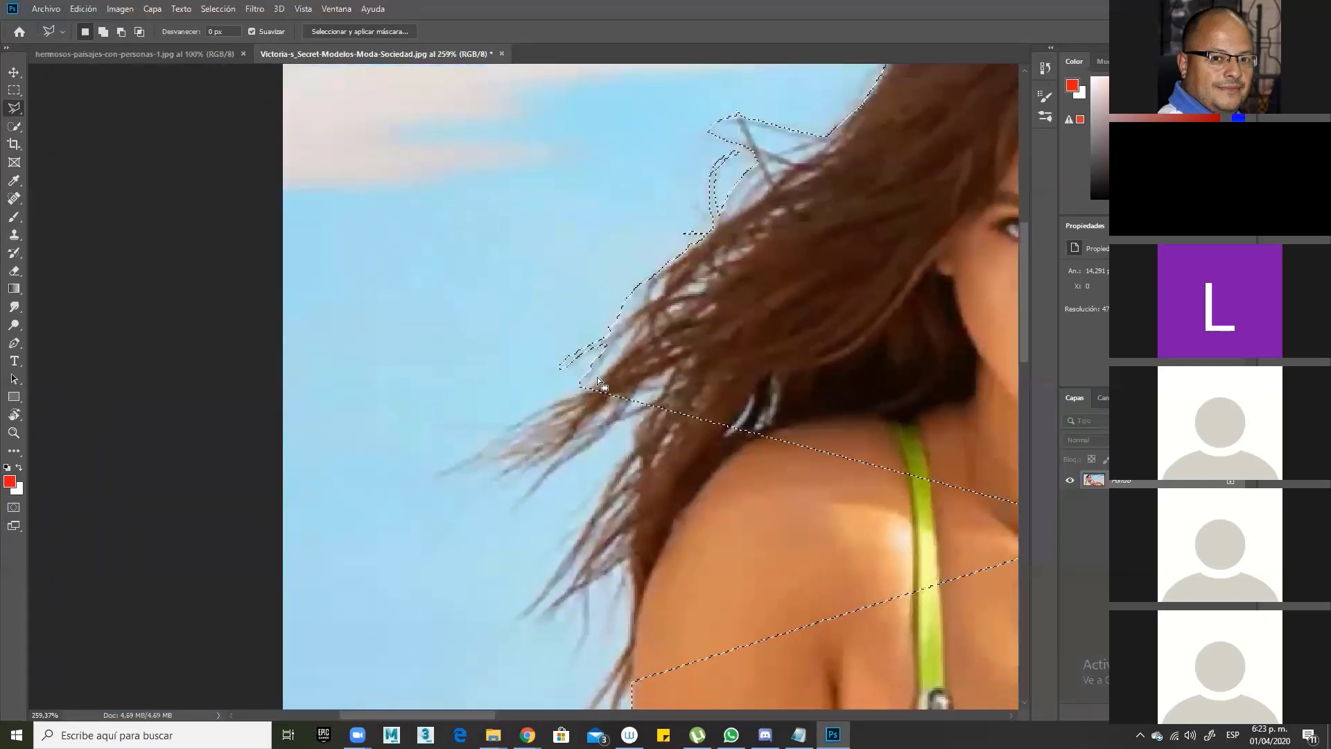
Step: Add the long loose hair strand on the left to the selection
key(shift)
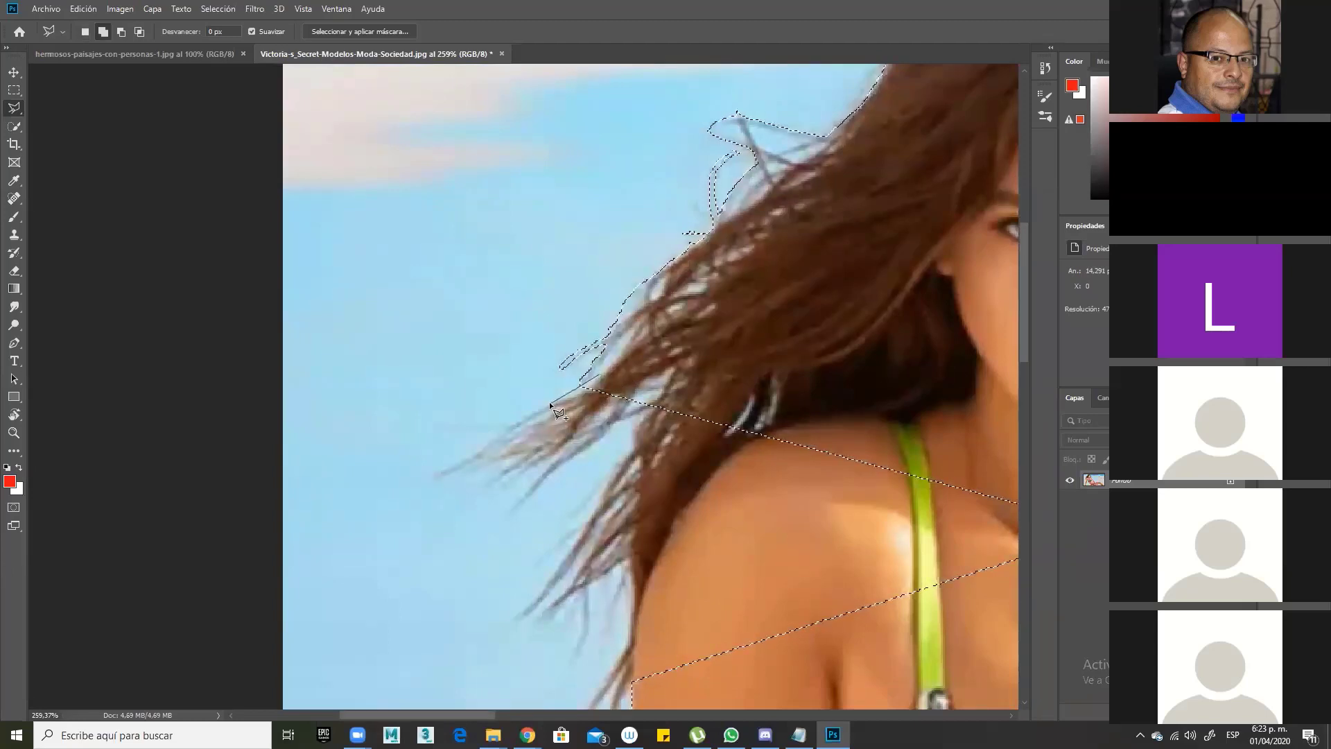
click(509, 424)
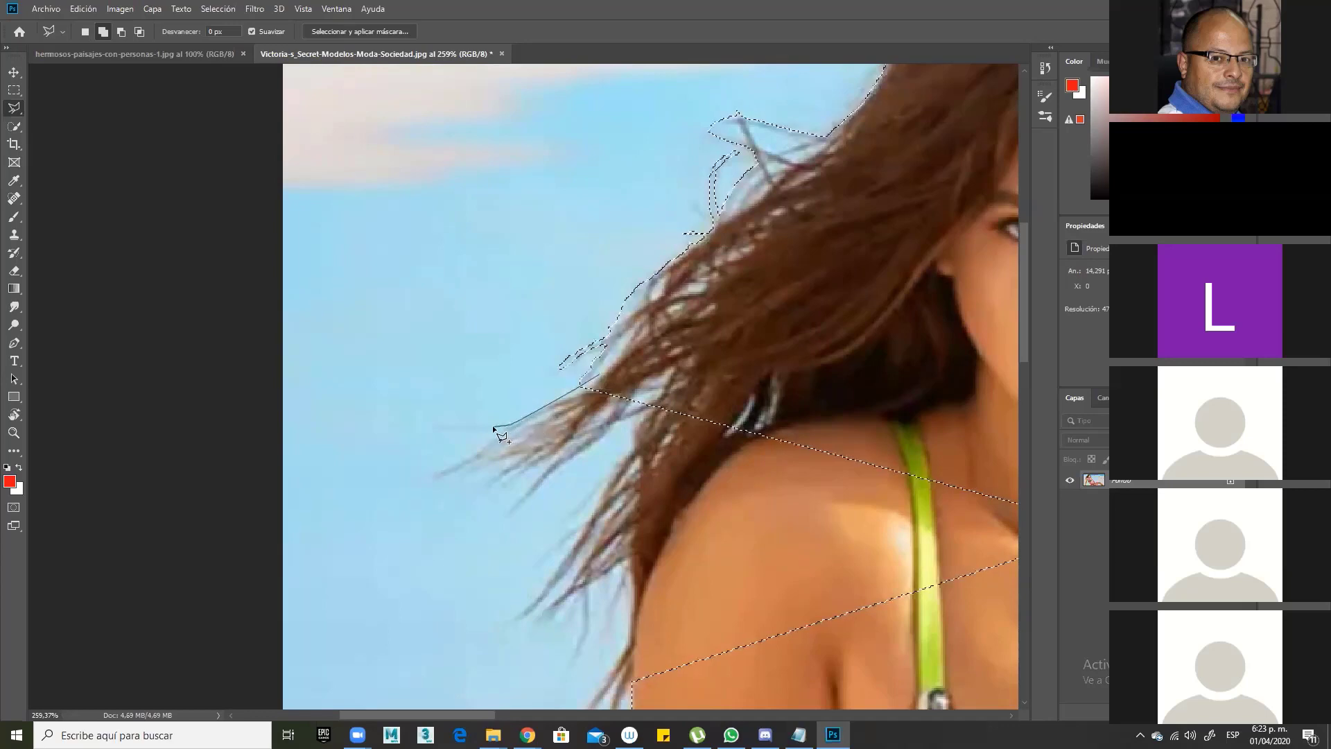
click(456, 425)
click(464, 431)
click(481, 450)
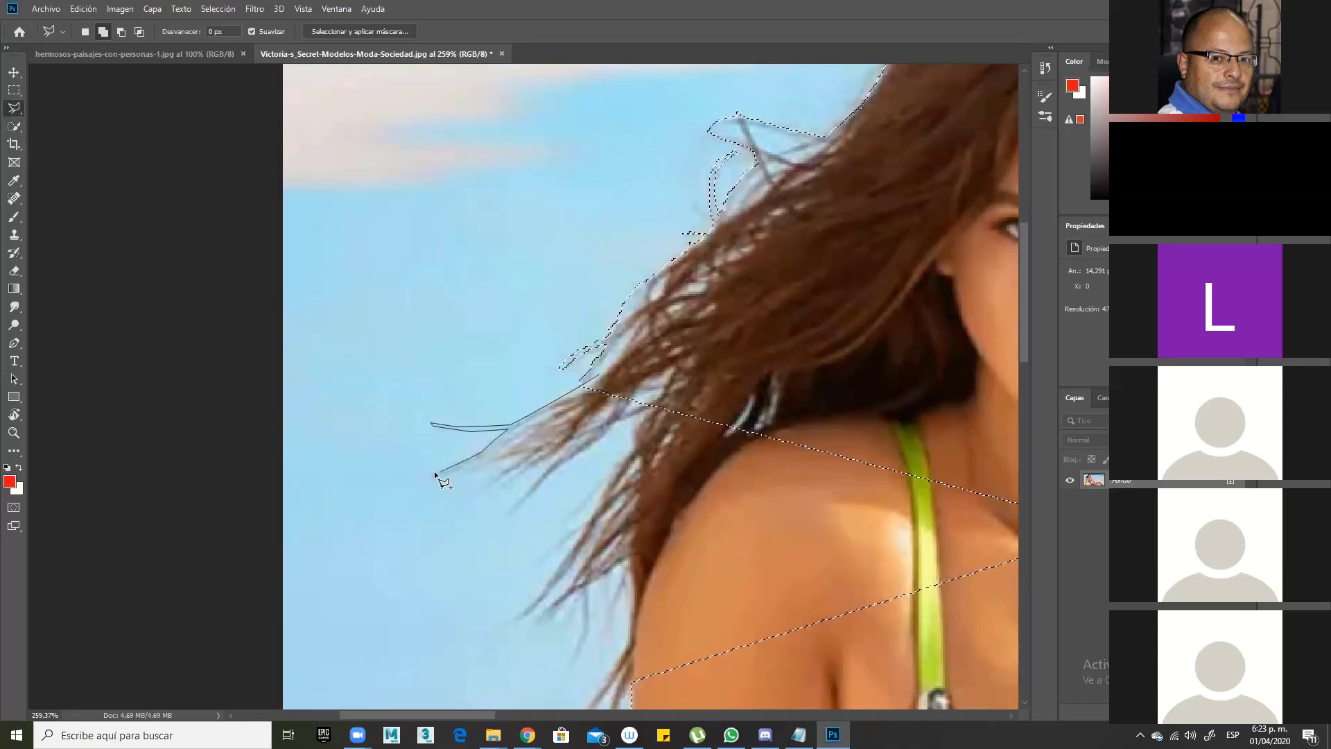
click(447, 477)
double_click(470, 464)
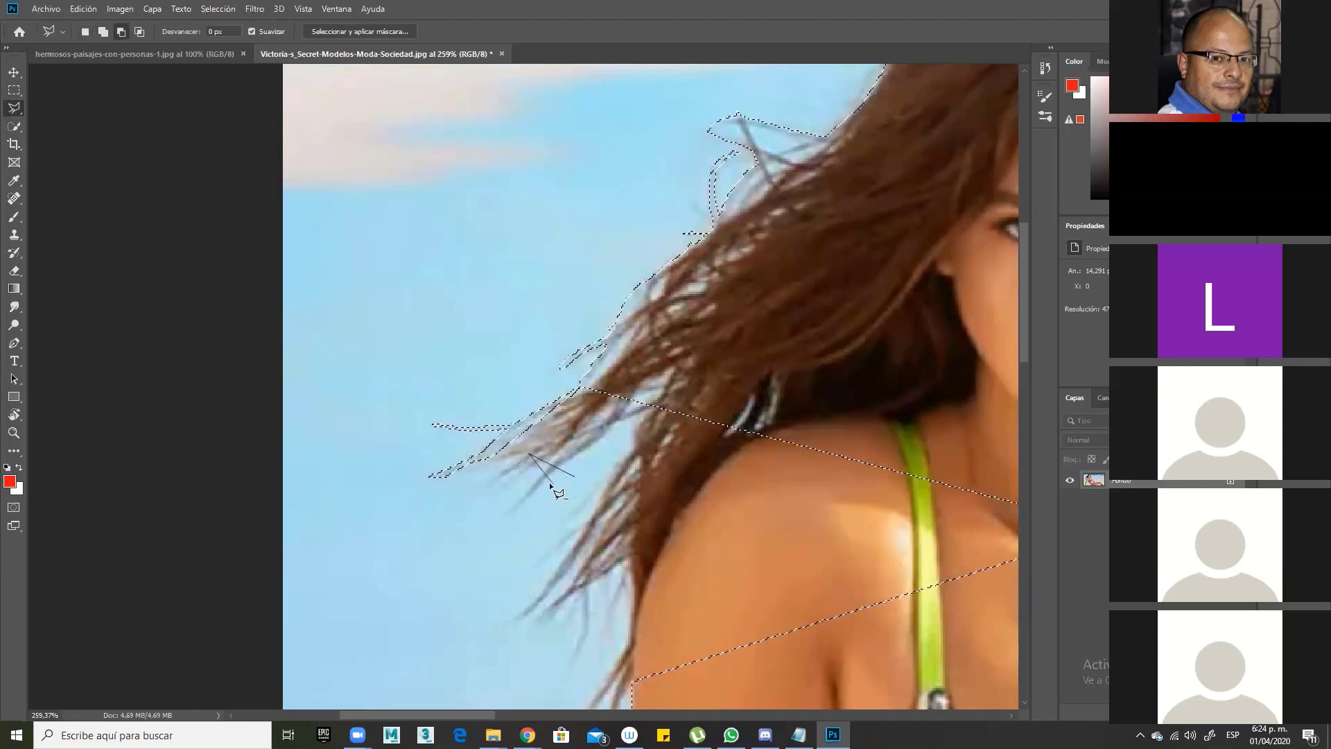
Step: Restore the accidentally dropped selection and trace the first thin strands below the ear to their tips
key(ctrl+d)
mouse_move(552, 485)
mouse_down()
mouse_move(395, 551)
mouse_move(417, 473)
mouse_move(298, 466)
mouse_up()
key(ctrl+z)
scroll(365, 374, up, 4)
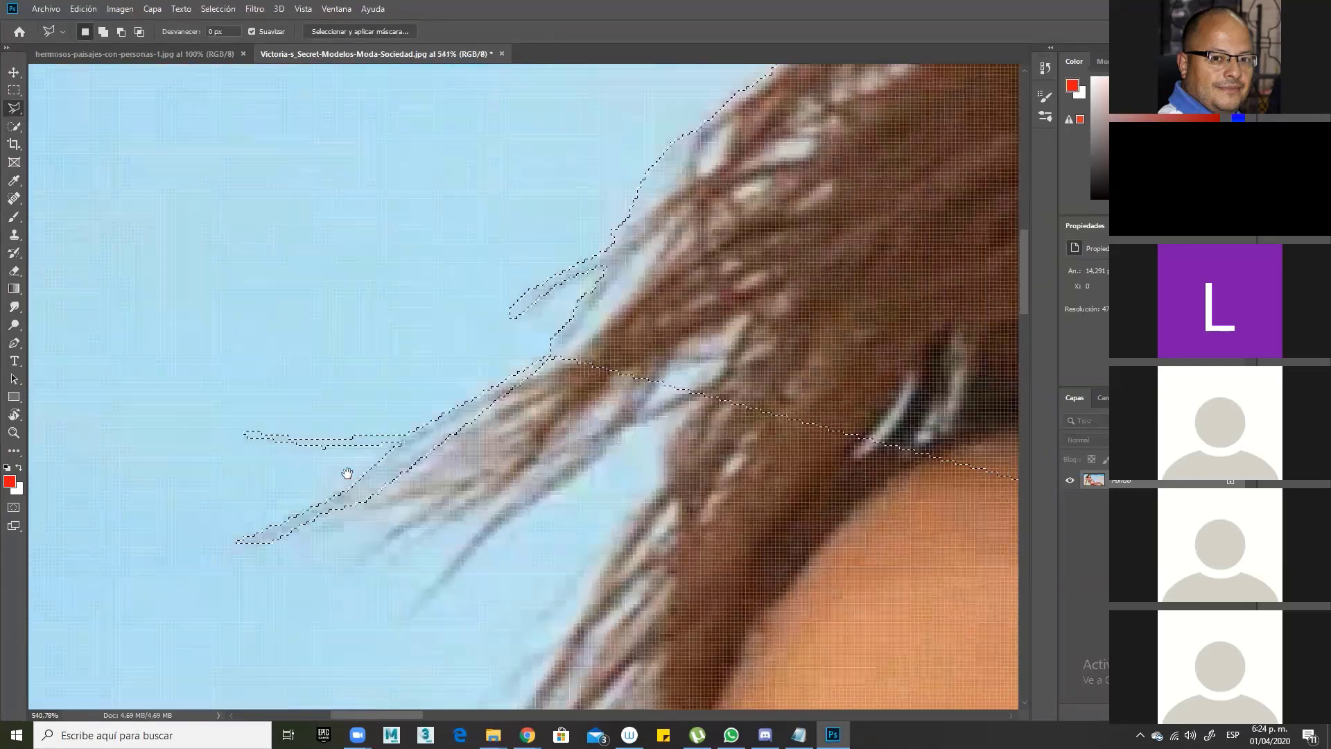
shift+click(463, 417)
click(416, 473)
click(371, 500)
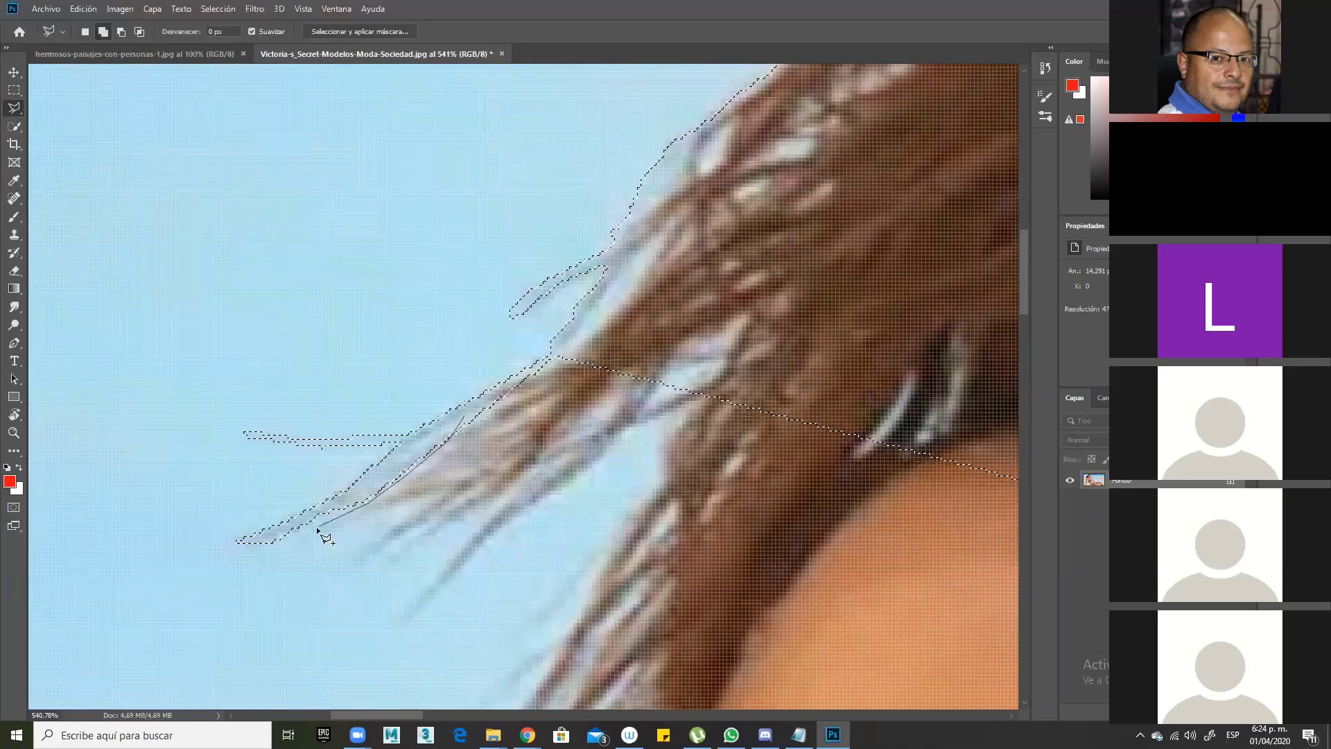
click(326, 524)
click(458, 486)
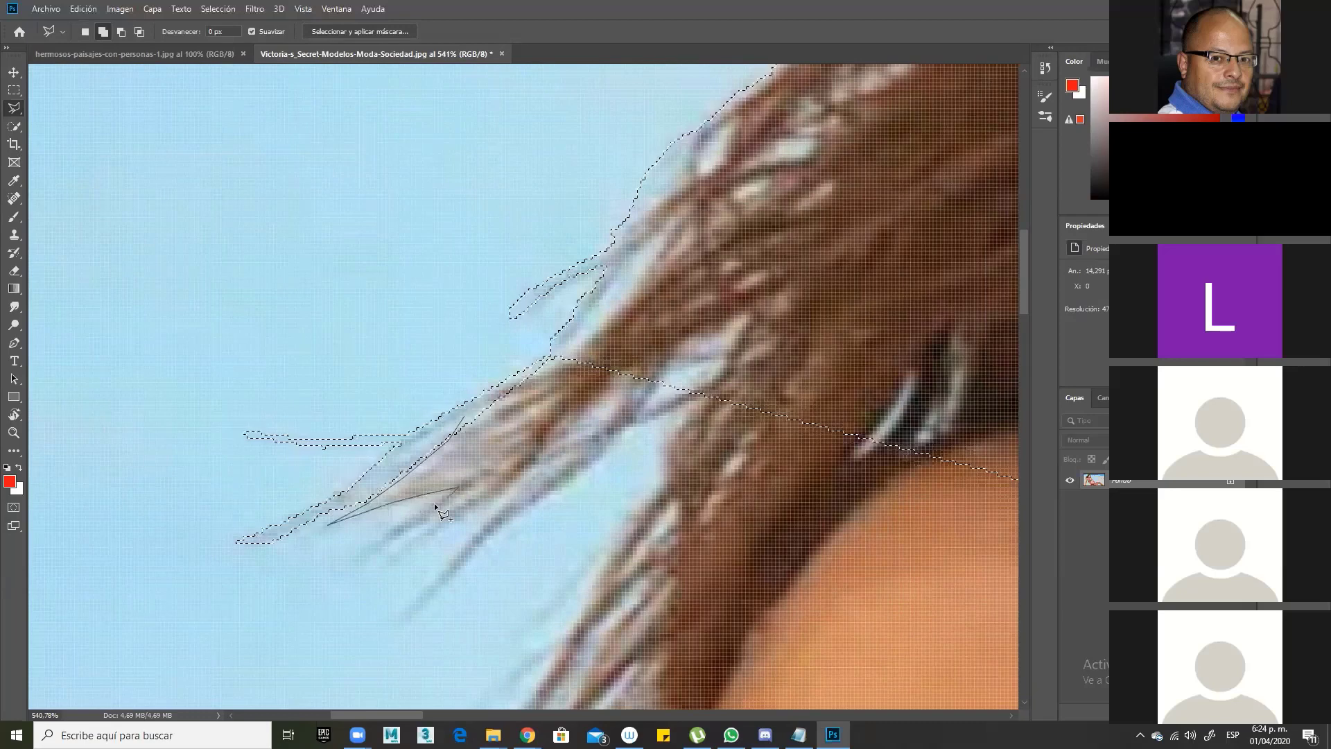
click(339, 559)
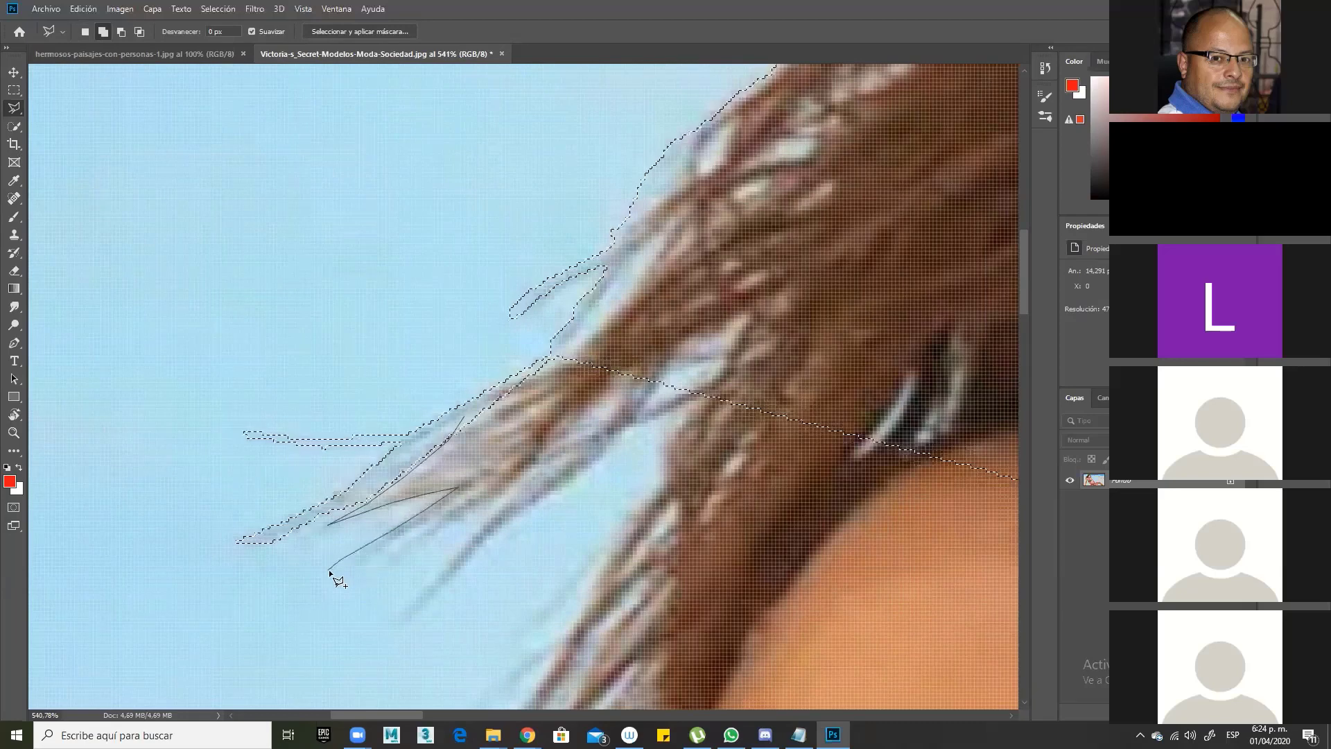
click(336, 568)
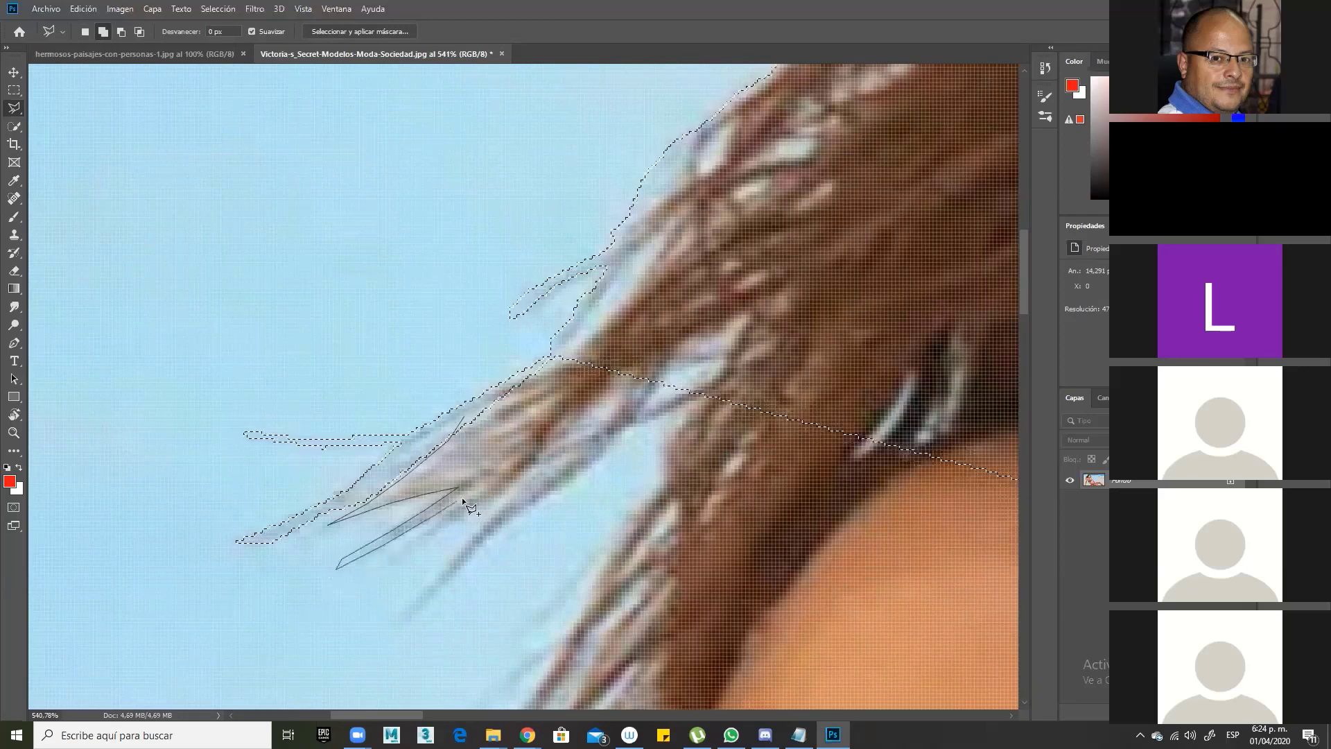
Step: Outline the remaining thin strands down to the lowest tip and close them into the selection
click(484, 488)
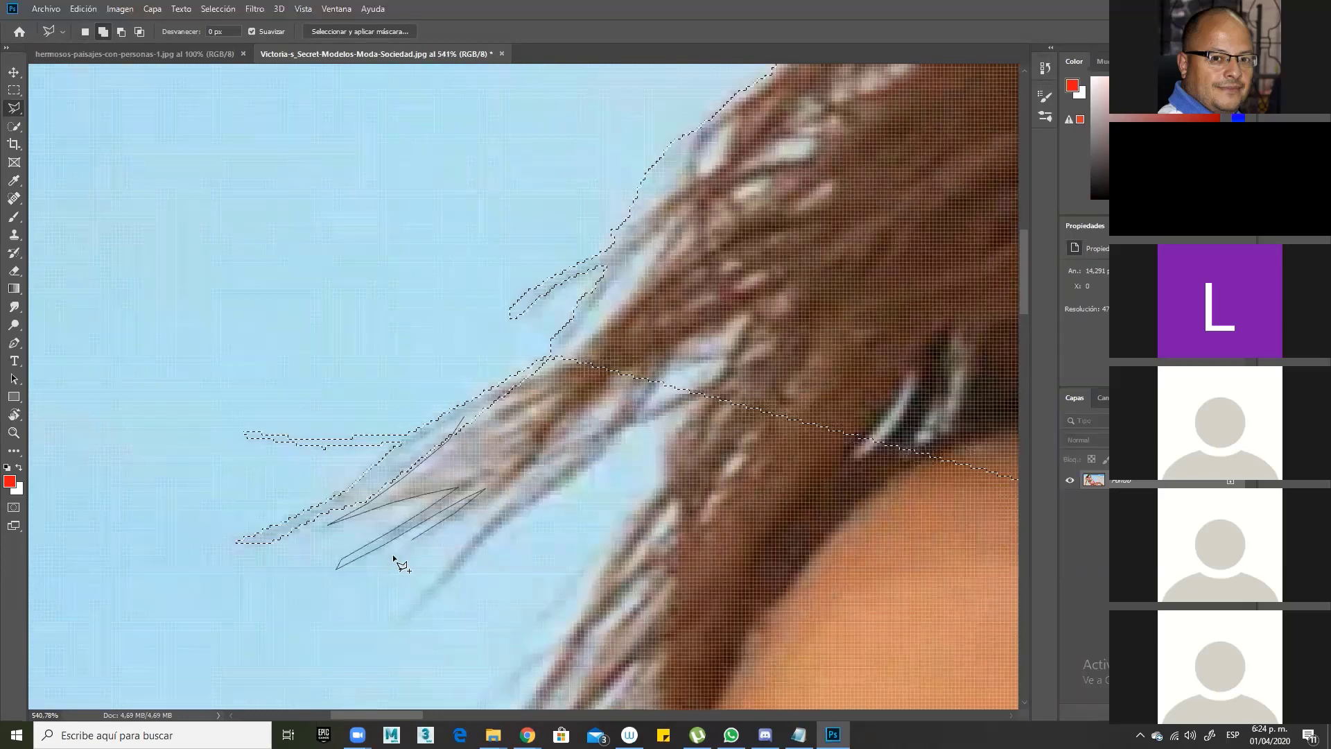
click(427, 538)
click(510, 496)
click(477, 530)
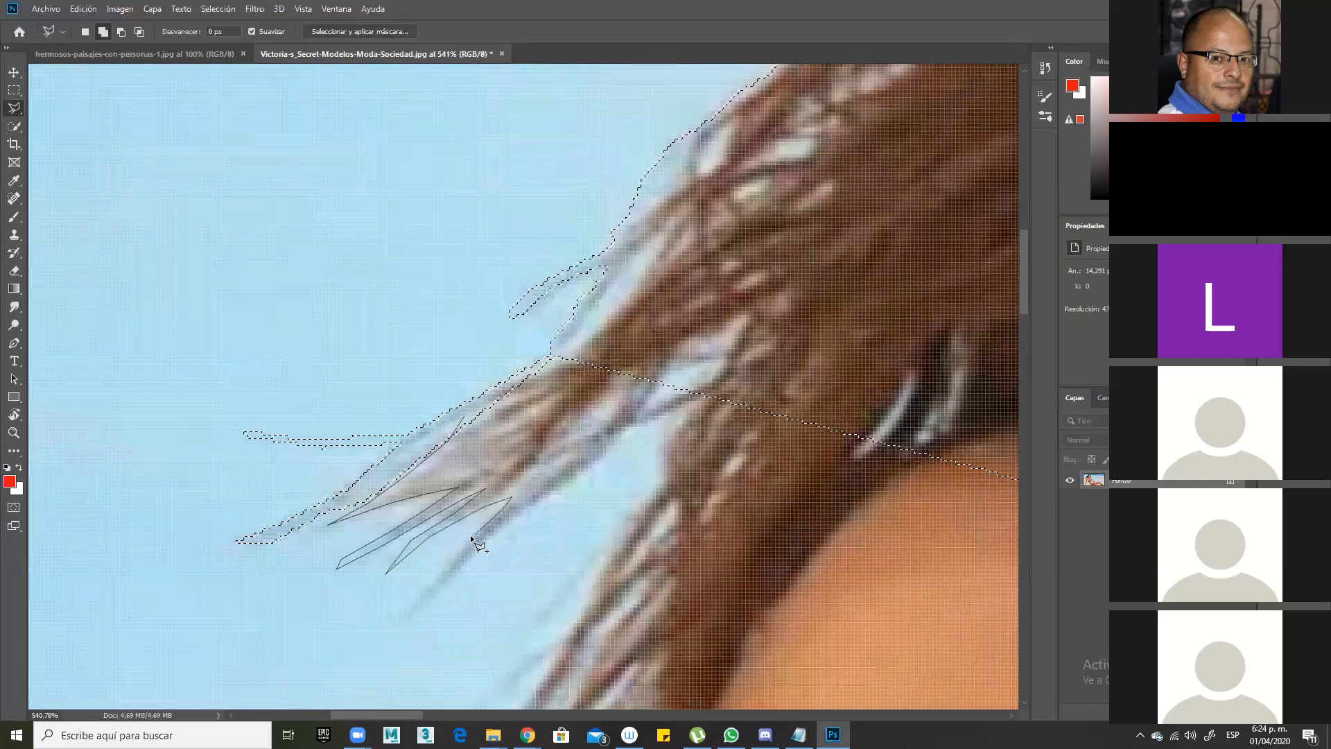
click(430, 588)
click(405, 608)
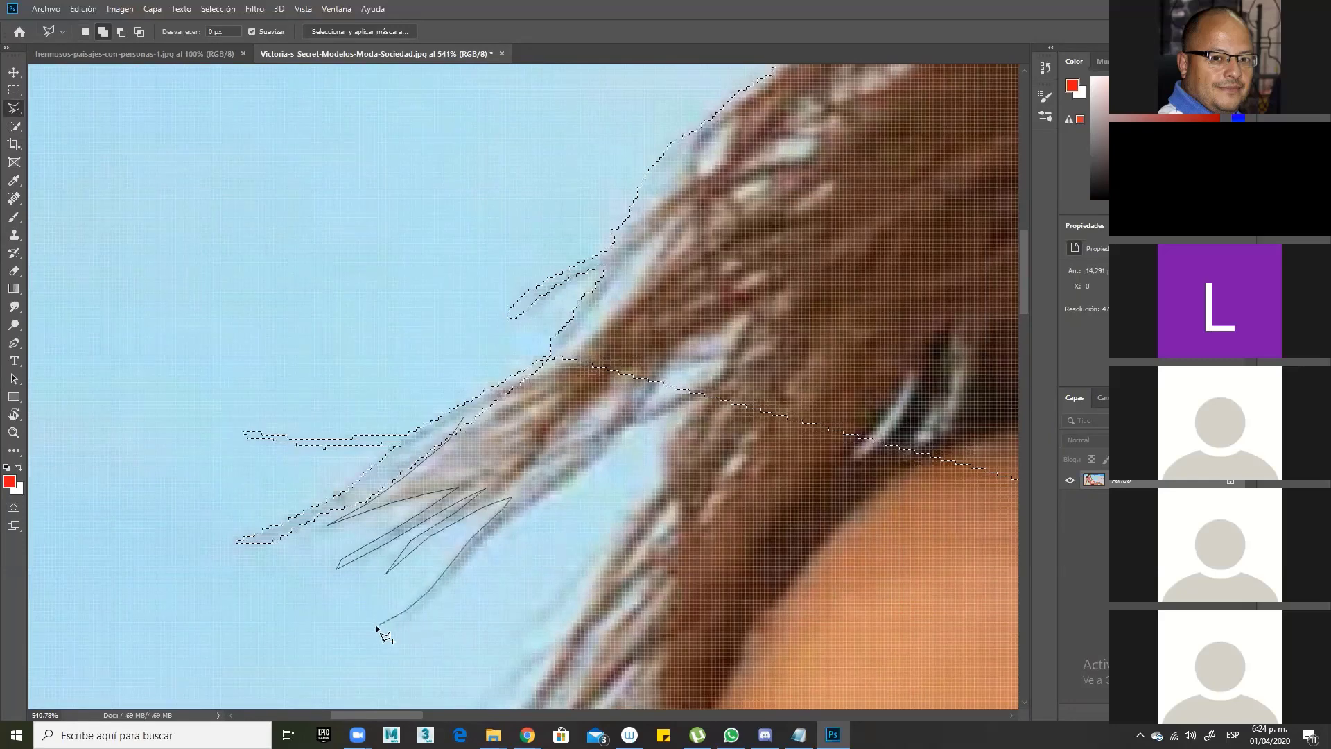
click(408, 615)
click(452, 580)
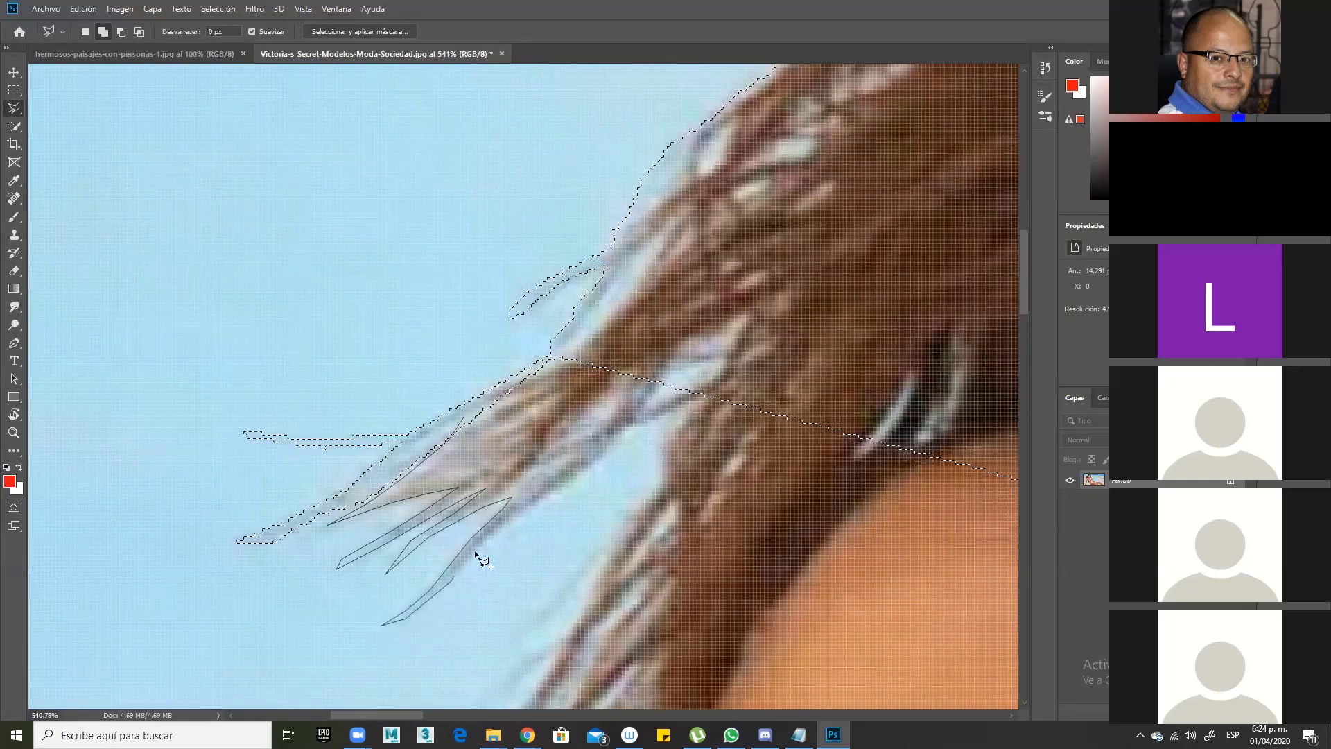
double_click(485, 537)
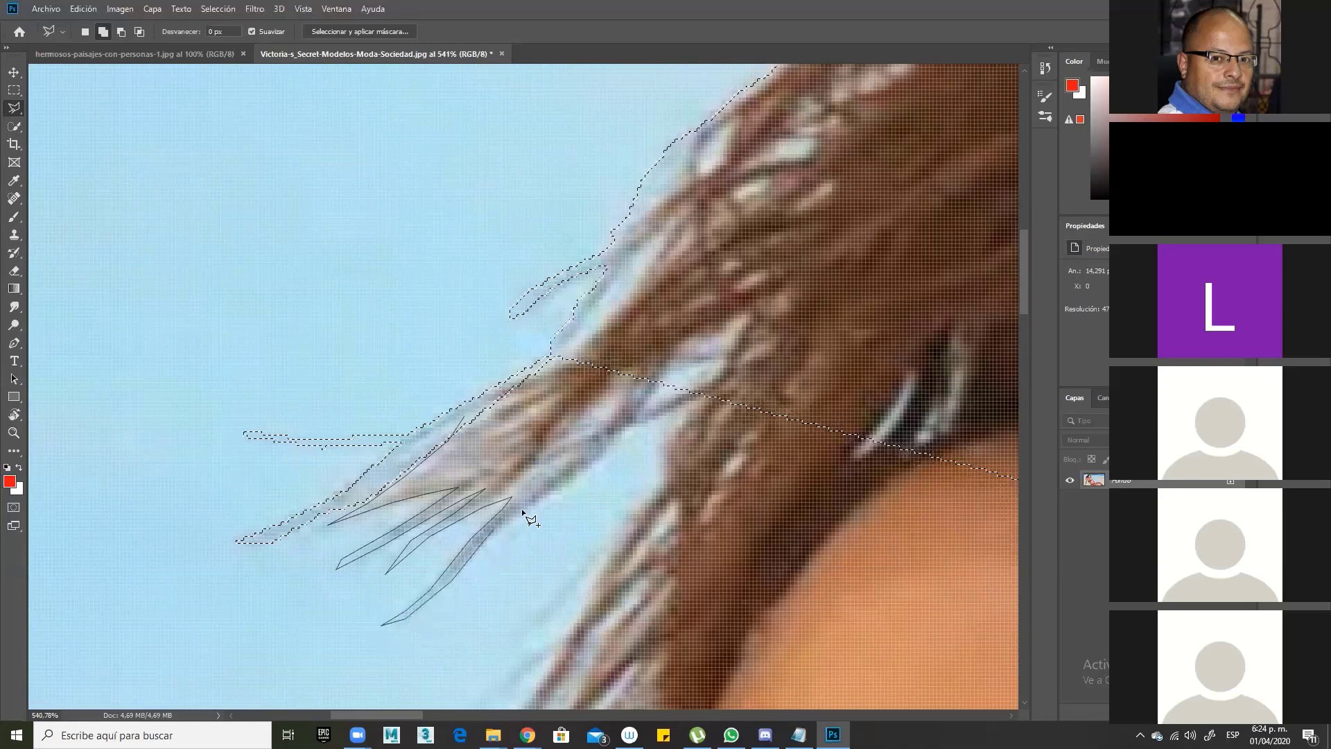
Step: Start a new outline along the inner hair edge, zigzagging around the next group of strand tips
click(594, 461)
click(622, 429)
click(703, 394)
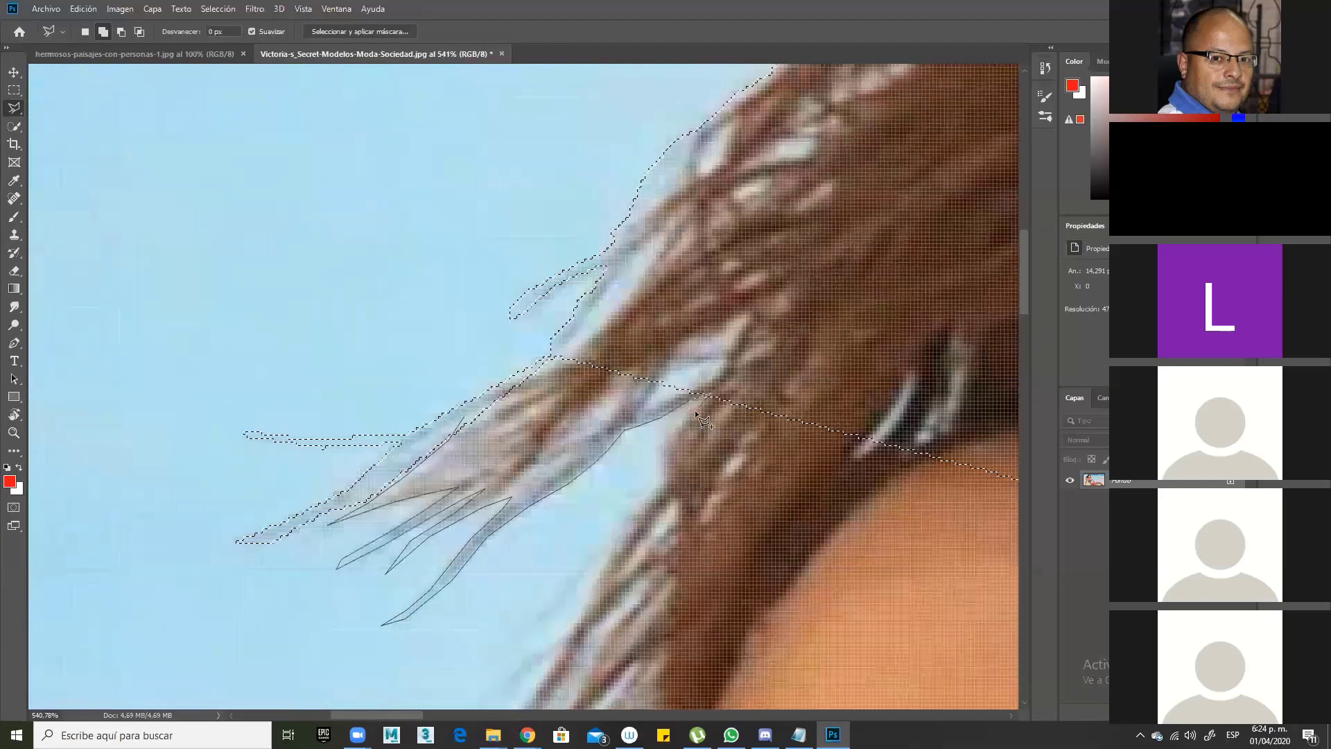
click(660, 447)
click(660, 485)
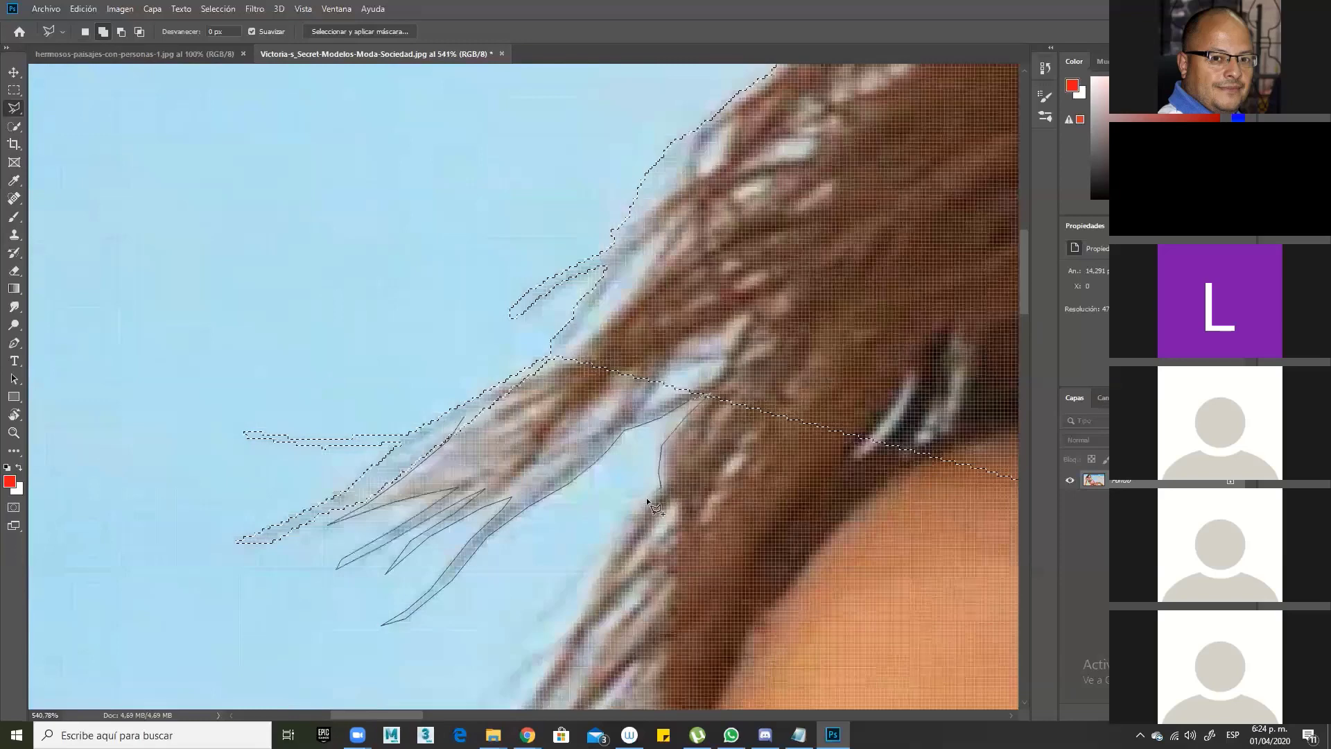
click(635, 519)
drag(635, 520, 602, 426)
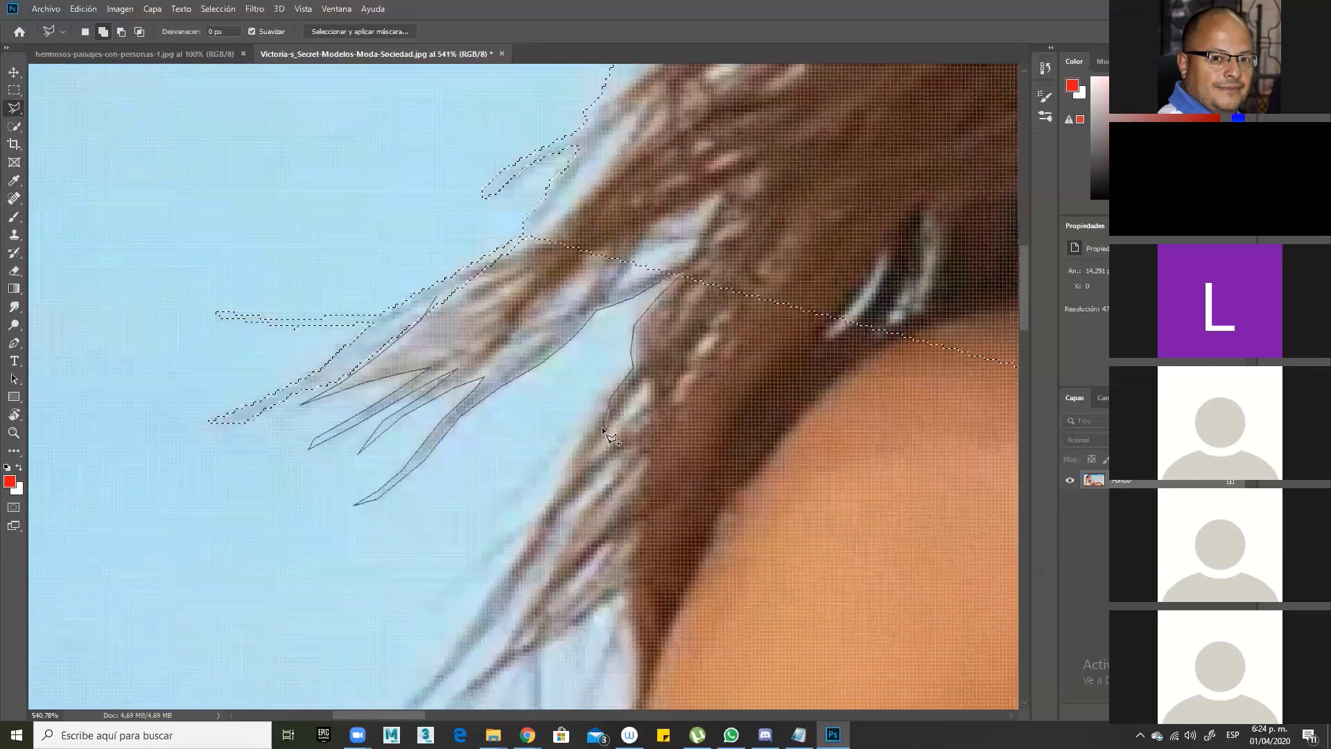
click(582, 419)
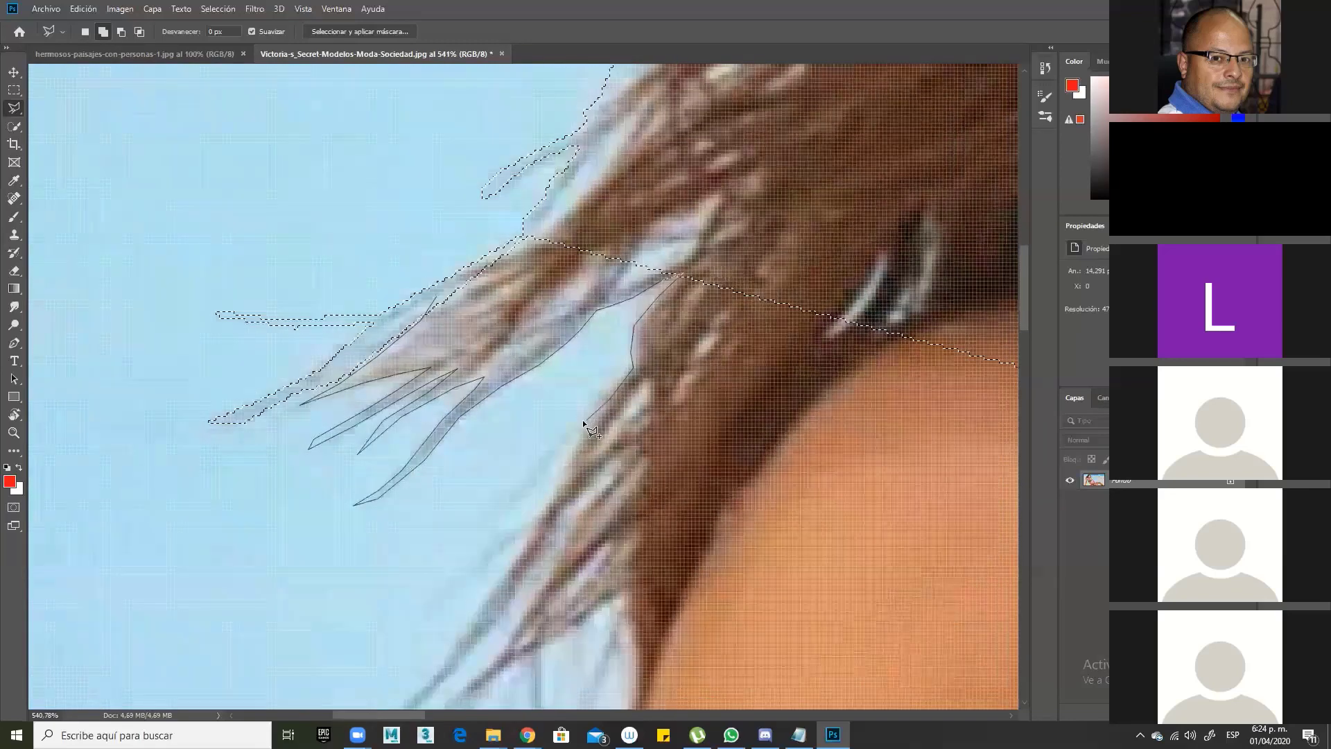
click(559, 451)
click(499, 508)
click(588, 431)
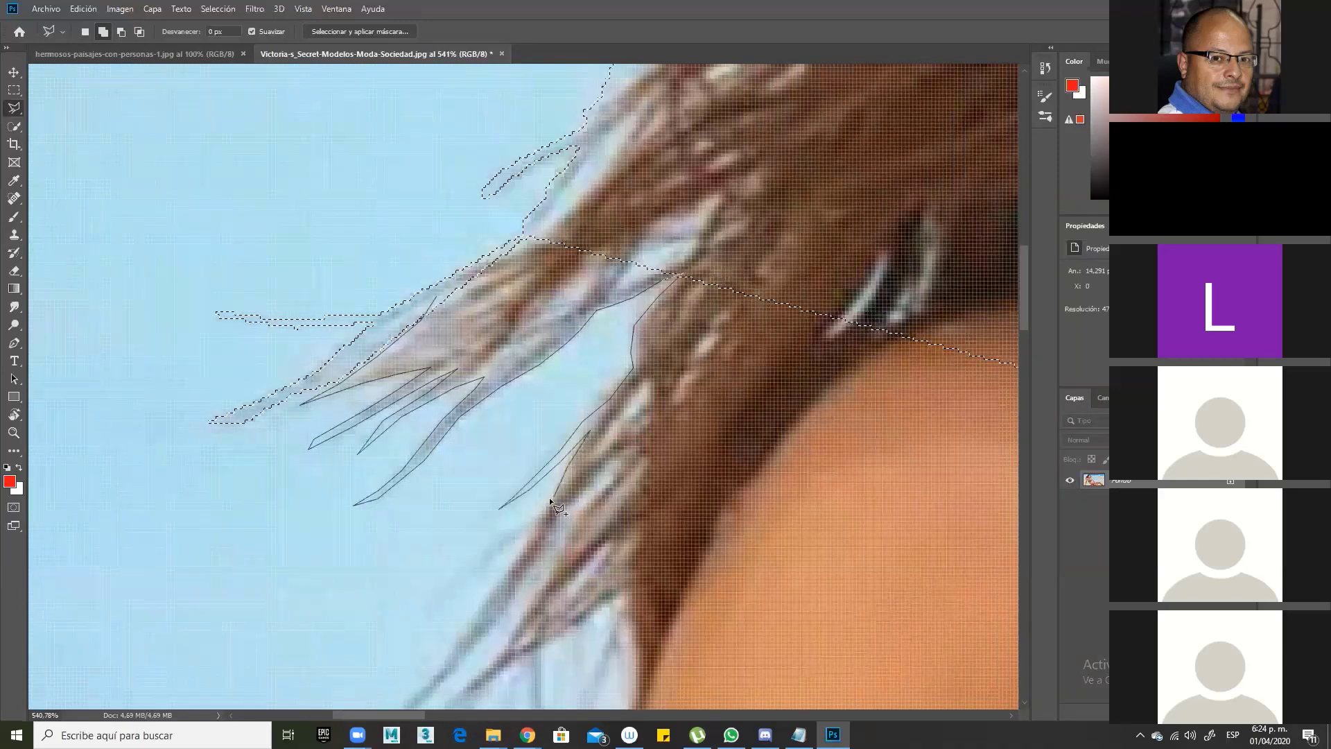
click(540, 515)
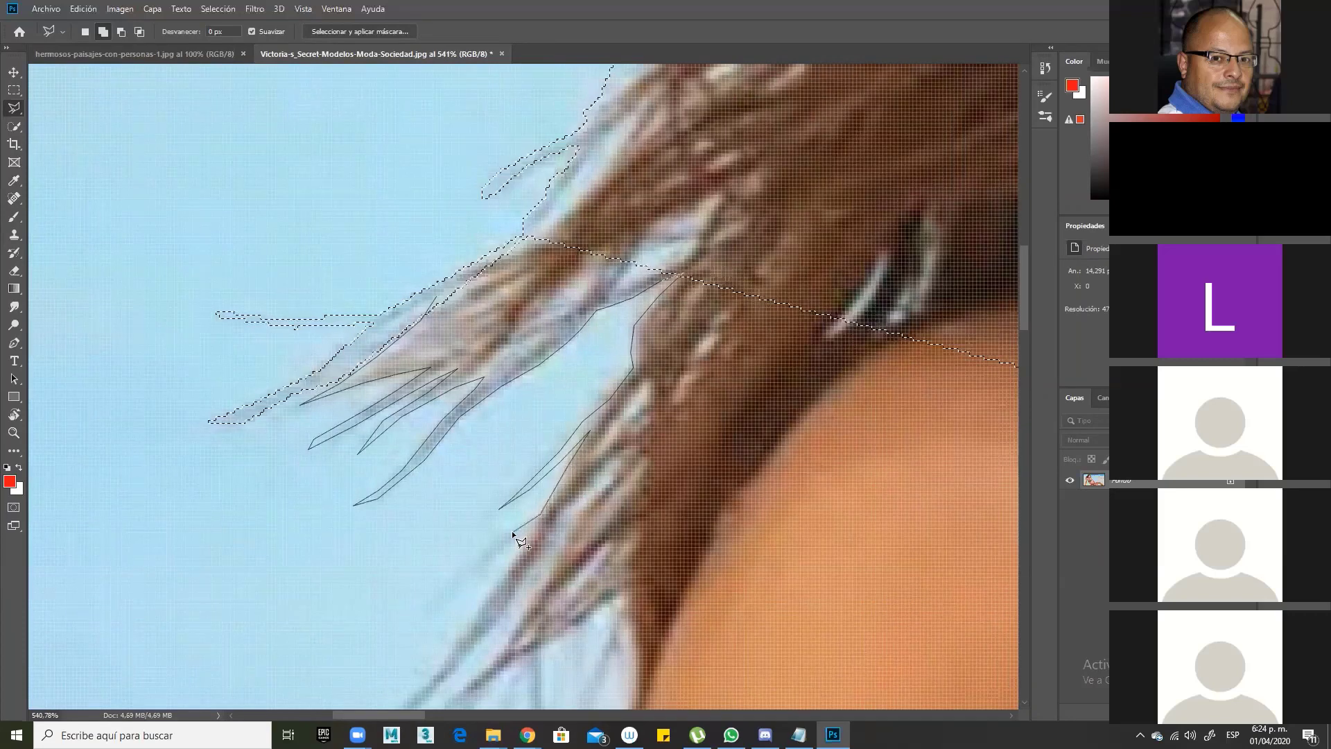
click(459, 585)
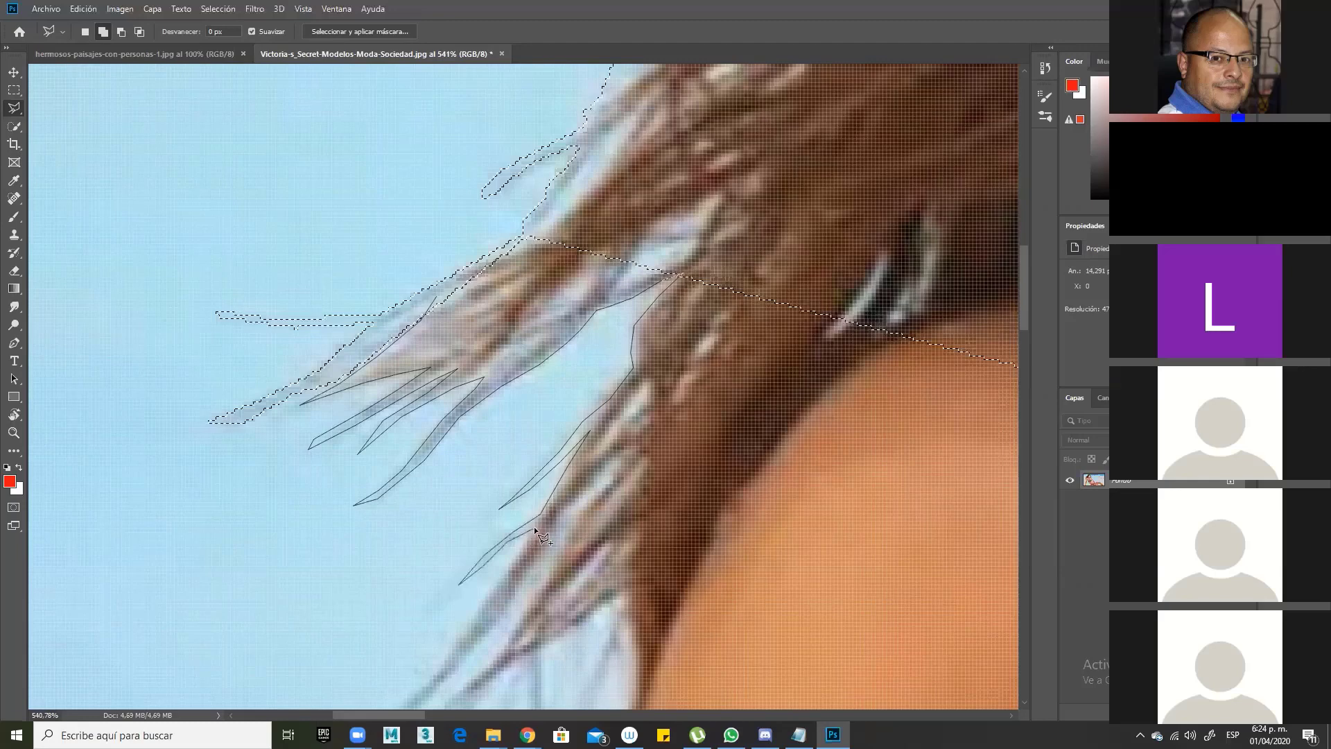
Step: Continue the outline around more strand tips and back up the hair edge
scroll(571, 530, down, 3)
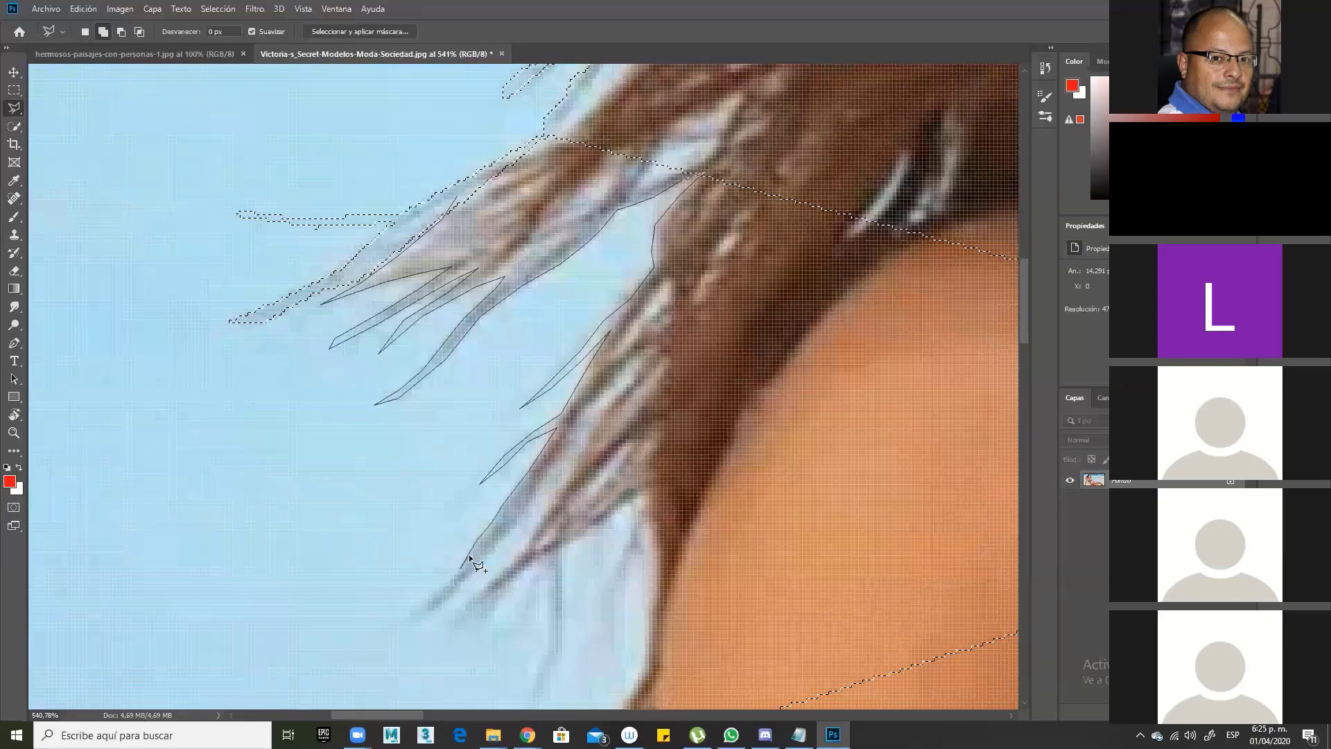
scroll(454, 499, down, 3)
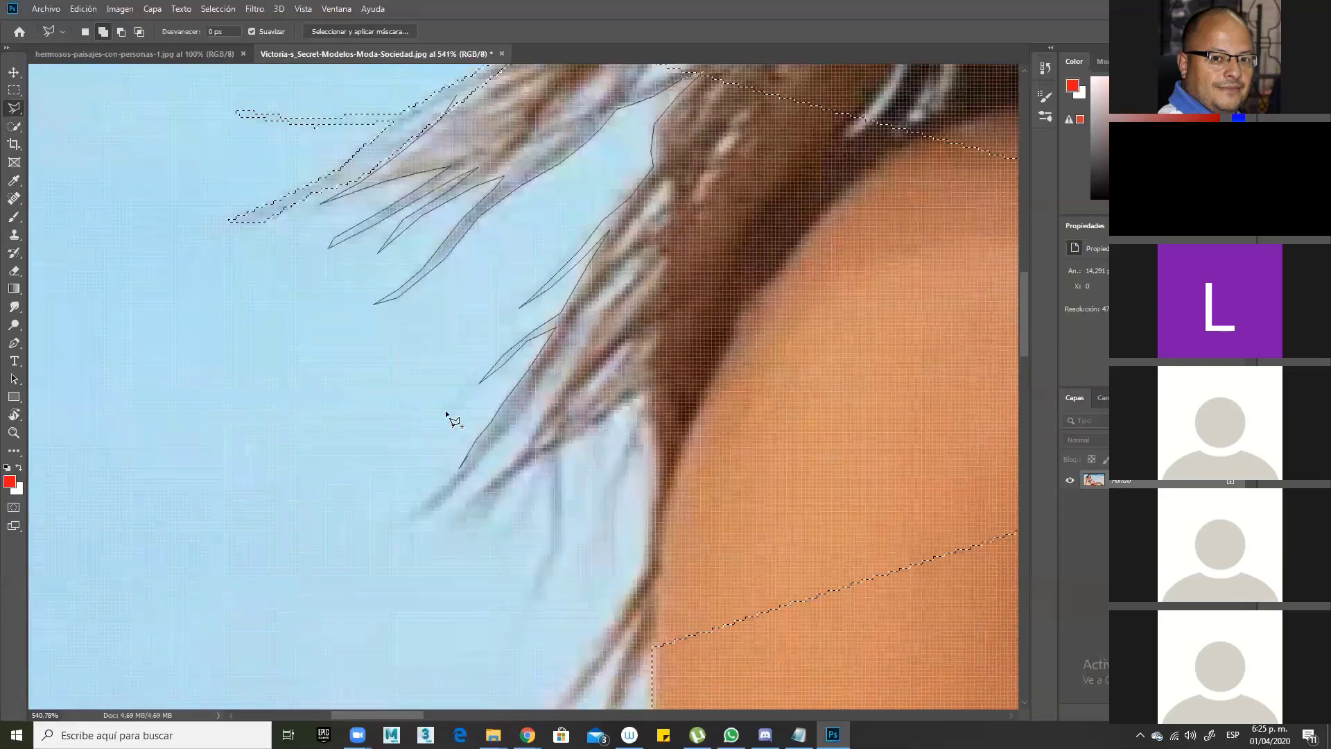
click(431, 509)
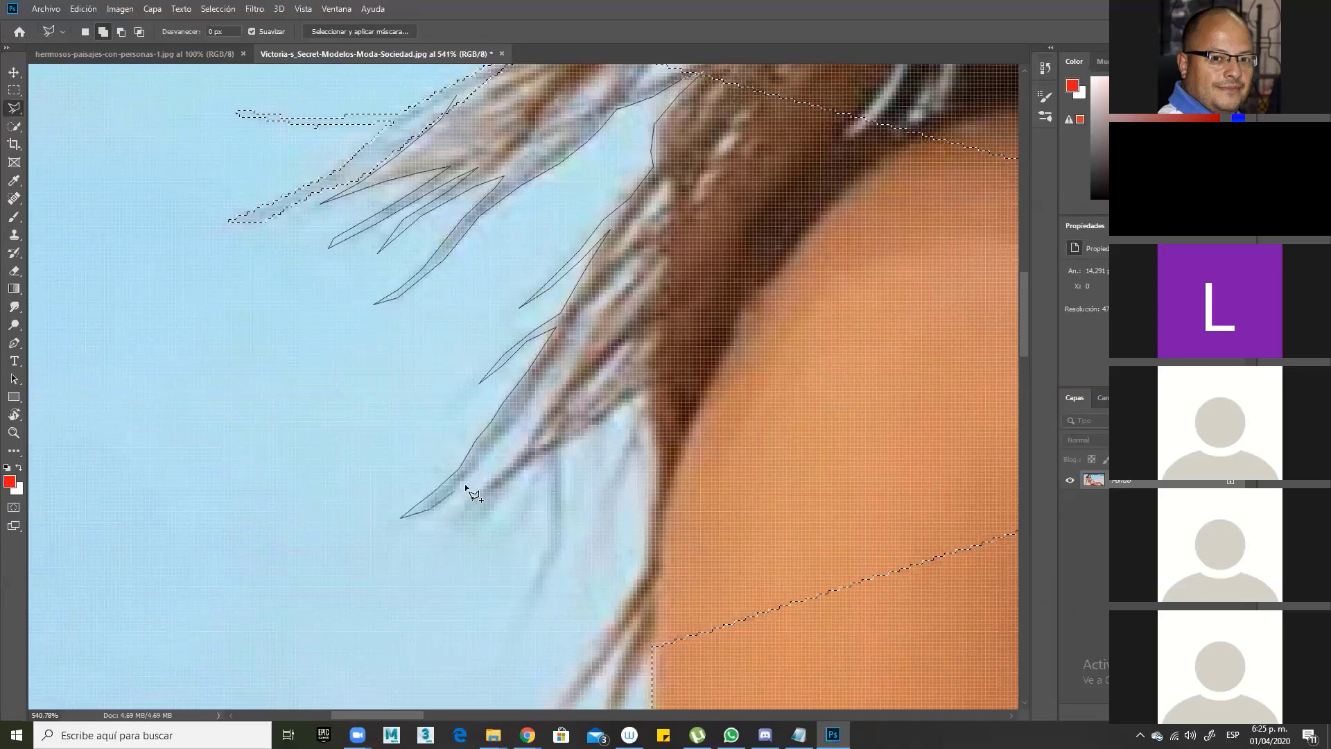
click(464, 476)
click(592, 303)
click(634, 263)
click(626, 284)
click(594, 306)
click(583, 327)
click(525, 448)
click(455, 513)
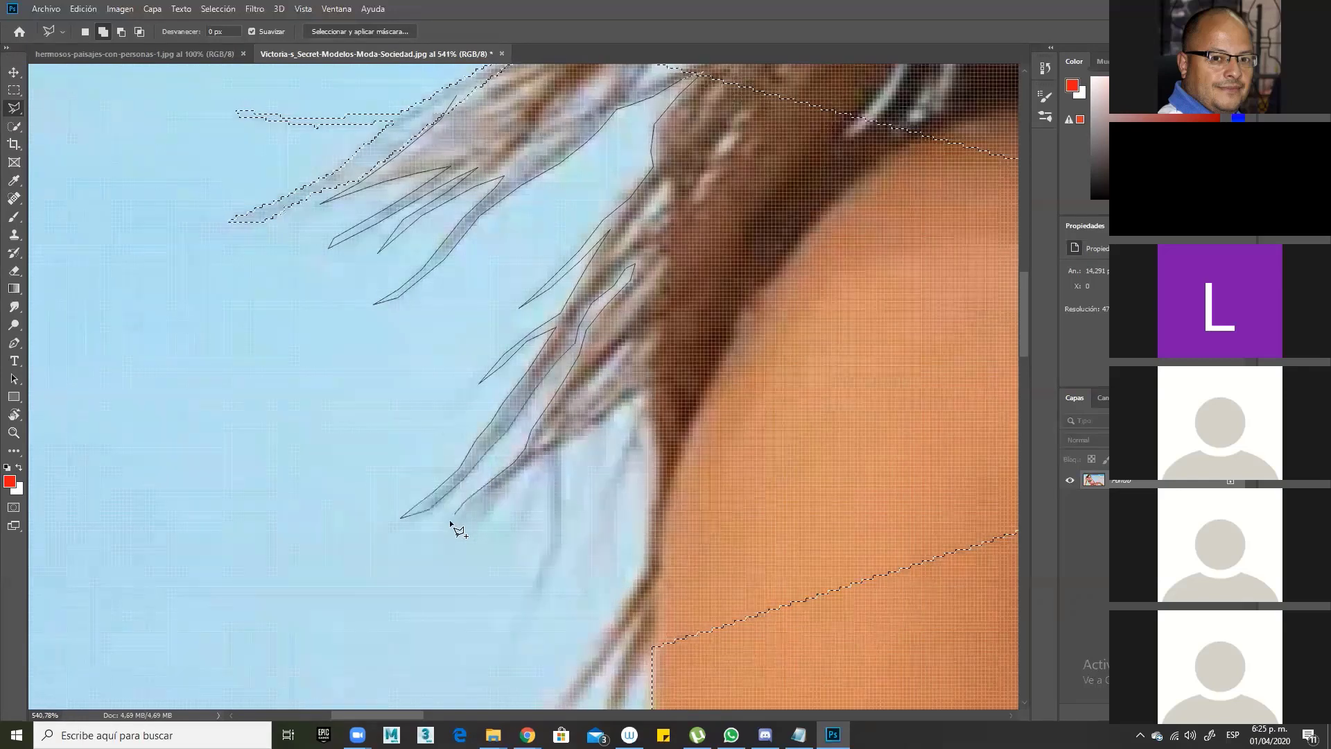
click(448, 539)
Step: Trace the short and long strands to their tips, then follow the hair edge down toward the shoulder
click(486, 495)
click(474, 523)
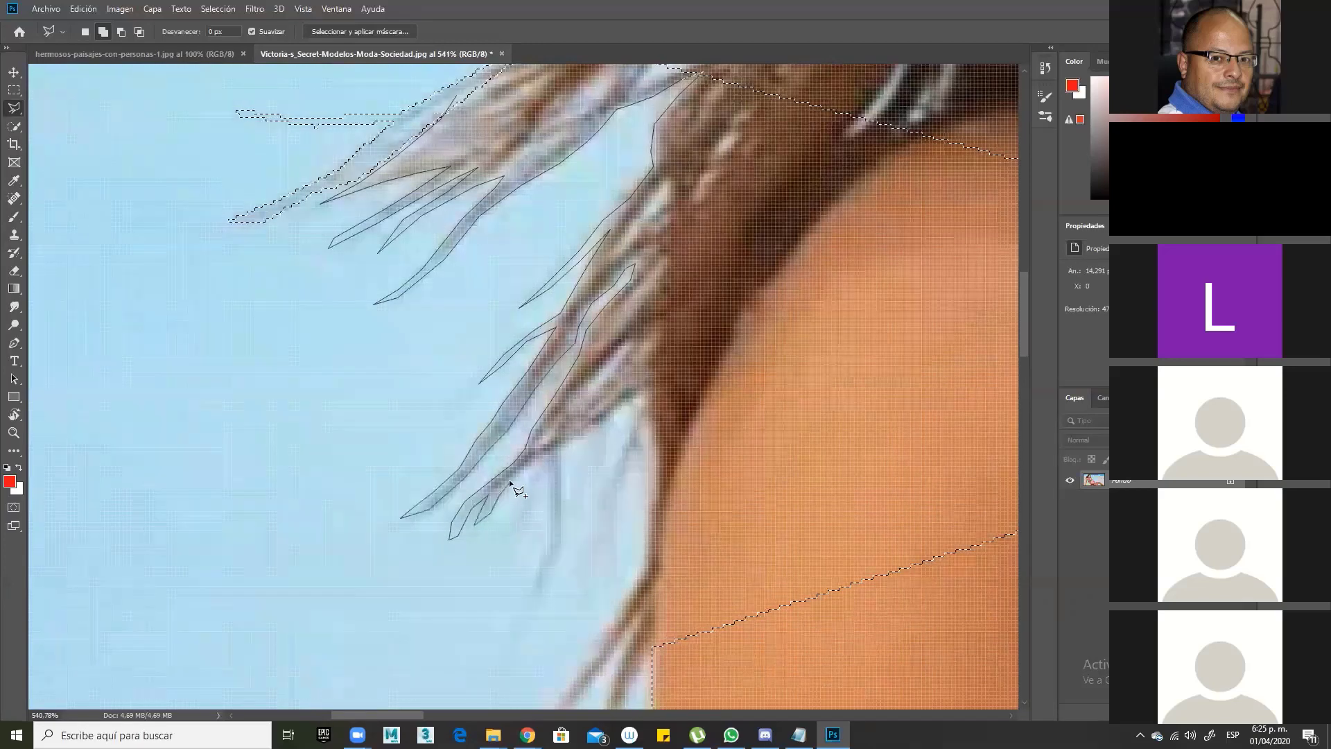
click(526, 460)
click(508, 527)
click(547, 472)
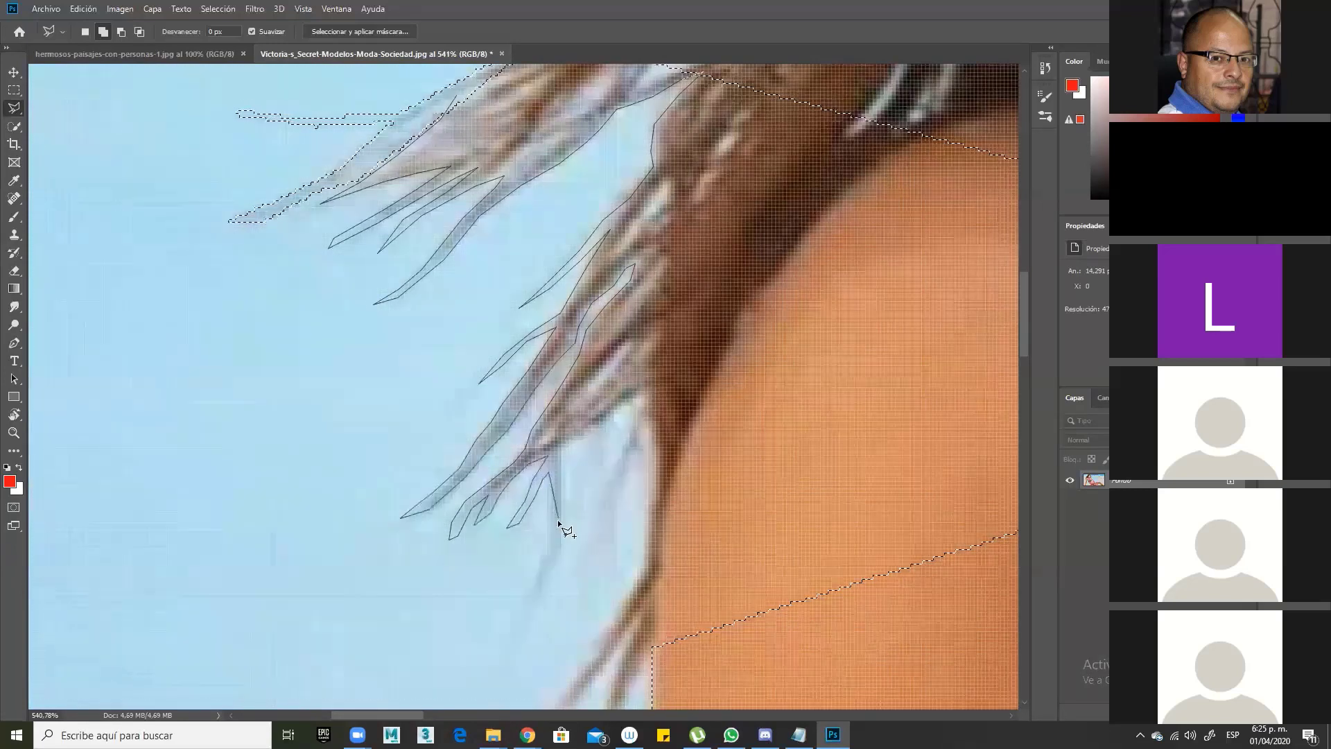
drag(549, 527, 511, 622)
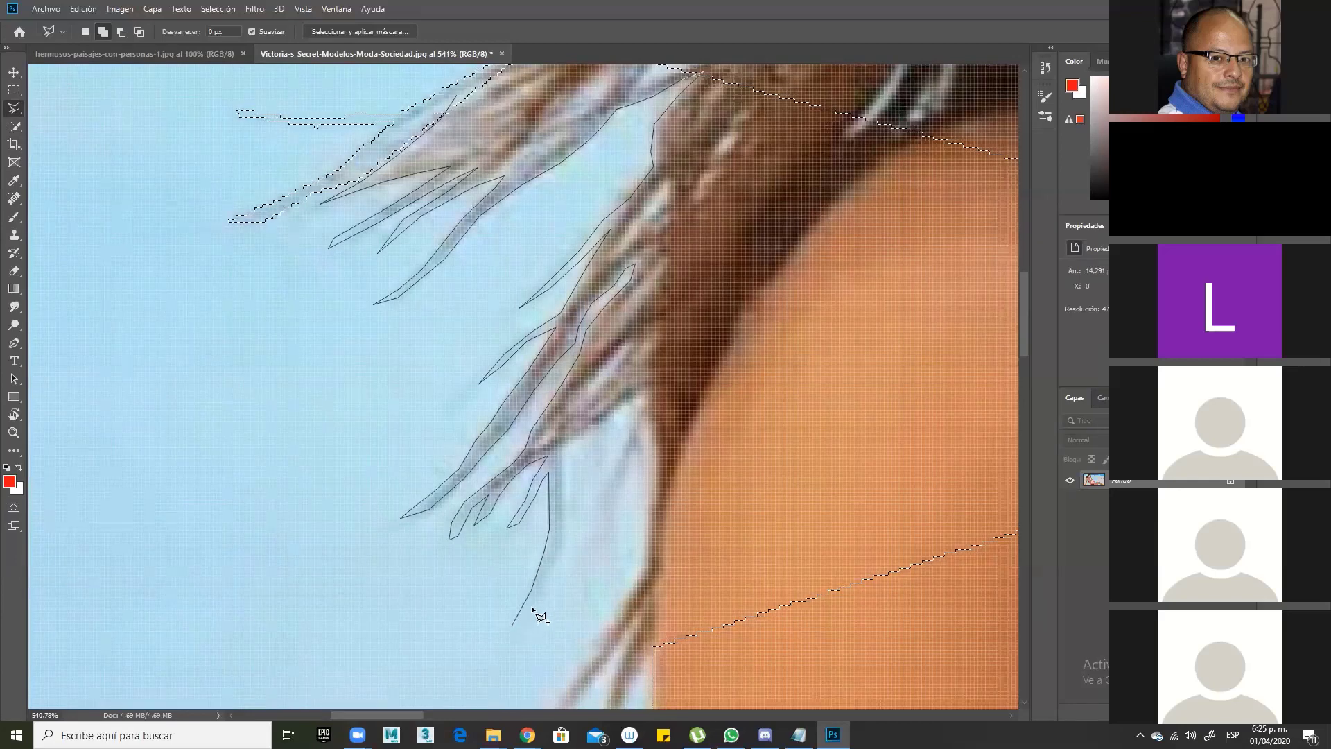
click(562, 542)
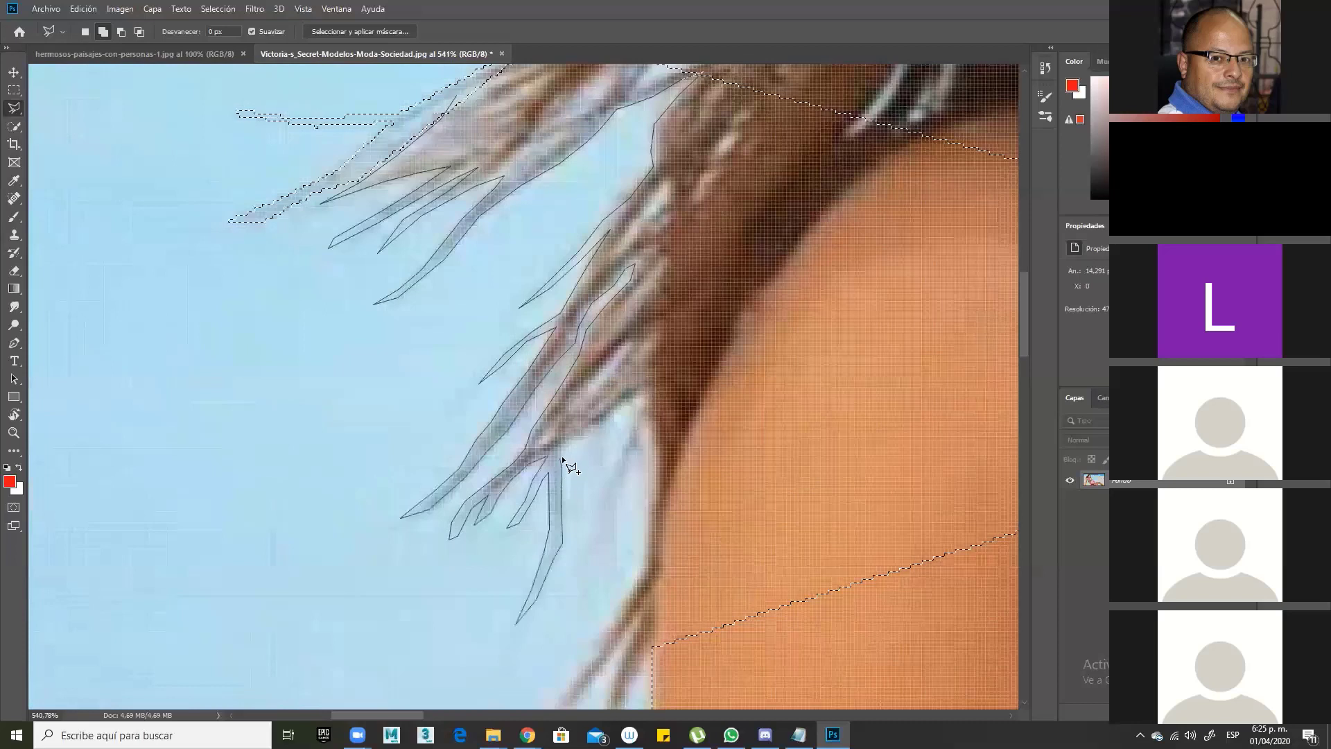
click(634, 397)
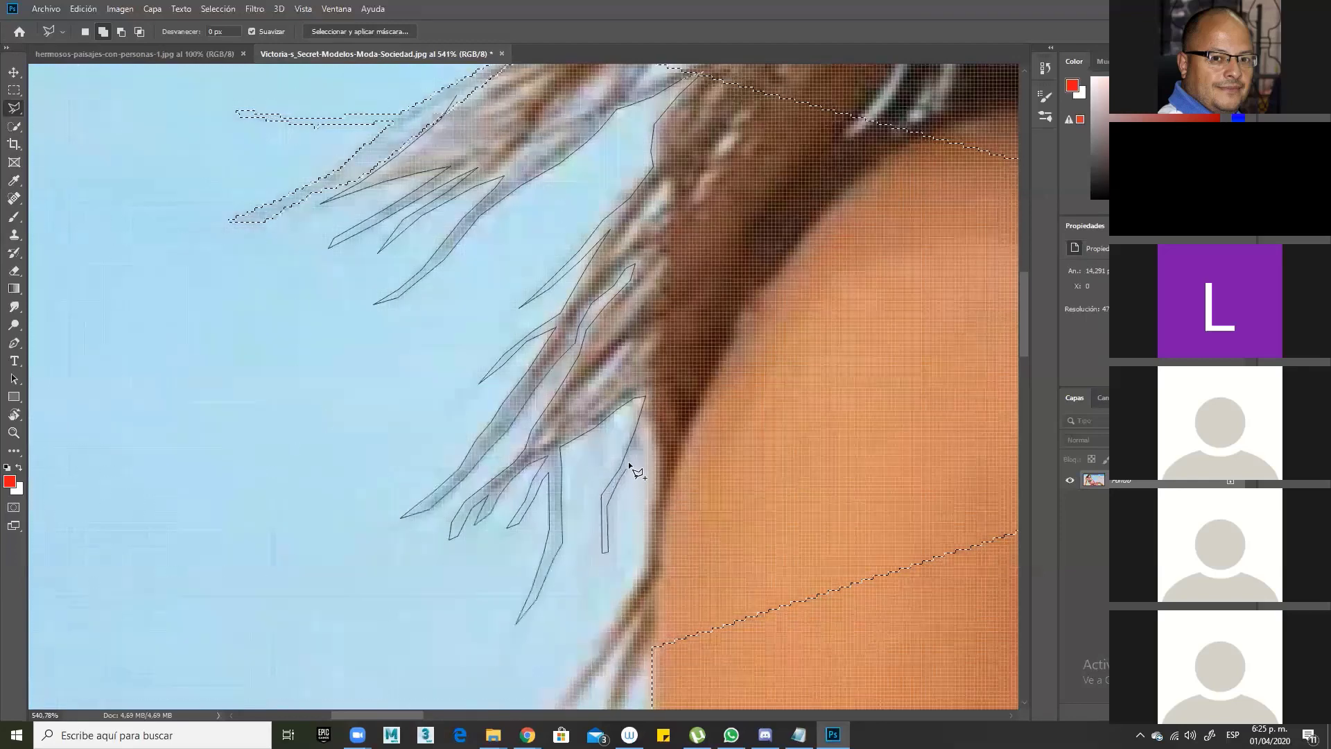
click(641, 426)
click(652, 428)
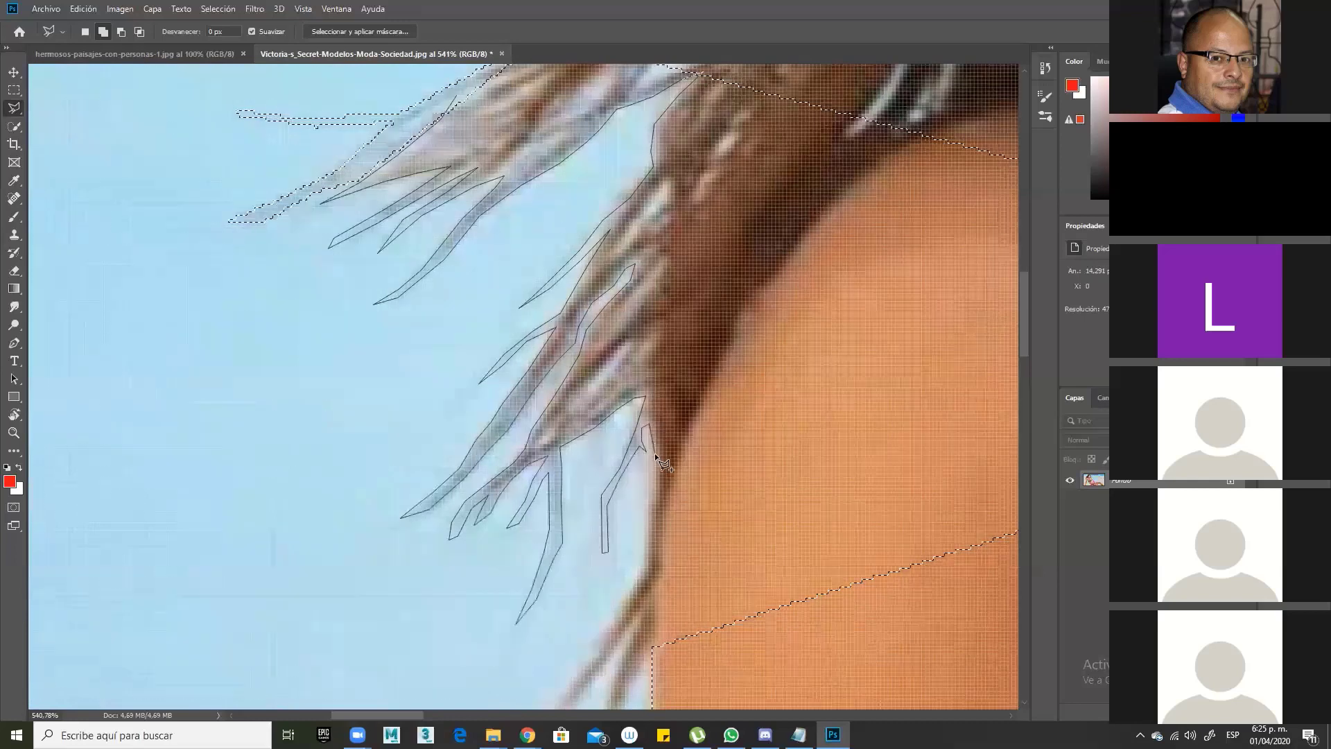
click(654, 496)
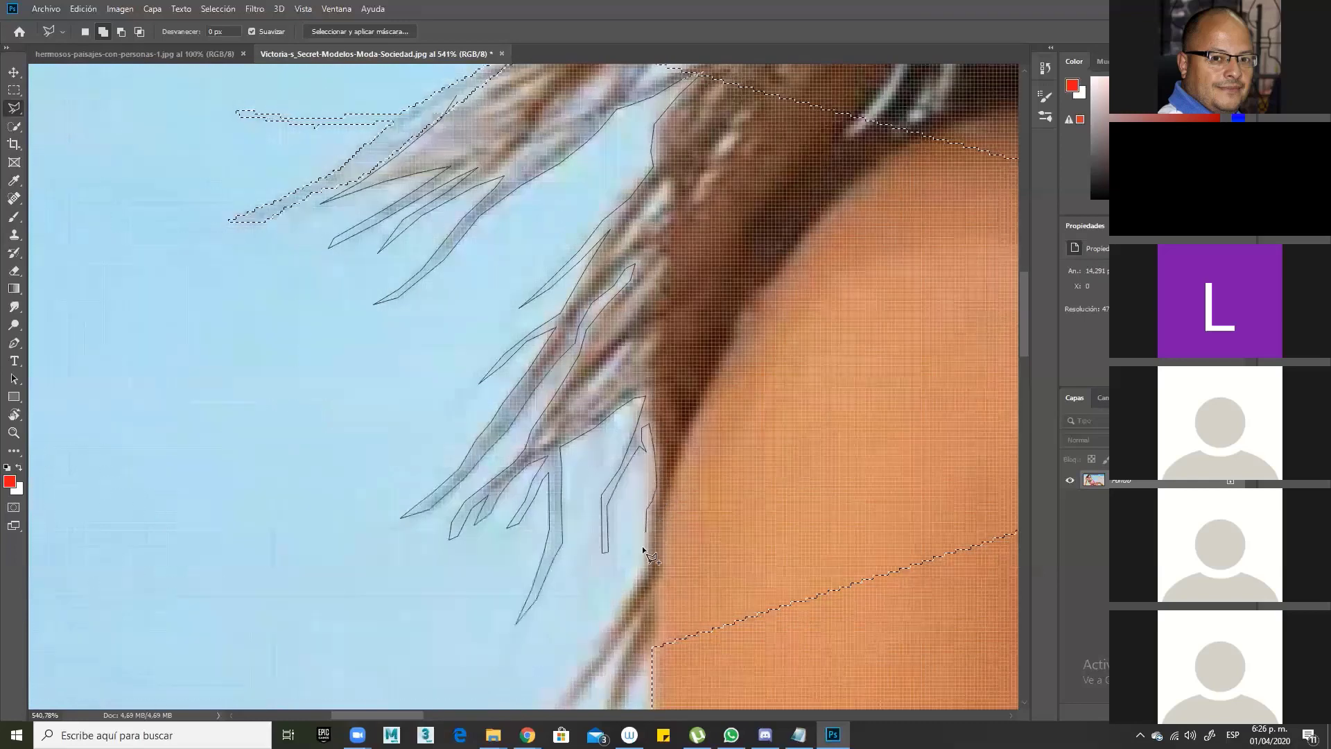
click(648, 564)
drag(622, 586, 618, 449)
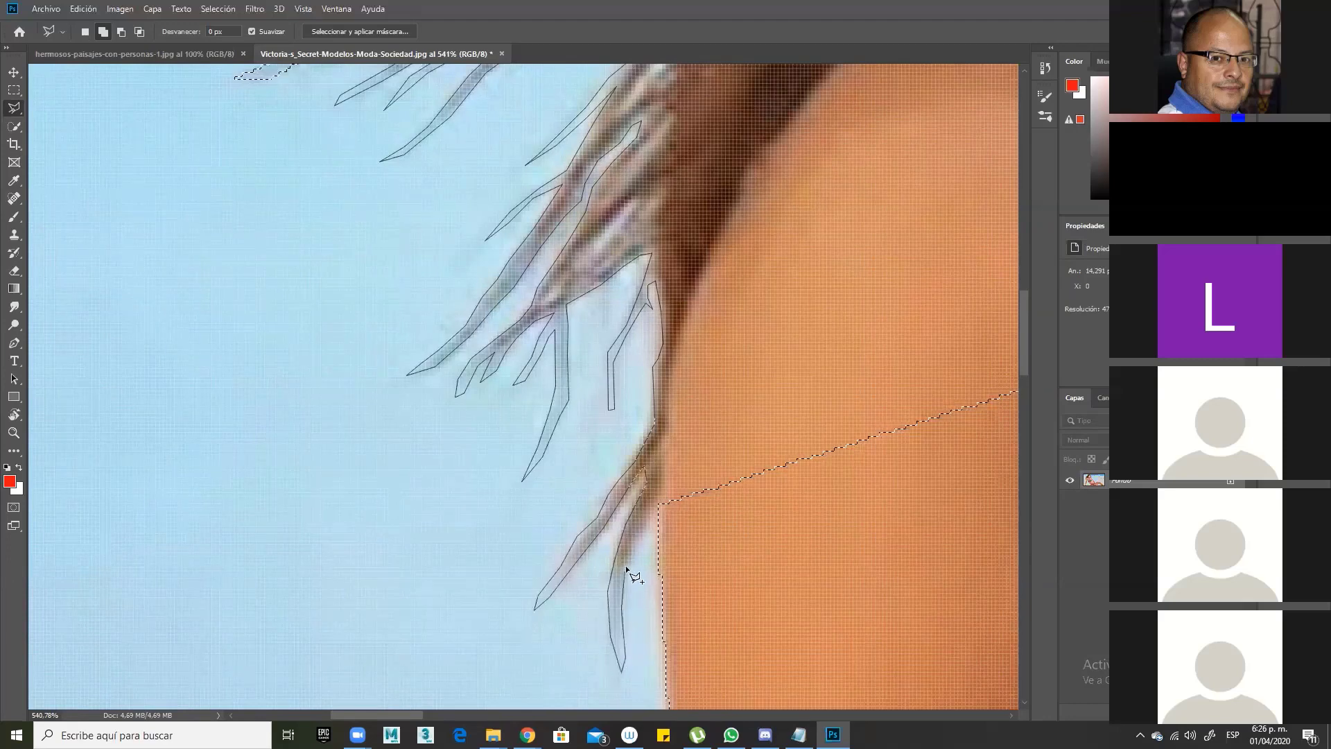
Step: Carry the outline across the shoulder toward the collarbone, zooming out and back in to check
click(659, 498)
click(684, 555)
drag(874, 529, 568, 585)
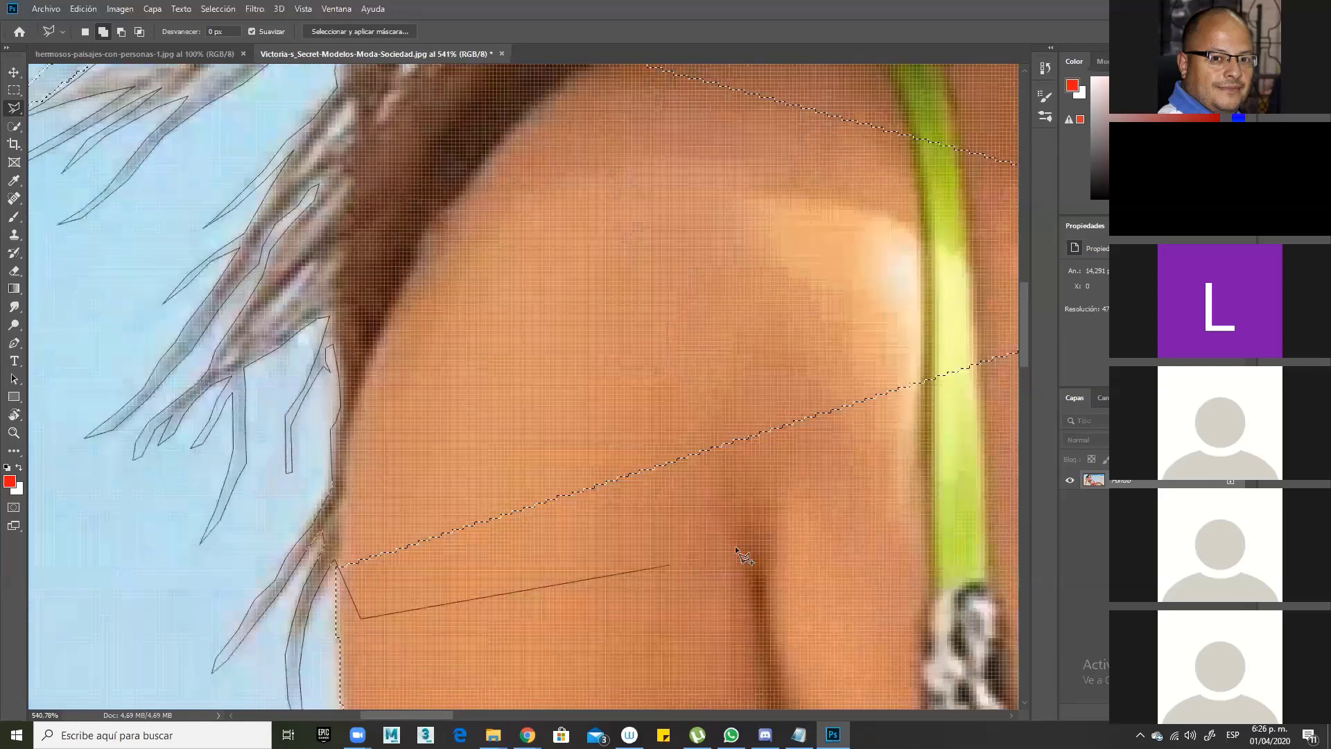
click(817, 520)
drag(865, 485, 571, 560)
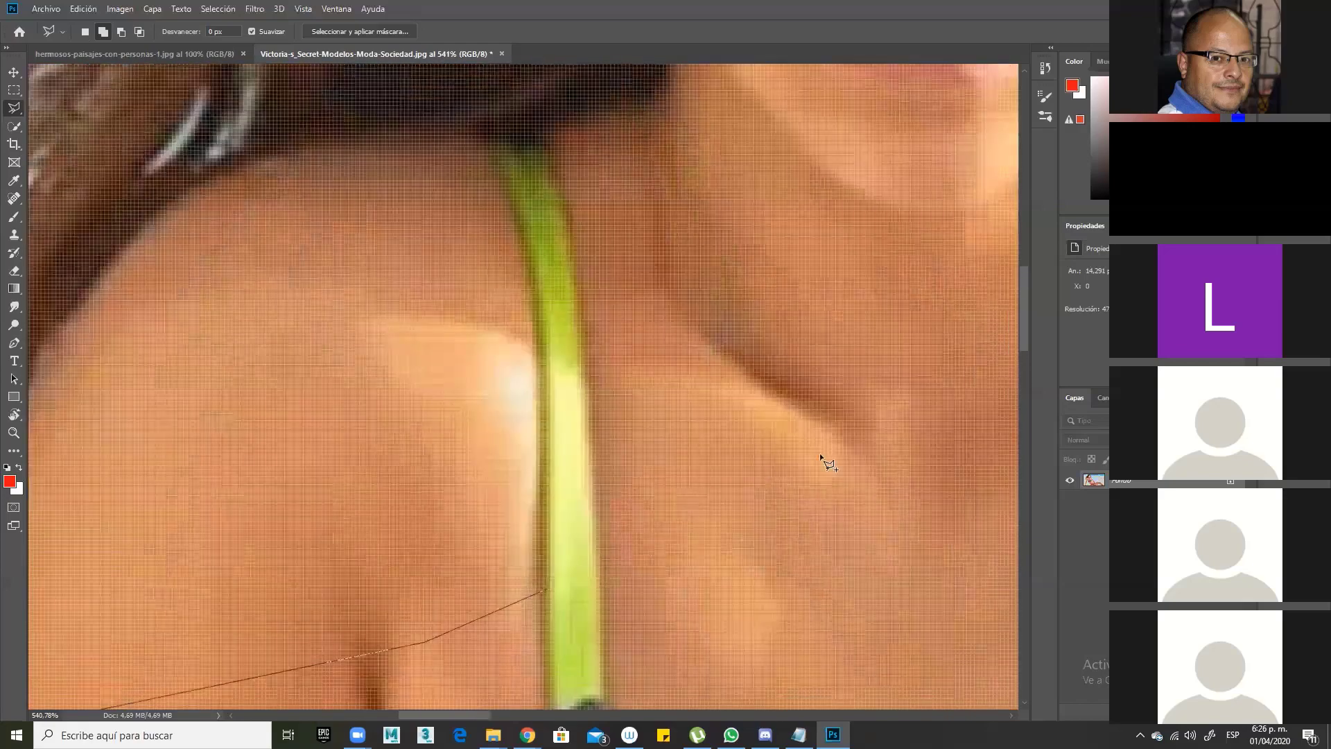
drag(996, 384, 956, 393)
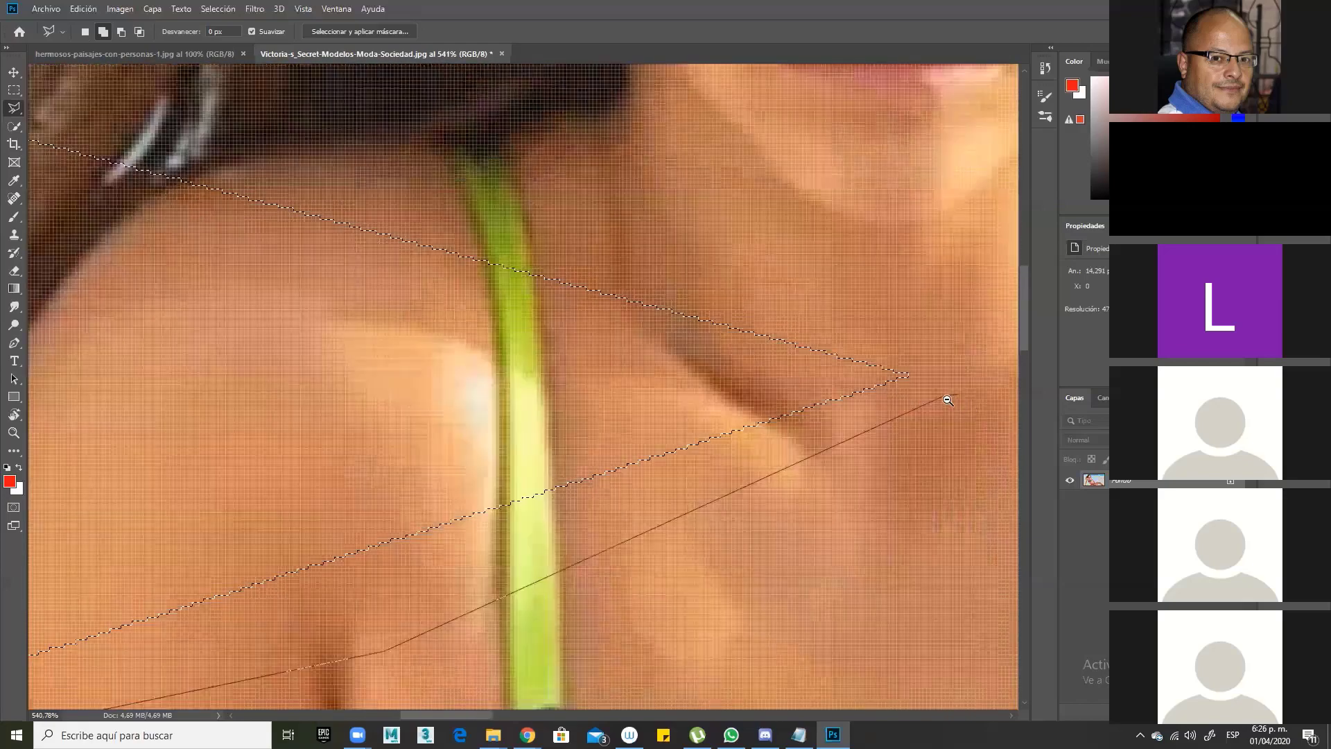
alt+click(940, 401)
alt+click(940, 400)
alt+click(939, 399)
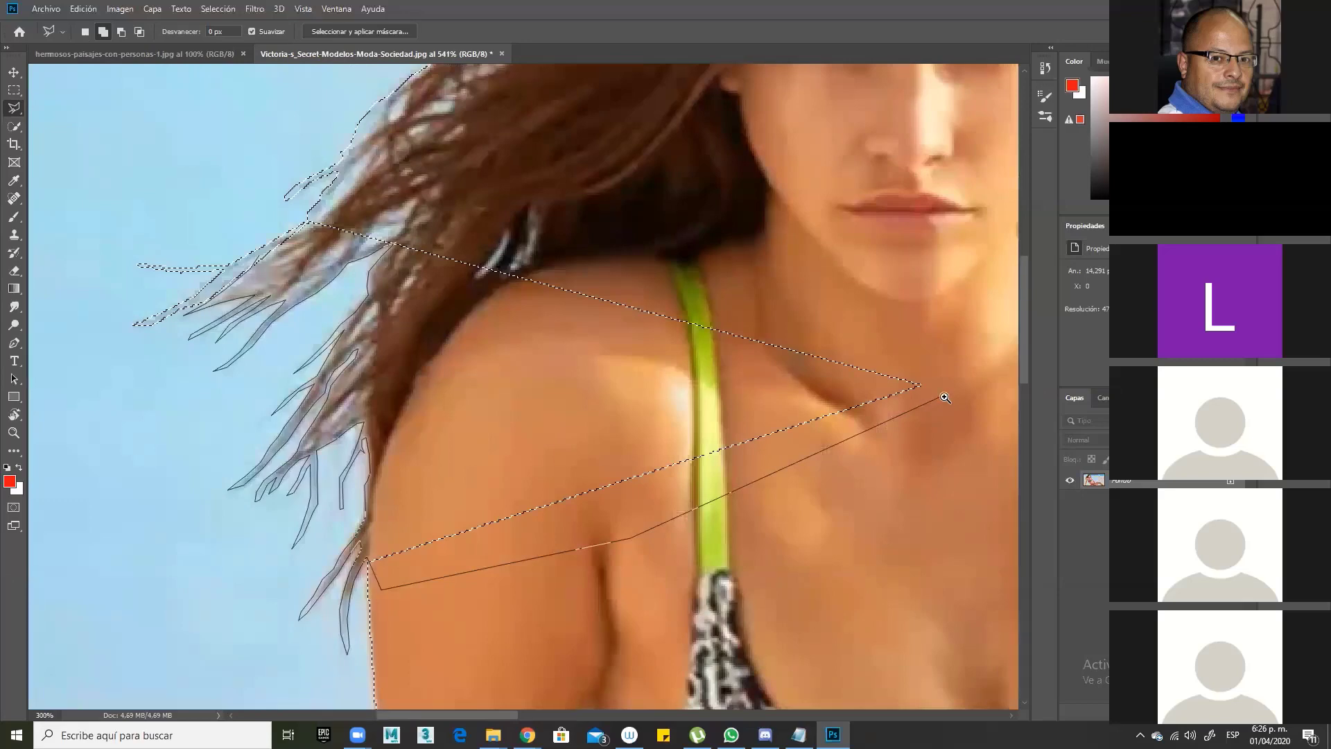
ctrl+click(942, 335)
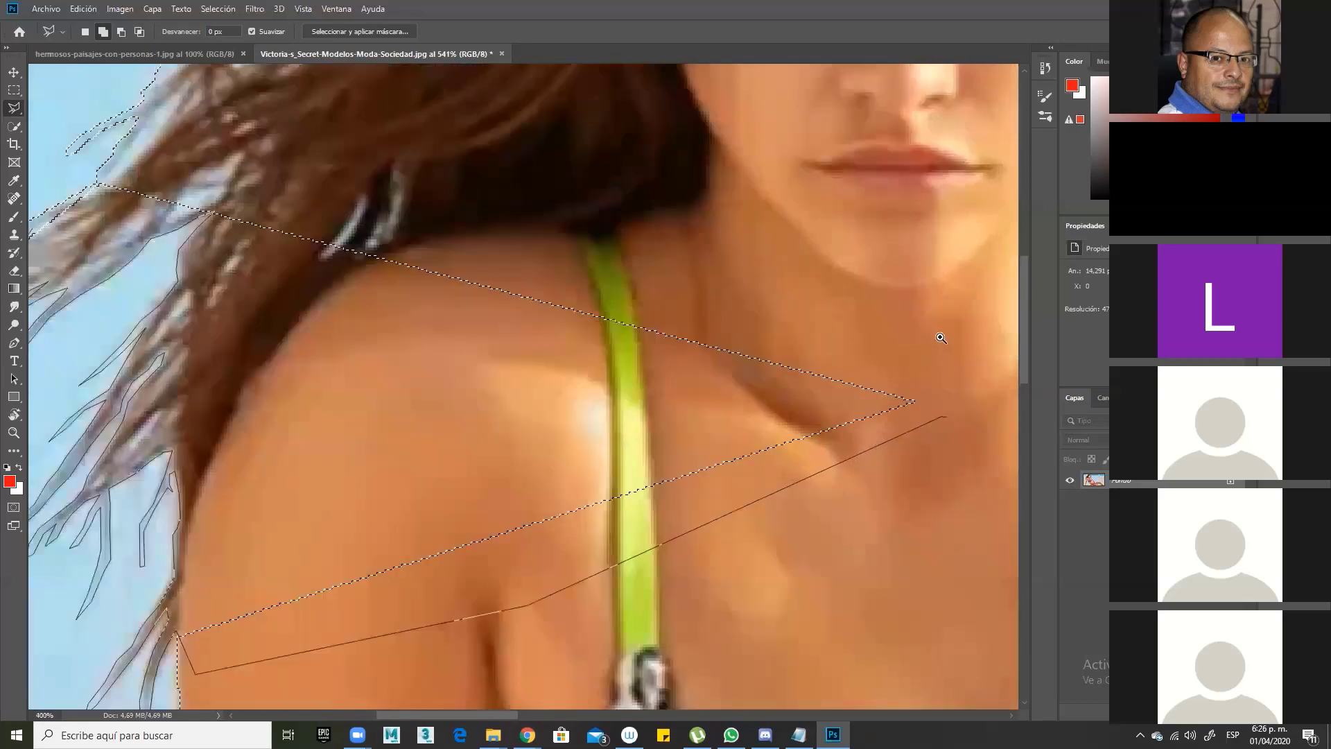
ctrl+click(939, 339)
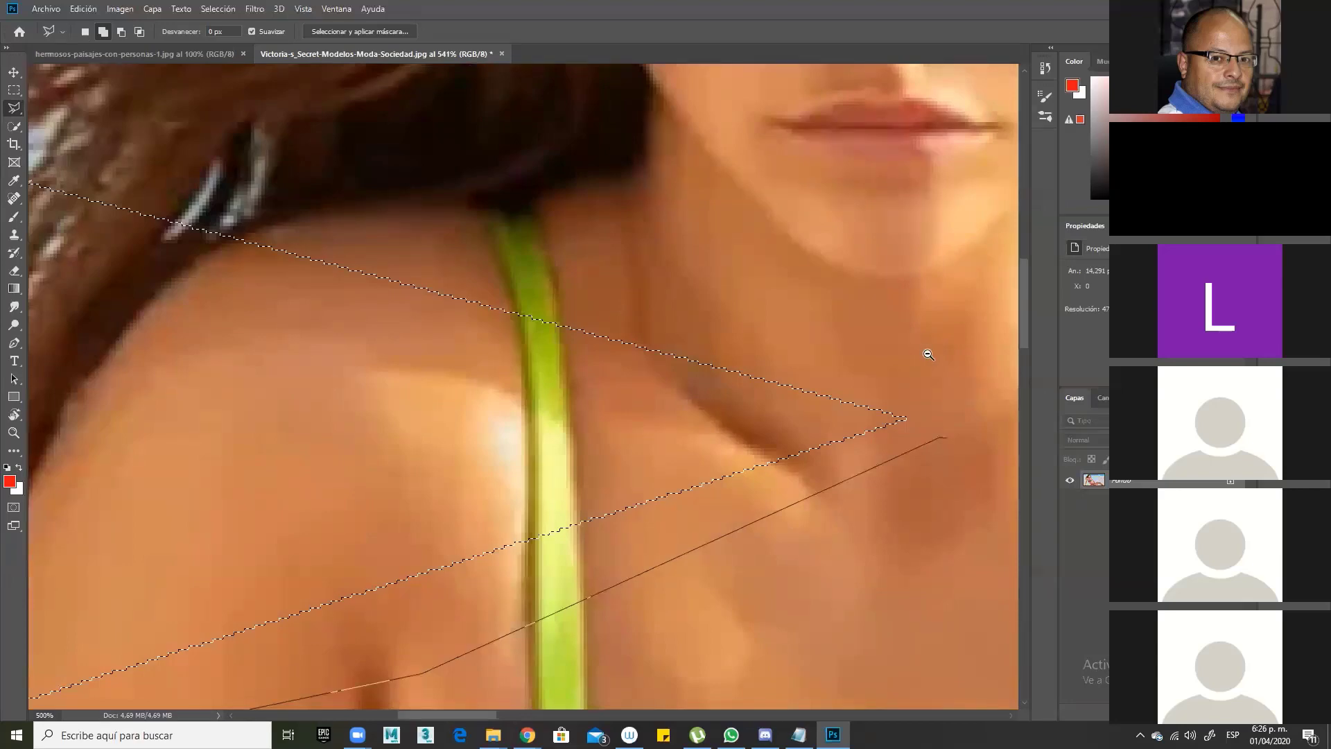
scroll(930, 350, down, 5)
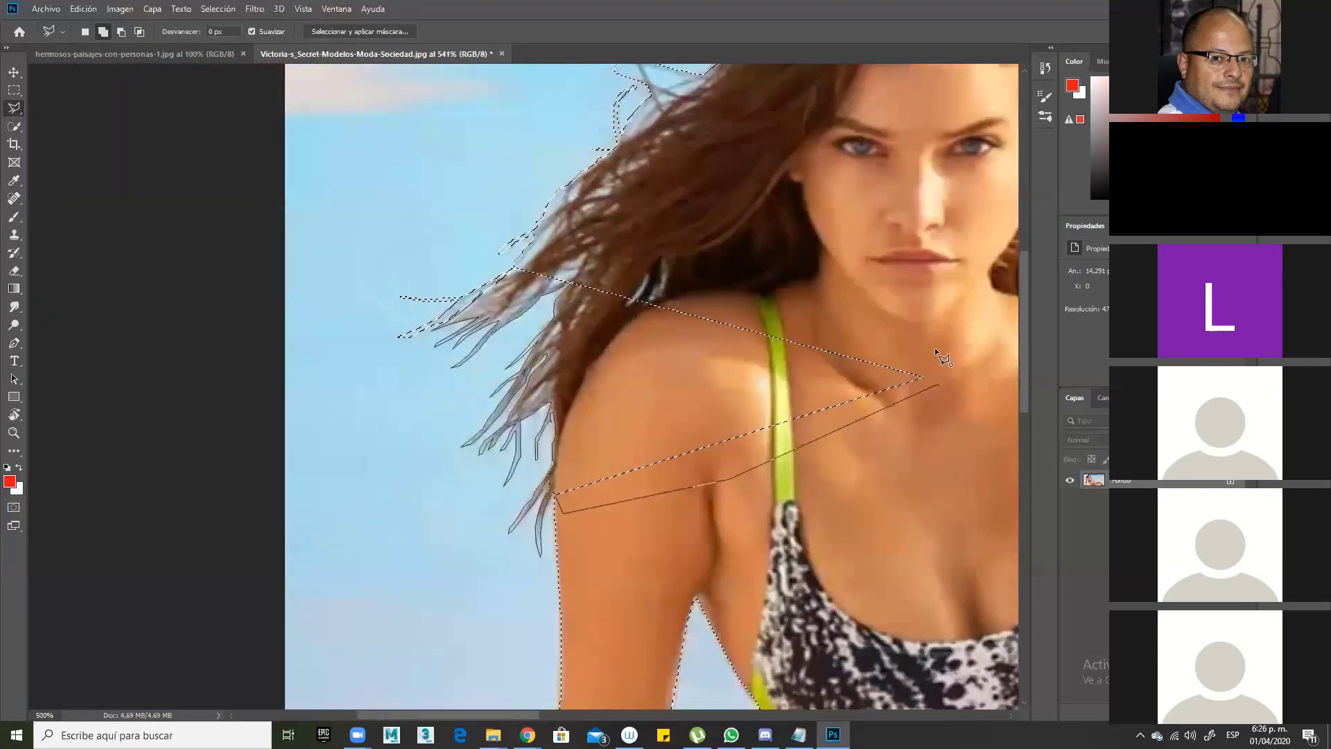
Step: Start a polygonal lasso at the collarbone, running up into the hair and looping out into the sky
click(928, 335)
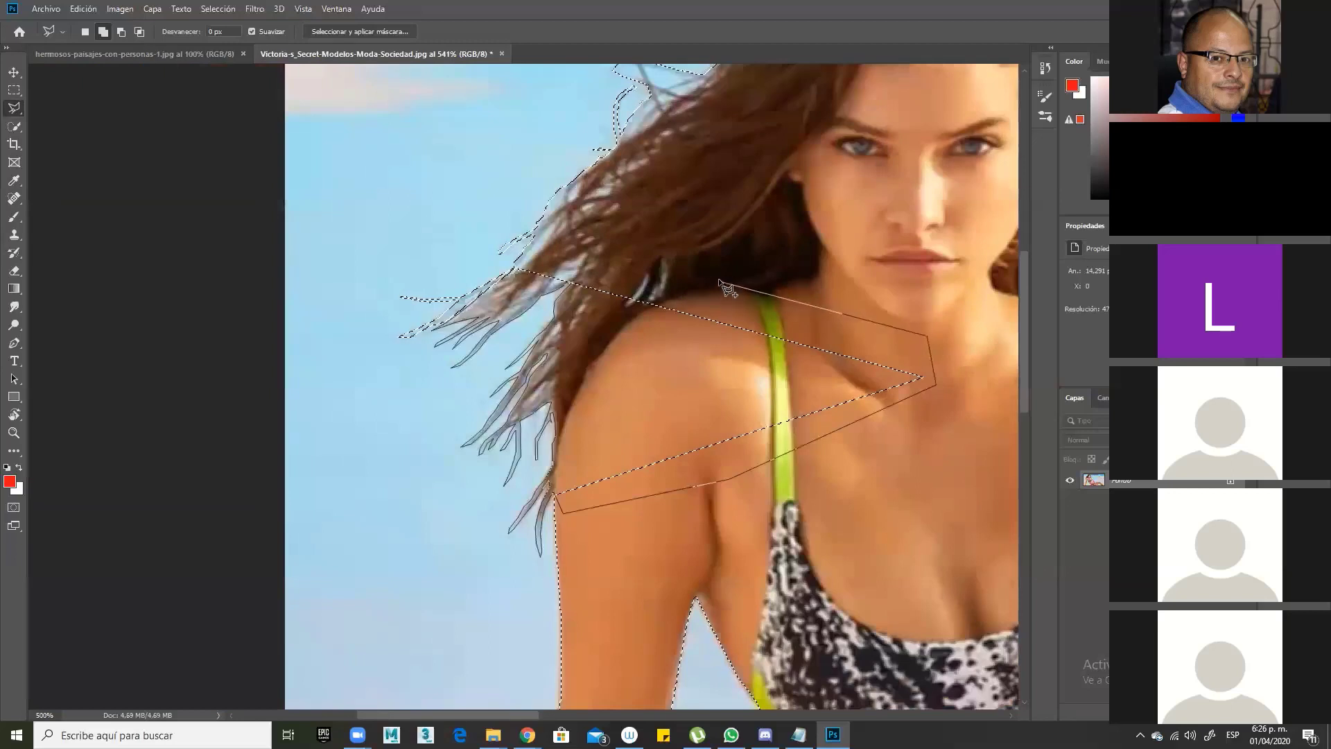
click(581, 255)
click(544, 360)
click(397, 506)
click(321, 434)
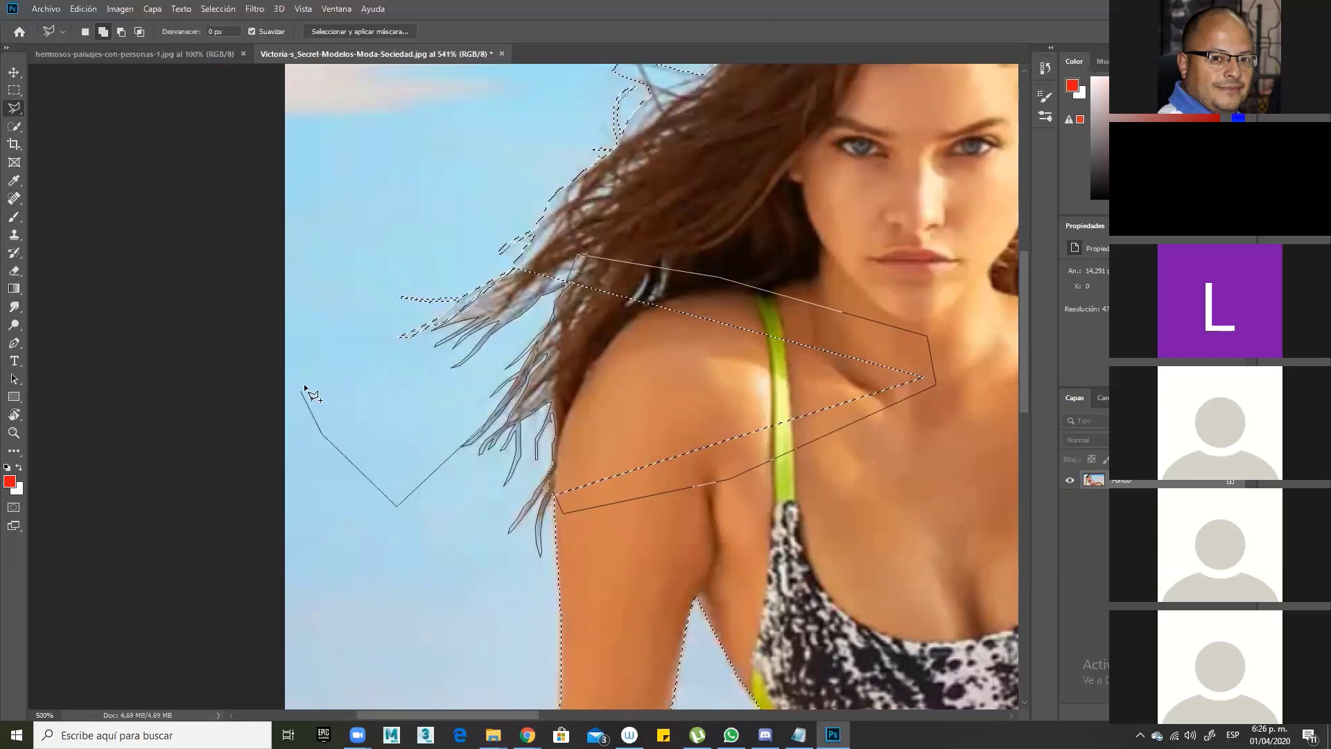
click(305, 384)
click(400, 250)
click(413, 204)
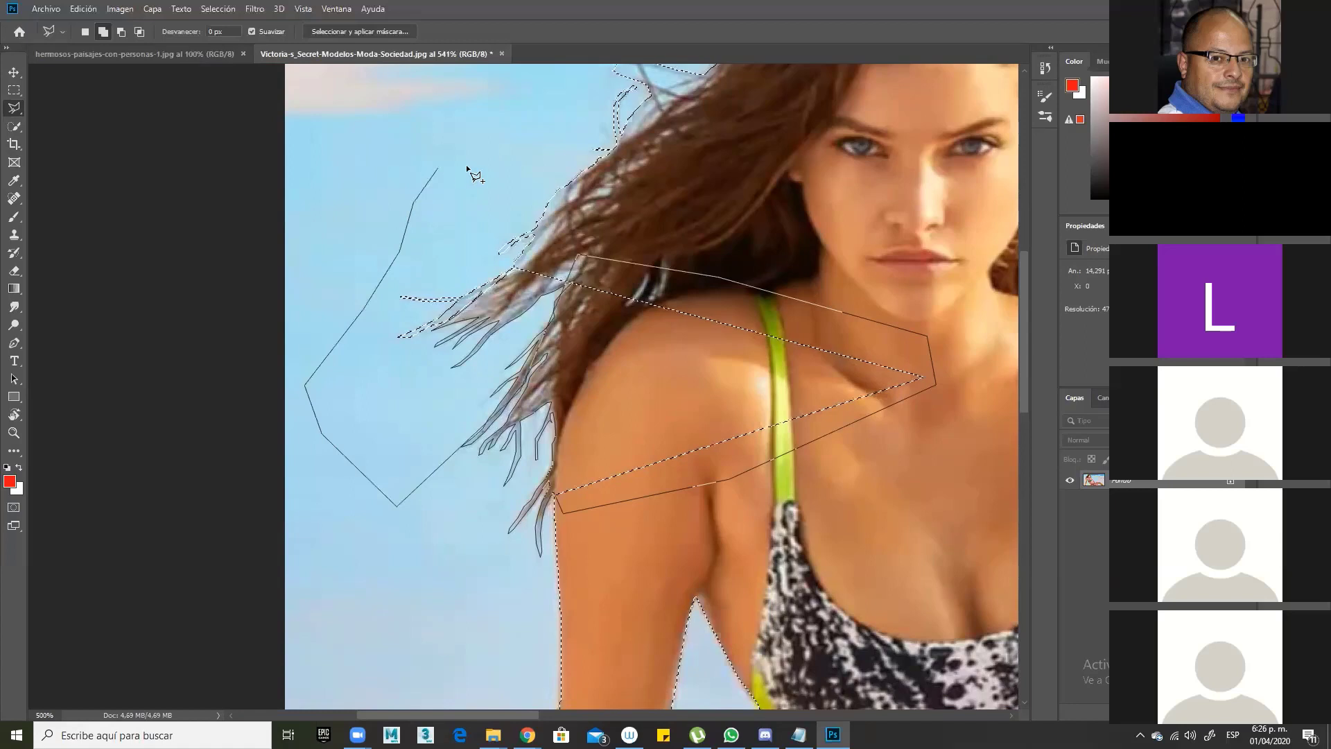
Step: Route the lasso outline around the upper hair tips and back down toward the hair
click(503, 167)
click(547, 168)
click(544, 131)
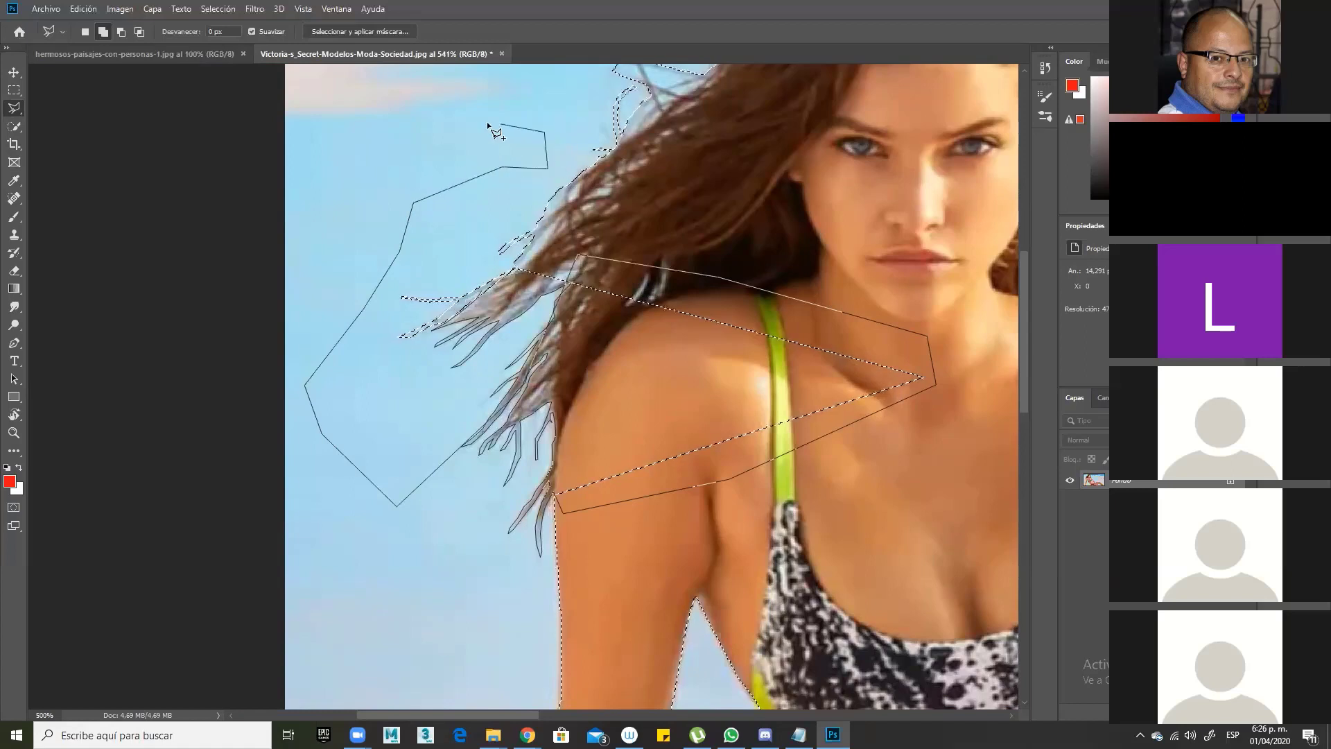
click(373, 149)
click(339, 184)
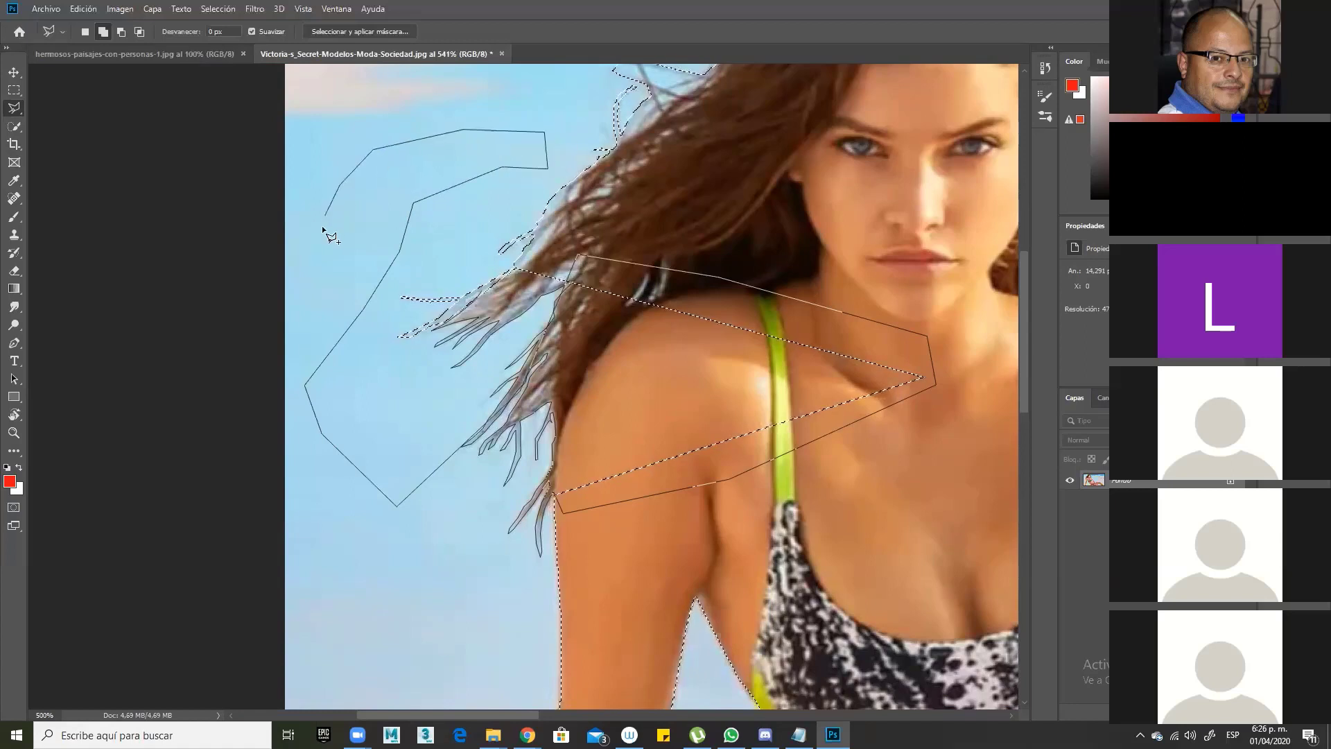
click(367, 190)
click(379, 213)
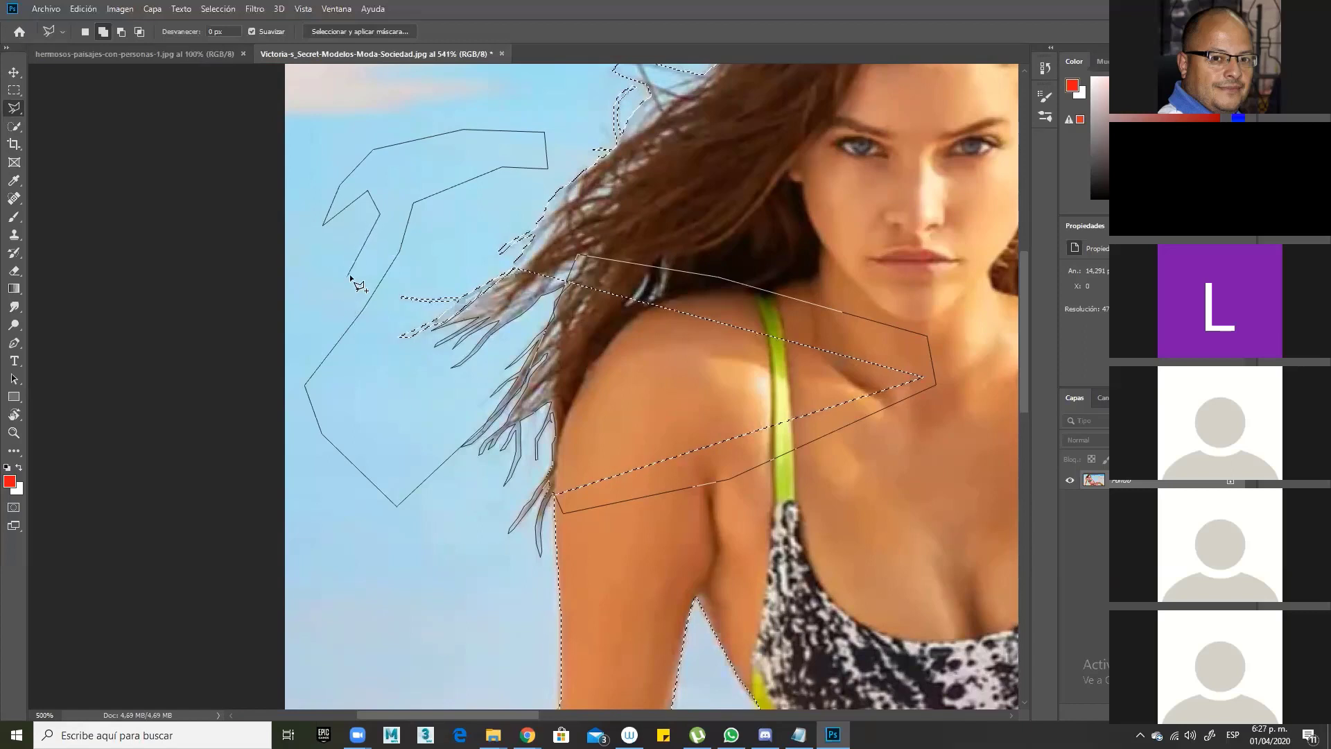
Step: Backspace out the lasso points, then cancel the unfinished outline with Esc
key(BackSpace)
key(BackSpace)
key(BackSpace)
key(BackSpace)
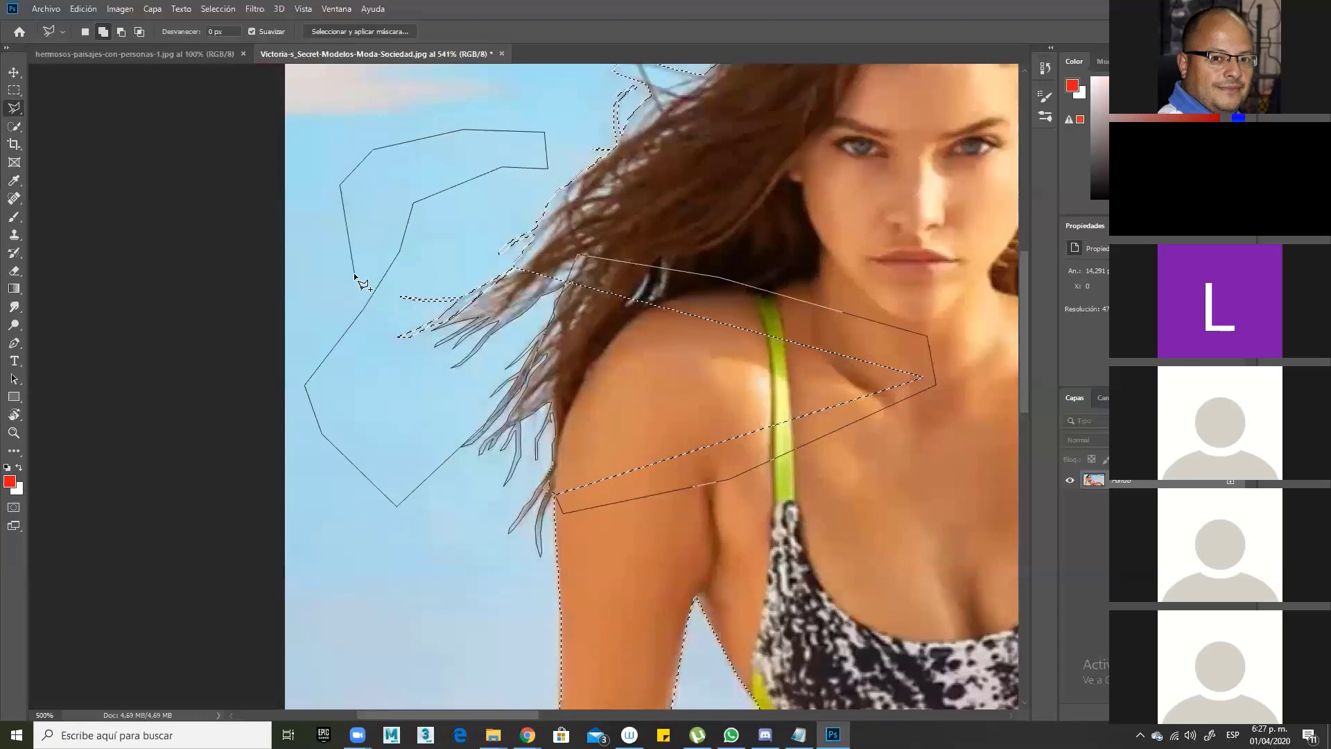
key(BackSpace)
key(BackSpace)
key(BackSpace)
key(BackSpace)
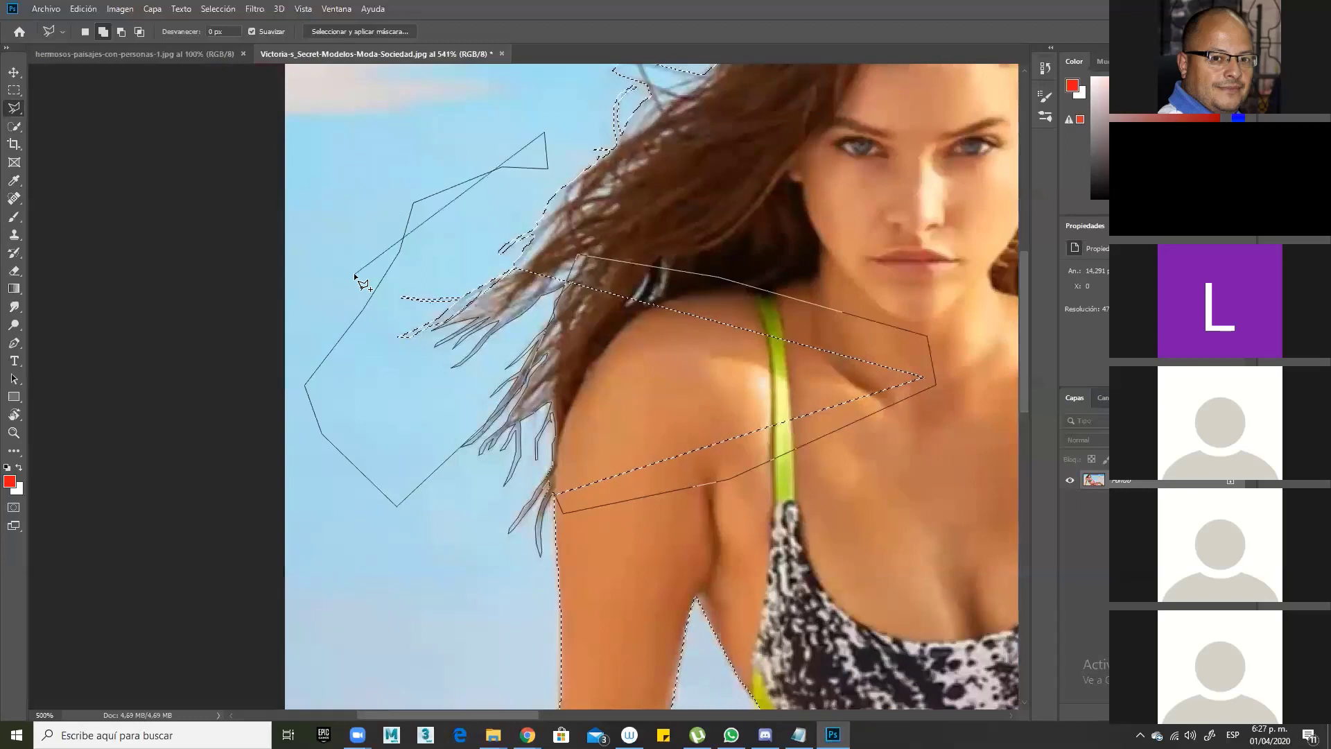
key(BackSpace)
key(BackSpace)
key(BackSpace)
key(BackSpace)
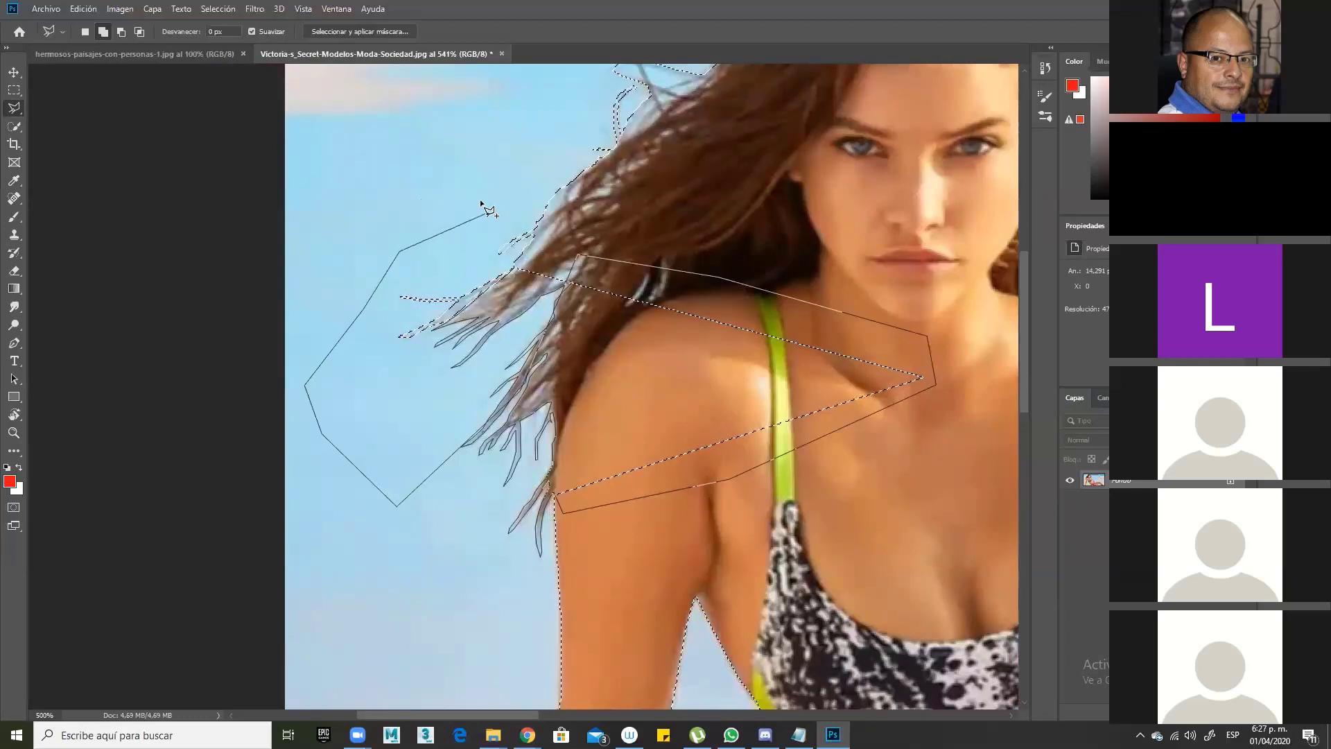
key(BackSpace)
key(BackSpace)
key(BackSpace)
key(BackSpace)
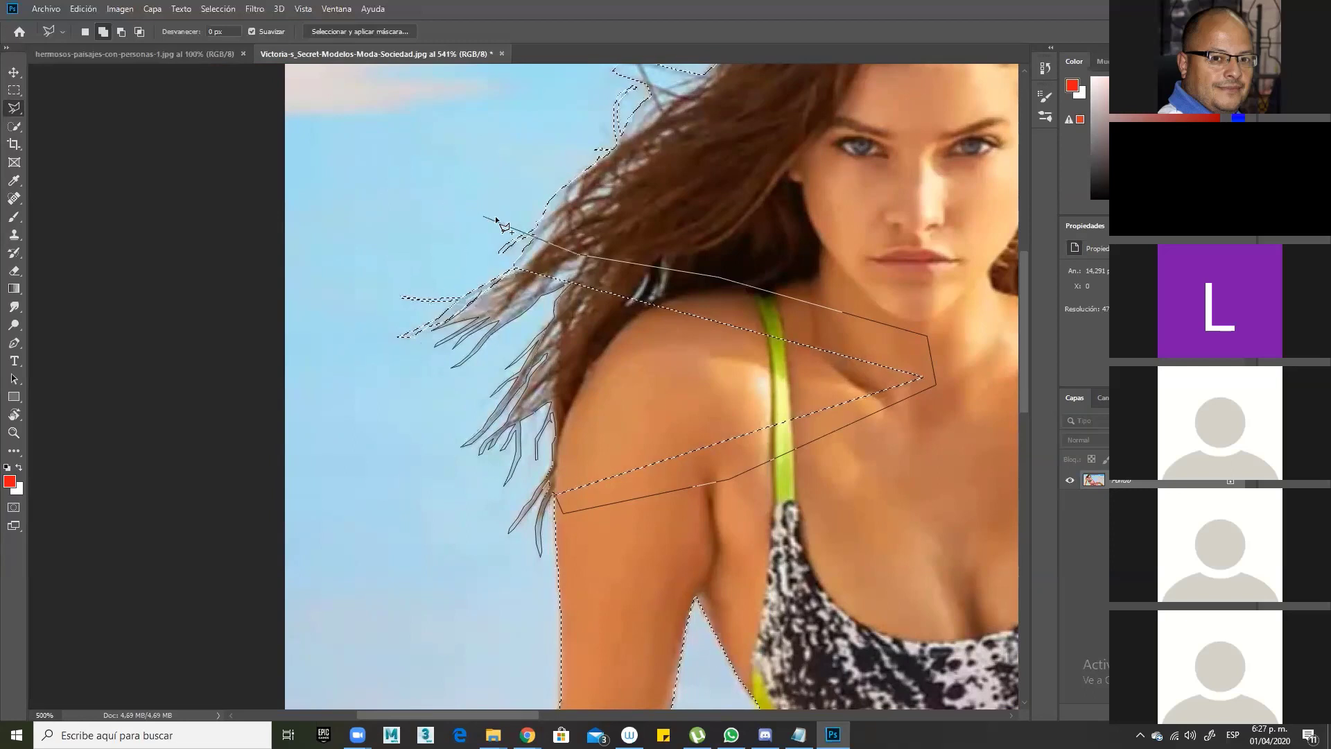
click(567, 216)
key(Escape)
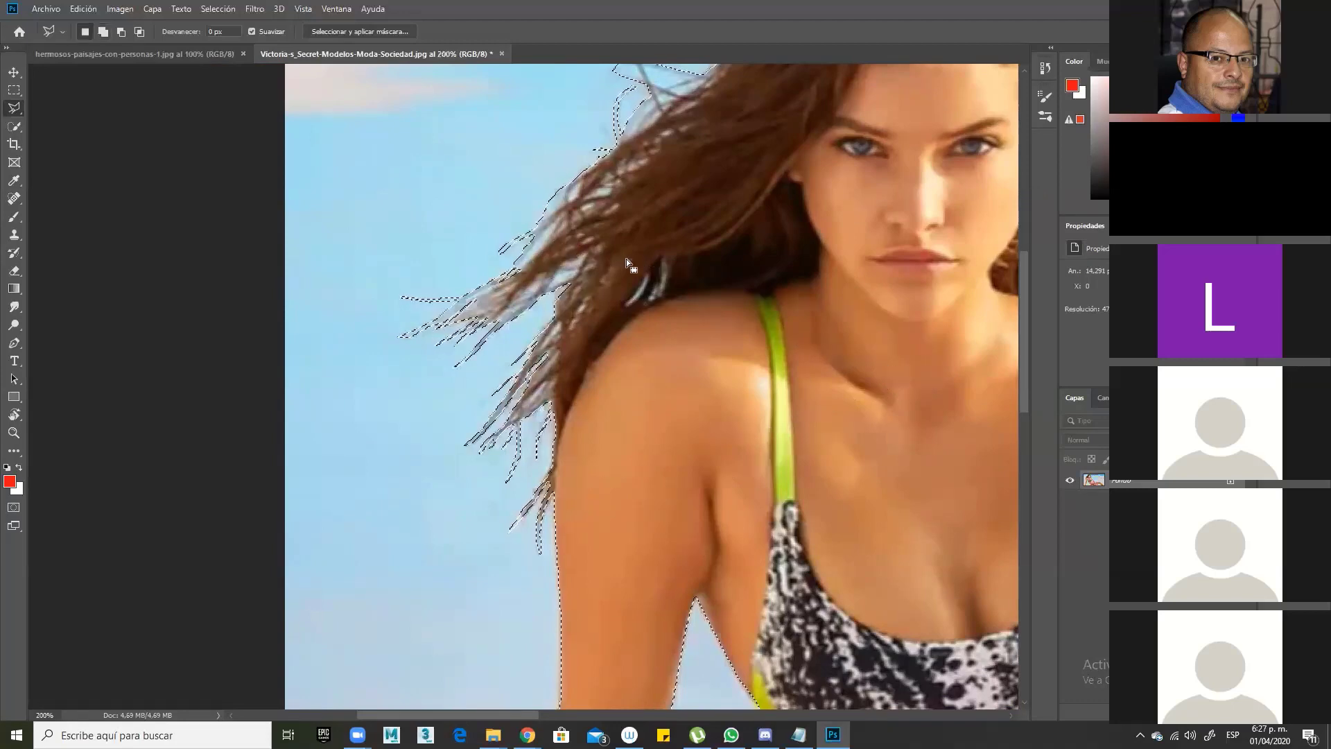
Step: Zoom out, deselect then undo to restore the model selection, and open the Canales channels panel
key(ctrl+minus)
key(ctrl+minus)
key(ctrl+minus)
key(ctrl+minus)
key(ctrl+minus)
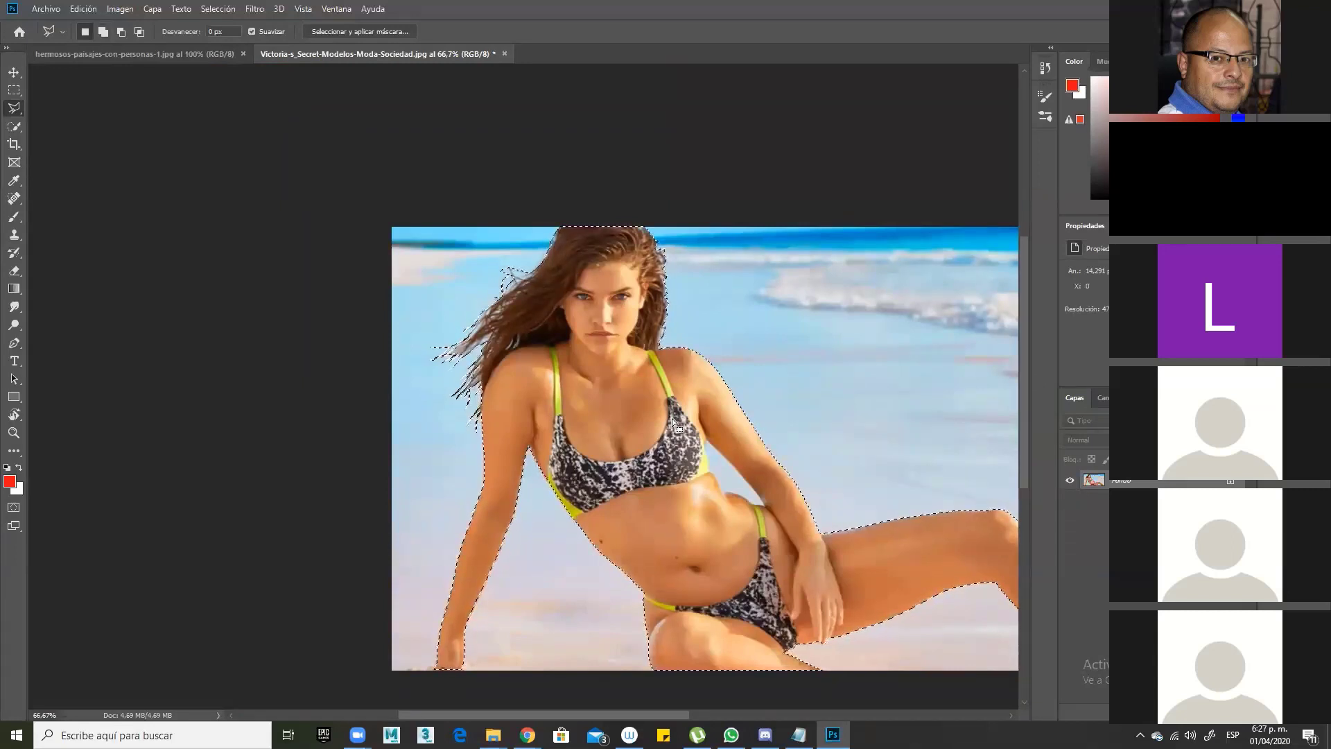
drag(802, 389, 582, 379)
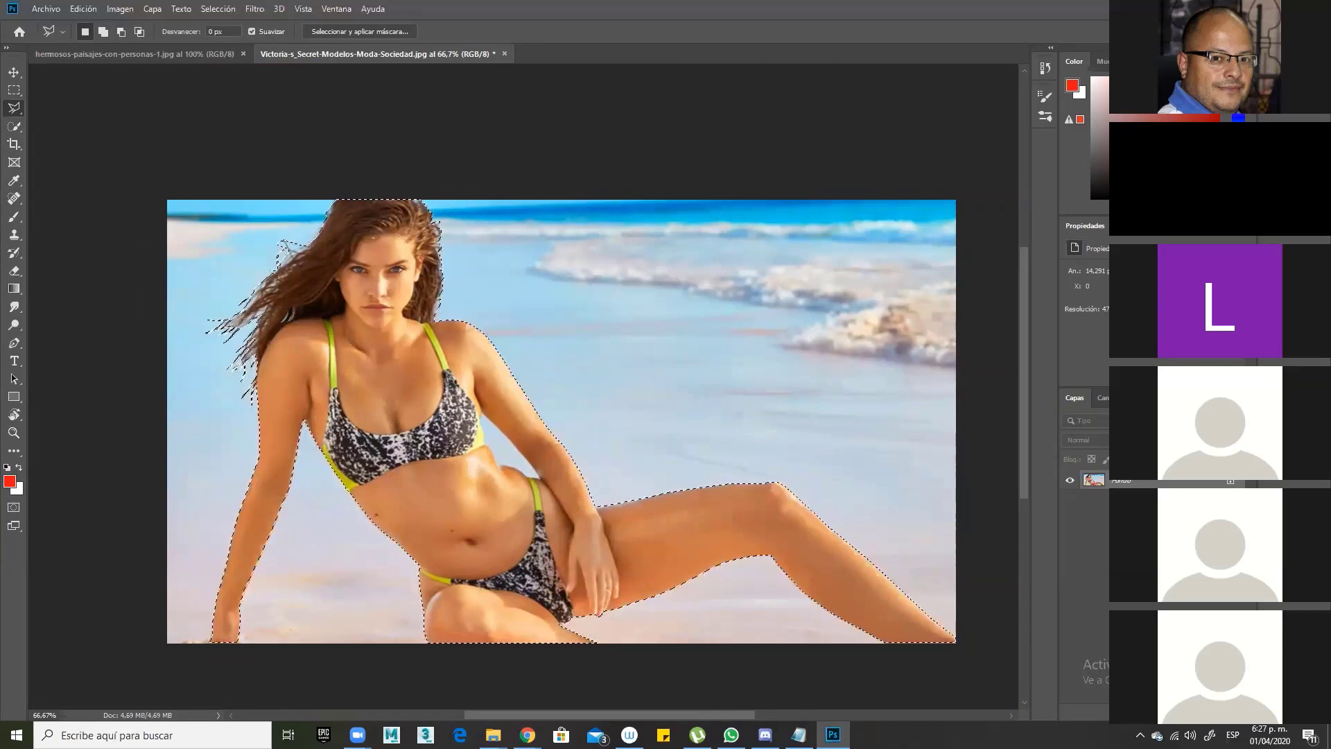
key(ctrl+d)
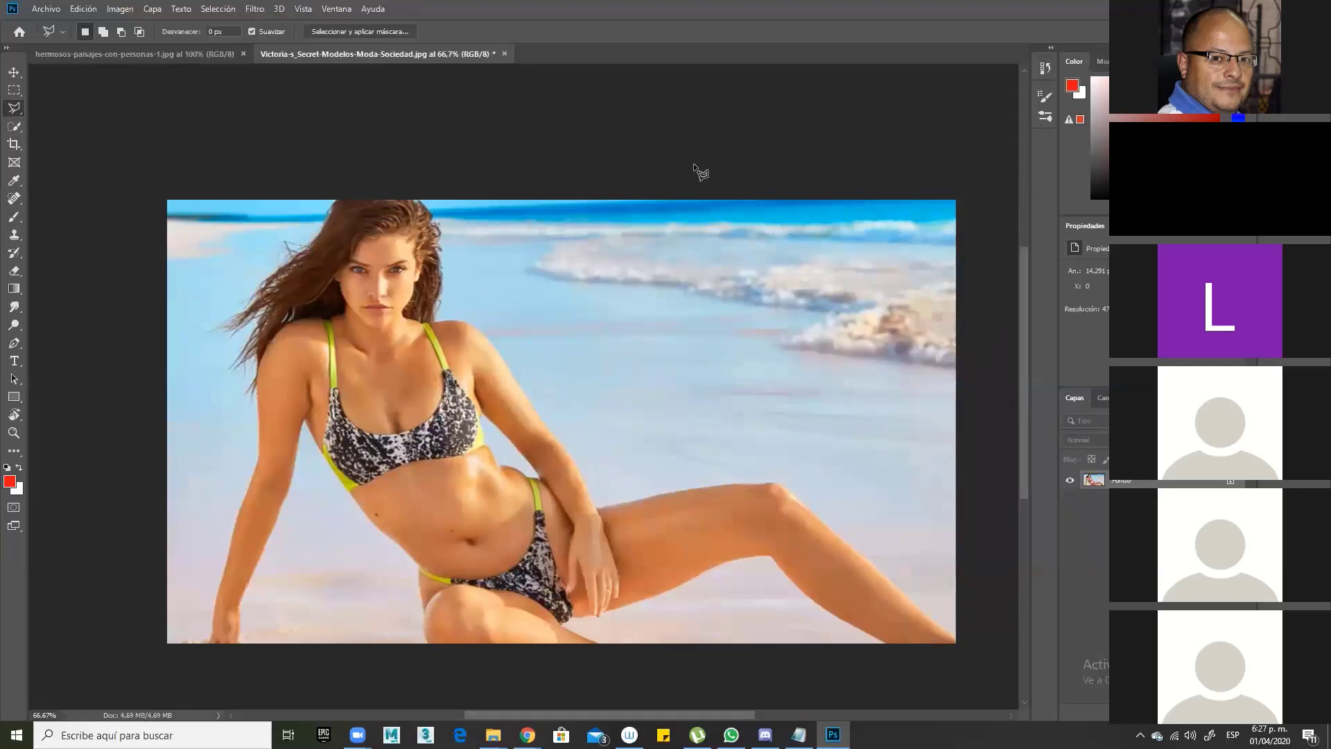
key(ctrl+z)
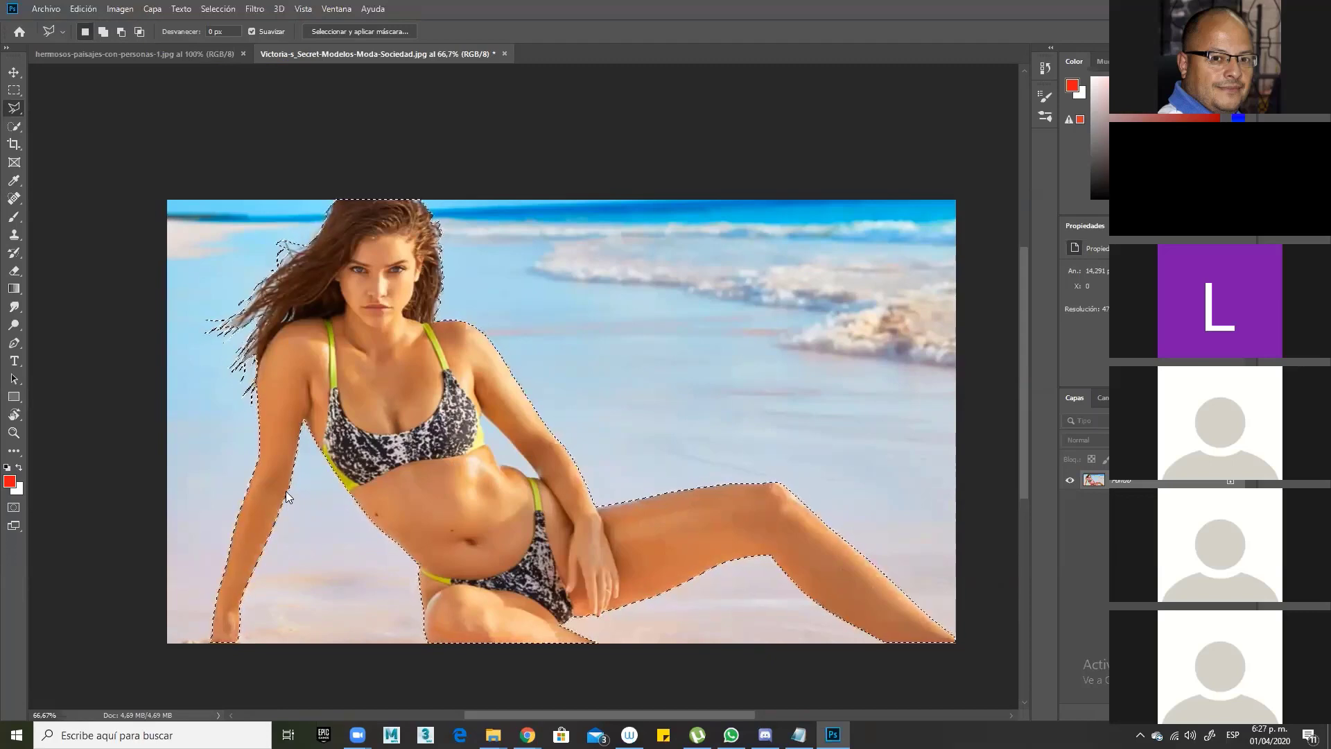
click(1102, 401)
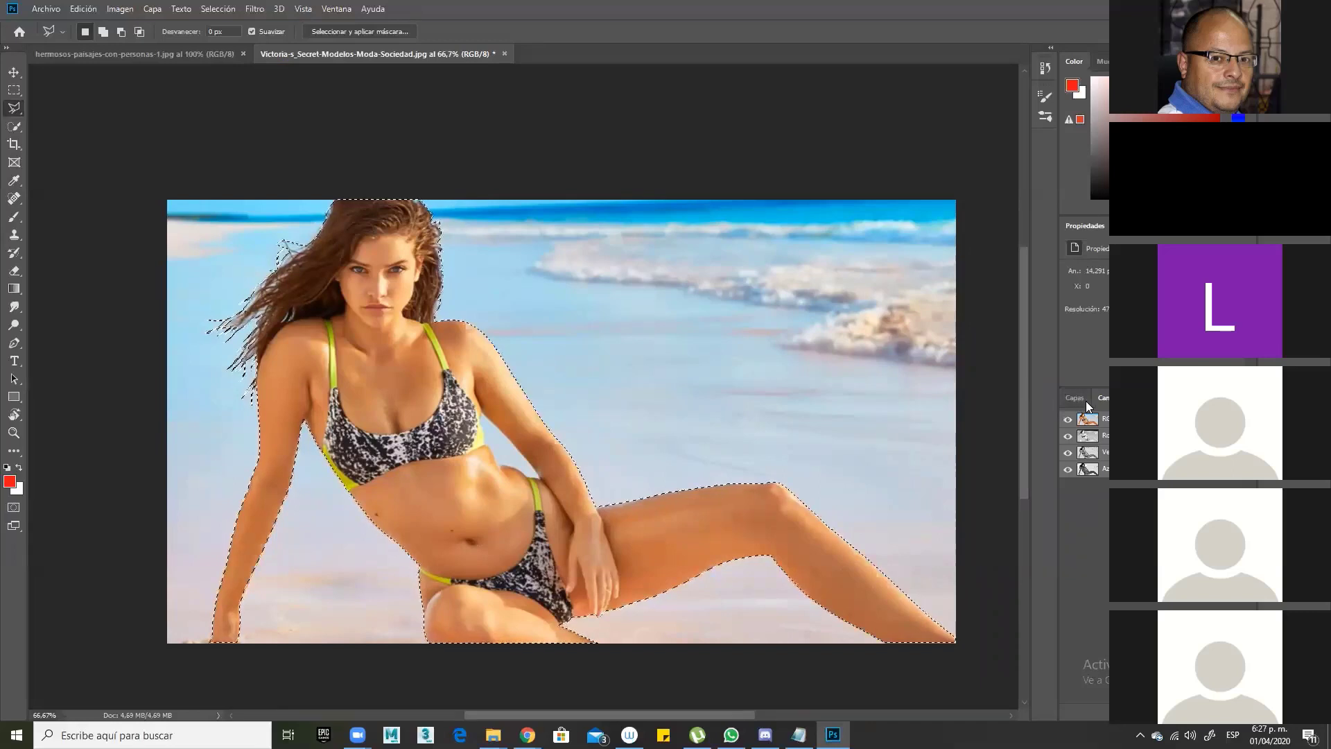
Step: Open and dismiss the Ventana menu, then switch between Canales and Capas, ending on Capas
click(335, 10)
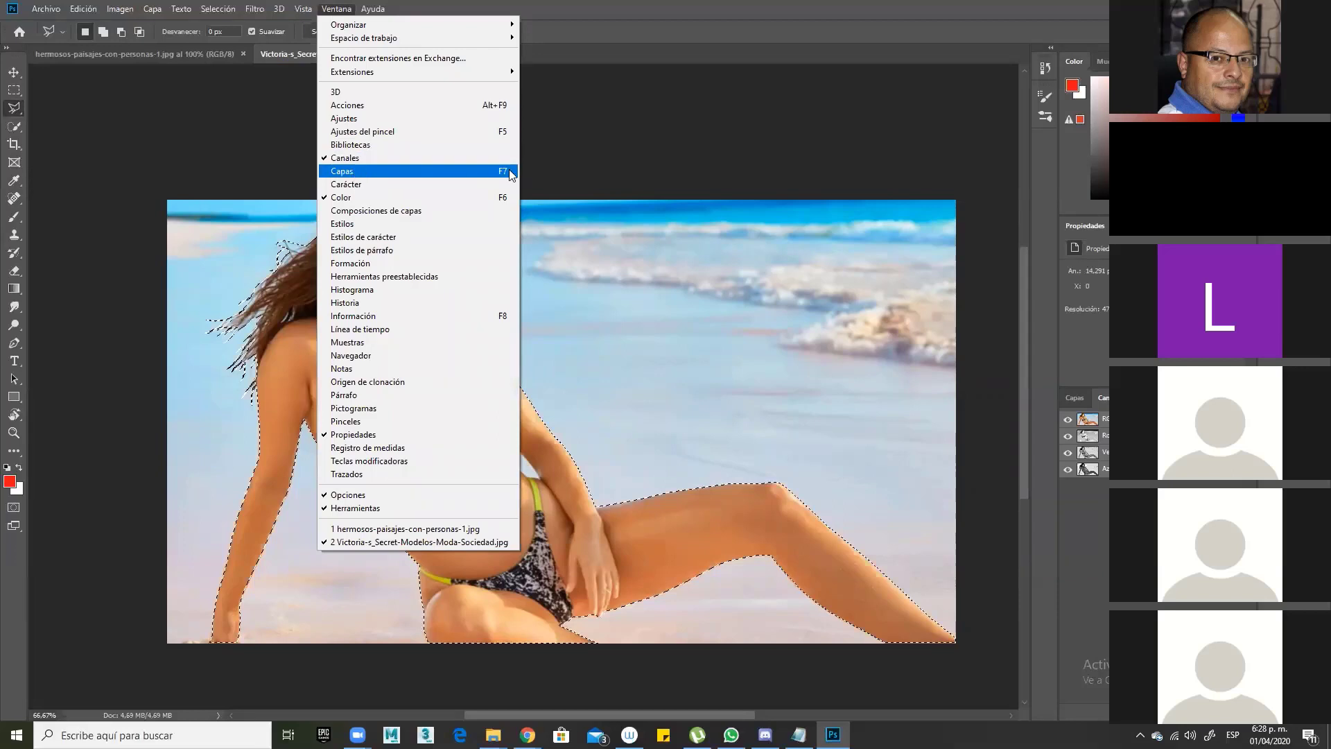
click(613, 9)
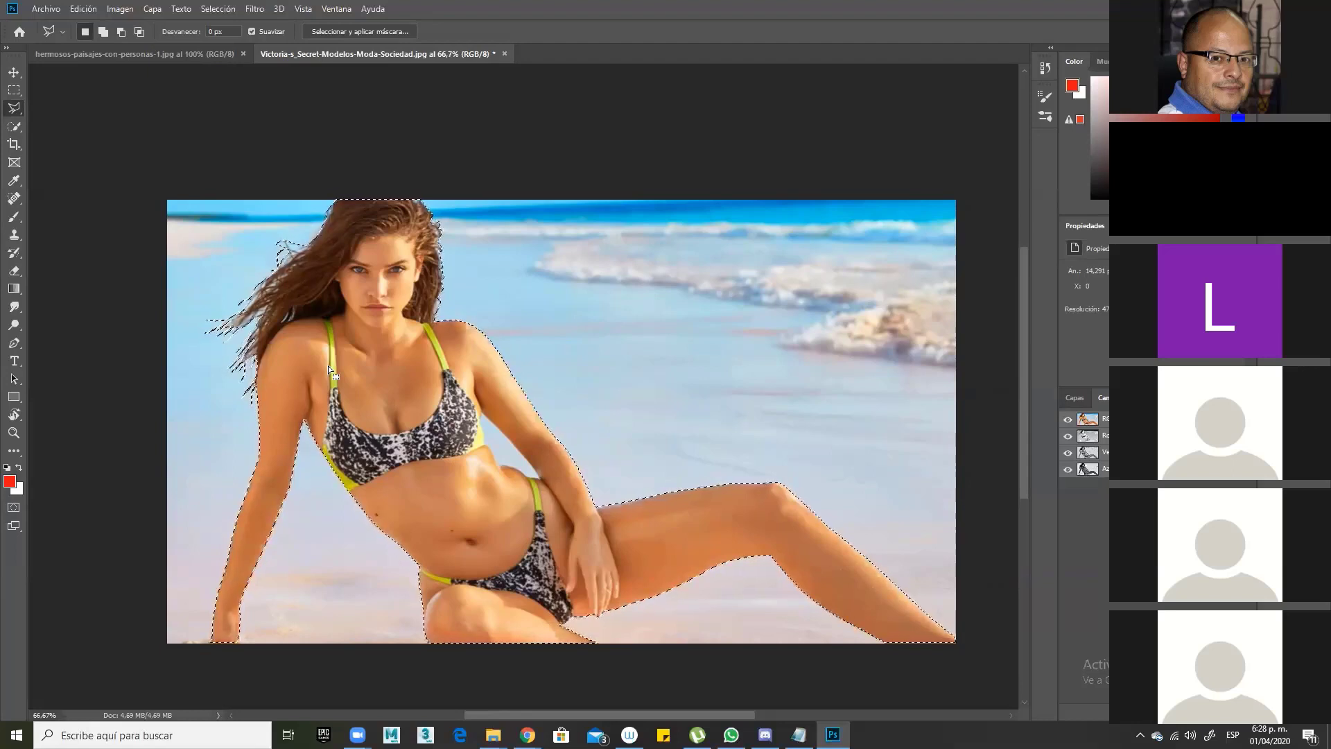
click(1075, 398)
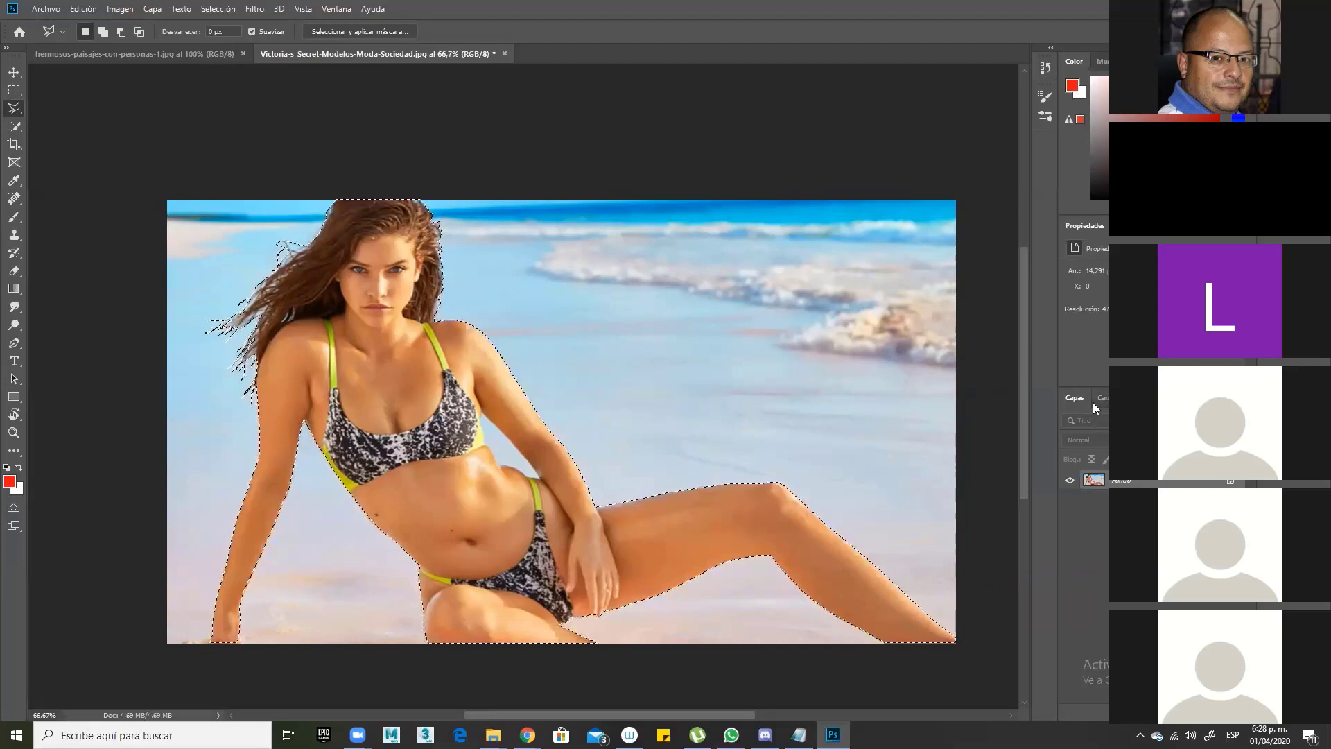
click(1103, 399)
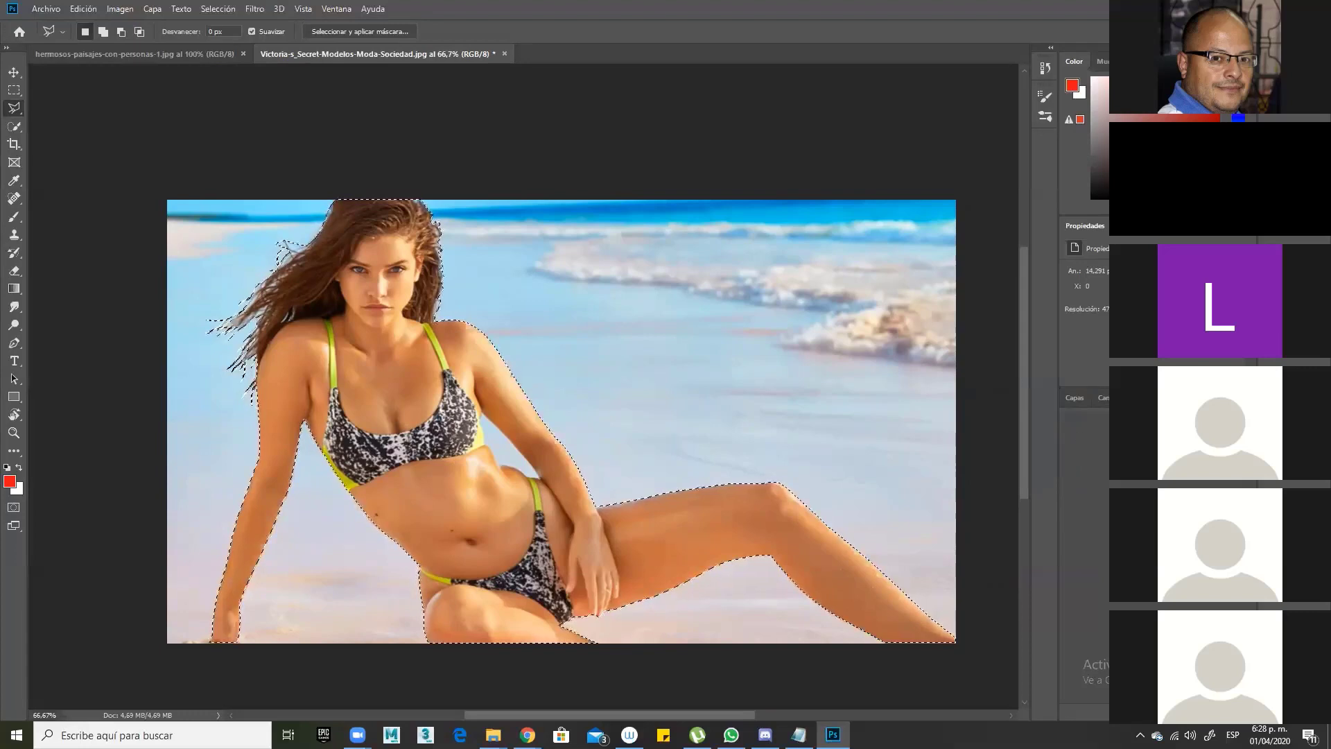
click(1073, 400)
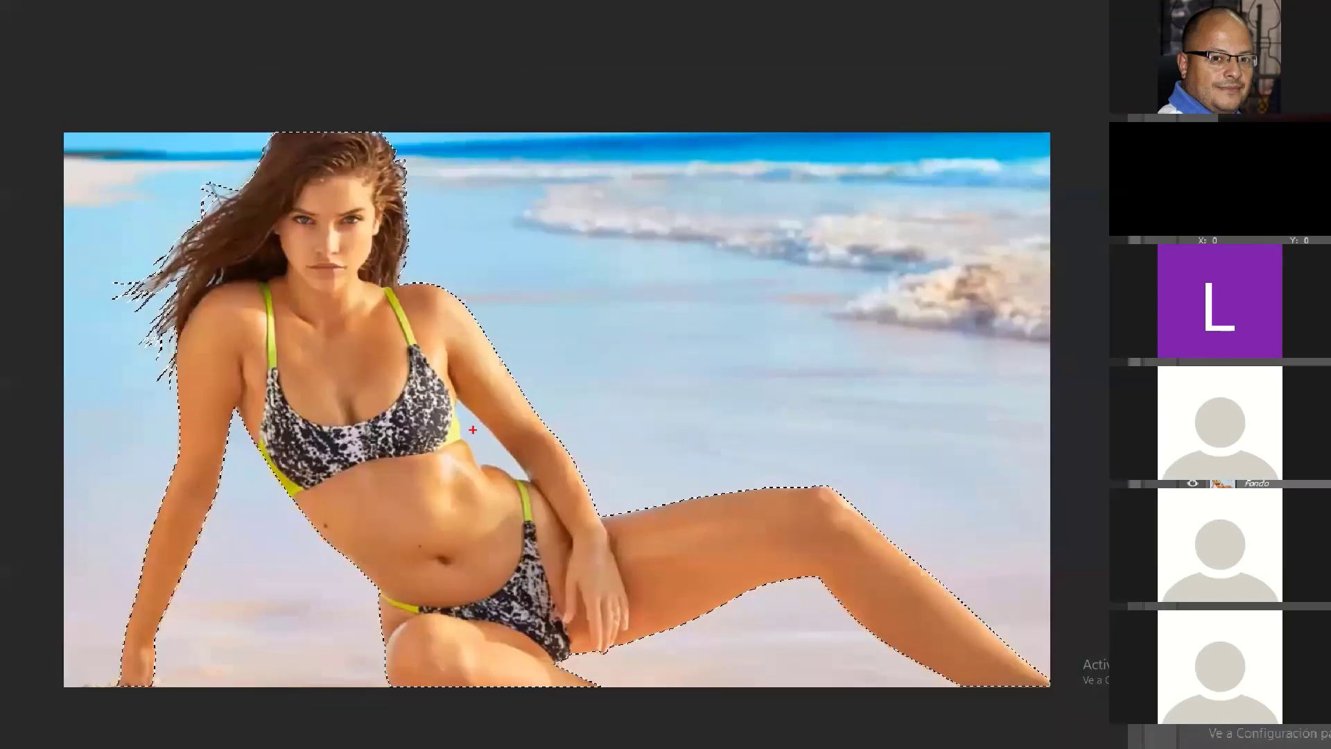
Step: Annotate the selection edge at the waist and switch to the Canales panel
mouse_move(466, 424)
mouse_down()
mouse_move(484, 457)
mouse_move(511, 468)
mouse_move(482, 434)
mouse_up()
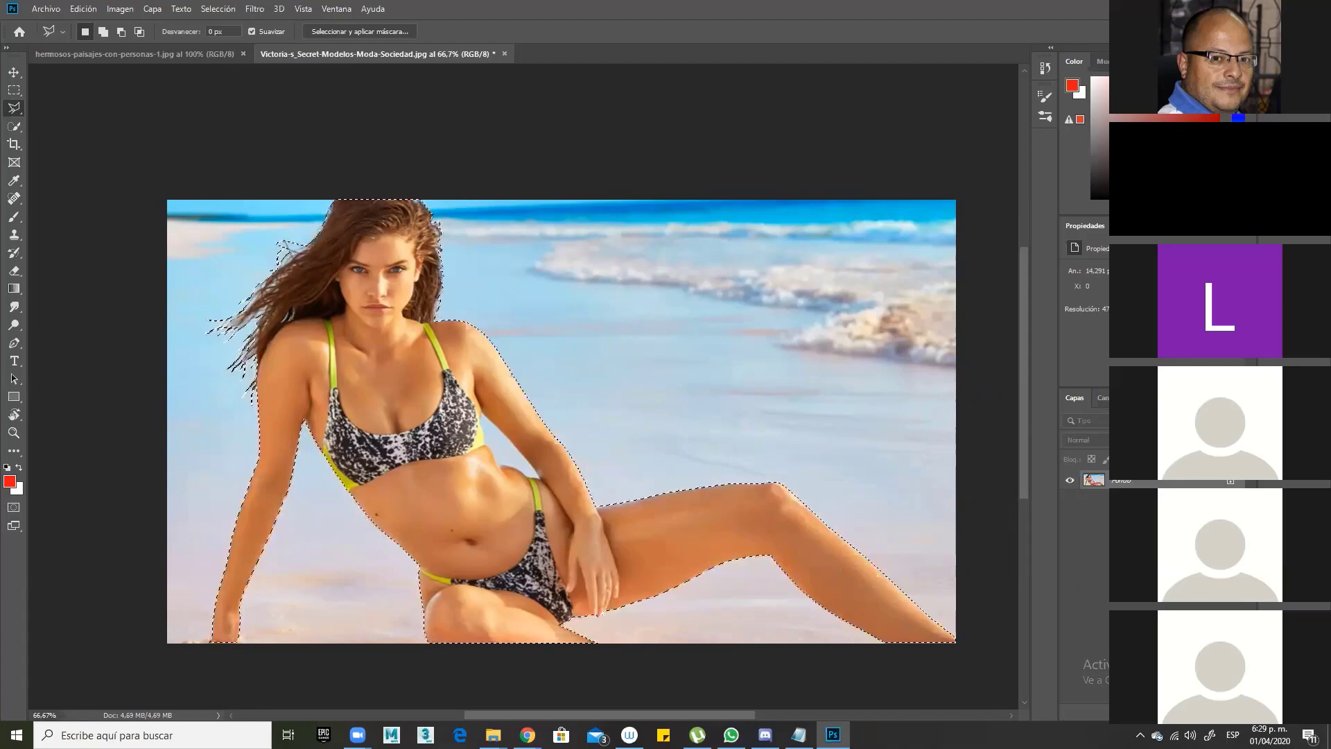
click(1101, 397)
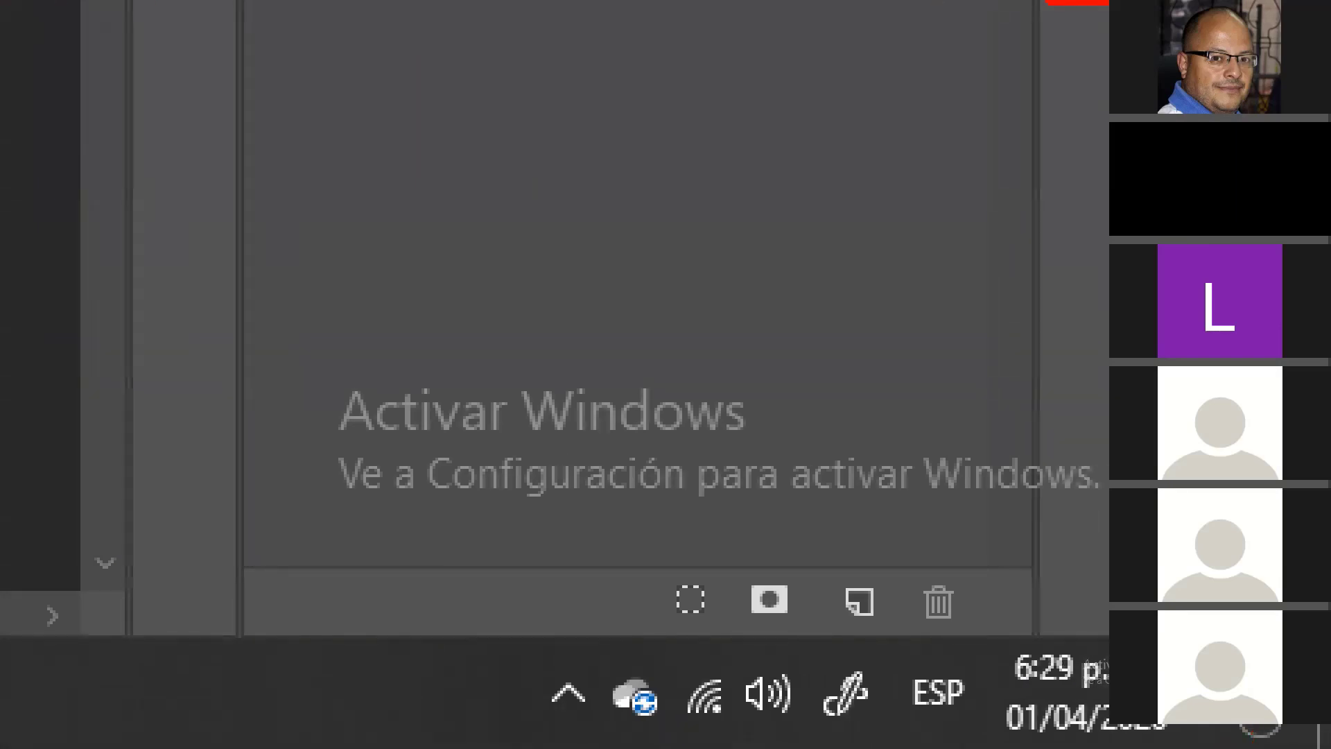
Step: Mark the delete, new channel and save-selection-as-channel buttons with boxes and red arrows
drag(971, 411, 942, 508)
drag(894, 641, 991, 559)
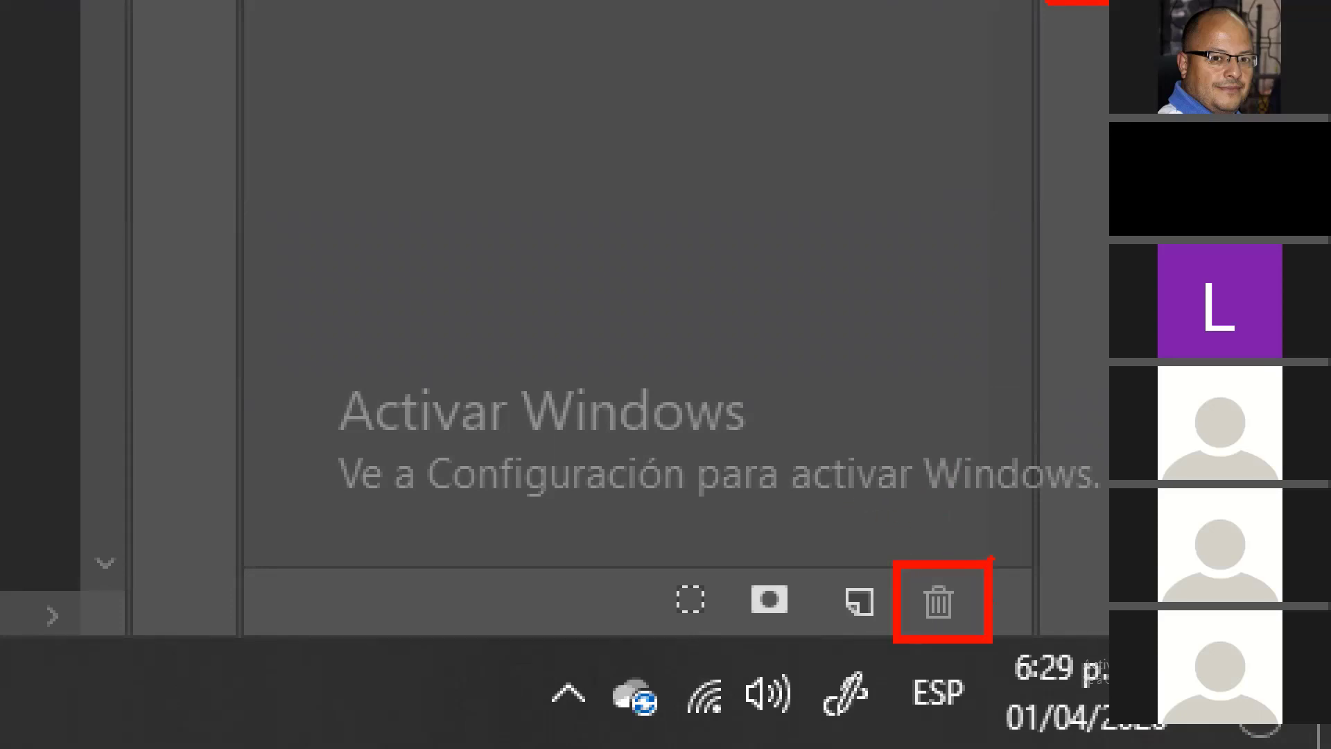
drag(1126, 357, 965, 581)
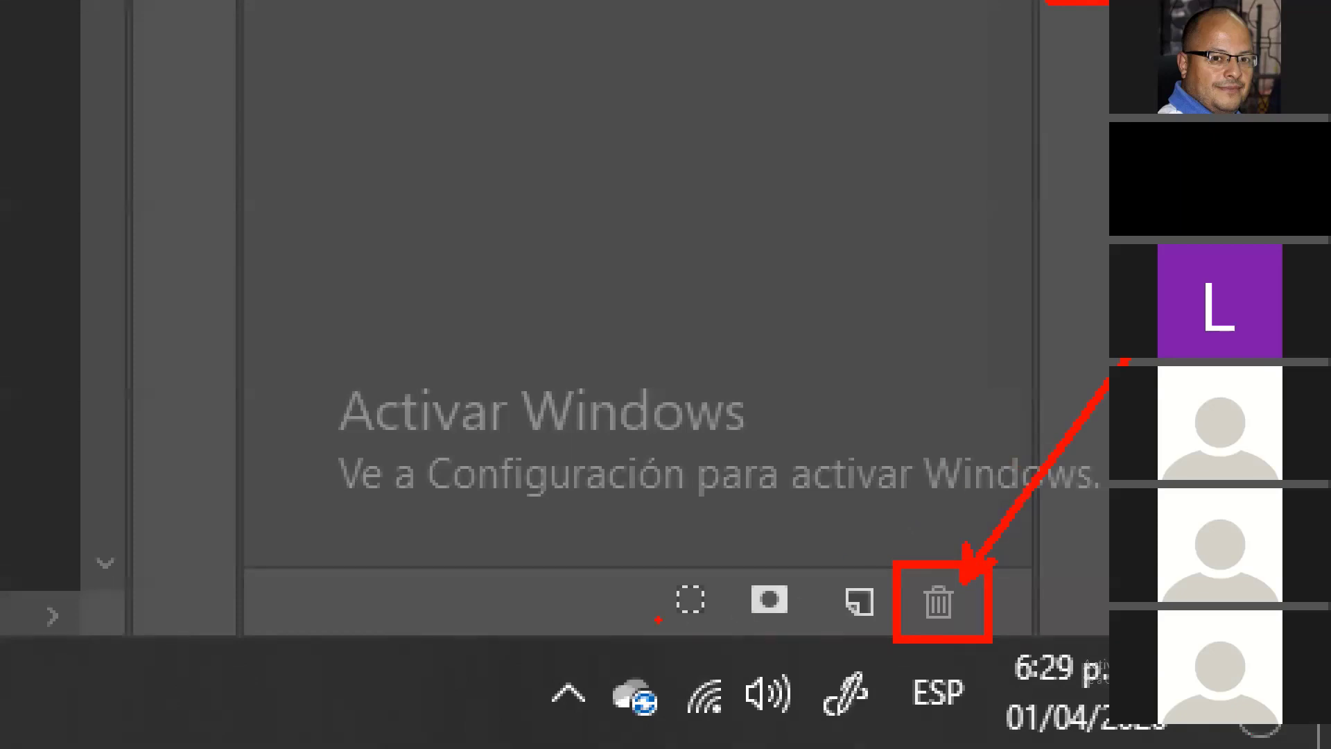
drag(860, 572, 903, 369)
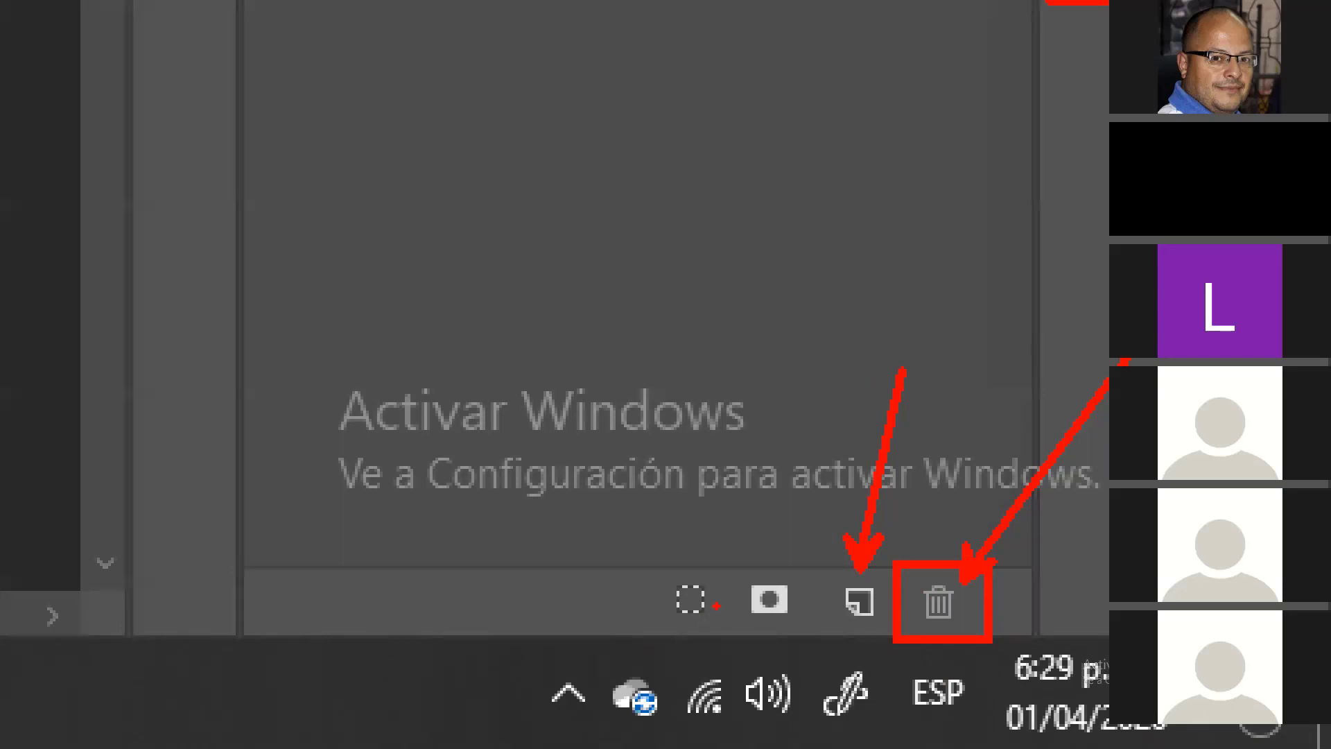
drag(725, 567, 818, 643)
drag(777, 565, 777, 300)
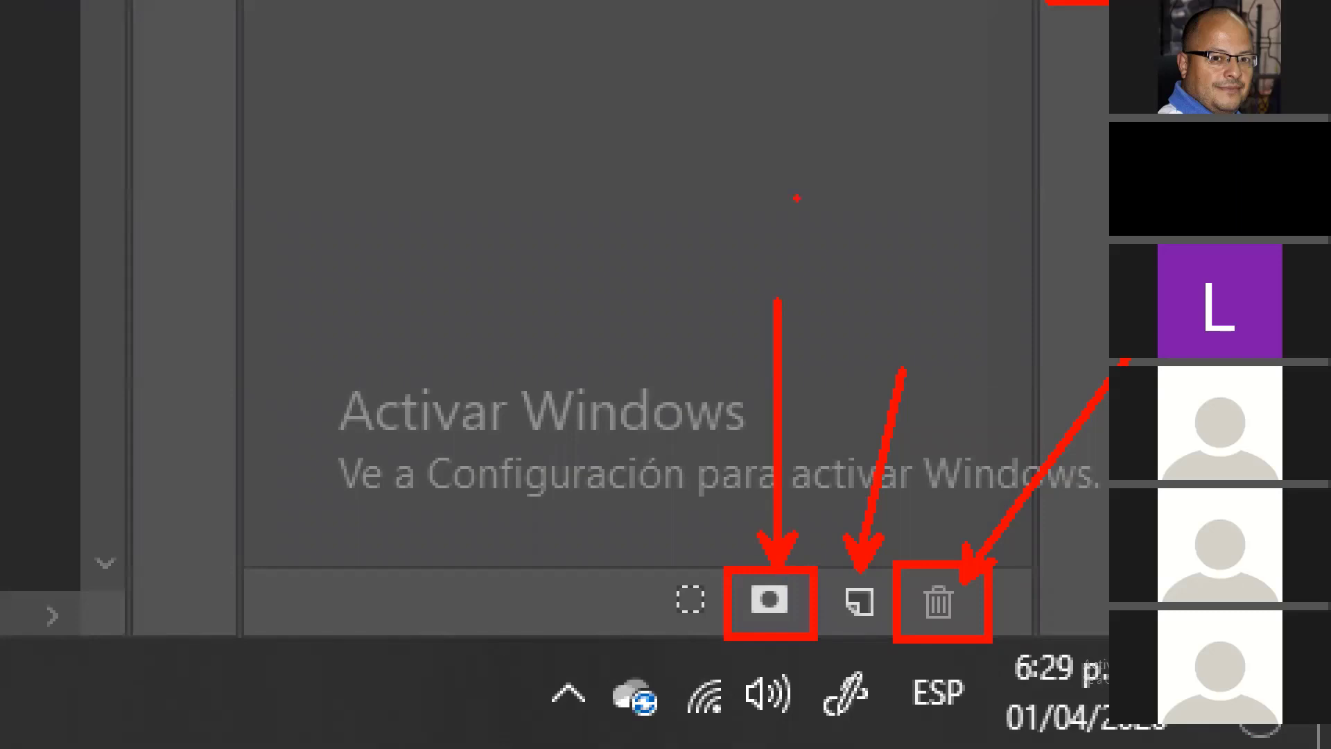
Step: Handwrite the word "alpha" on screen with the annotation pen
mouse_move(638, 167)
mouse_down()
mouse_move(602, 236)
mouse_move(640, 167)
mouse_move(669, 231)
mouse_up()
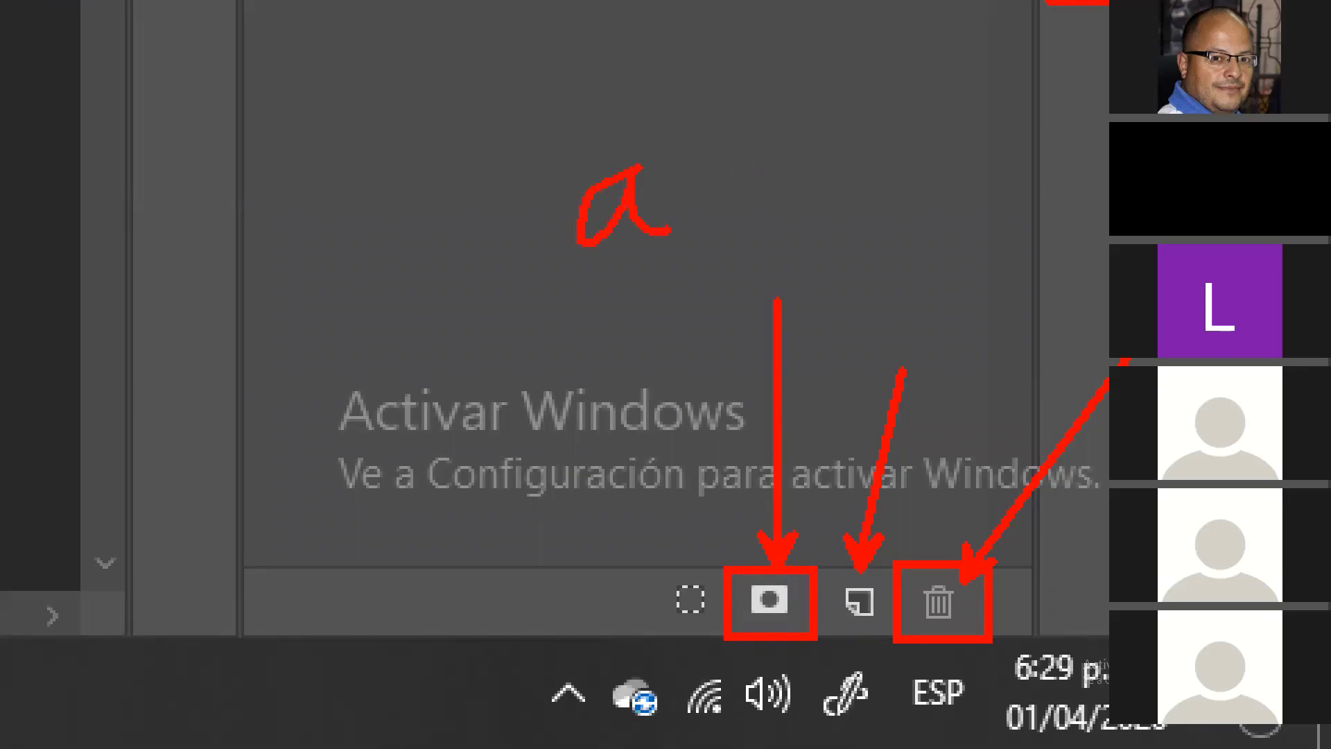
drag(646, 88, 693, 222)
drag(702, 164, 733, 275)
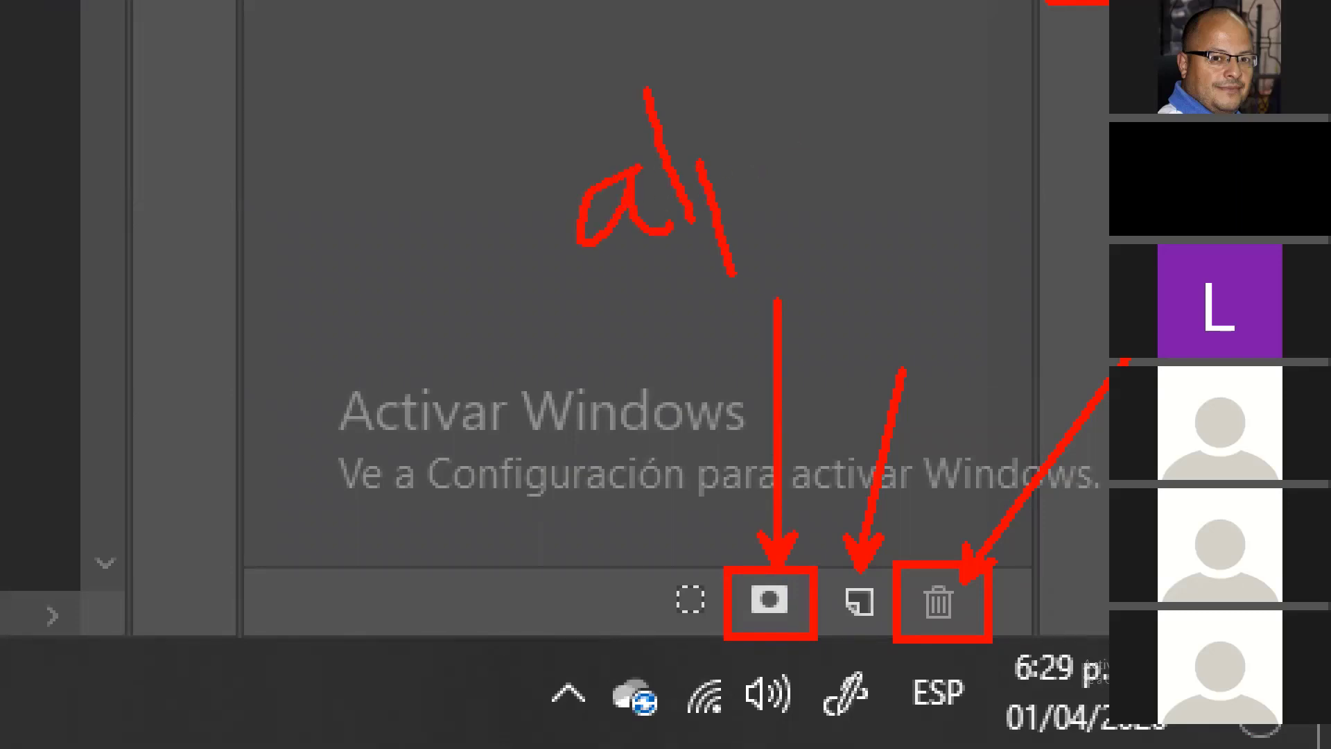
mouse_move(703, 156)
mouse_down()
mouse_move(754, 195)
mouse_move(716, 205)
mouse_up()
click(766, 93)
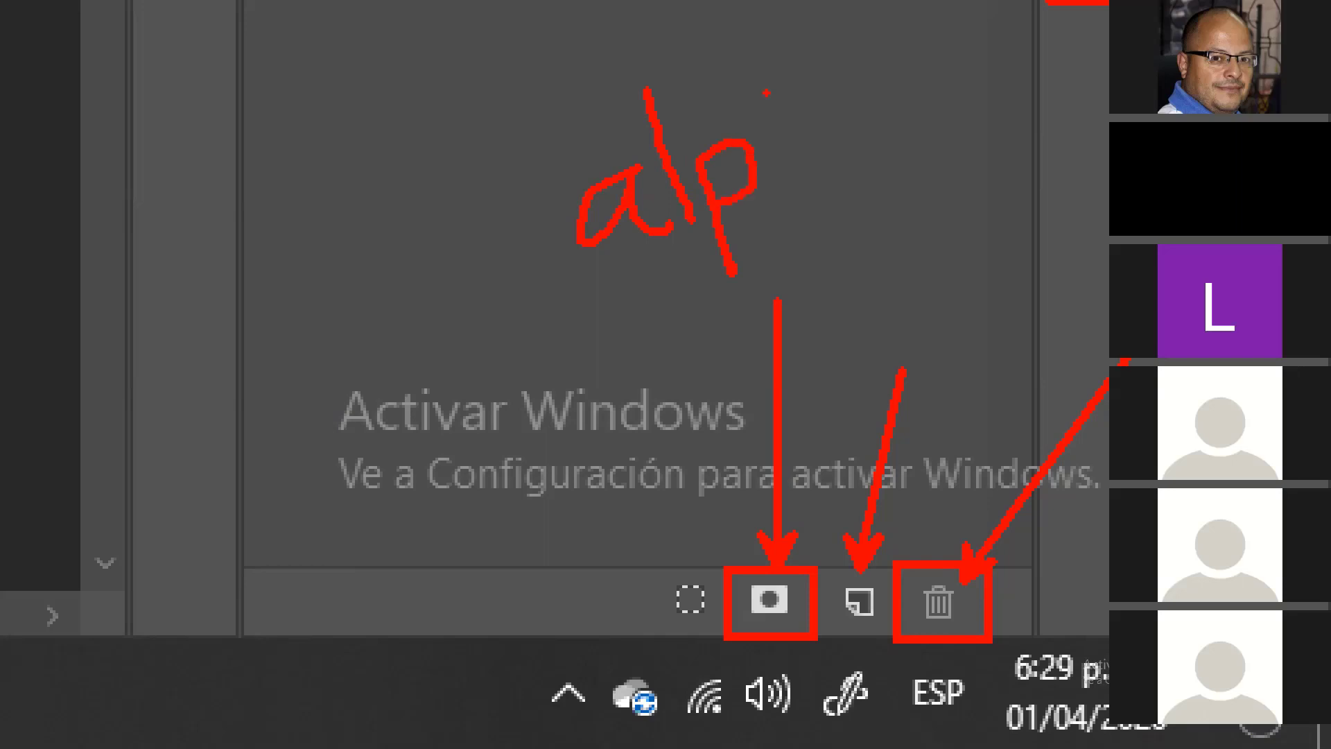
drag(741, 51, 794, 179)
mouse_move(789, 127)
mouse_down()
mouse_move(795, 179)
mouse_move(802, 109)
mouse_move(846, 160)
mouse_up()
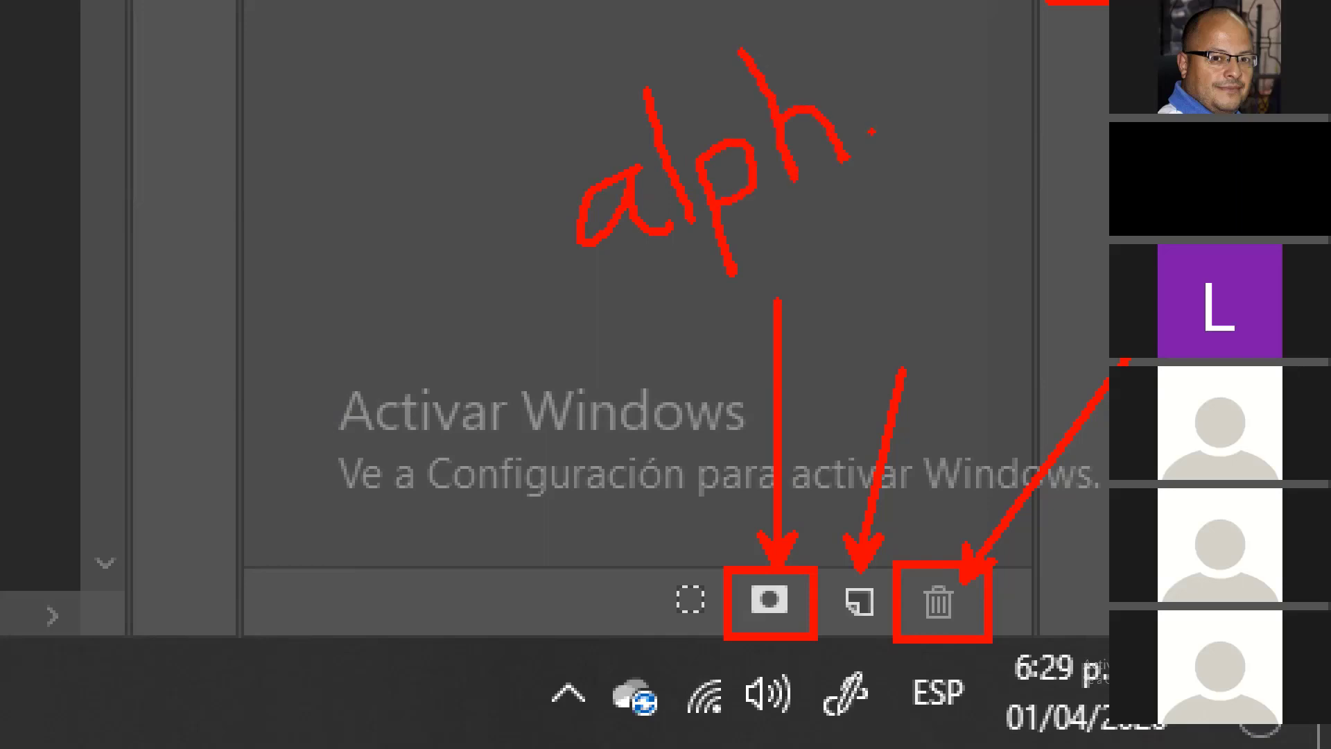
mouse_move(902, 88)
mouse_down()
mouse_move(891, 148)
mouse_move(903, 88)
mouse_move(978, 113)
mouse_up()
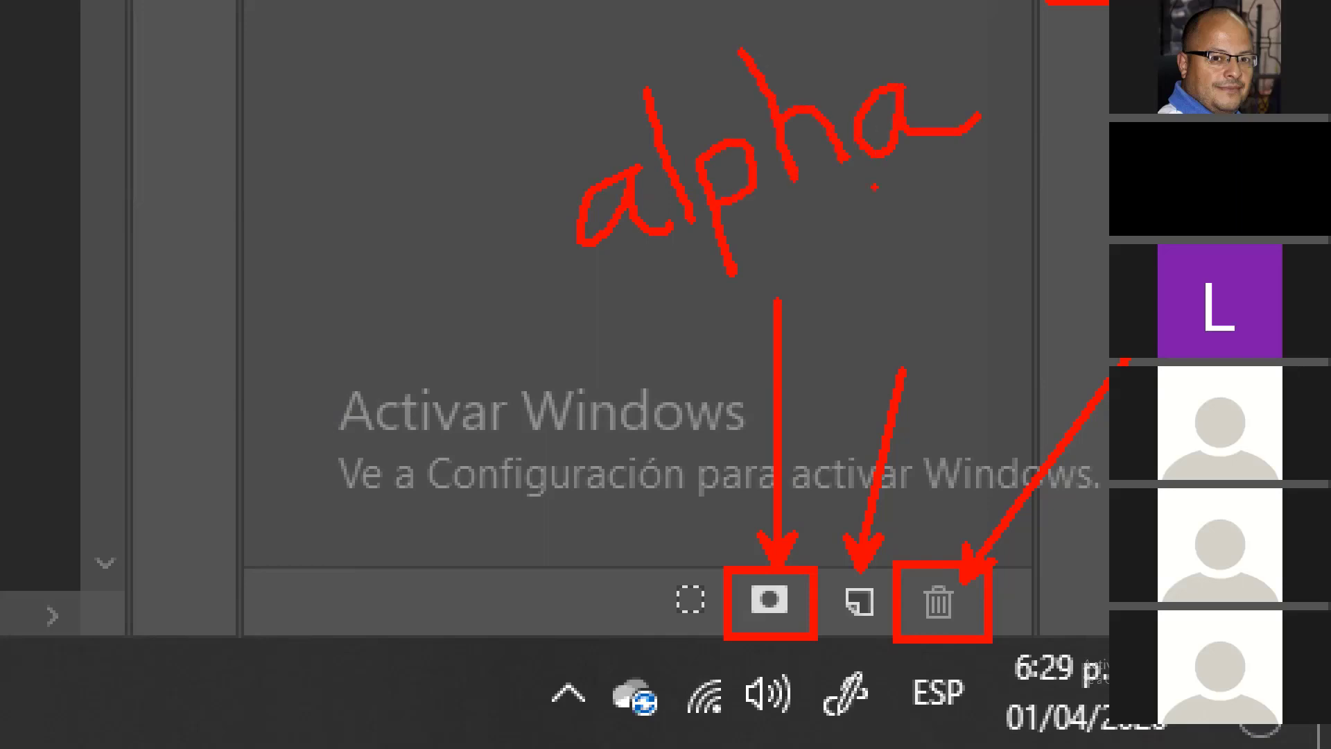
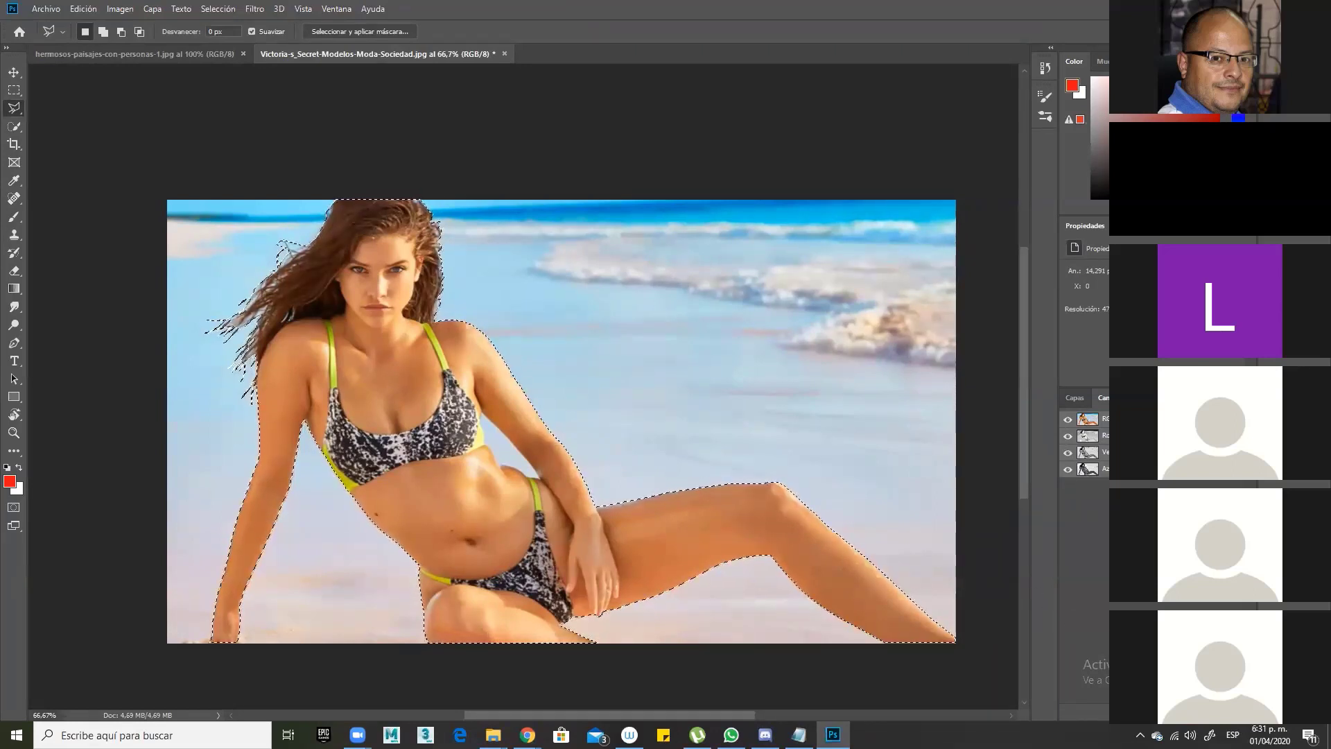
Step: Save the model selection as channel Alfa 1 and view its white-on-black silhouette
click(1137, 712)
click(1087, 485)
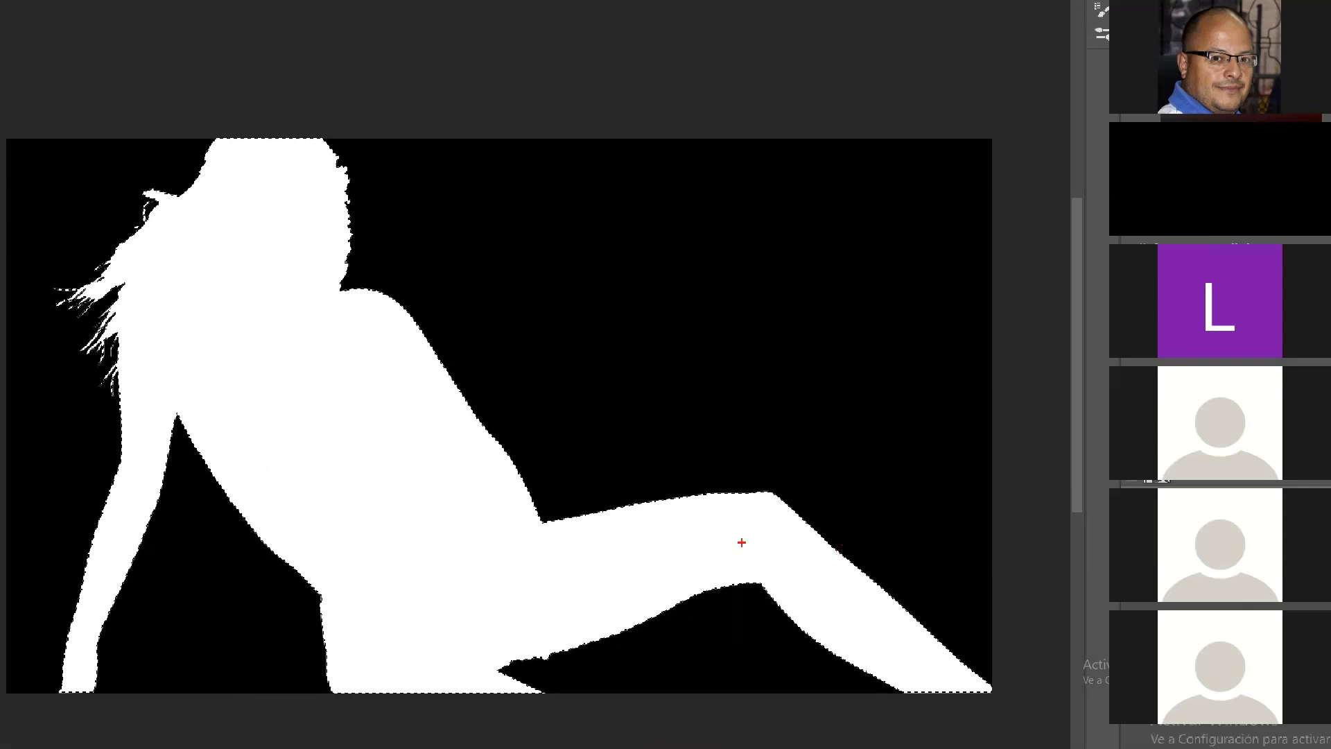
mouse_move(644, 543)
mouse_down()
mouse_move(665, 567)
mouse_move(653, 541)
mouse_up()
mouse_move(605, 331)
mouse_down()
mouse_move(663, 376)
mouse_move(624, 381)
mouse_up()
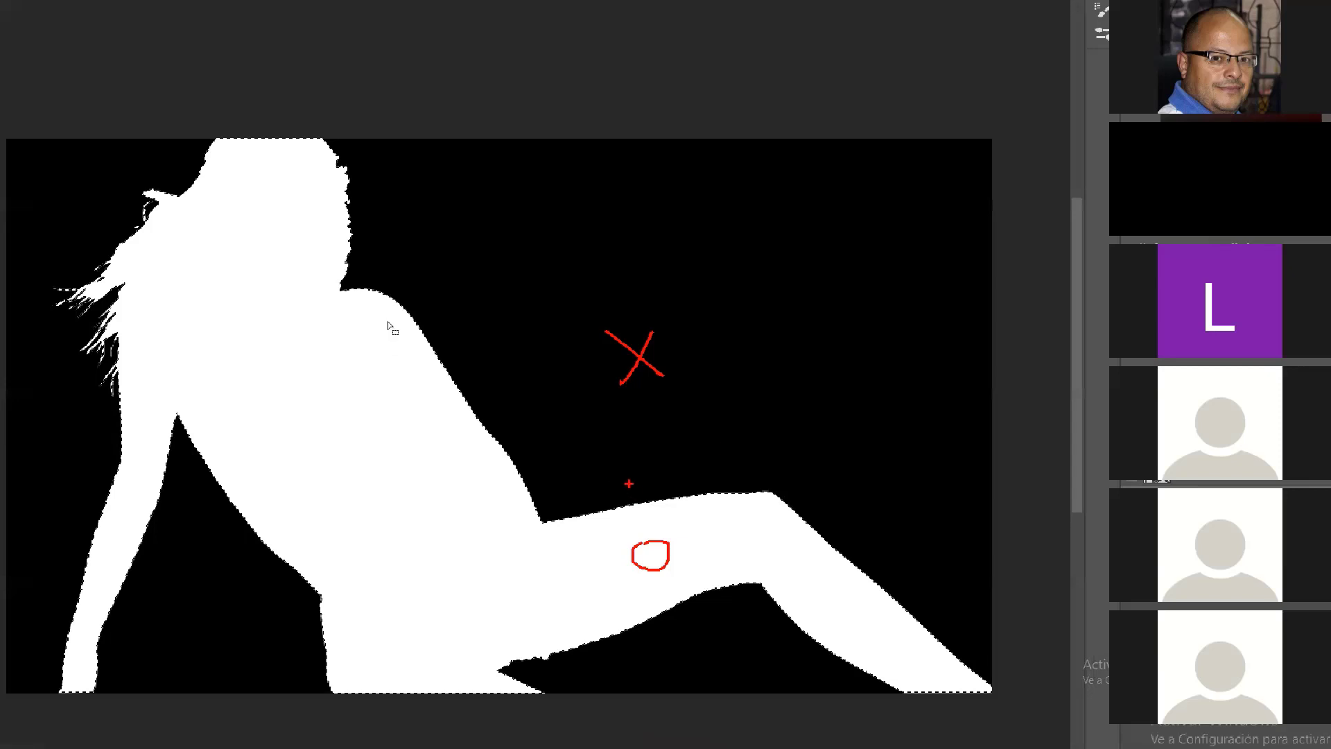
key(Escape)
click(120, 10)
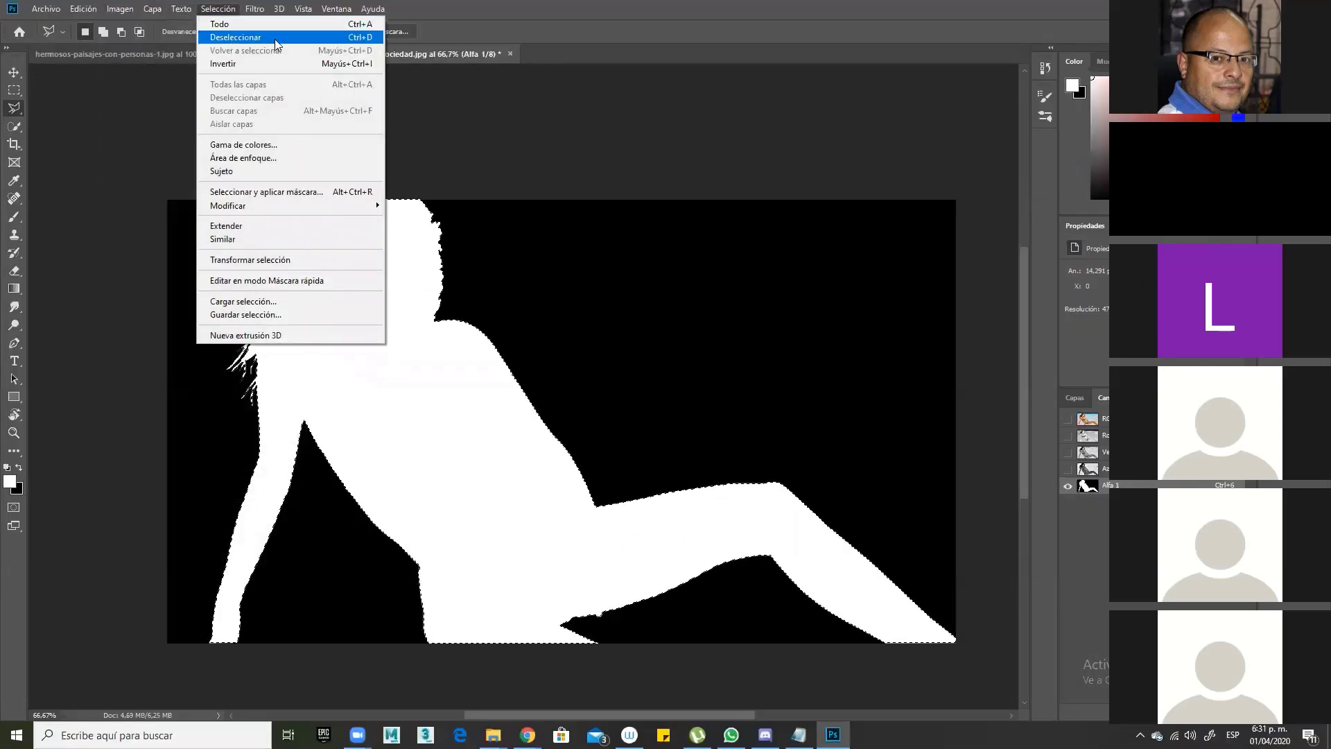
Step: Deselect everything and cancel the stray lasso points placed on the thigh
click(325, 42)
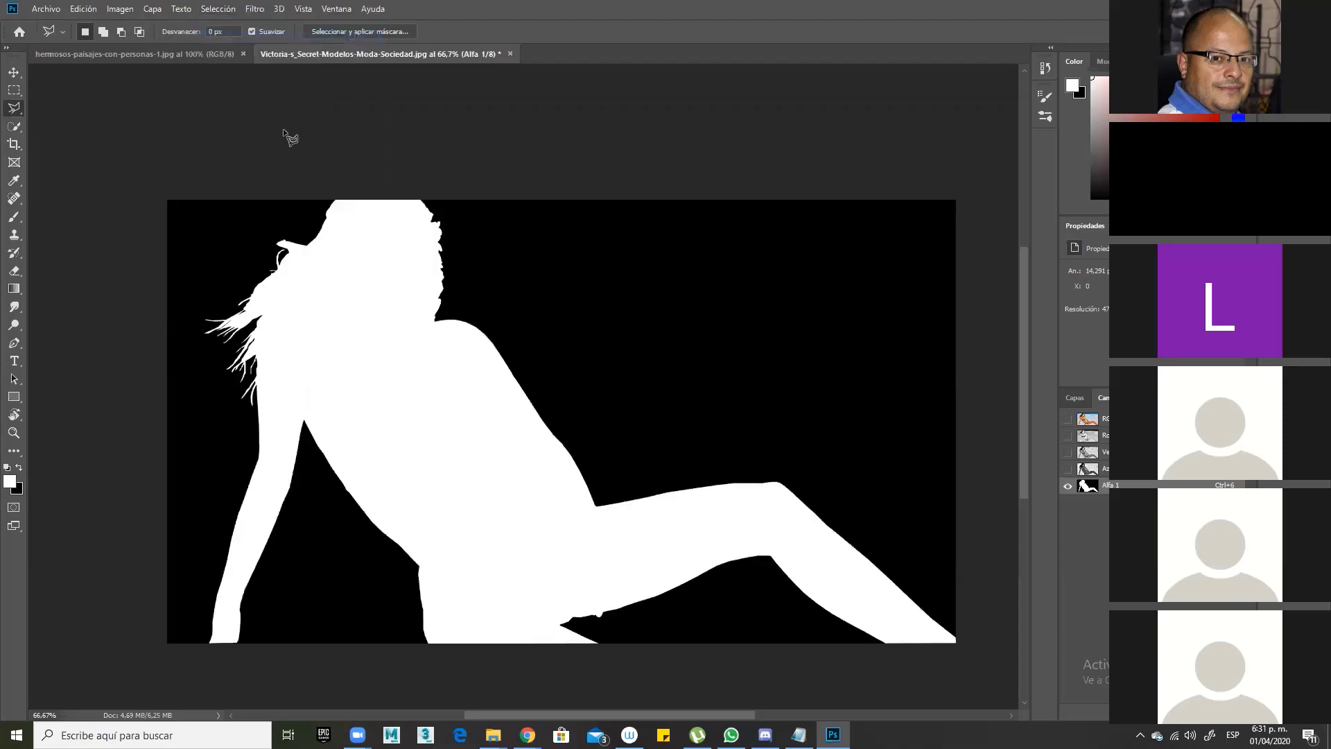
click(1074, 398)
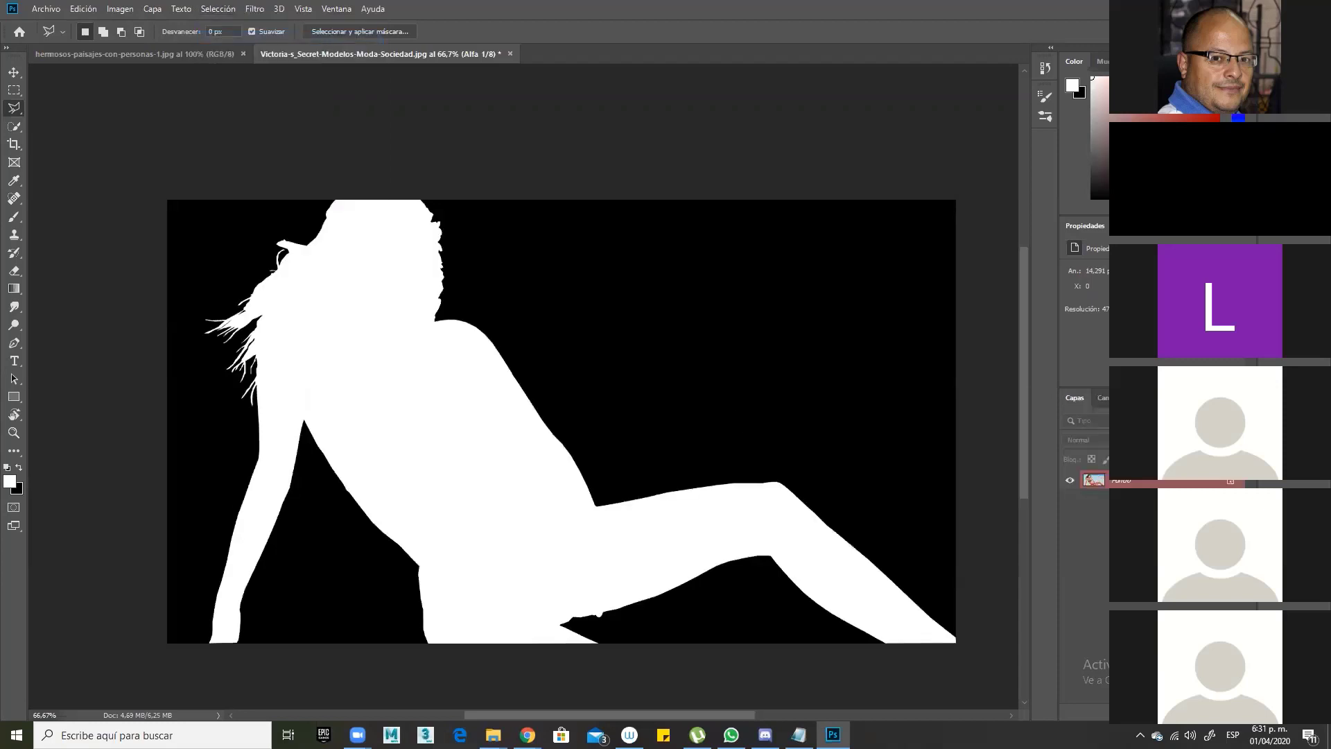
click(1102, 398)
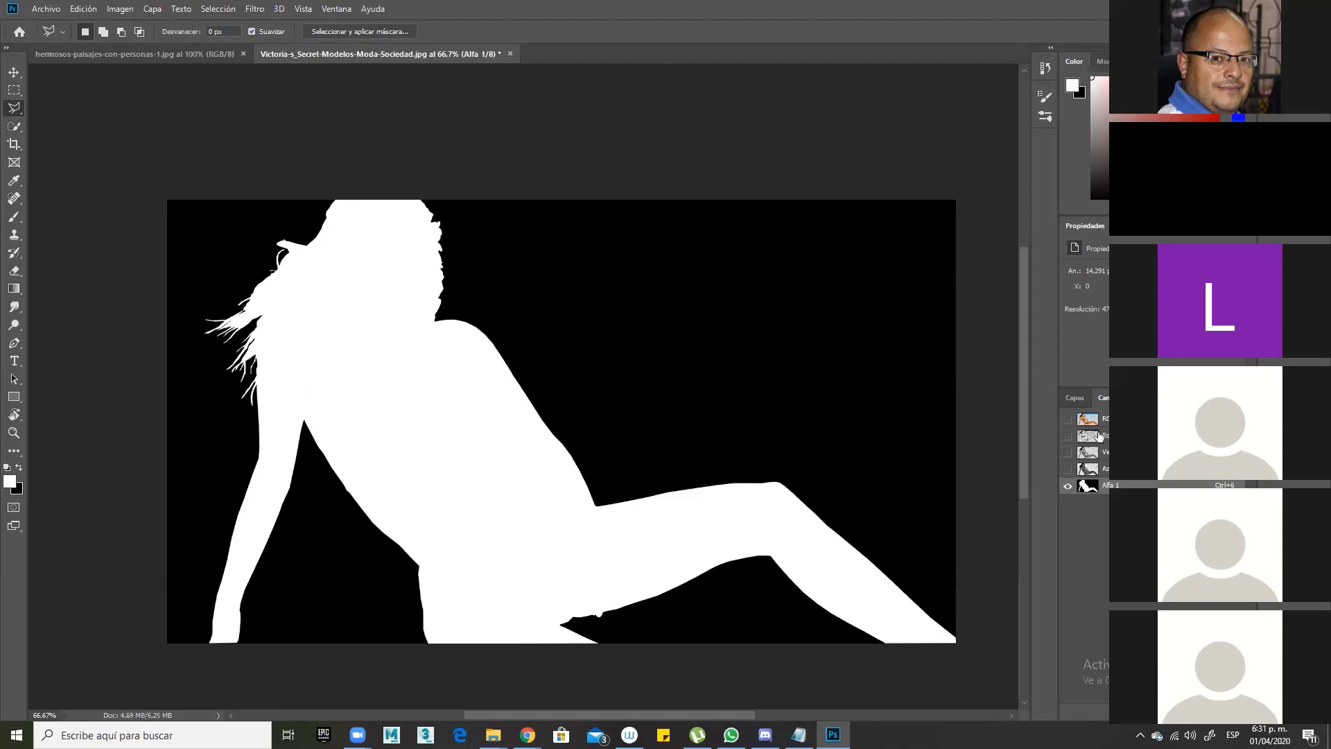
click(1074, 400)
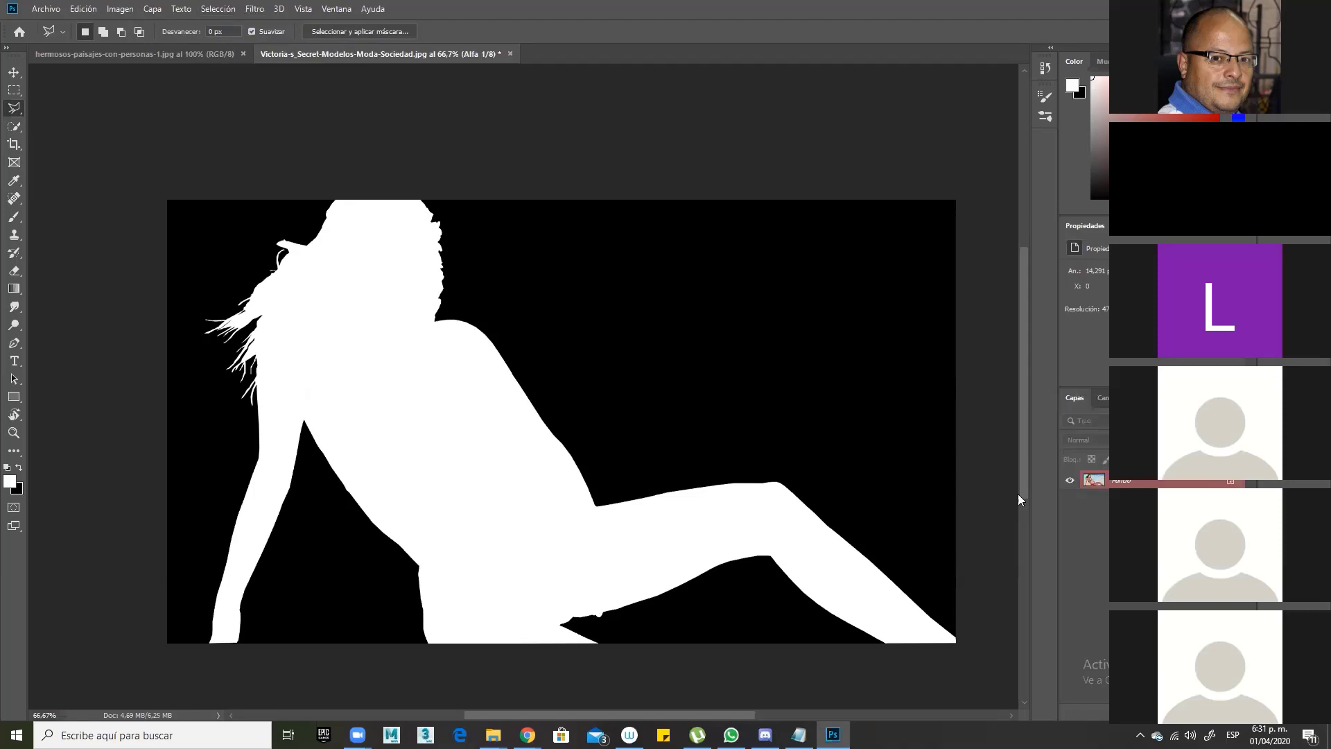
click(652, 525)
click(696, 556)
key(Escape)
Step: Switch to the Move tool and return to the full-colour RGB channel
click(11, 75)
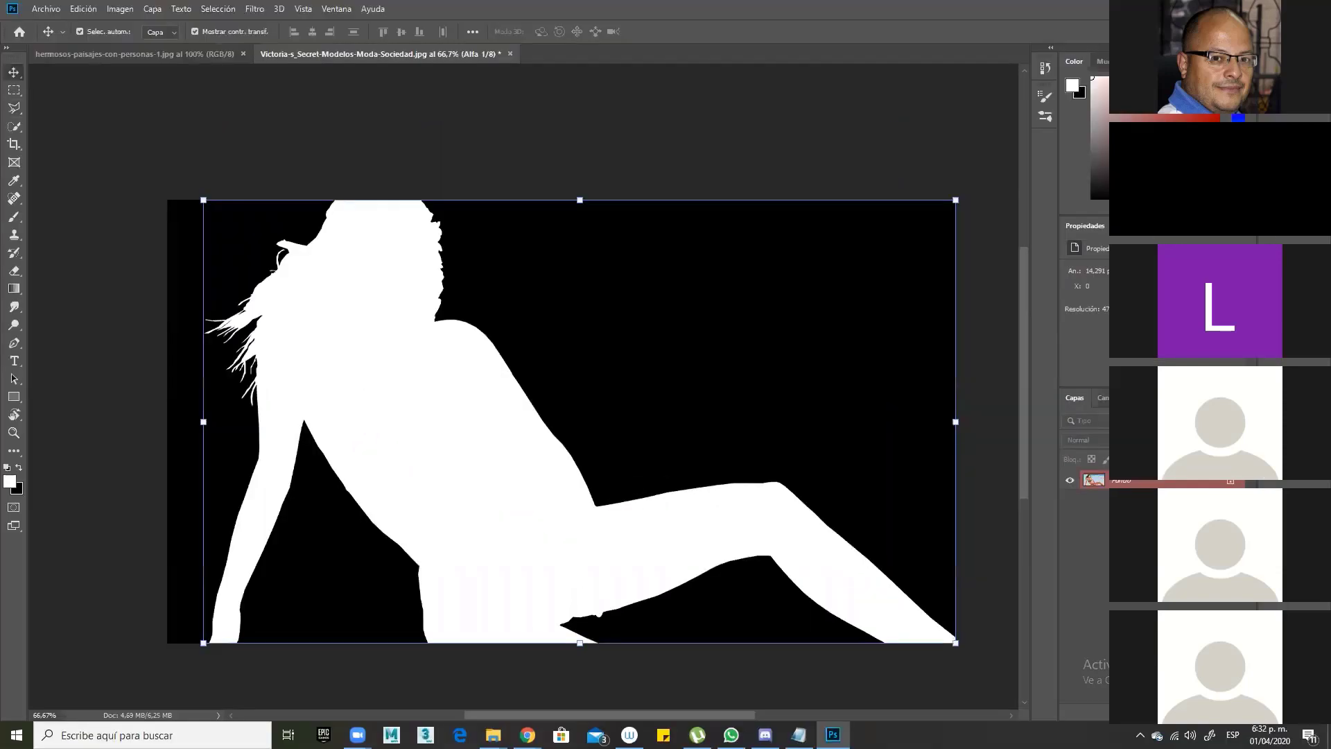
click(1085, 374)
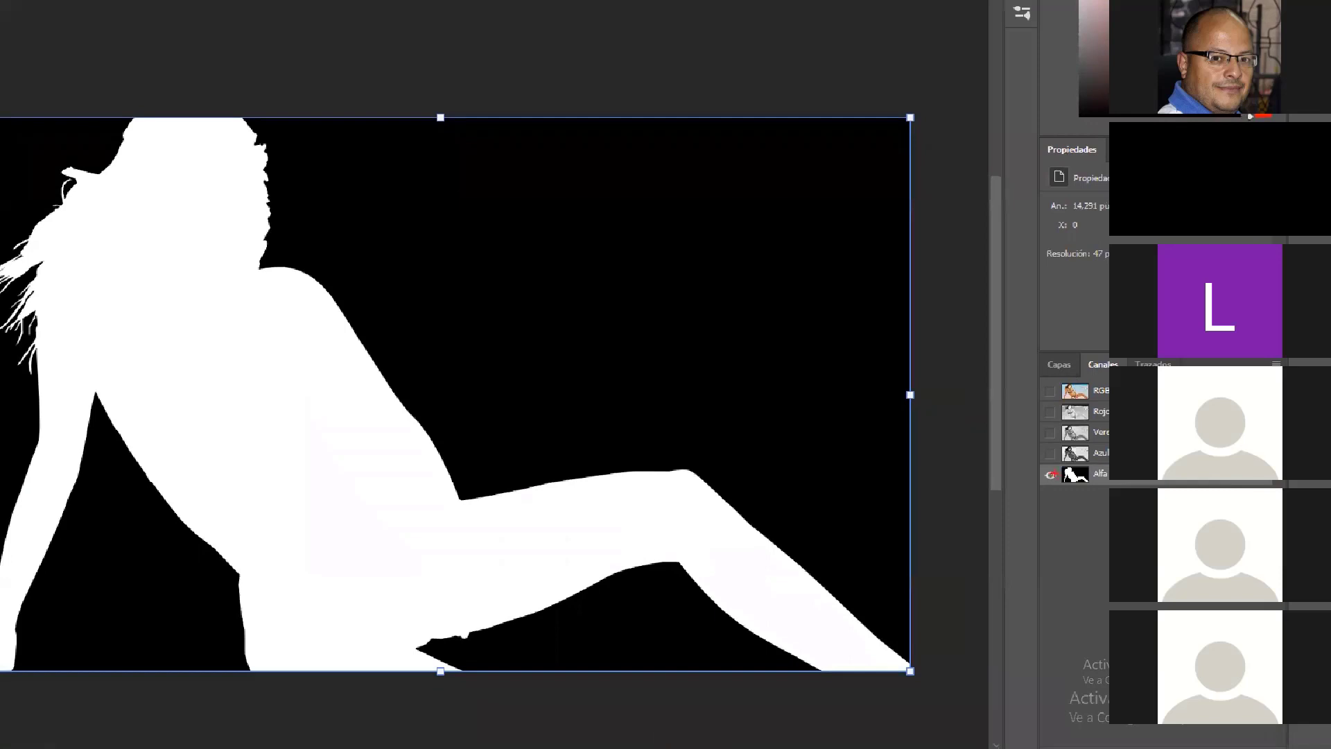
mouse_move(1035, 460)
mouse_down()
mouse_move(1150, 491)
mouse_move(1278, 489)
mouse_up()
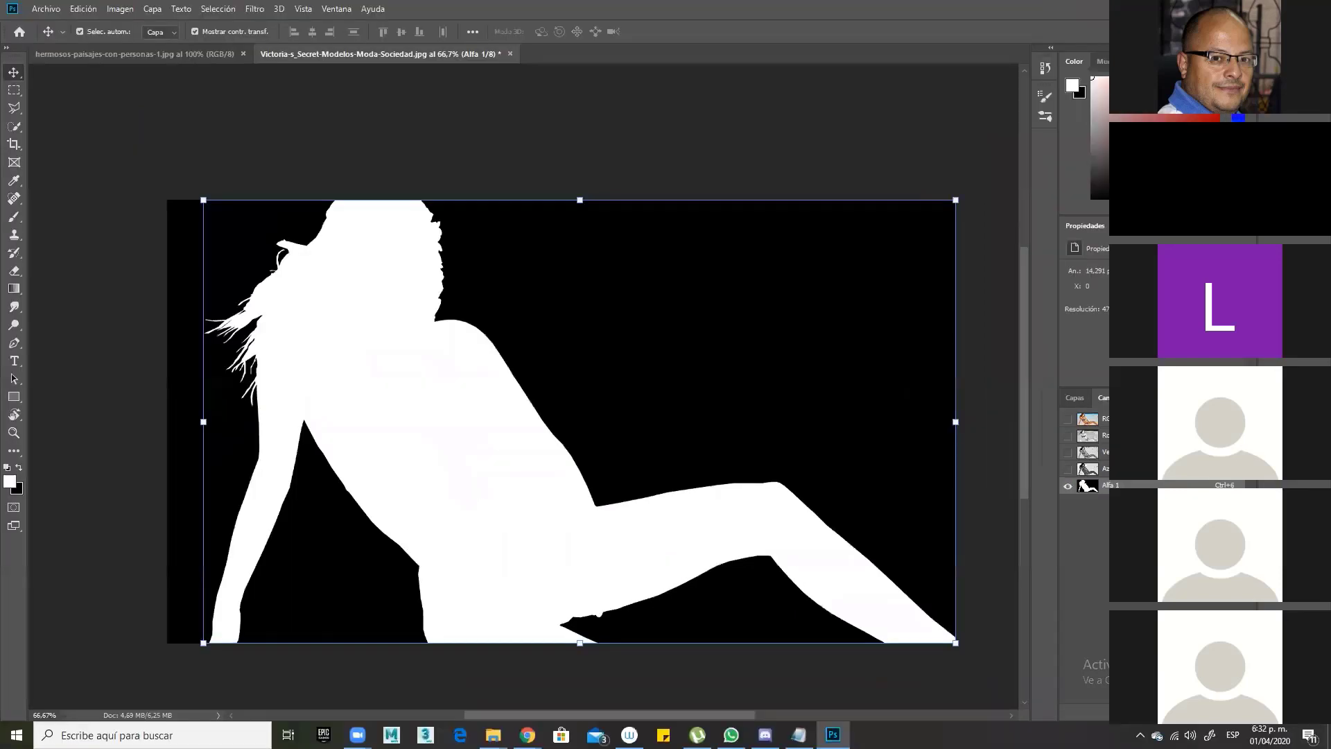
click(1101, 418)
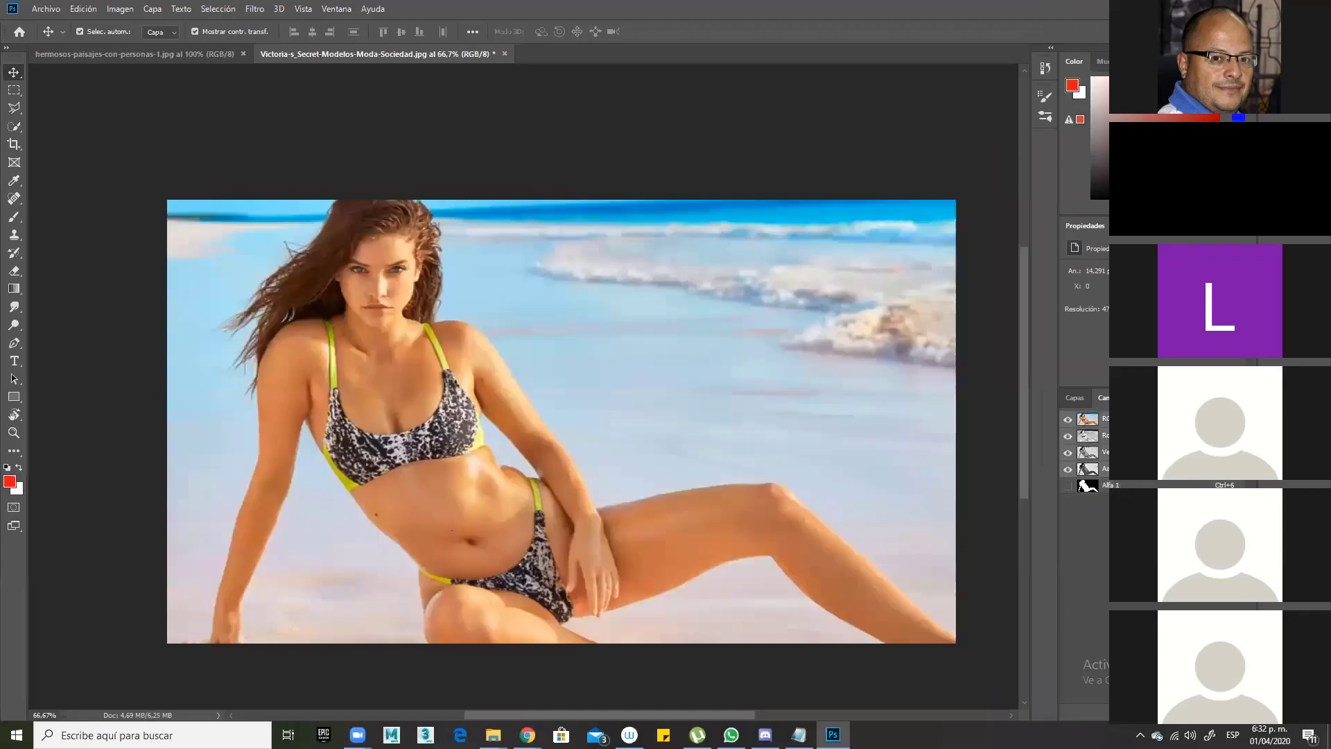
Step: Load the Alfa 1 channel as a selection of the woman, then return to RGB
click(1080, 400)
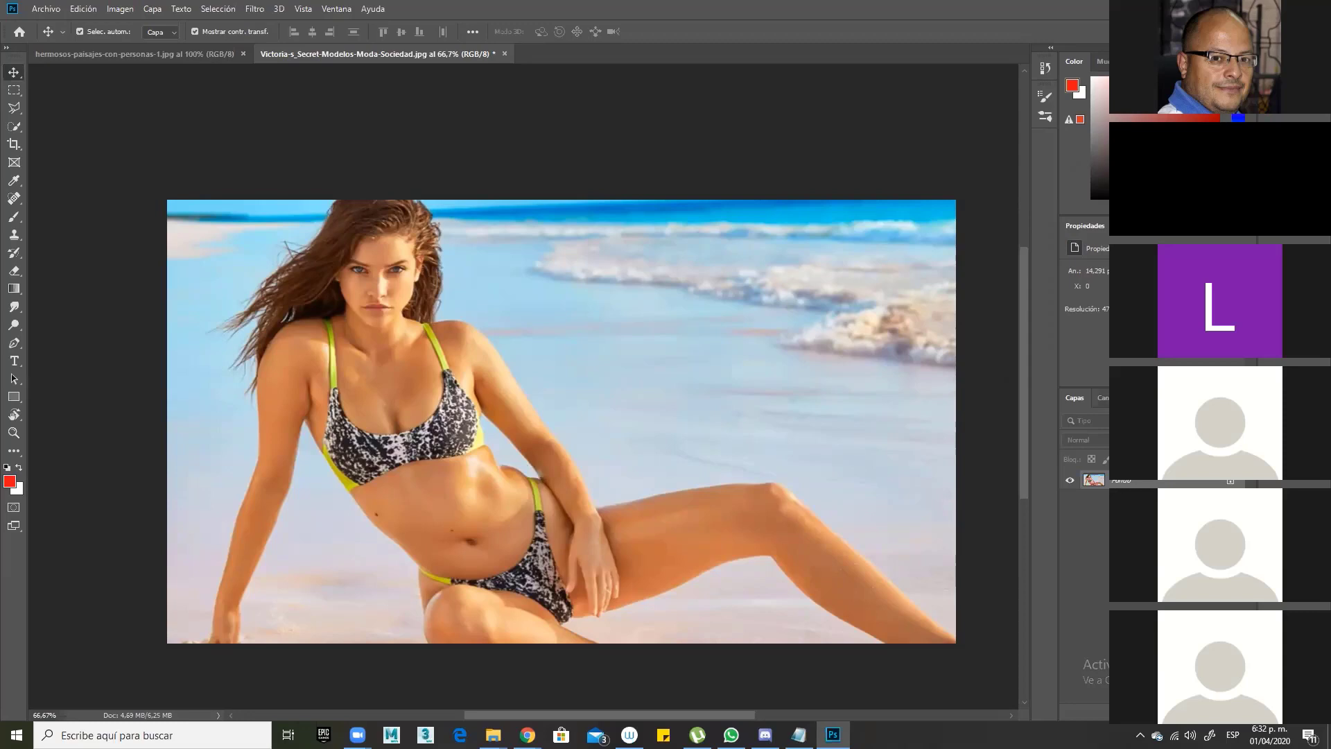
click(1102, 397)
click(1087, 484)
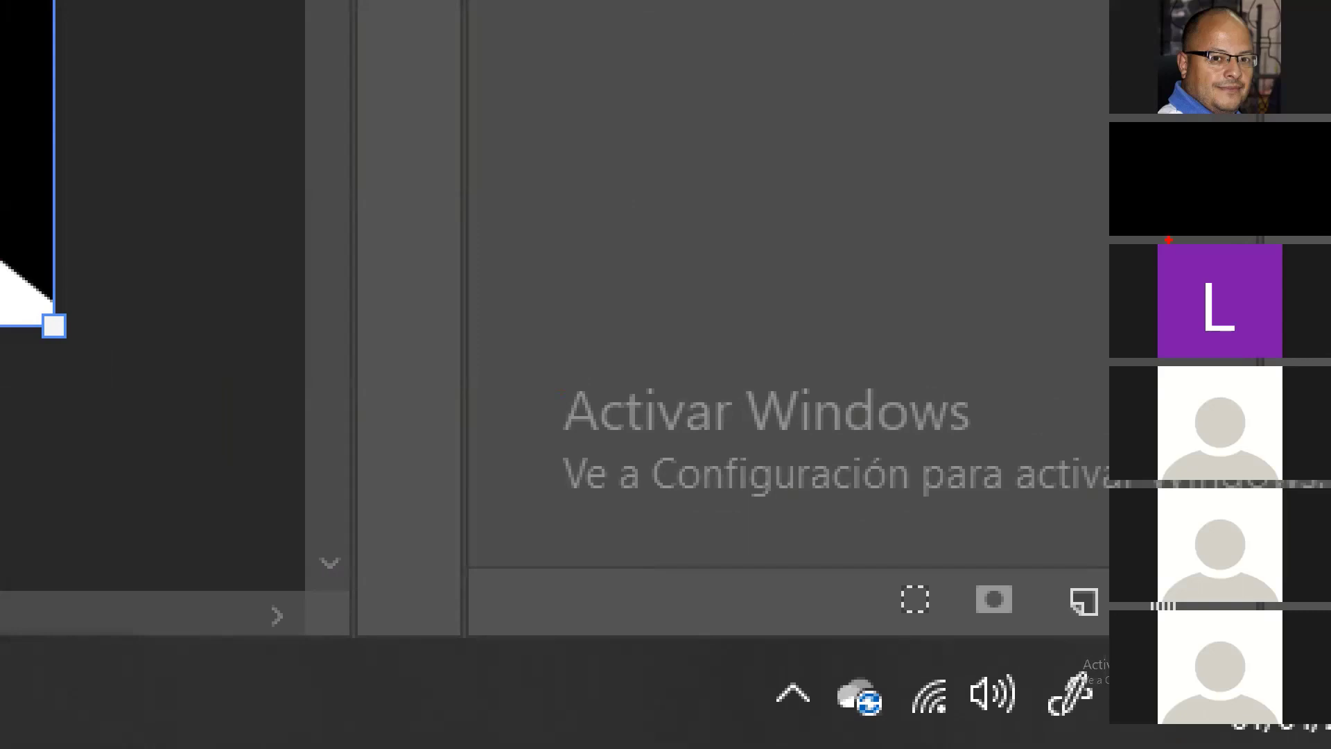
drag(460, 236, 551, 337)
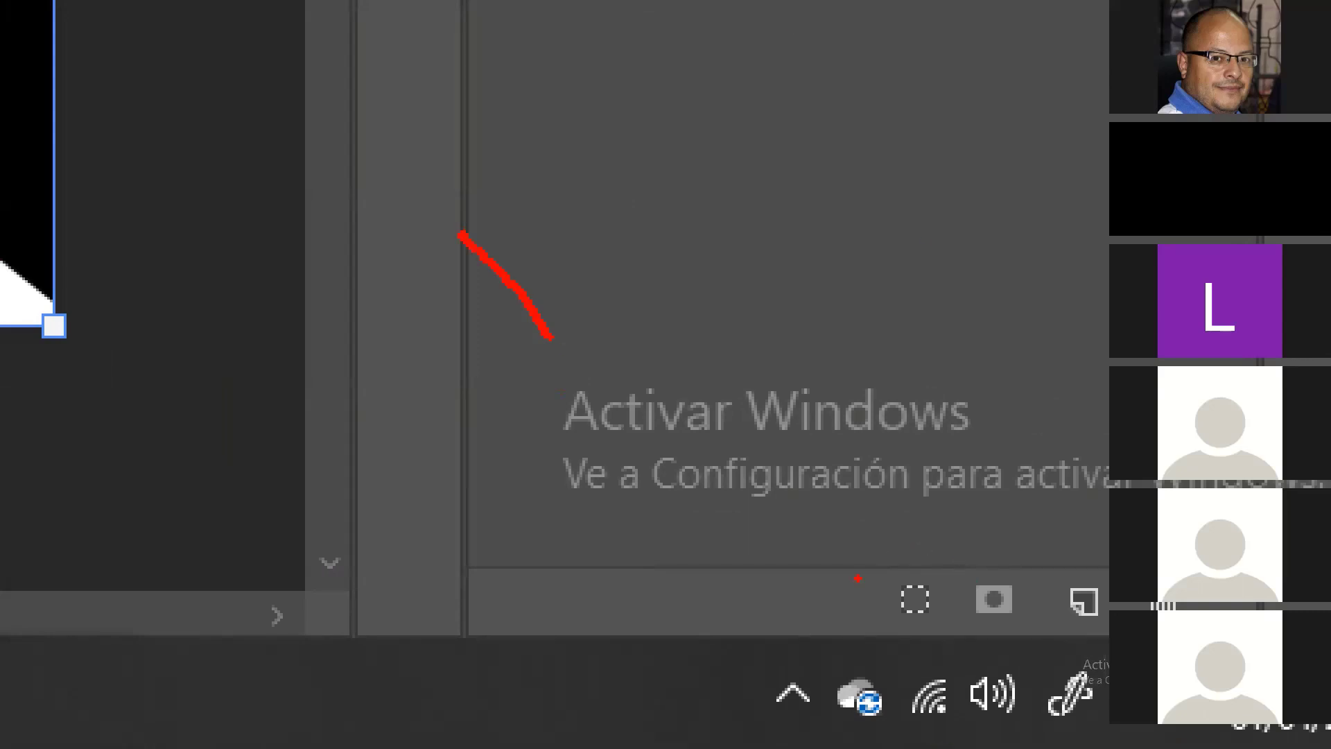
drag(858, 567, 955, 638)
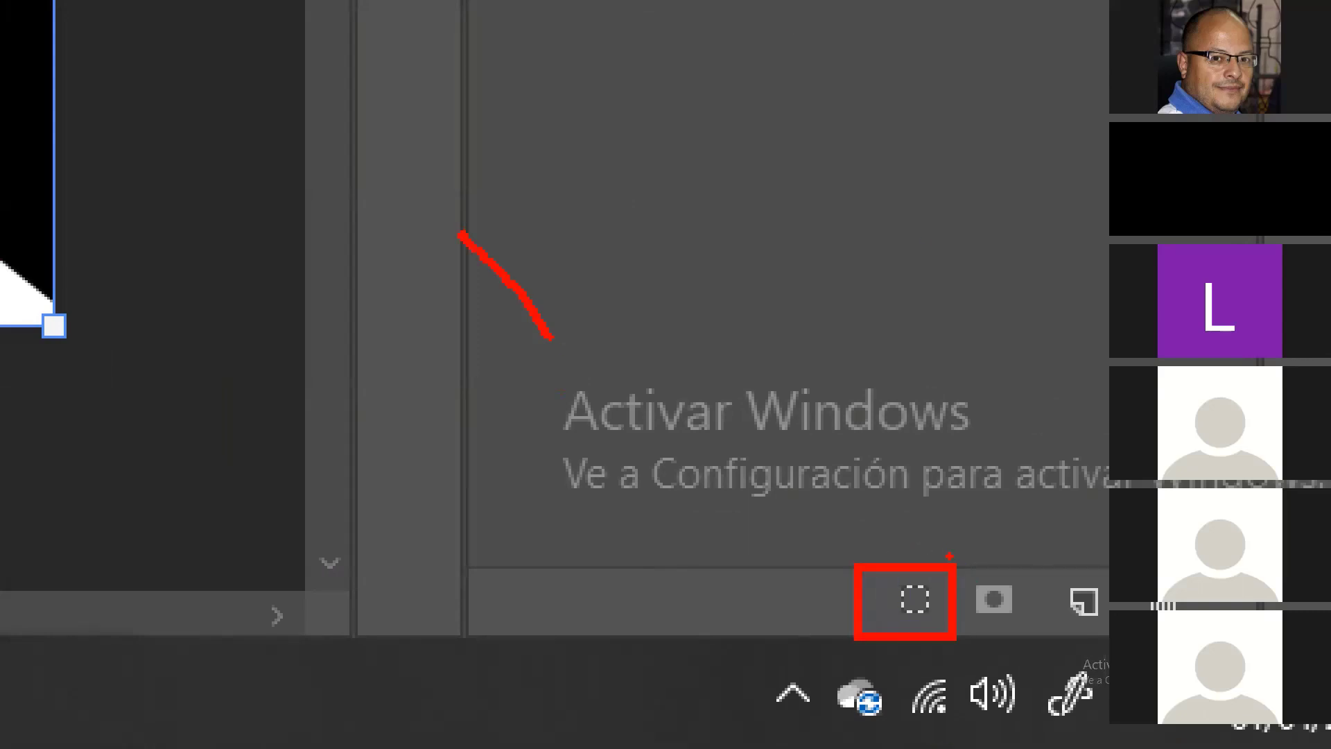
drag(660, 172, 926, 560)
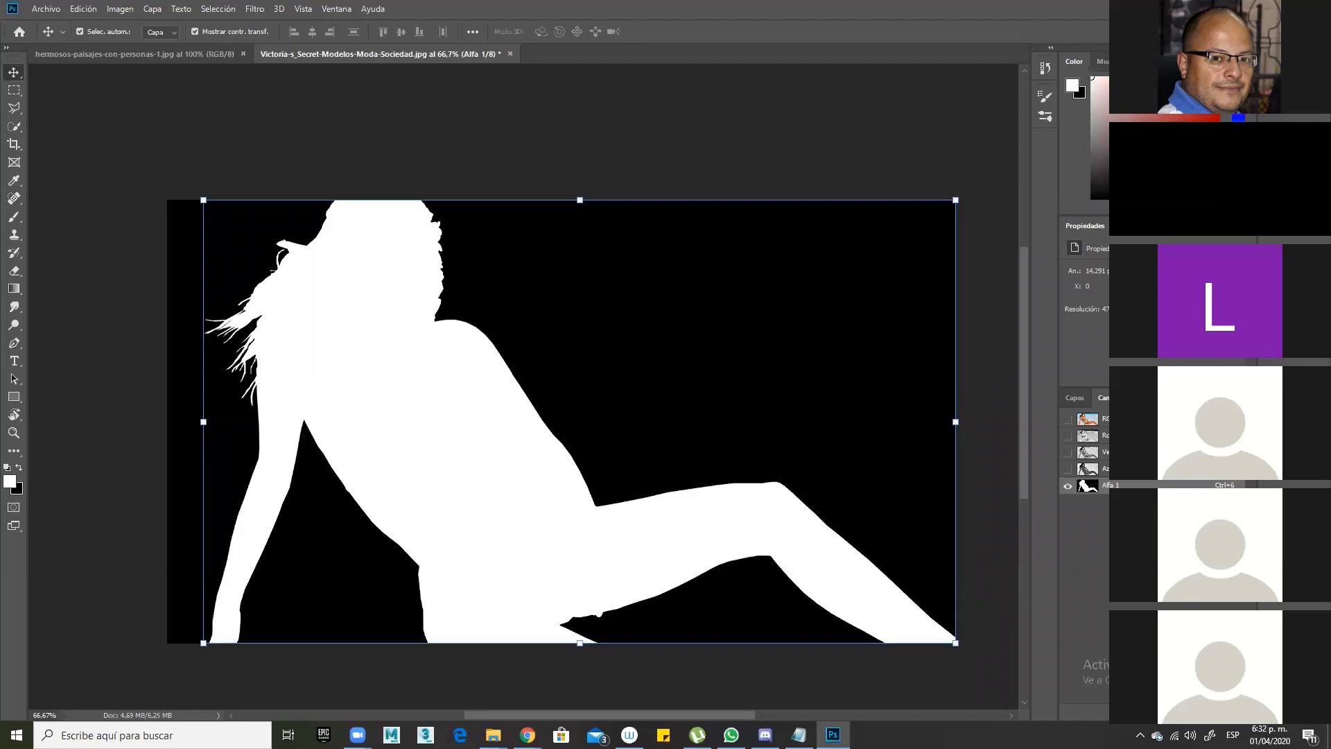
ctrl+click(1087, 485)
click(1086, 419)
Step: Copy the selected woman and paste her onto a new layer, Capa 1
click(1075, 398)
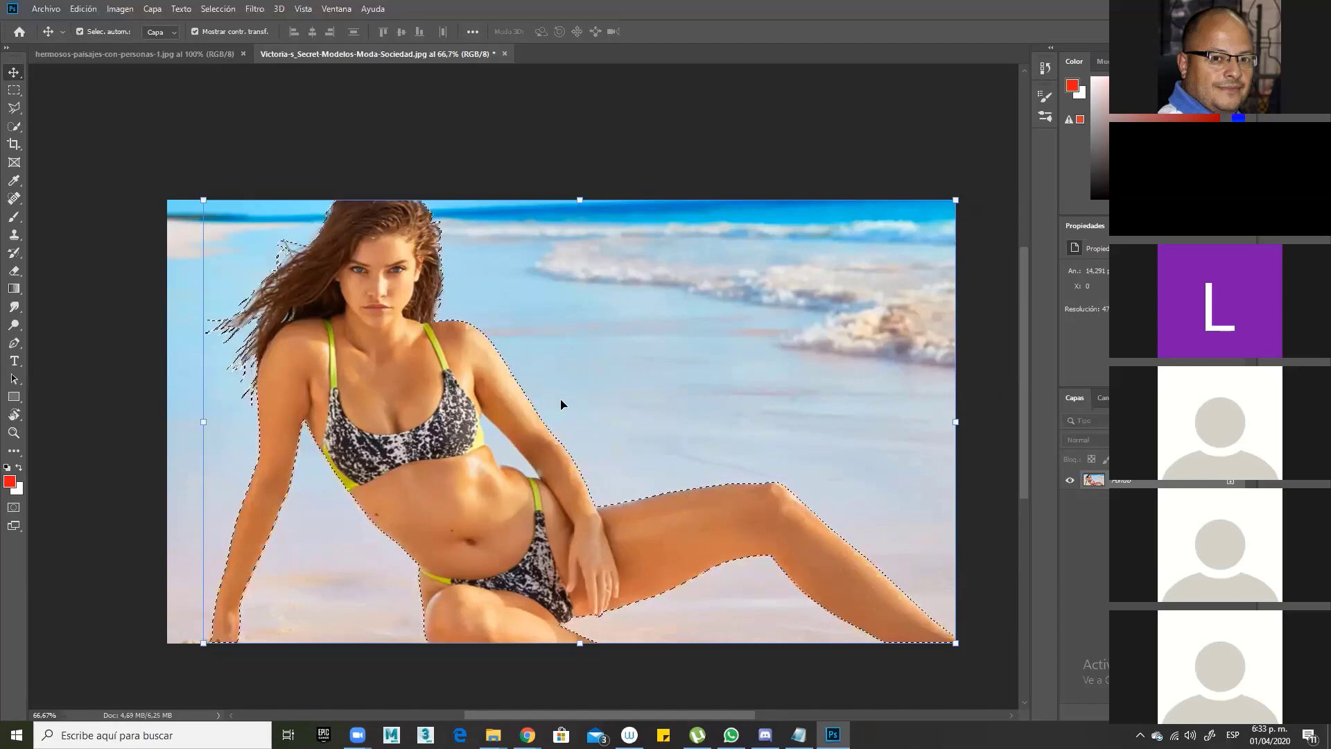
click(84, 8)
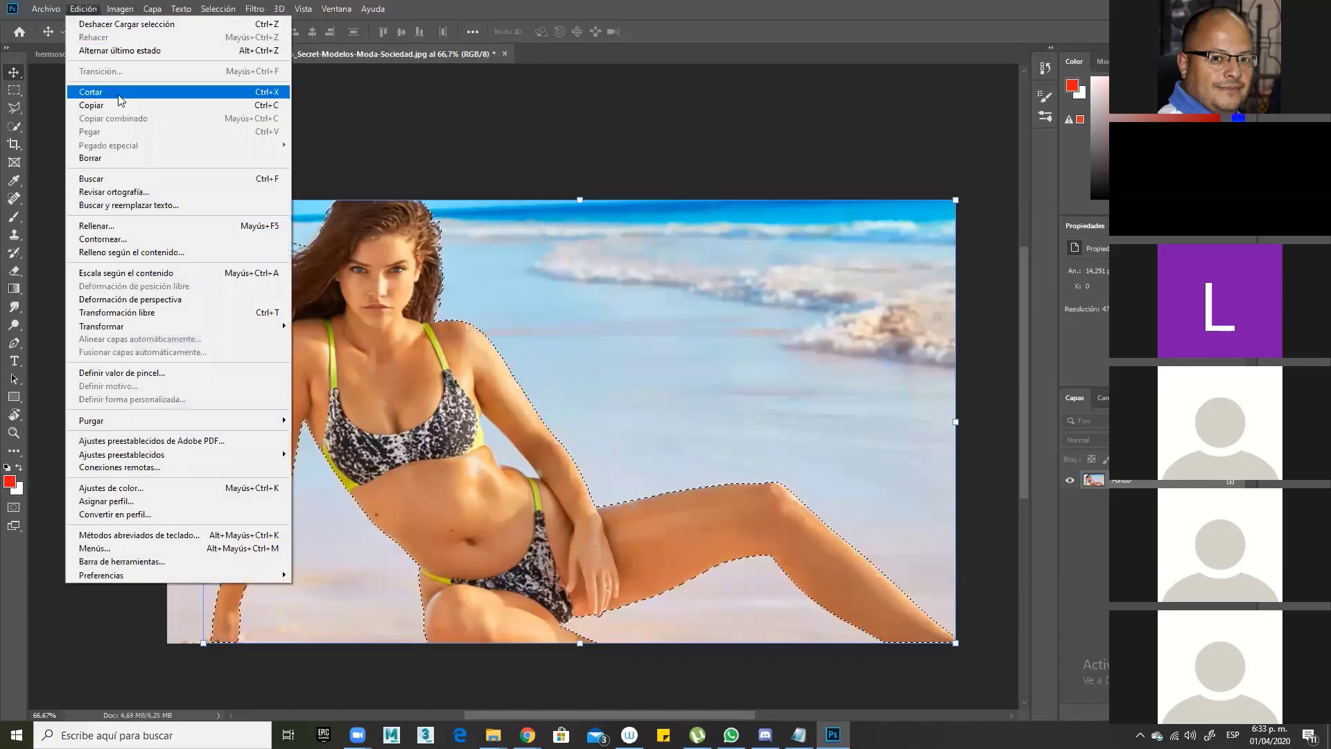
click(114, 105)
click(85, 9)
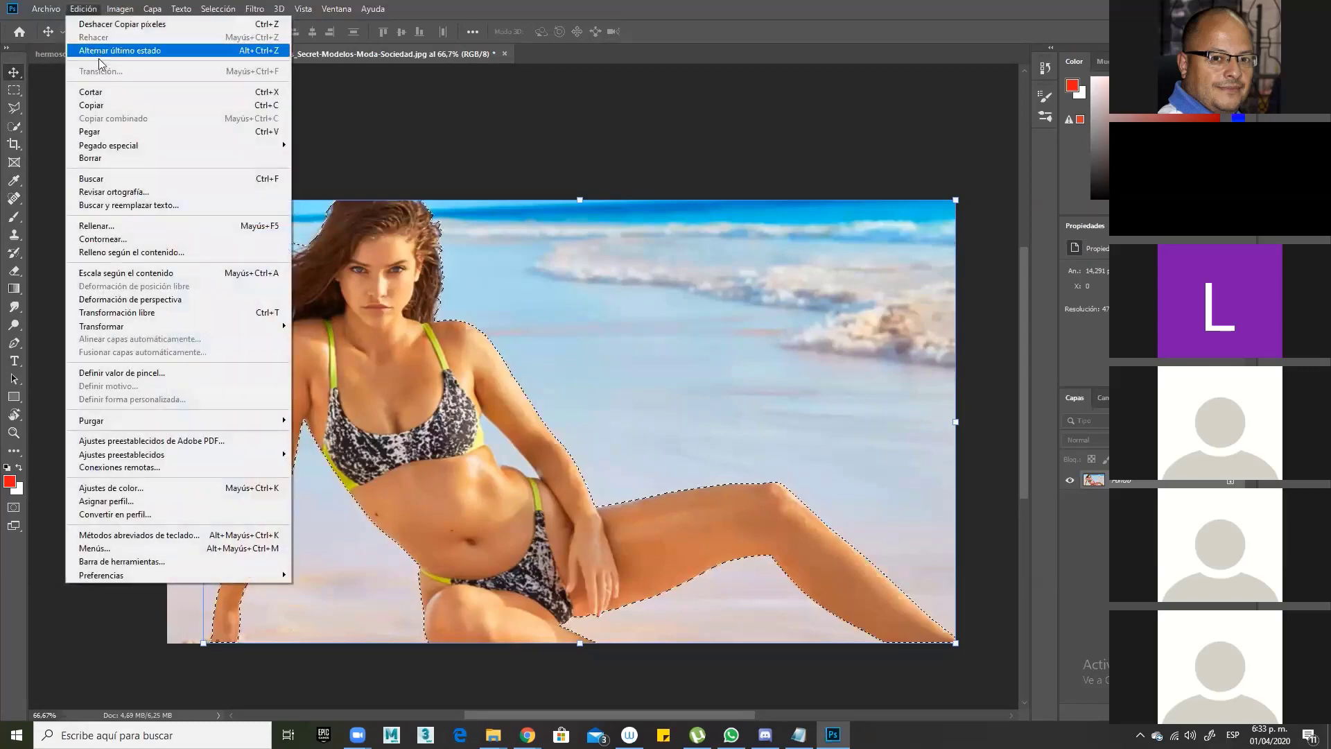
click(116, 132)
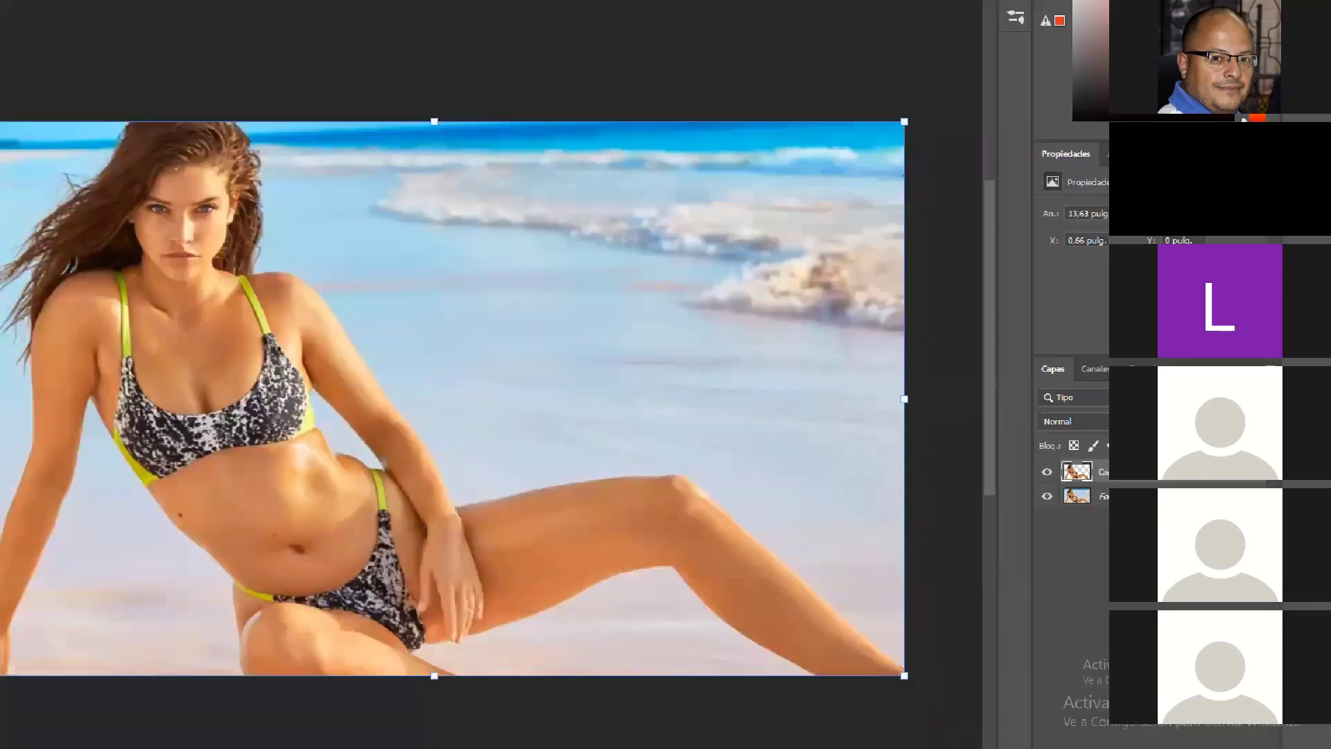
mouse_move(1030, 455)
mouse_down()
mouse_move(1141, 483)
mouse_move(1279, 483)
mouse_up()
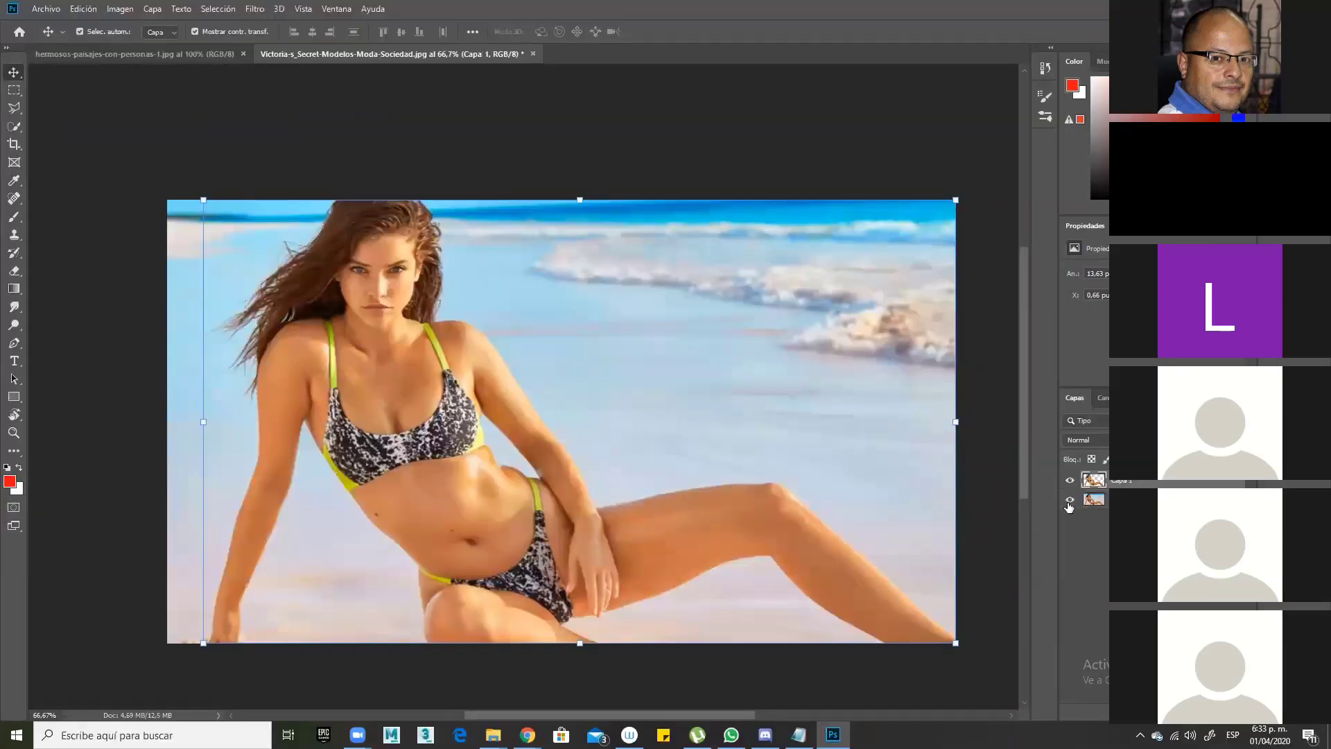
Step: Hide the Fondo layer and add an empty layer Capa 2 with Ctrl+Shift+Alt+N
click(1070, 500)
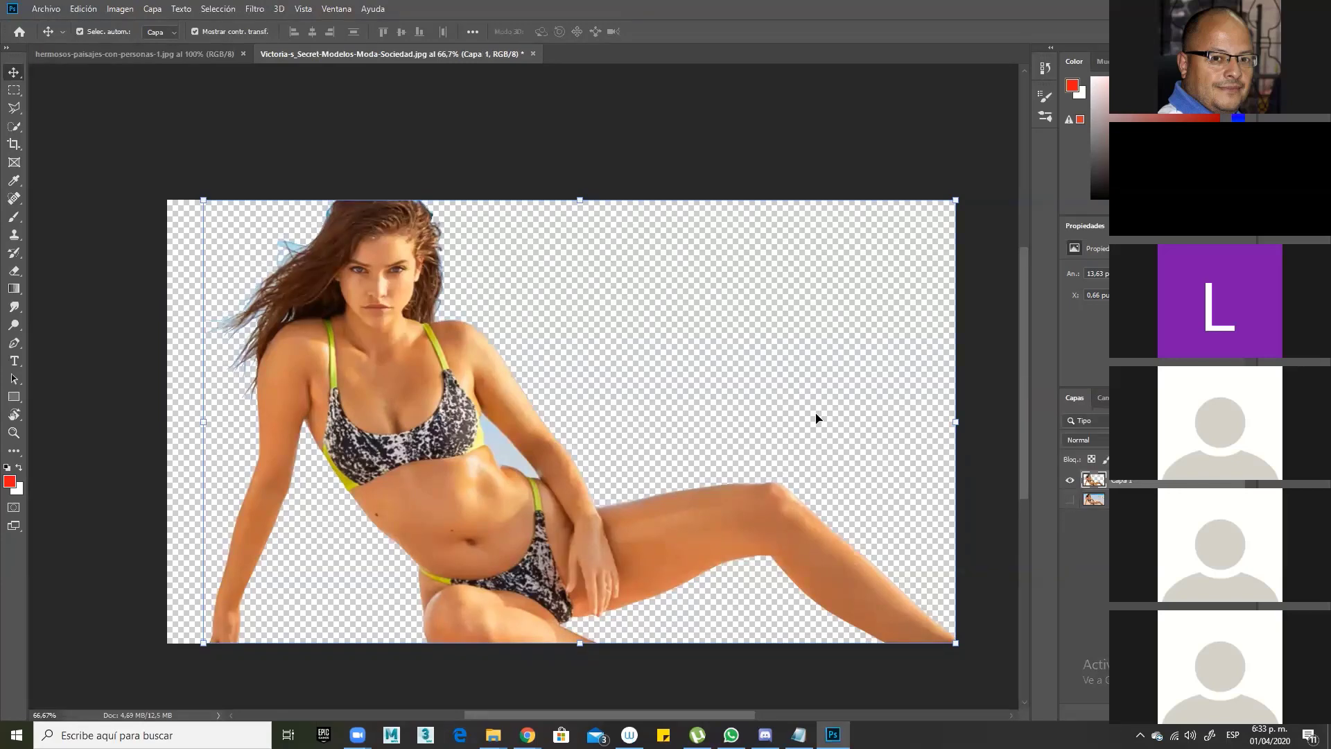
click(797, 312)
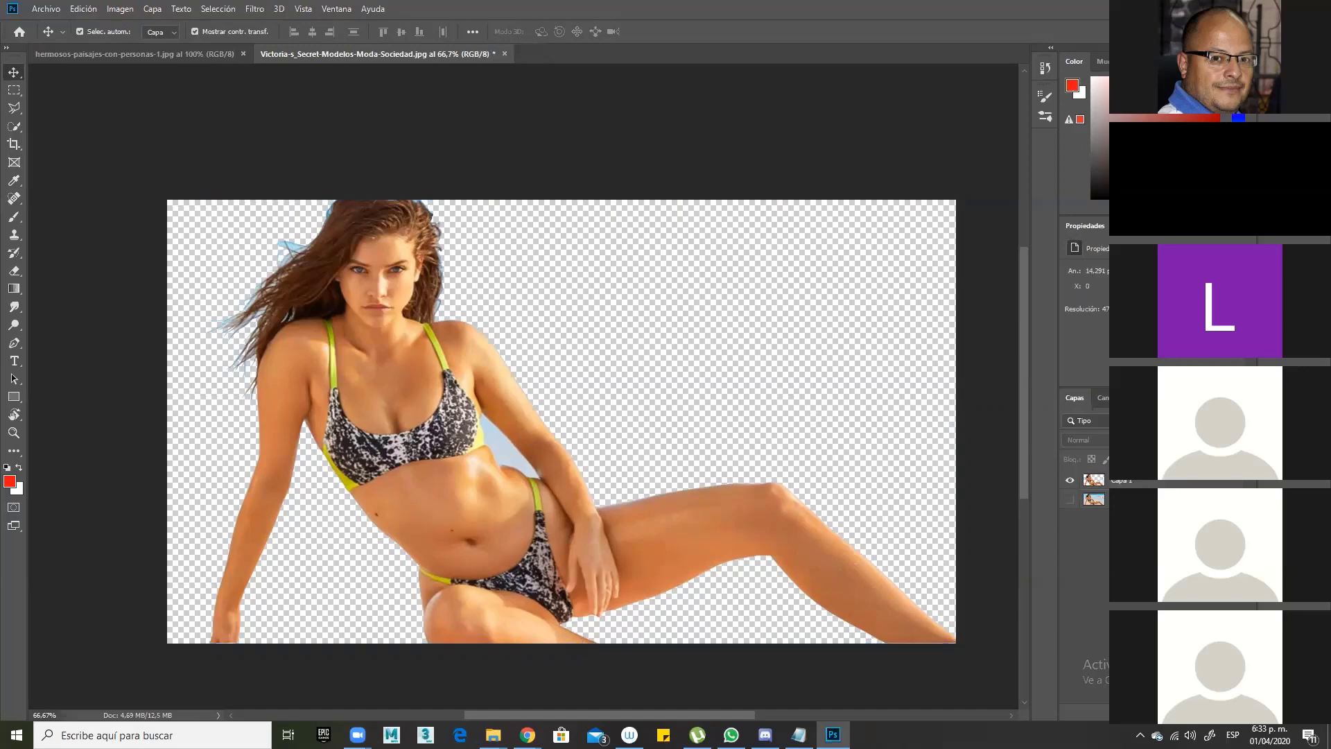
key(ctrl+shift+alt+n)
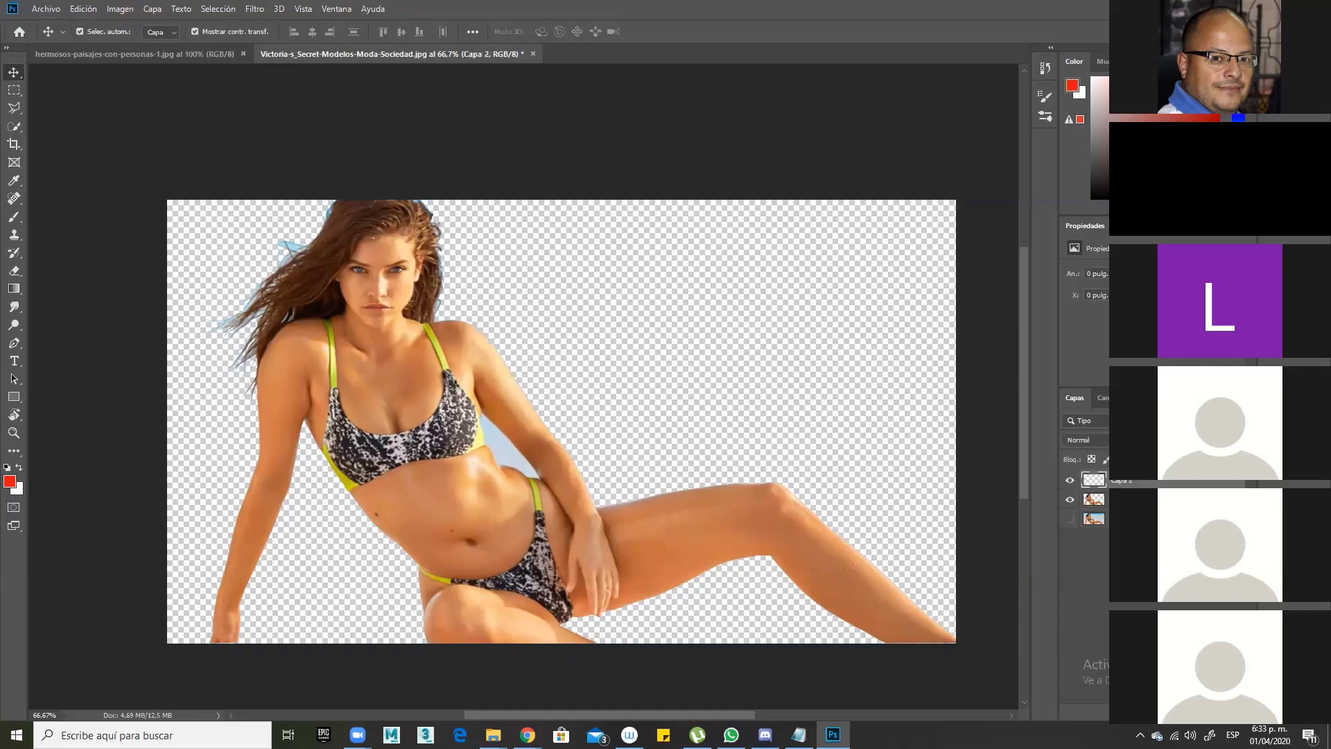
Step: Rename the Capa 2 layer to 'fondo colo'
double_click(1121, 480)
click(797, 312)
click(1094, 480)
right_click(1094, 480)
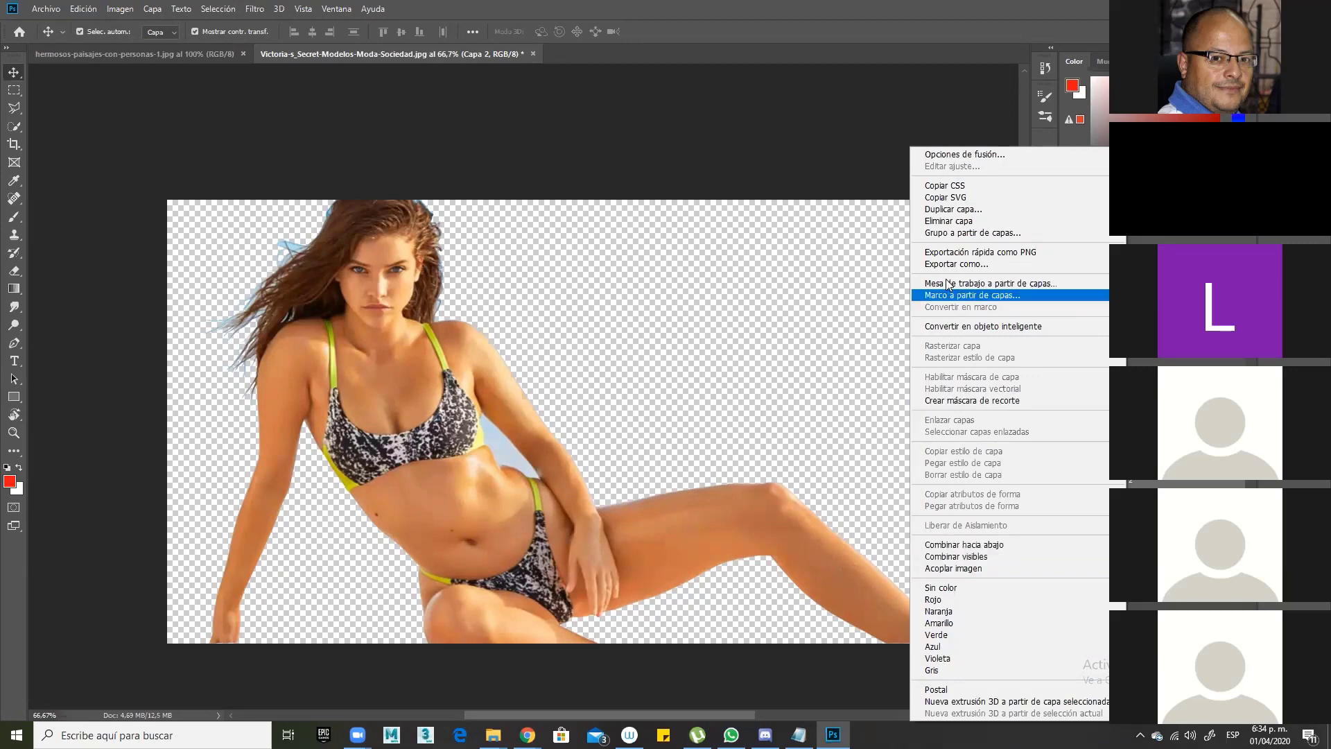
key(Escape)
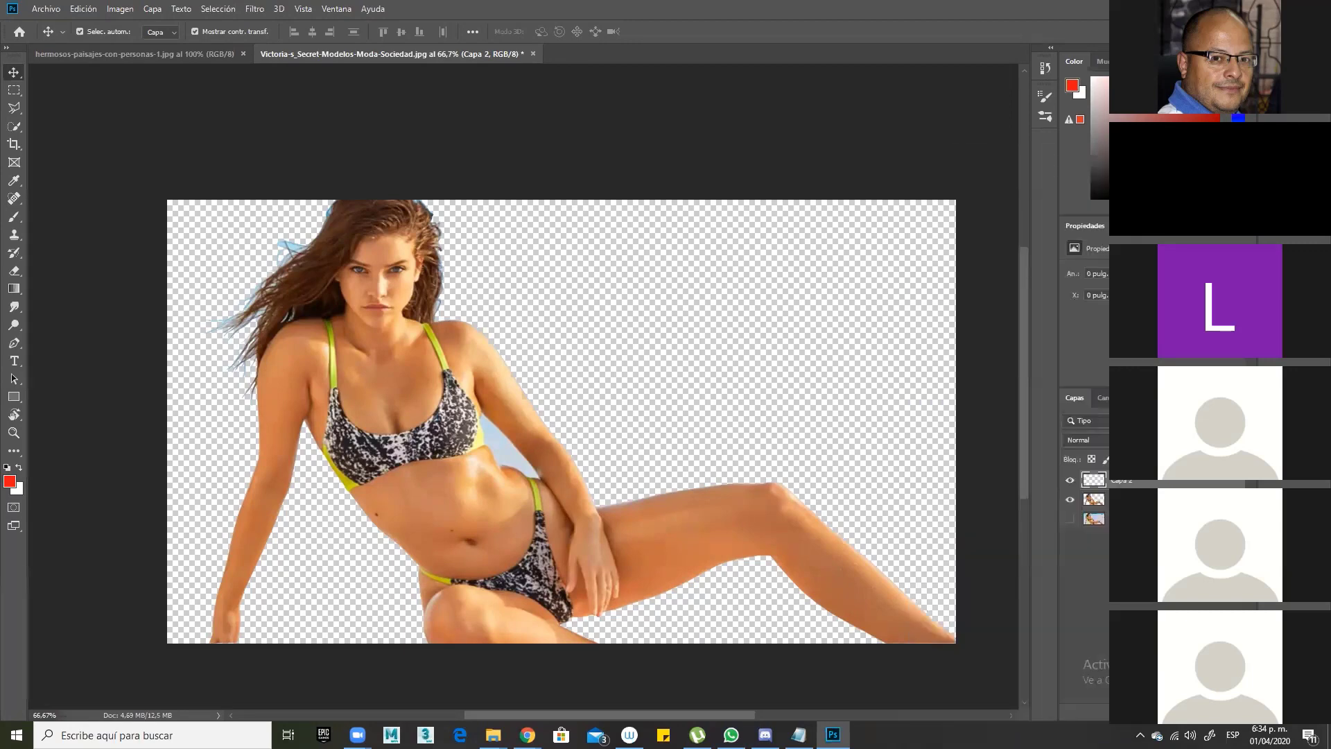
double_click(1107, 477)
click(887, 170)
double_click(1122, 480)
text(ro)
key(Return)
Step: Select the Gradient tool for filling the new layer
click(14, 288)
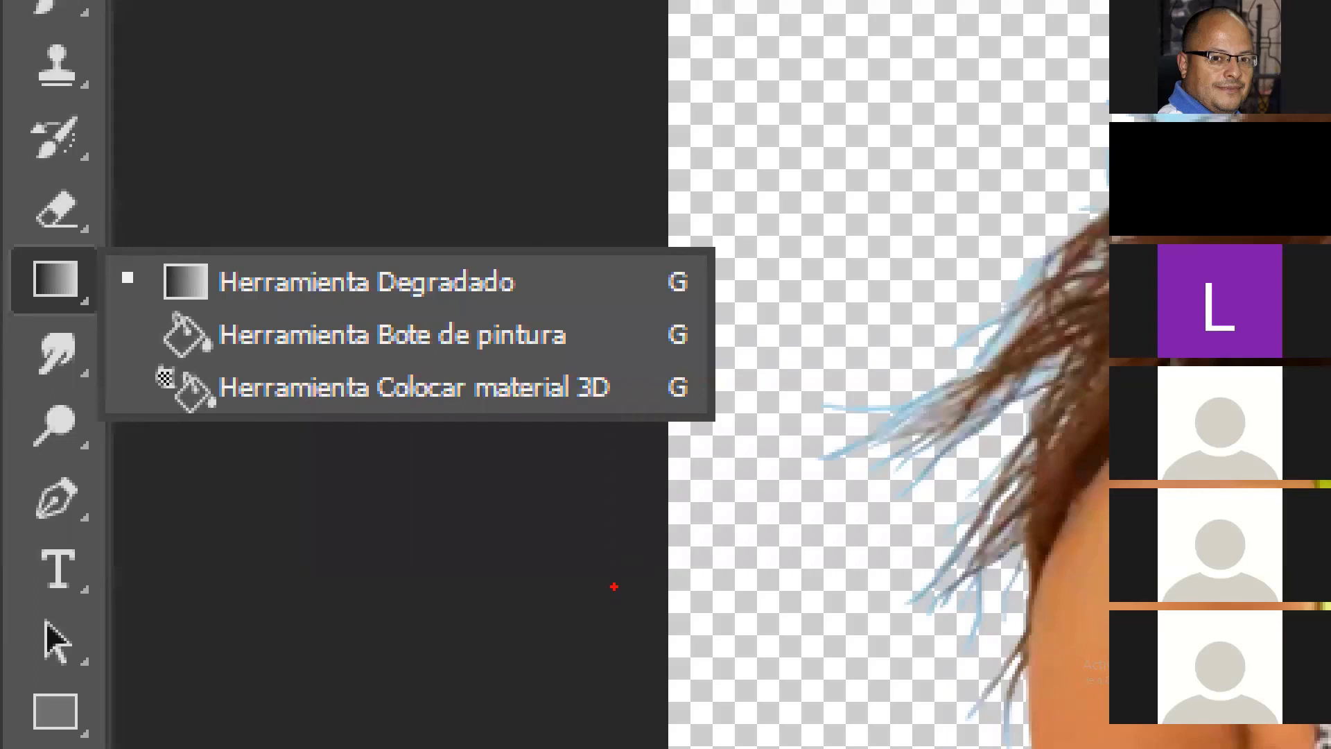
mouse_move(830, 354)
mouse_down()
mouse_move(815, 373)
mouse_move(872, 425)
mouse_up()
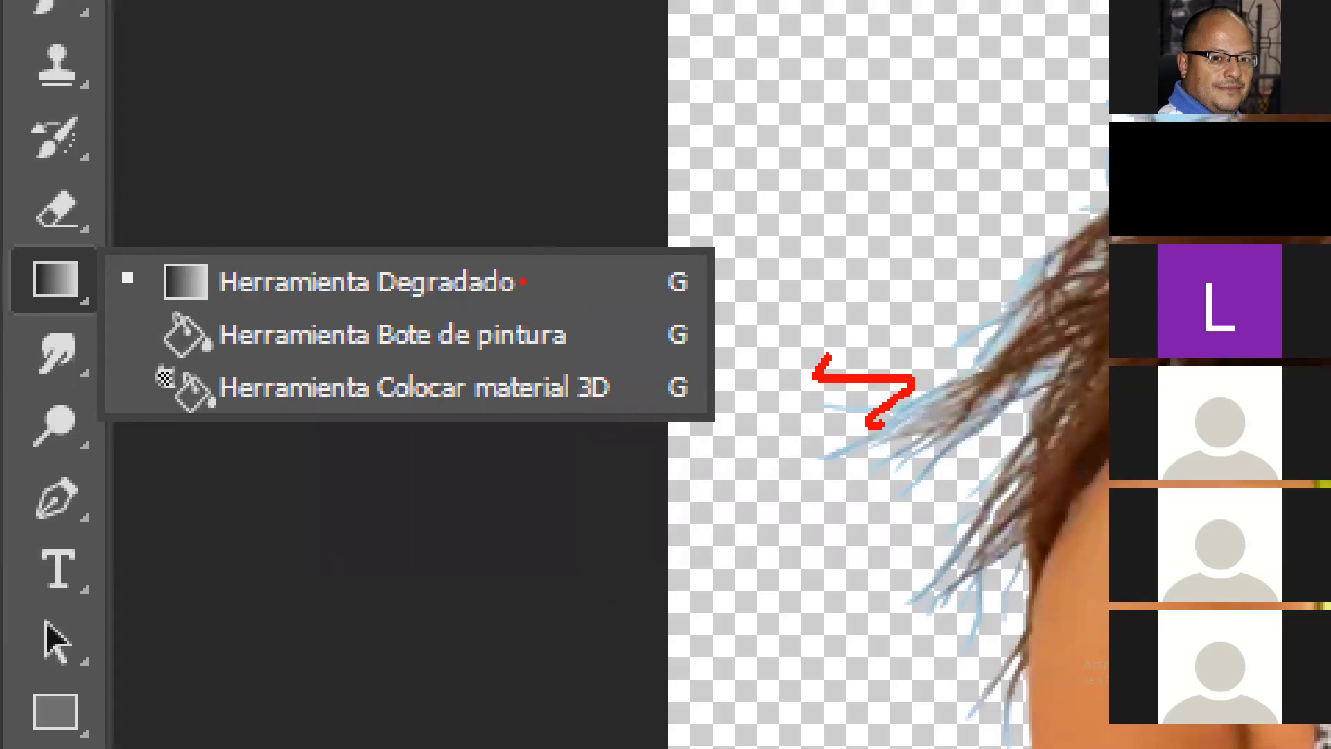
drag(523, 282, 766, 164)
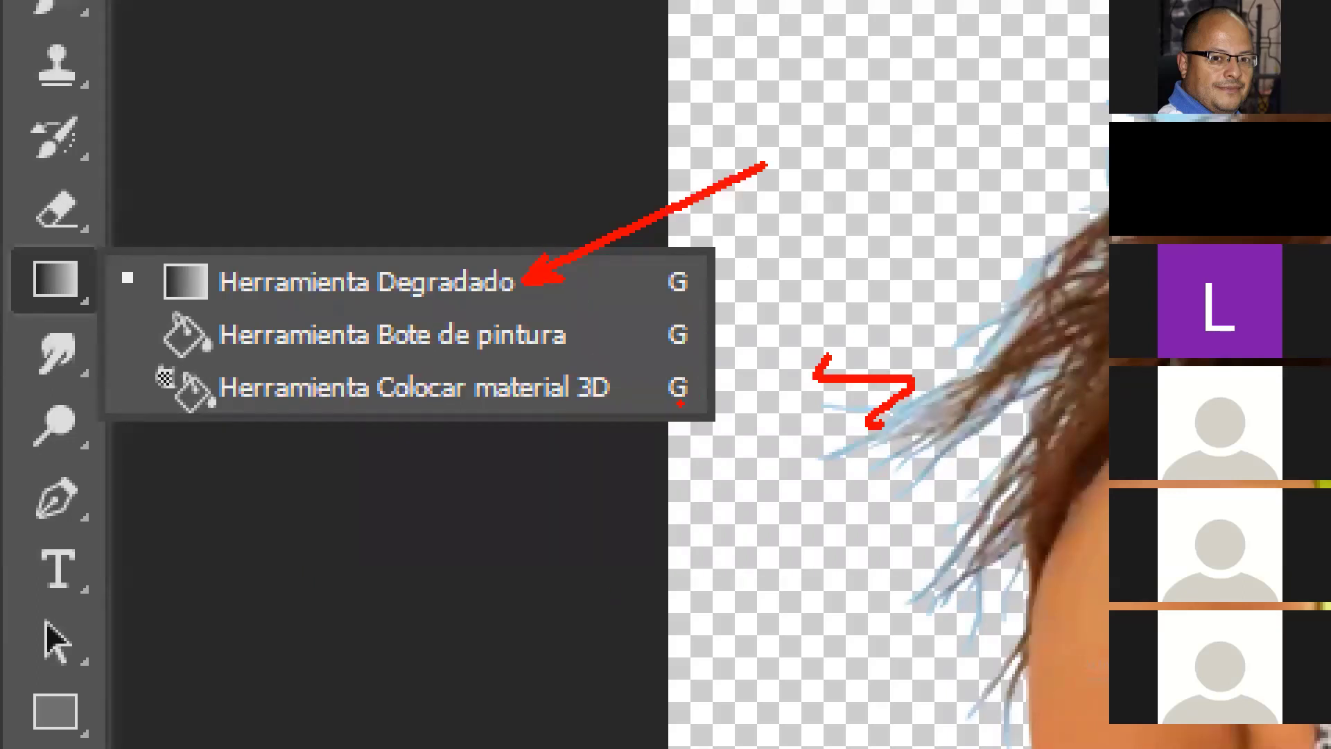
drag(597, 334, 747, 310)
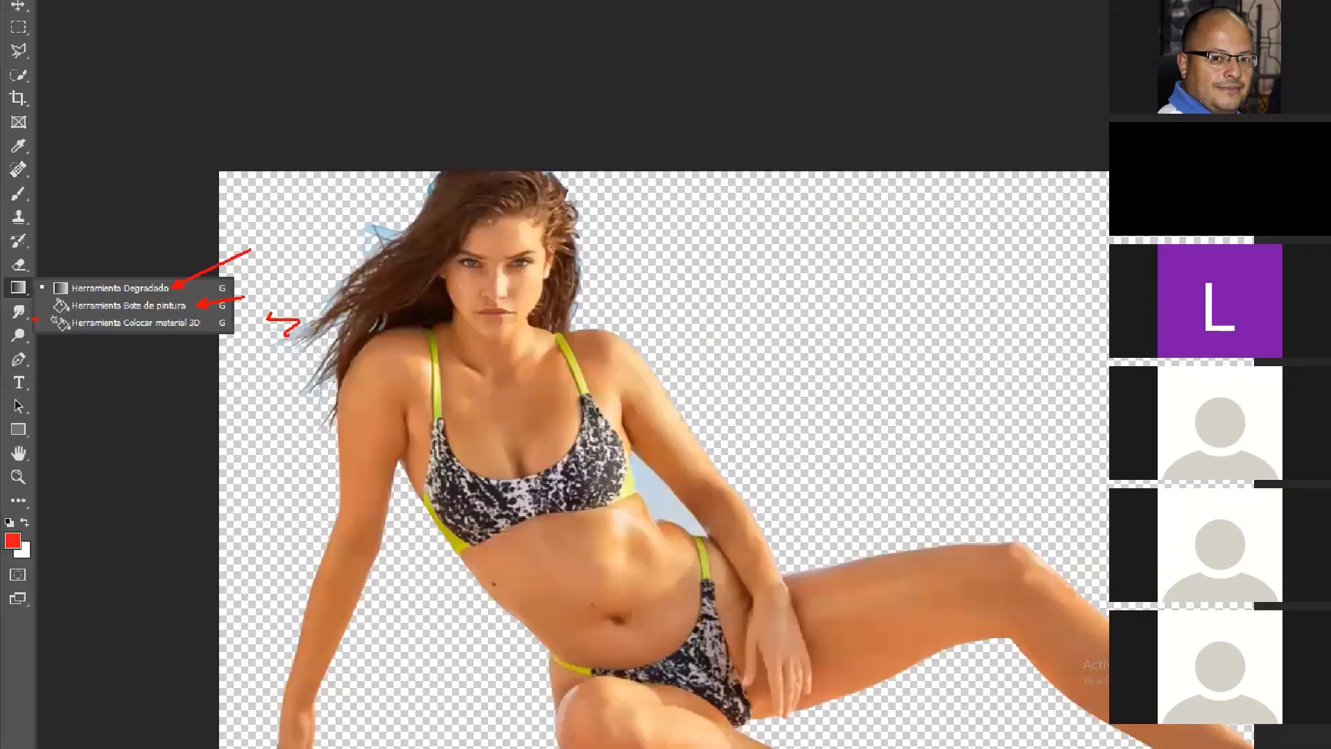
Step: Fill 'fondo colo' solid red with the Paint Bucket and drag it beneath Capa 1
click(75, 341)
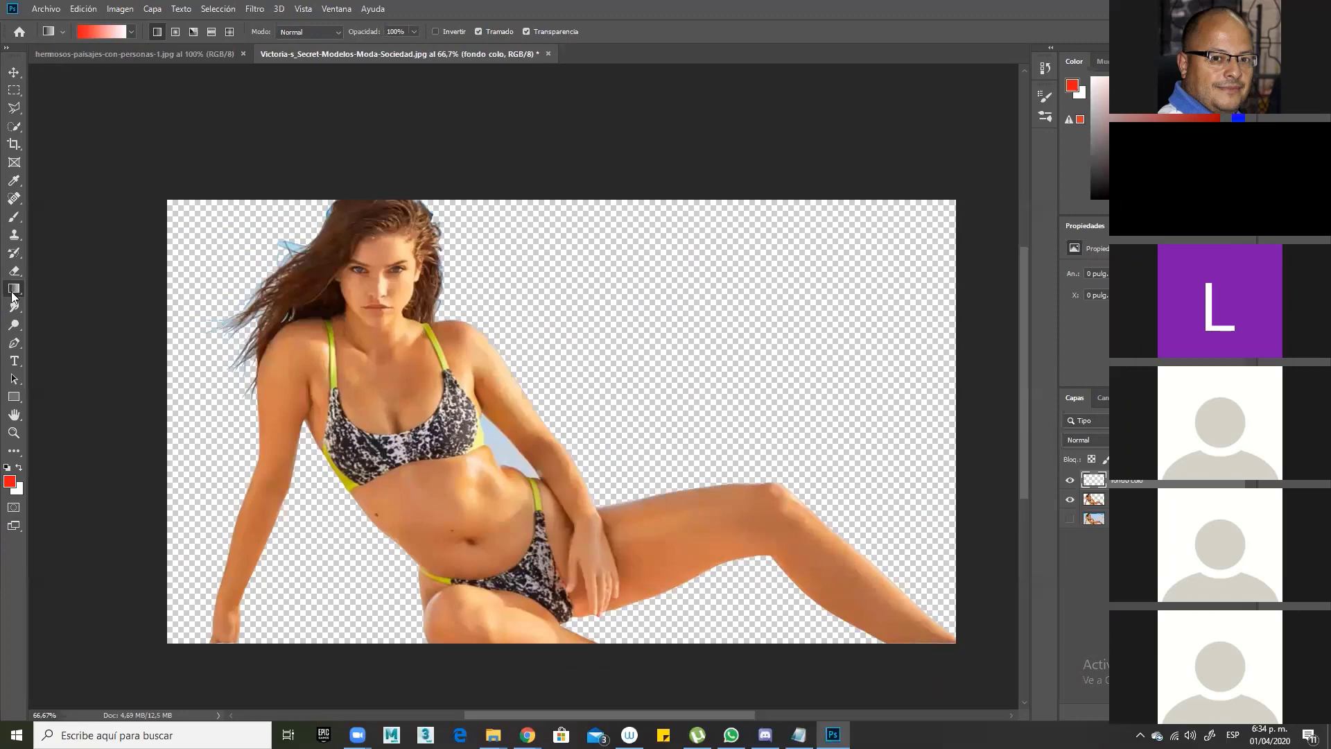
right_click(13, 291)
click(55, 301)
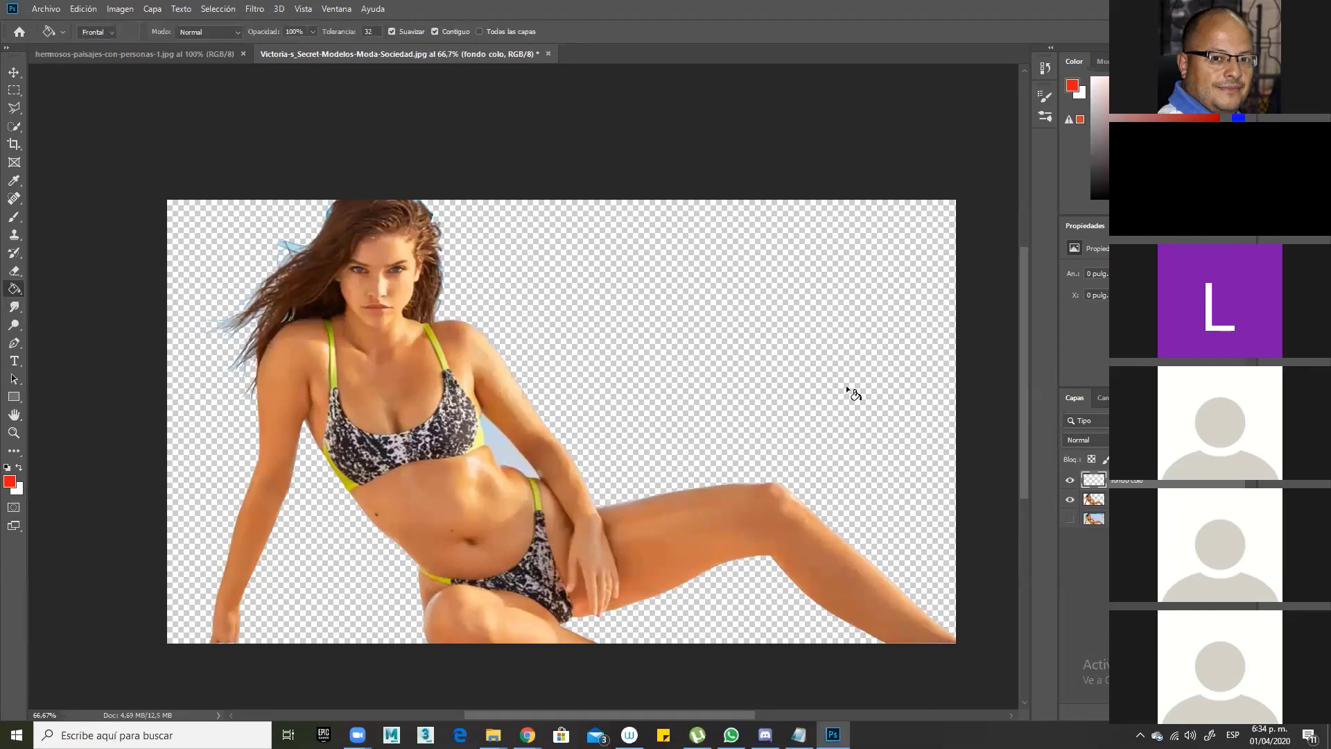
click(854, 440)
key(v)
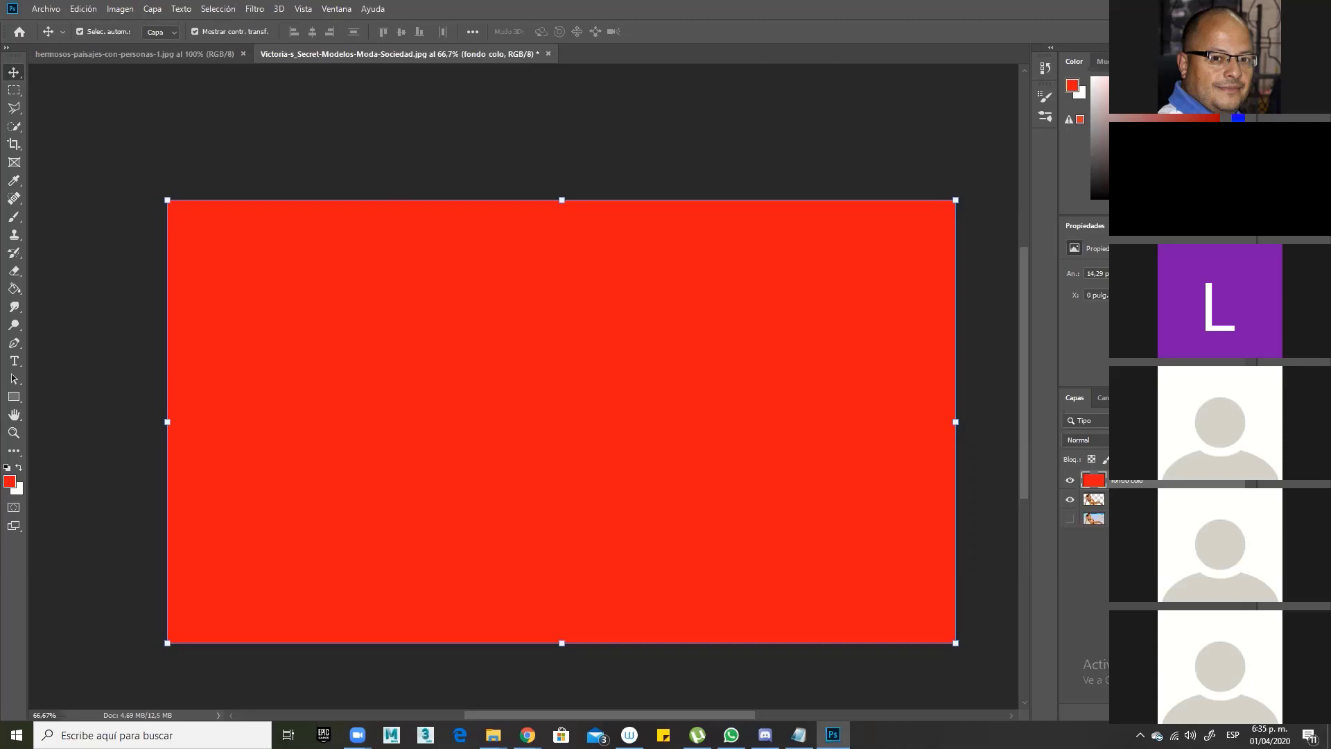
drag(1094, 480, 1094, 508)
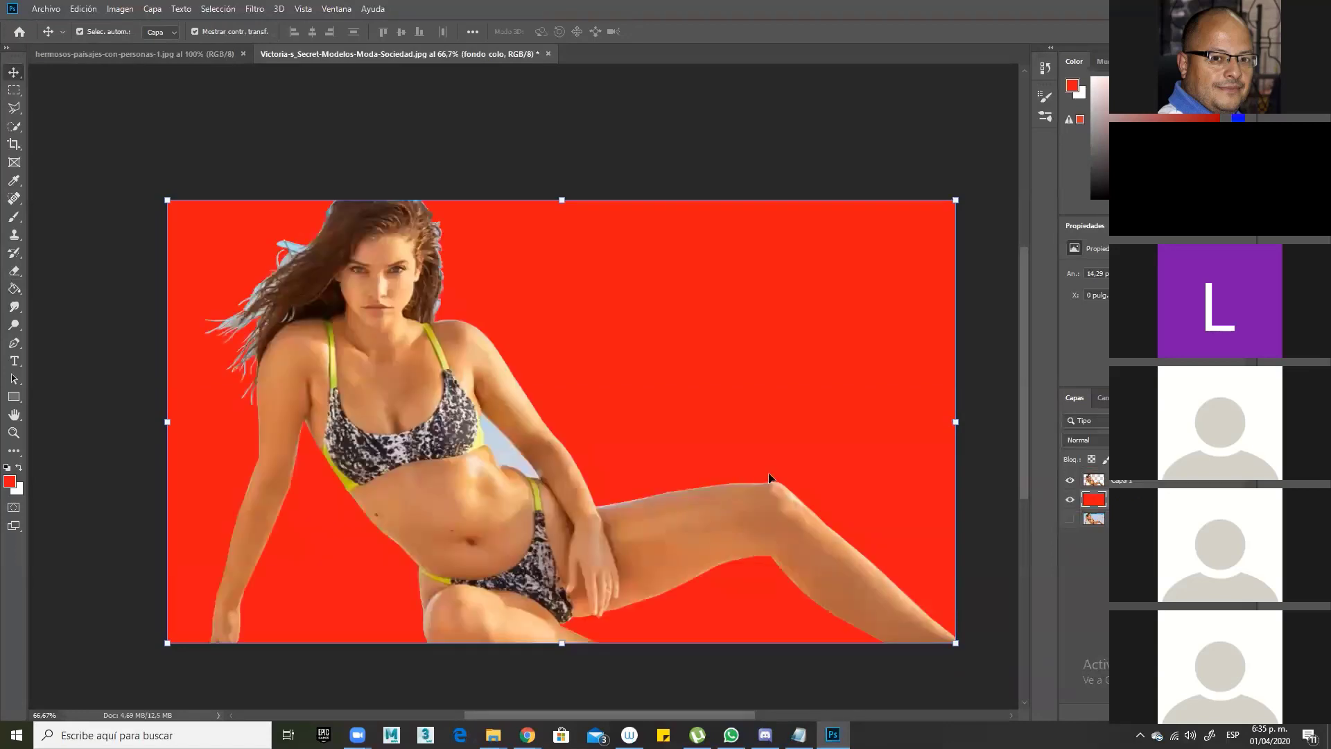
Step: Refill the 'fondo colo' backdrop with teal, then pale teal, ending on dark teal
click(321, 126)
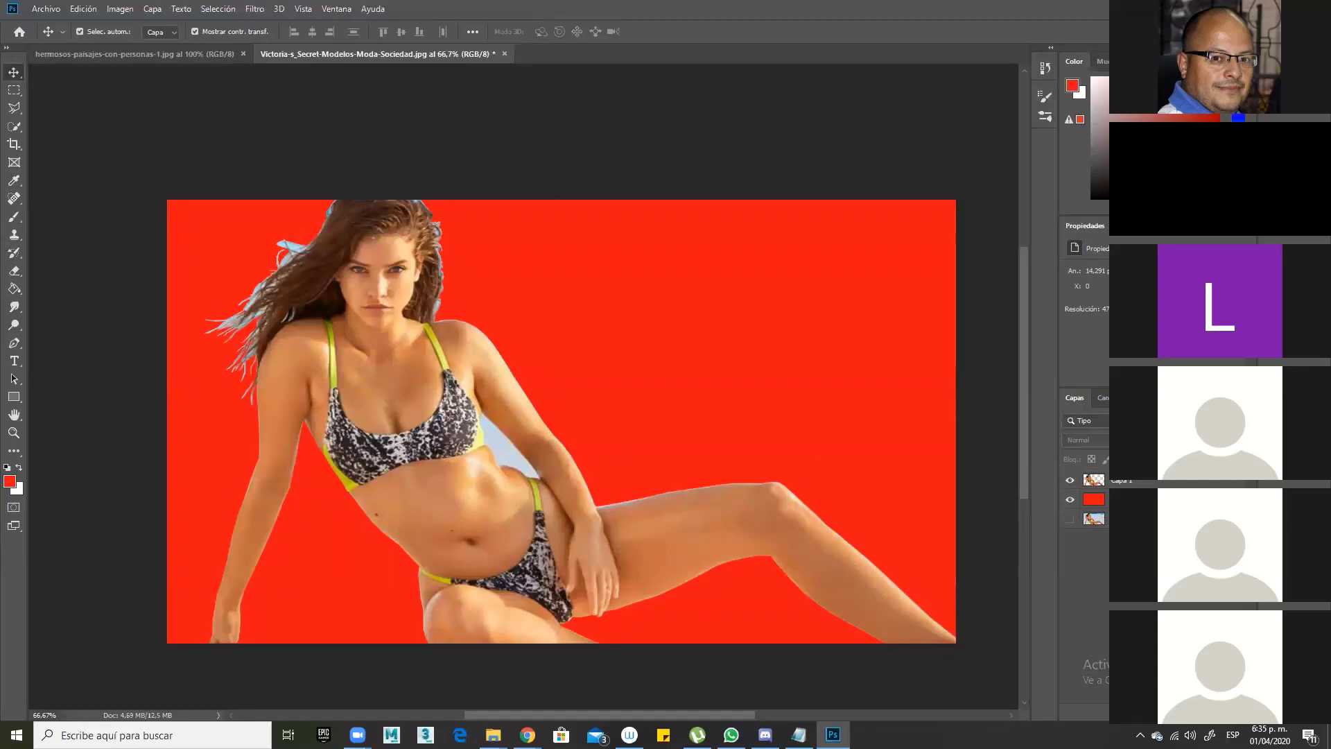
click(1094, 499)
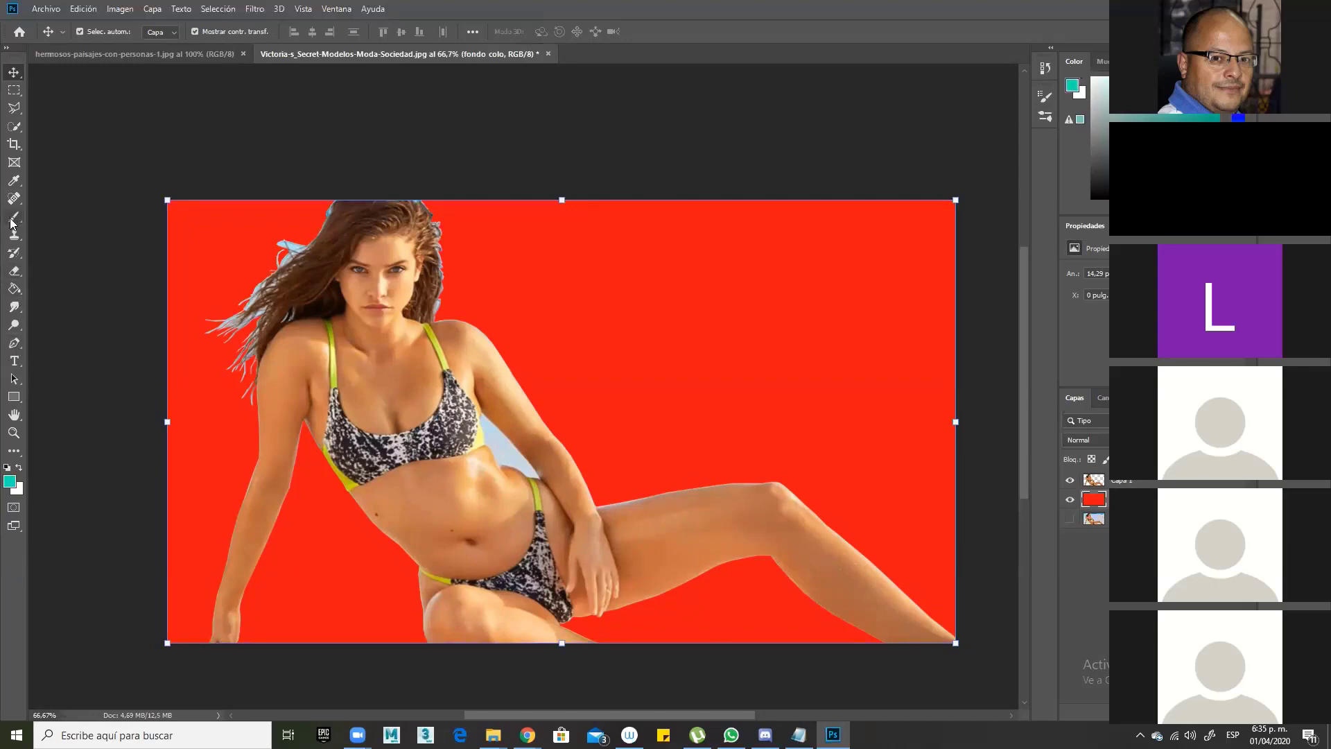
click(12, 294)
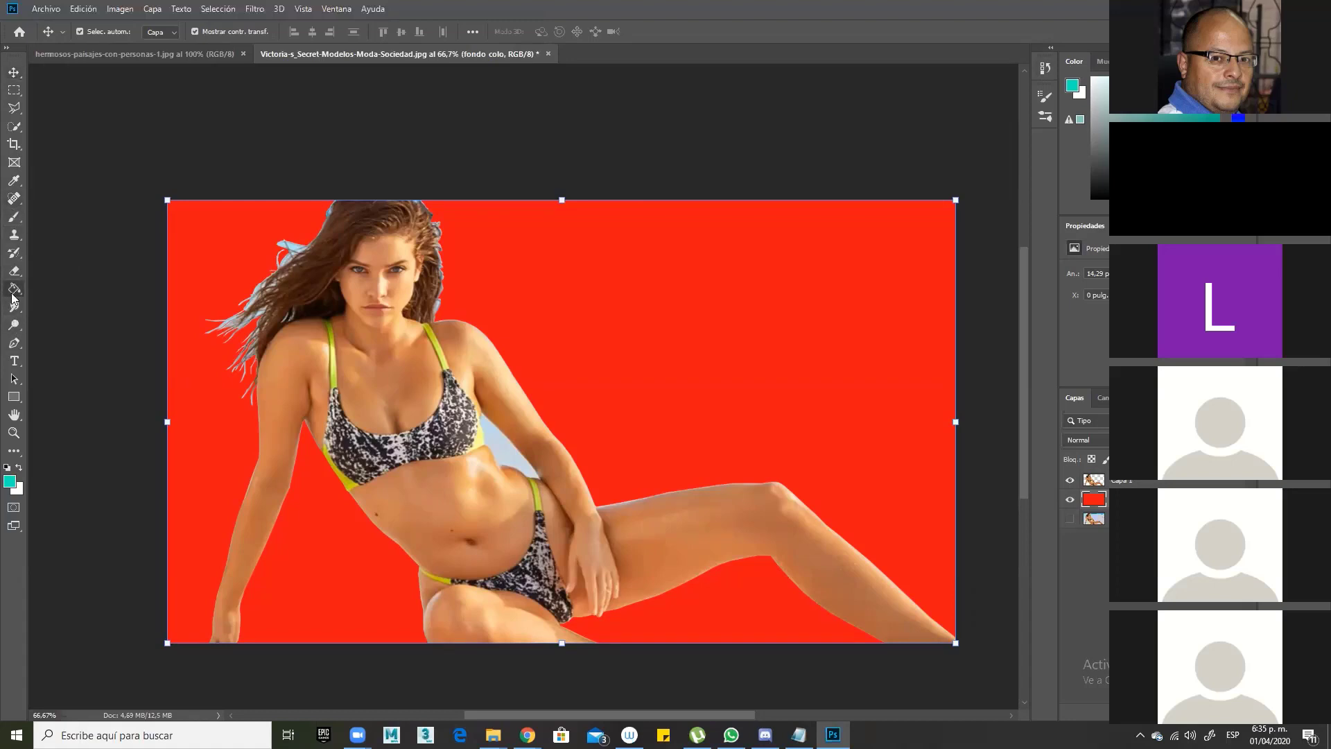
click(655, 314)
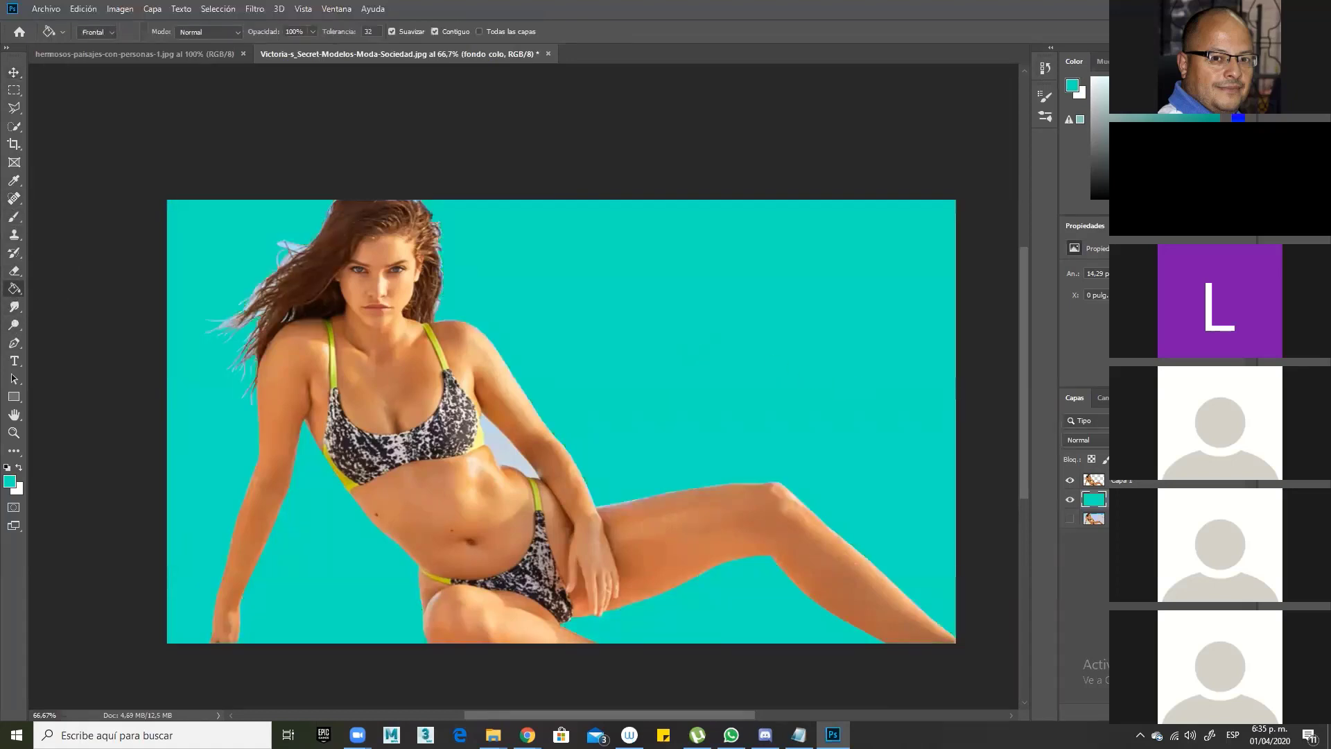
click(1101, 97)
click(885, 345)
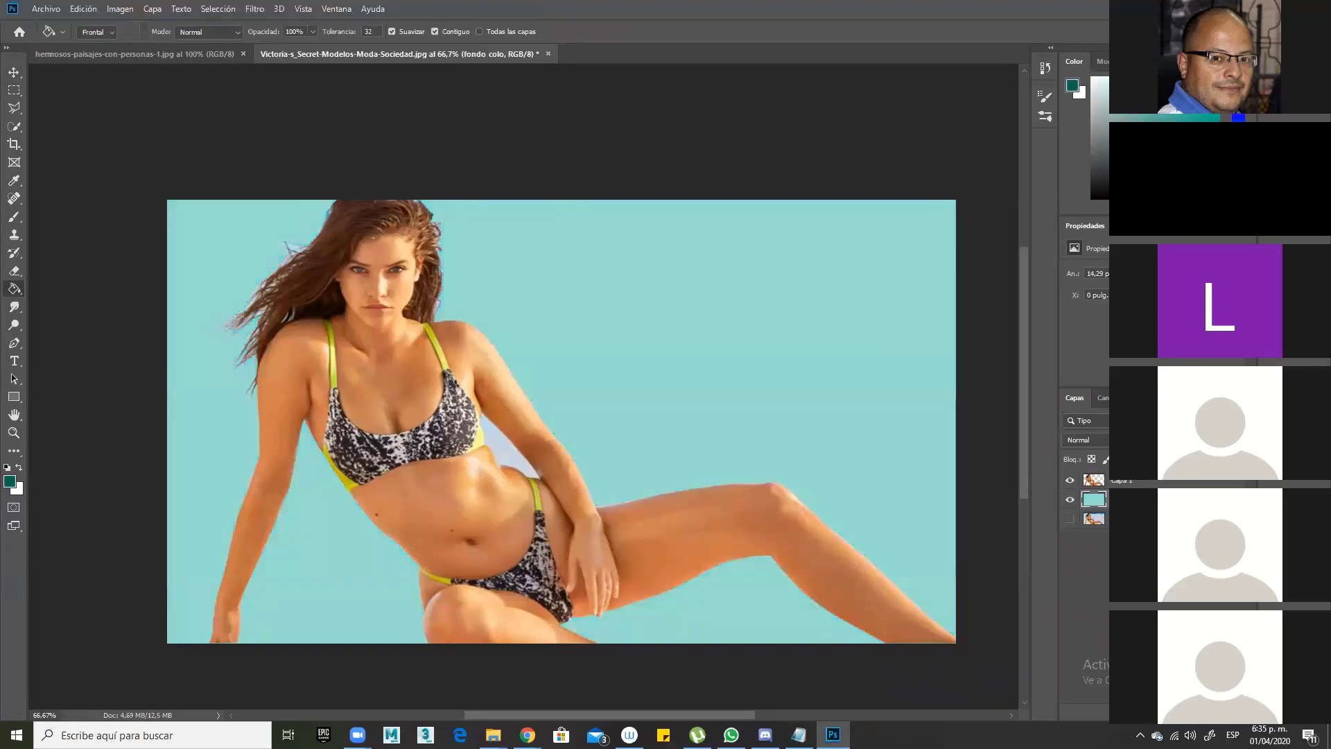
click(715, 447)
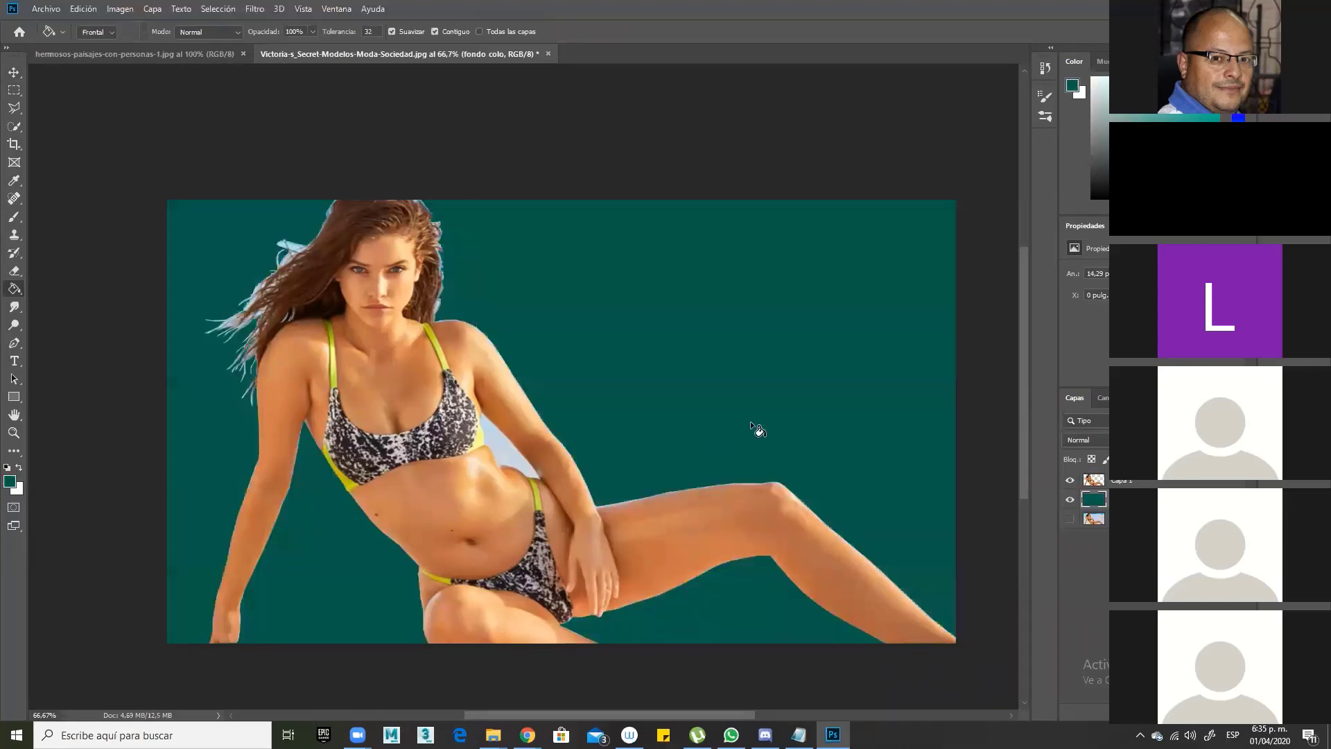
right_click(17, 294)
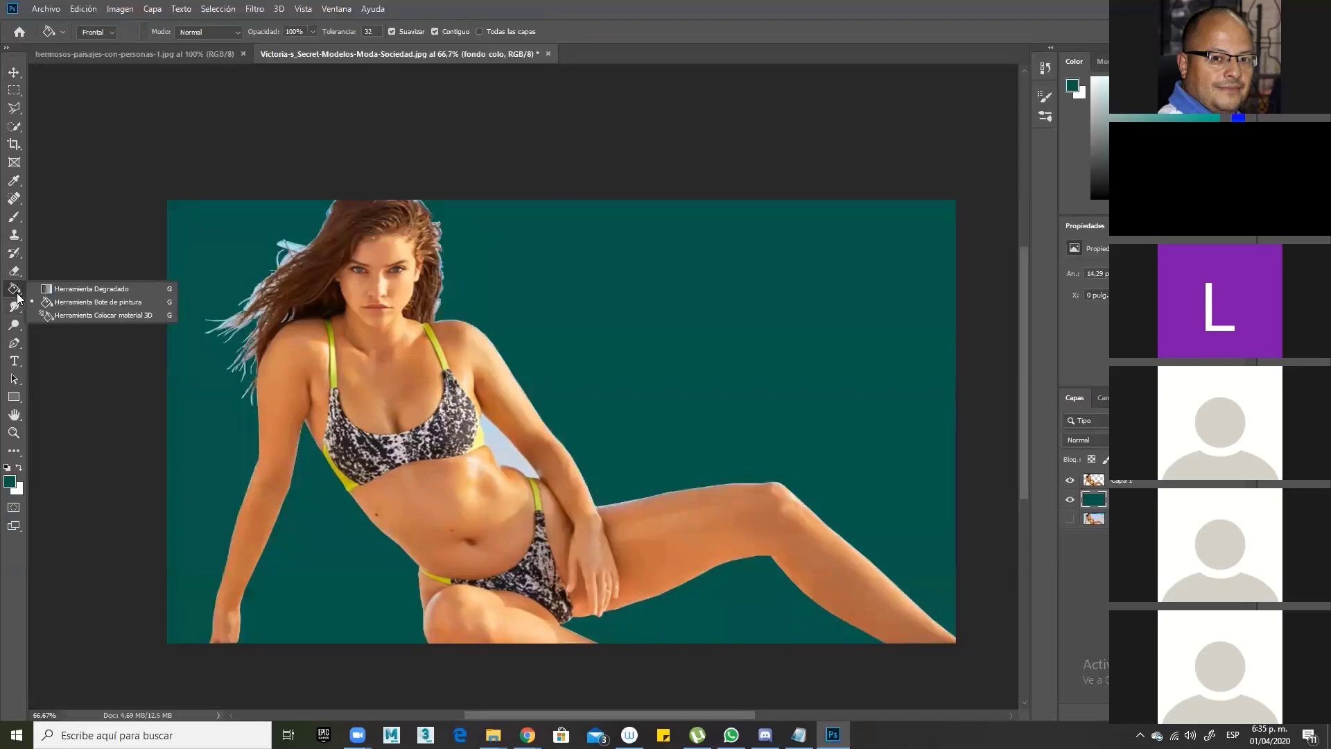
Step: Drag a vertical blue-white-orange preset gradient from top to bottom across 'fondo colo'
click(75, 288)
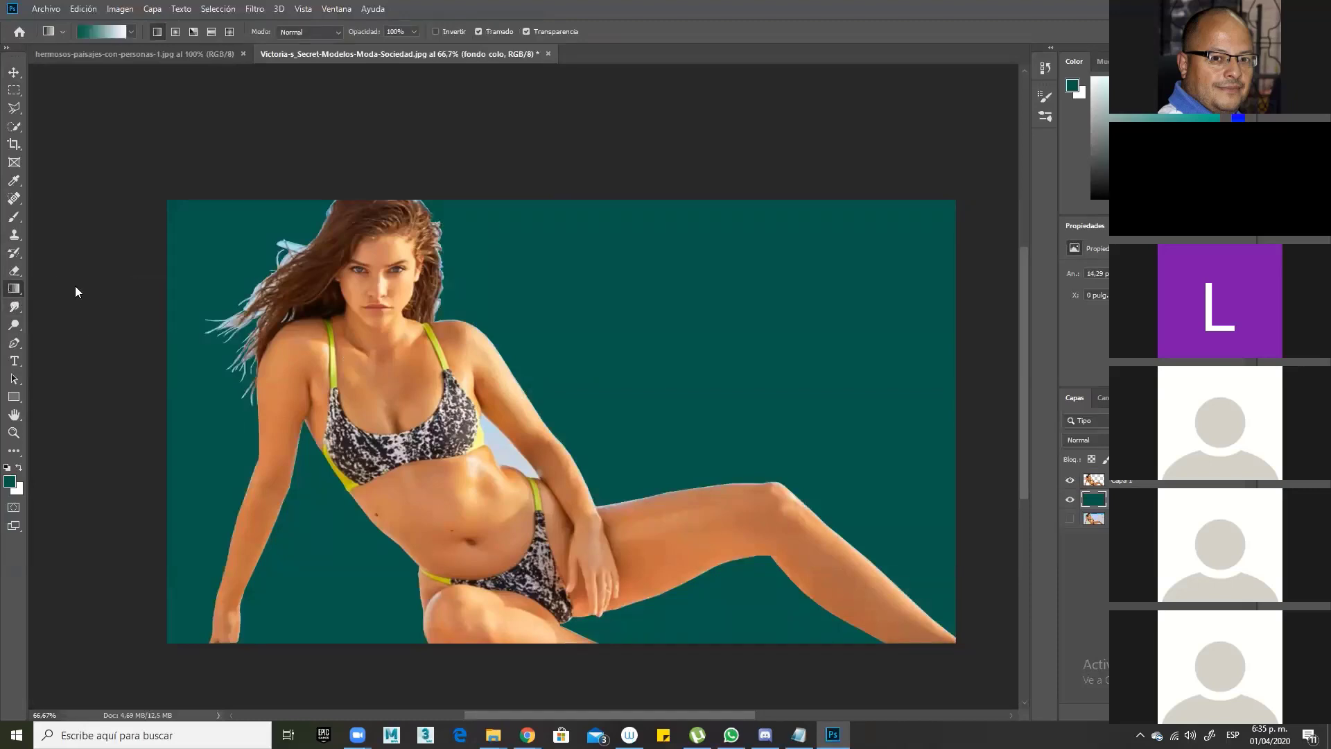
drag(676, 205, 659, 666)
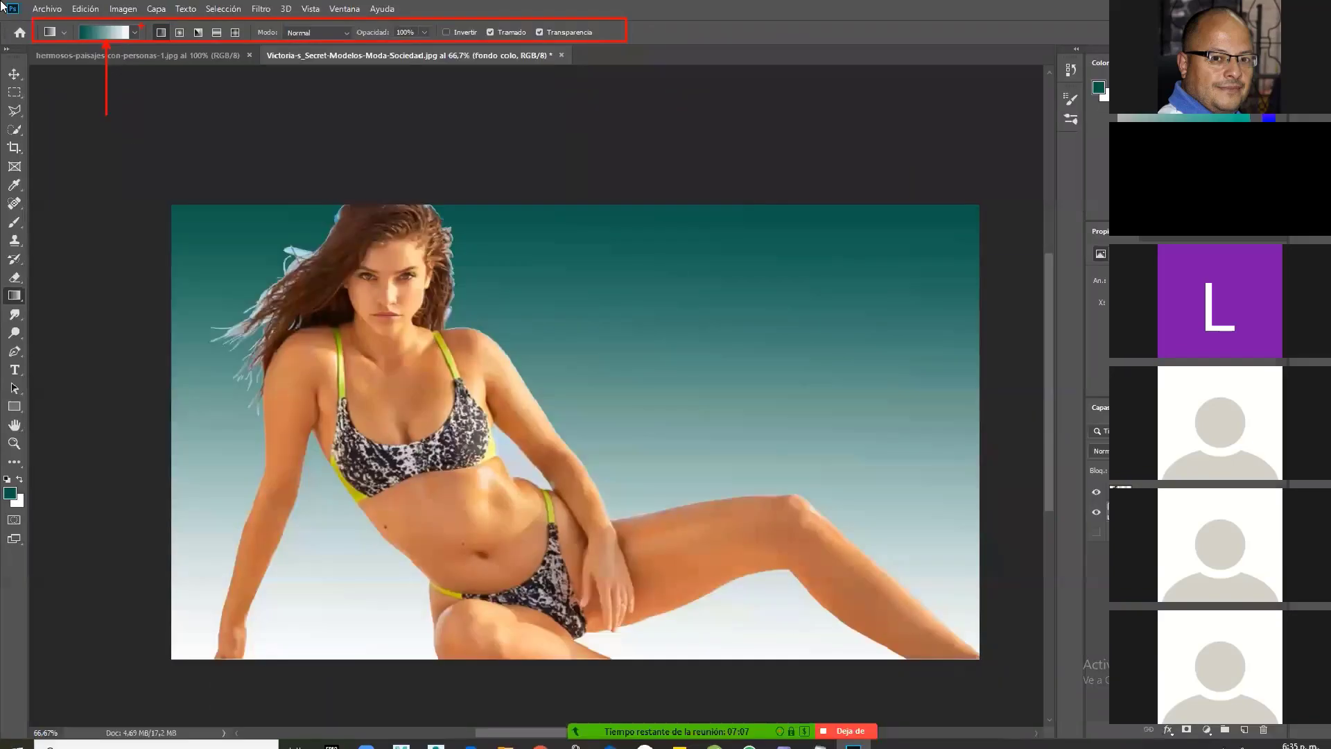
click(130, 32)
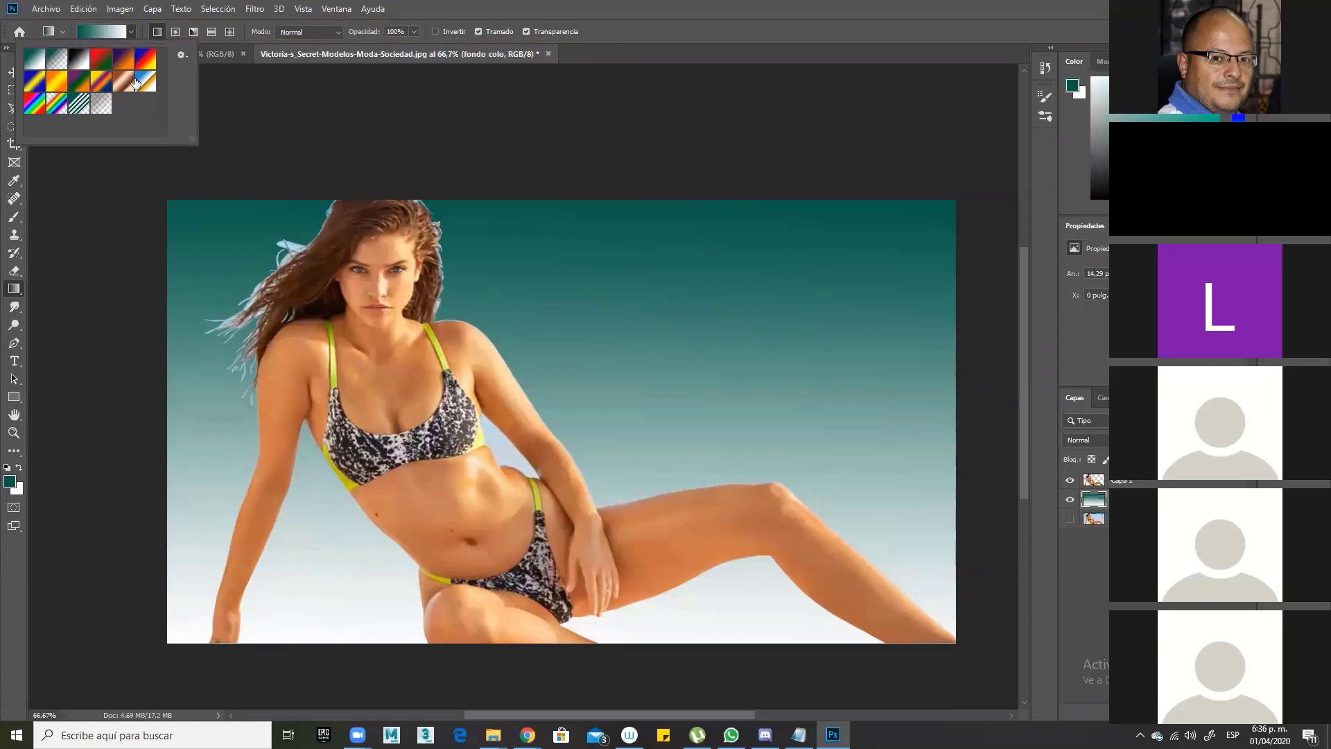
click(141, 81)
drag(492, 175, 505, 671)
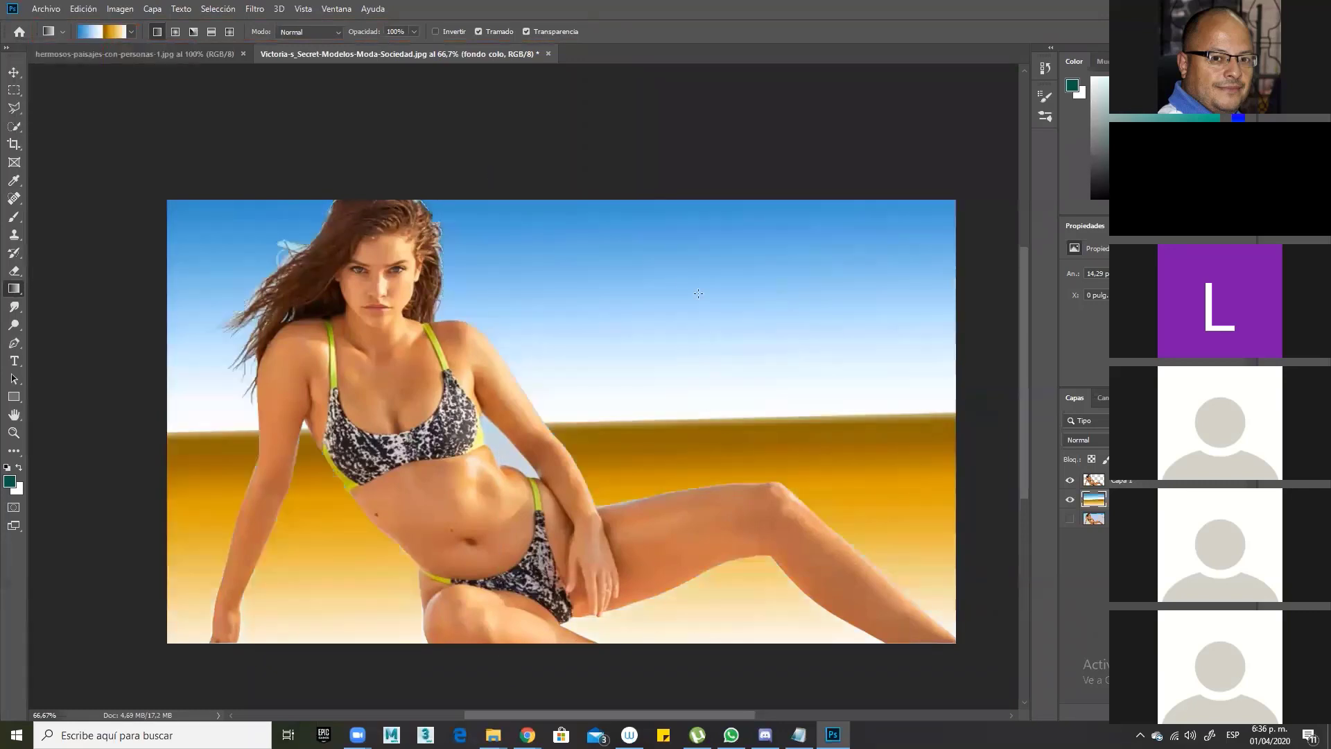
drag(620, 200, 626, 513)
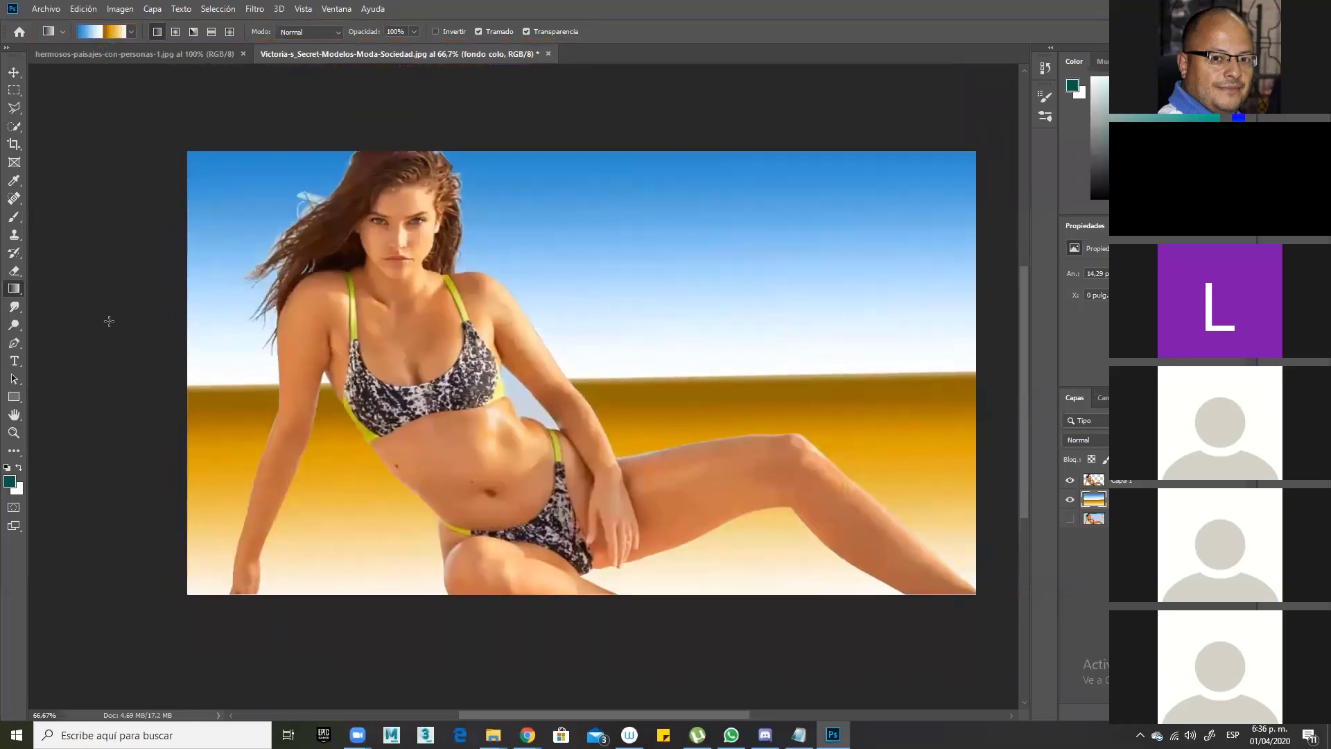
Step: Choose the Polygonal Lasso and briefly preview the image in full-screen view
click(14, 107)
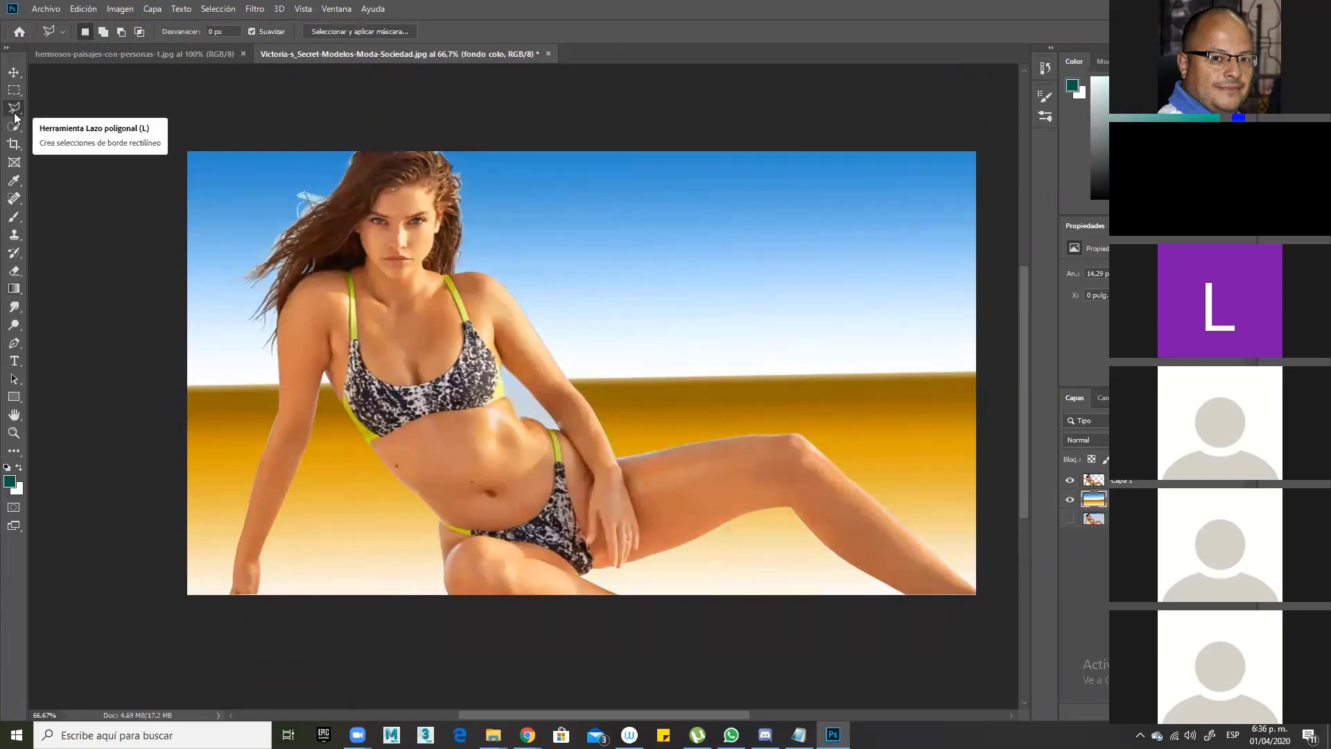
right_click(13, 114)
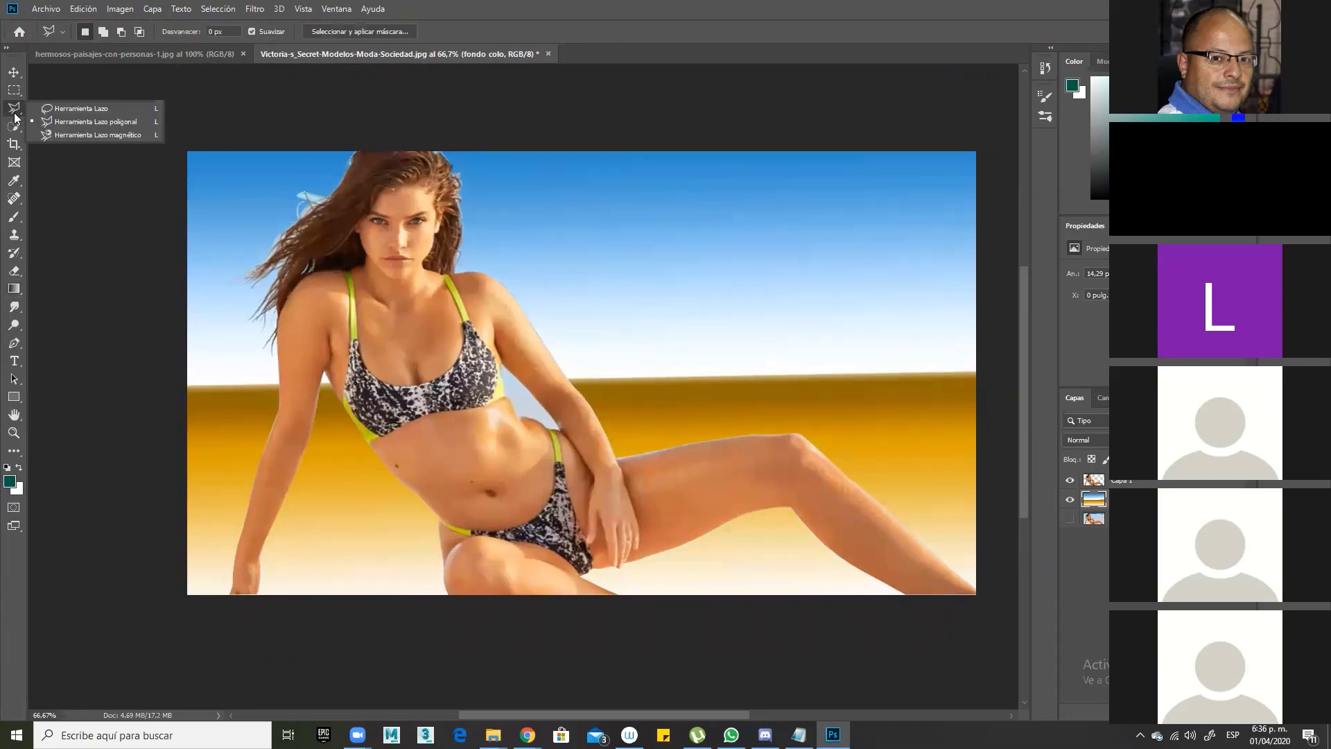
click(65, 121)
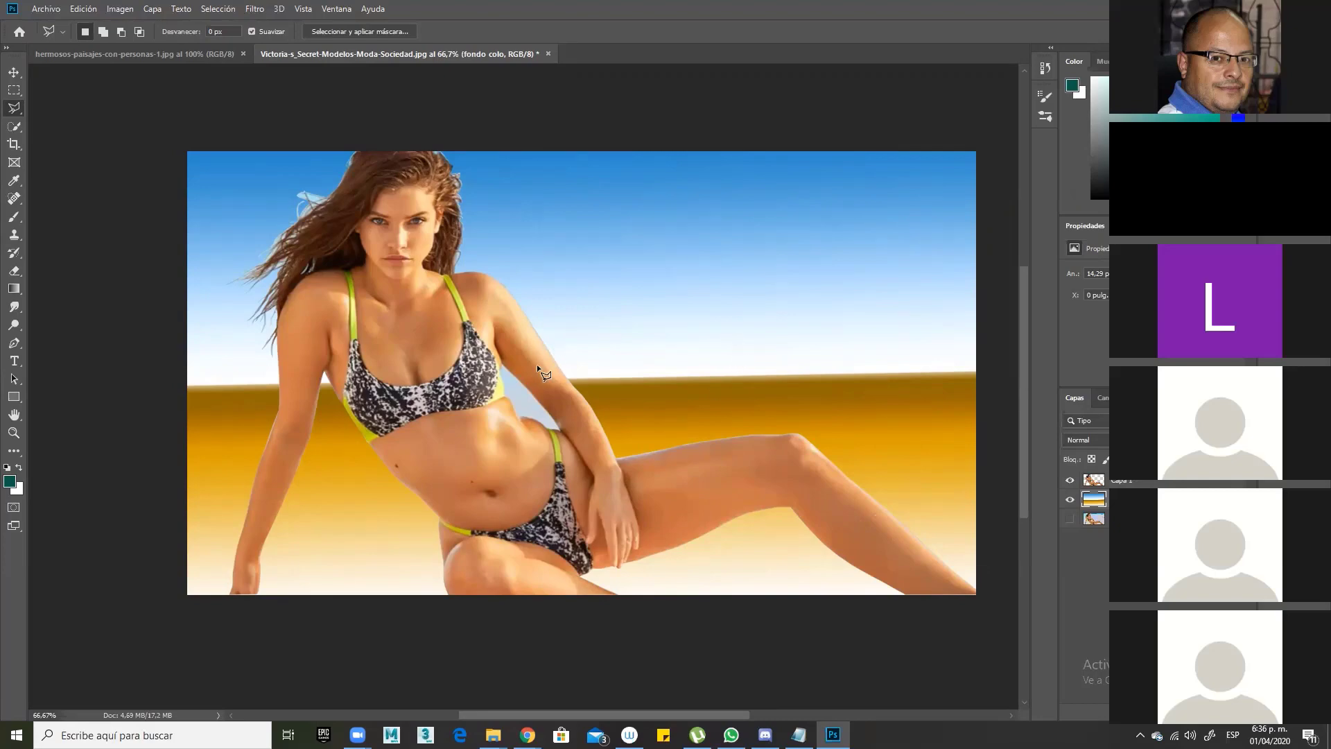
key(f)
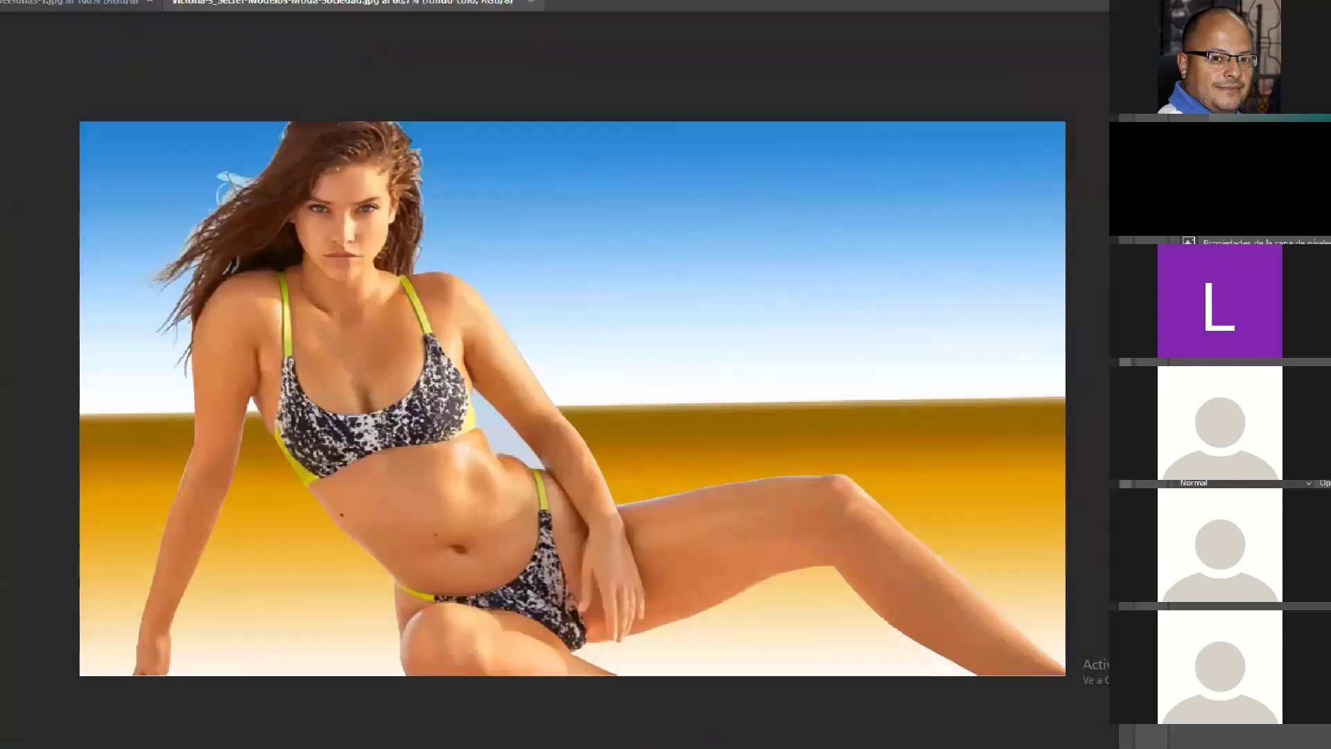
scroll(372, 279, up, 3)
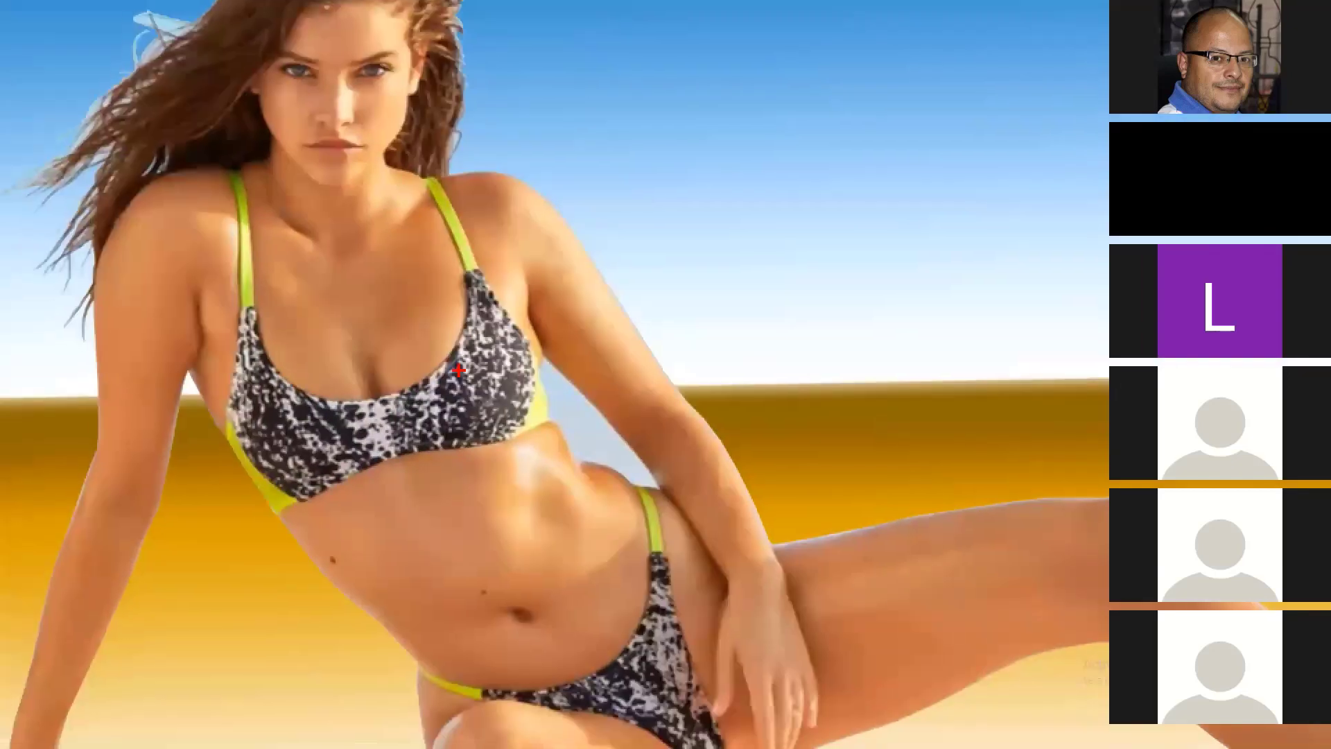
mouse_move(547, 364)
mouse_down()
mouse_move(579, 458)
mouse_move(607, 457)
mouse_move(634, 485)
mouse_move(652, 466)
mouse_move(547, 364)
mouse_up()
key(f)
key(f)
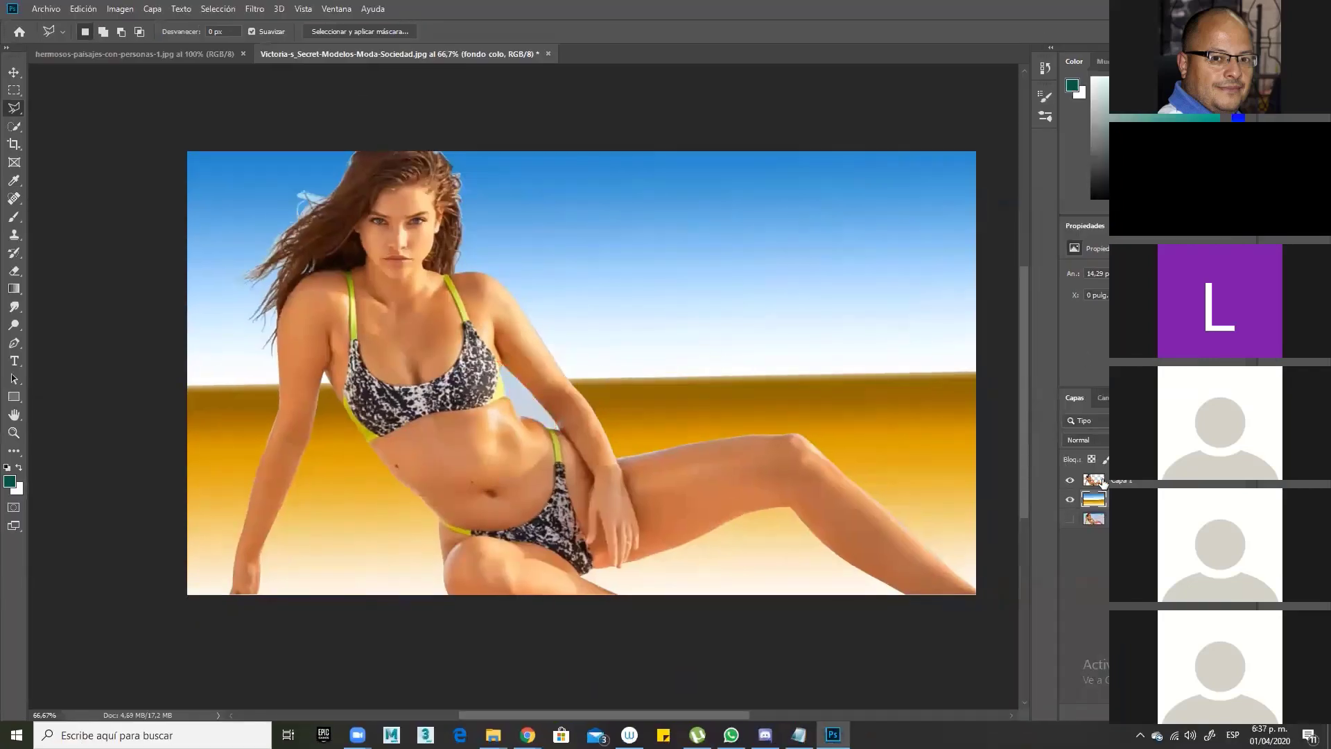
Step: Toggle Capa 1, gradient and beach photo visibility to compare, leaving the photo hidden
click(1094, 480)
click(1070, 480)
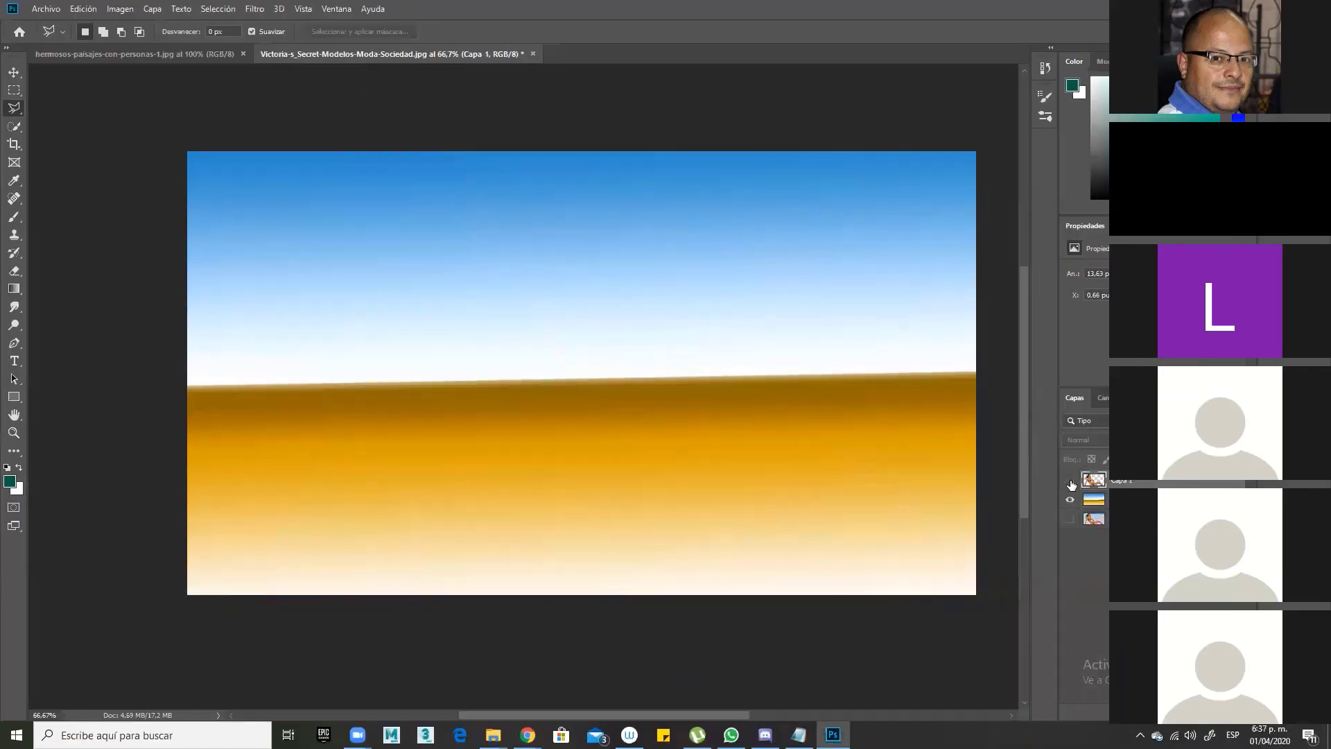
click(1070, 480)
click(1071, 499)
click(1070, 518)
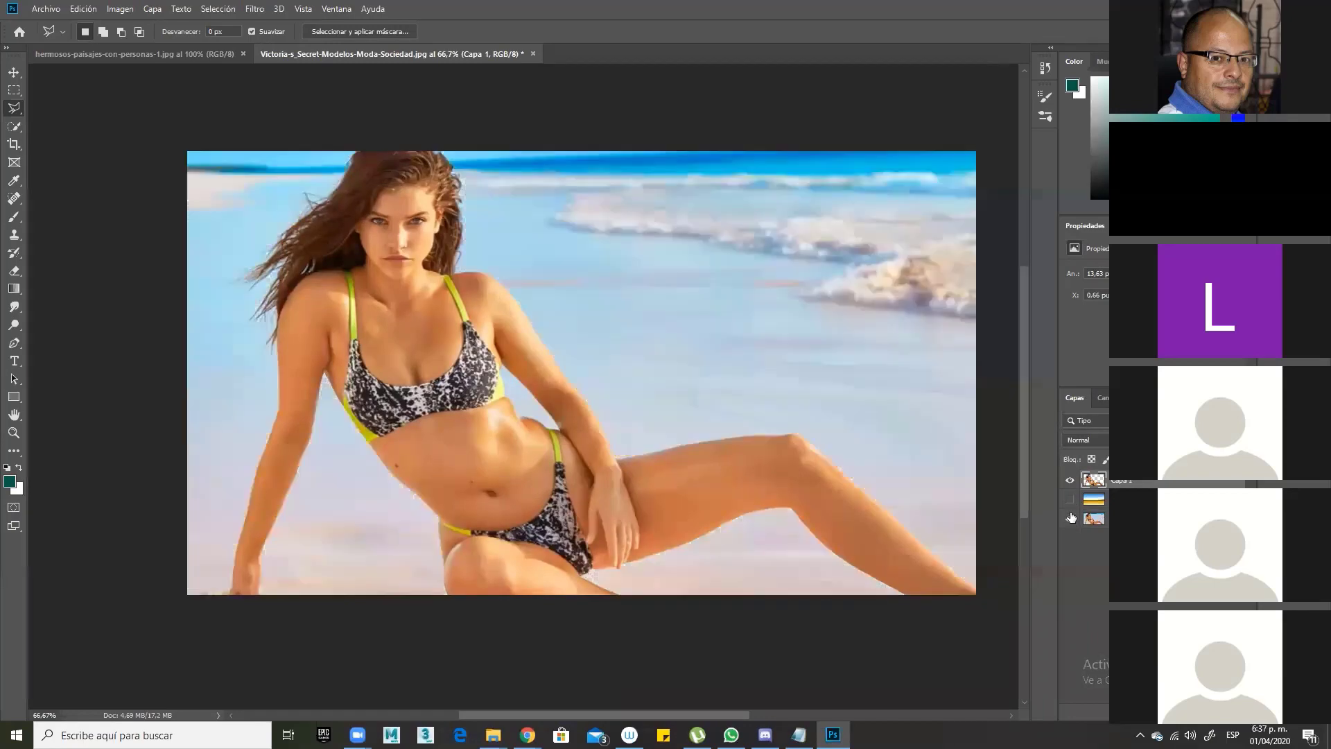
click(1069, 480)
click(1071, 499)
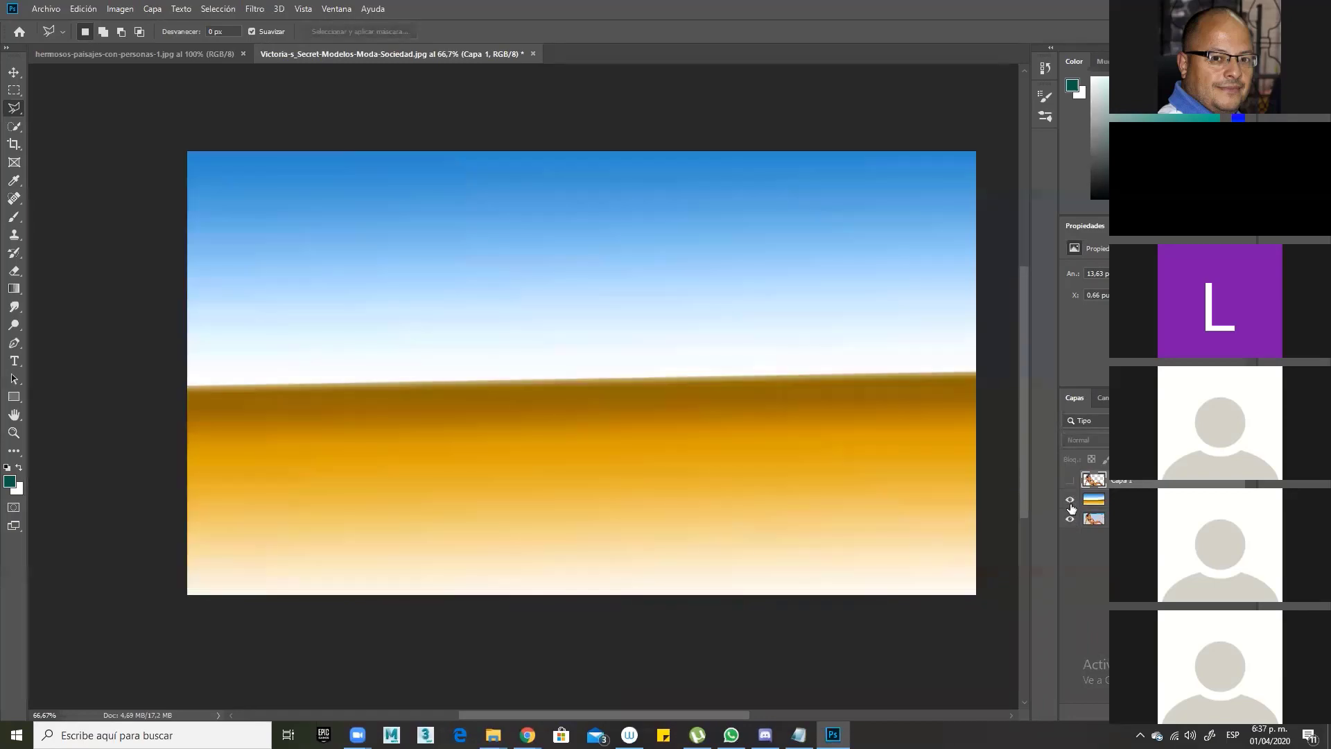
click(1070, 501)
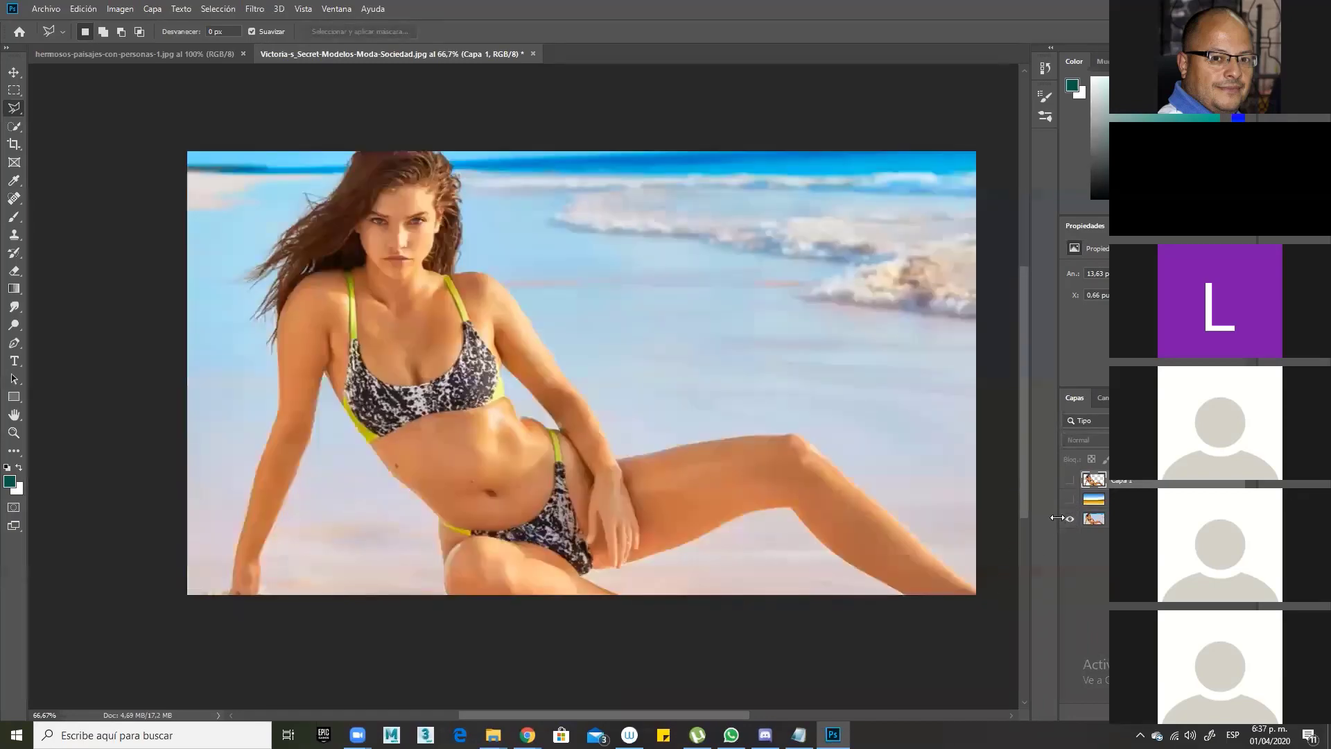
click(1070, 499)
click(1070, 518)
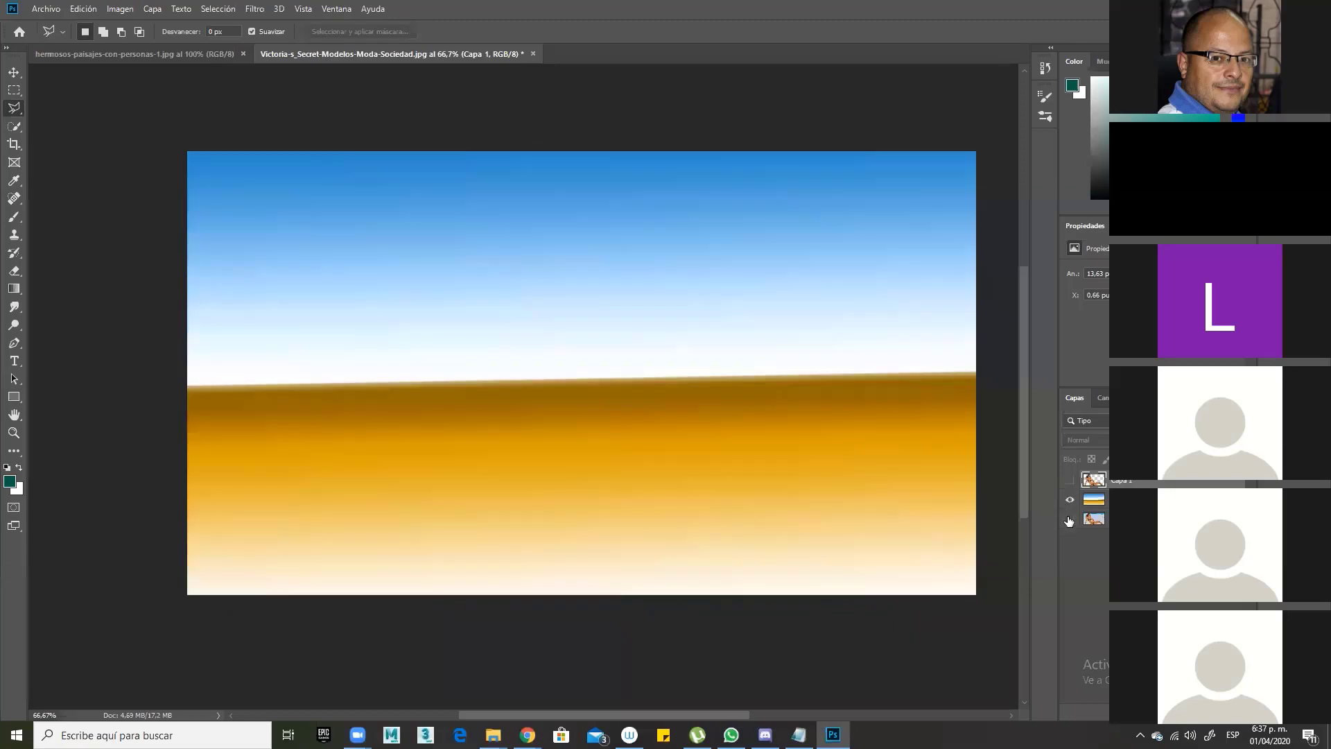
click(1069, 482)
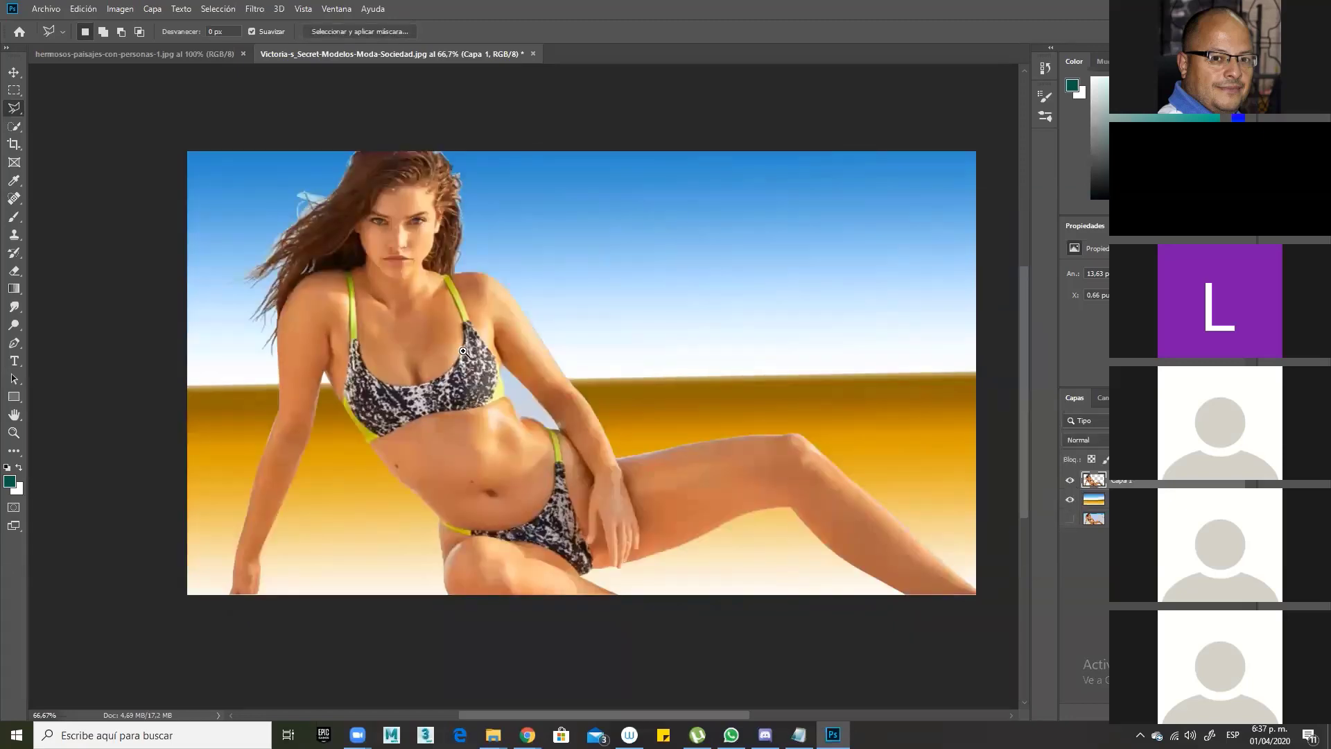
Step: Outline the sky gap between the arm and waist and delete it from Capa 1
drag(463, 351, 463, 351)
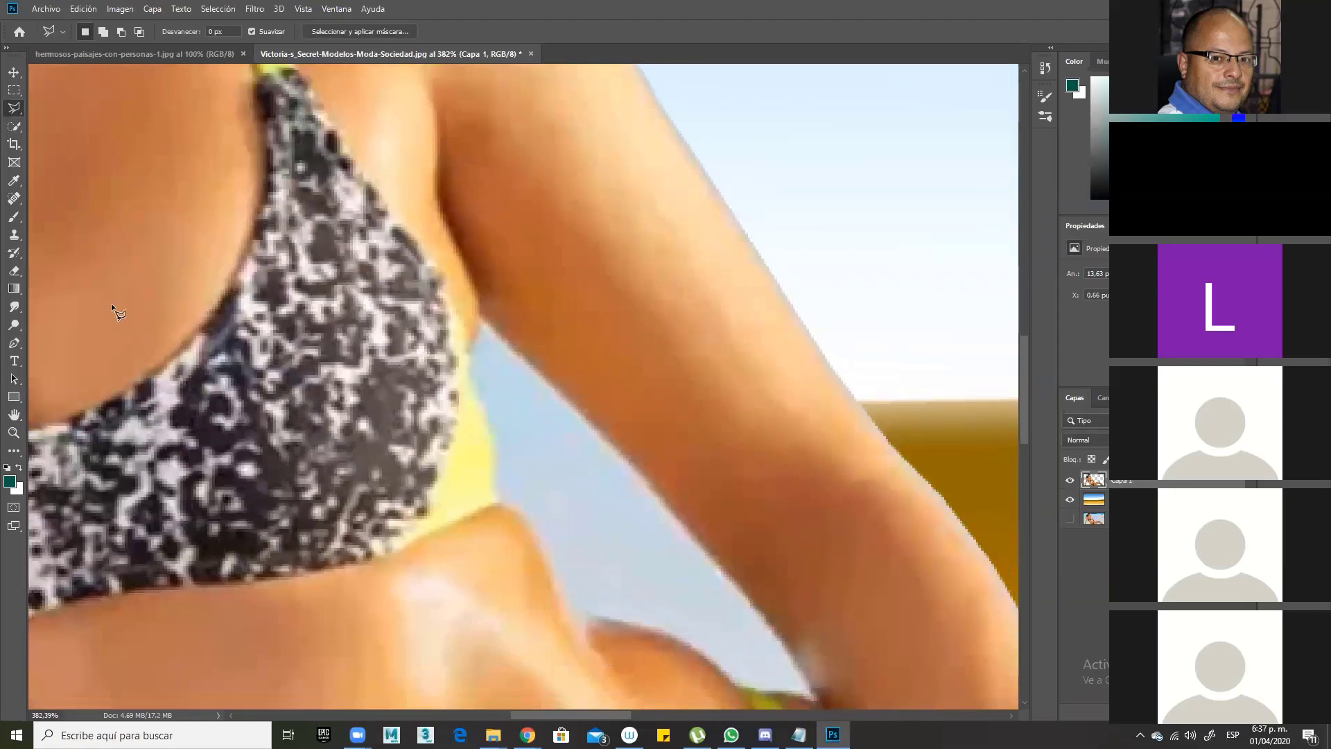
click(468, 350)
click(499, 495)
click(531, 526)
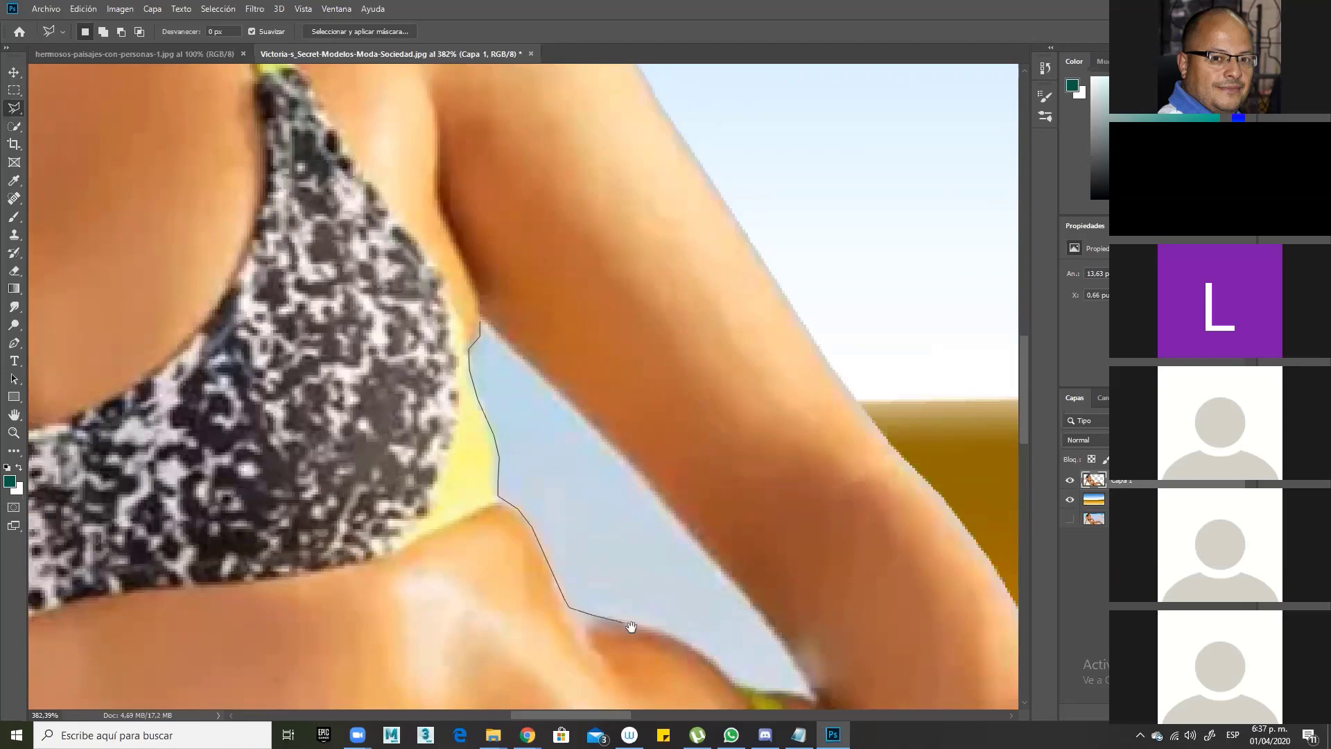
scroll(600, 589, down, 2)
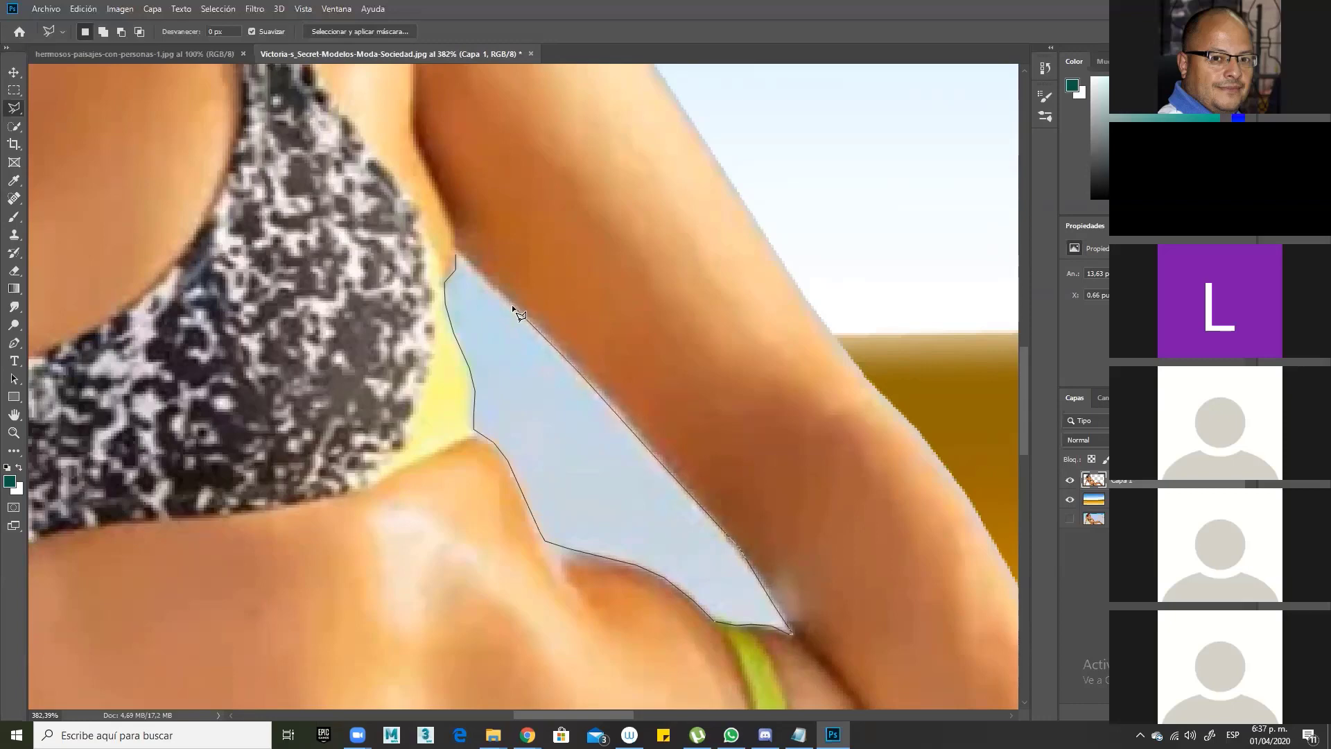
click(454, 254)
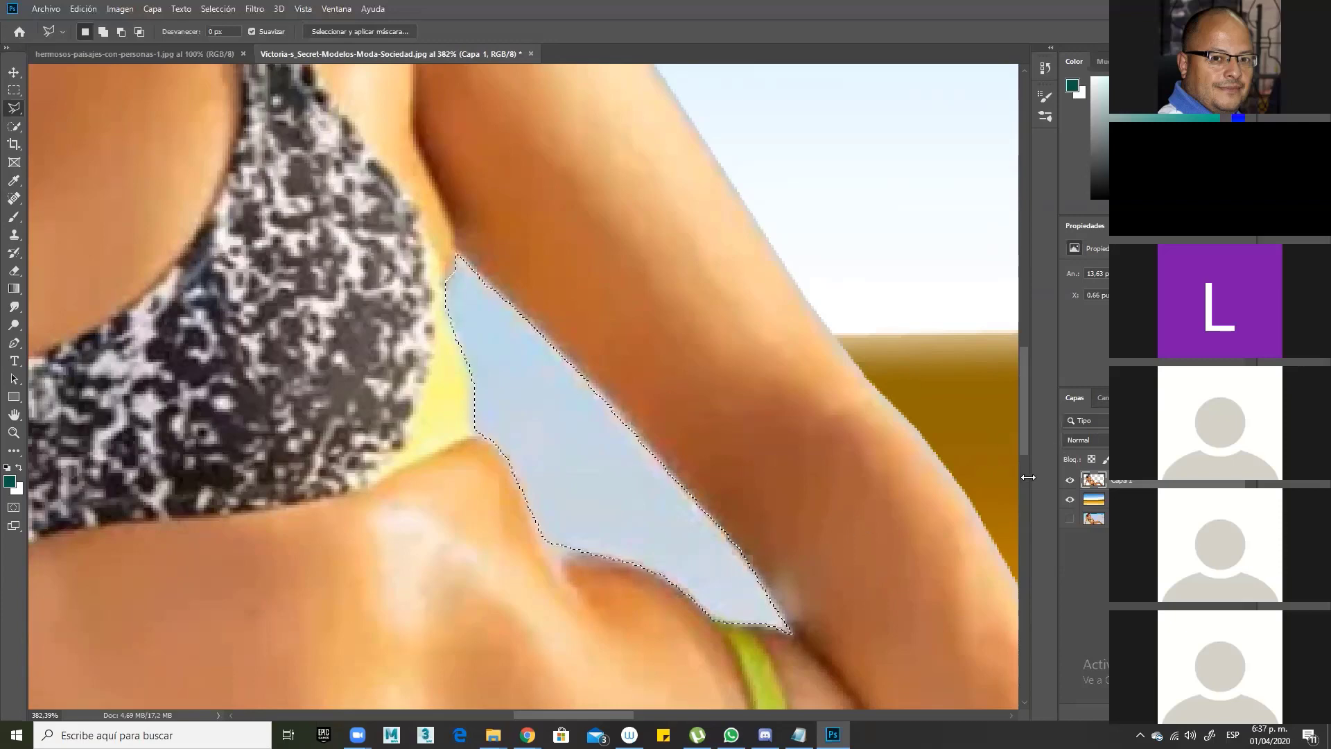
key(Delete)
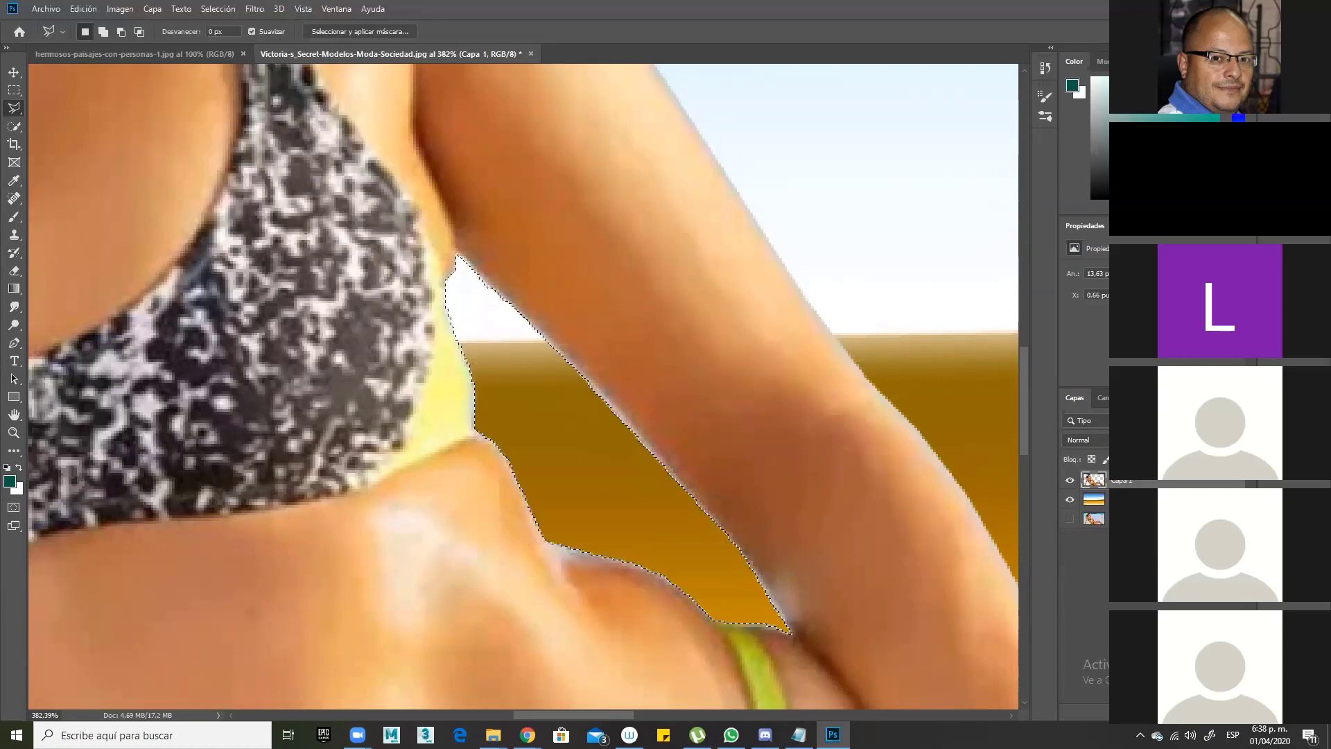
Step: View the Alfa 1 mask zoomed out, then check the Rojo channel and return to RGB
click(1101, 397)
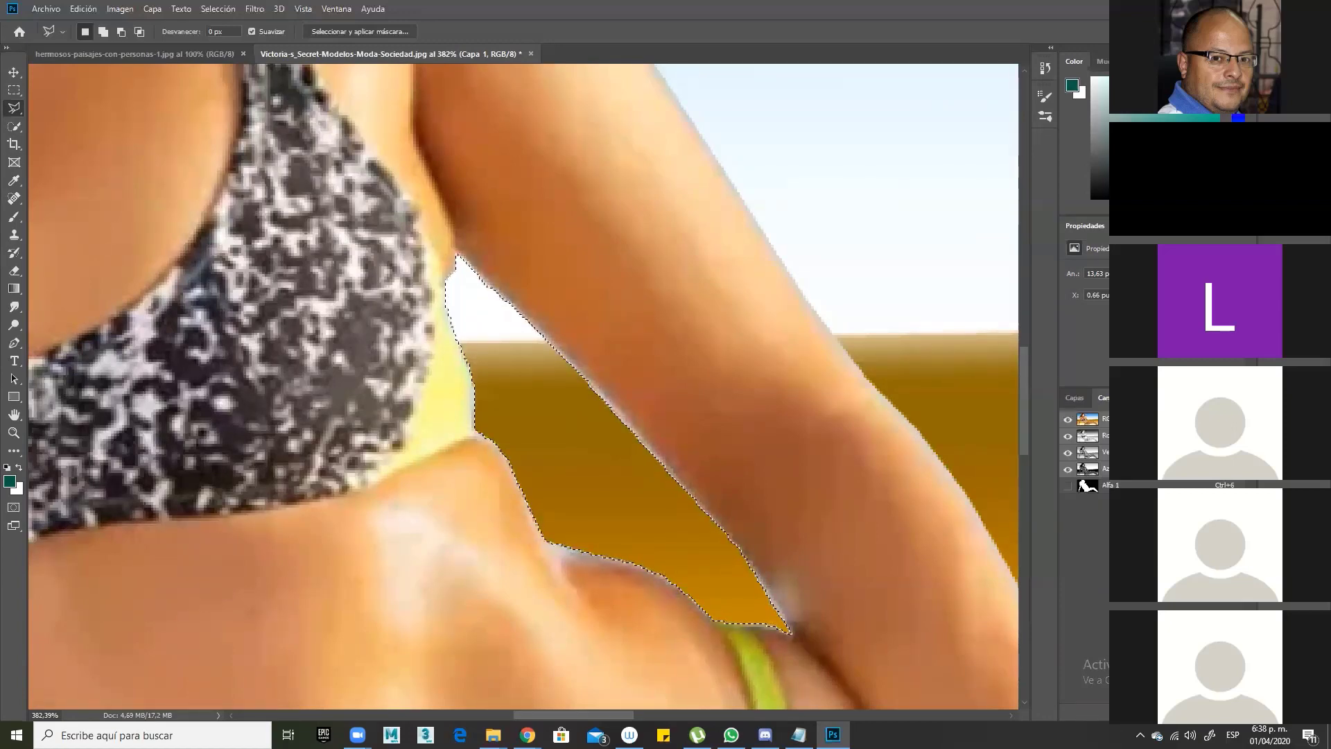
click(1085, 484)
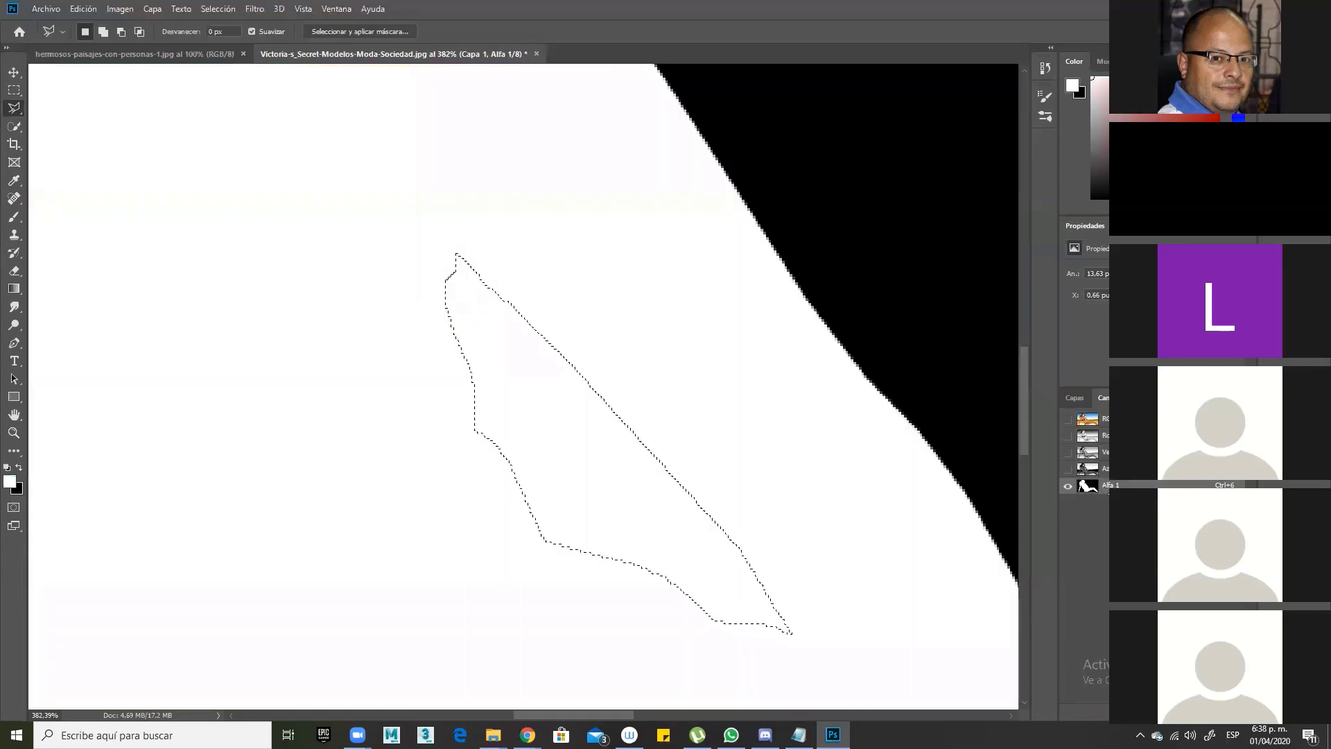
alt+click(739, 554)
alt+click(721, 557)
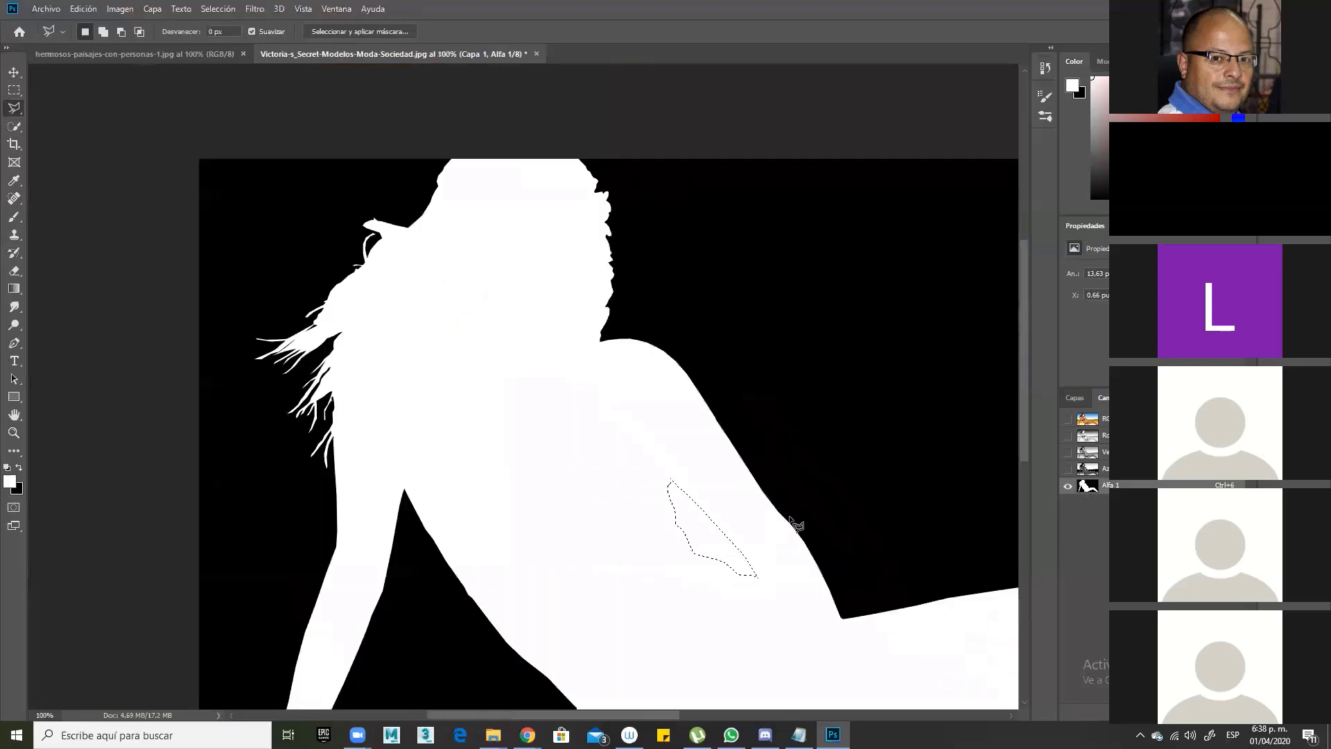
click(1068, 420)
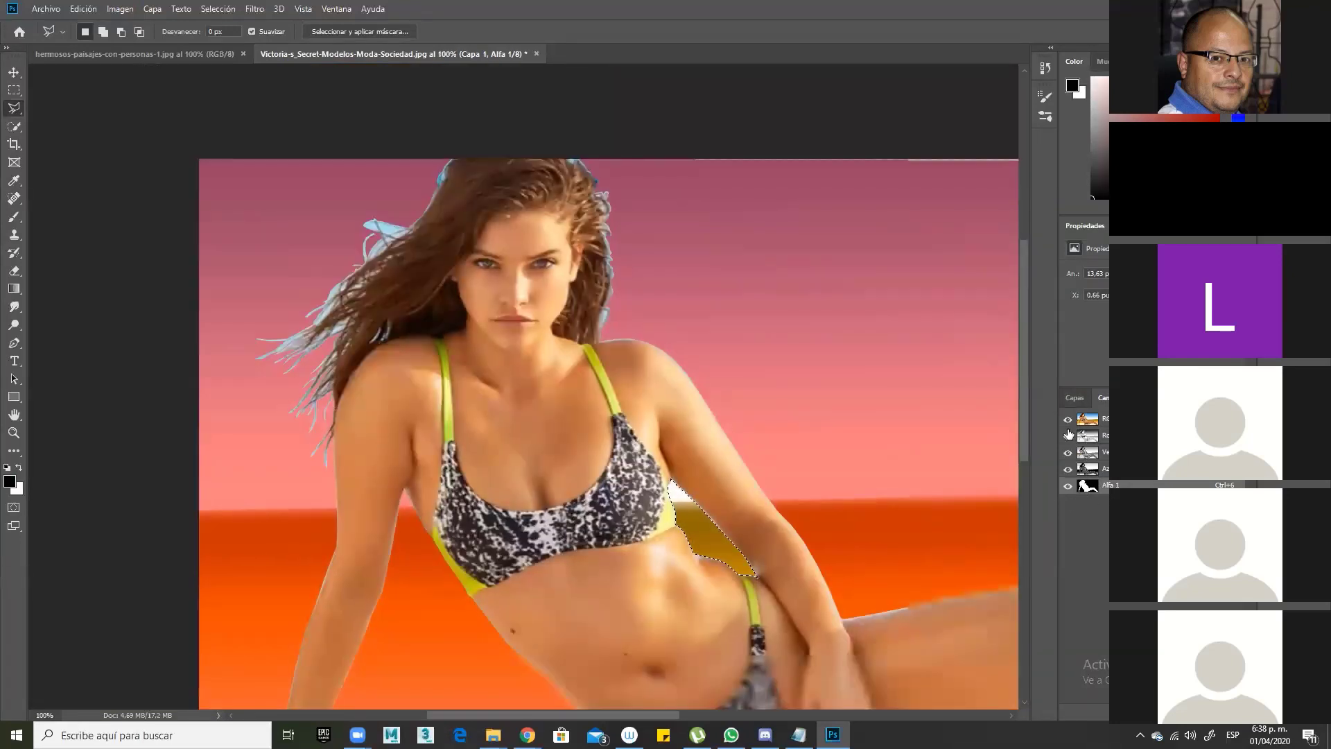
click(1075, 397)
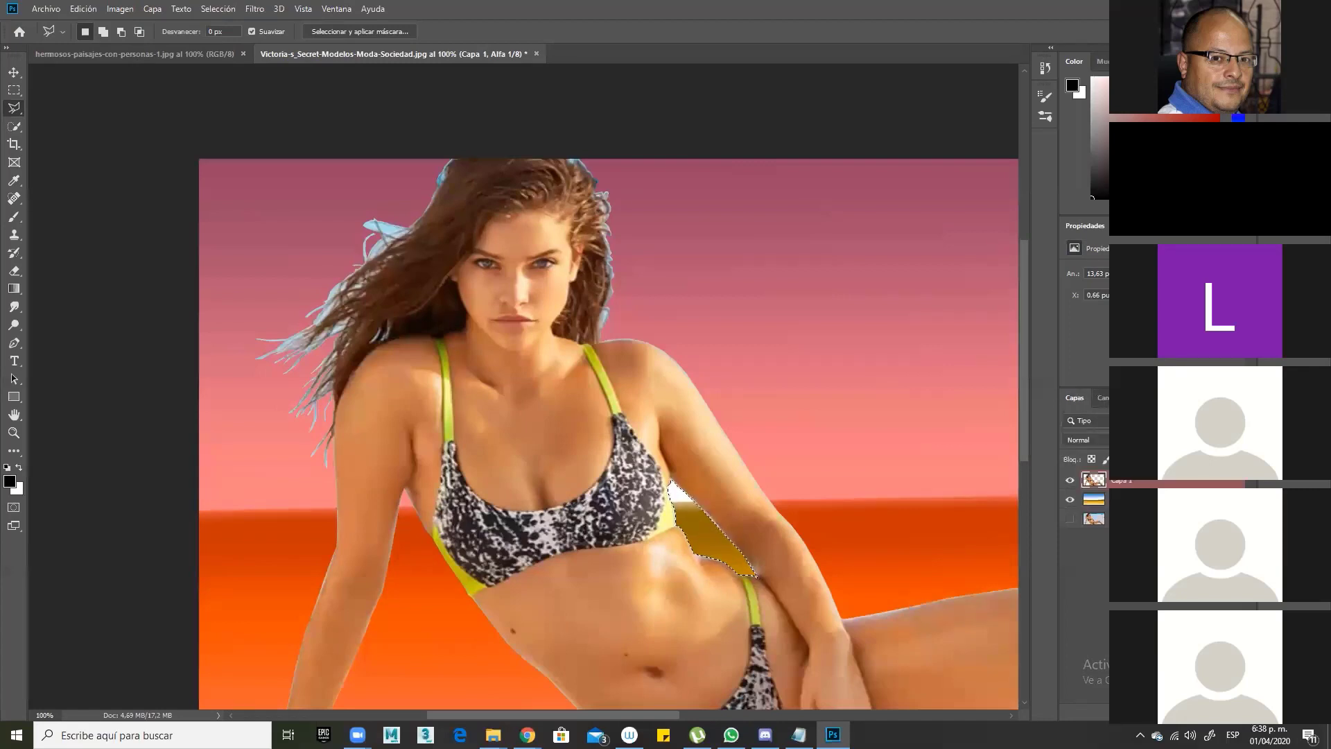
click(1099, 397)
click(1095, 419)
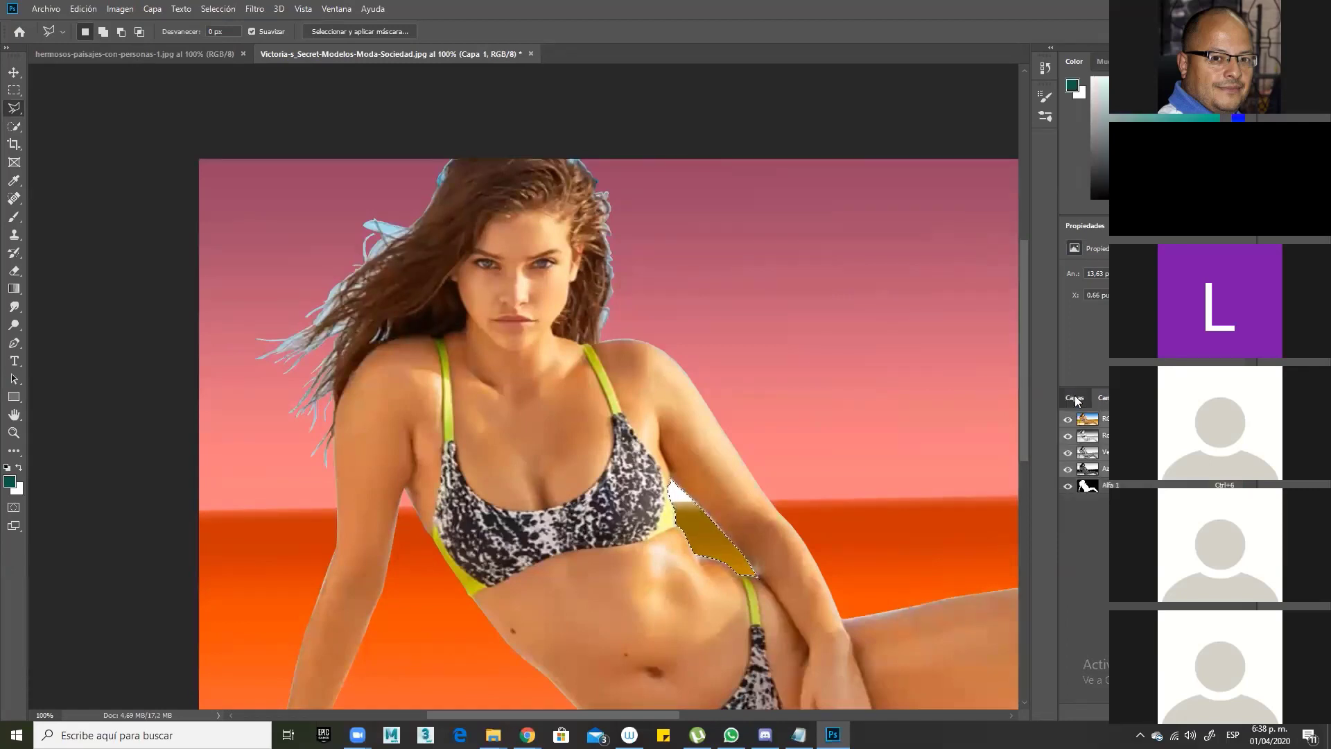
click(1074, 397)
click(1102, 397)
click(1123, 435)
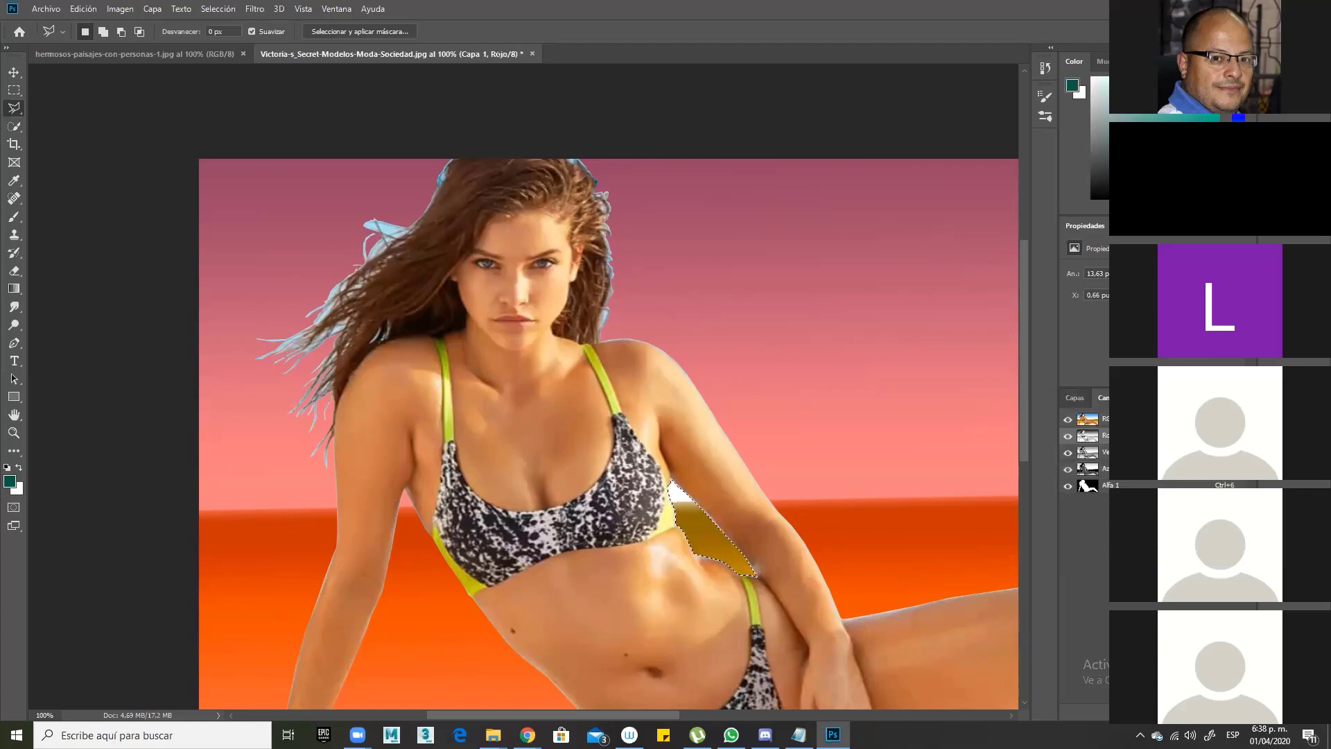
click(1087, 419)
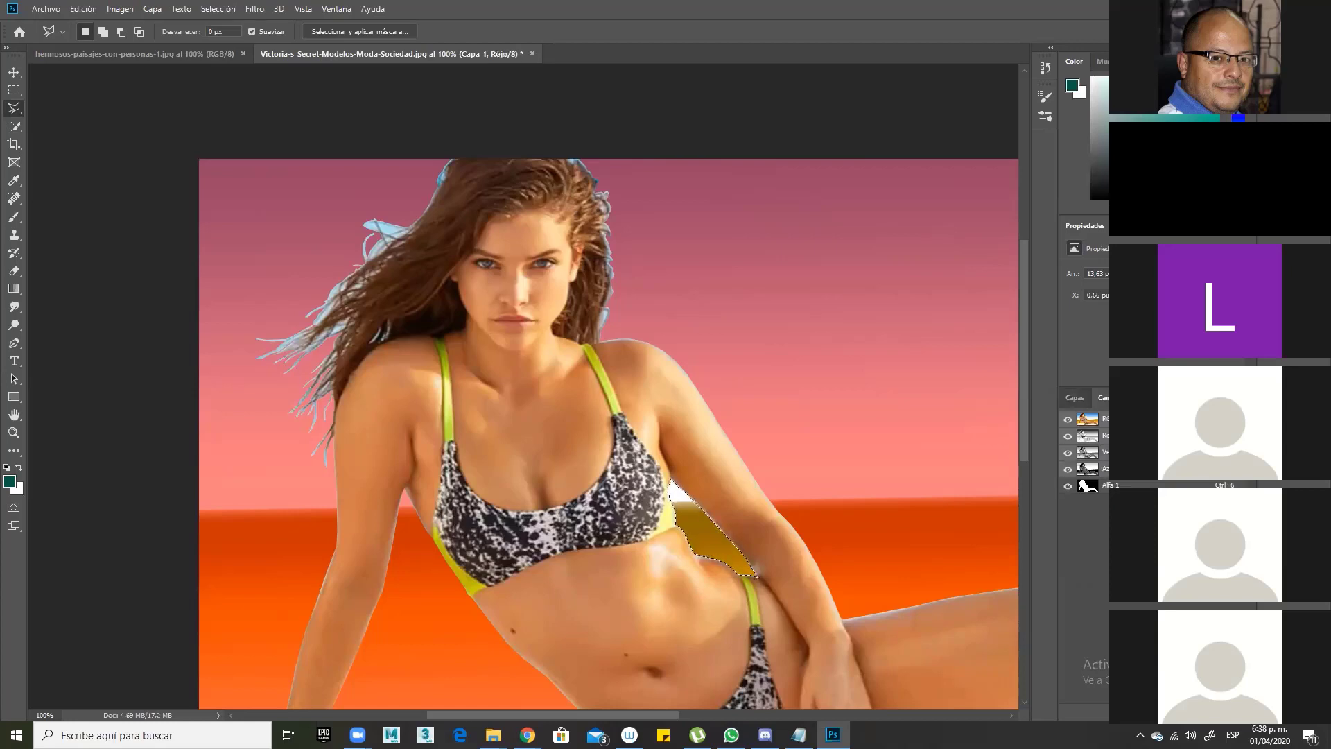
Step: Toggle Capa 1 and the gradient background off and on, then return to Channels
click(1074, 397)
click(1094, 498)
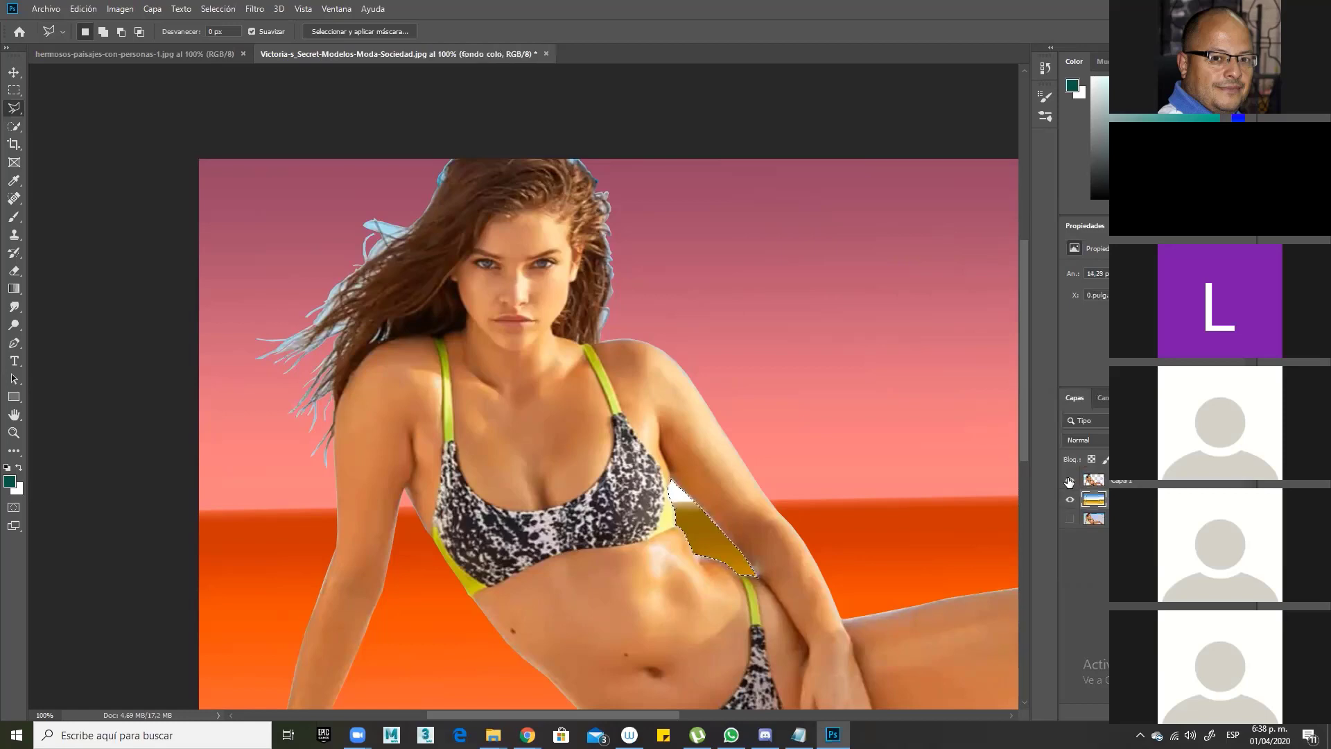
click(1070, 479)
click(1070, 479)
click(1070, 499)
click(1069, 499)
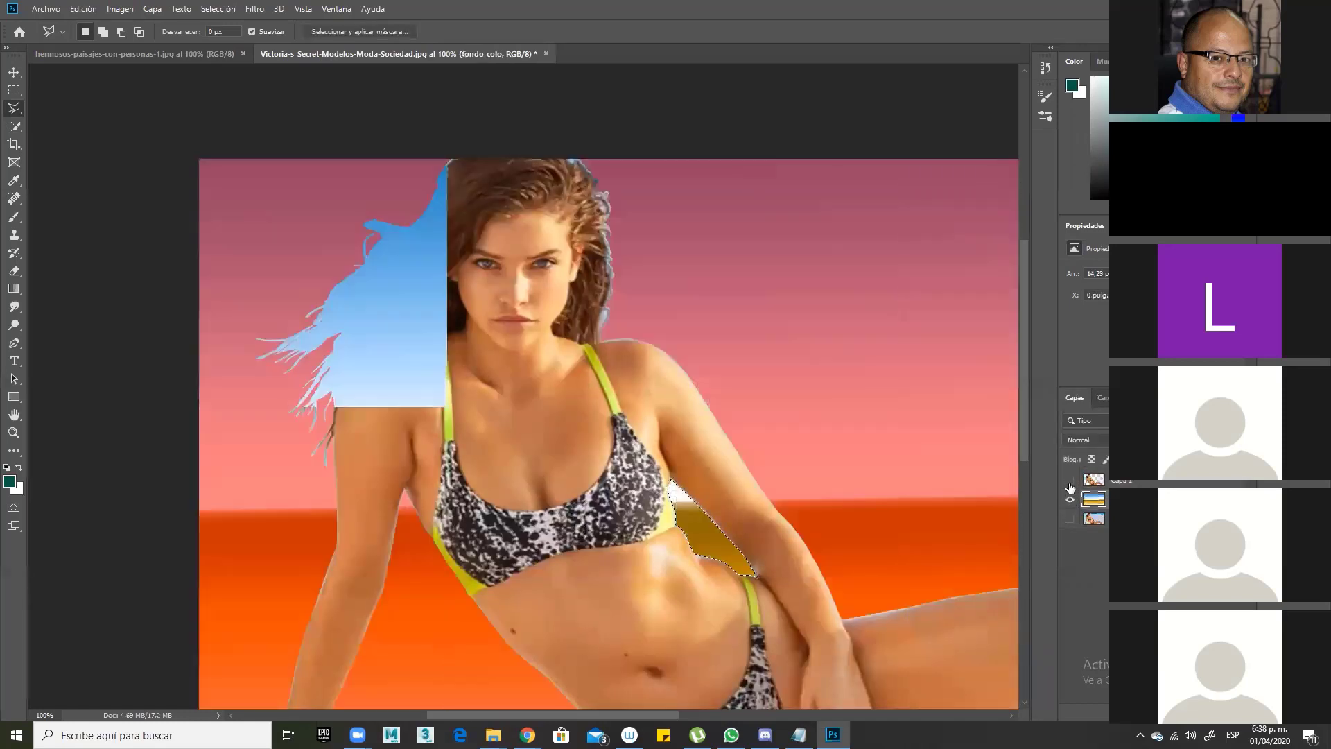
click(1070, 480)
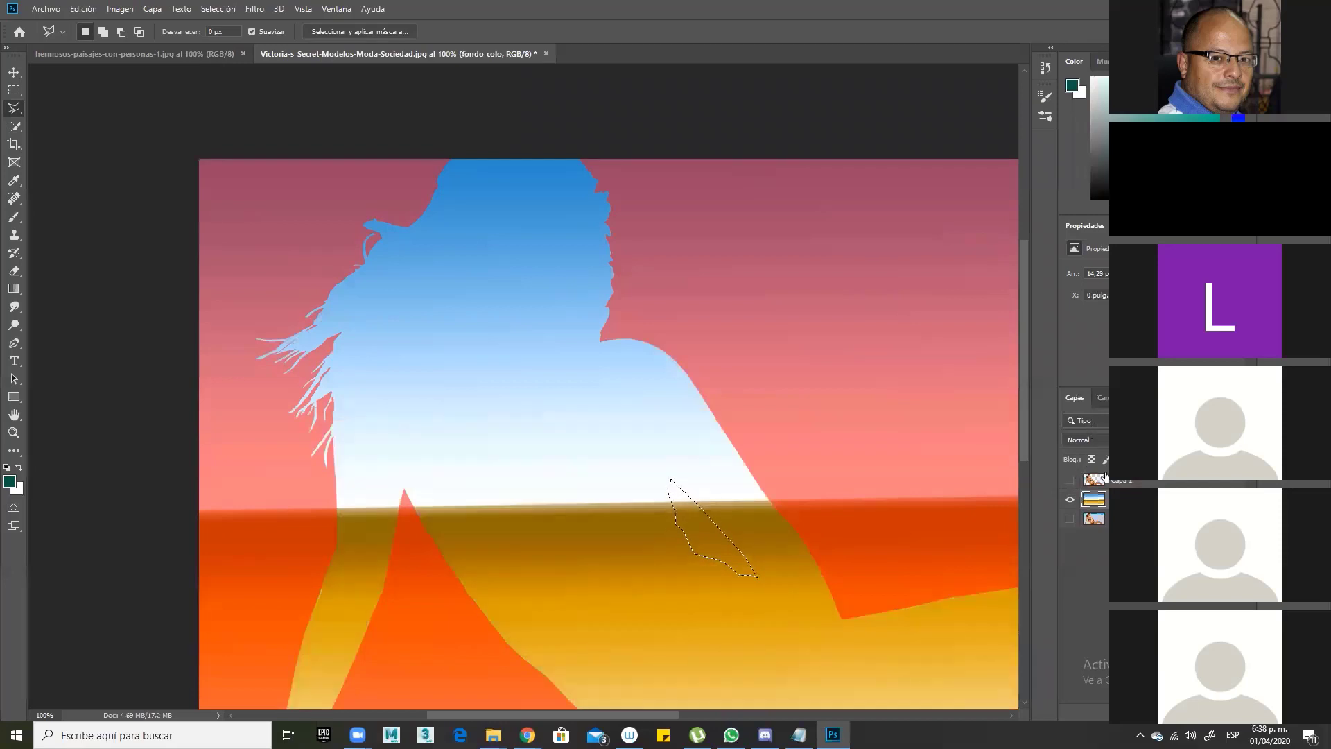
click(1071, 480)
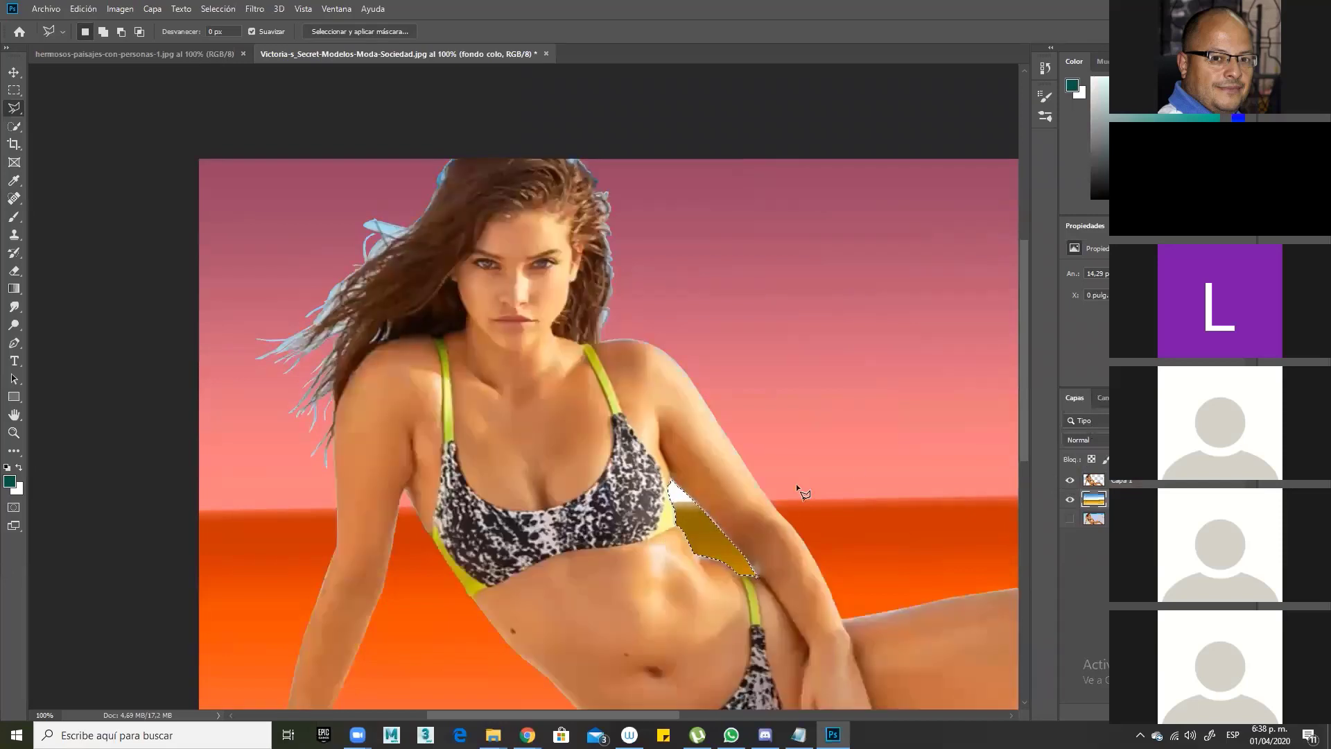
click(1102, 398)
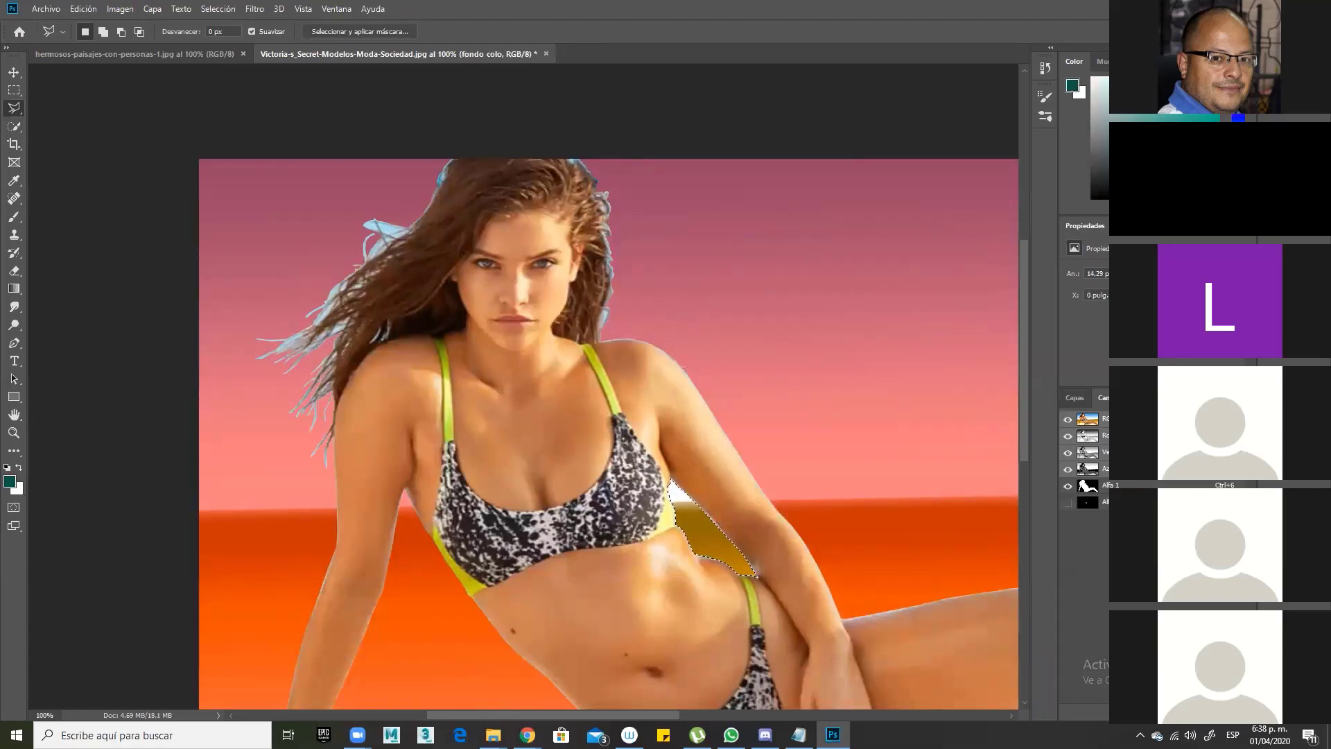
Step: Delete the old Alfa 2 channel, confirming with Sí
click(1090, 502)
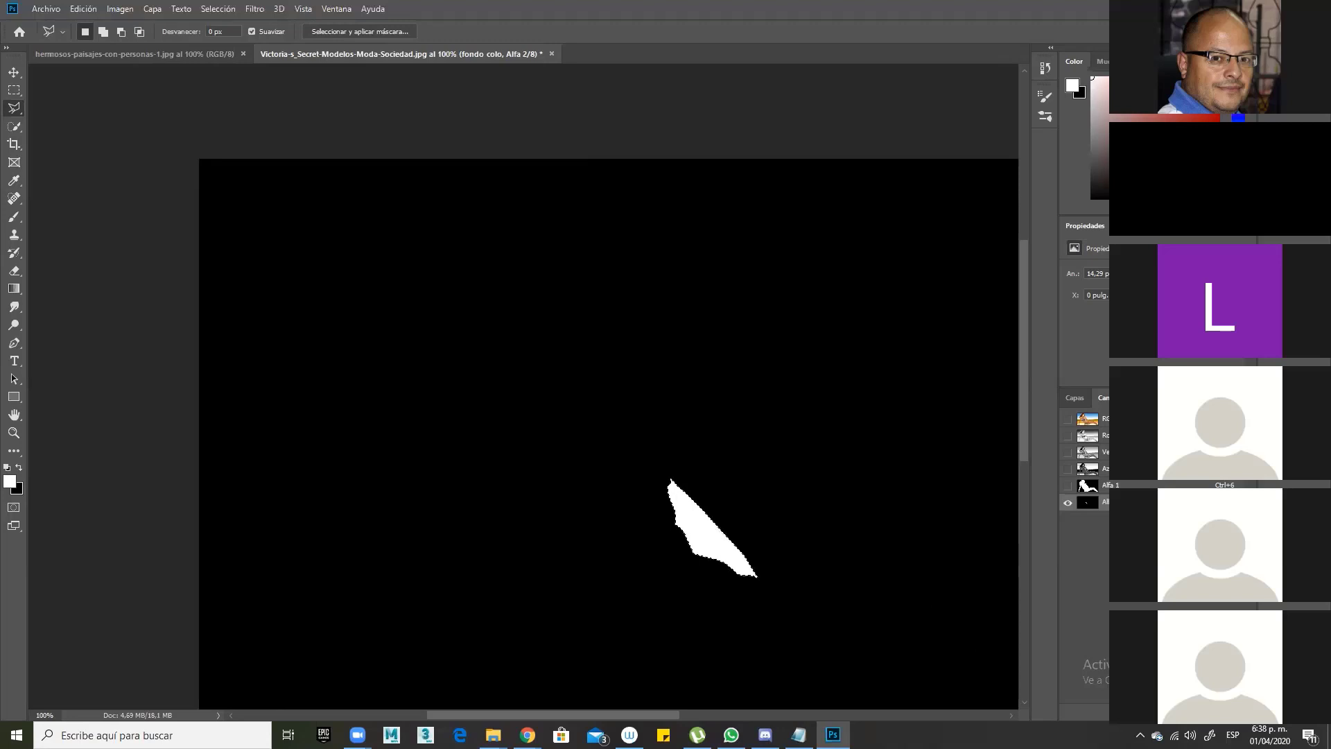
key(Delete)
click(596, 273)
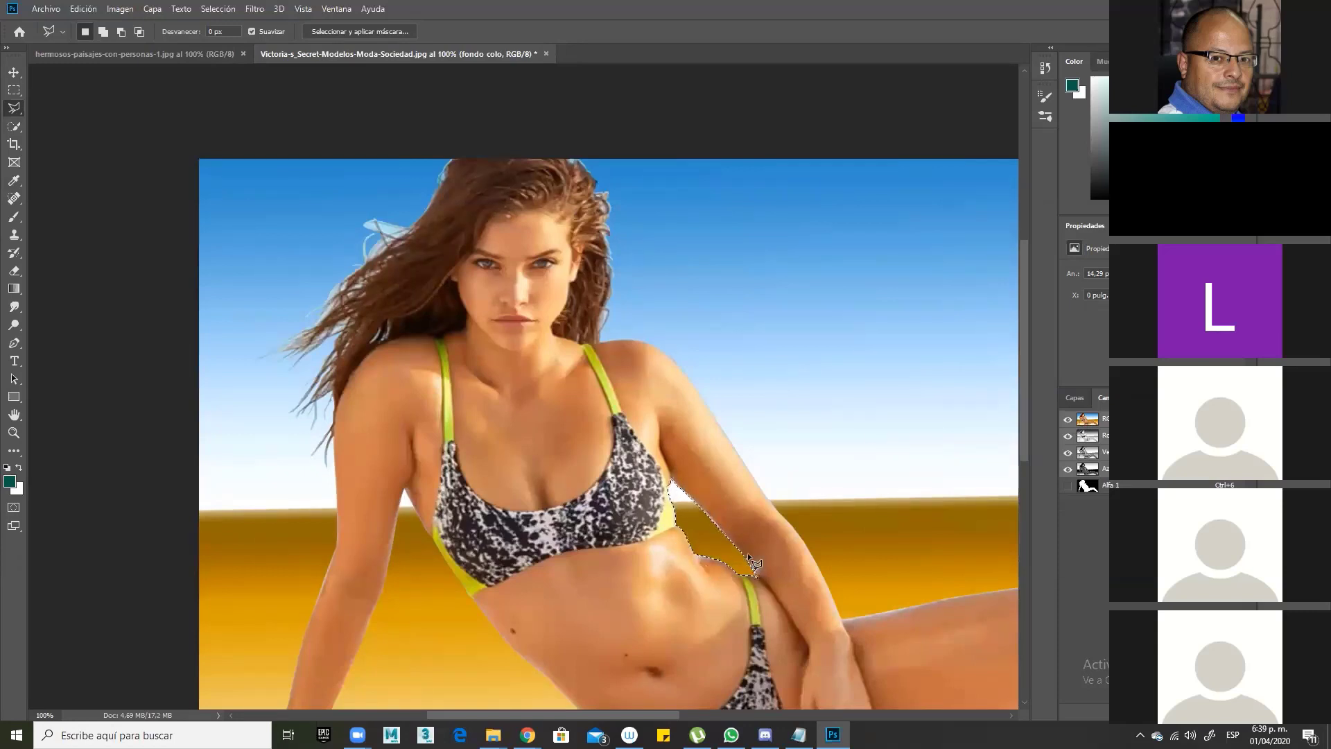
Step: With Capa 1 active, save the gap selection as a new Alfa 2 channel
click(1073, 398)
click(1102, 480)
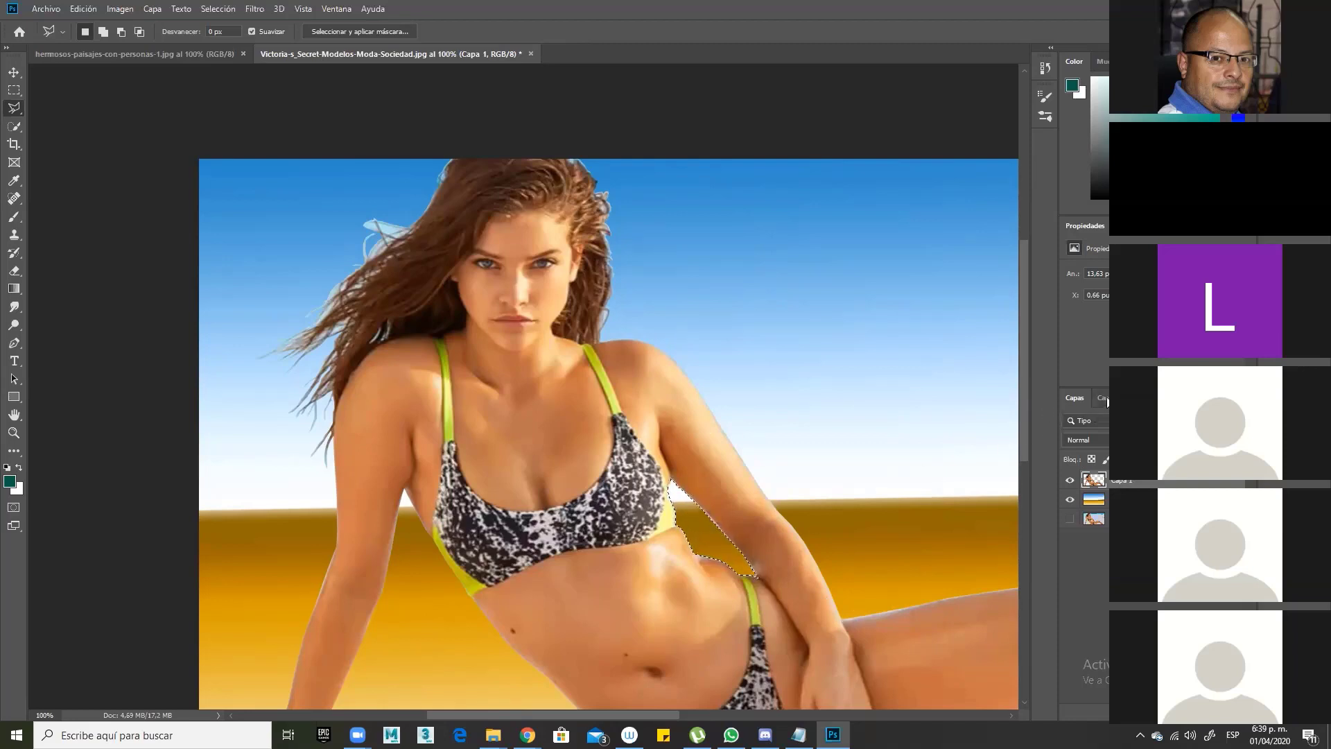
click(1103, 398)
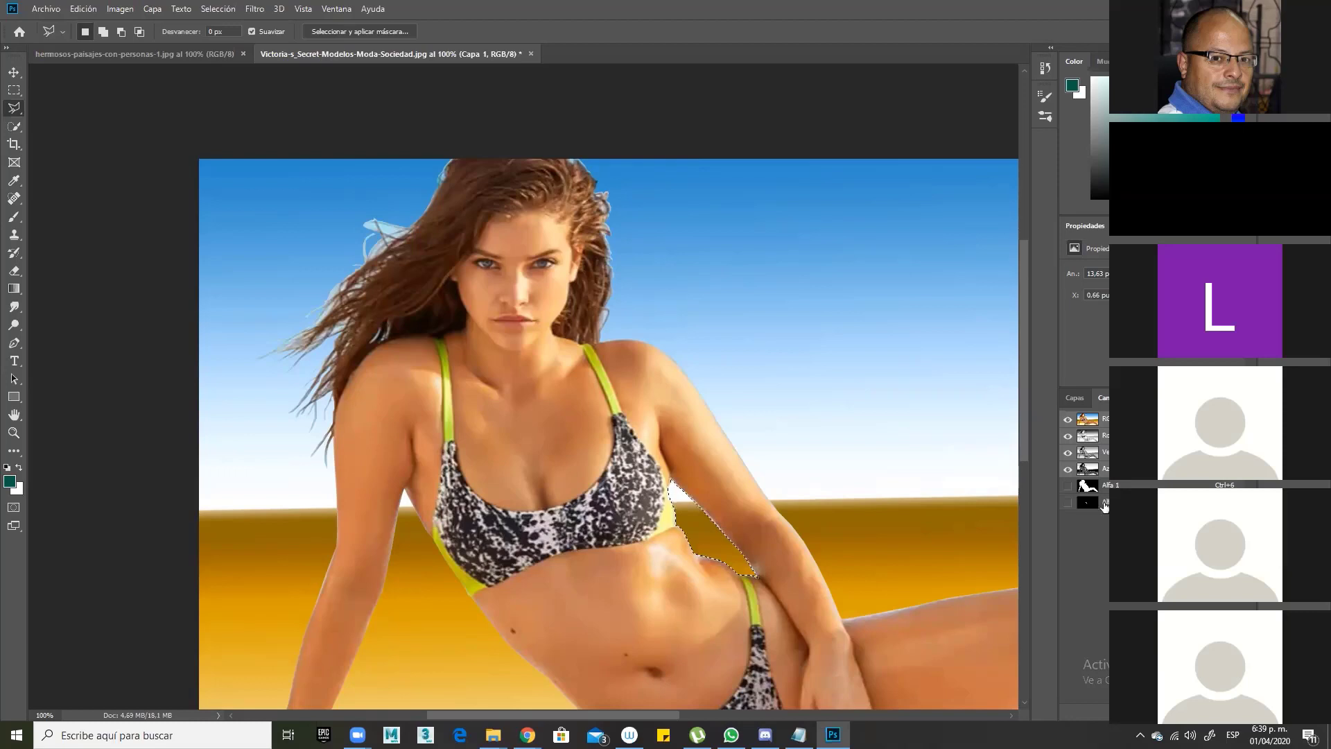
click(1087, 502)
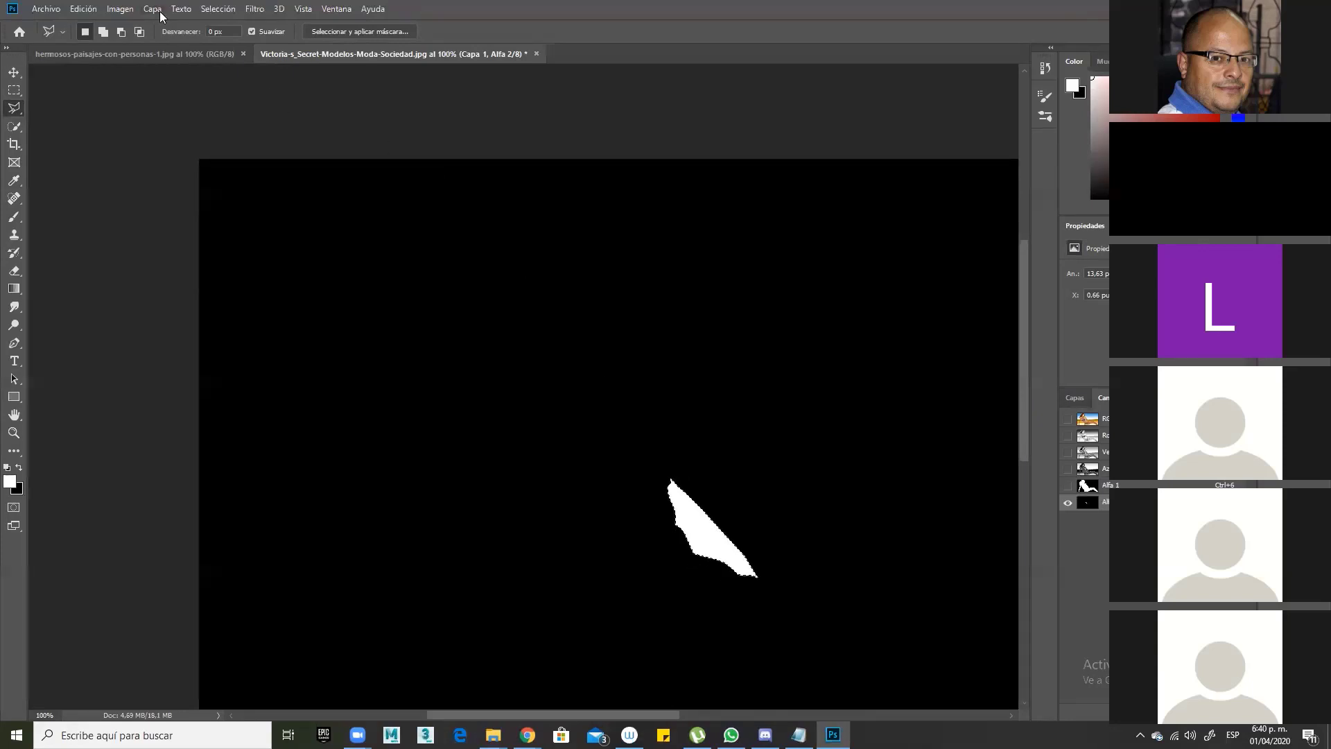
Step: Deselect, pick the Move tool, return to the RGB composite and zoom out to 66.67%
click(211, 10)
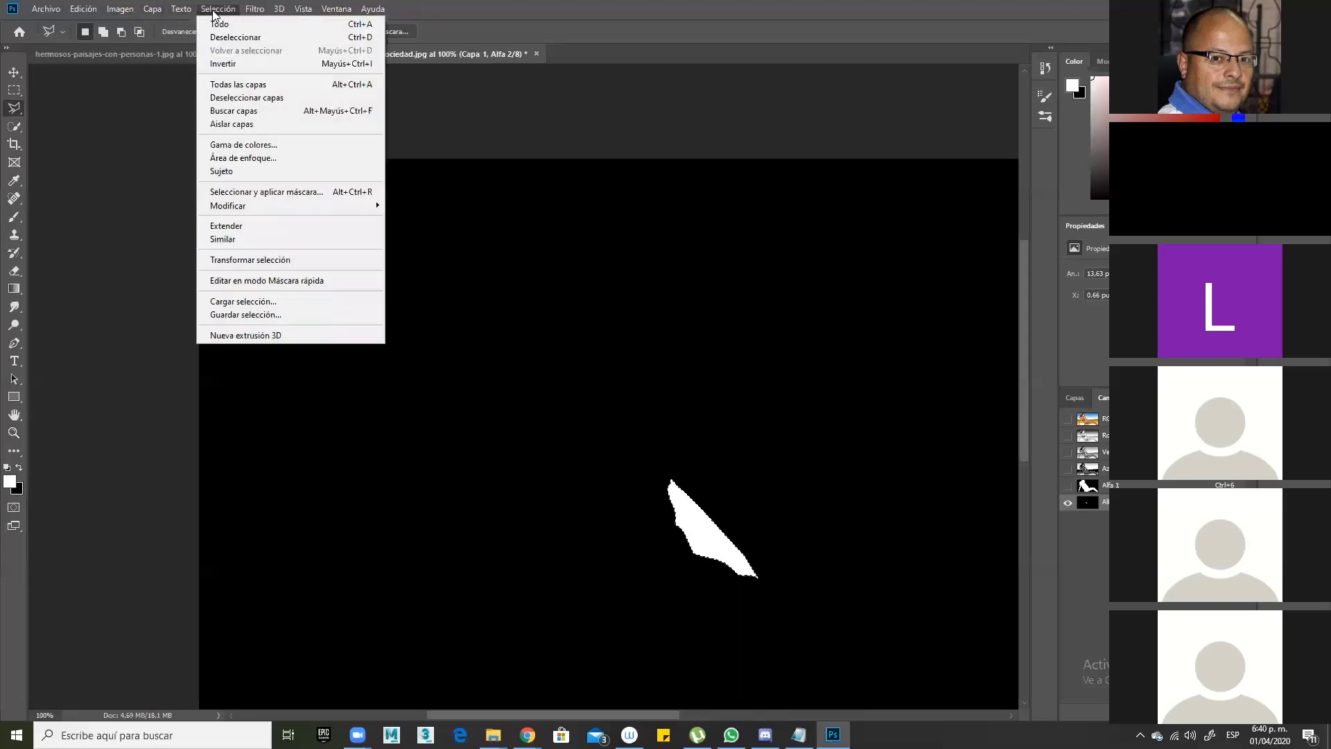
click(231, 39)
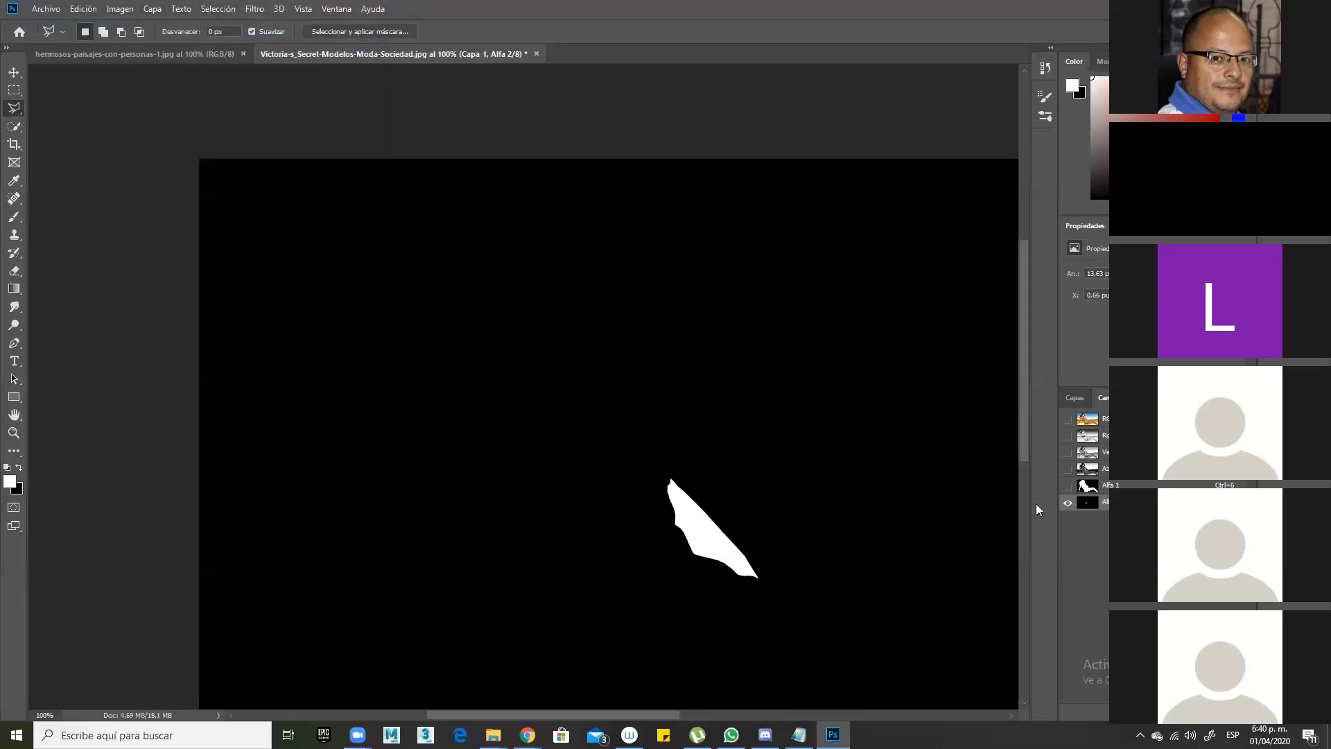
key(v)
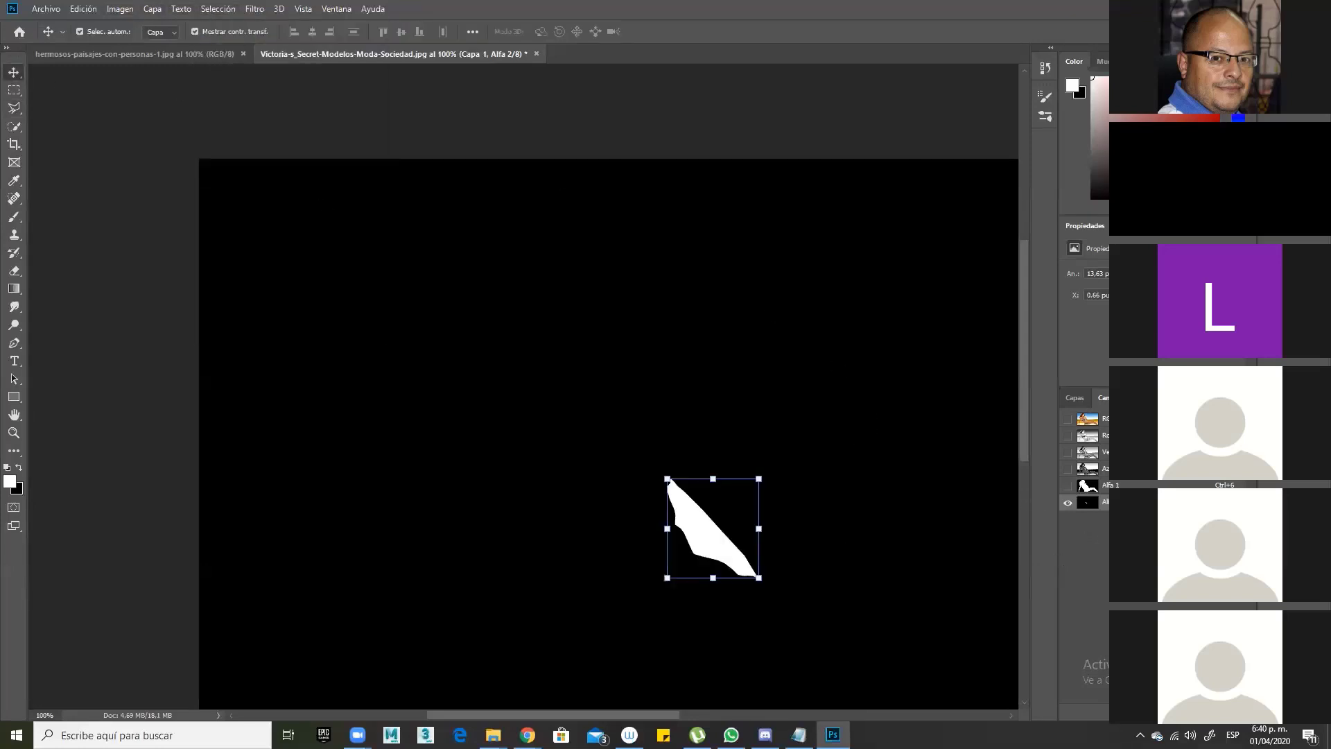
key(ctrl+6)
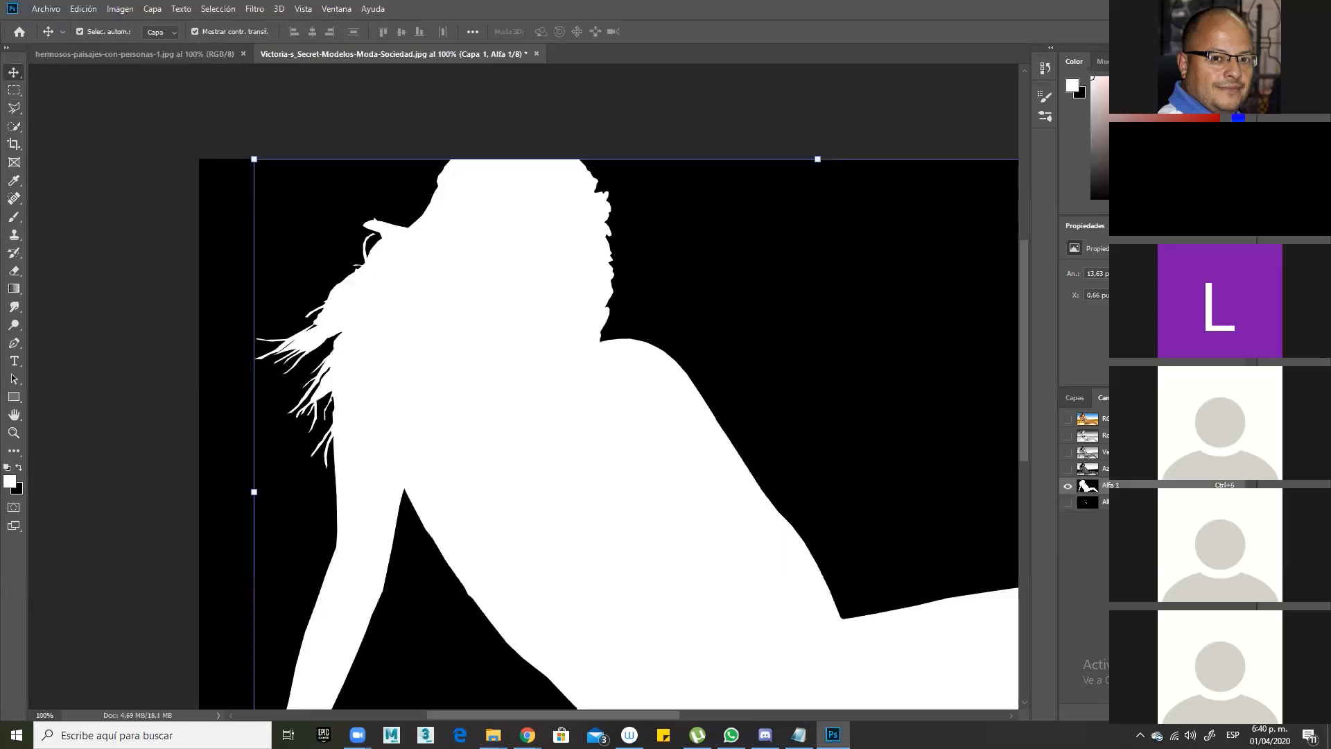
key(ctrl+2)
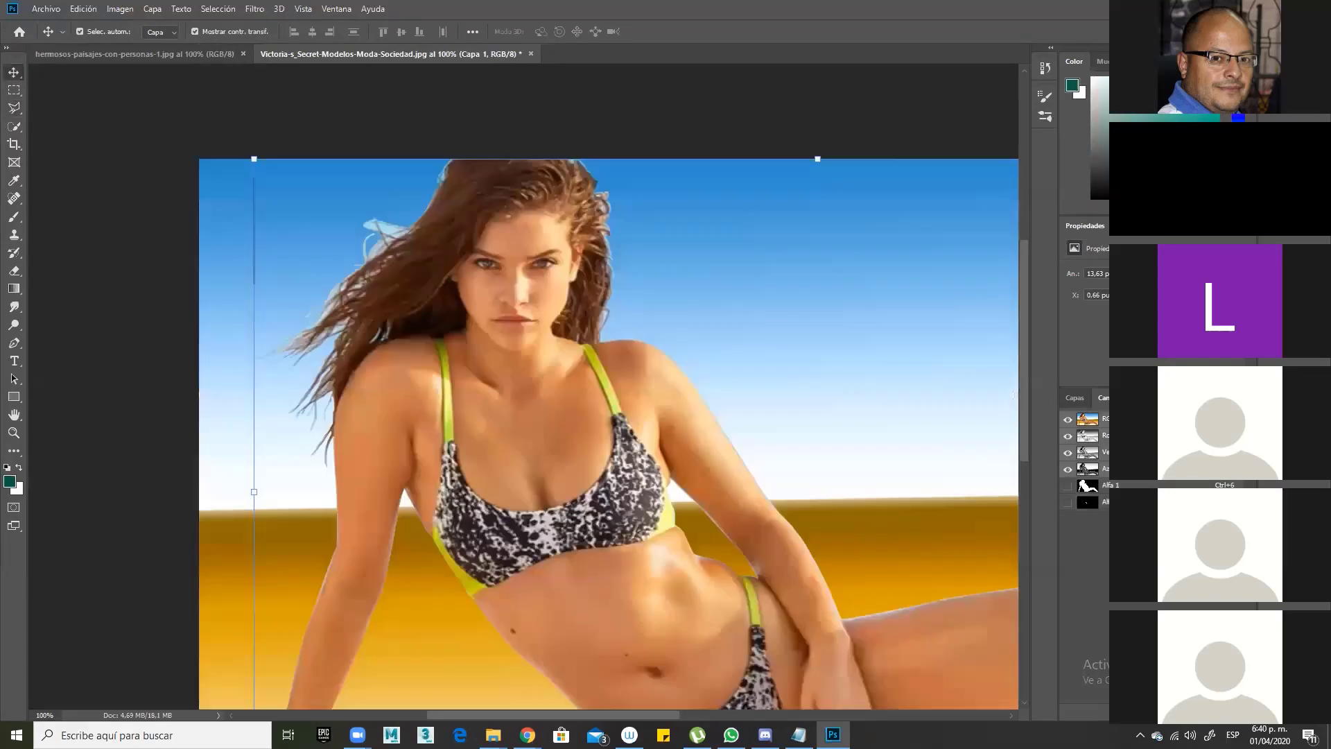
click(1073, 399)
key(ctrl+space)
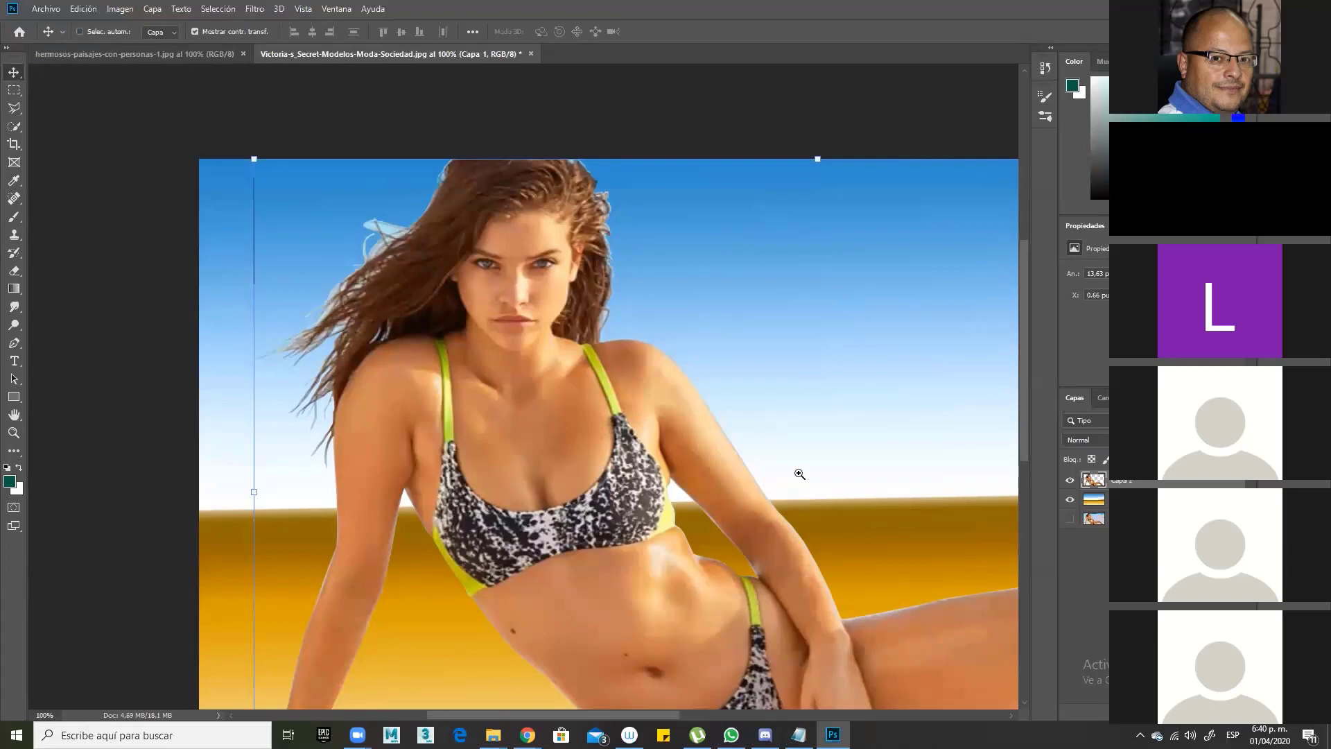
ctrl+alt+click(742, 485)
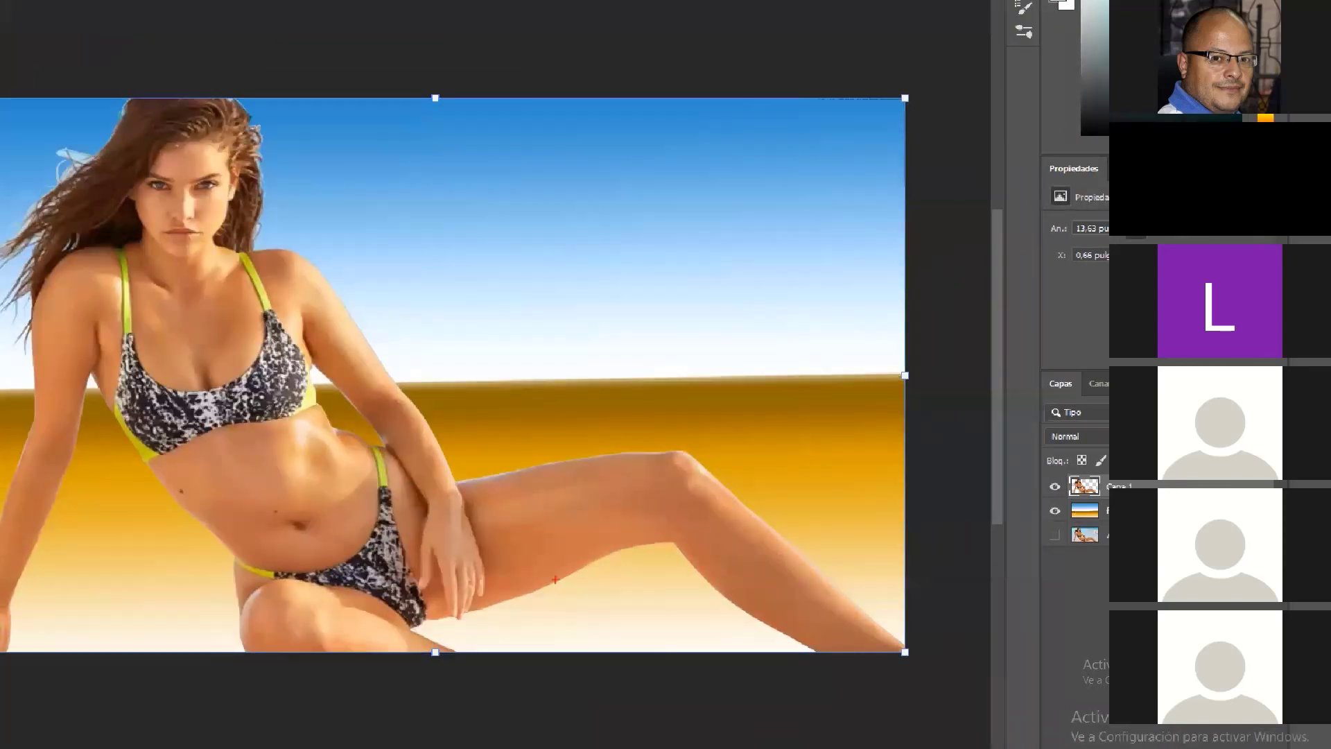
mouse_move(528, 599)
mouse_down()
mouse_move(672, 542)
mouse_move(700, 582)
mouse_move(820, 650)
mouse_up()
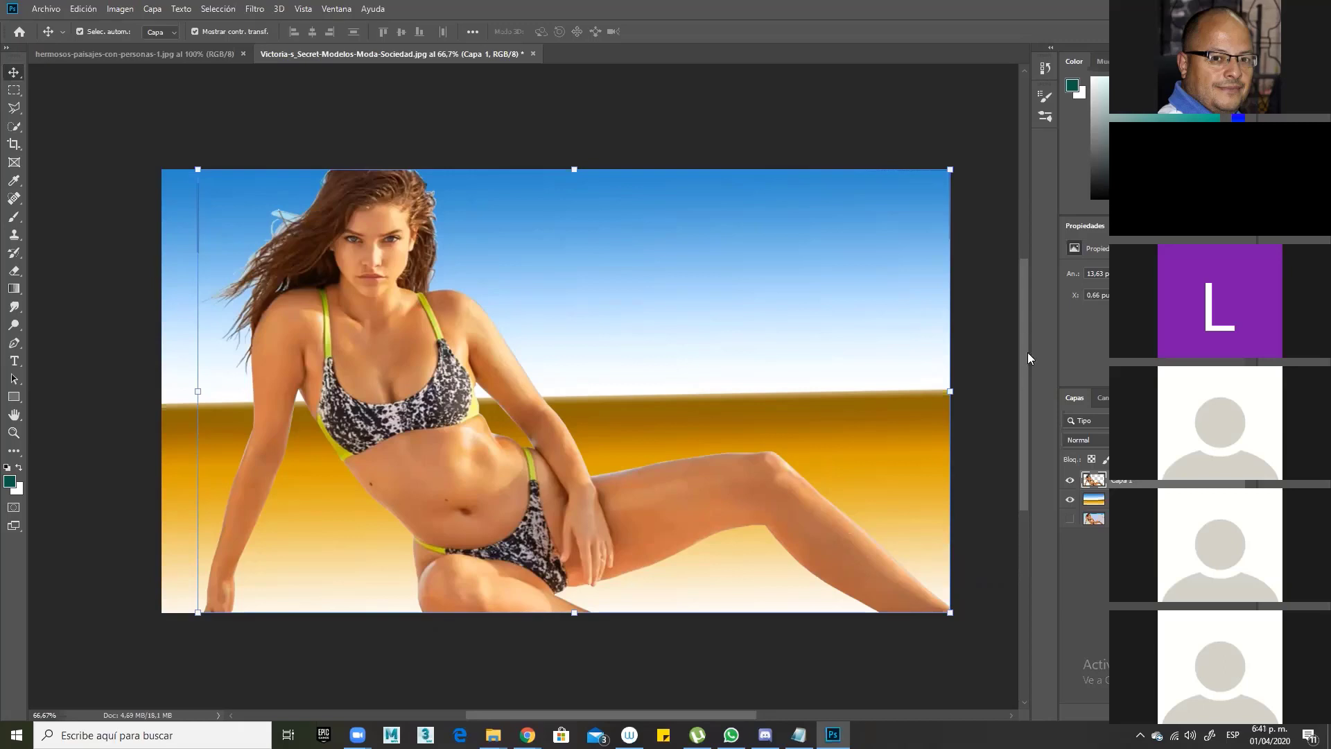
Step: Hide Capa 1 and the gradient layer, showing only the Fondo beach photo as active
click(1069, 480)
click(1070, 519)
click(1069, 499)
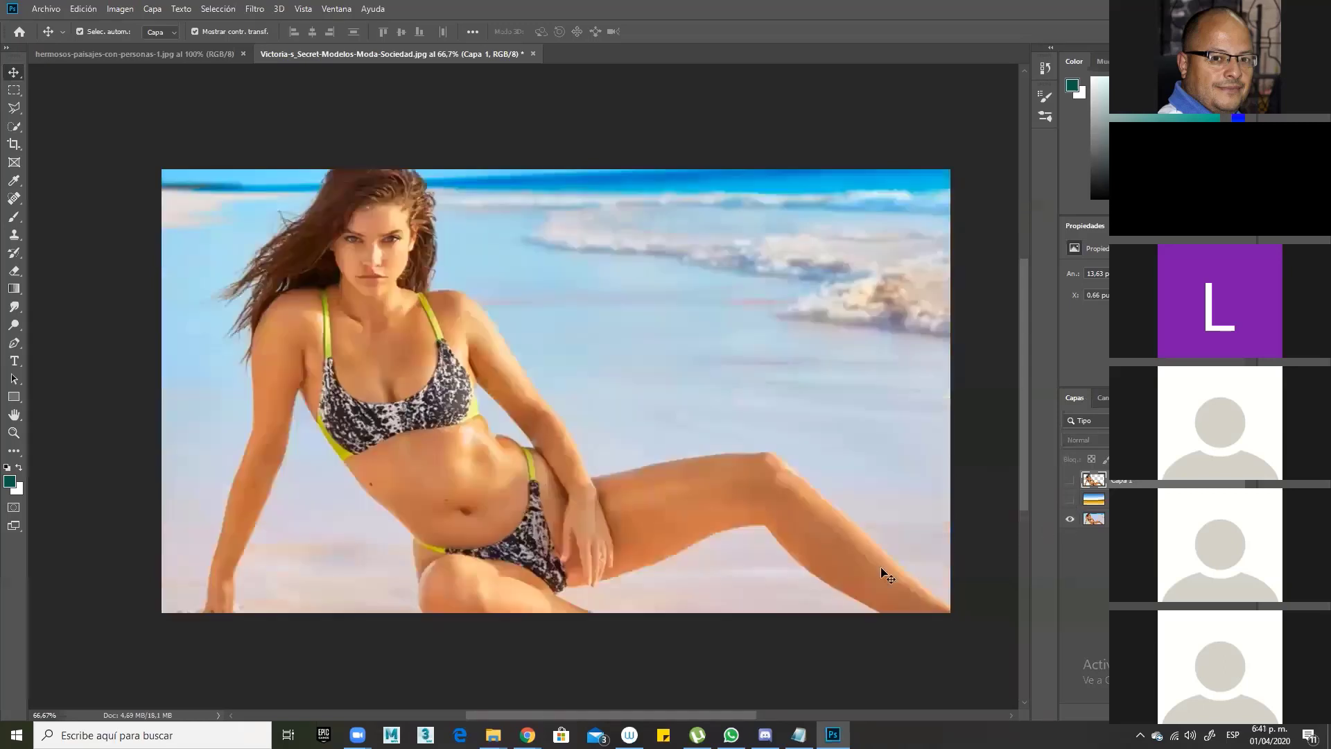
click(1094, 518)
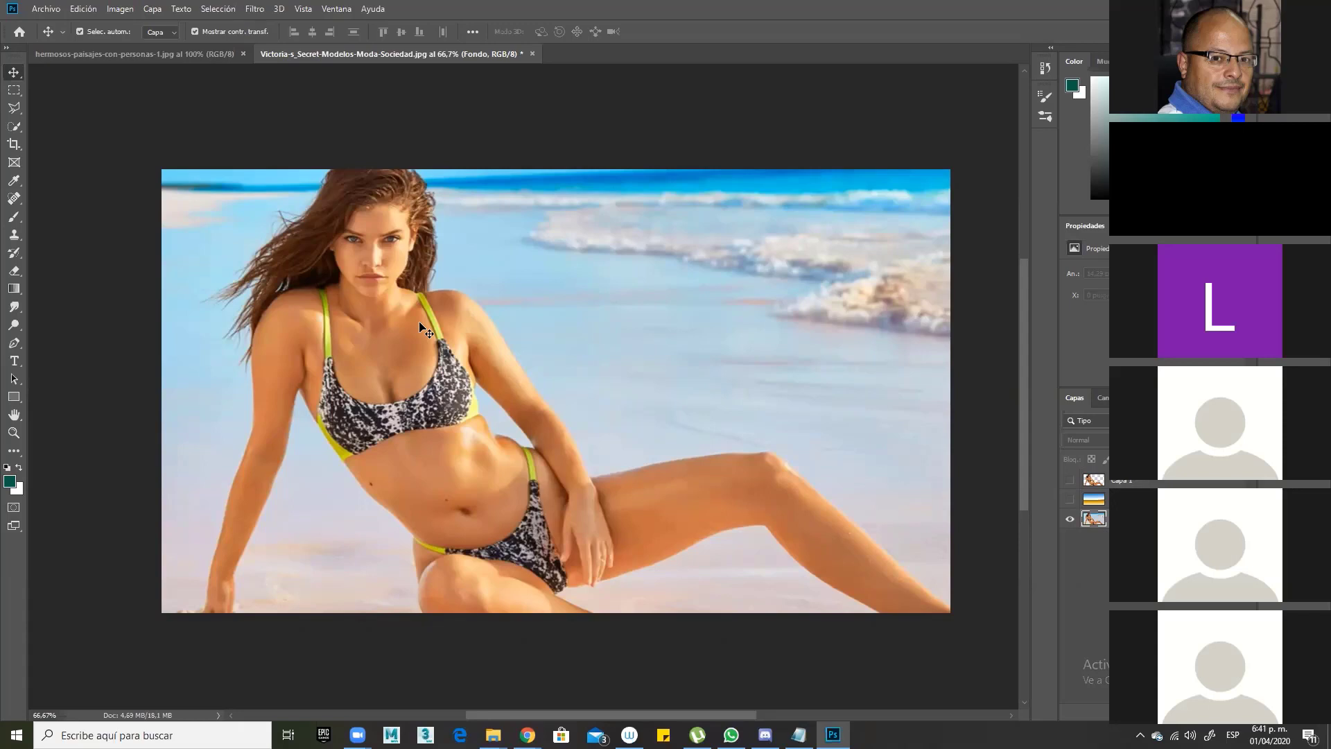
Step: Load Alfa 1 as a selection and return to the RGB composite with layers listed
click(1103, 397)
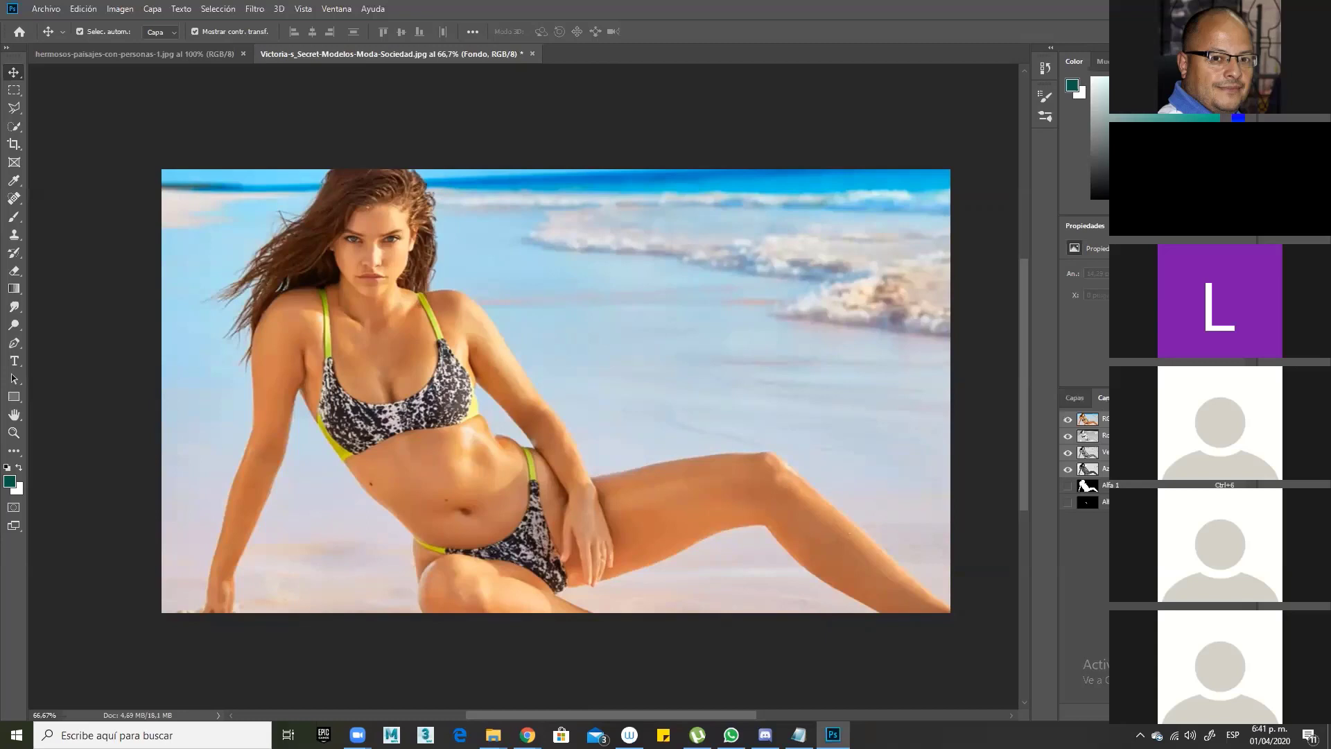
key(ctrl+6)
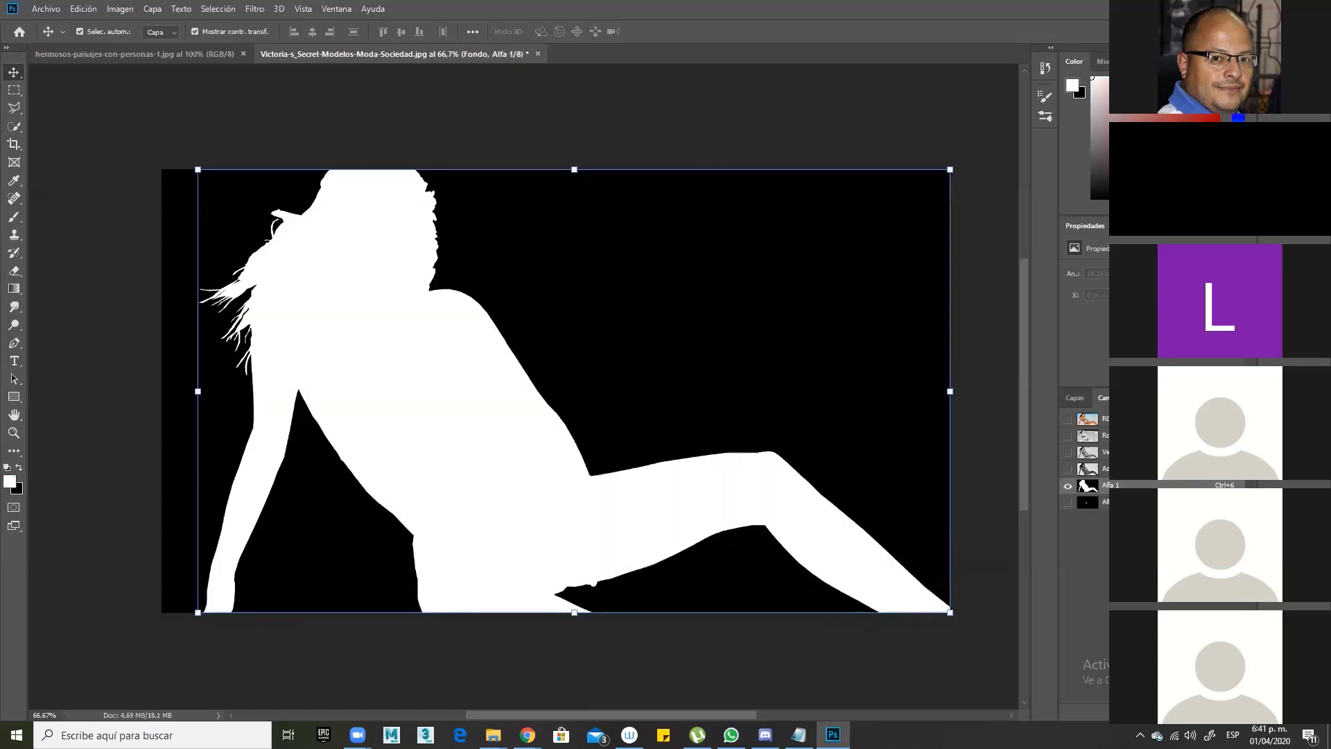
ctrl+click(1087, 485)
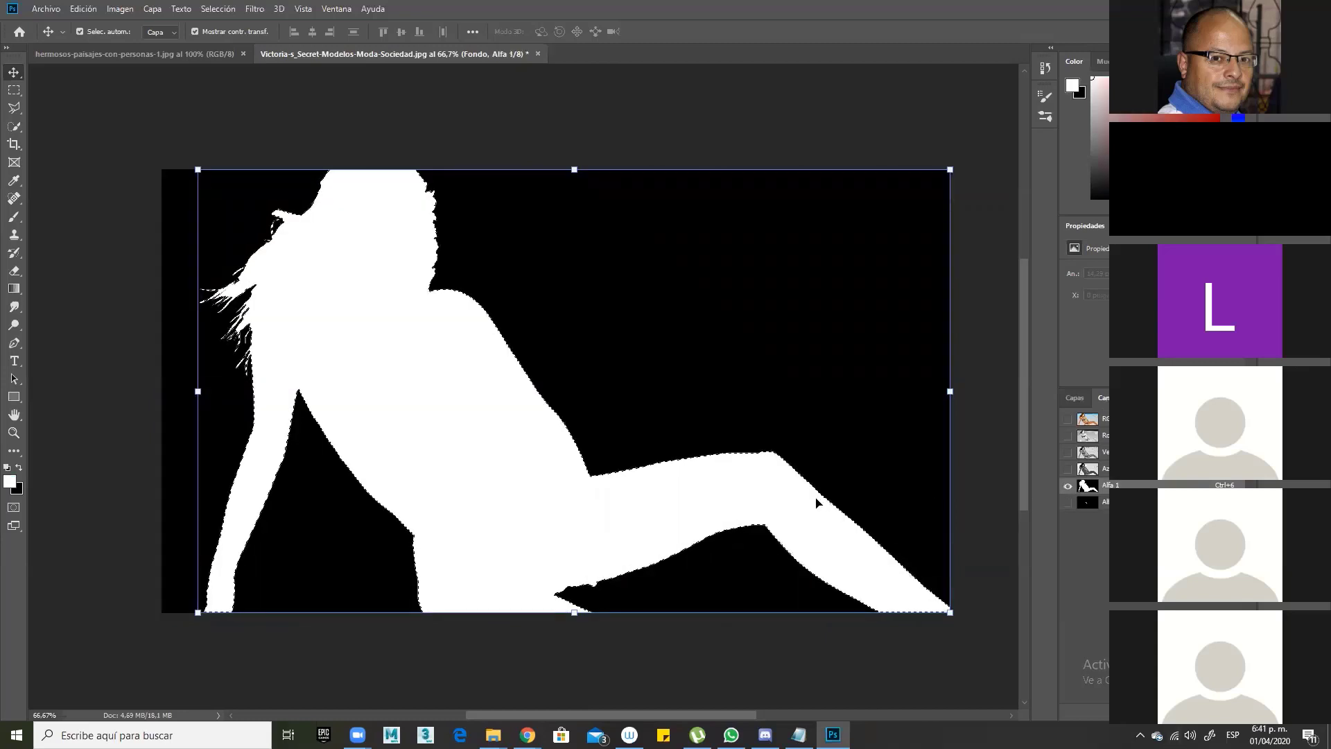
click(1093, 418)
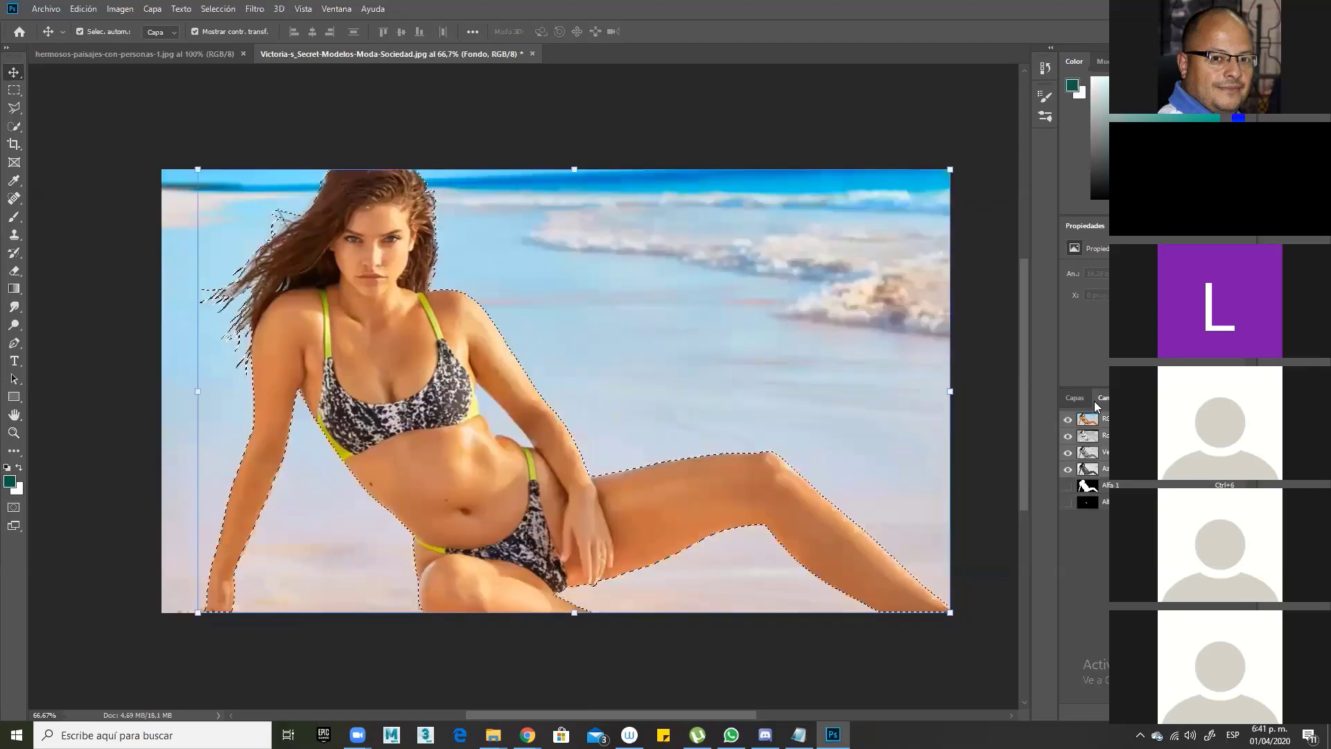
click(1080, 398)
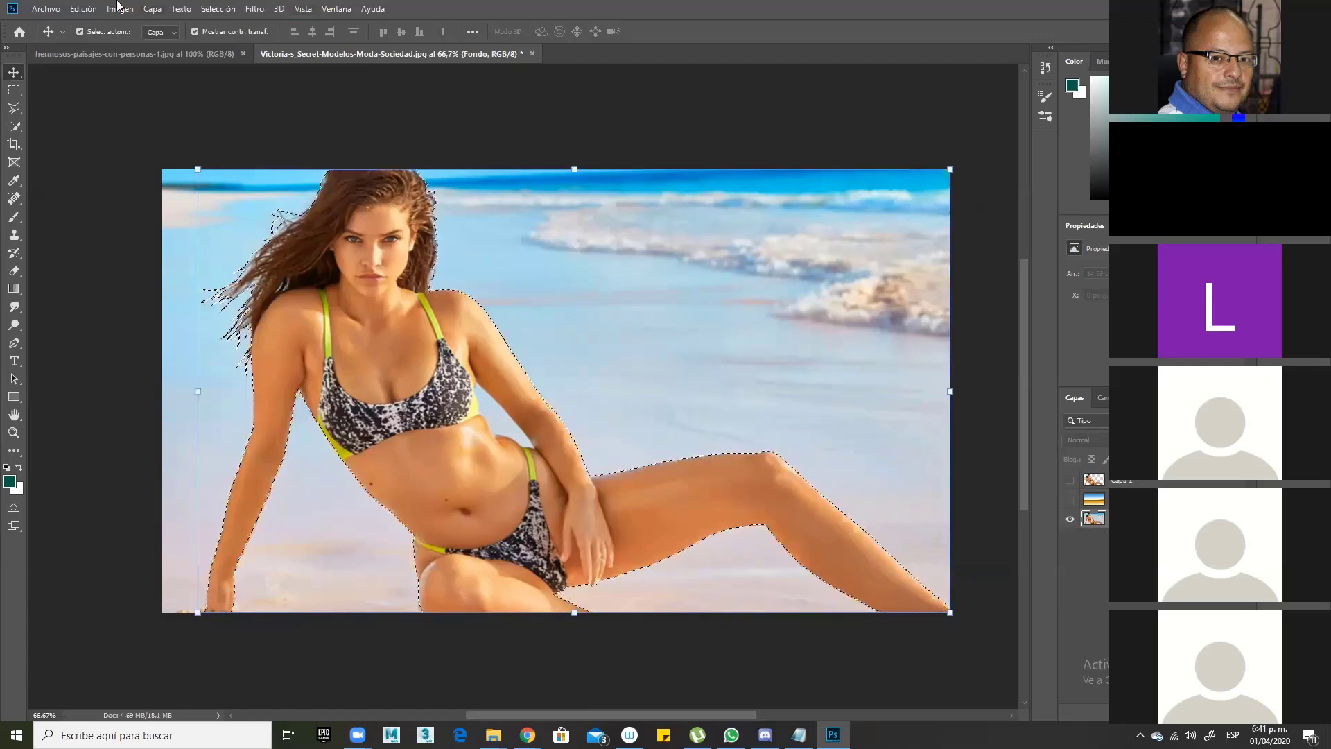
Step: Copy and paste the selected woman onto new layer Capa 2, then hide the bottom layer
click(83, 9)
click(118, 106)
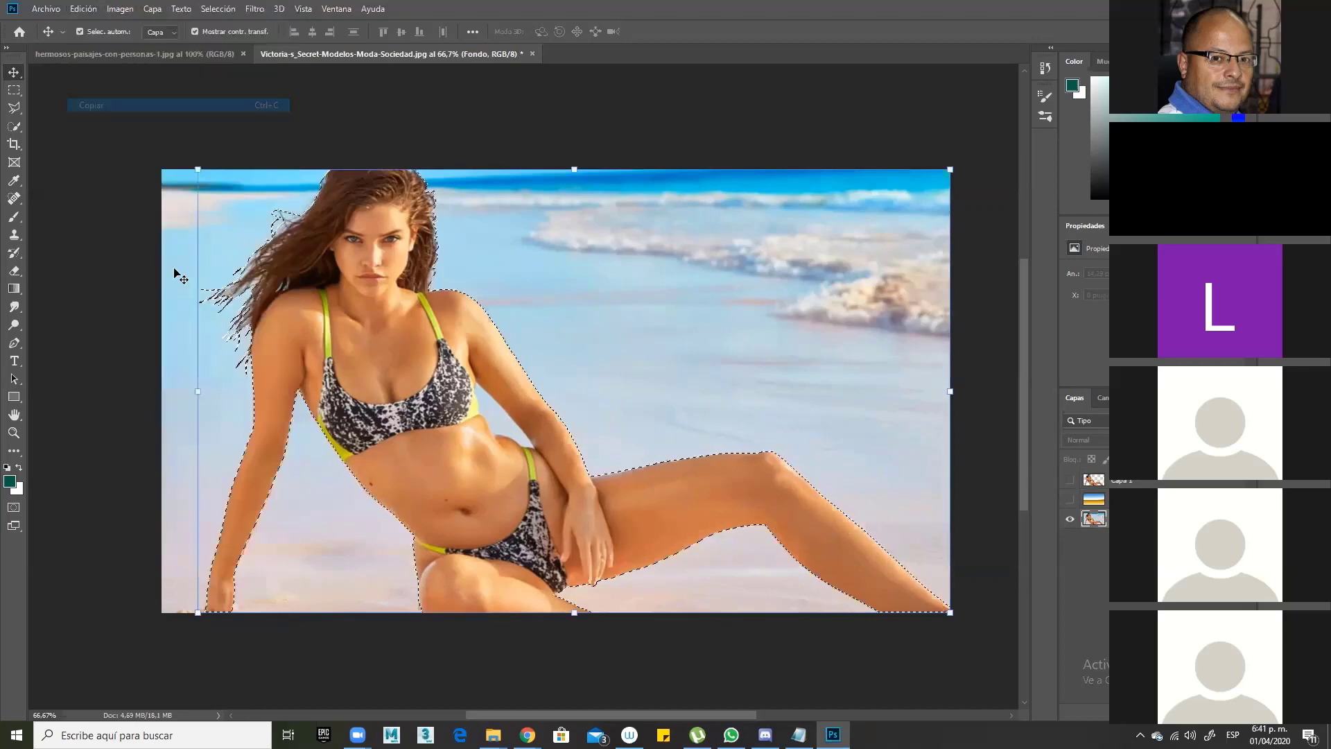
click(83, 9)
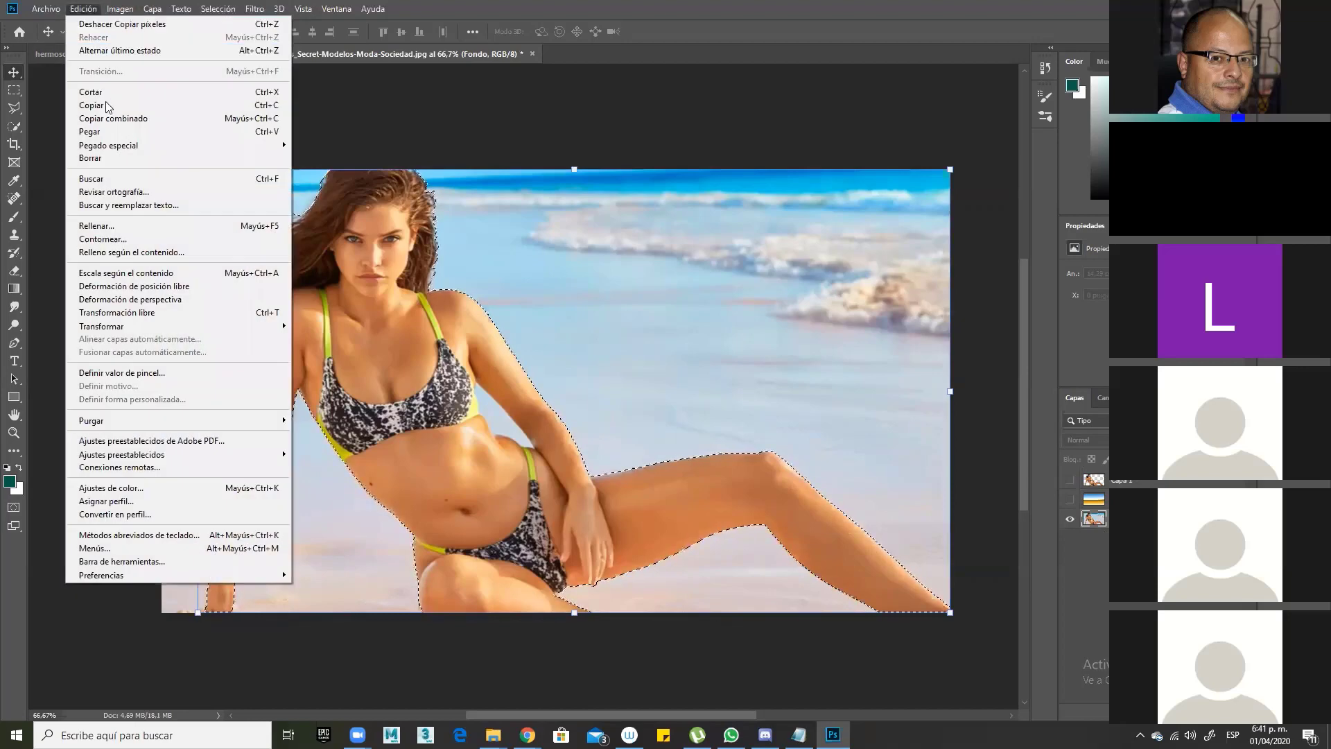
click(119, 131)
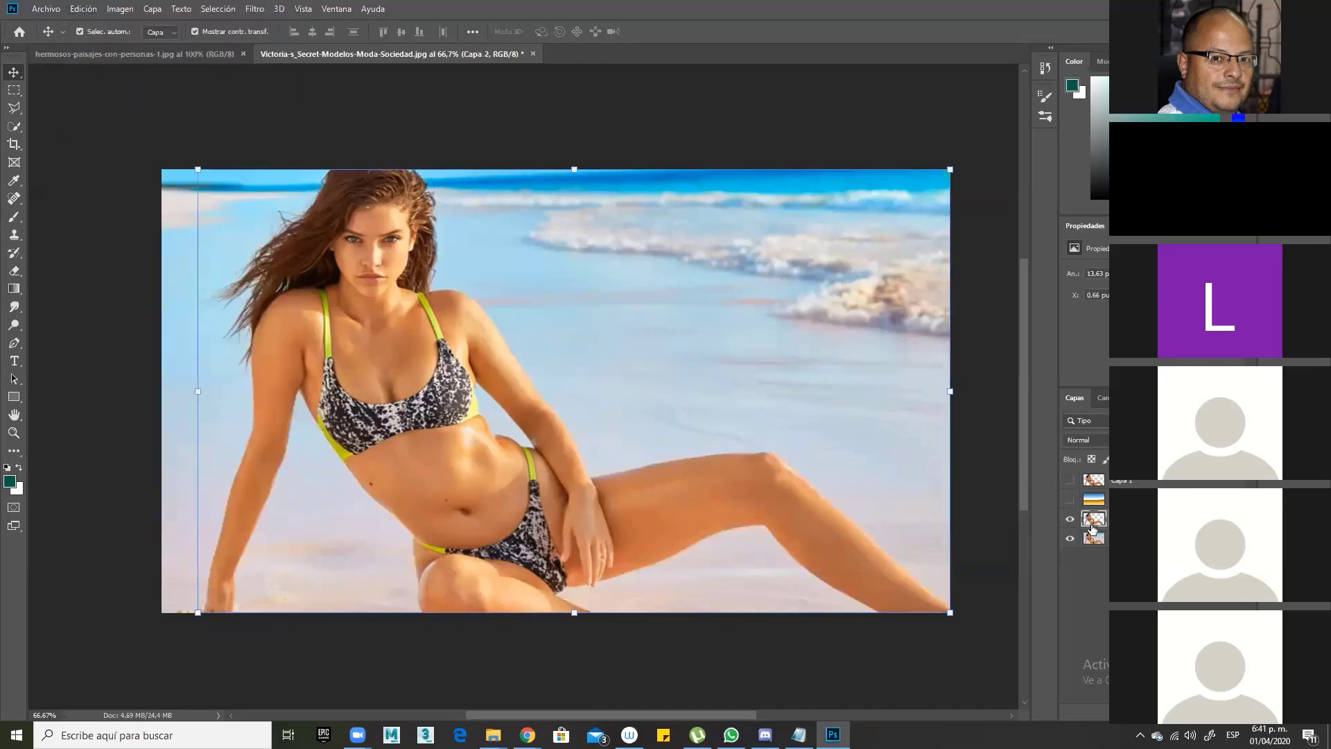
click(1069, 538)
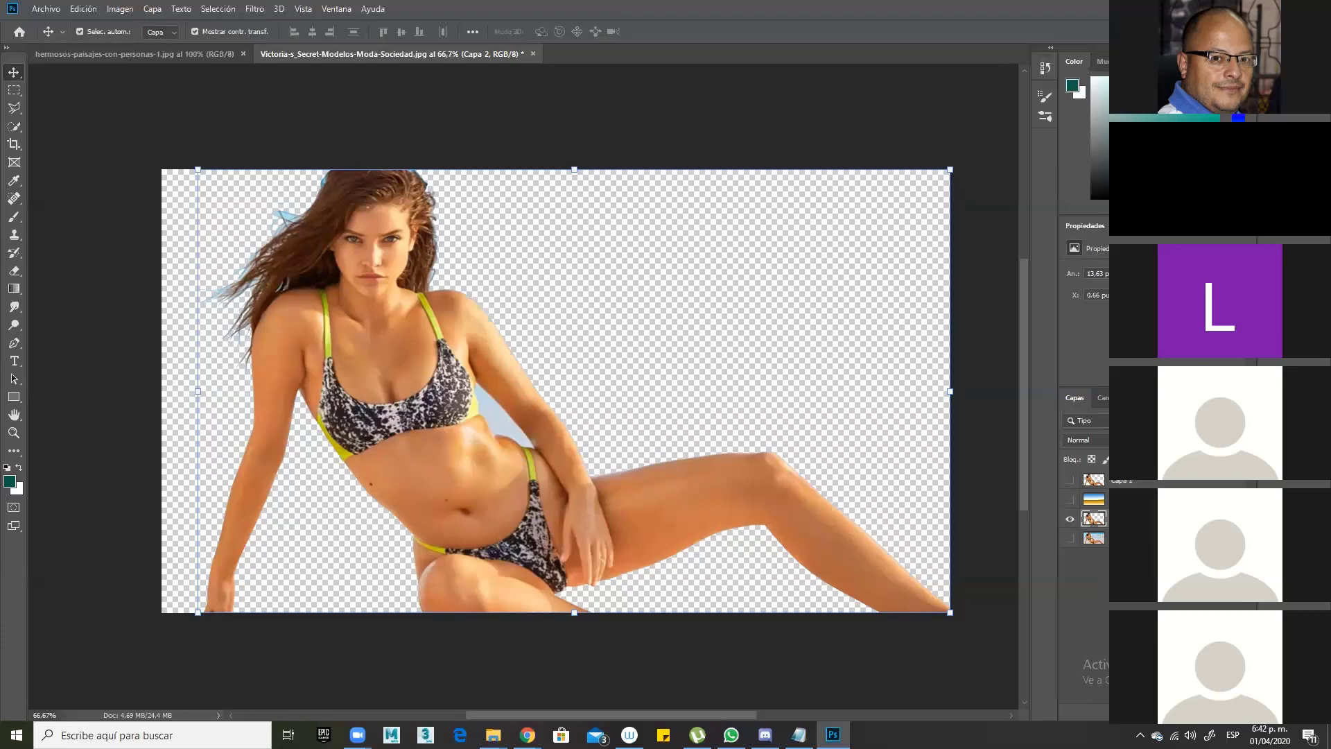
click(1100, 397)
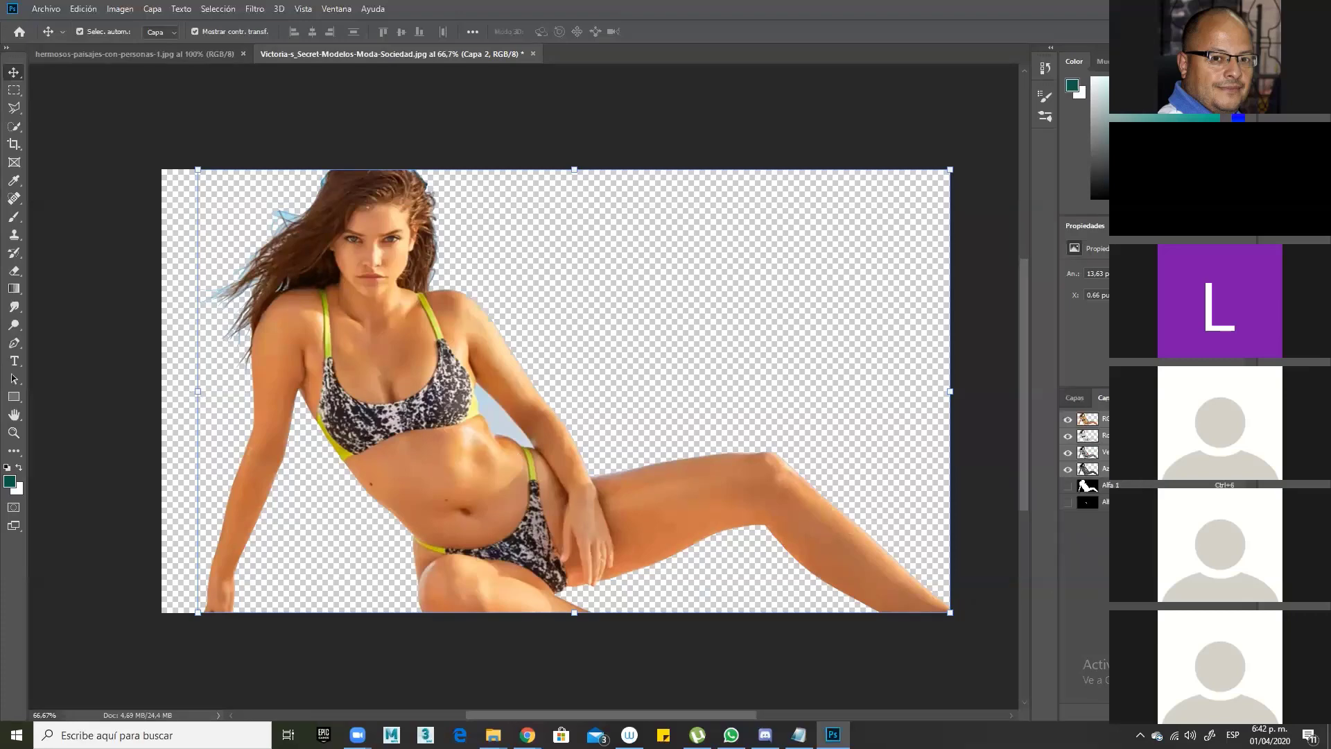
click(1073, 397)
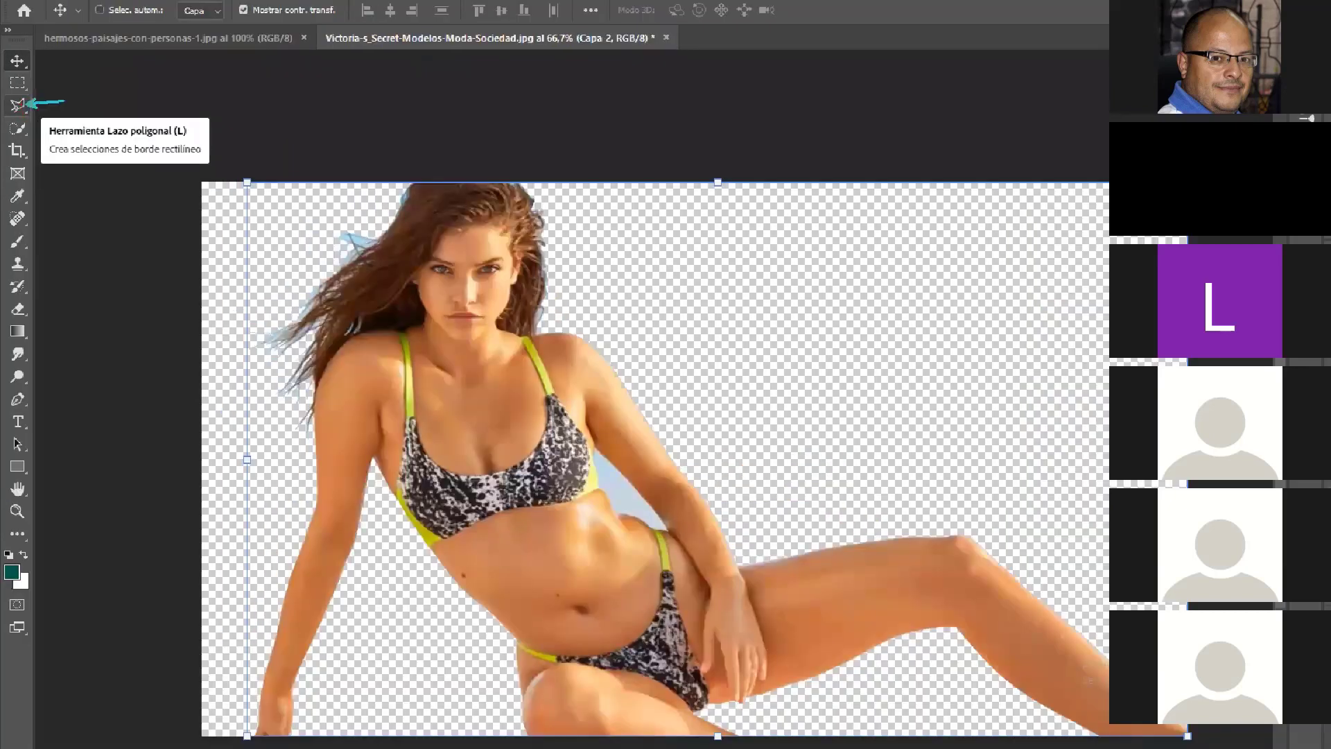
Step: Switch to the Recuperado copy of the beach photo and view it at 100%
drag(150, 104, 27, 104)
mouse_move(441, 569)
mouse_down()
mouse_move(501, 641)
mouse_move(506, 746)
mouse_up()
key(Escape)
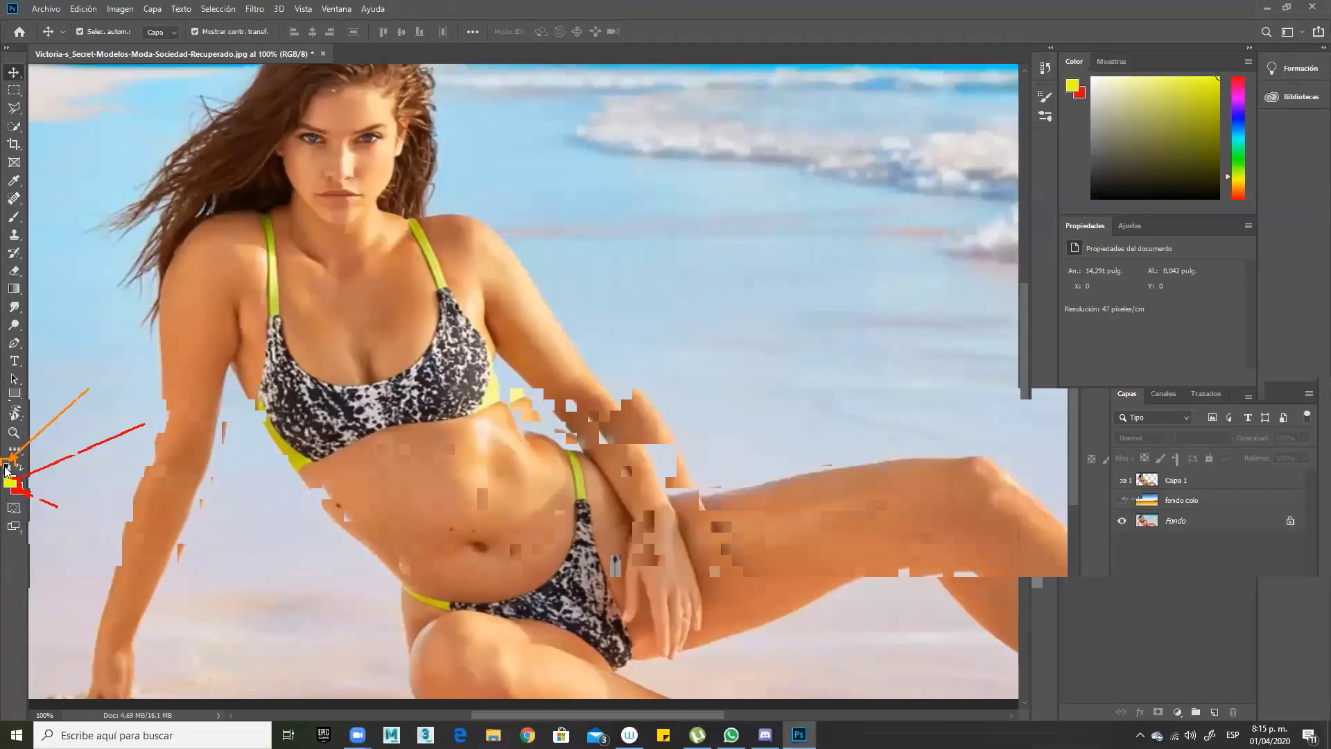
Step: Set the foreground colour to ff0000 and the background colour to 00ffff
click(7, 468)
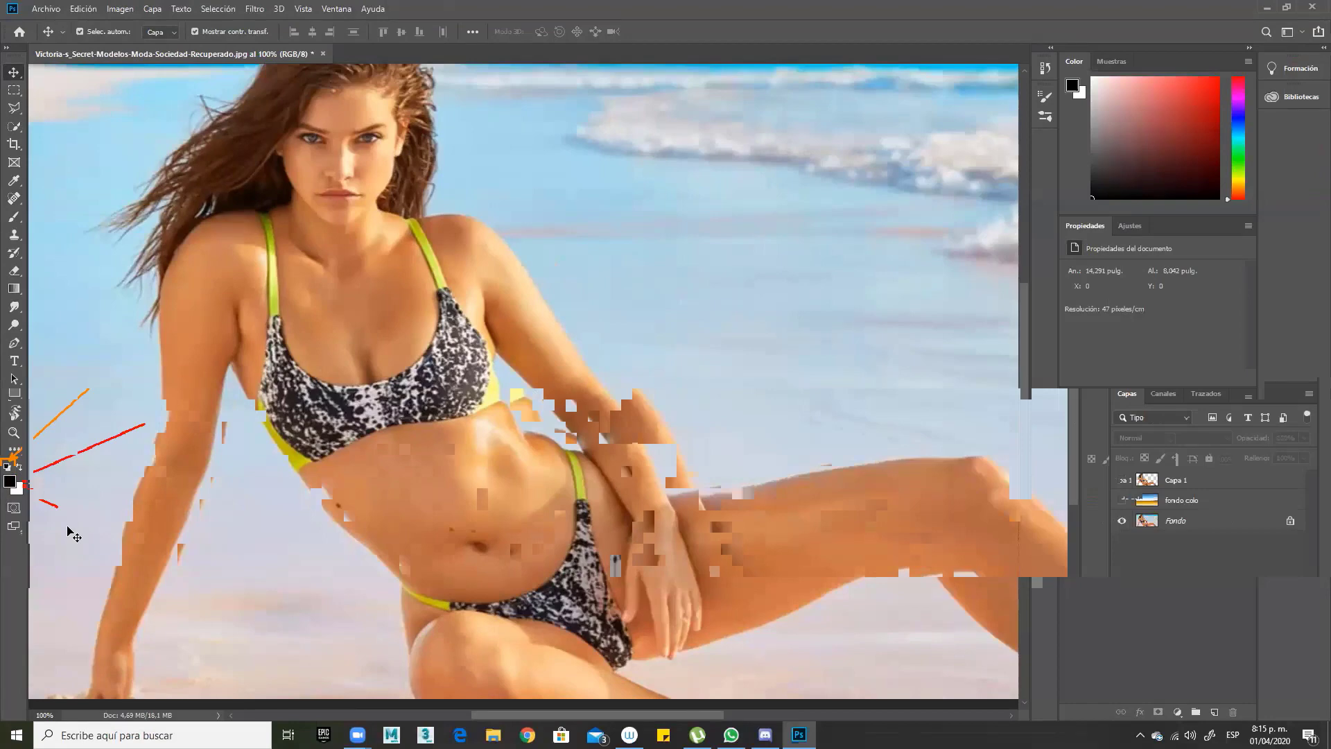
click(9, 481)
text(ff0000)
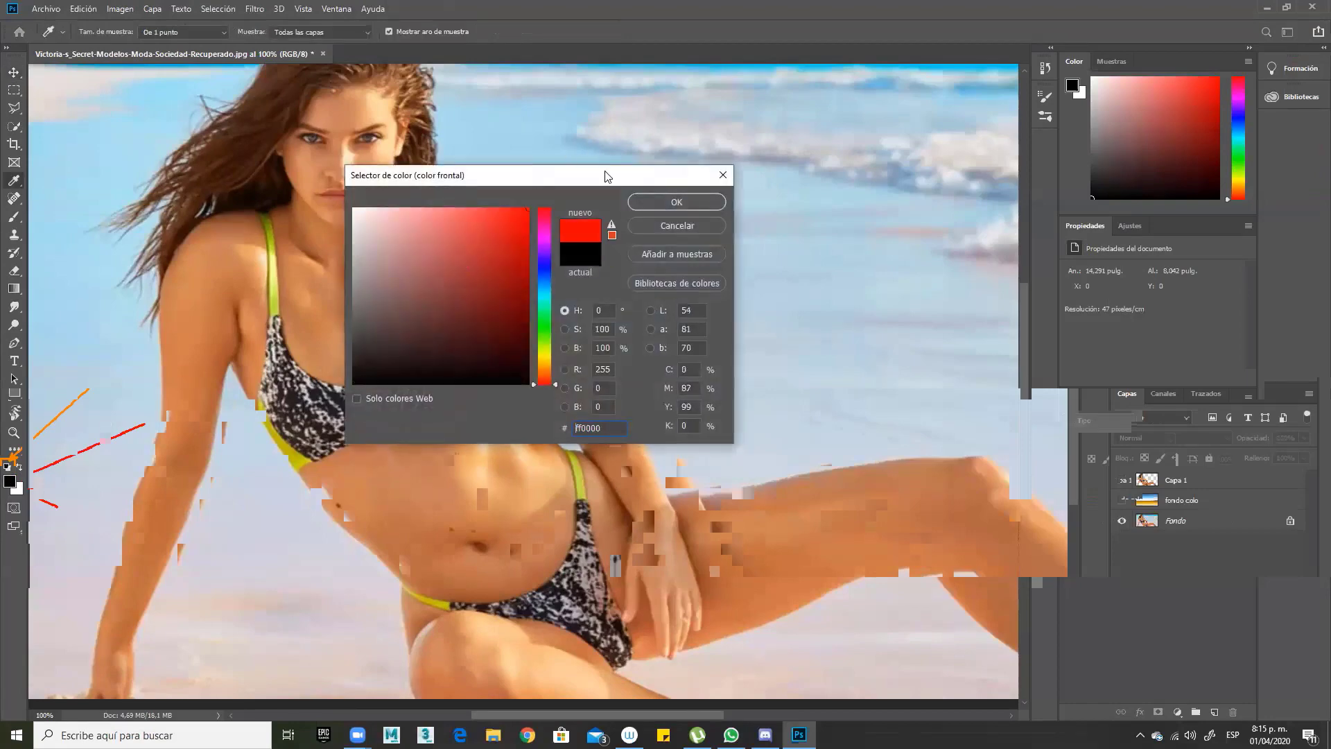
key(Return)
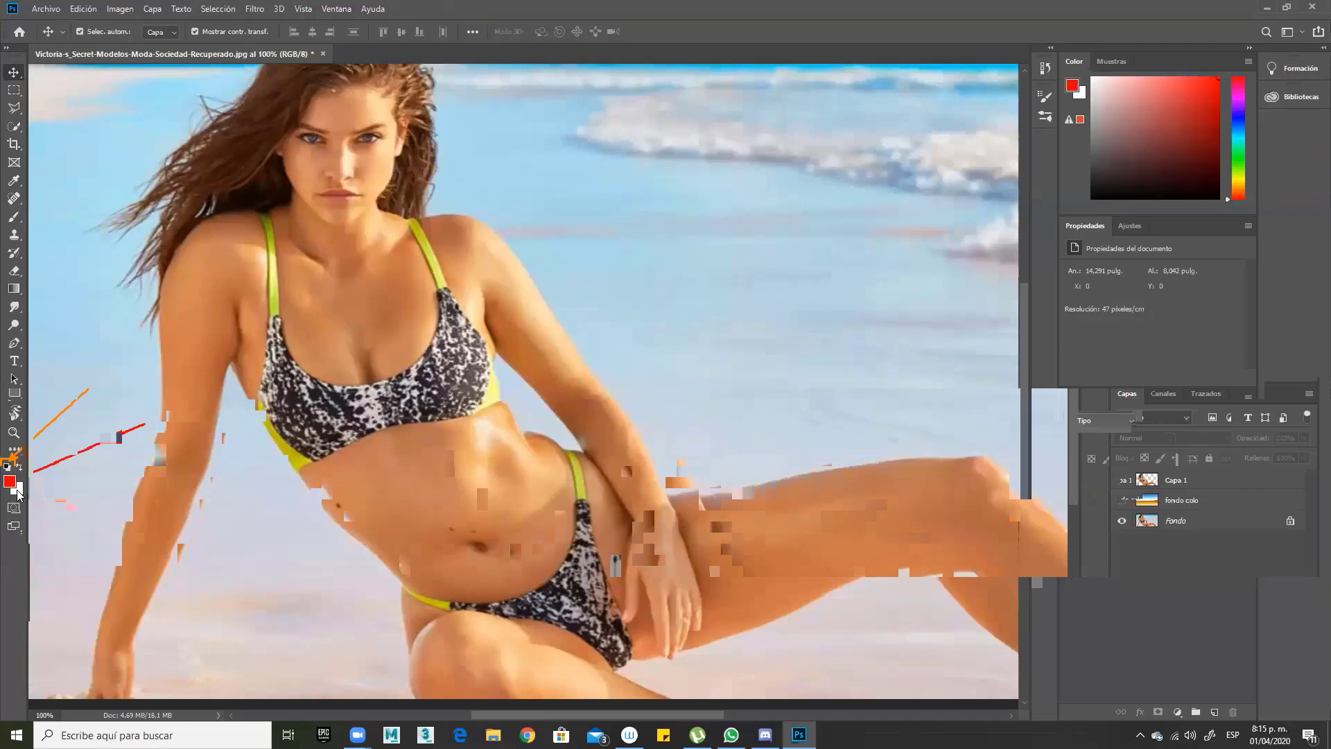
click(16, 488)
click(545, 303)
text(00ffff)
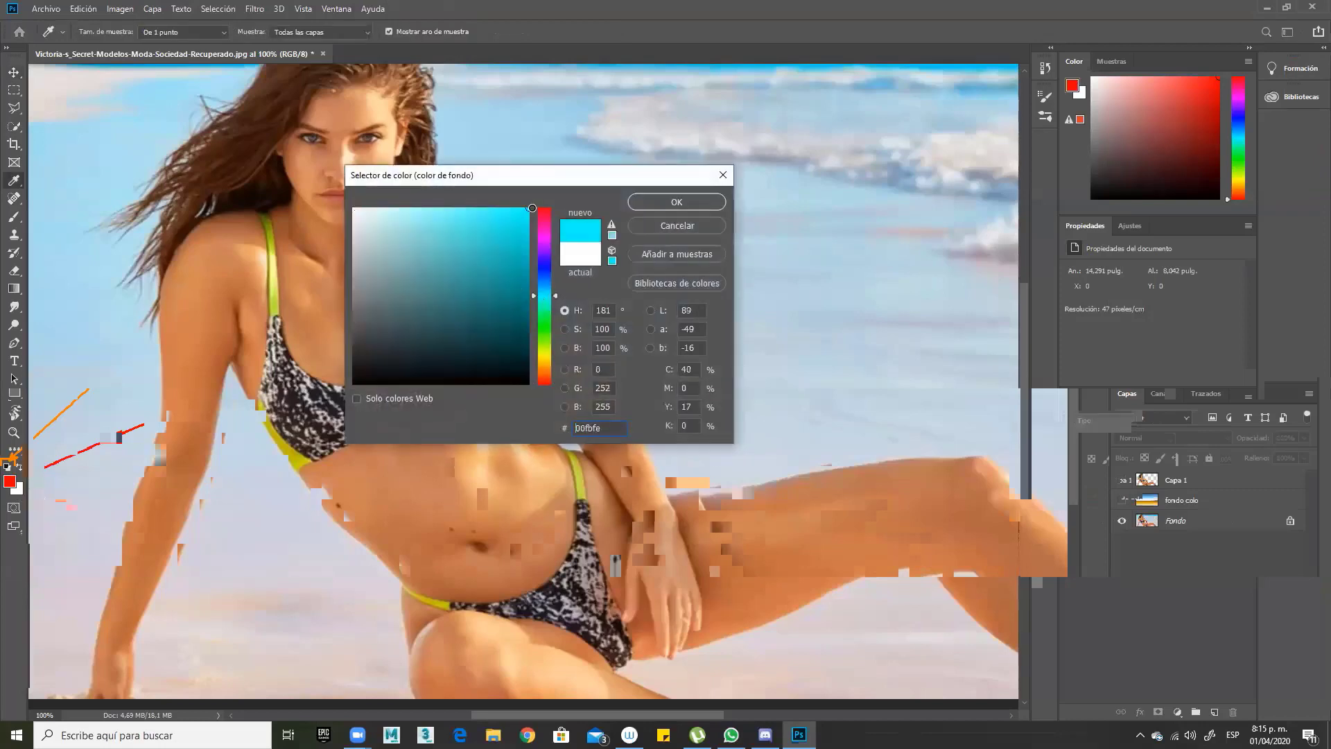
click(676, 202)
key(v)
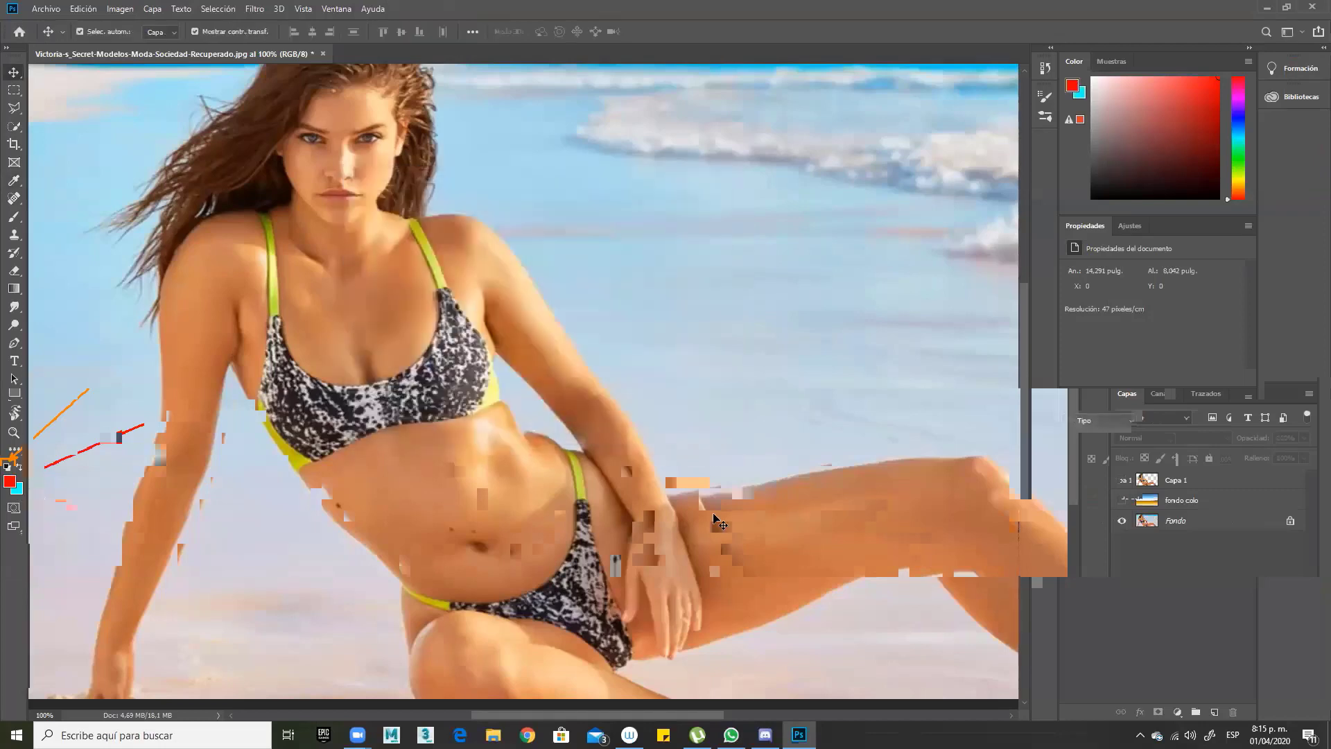
Step: Restore the default black and white colours, swapping them repeatedly
click(6, 469)
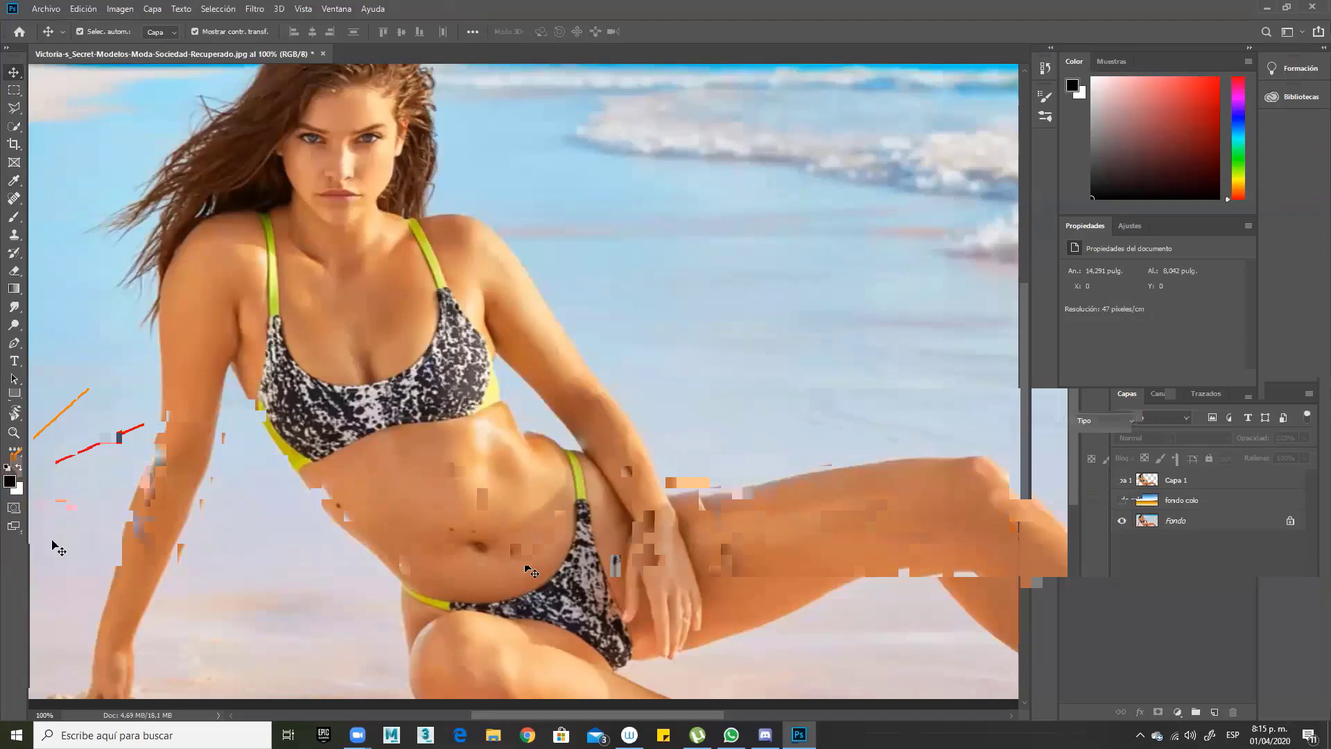
click(19, 469)
click(19, 470)
click(20, 469)
click(19, 469)
click(20, 470)
click(19, 470)
click(19, 469)
click(19, 469)
click(20, 469)
click(19, 470)
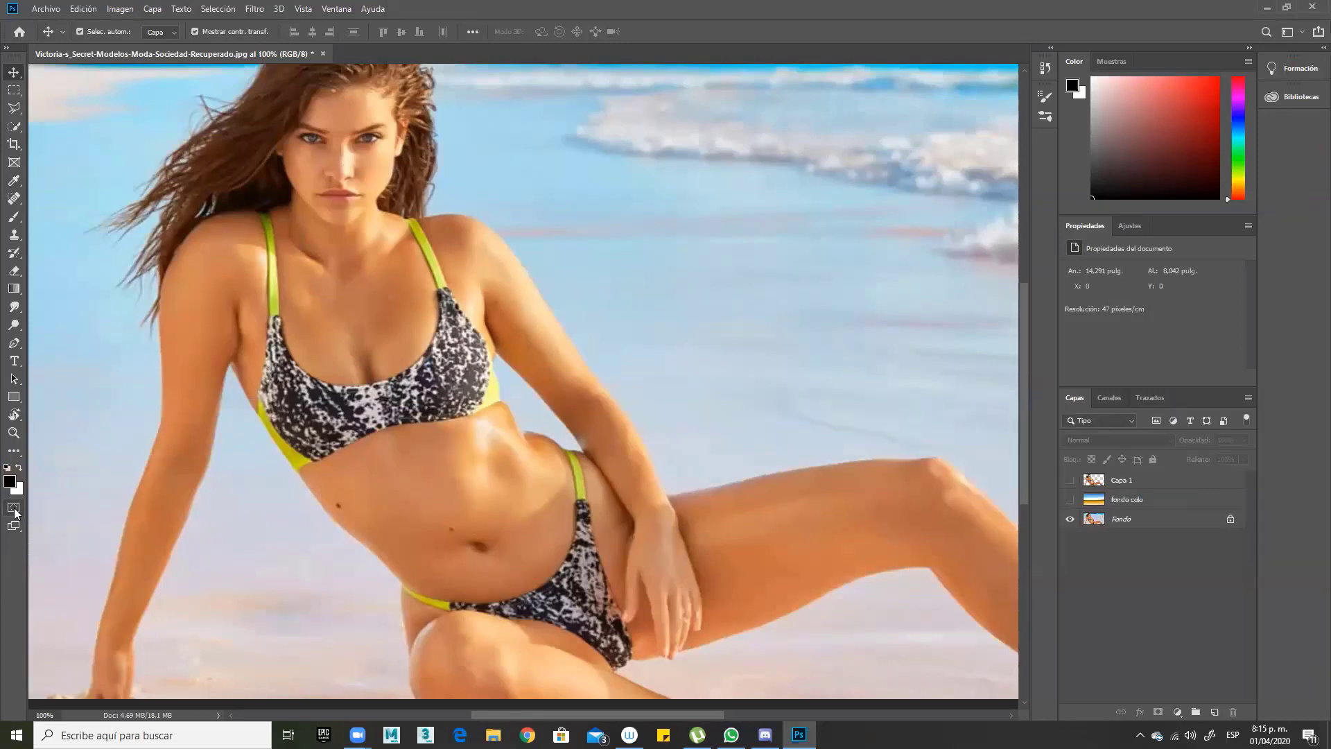
Step: Enter Quick Mask with the Brush on the Fondo layer, testing a stroke and undoing it
key(q)
key(q)
key(q)
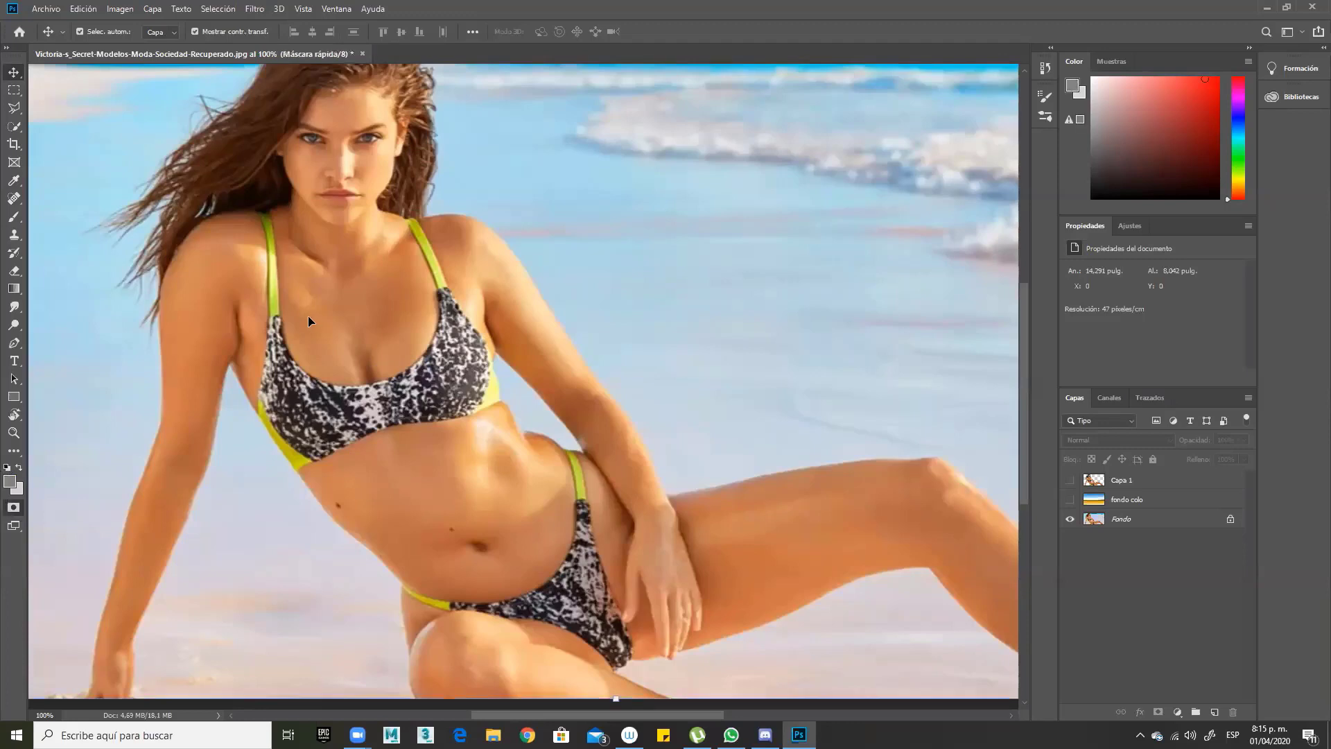
key(b)
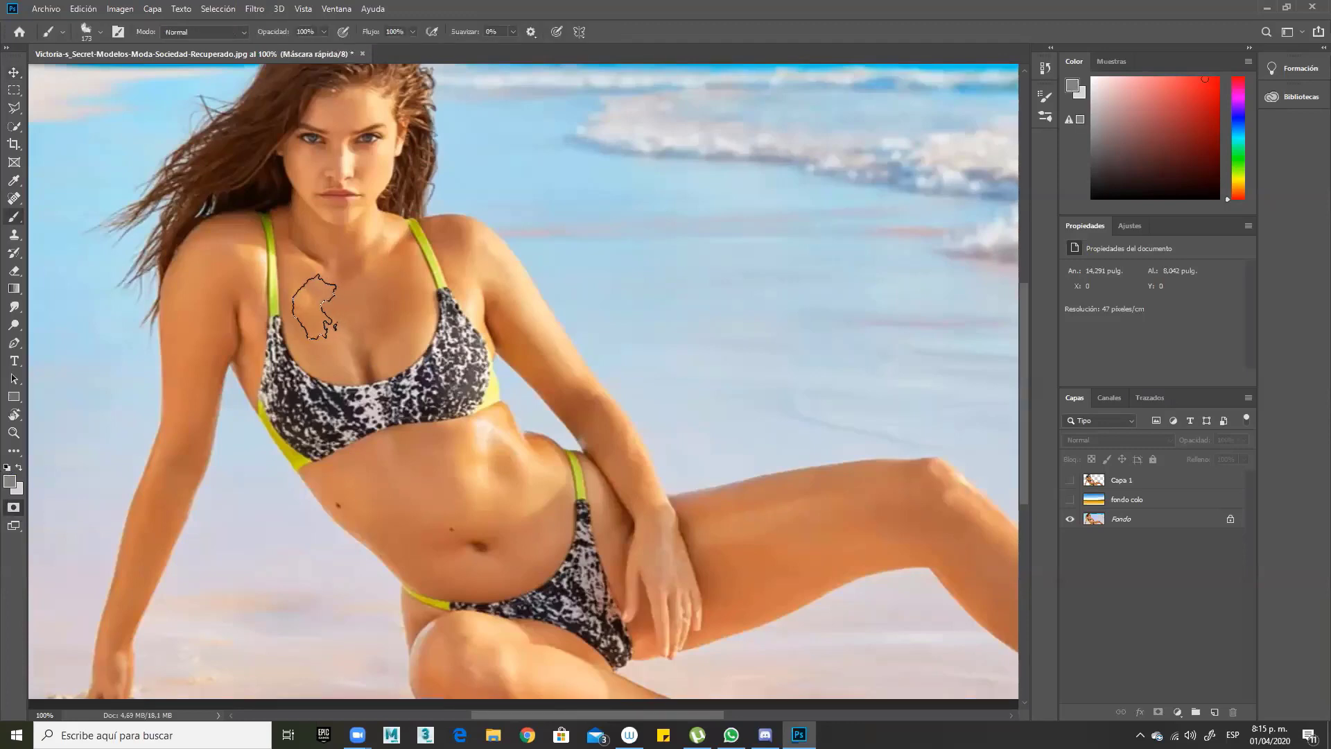
click(371, 333)
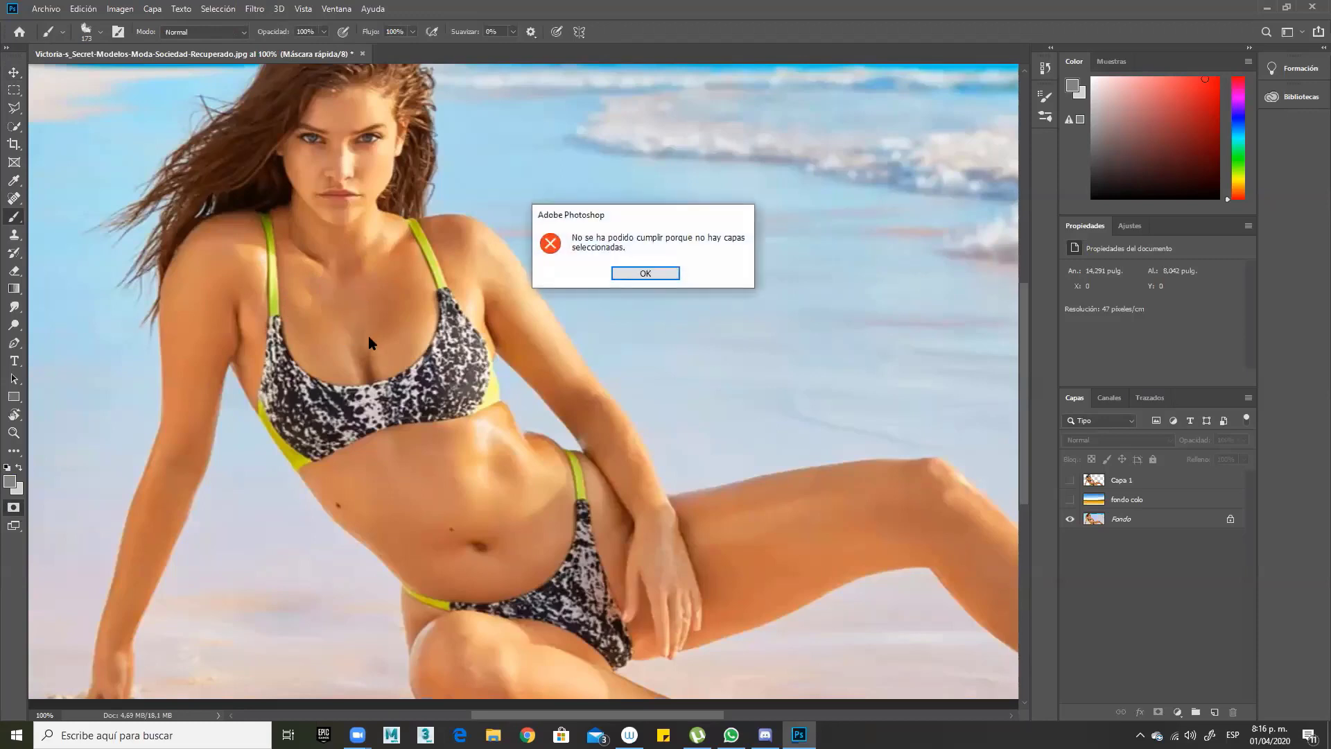
click(662, 273)
click(1135, 521)
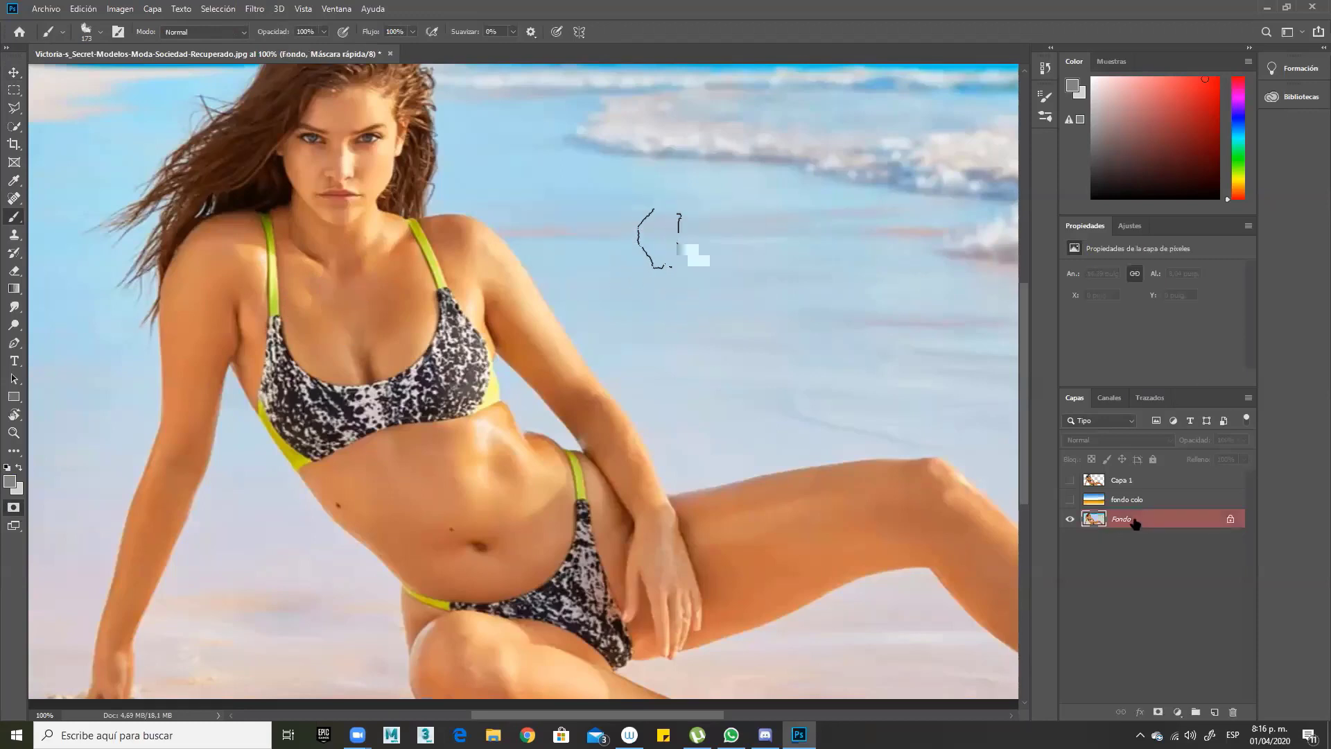
drag(386, 306, 386, 323)
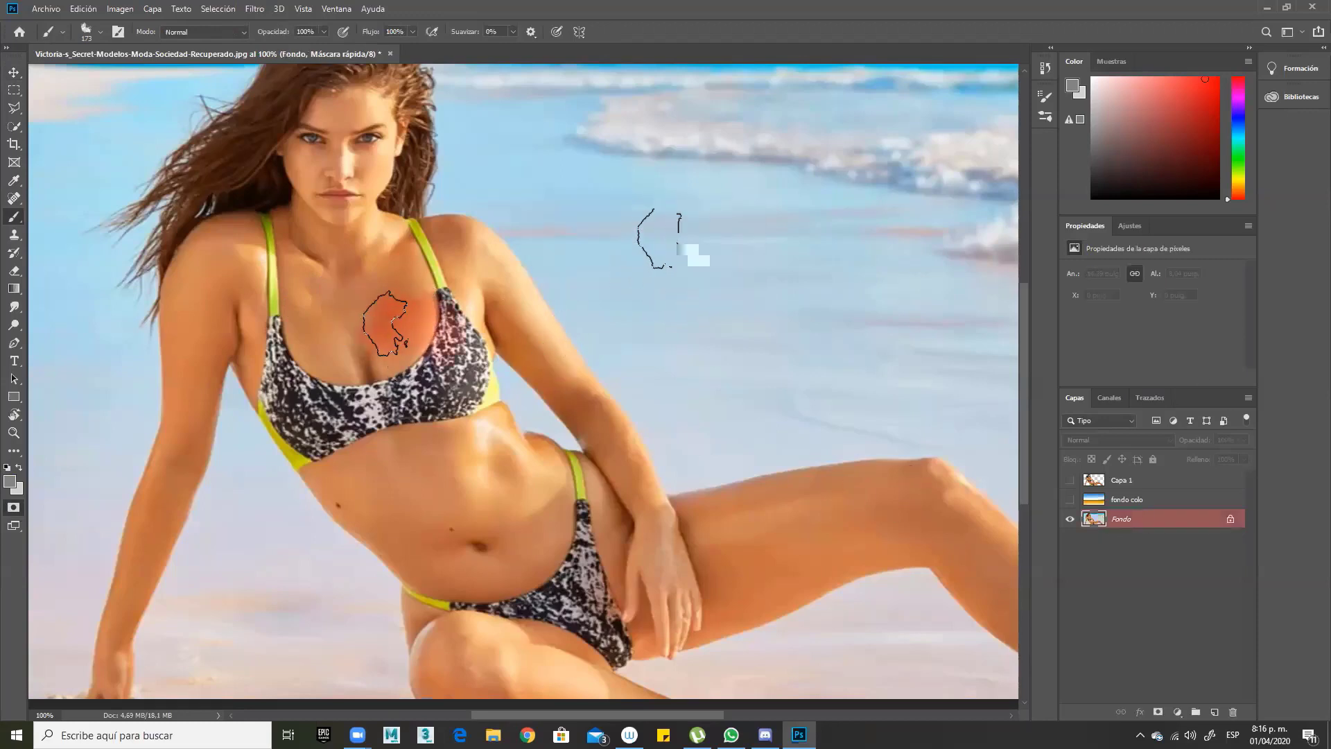
key(ctrl+z)
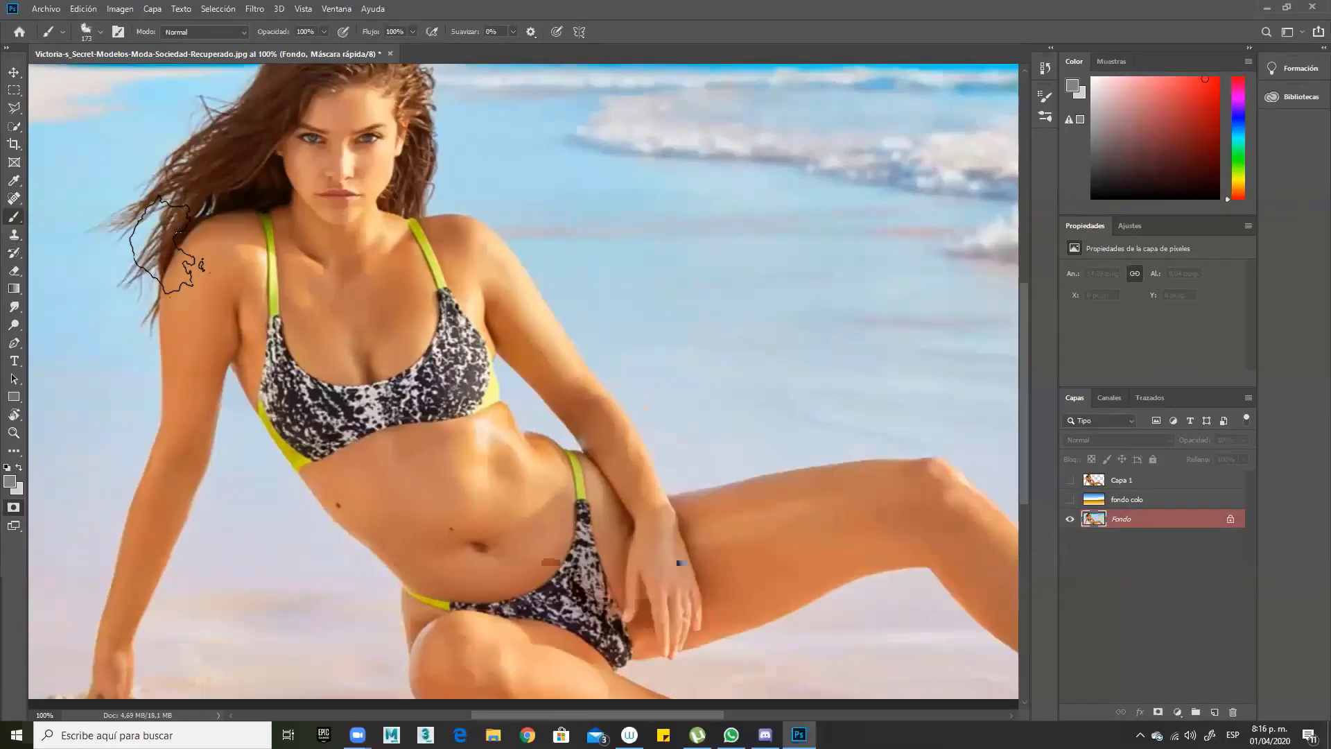
right_click(312, 260)
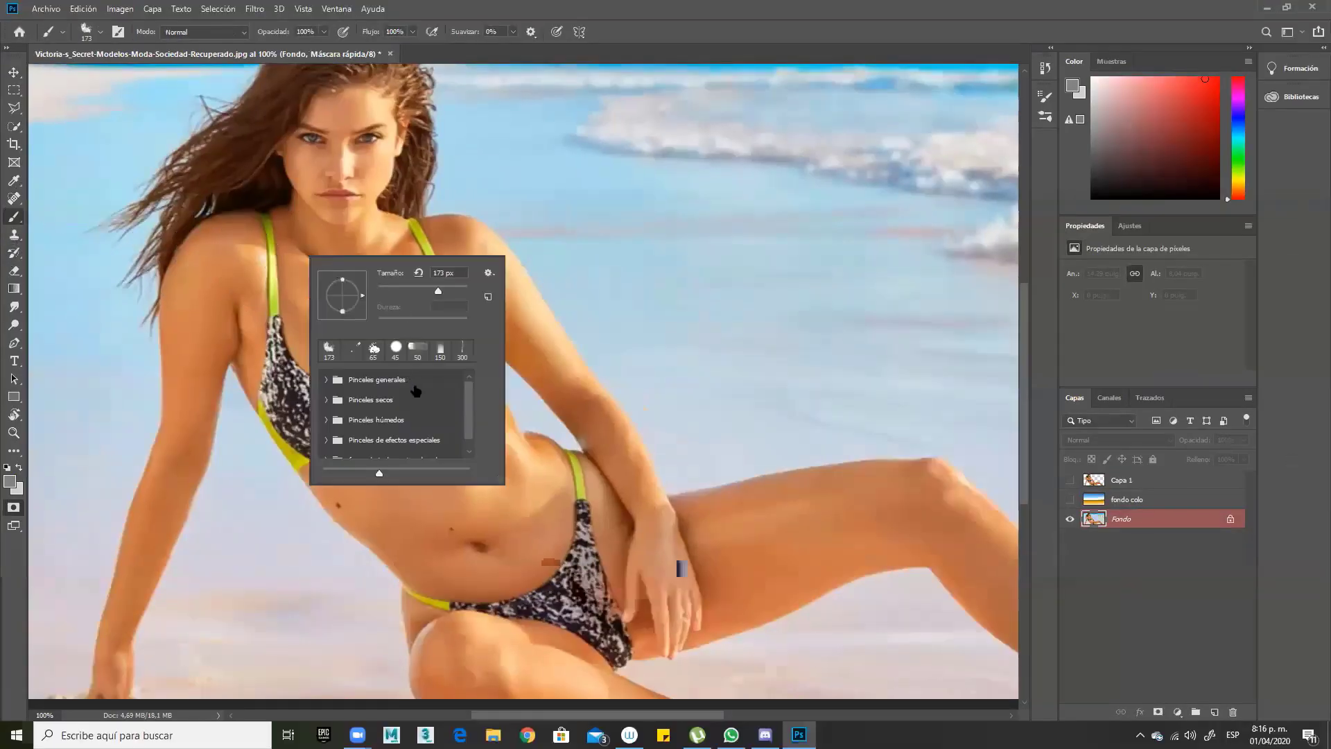
Step: Pick the Circular definido brush from Pinceles generales, then paint and undo a sea stroke
click(341, 389)
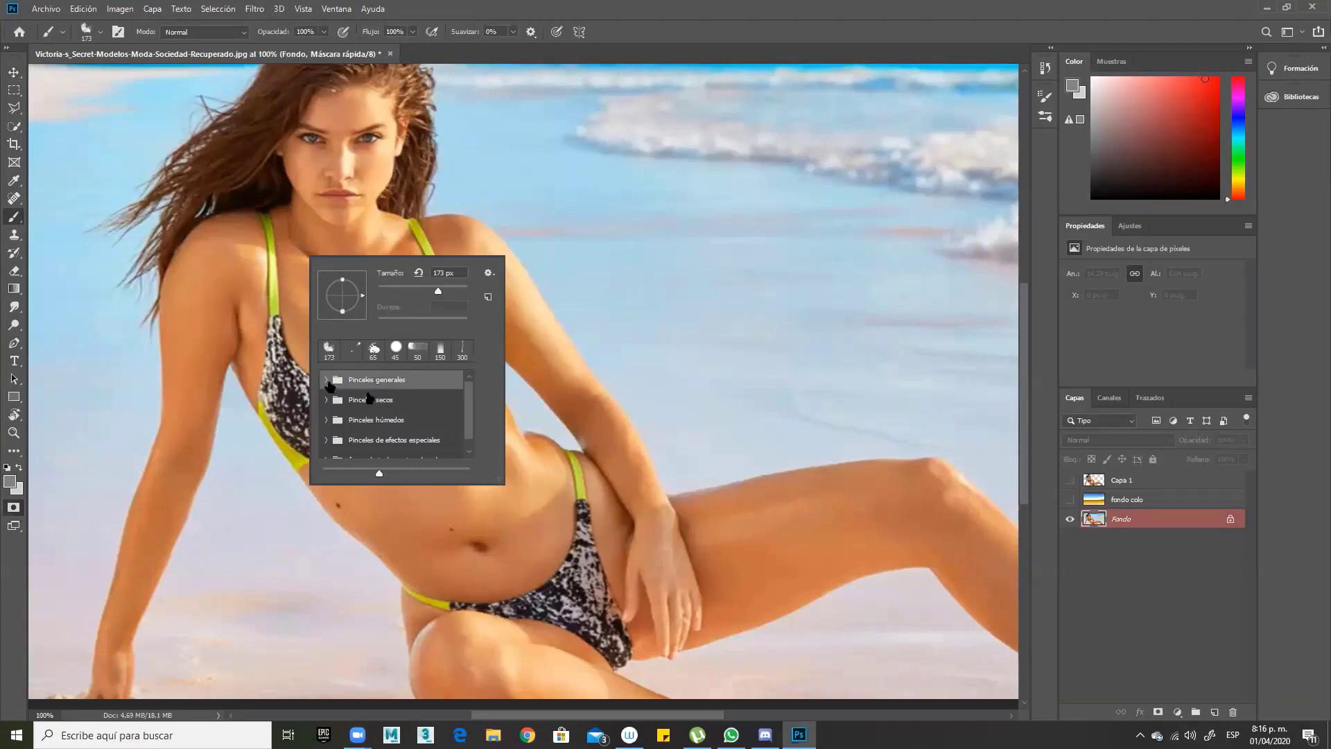
click(328, 380)
click(377, 439)
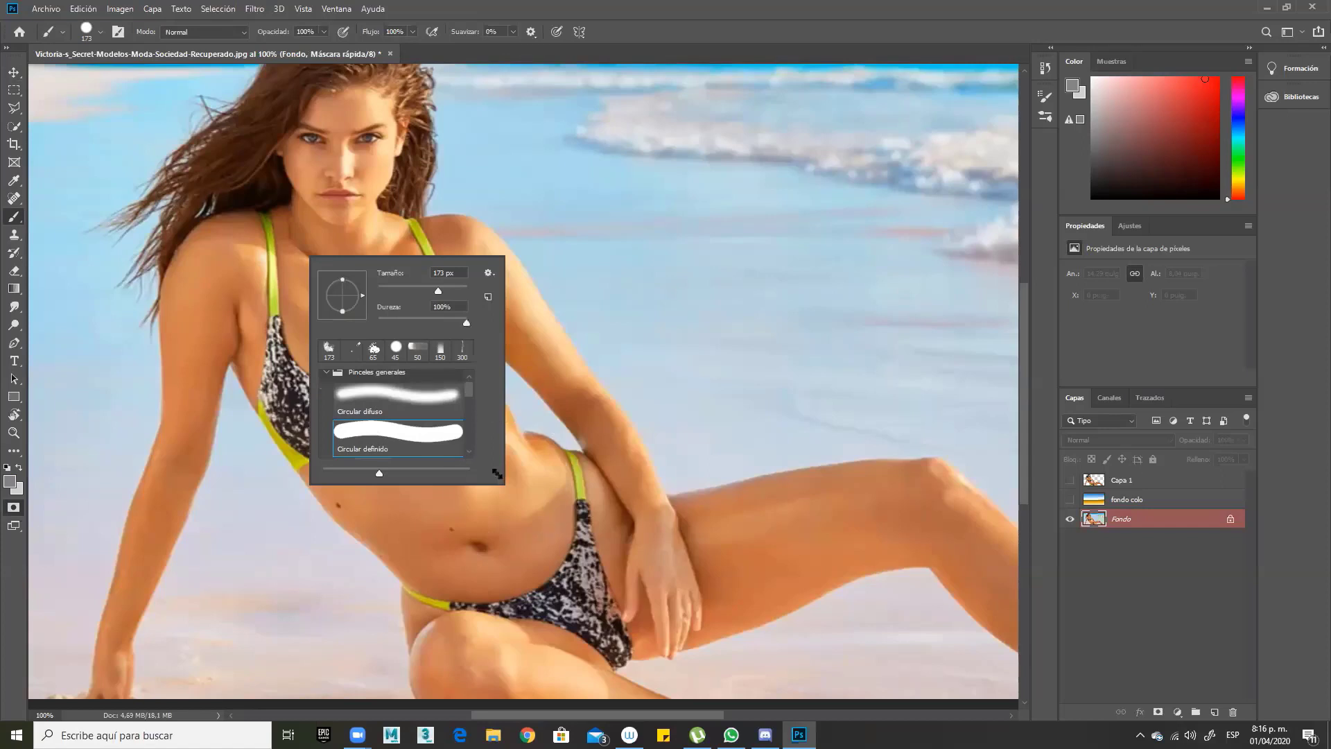
drag(500, 478, 584, 557)
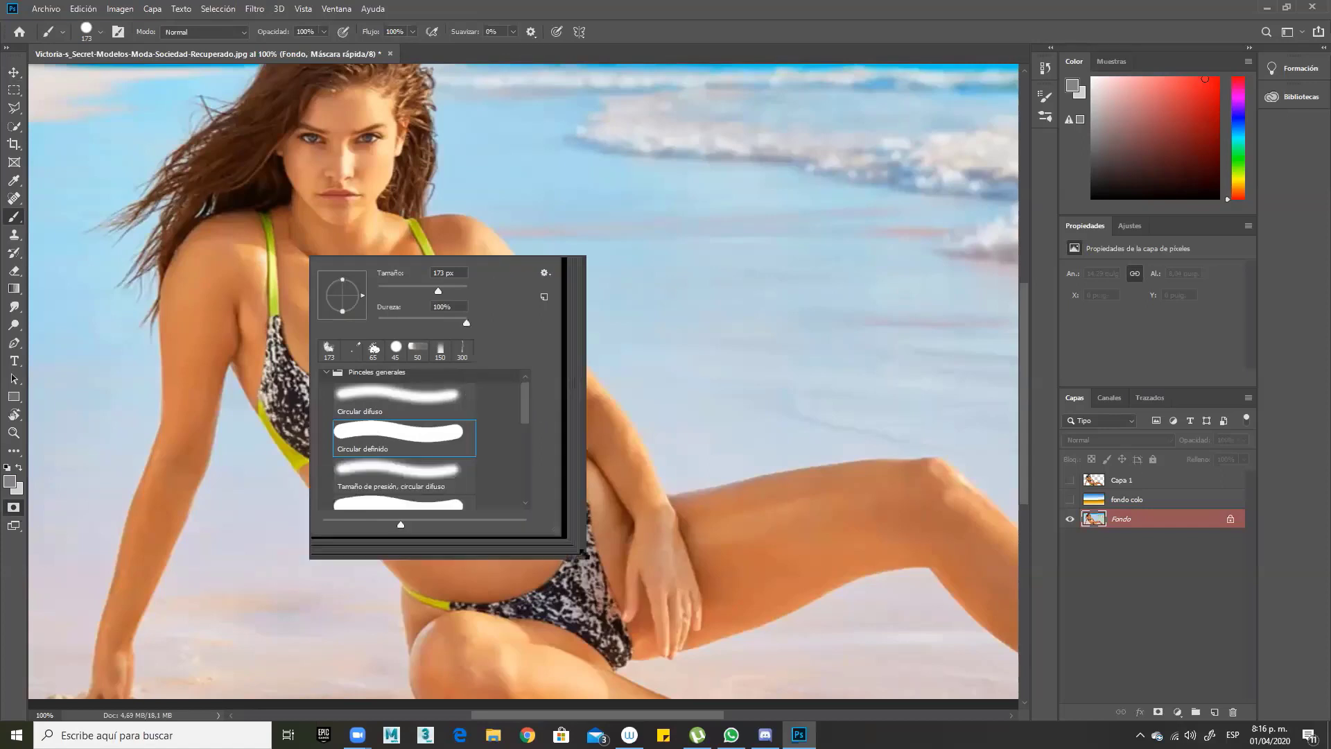
double_click(460, 467)
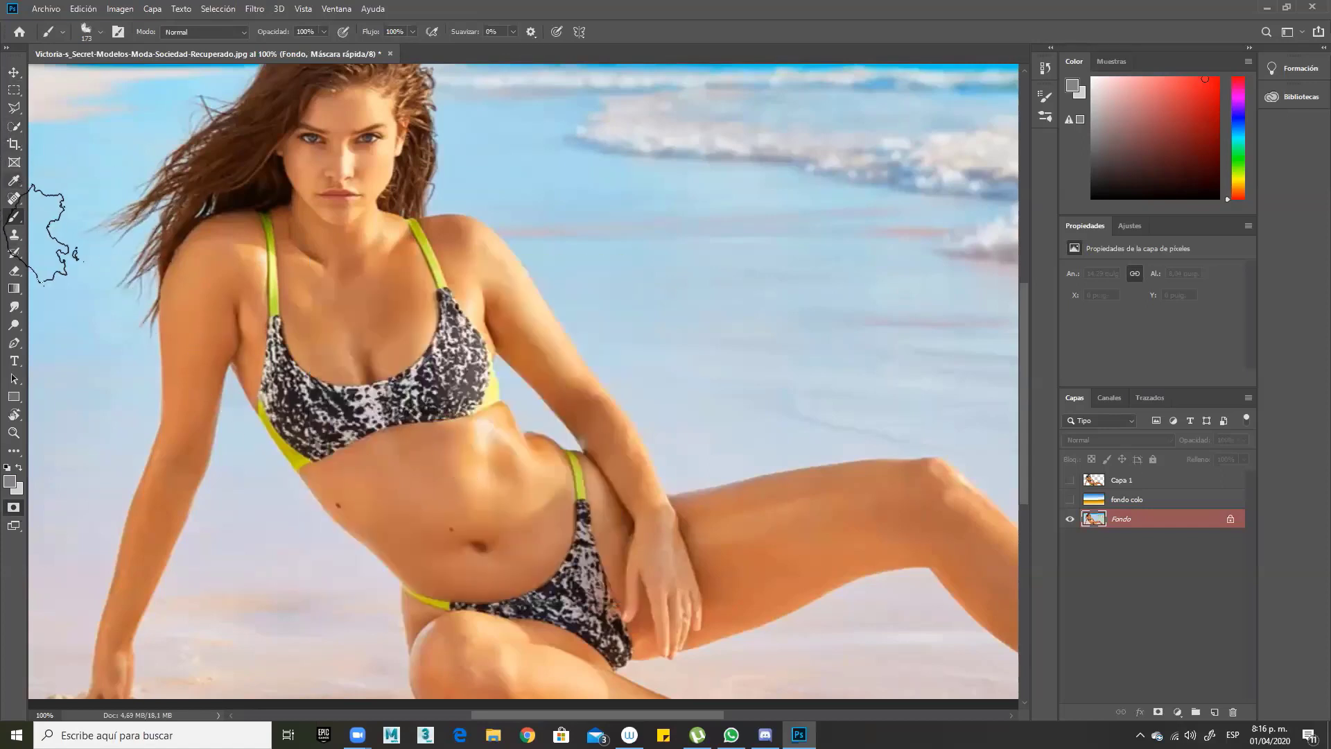
right_click(12, 221)
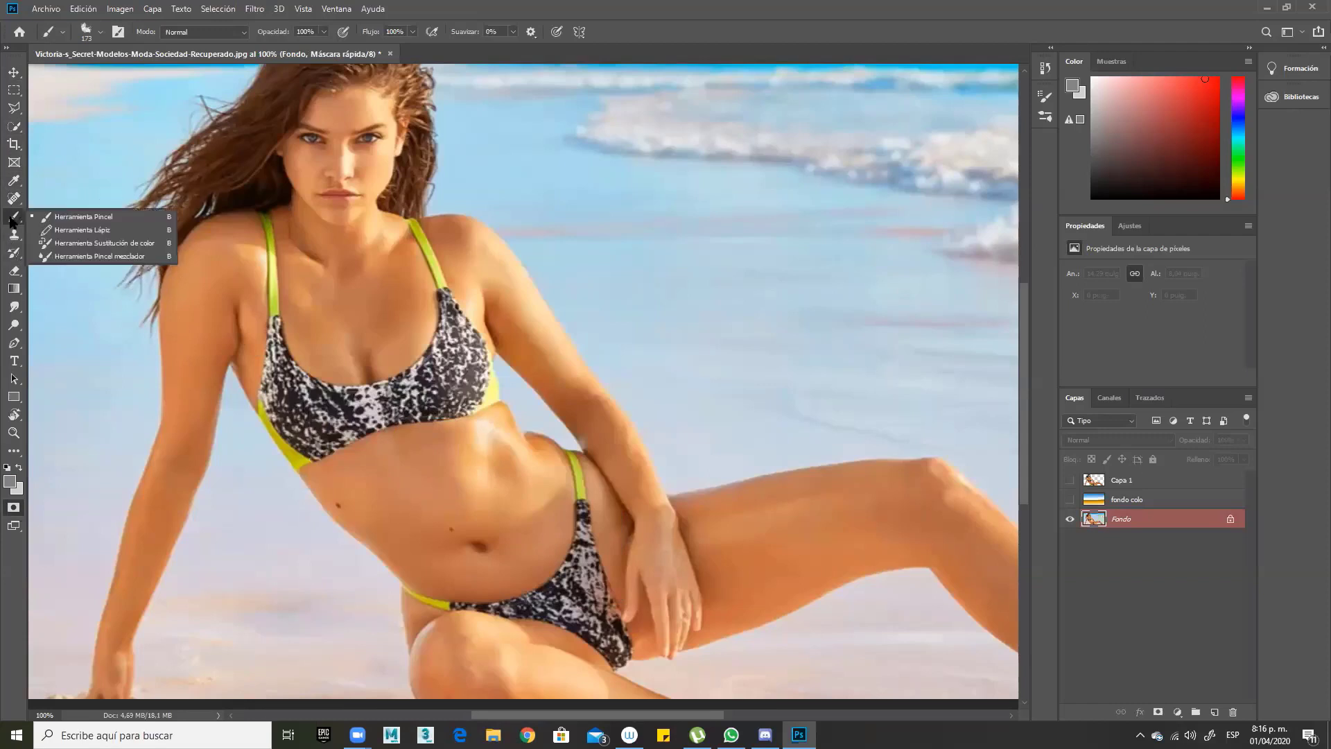
click(111, 217)
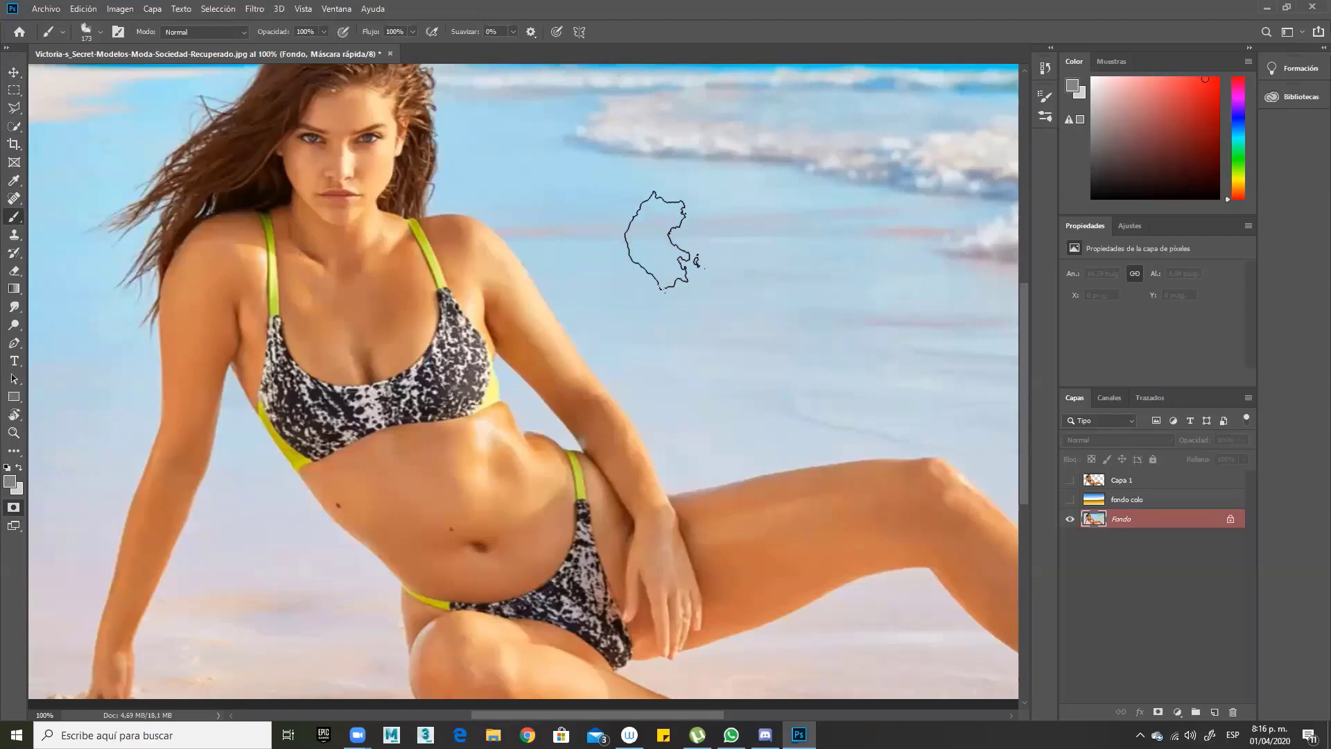
mouse_move(669, 239)
mouse_down()
mouse_move(703, 240)
mouse_move(717, 271)
mouse_move(670, 303)
mouse_move(714, 298)
mouse_up()
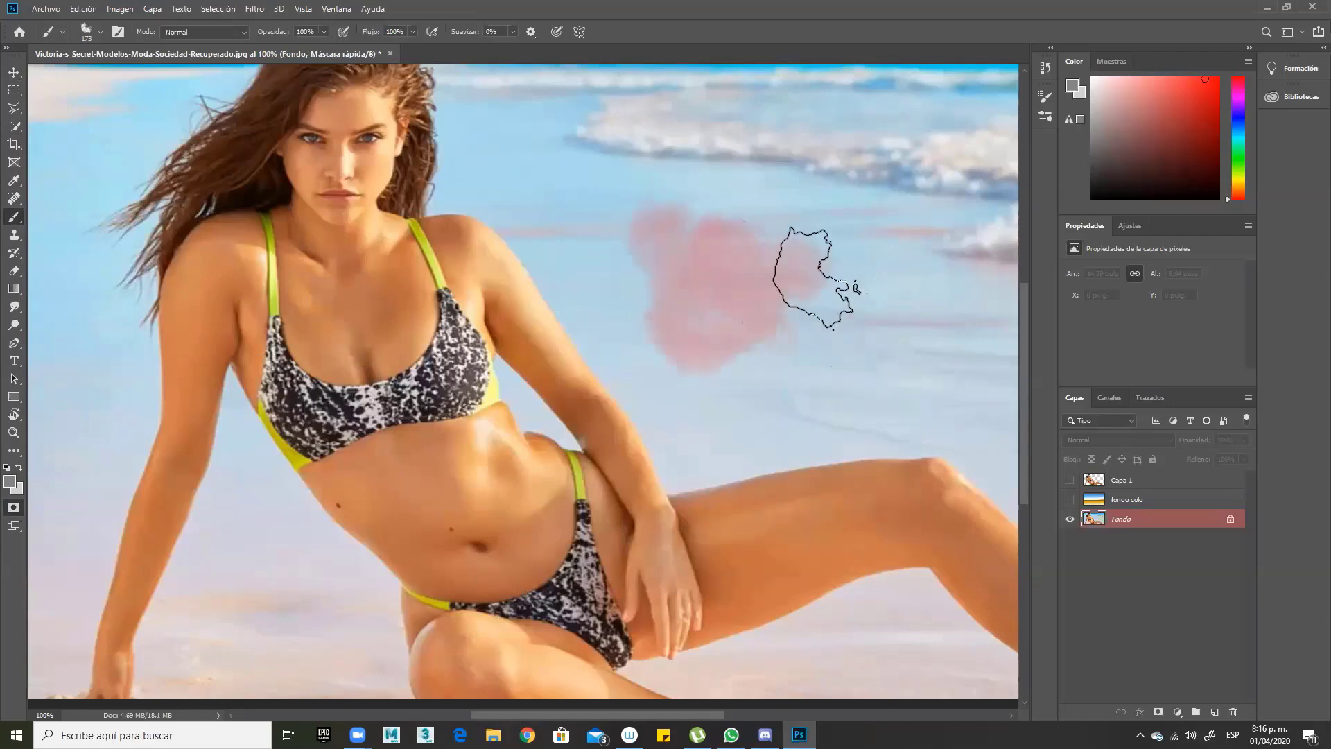
key(ctrl+z)
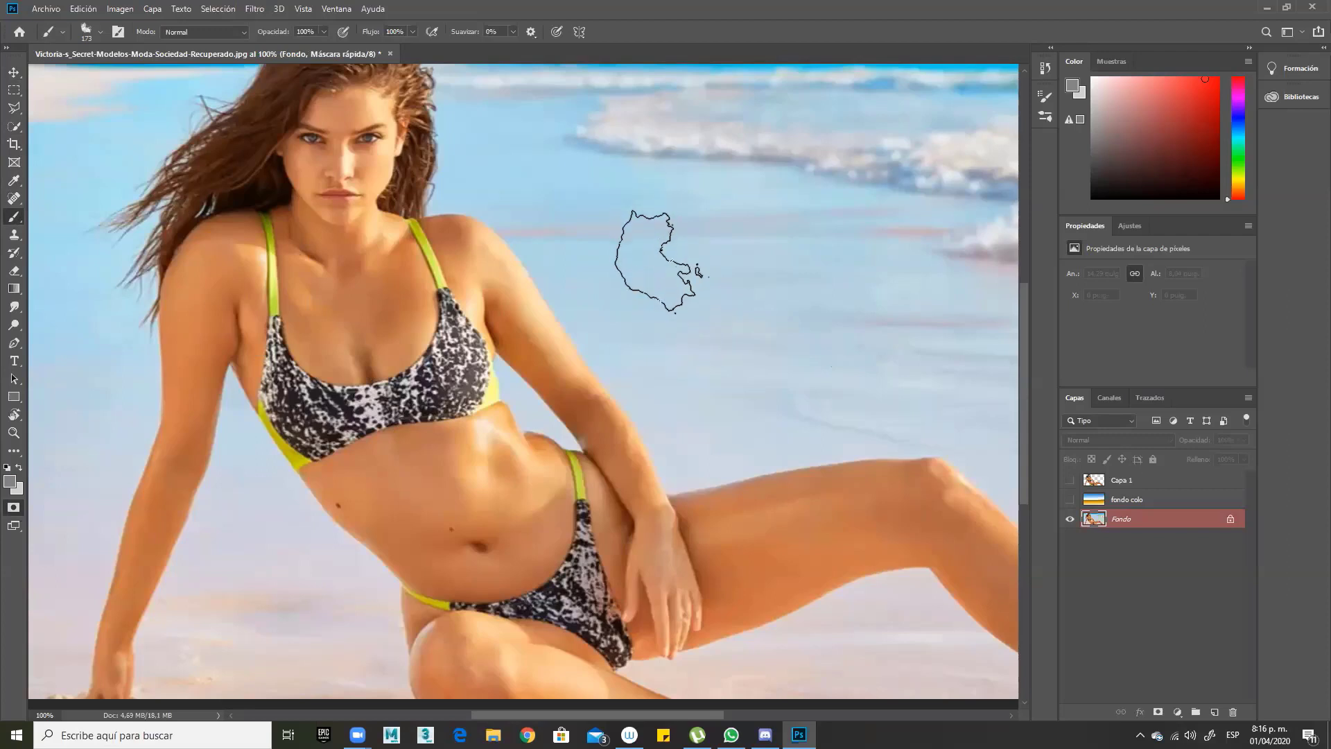
Step: Switch to a hard round brush tip and test a mask stroke on the sea, undoing it
right_click(683, 251)
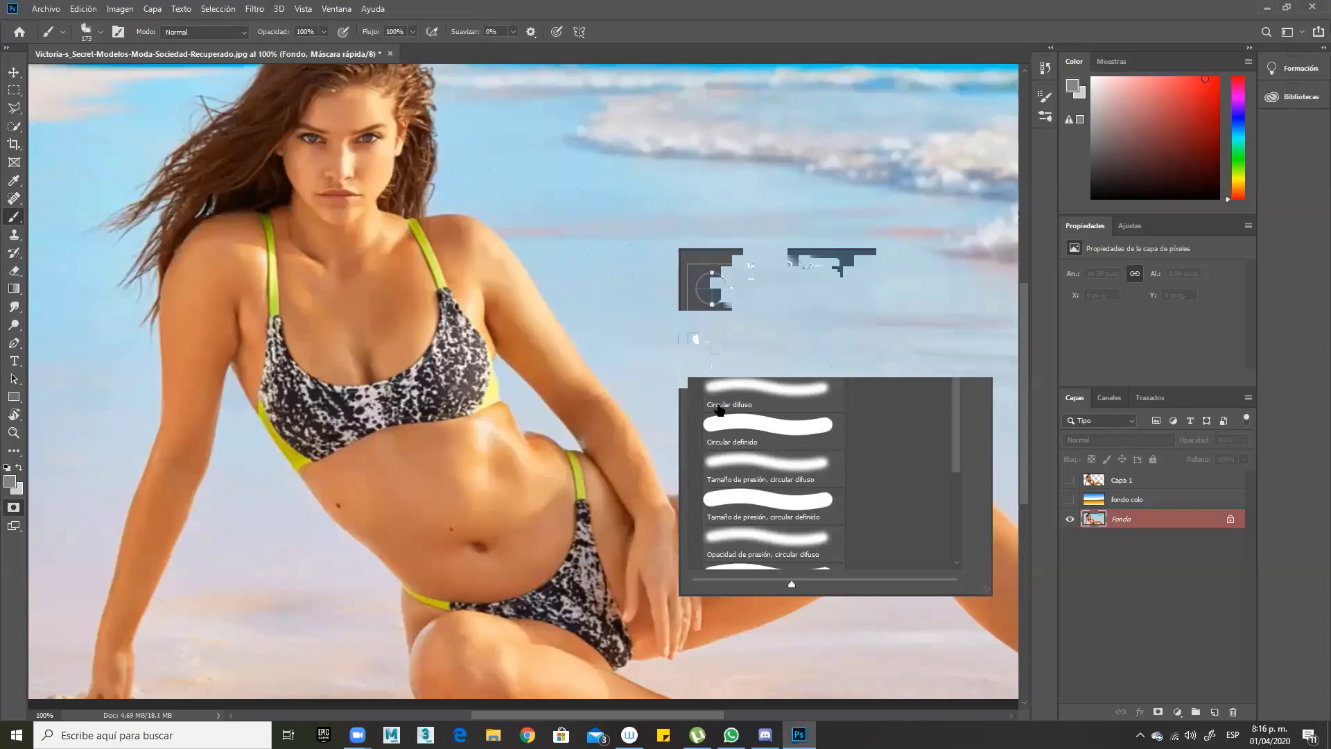
click(738, 425)
click(738, 426)
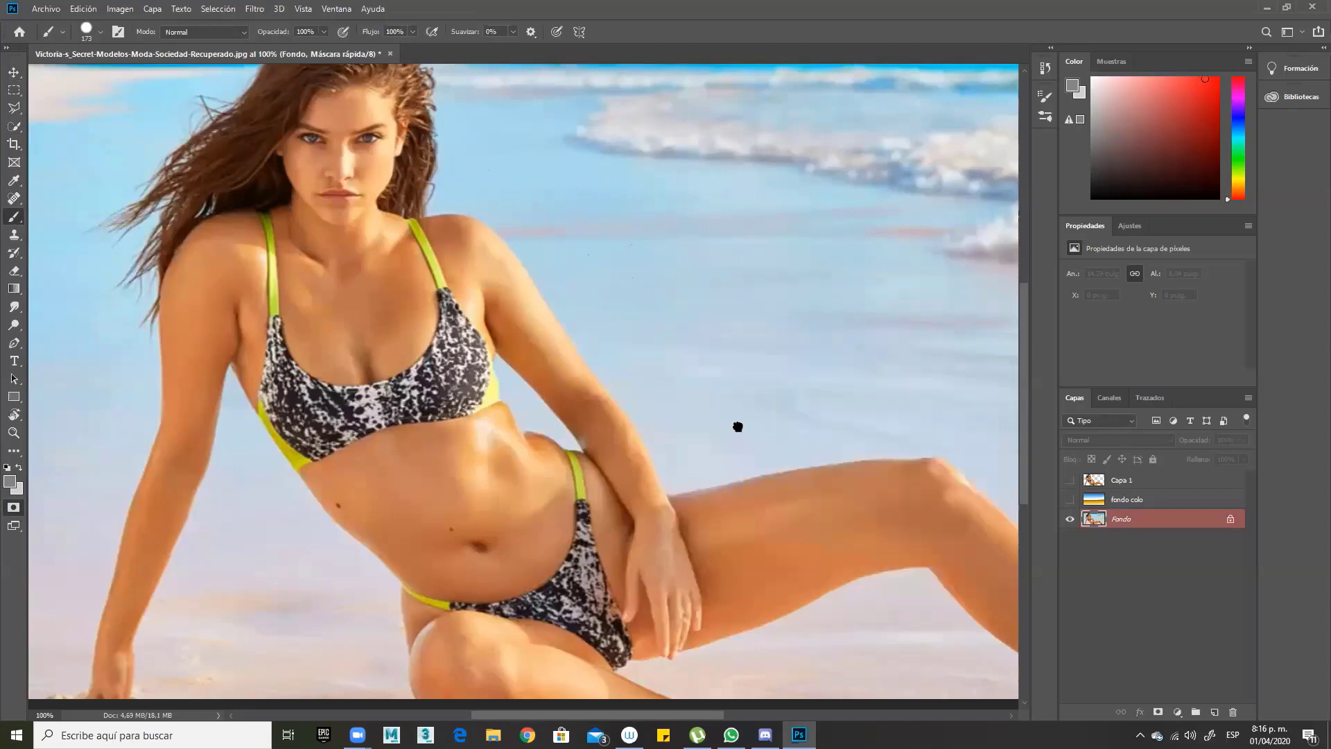
click(638, 284)
drag(650, 298, 734, 388)
key(ctrl+z)
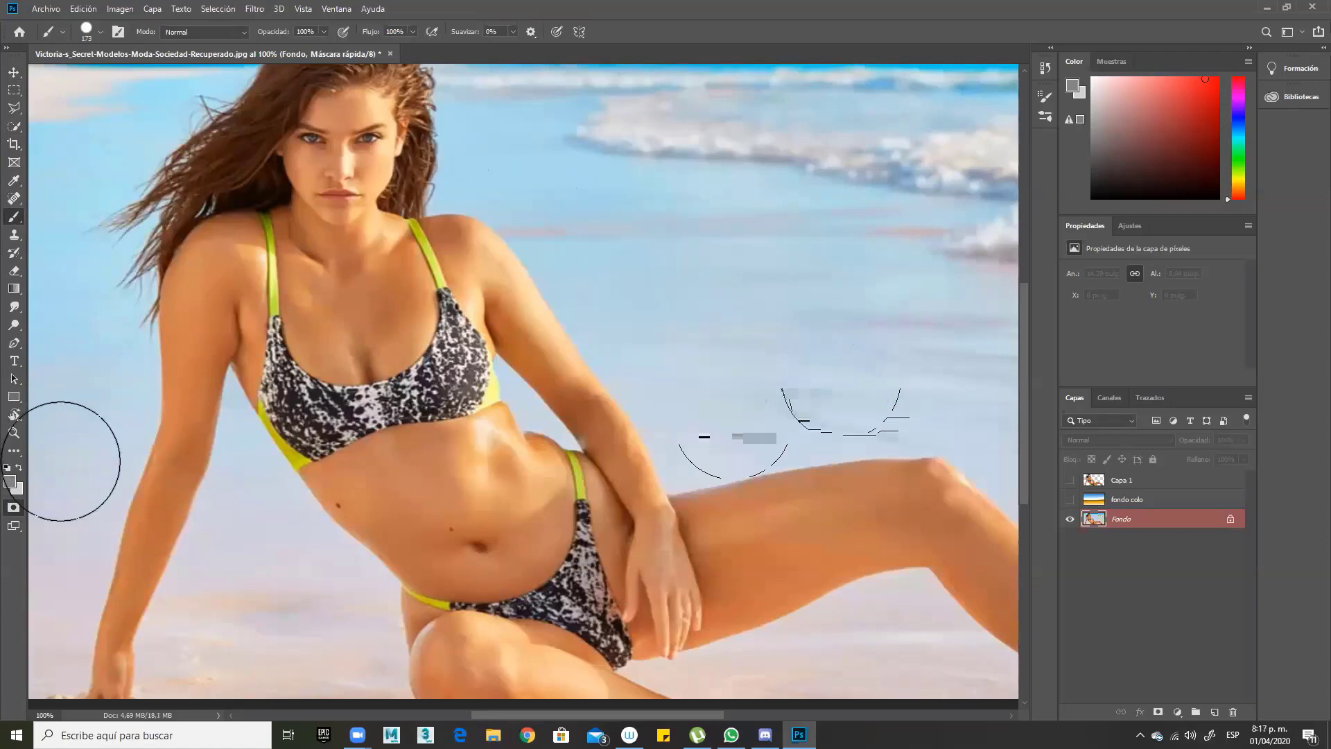
Step: Set the foreground painting colour to near-black 090909
click(9, 481)
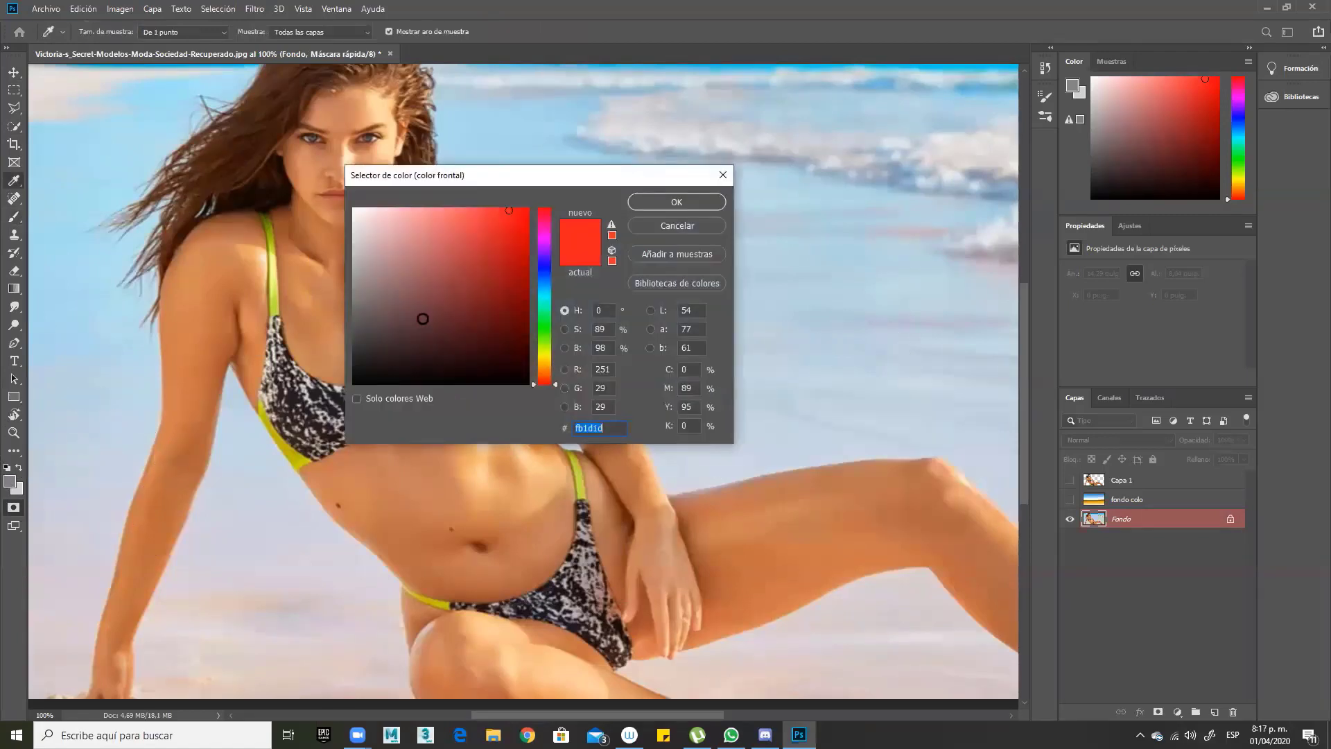
text(090909)
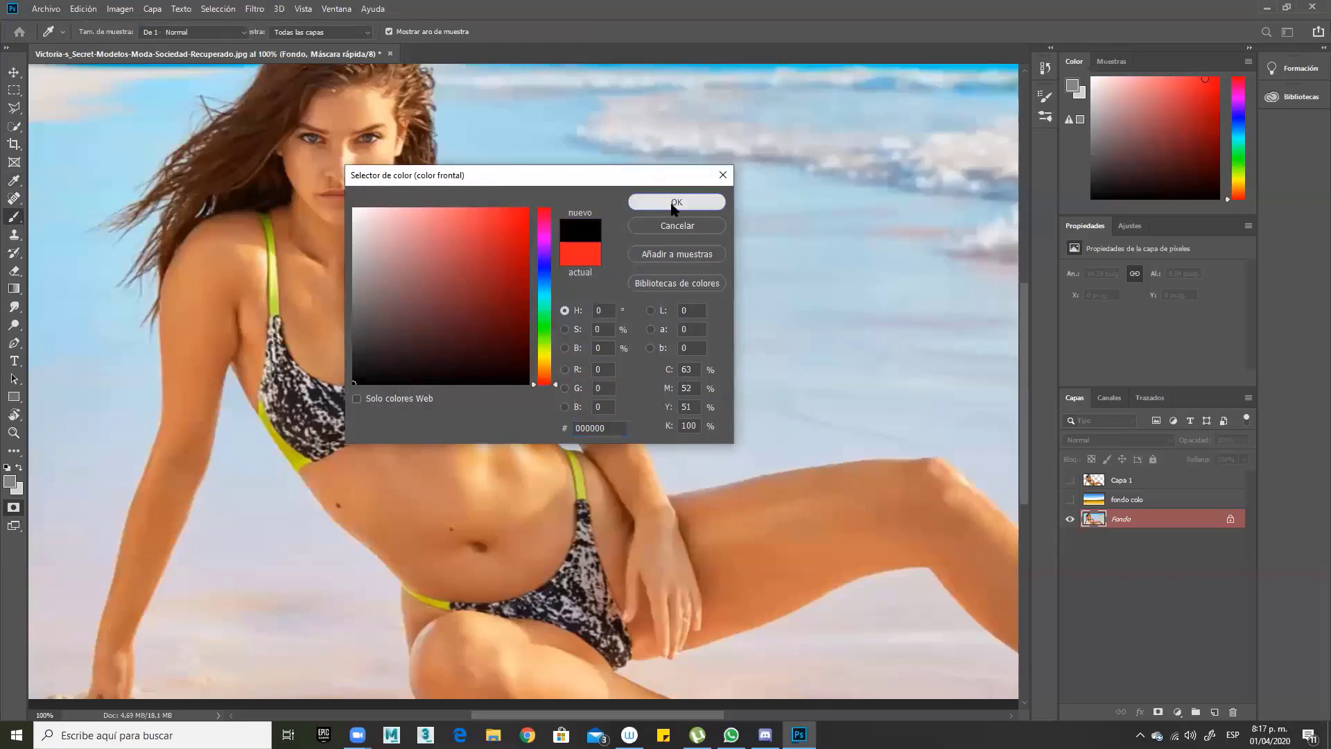
click(675, 202)
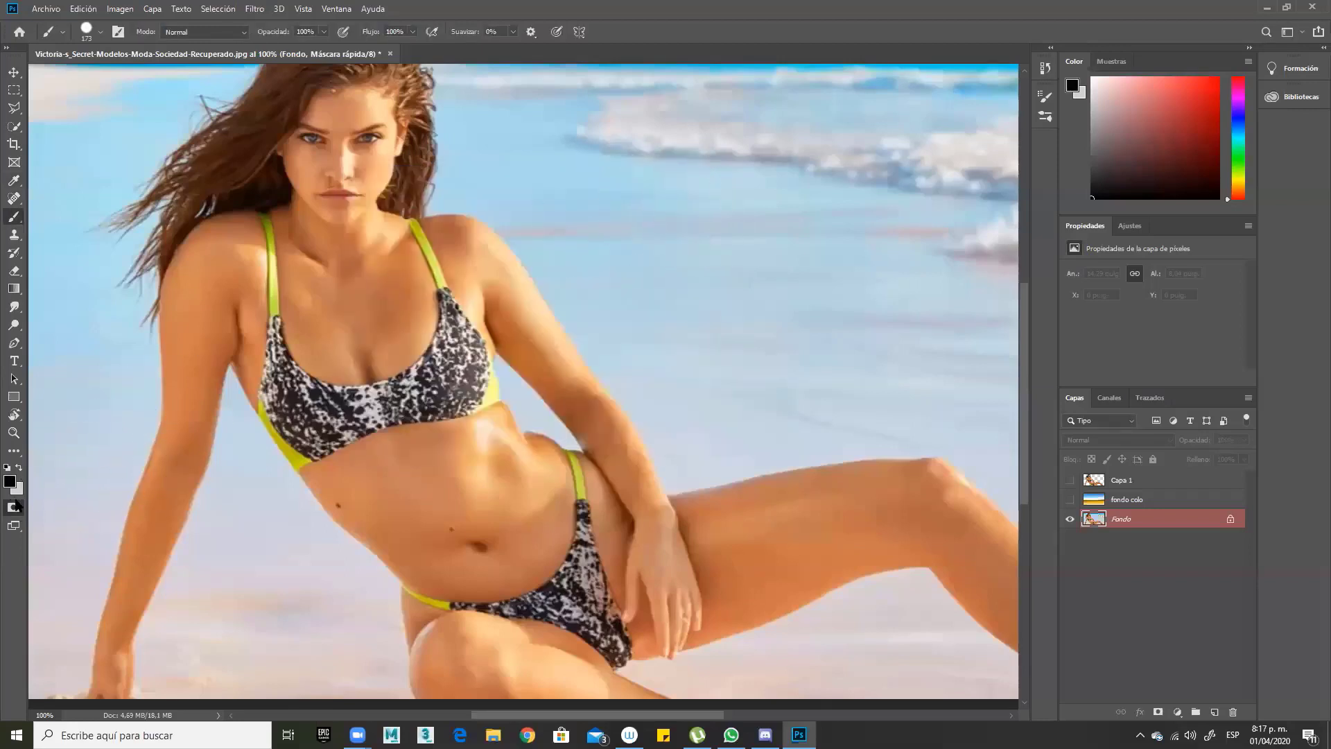
Step: Paint mask over the sea between shoulder and thigh, then exit Quick Mask to select it
drag(693, 222, 729, 331)
key(ctrl+z)
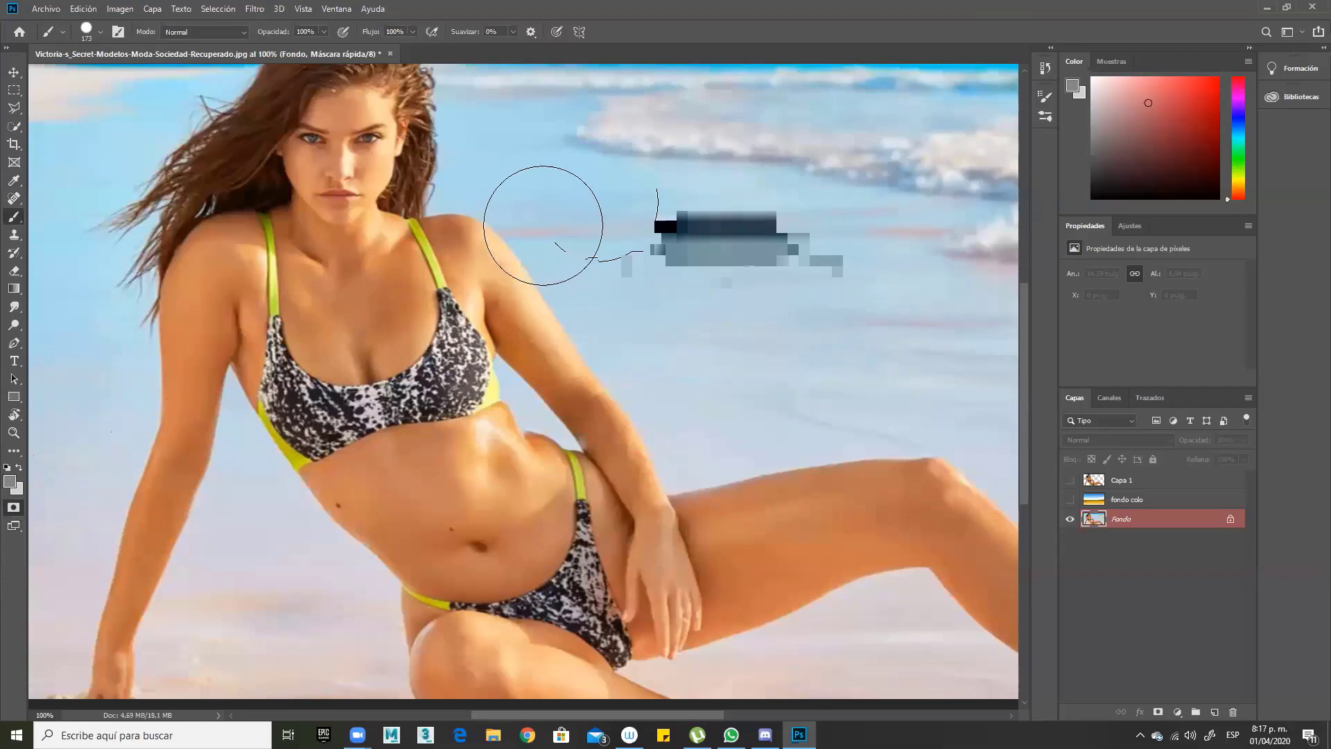
mouse_move(546, 222)
mouse_down()
mouse_move(599, 256)
mouse_move(685, 340)
mouse_move(791, 354)
mouse_move(803, 401)
mouse_move(790, 457)
mouse_move(716, 476)
mouse_move(642, 390)
mouse_move(677, 293)
mouse_up()
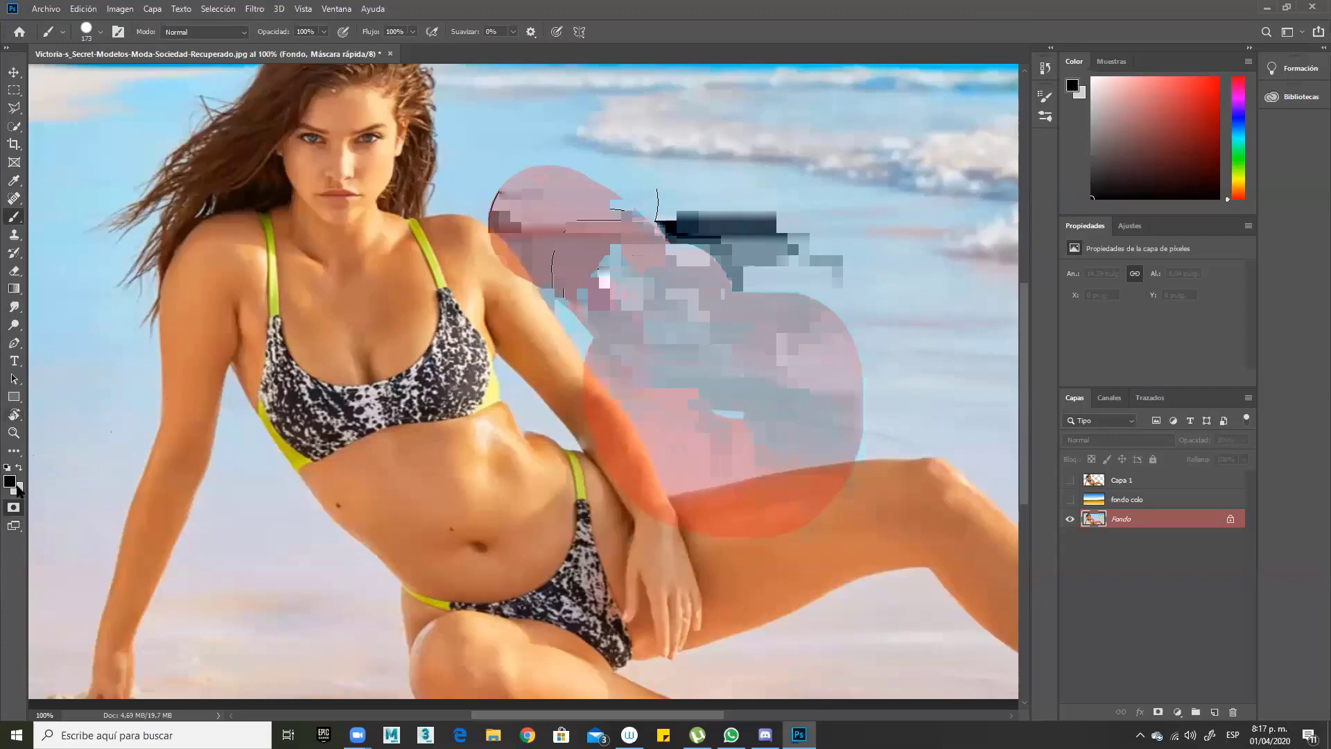
mouse_move(558, 392)
mouse_down()
mouse_move(577, 367)
mouse_move(583, 403)
mouse_move(657, 420)
mouse_move(792, 417)
mouse_move(656, 382)
mouse_move(613, 343)
mouse_move(573, 415)
mouse_move(674, 461)
mouse_move(924, 418)
mouse_up()
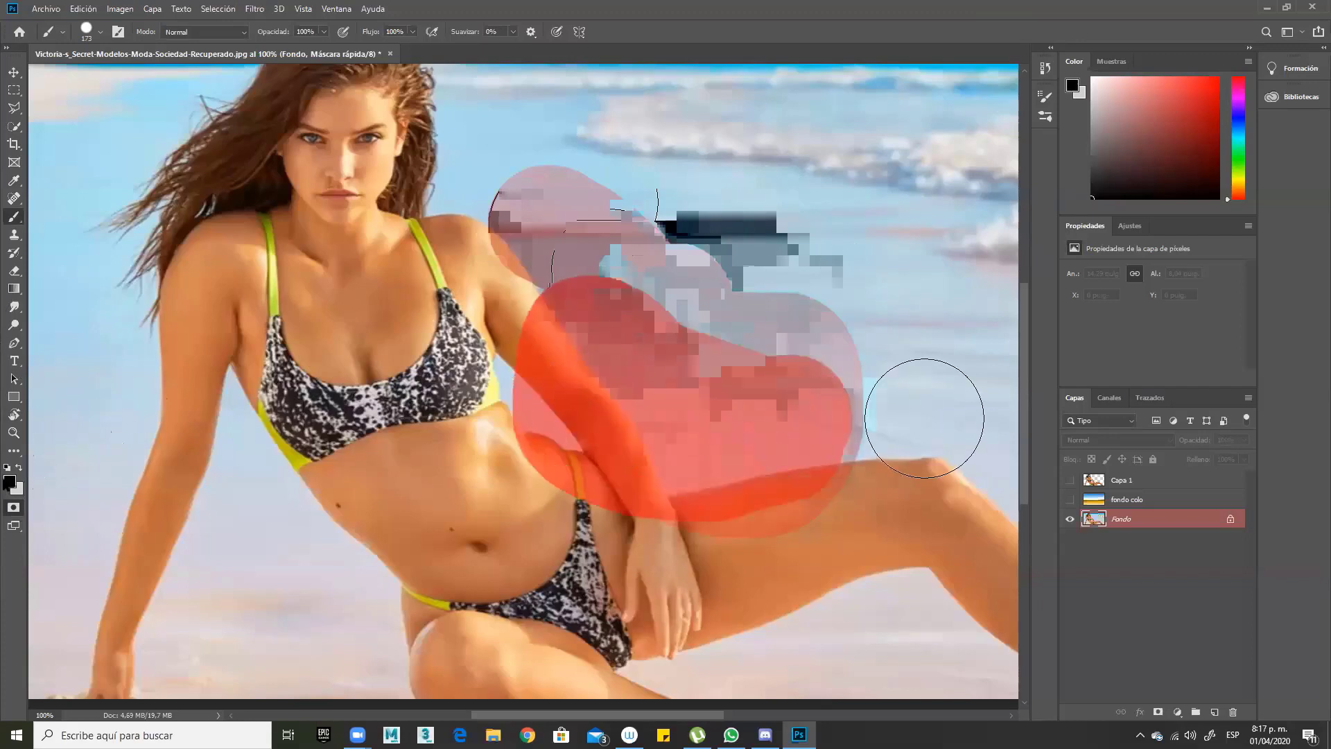
key(q)
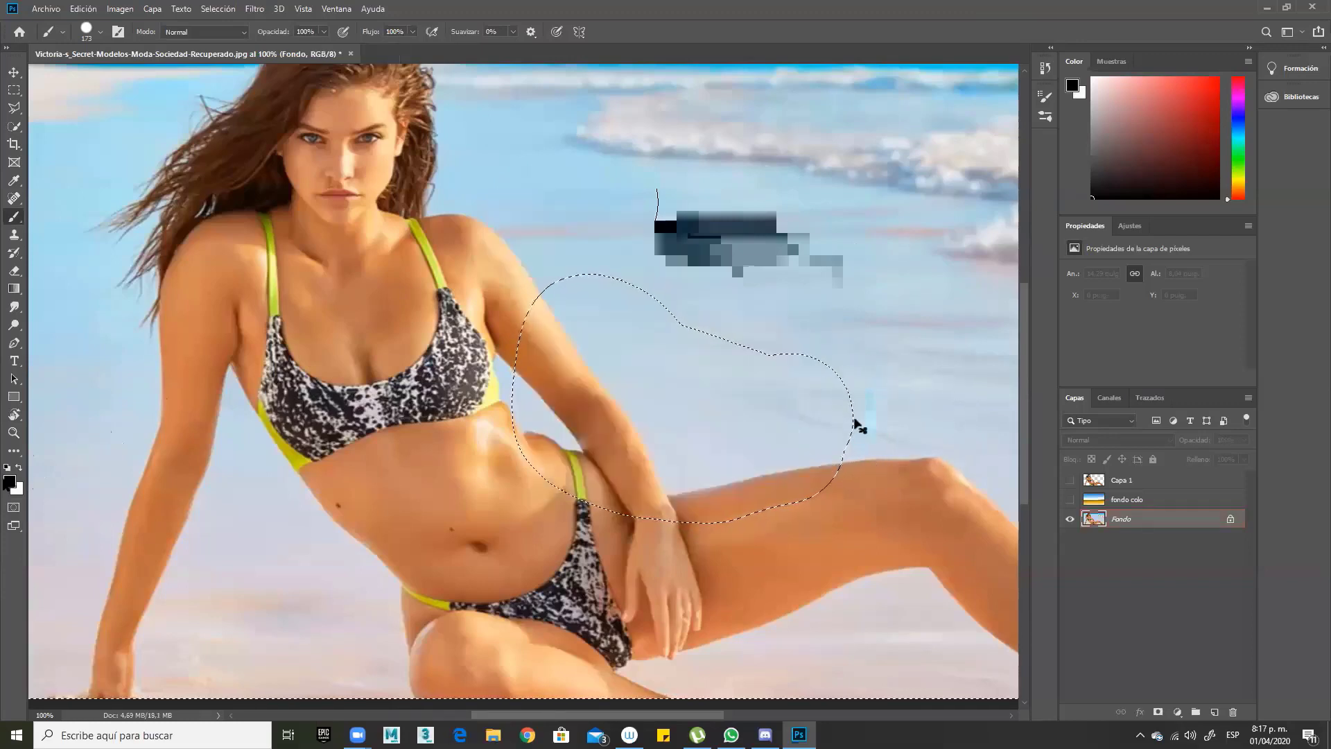
Step: Deselect, then undo a stray black brush stroke across the chest and shoulder
key(ctrl+d)
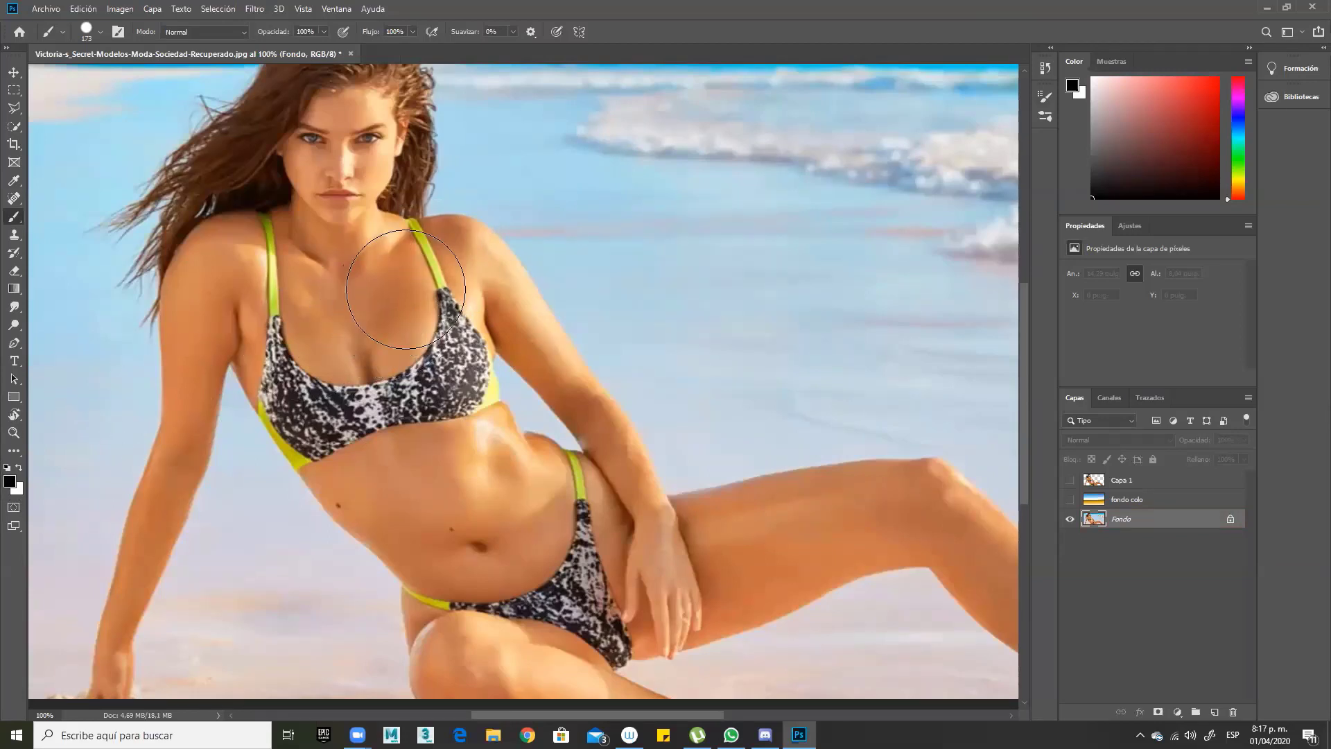
mouse_move(408, 288)
mouse_down()
mouse_move(587, 321)
mouse_move(478, 461)
mouse_move(559, 407)
mouse_move(490, 201)
mouse_up()
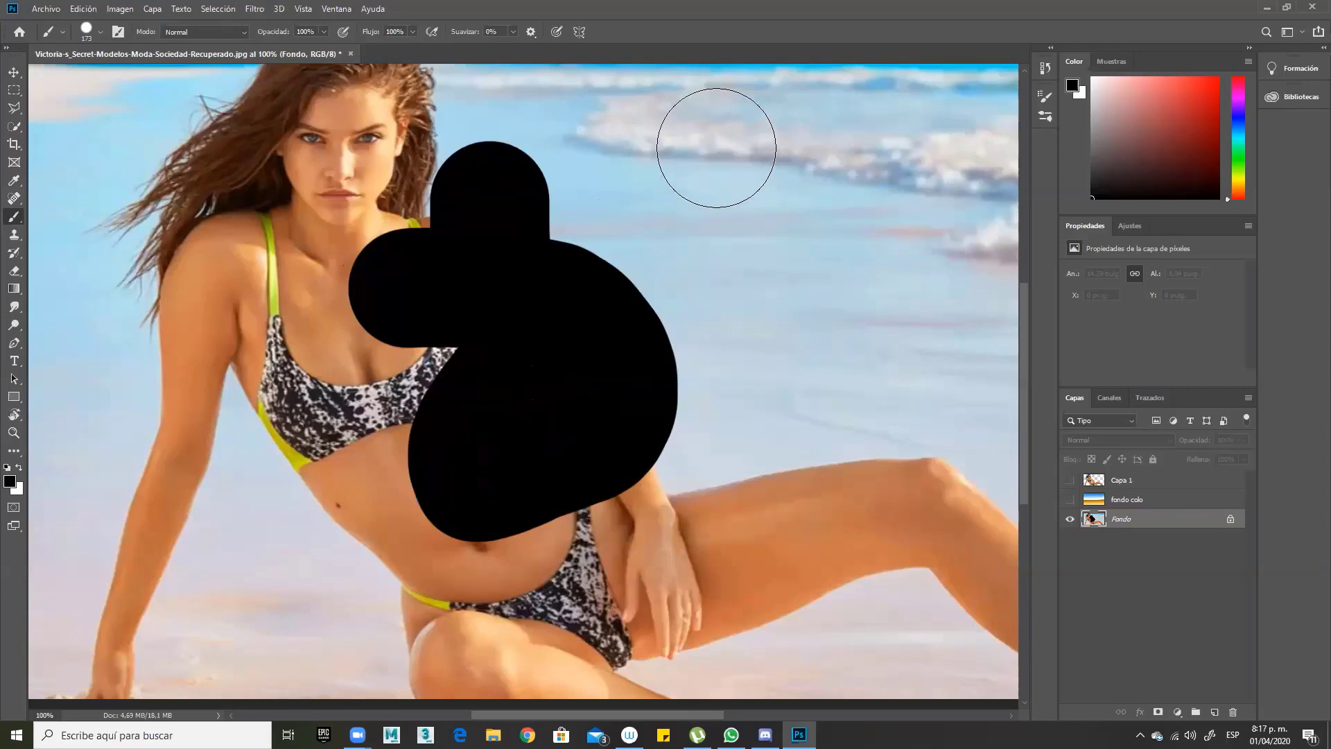
key(ctrl+z)
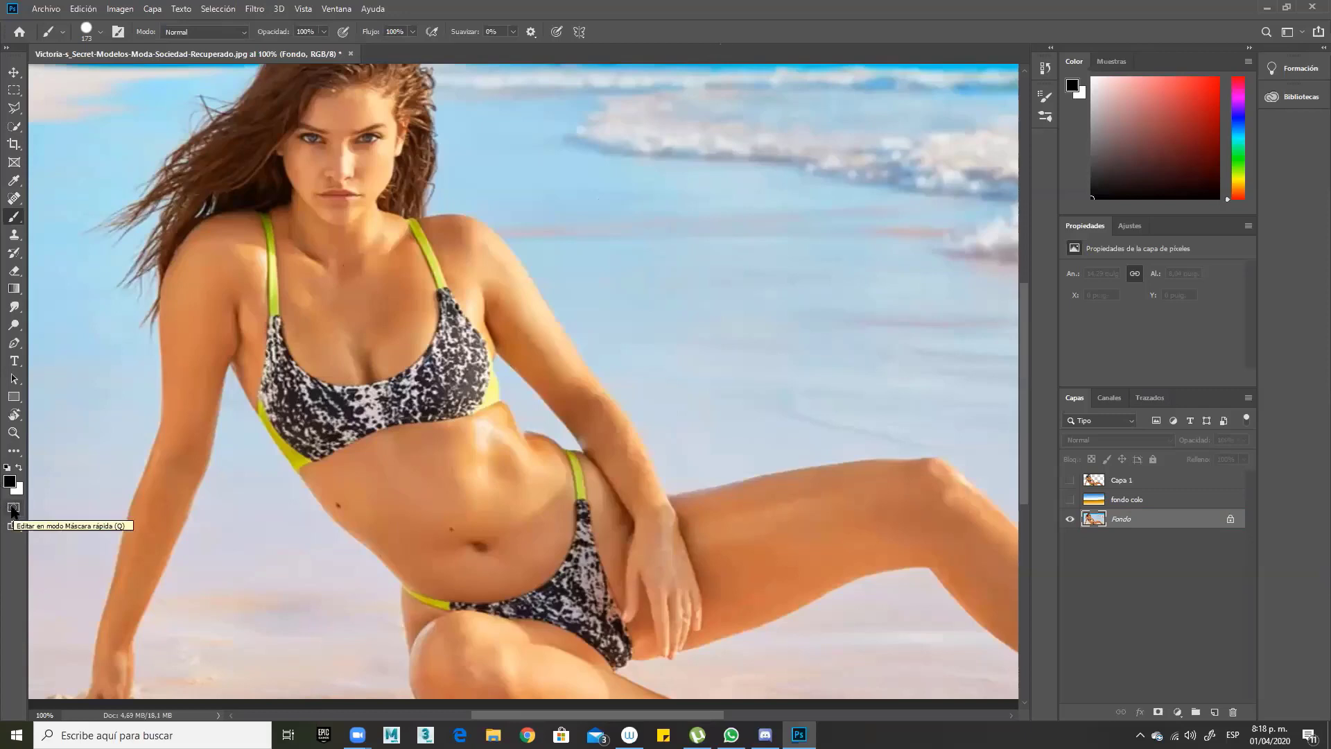
Step: Re-enter Quick Mask, paint red from chest down to navel, and zoom onto the thigh edge
click(12, 510)
mouse_move(332, 318)
mouse_down()
mouse_move(341, 375)
mouse_move(395, 467)
mouse_move(502, 530)
mouse_move(655, 548)
mouse_move(878, 510)
mouse_move(718, 556)
mouse_move(770, 519)
mouse_move(827, 514)
mouse_move(911, 517)
mouse_move(949, 541)
mouse_move(738, 568)
mouse_move(809, 536)
mouse_move(658, 586)
mouse_move(578, 593)
mouse_move(566, 588)
mouse_move(688, 585)
mouse_move(828, 517)
mouse_move(769, 511)
mouse_move(853, 491)
mouse_up()
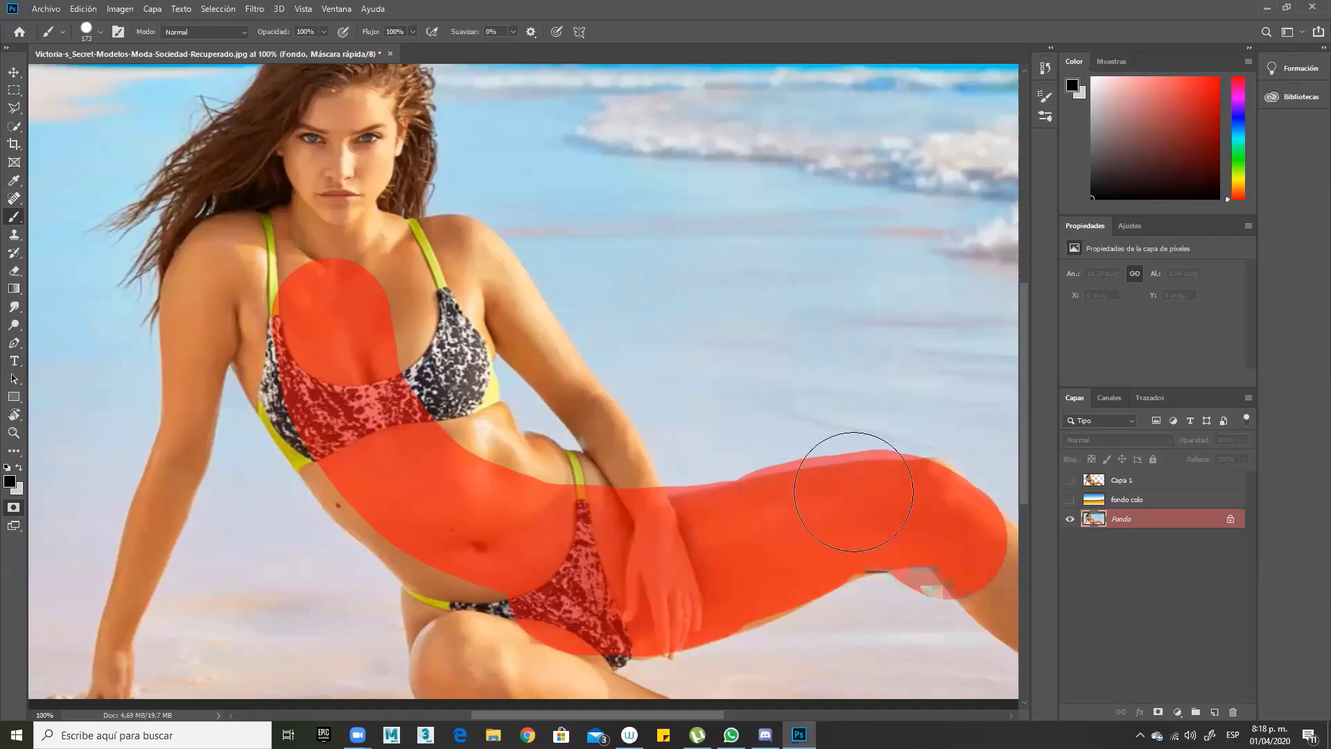
mouse_move(779, 436)
mouse_down()
mouse_move(832, 426)
mouse_move(776, 484)
mouse_move(546, 416)
mouse_up()
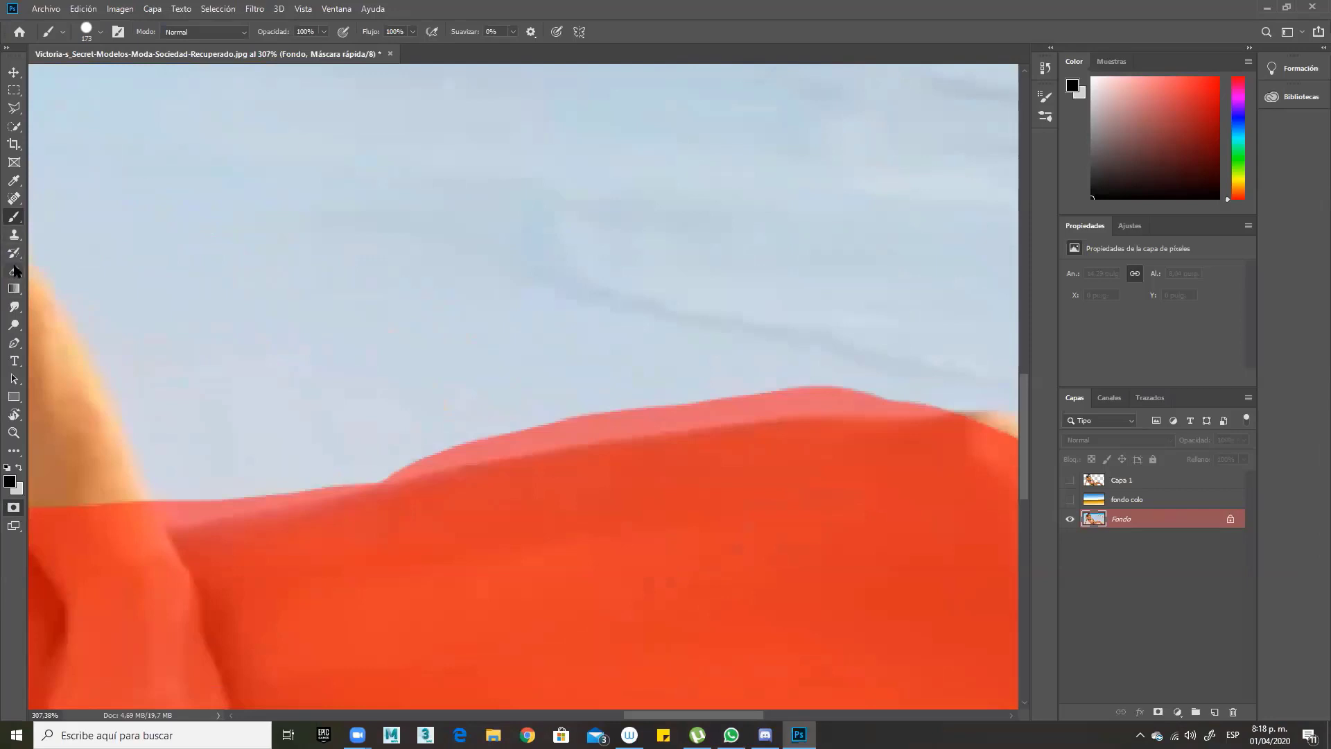
Step: With an 84 px eraser, wipe the mask overspill from the sky above the thigh
click(15, 271)
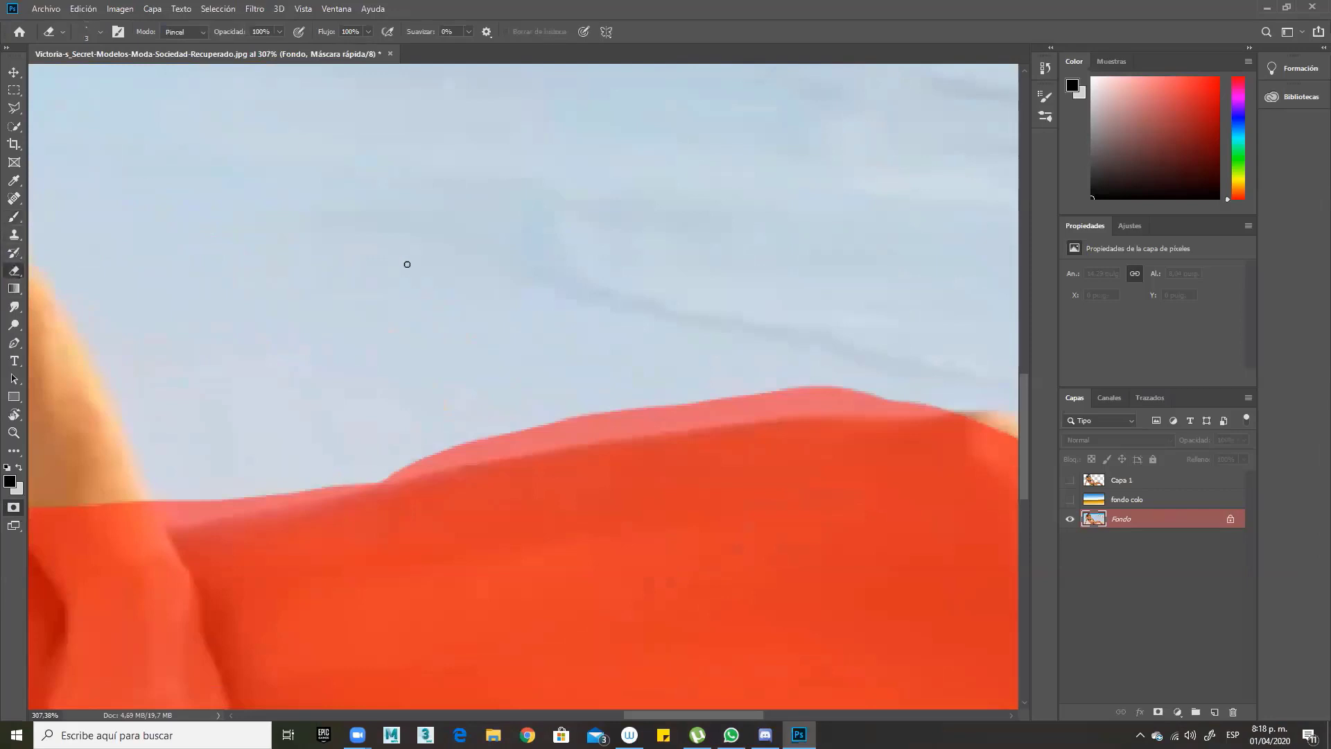
right_click(502, 288)
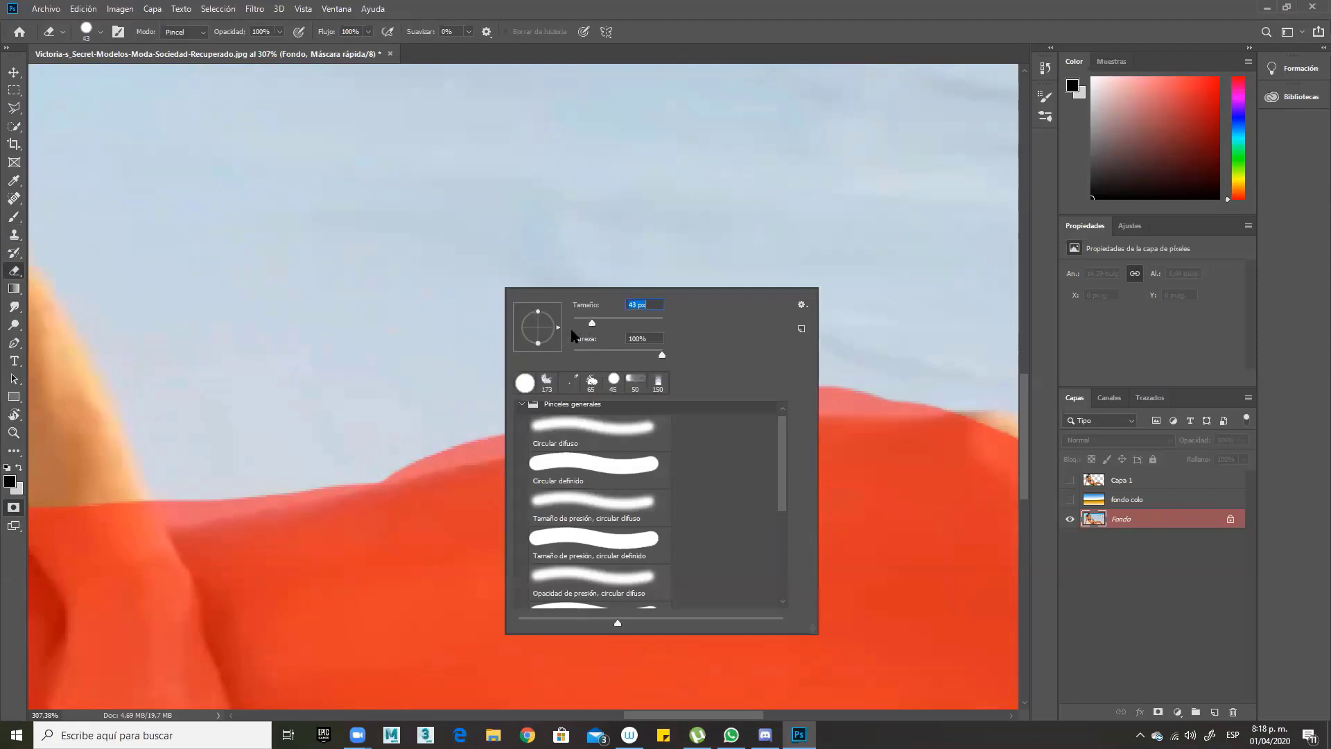
click(426, 340)
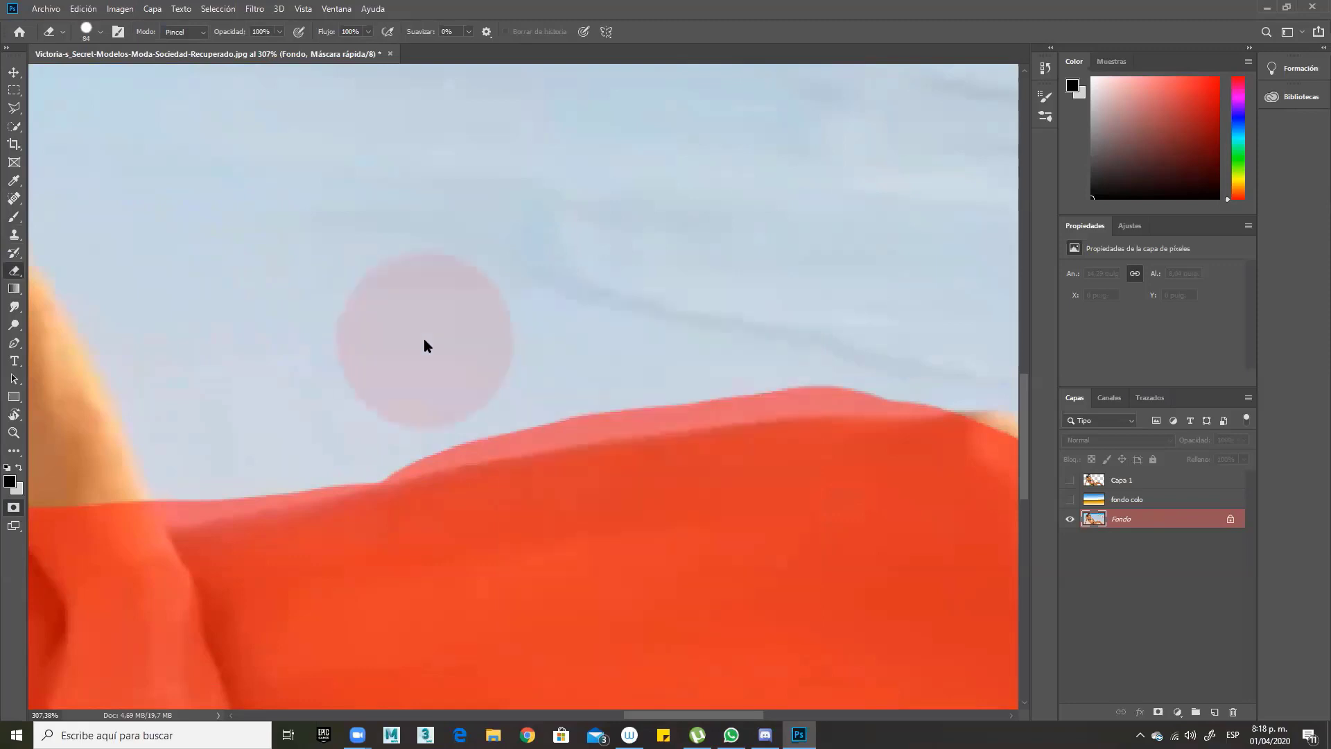
mouse_move(388, 362)
mouse_down()
mouse_move(528, 345)
mouse_move(382, 361)
mouse_move(485, 342)
mouse_move(449, 374)
mouse_move(401, 383)
mouse_move(441, 373)
mouse_move(427, 367)
mouse_move(382, 396)
mouse_move(856, 335)
mouse_move(663, 287)
mouse_move(423, 269)
mouse_move(413, 311)
mouse_up()
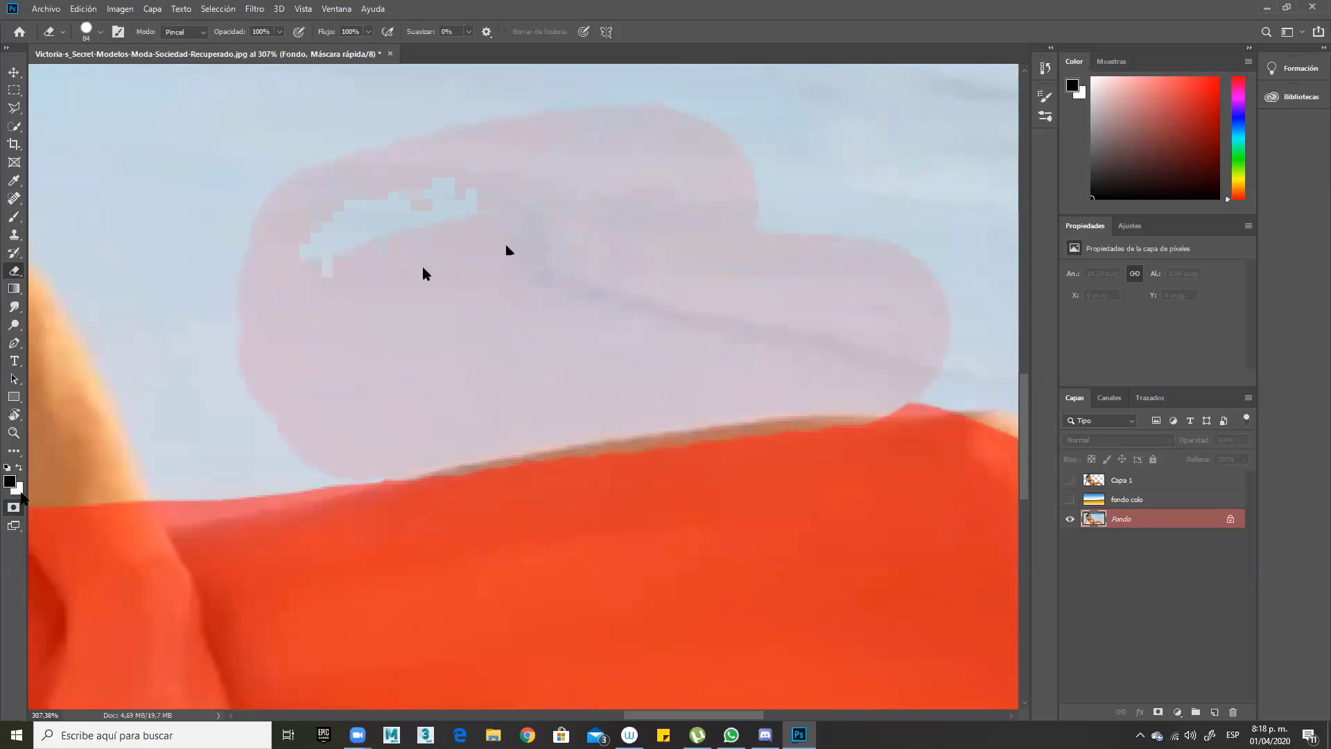
mouse_move(271, 407)
mouse_down()
mouse_move(523, 291)
mouse_move(518, 227)
mouse_move(331, 214)
mouse_move(842, 164)
mouse_move(914, 218)
mouse_move(890, 261)
mouse_move(598, 319)
mouse_move(913, 310)
mouse_move(866, 326)
mouse_move(250, 404)
mouse_up()
mouse_move(443, 385)
mouse_down()
mouse_move(561, 372)
mouse_move(134, 448)
mouse_move(242, 445)
mouse_move(592, 378)
mouse_move(909, 371)
mouse_up()
Step: Shrink the eraser to 20 px and smooth the mask along the thigh's bump
scroll(458, 326, down, 5)
mouse_move(483, 413)
mouse_down()
mouse_move(297, 448)
mouse_move(693, 348)
mouse_move(717, 369)
mouse_up()
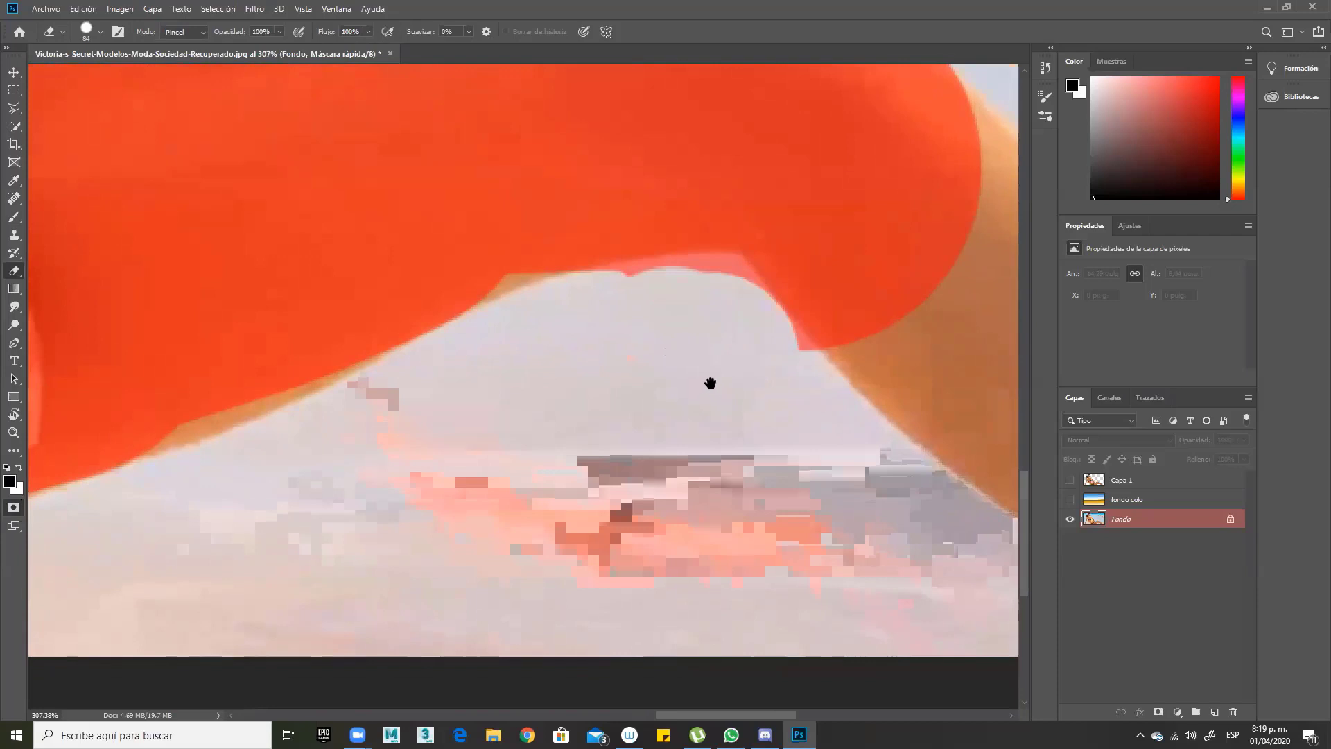
right_click(713, 386)
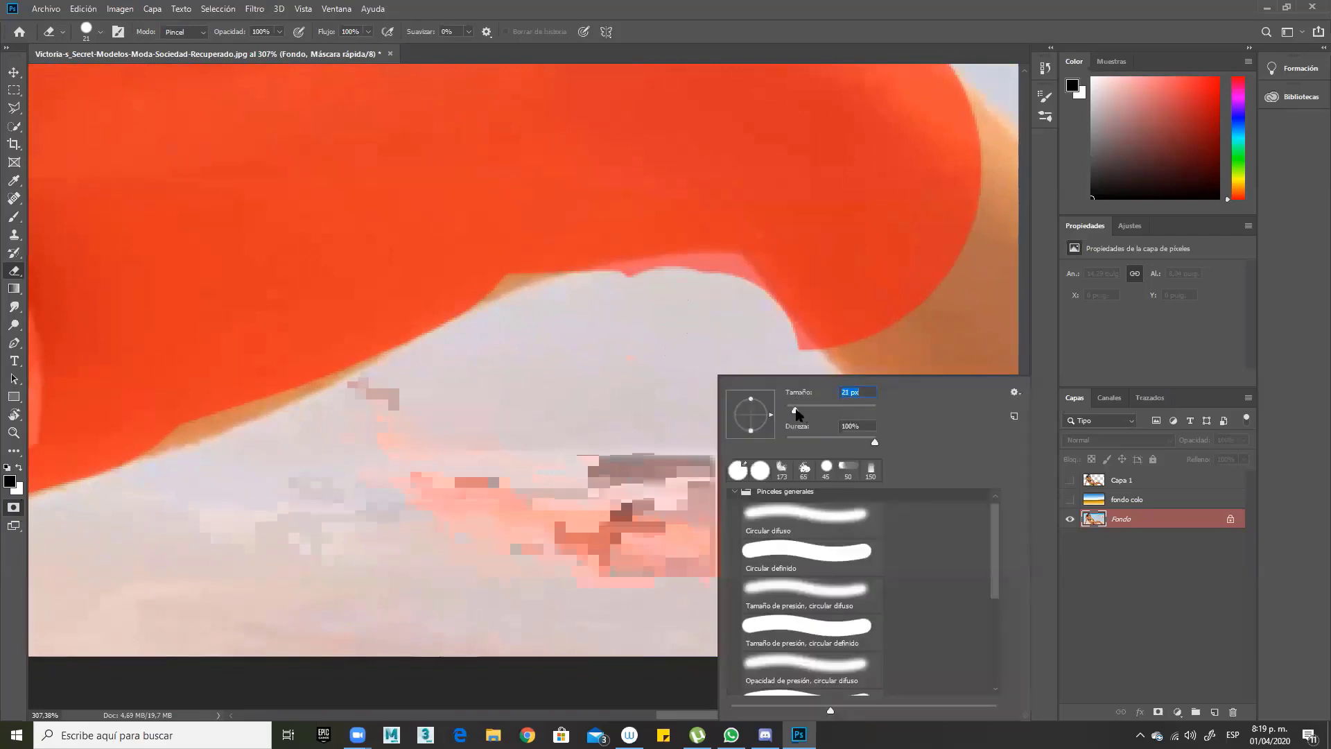
mouse_move(624, 303)
mouse_down()
mouse_move(669, 281)
mouse_move(723, 279)
mouse_move(807, 371)
mouse_move(761, 340)
mouse_move(733, 272)
mouse_move(684, 273)
mouse_move(599, 314)
mouse_up()
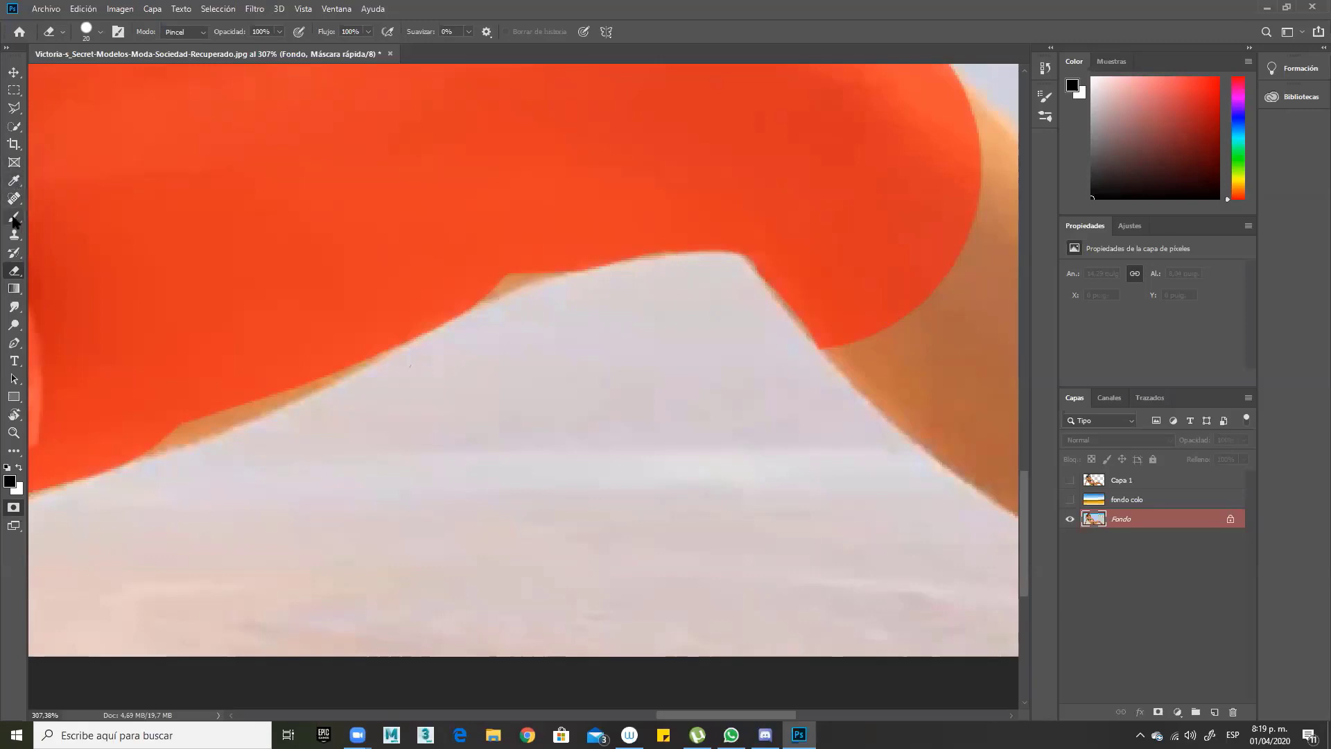
Step: Switch to a 23 px mask brush and cover the tan strip's left tip and edge
click(14, 219)
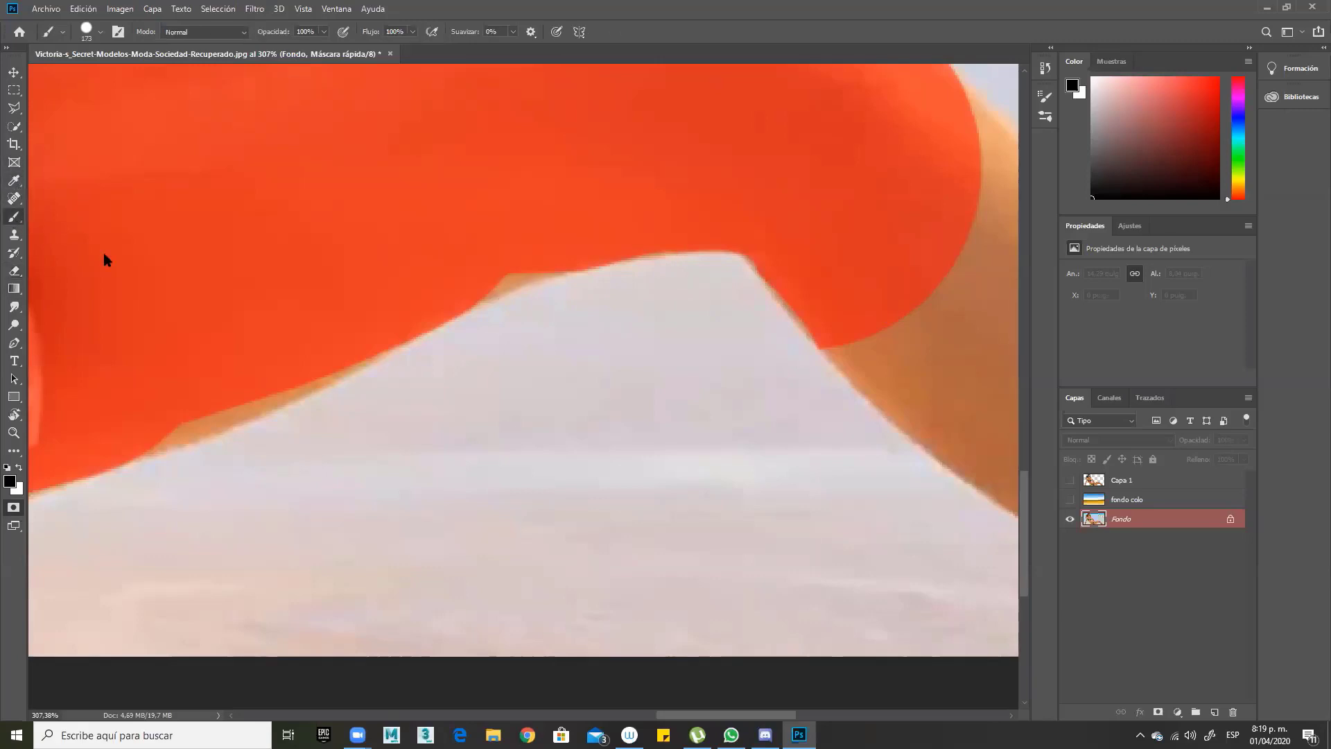
right_click(568, 327)
drag(654, 362, 650, 363)
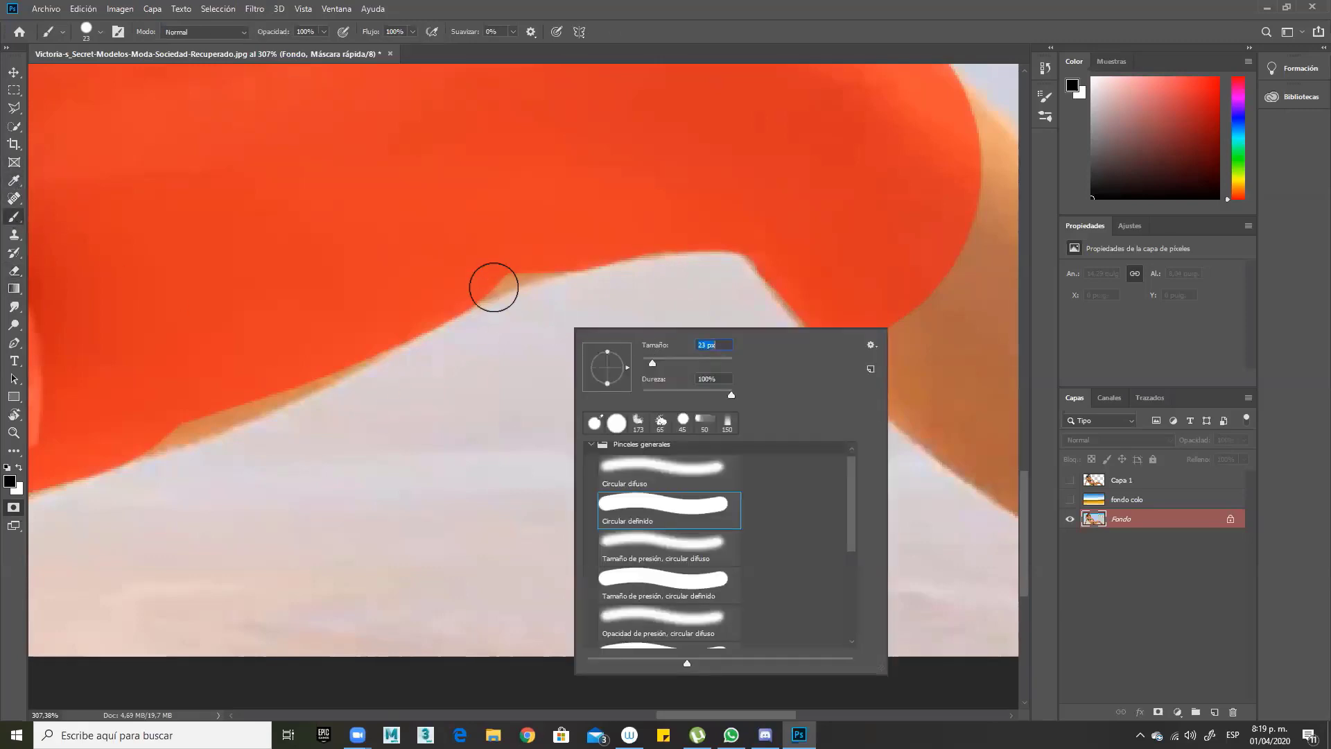
click(486, 271)
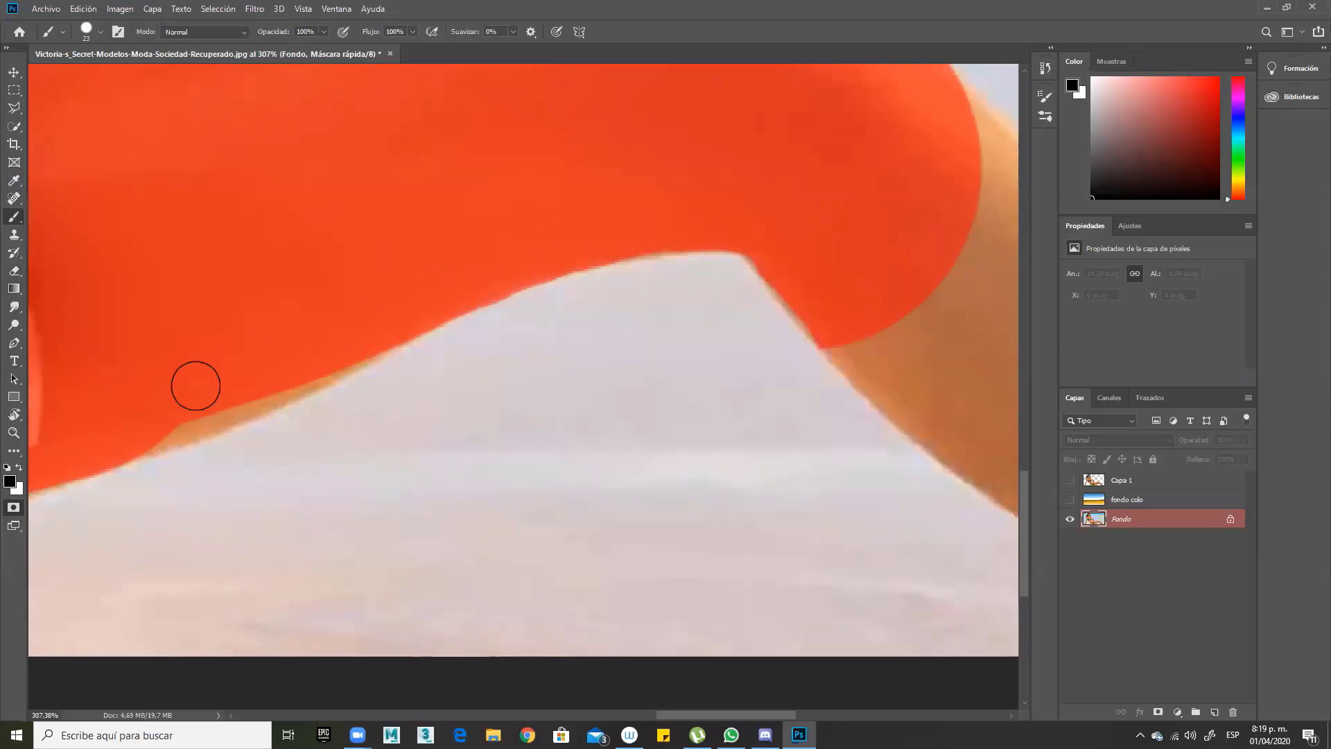
drag(164, 418, 365, 339)
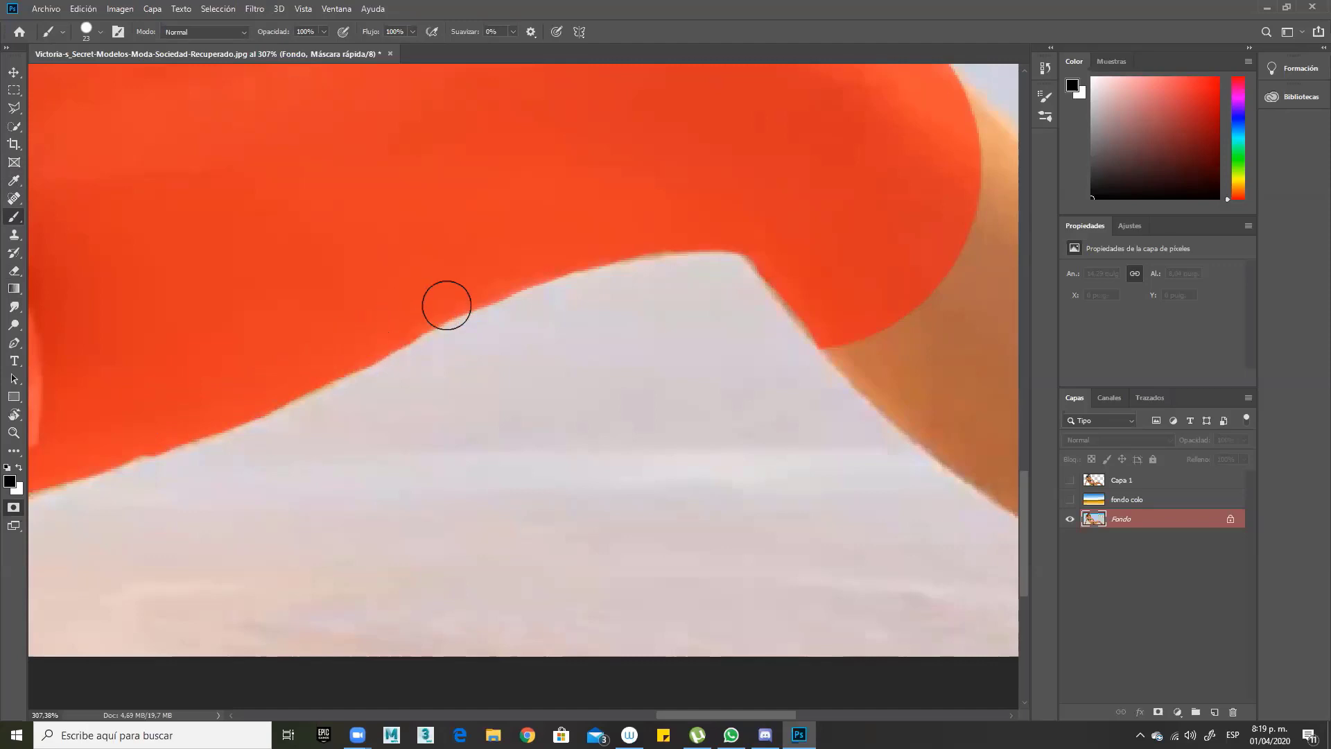
scroll(788, 392, up, 5)
scroll(787, 393, right, 2)
mouse_move(665, 423)
mouse_down()
mouse_move(656, 404)
mouse_move(716, 481)
mouse_move(680, 466)
mouse_up()
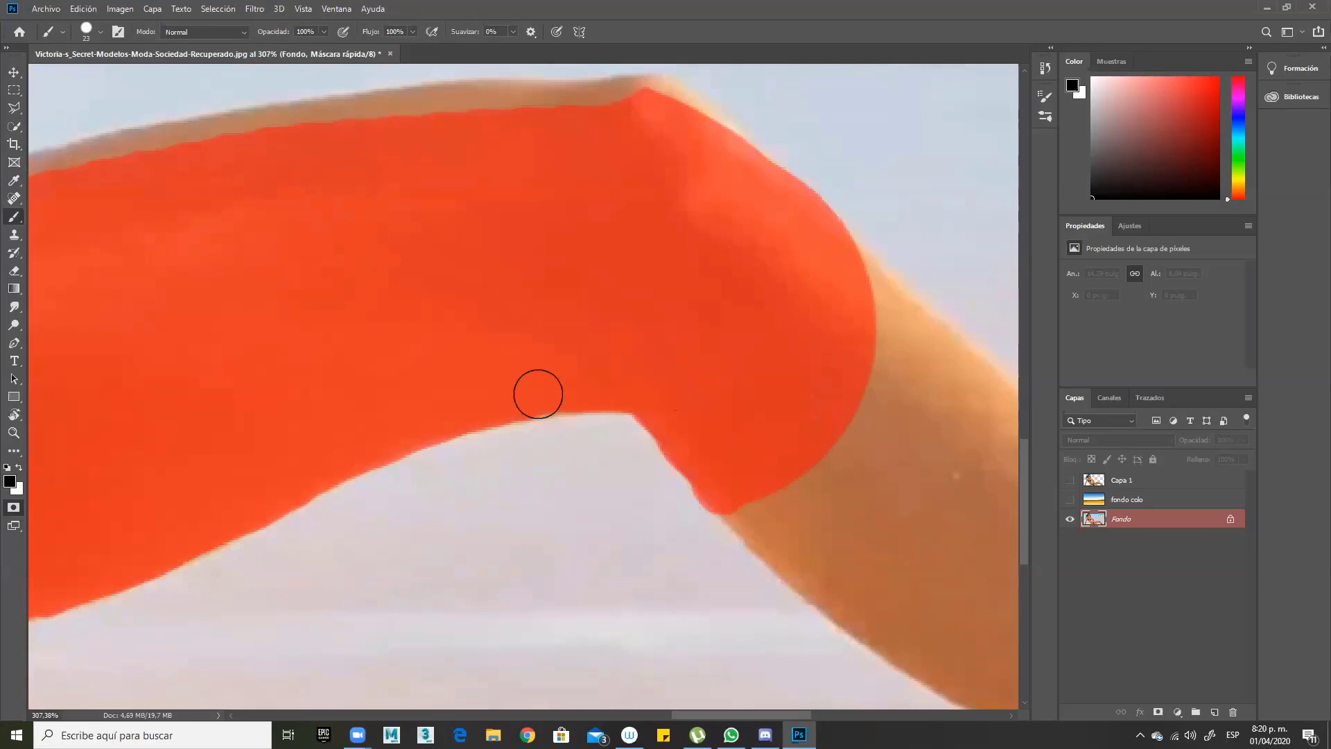
Step: Continue masking along the limb's upper edge and over the arm with wide strokes
drag(523, 330, 752, 461)
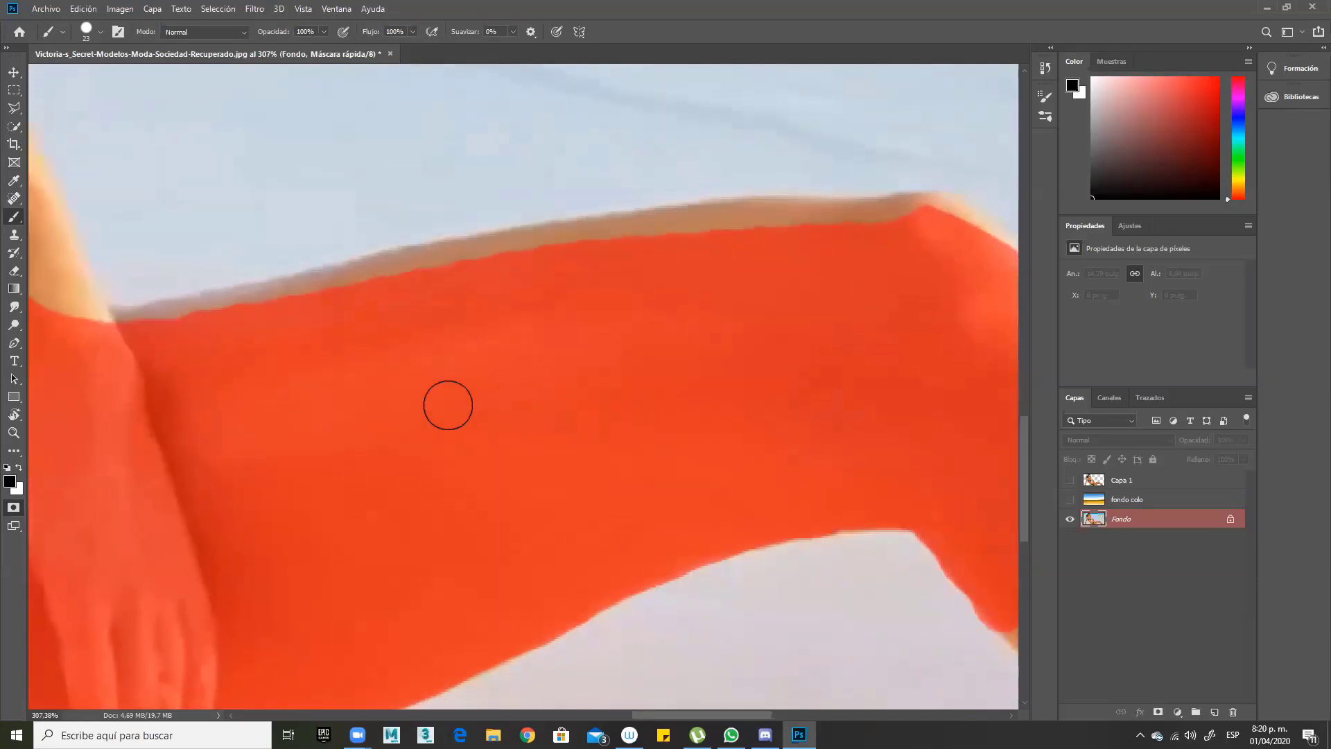
mouse_move(129, 327)
mouse_down()
mouse_move(626, 235)
mouse_move(809, 220)
mouse_move(929, 227)
mouse_up()
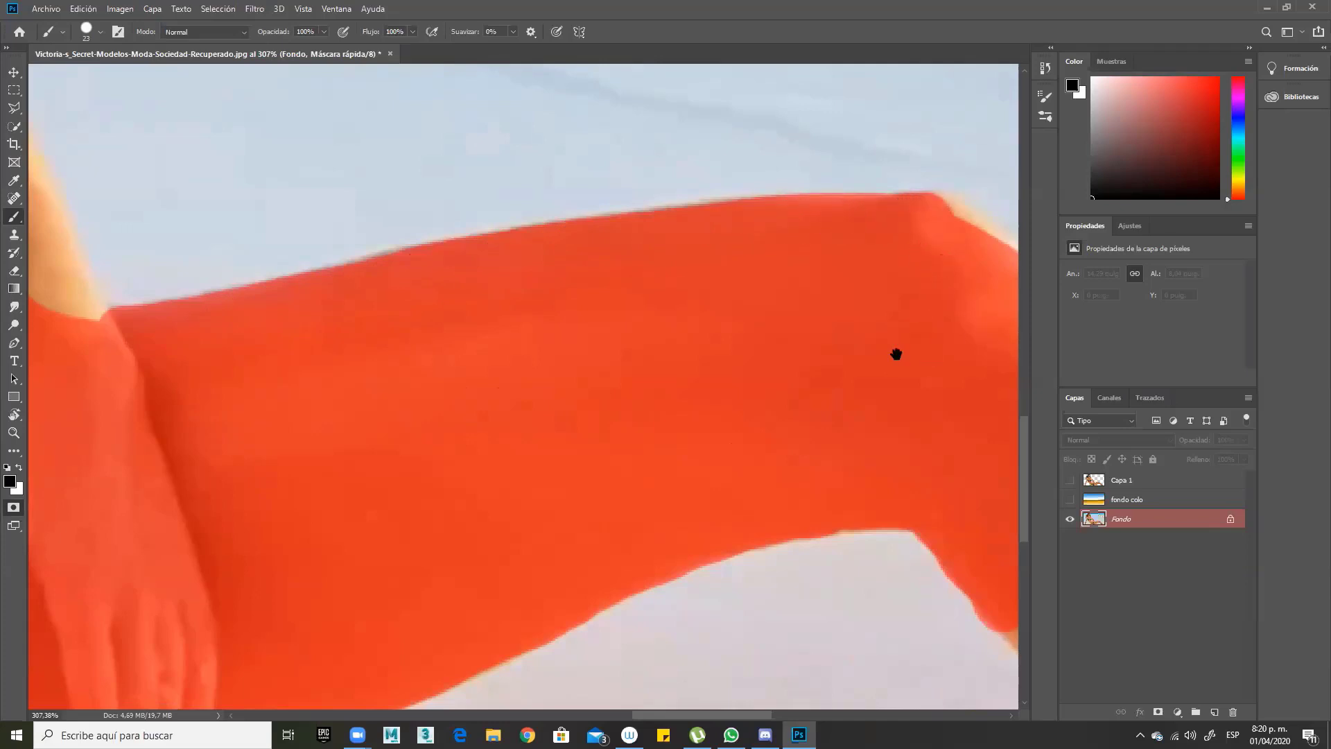
drag(894, 354, 460, 356)
mouse_move(479, 228)
mouse_down()
mouse_move(559, 286)
mouse_move(488, 228)
mouse_move(624, 321)
mouse_up()
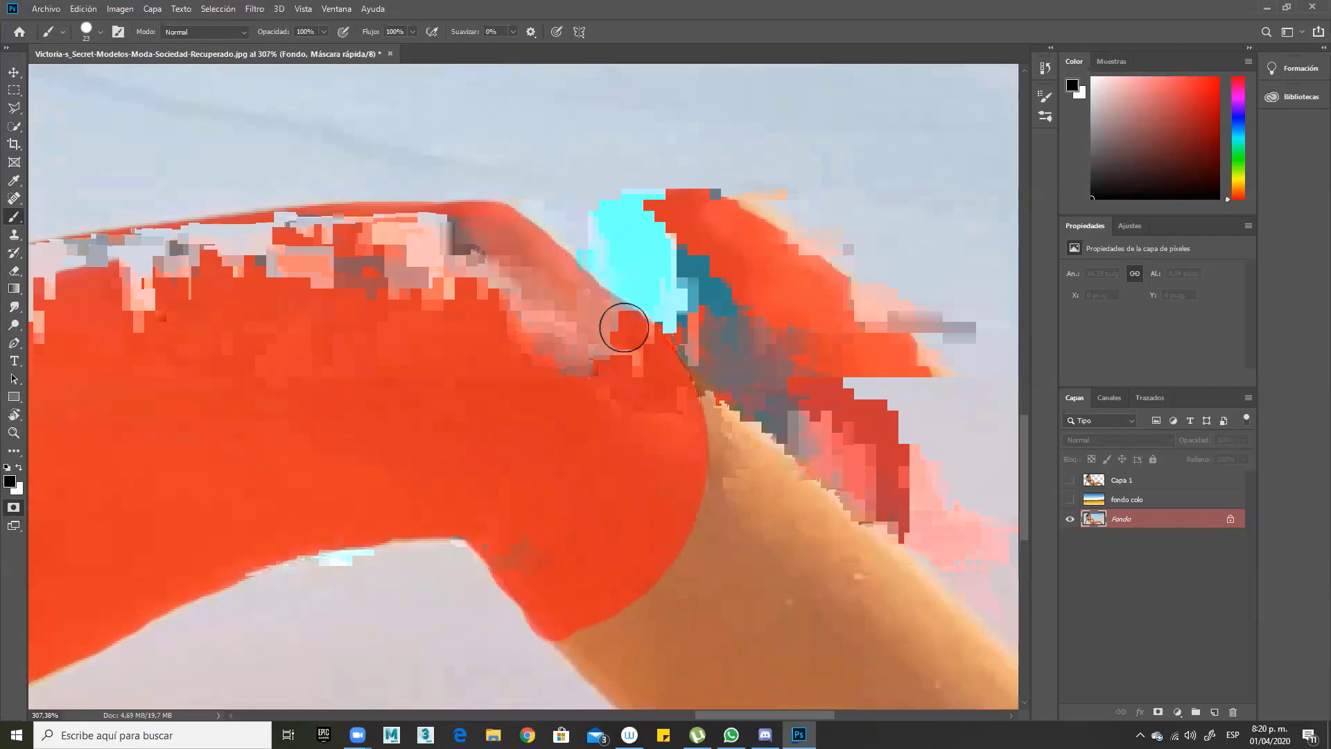
drag(612, 523, 437, 360)
mouse_move(346, 402)
mouse_down()
mouse_move(324, 389)
mouse_move(460, 508)
mouse_move(717, 641)
mouse_up()
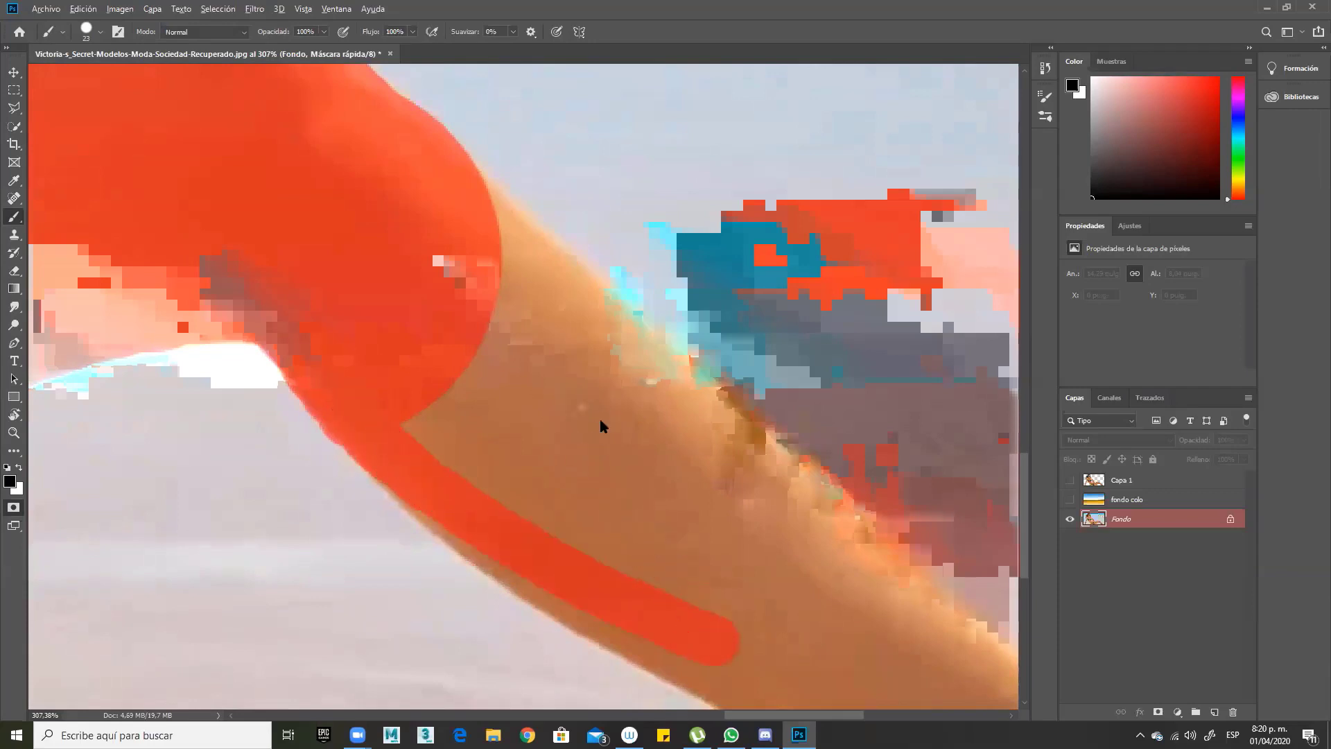
mouse_move(513, 333)
mouse_down()
mouse_move(485, 305)
mouse_move(546, 345)
mouse_move(472, 258)
mouse_move(617, 395)
mouse_move(576, 443)
mouse_move(555, 422)
mouse_up()
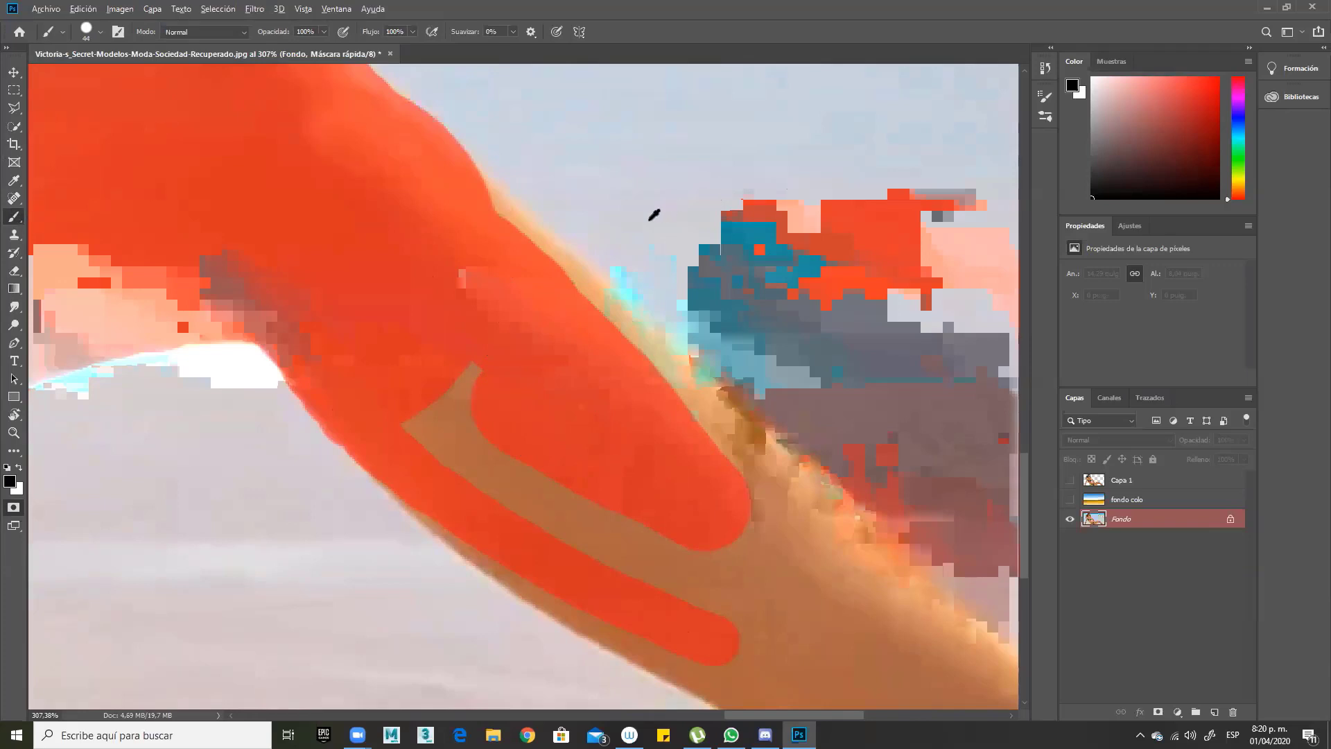
Step: Set the brush hardness to 100% and enlarge its diameter
alt+right_click(693, 221)
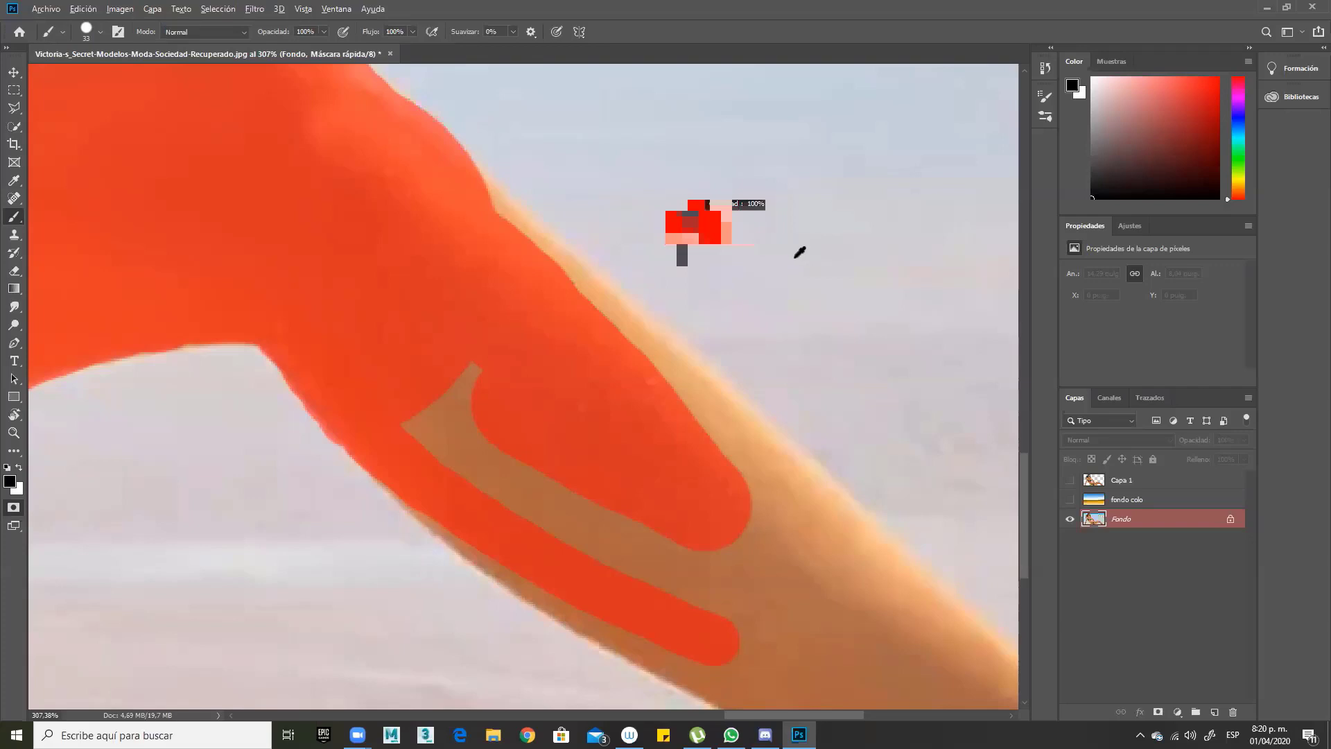
alt+right_click(794, 257)
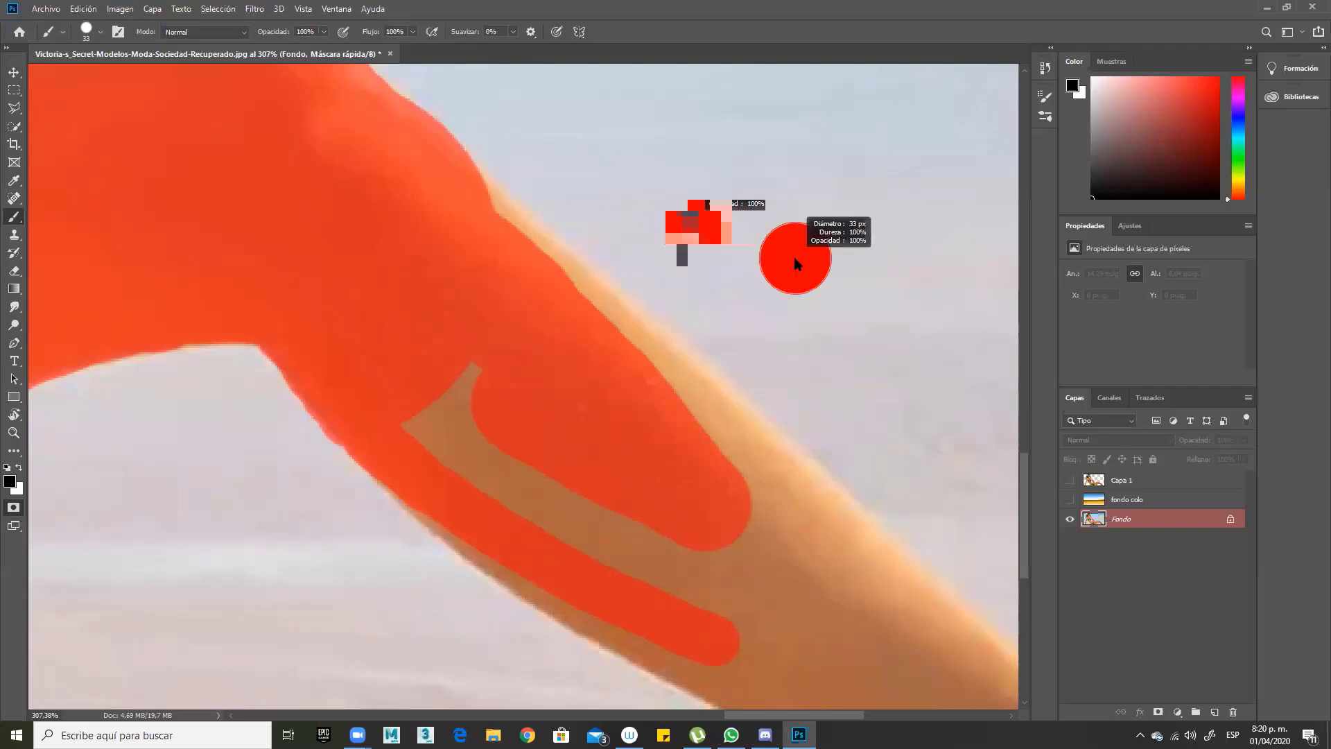
mouse_move(794, 258)
mouse_down()
mouse_move(851, 257)
mouse_move(760, 274)
mouse_move(865, 272)
mouse_move(823, 277)
mouse_move(841, 280)
mouse_move(870, 276)
mouse_move(789, 277)
mouse_move(905, 265)
mouse_move(780, 272)
mouse_move(839, 276)
mouse_move(825, 71)
mouse_move(817, 345)
mouse_move(807, 59)
mouse_up()
mouse_move(801, 2)
mouse_down()
mouse_move(813, 286)
mouse_move(769, 6)
mouse_move(775, 385)
mouse_up()
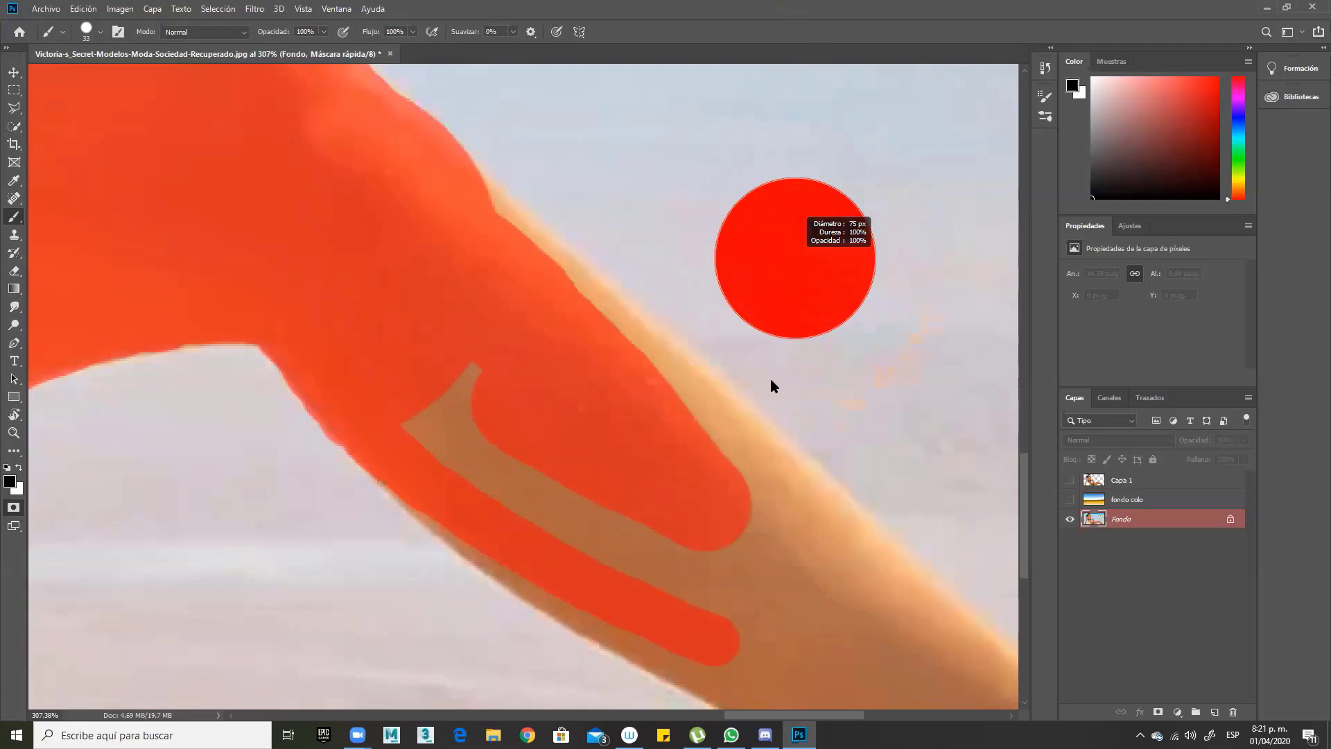
mouse_move(771, 379)
mouse_down()
mouse_move(694, 367)
mouse_move(797, 374)
mouse_move(719, 366)
mouse_move(766, 363)
mouse_move(788, 47)
mouse_move(802, 375)
mouse_move(790, 199)
mouse_up()
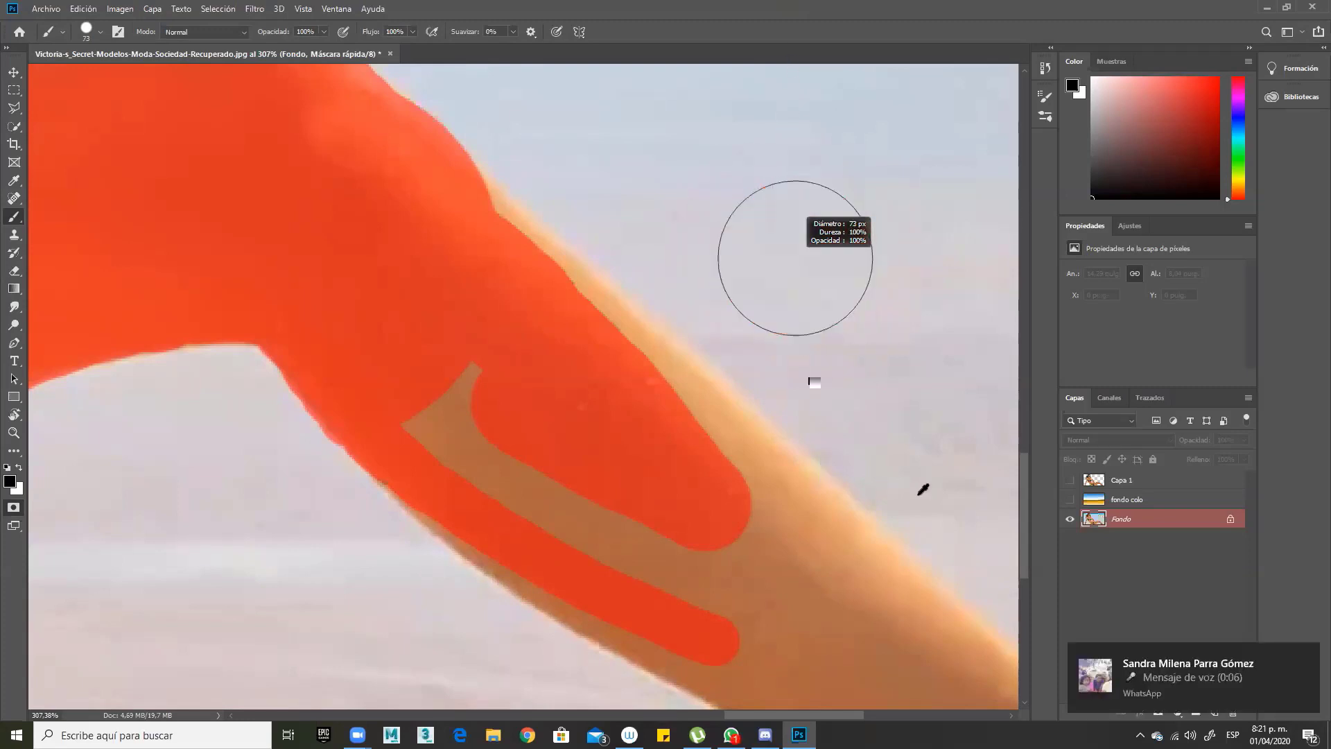
click(1306, 656)
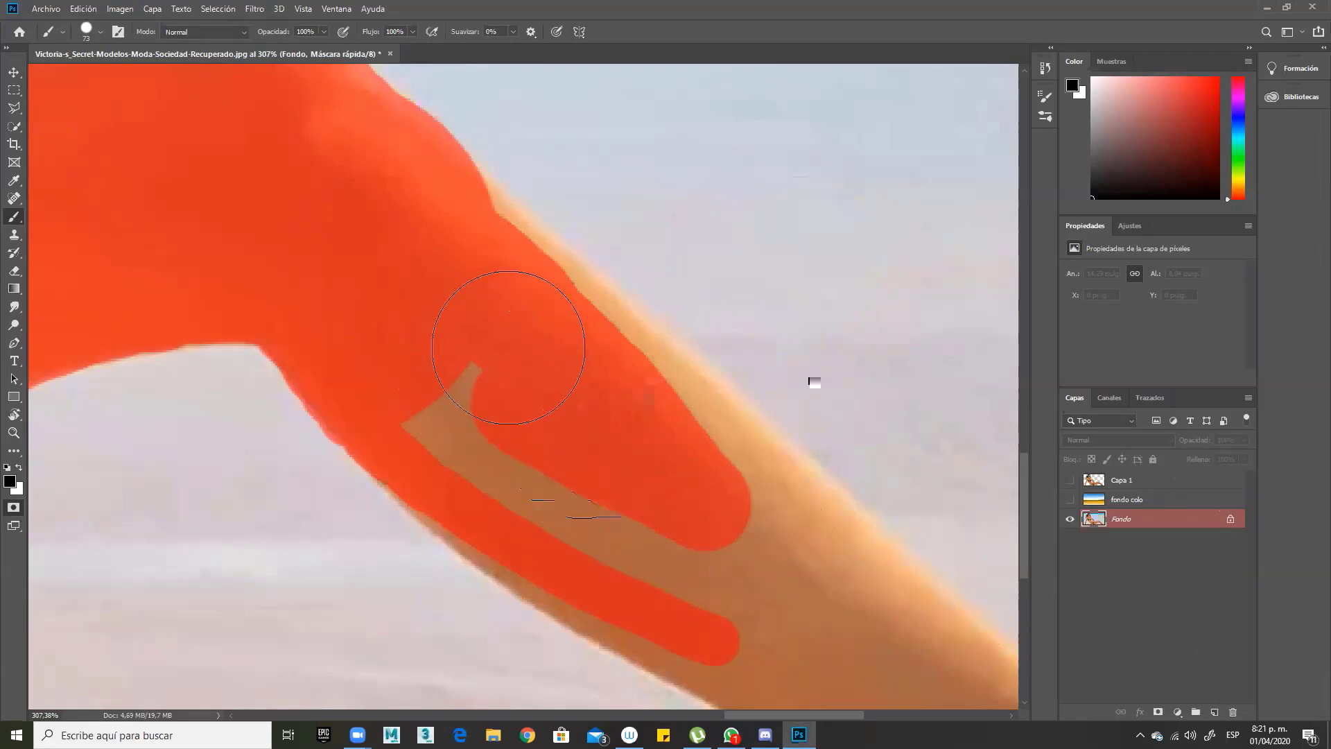
mouse_move(835, 217)
mouse_down()
mouse_move(832, 232)
mouse_move(780, 243)
mouse_up()
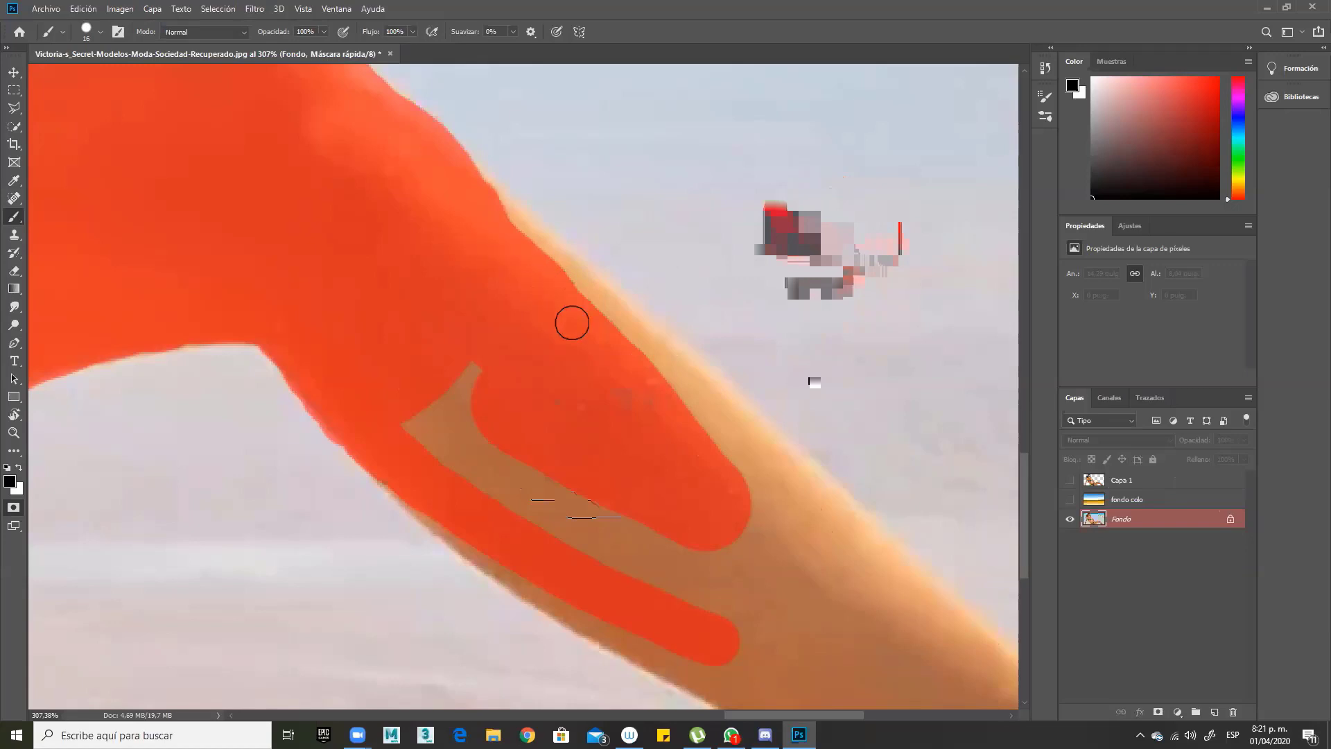
Step: Mask the figure's upper edge, the brown notch and the pale upper leg edge
mouse_move(591, 324)
mouse_down()
mouse_move(557, 261)
mouse_move(501, 217)
mouse_up()
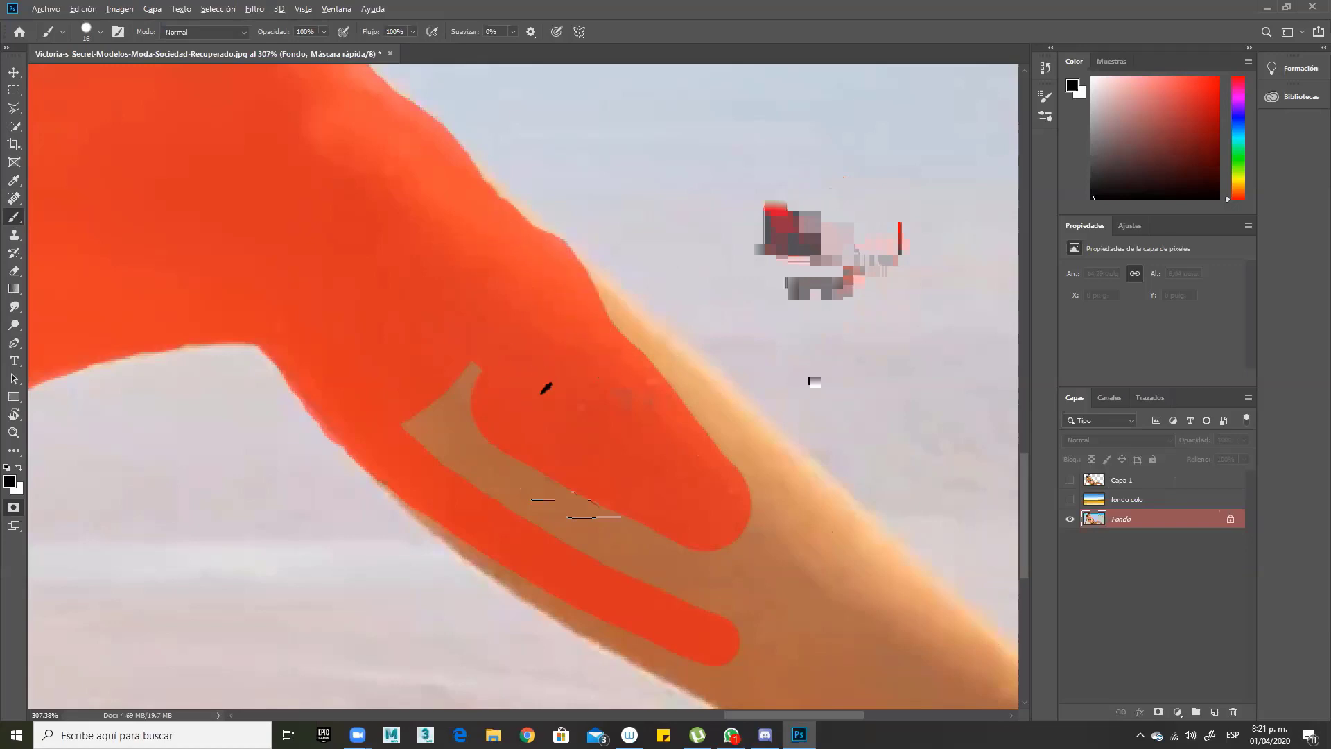
drag(541, 393, 618, 416)
click(485, 402)
drag(511, 475, 692, 630)
mouse_move(541, 446)
mouse_down()
mouse_move(582, 374)
mouse_move(656, 412)
mouse_move(673, 493)
mouse_move(879, 581)
mouse_move(885, 603)
mouse_move(751, 467)
mouse_move(613, 369)
mouse_move(563, 306)
mouse_move(424, 194)
mouse_move(543, 380)
mouse_move(671, 518)
mouse_up()
drag(683, 425, 546, 296)
drag(509, 255, 388, 165)
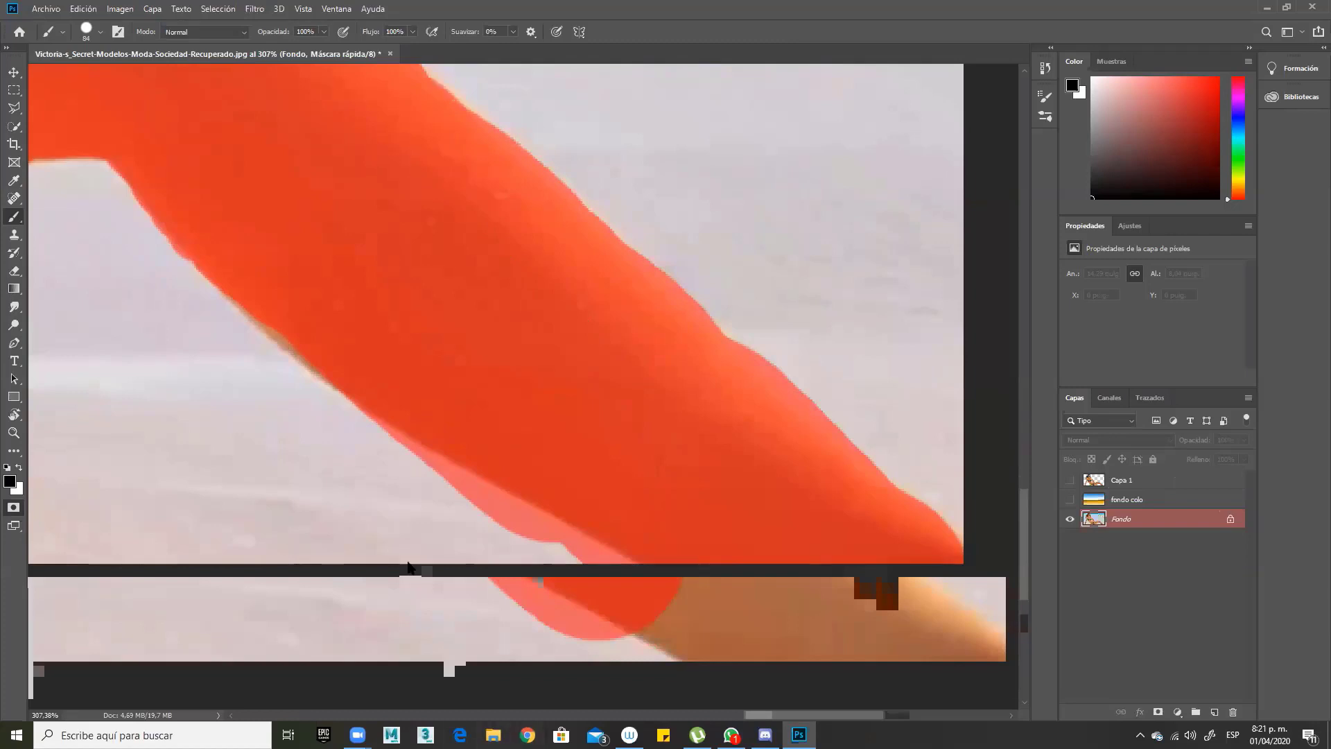
Step: Erase the mask overspill along the lower leg edge, then mask the leg's upper edge
key(e)
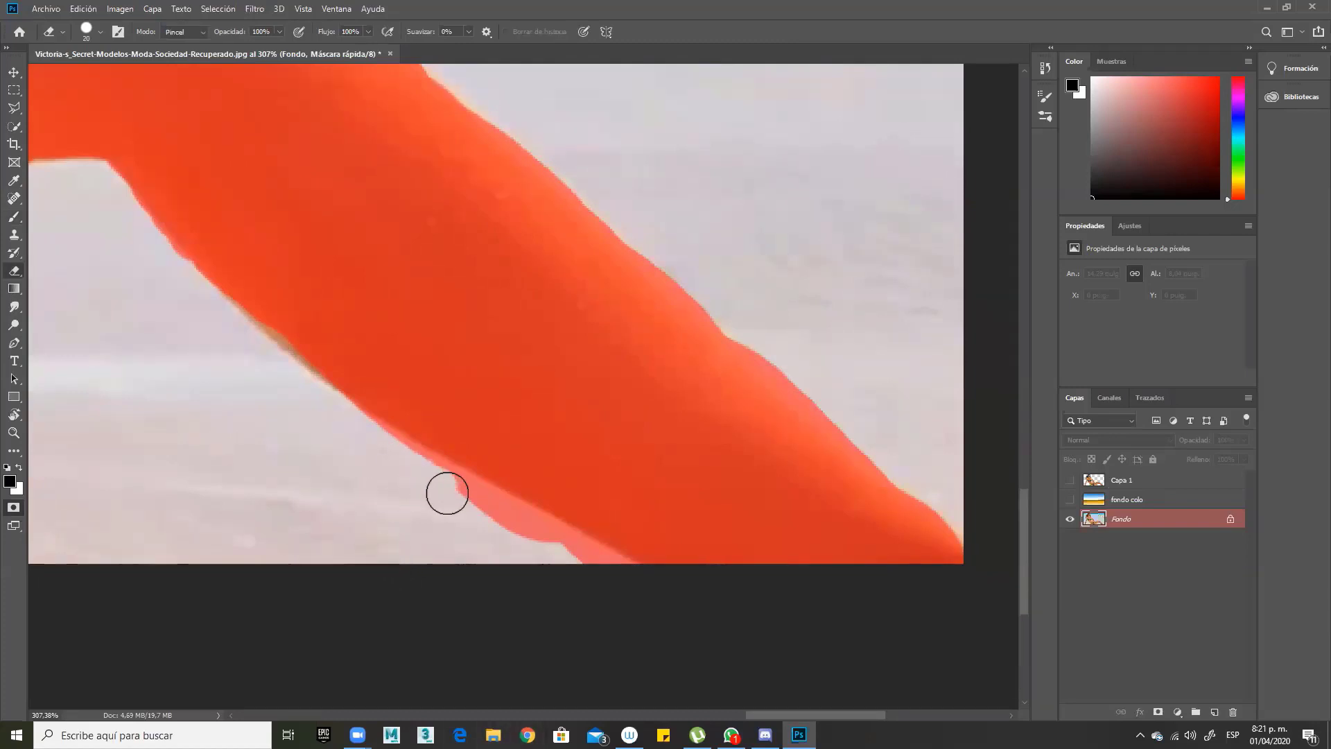
mouse_move(447, 493)
mouse_down()
mouse_move(617, 589)
mouse_move(374, 447)
mouse_up()
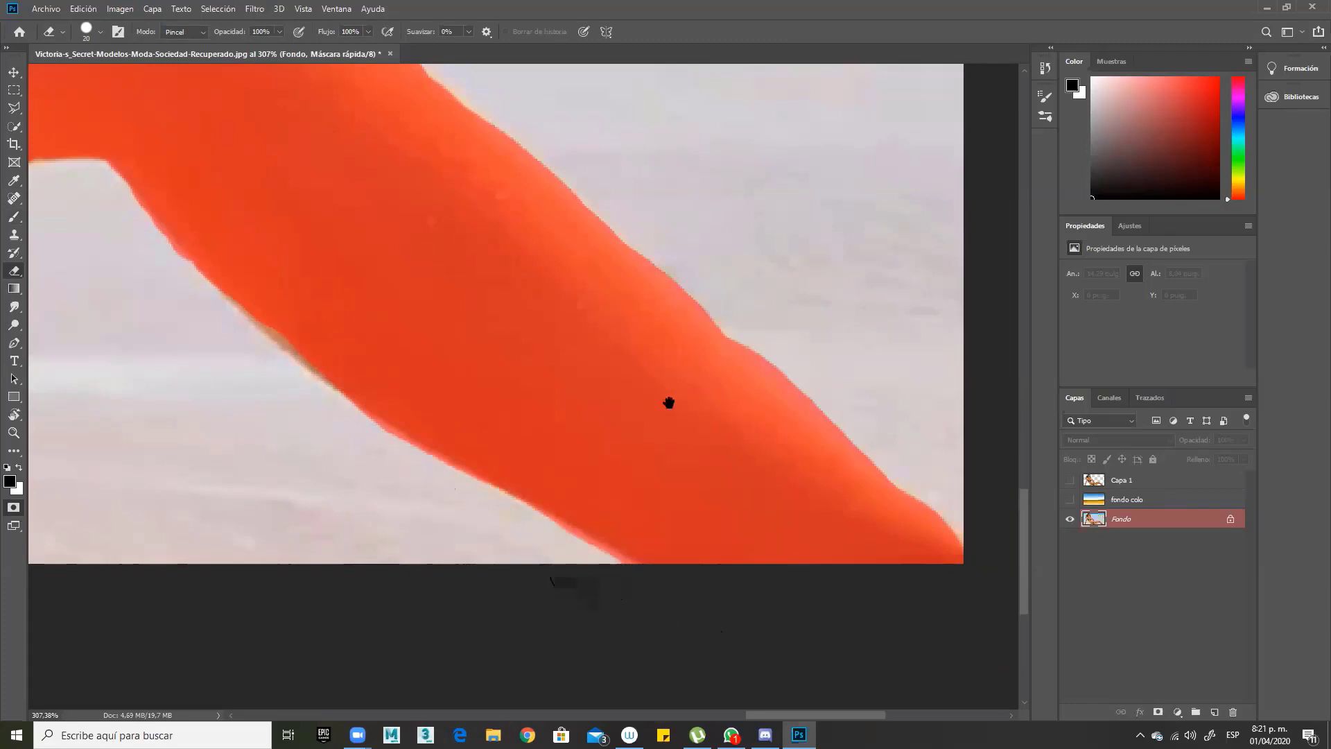
drag(668, 403, 606, 515)
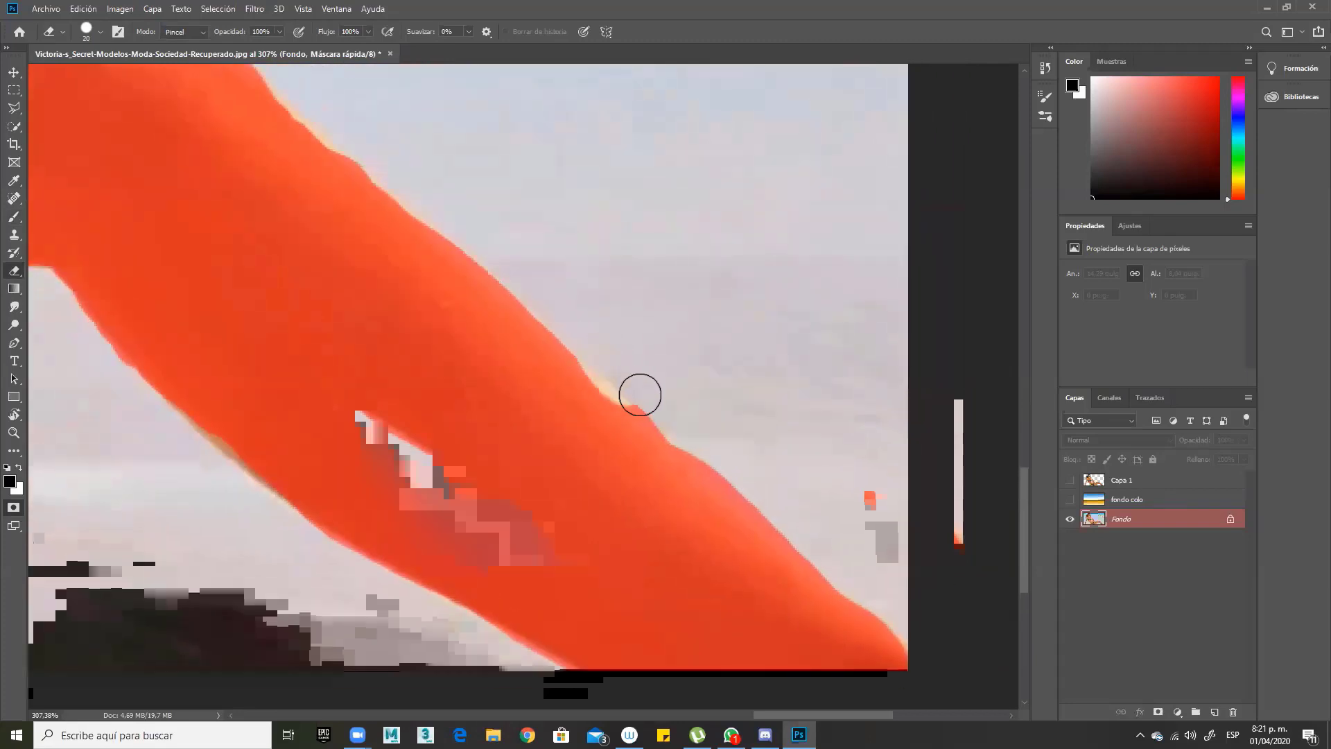
key(b)
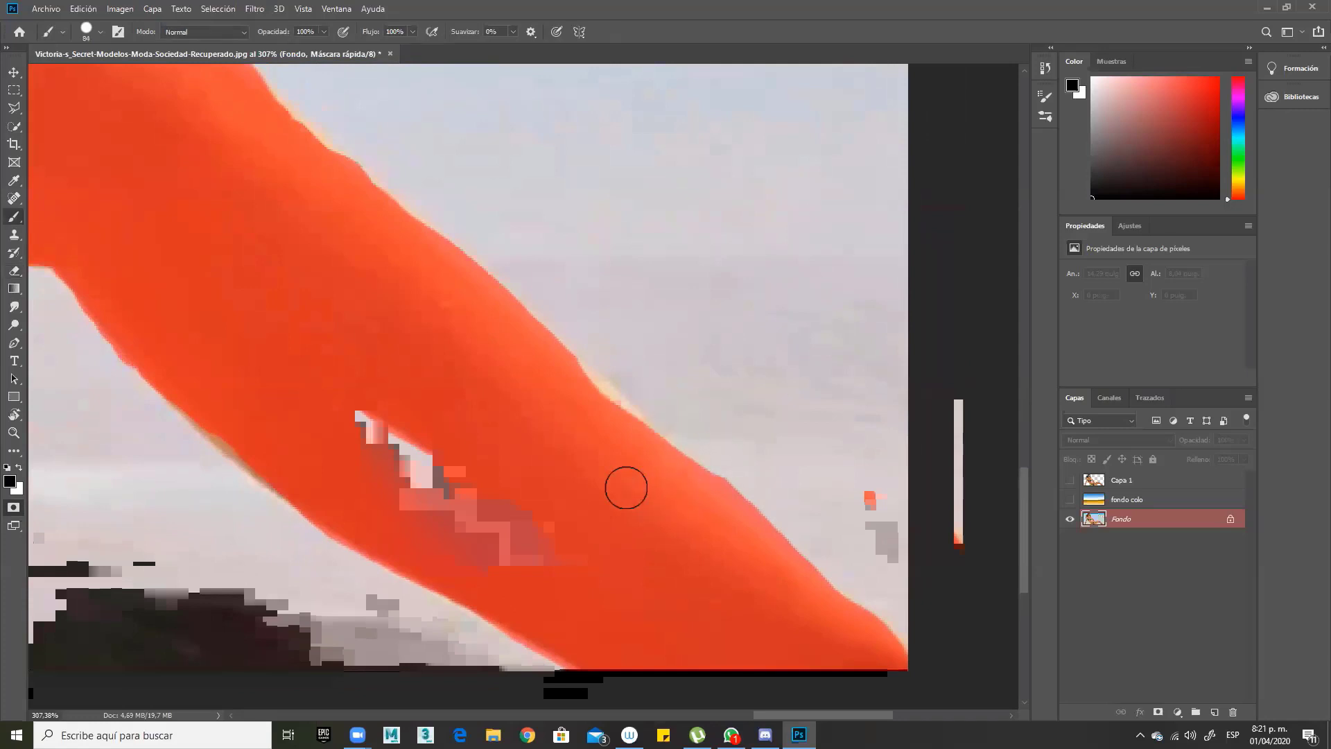
drag(534, 437, 569, 464)
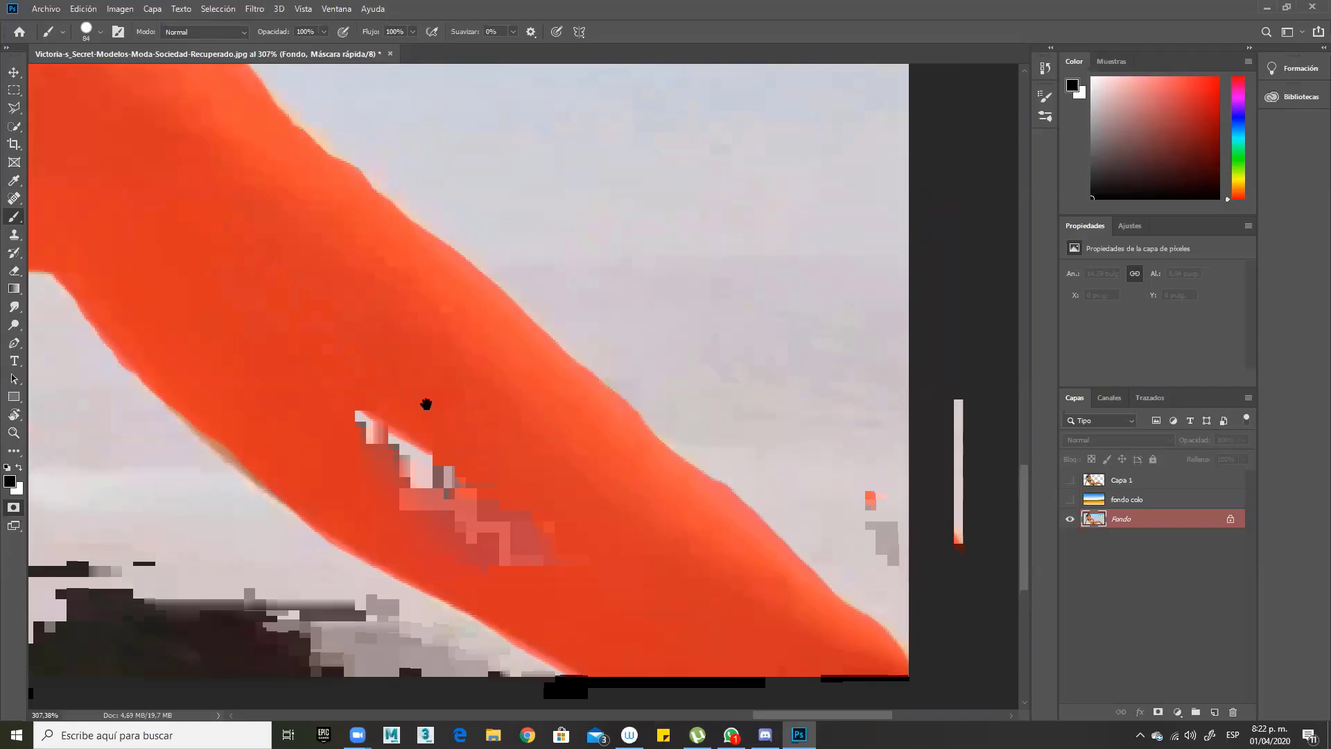
drag(426, 405, 580, 573)
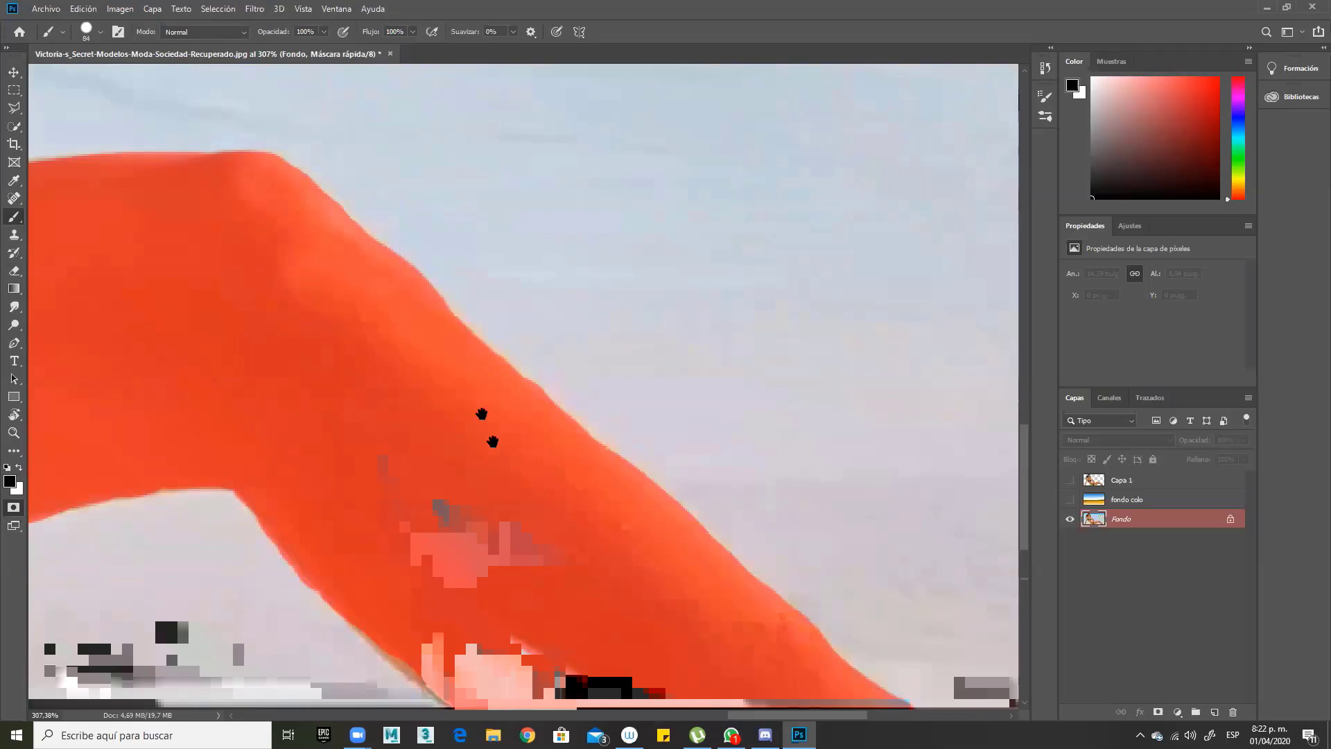
drag(490, 441, 844, 464)
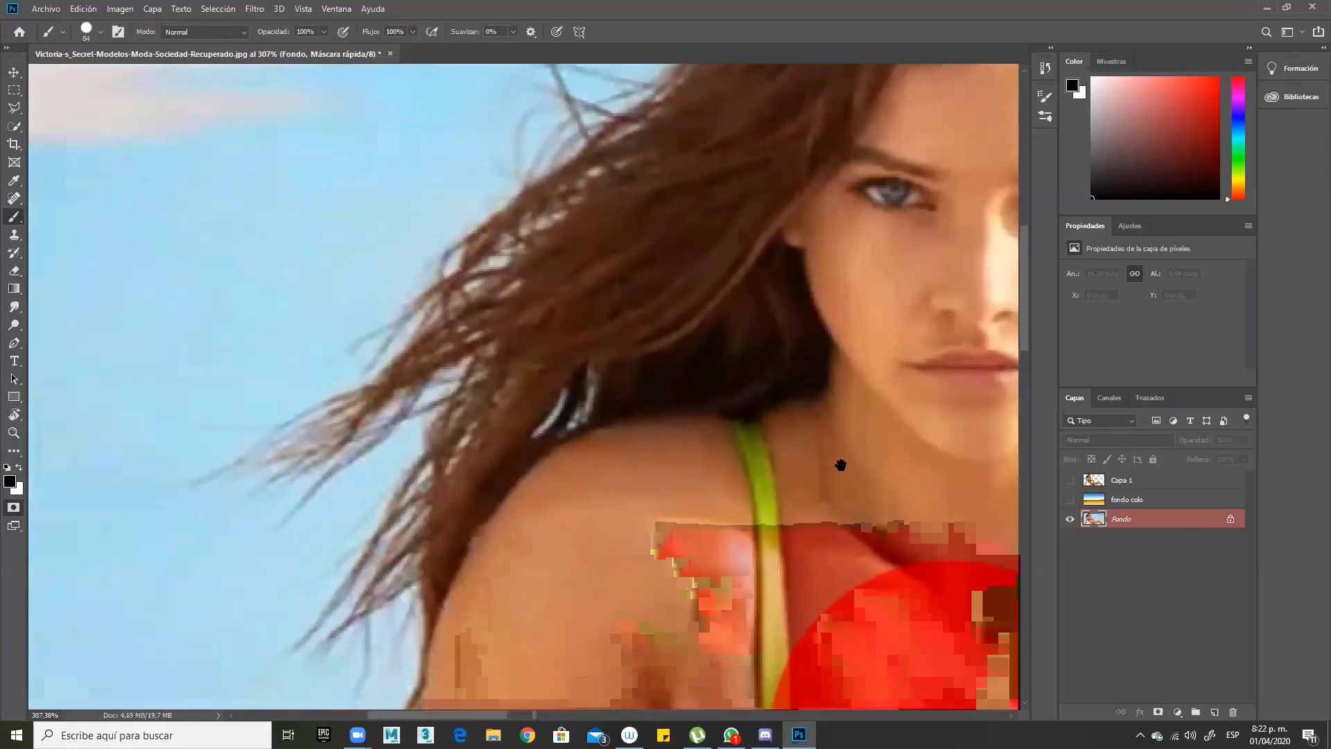
Step: Set a 7 px brush and zoom in close on the flyaway hair tips
right_click(399, 329)
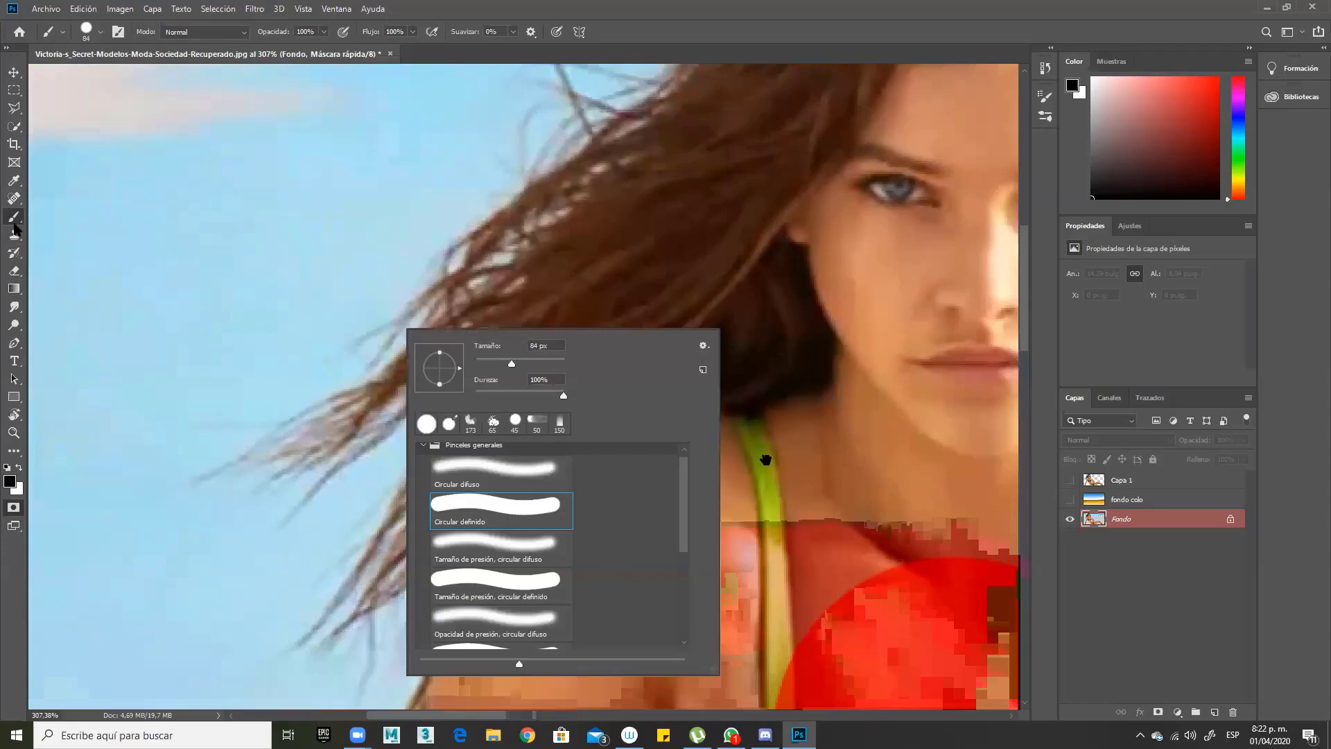
key(Escape)
right_click(346, 367)
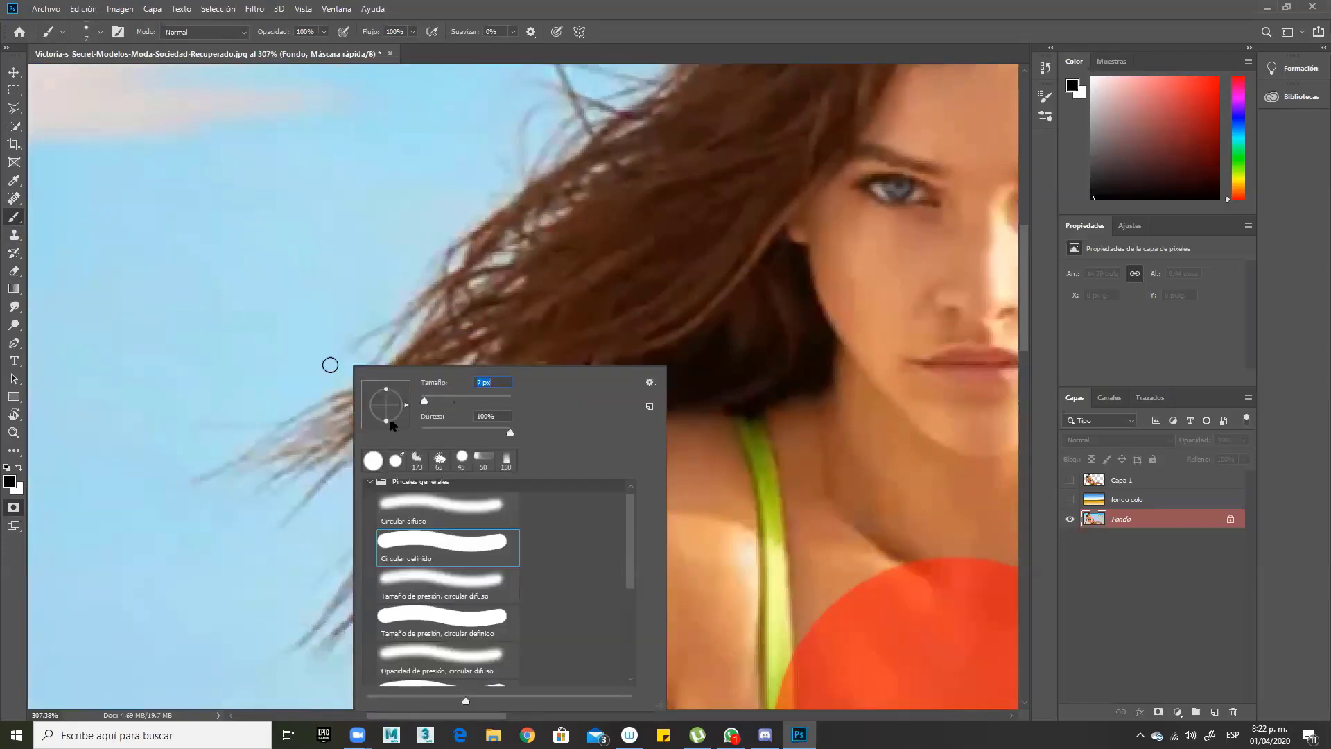
key(Return)
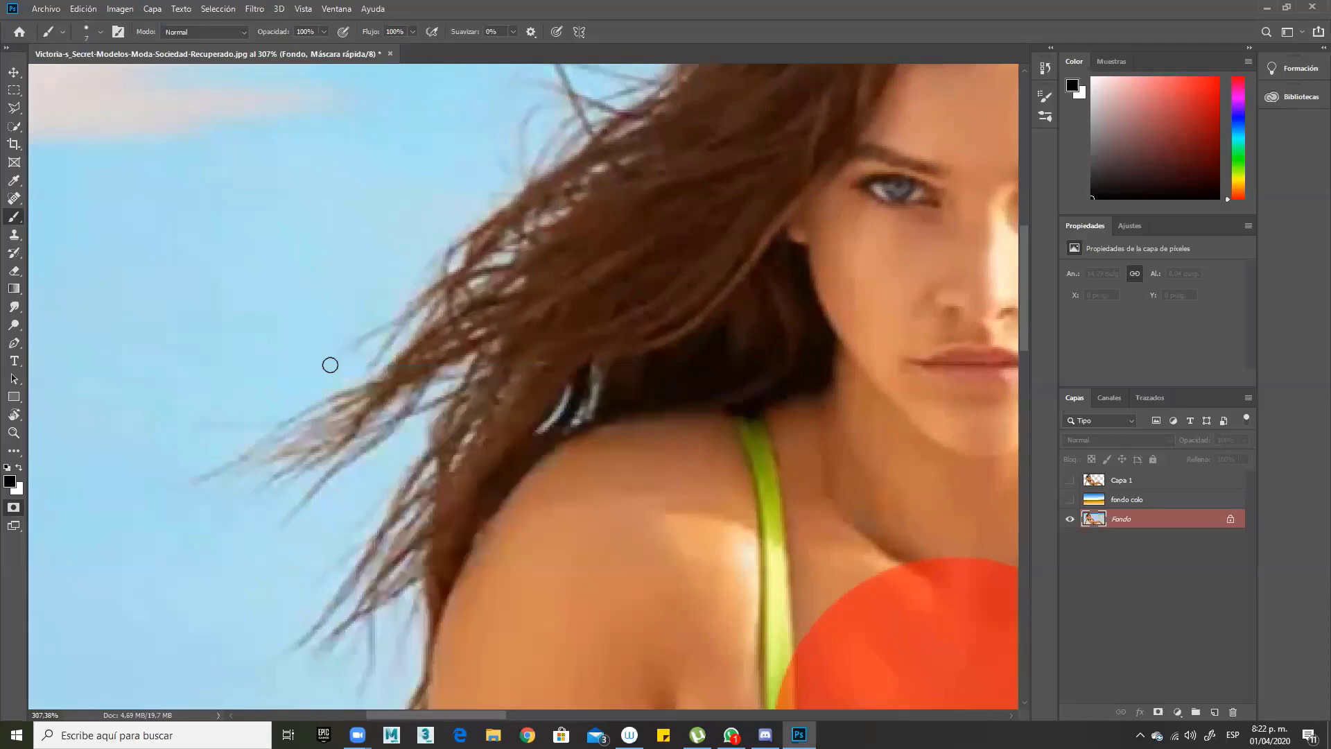
mouse_move(249, 470)
mouse_down()
mouse_move(410, 416)
mouse_move(589, 382)
mouse_move(561, 361)
mouse_move(539, 372)
mouse_up()
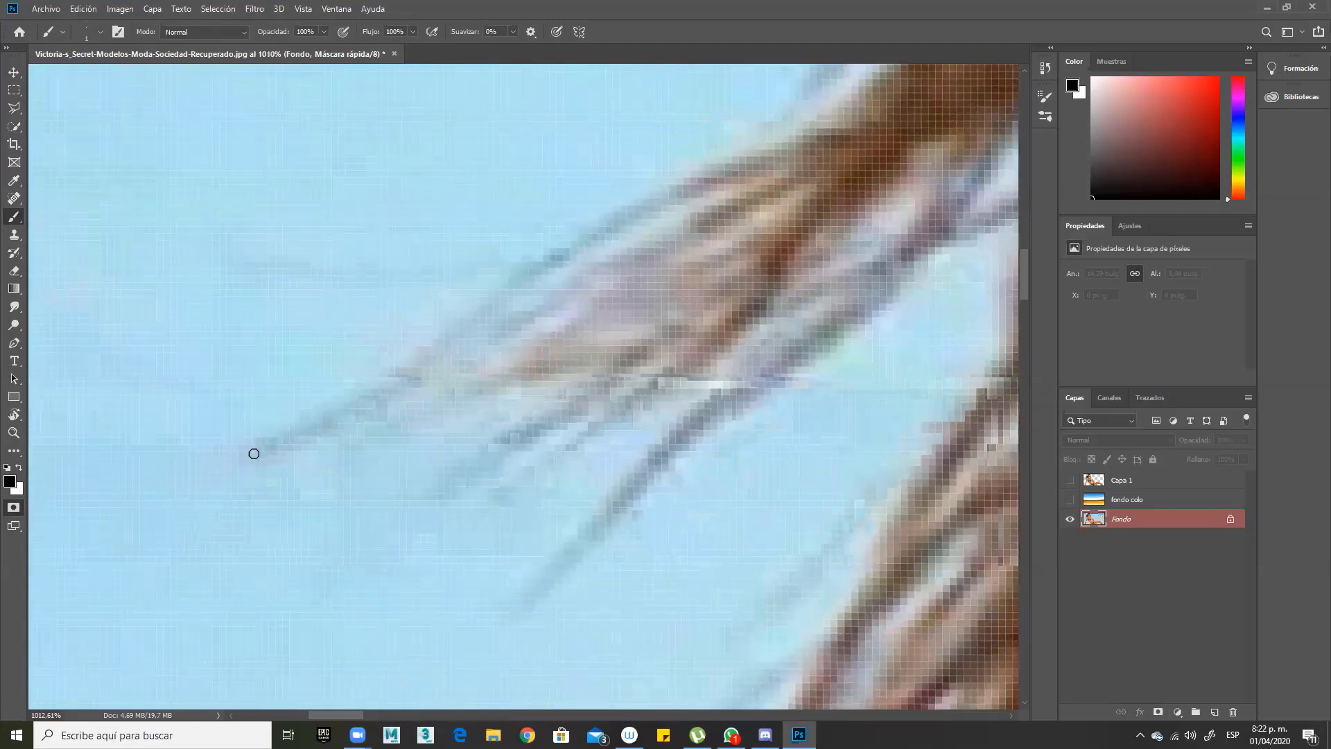
Step: Mask the first flyaway hair strands, switching the brush between 1, 3 and 2 px
mouse_move(317, 431)
mouse_down()
mouse_move(571, 247)
mouse_move(720, 171)
mouse_up()
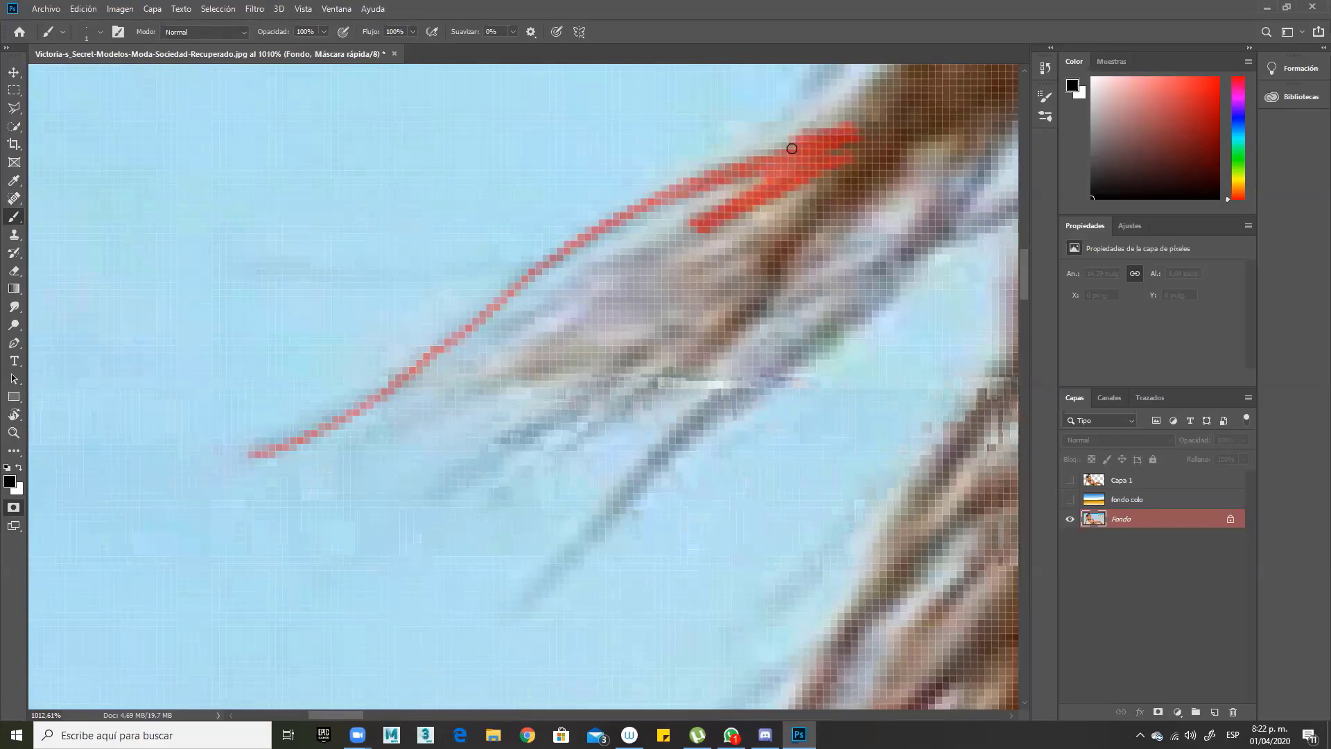
drag(590, 276, 491, 341)
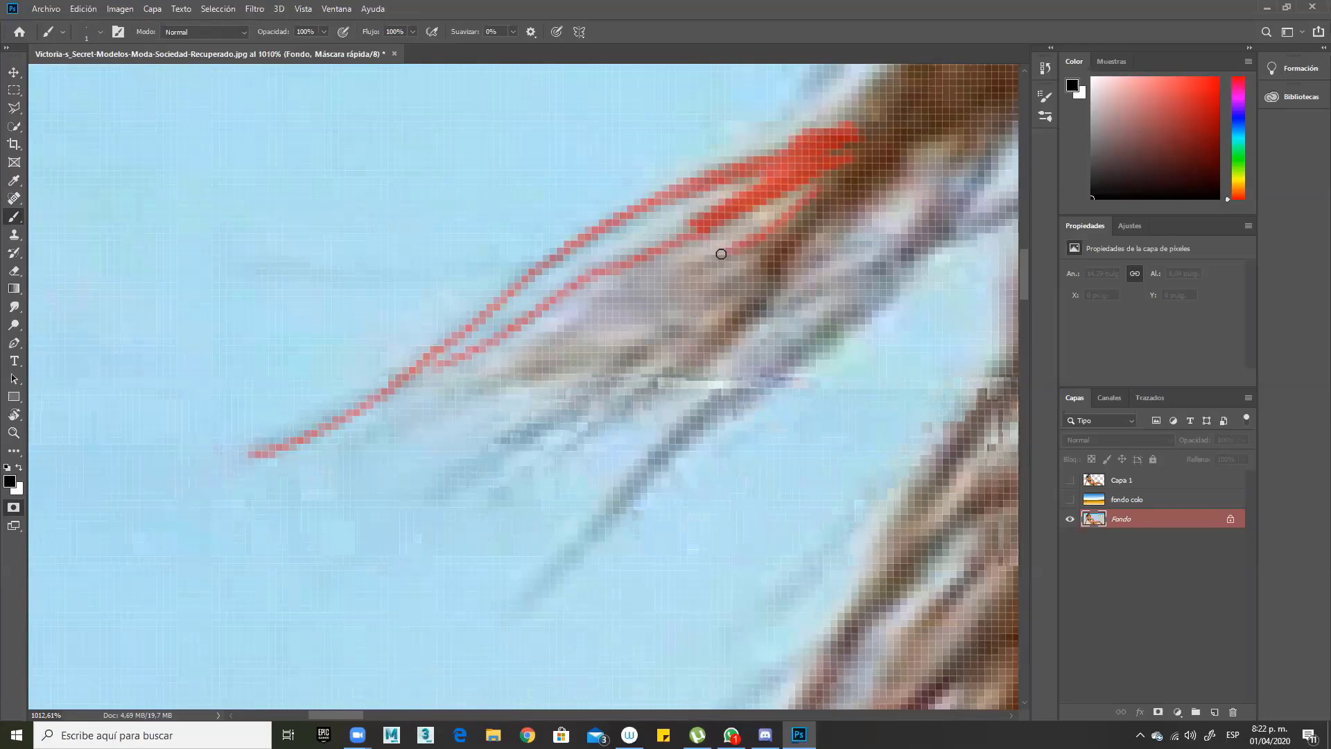
mouse_move(618, 291)
mouse_down()
mouse_move(431, 409)
mouse_move(650, 344)
mouse_move(701, 312)
mouse_up()
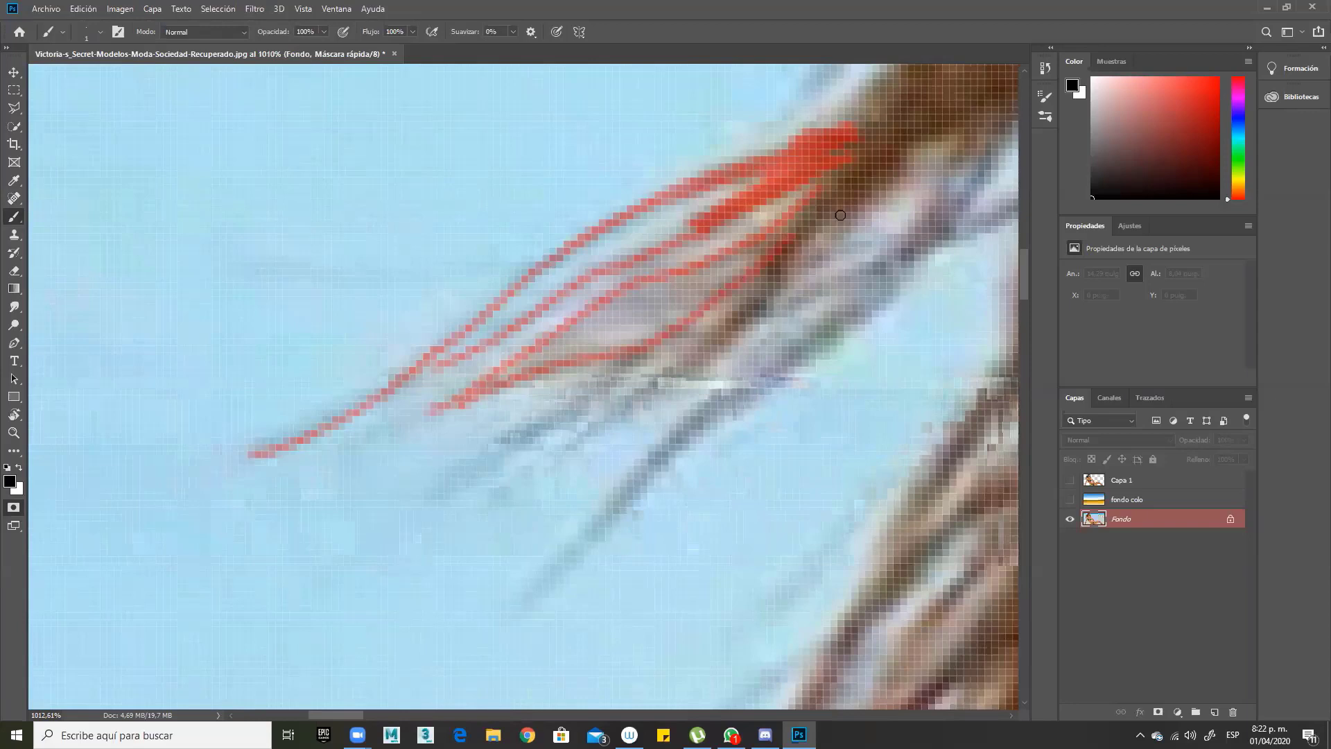
alt+right_click(840, 215)
mouse_move(756, 302)
mouse_down()
mouse_move(677, 376)
mouse_move(606, 410)
mouse_up()
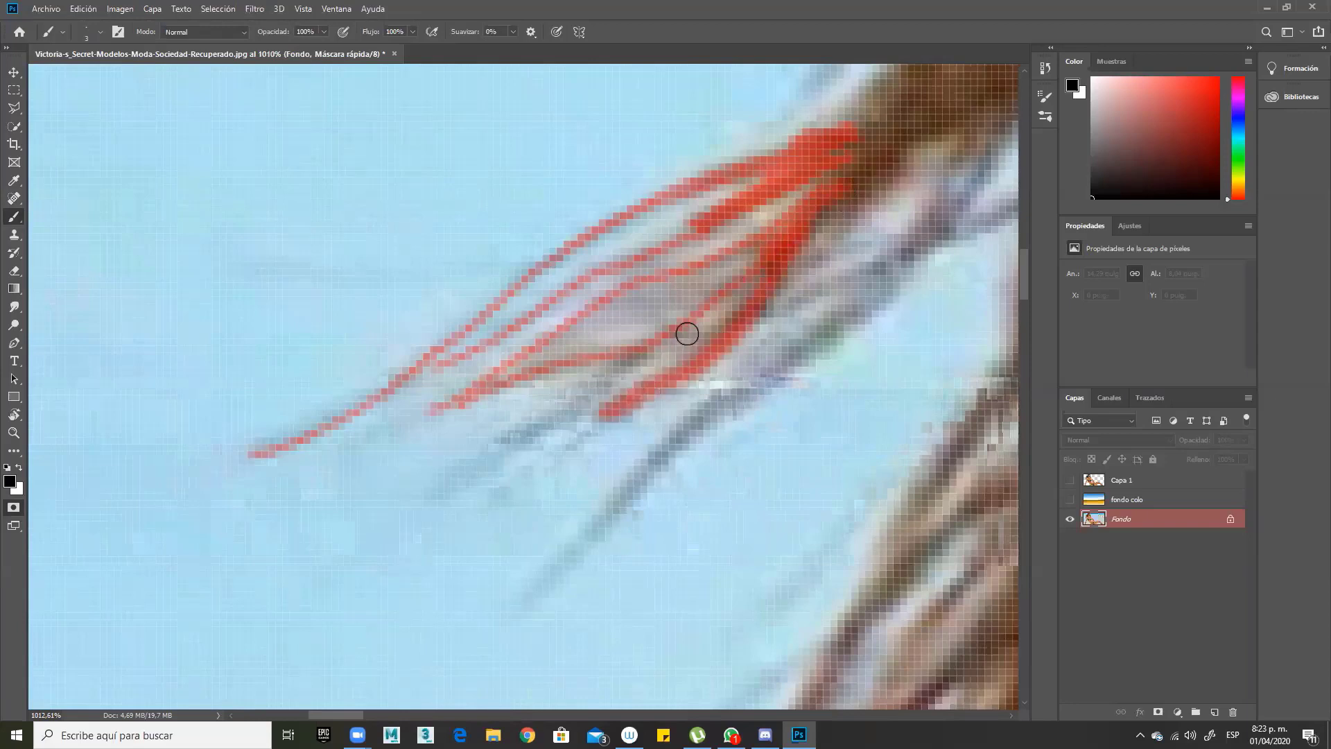
alt+right_click(683, 341)
alt+right_click(654, 351)
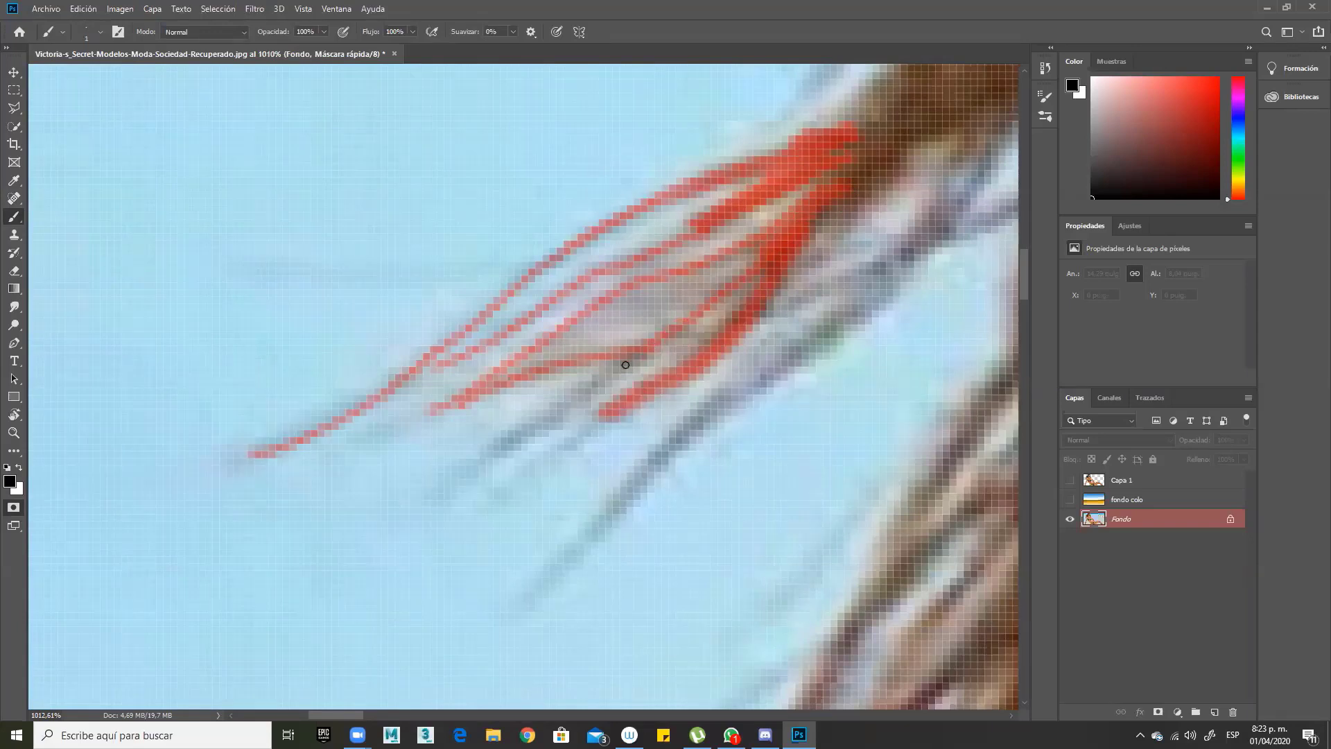
drag(575, 398, 472, 458)
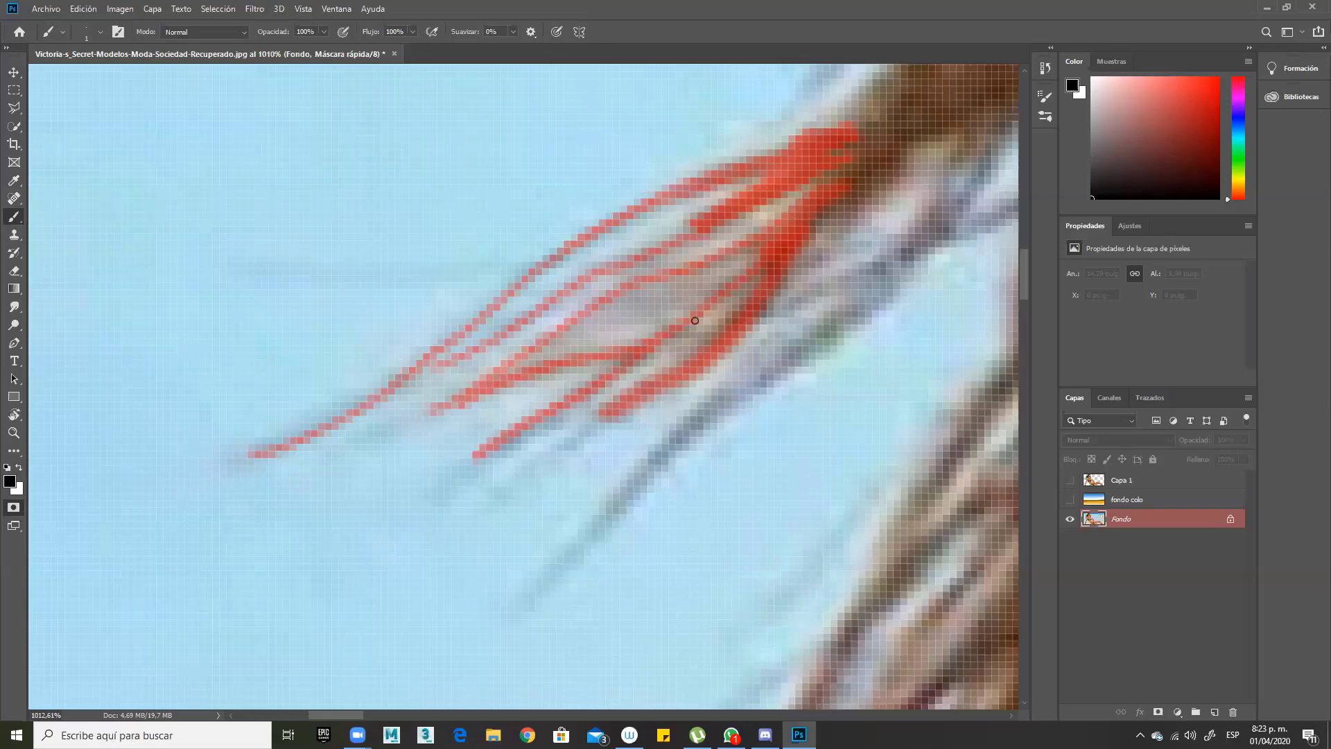
alt+right_click(859, 294)
alt+right_click(859, 292)
Step: Mask the strands near the hair root and the long strands toward the lower tips
drag(900, 137, 807, 217)
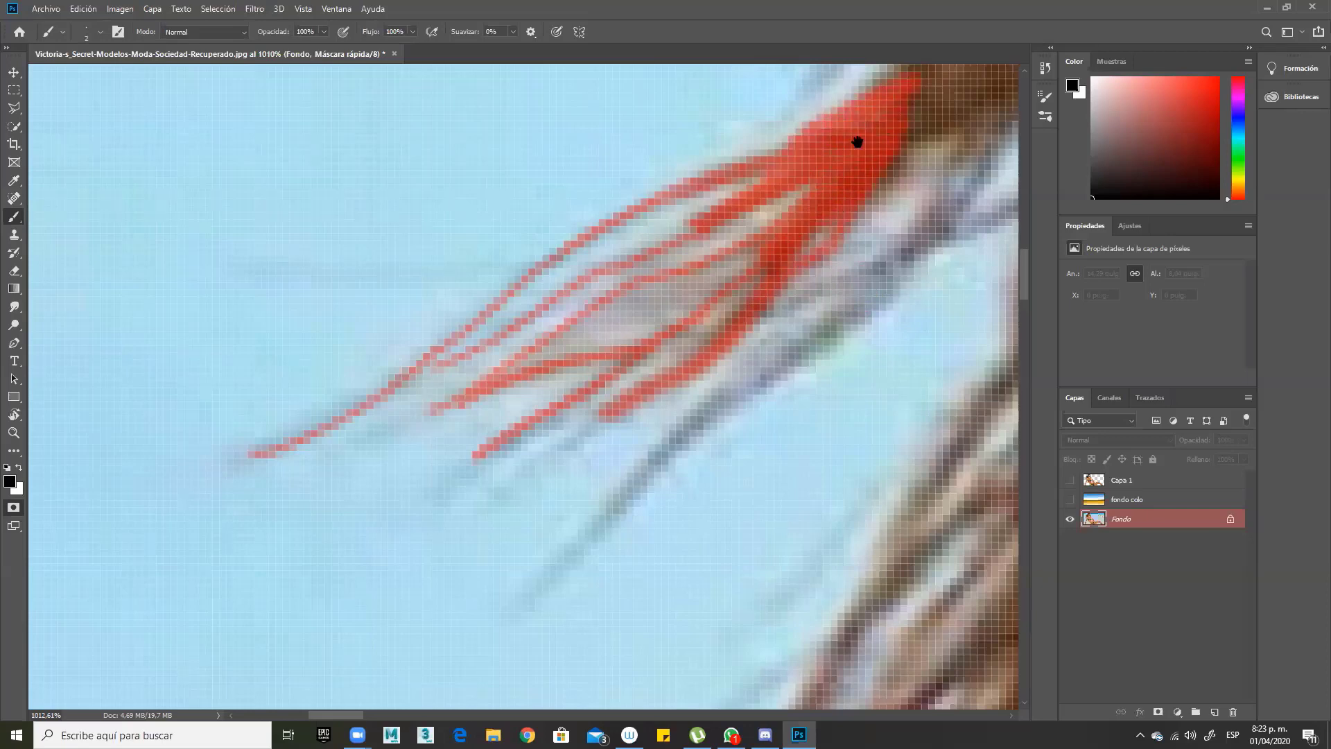
mouse_move(797, 261)
mouse_down()
mouse_move(837, 178)
mouse_move(826, 182)
mouse_up()
mouse_move(911, 203)
mouse_down()
mouse_move(716, 348)
mouse_move(633, 452)
mouse_move(567, 500)
mouse_up()
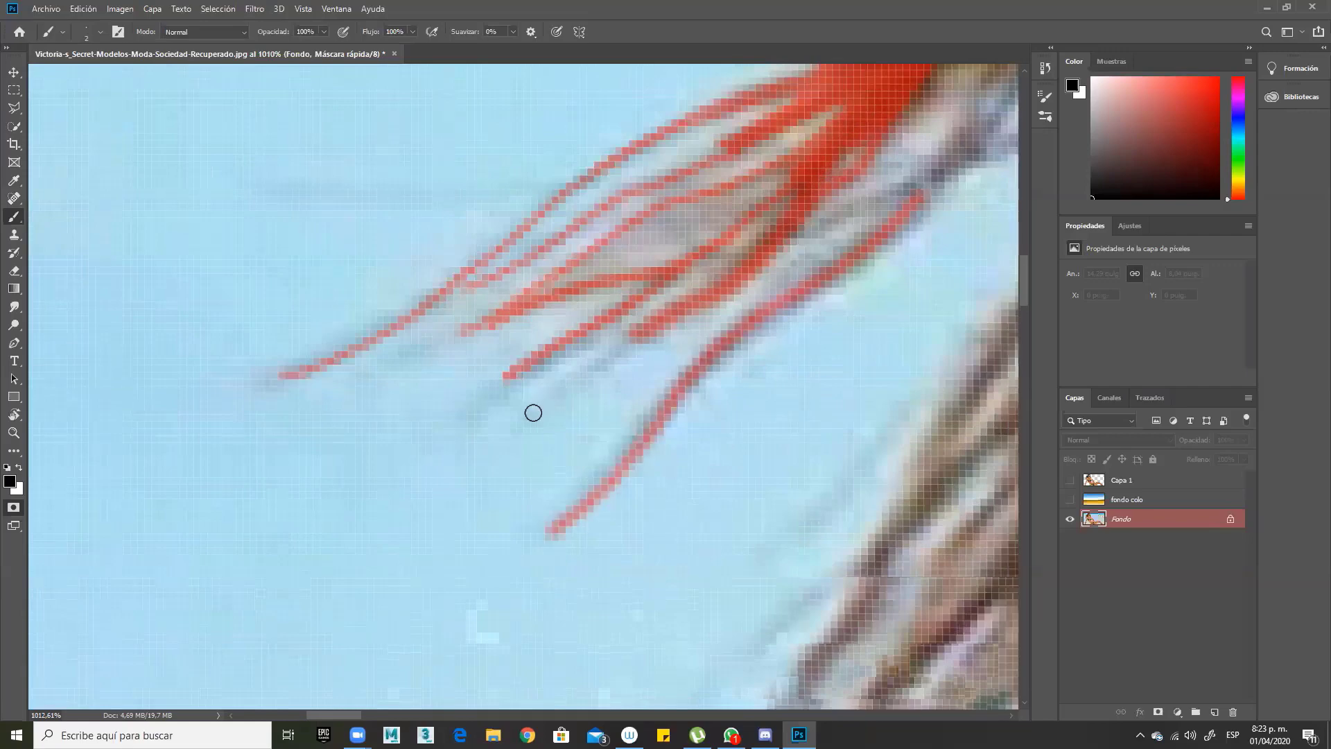
drag(523, 419, 617, 346)
drag(489, 393, 591, 324)
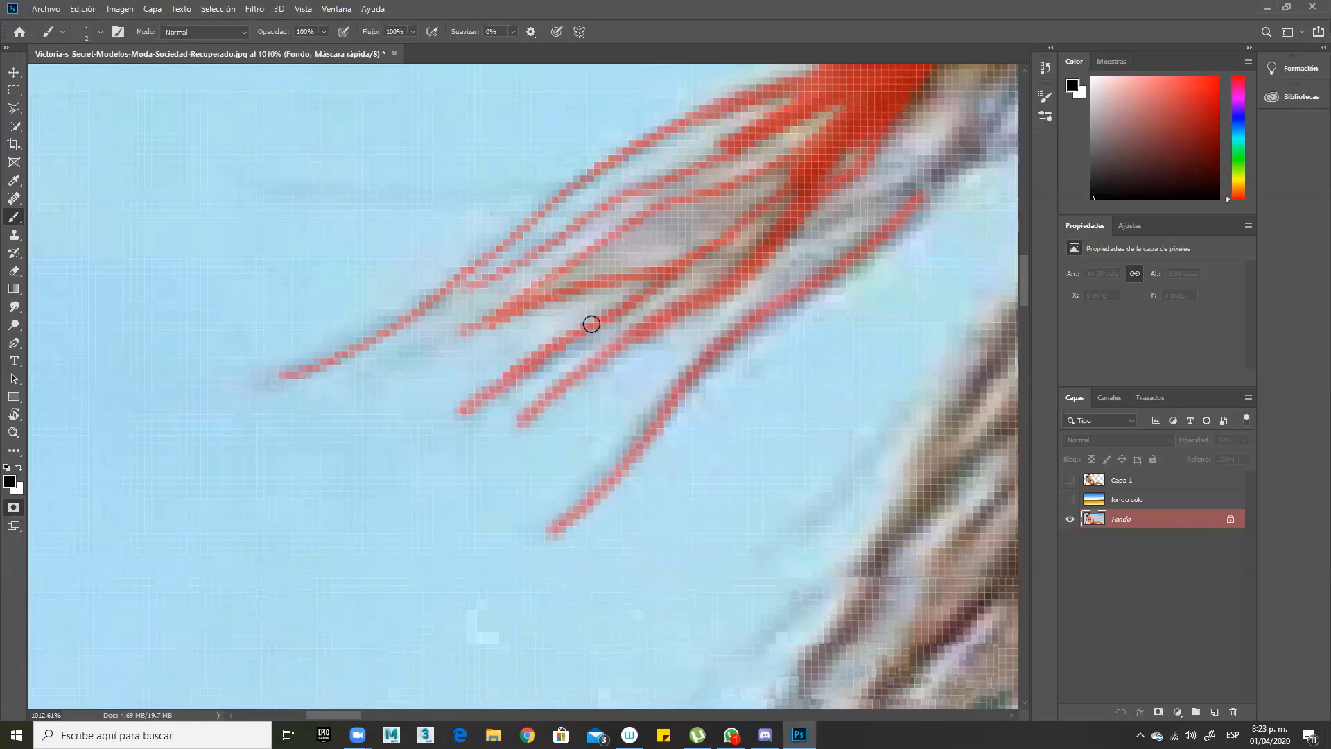
drag(769, 282, 538, 408)
drag(524, 386, 785, 276)
mouse_move(771, 197)
mouse_down()
mouse_move(756, 254)
mouse_move(644, 364)
mouse_up()
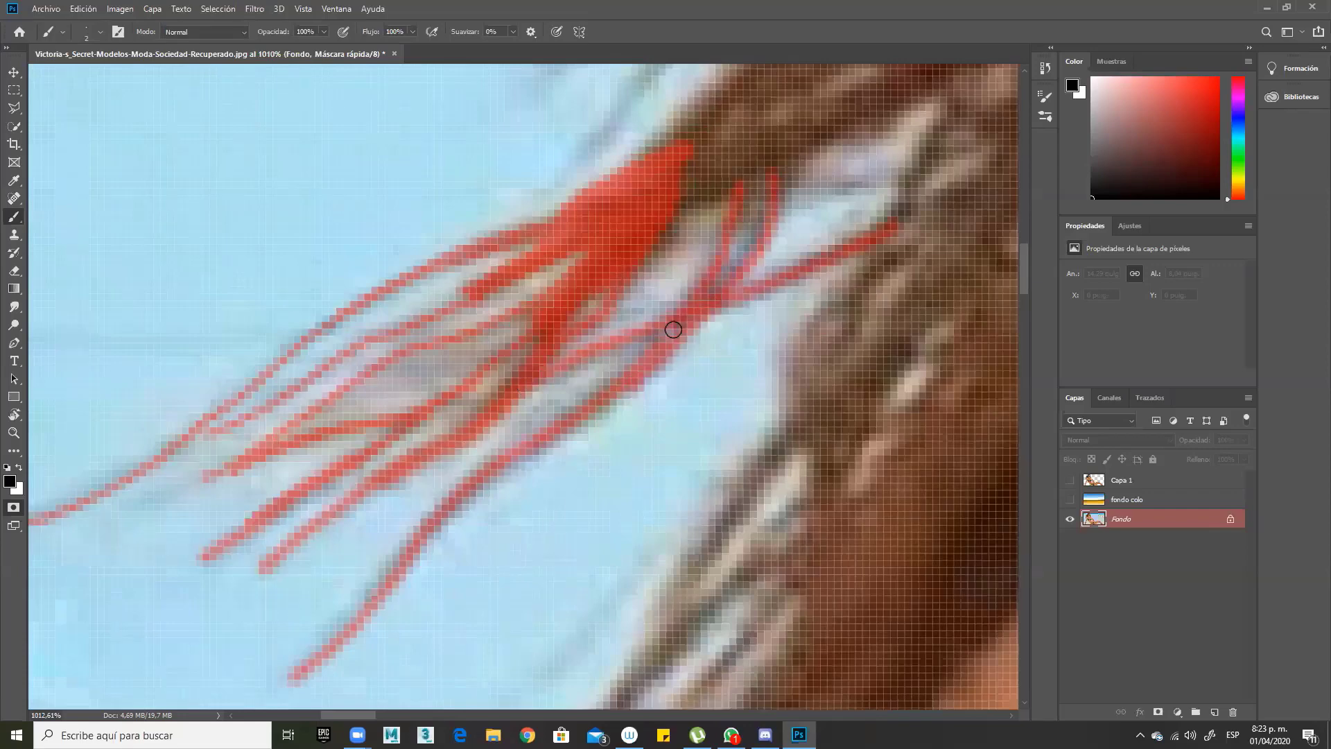
Step: Mask the stray strands and fill the brown gaps in the thick band near the head
drag(752, 310, 565, 411)
mouse_move(580, 322)
mouse_down()
mouse_move(652, 292)
mouse_move(766, 273)
mouse_move(638, 287)
mouse_move(588, 269)
mouse_move(762, 269)
mouse_up()
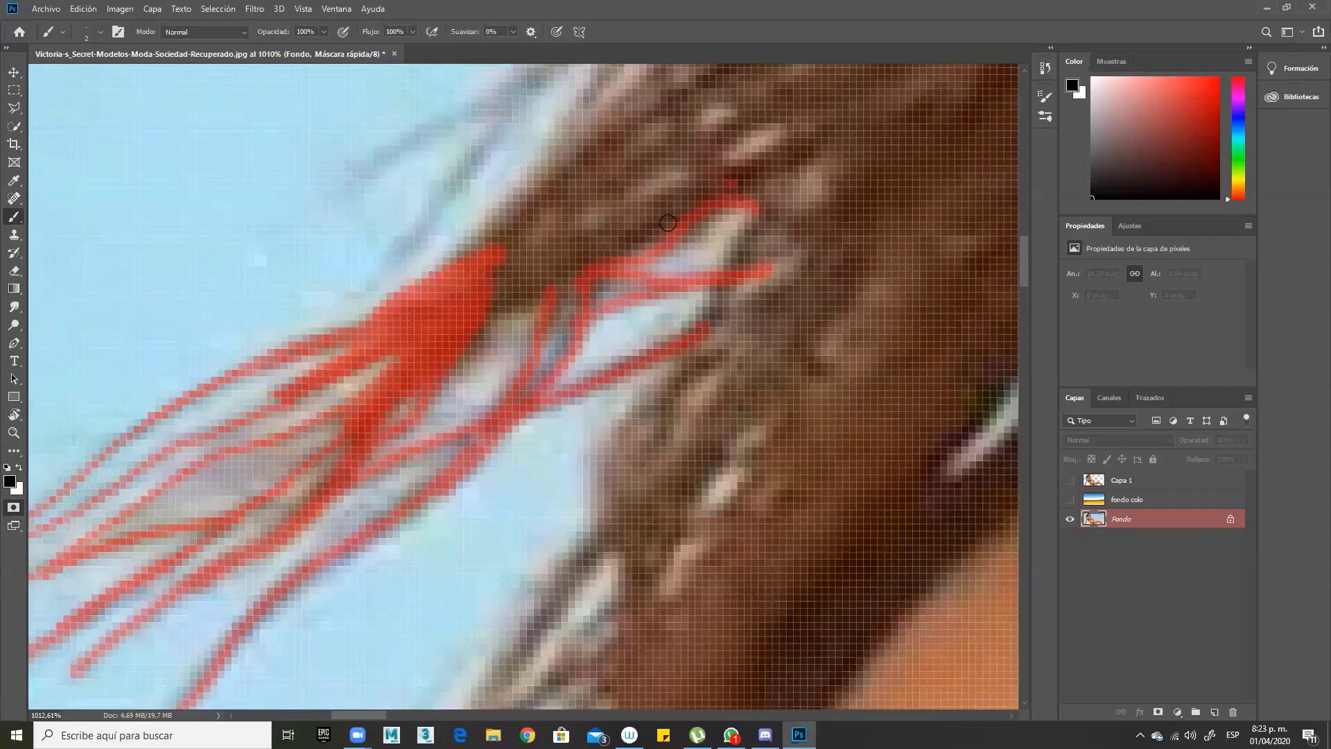
mouse_move(667, 222)
mouse_down()
mouse_move(499, 313)
mouse_move(461, 304)
mouse_move(487, 307)
mouse_move(565, 242)
mouse_up()
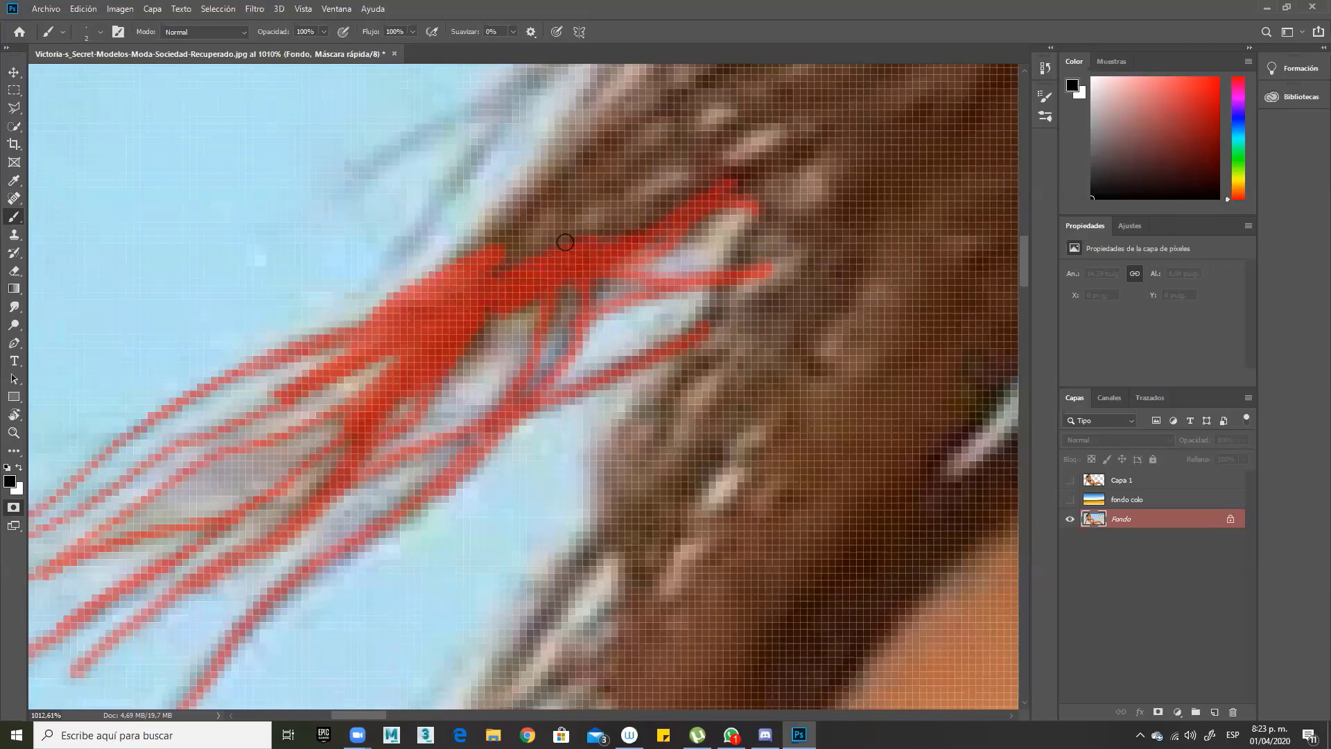
drag(645, 222, 501, 299)
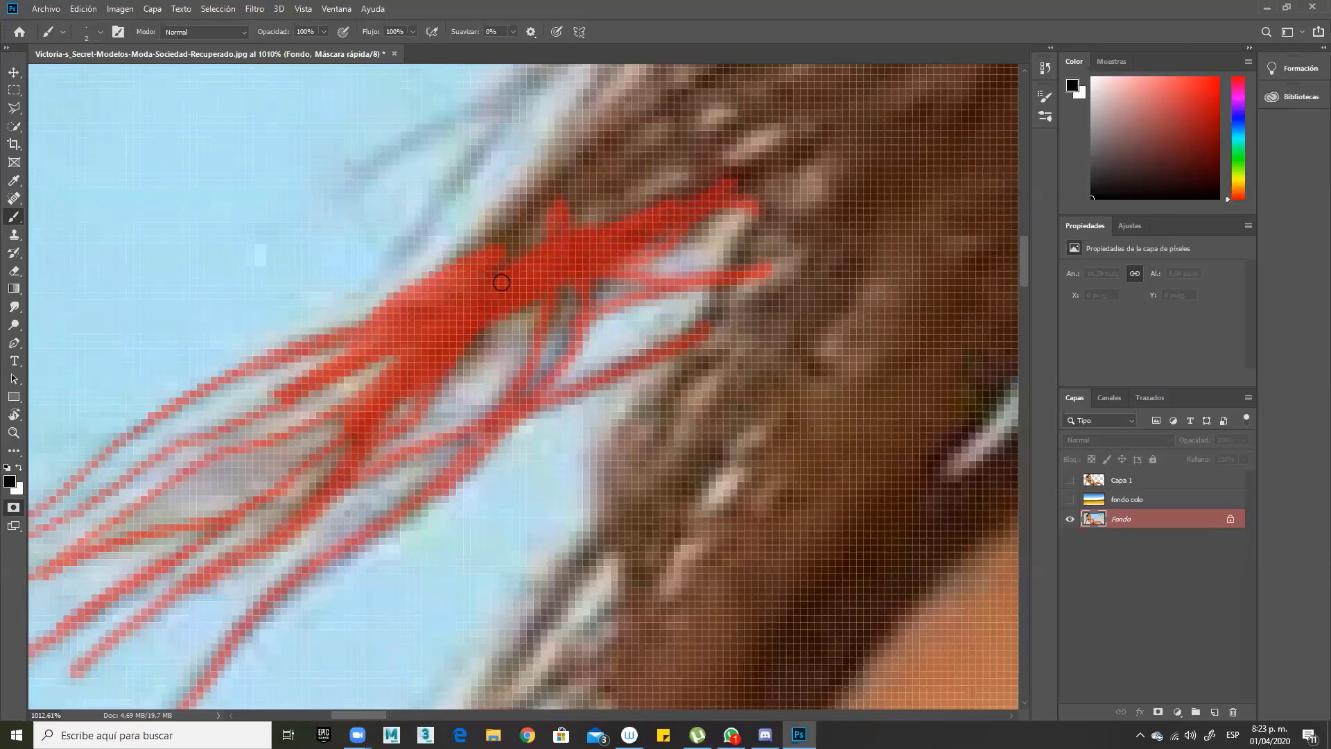
drag(491, 226, 509, 235)
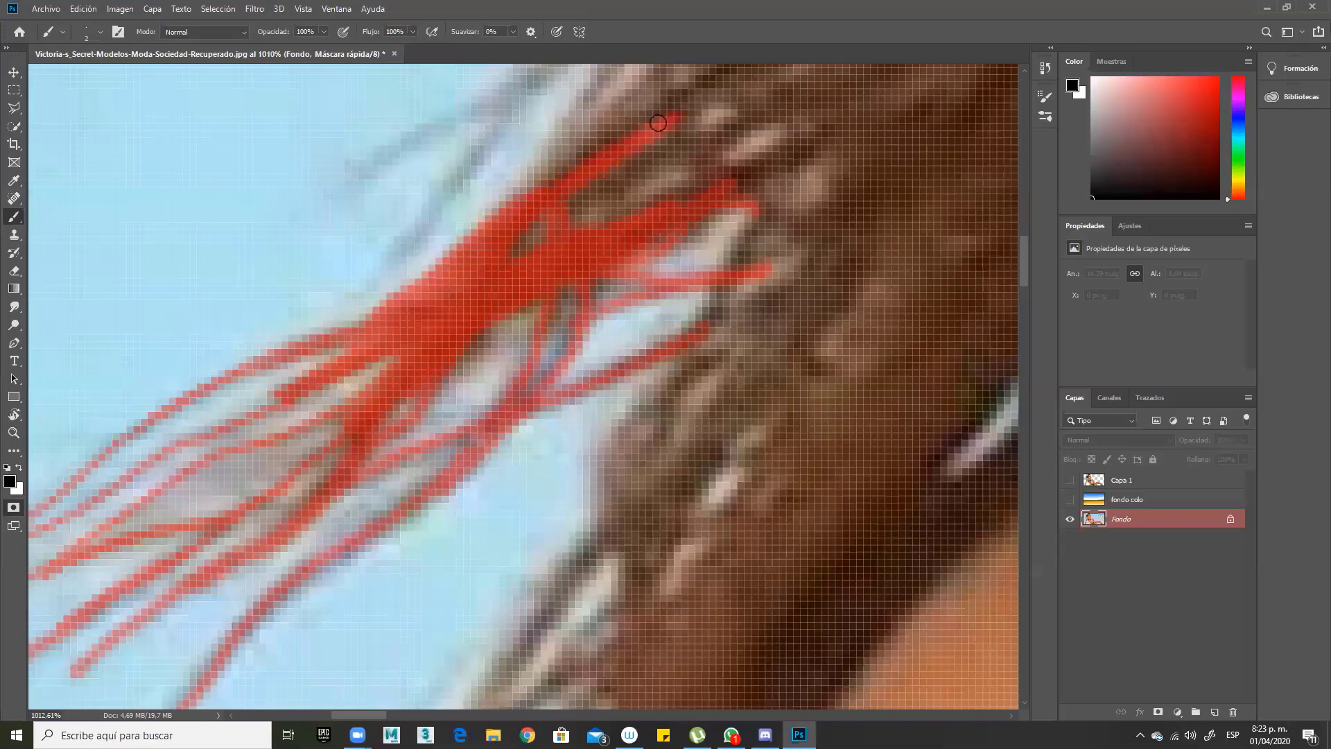
mouse_move(635, 155)
mouse_down()
mouse_move(665, 154)
mouse_move(585, 195)
mouse_move(762, 123)
mouse_move(686, 162)
mouse_move(755, 161)
mouse_move(808, 131)
mouse_move(695, 190)
mouse_up()
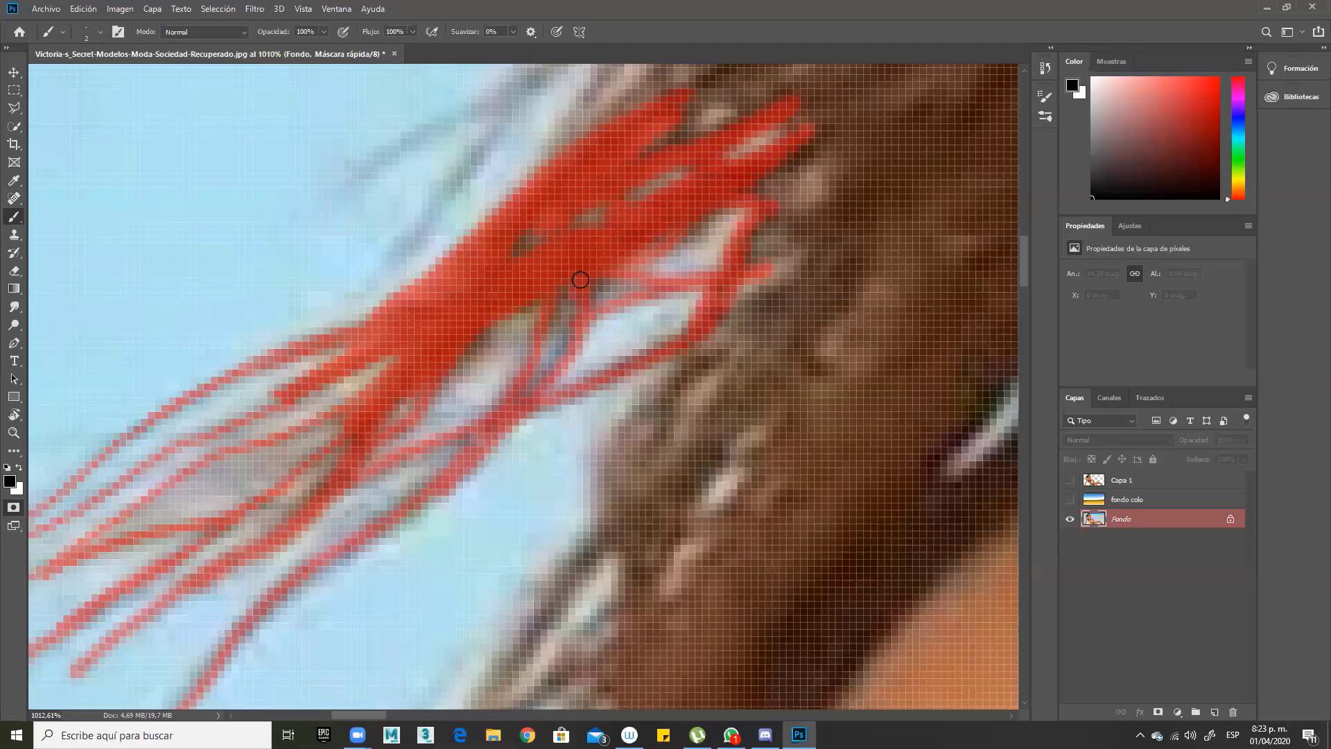
mouse_move(663, 334)
mouse_down()
mouse_move(499, 350)
mouse_move(525, 348)
mouse_up()
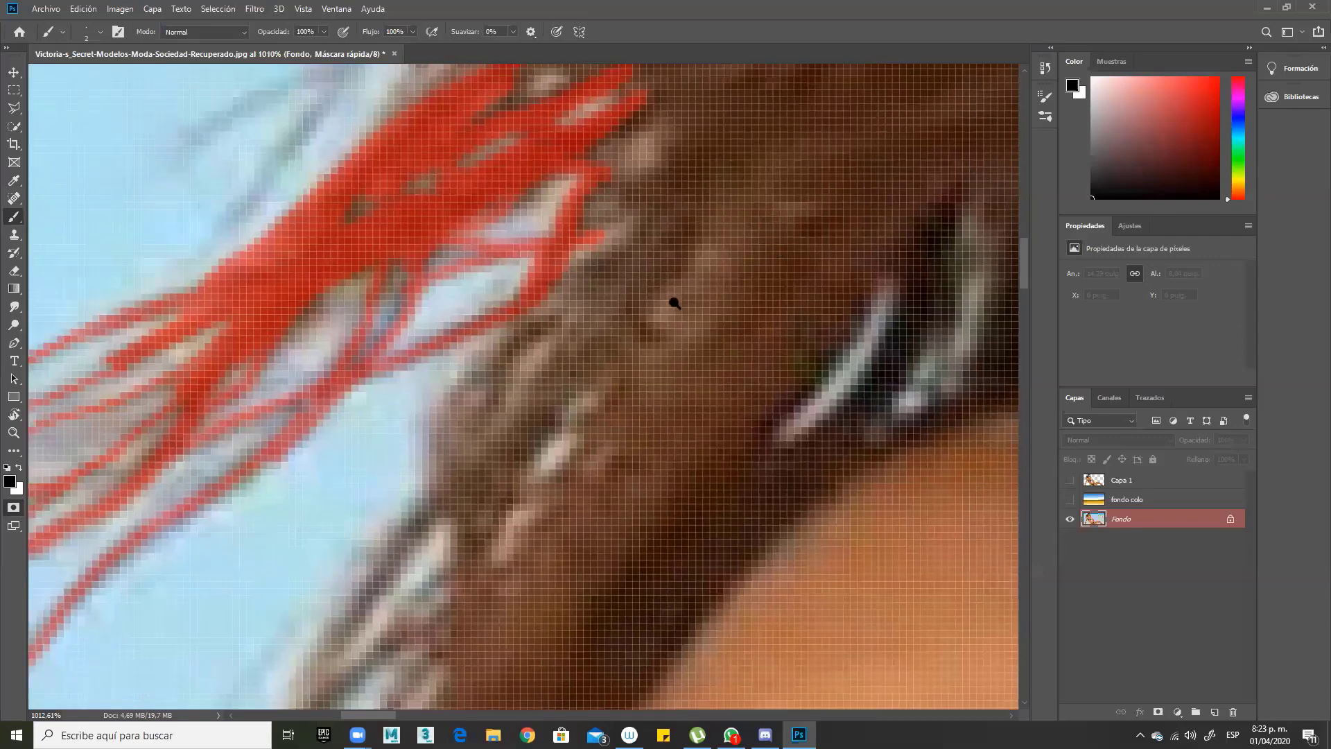
Step: Mask the long horizontal strand over the sky and the stray strands atop the tuft
scroll(674, 302, down, 3)
scroll(532, 416, down, 3)
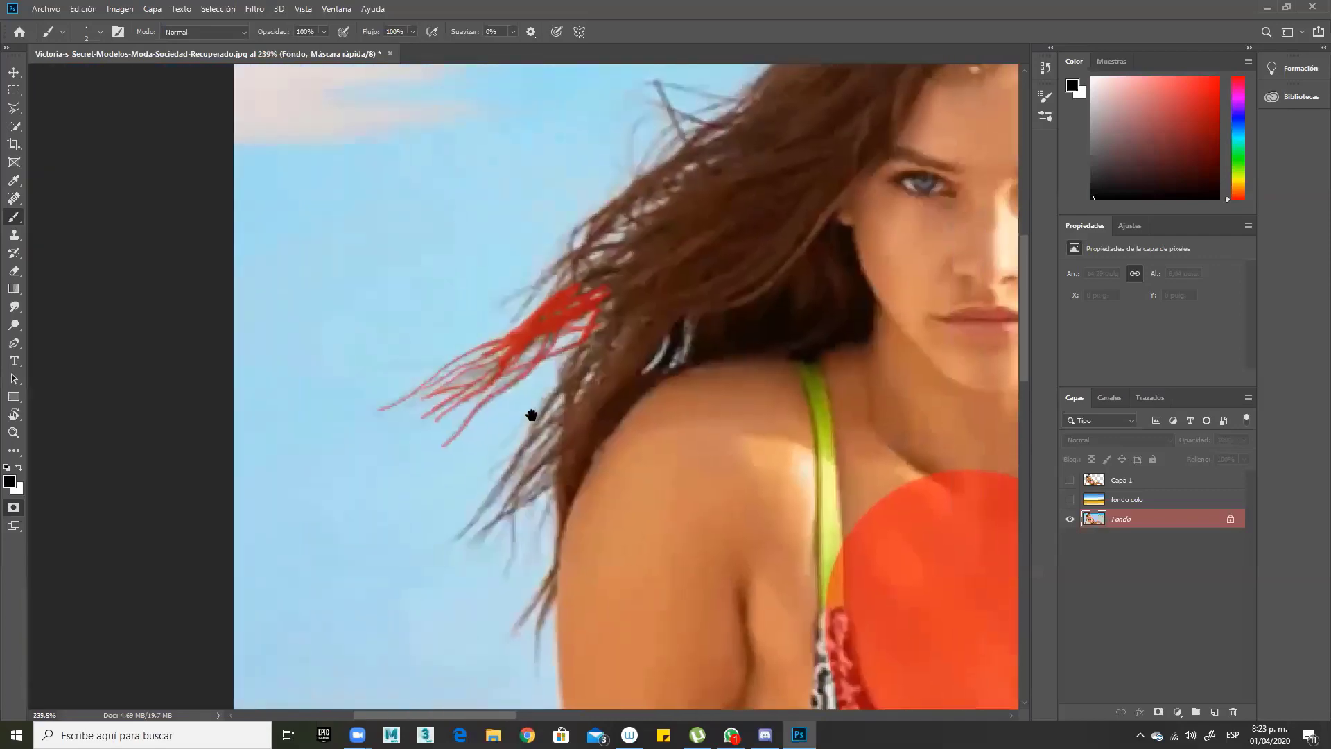
scroll(384, 371, up, 3)
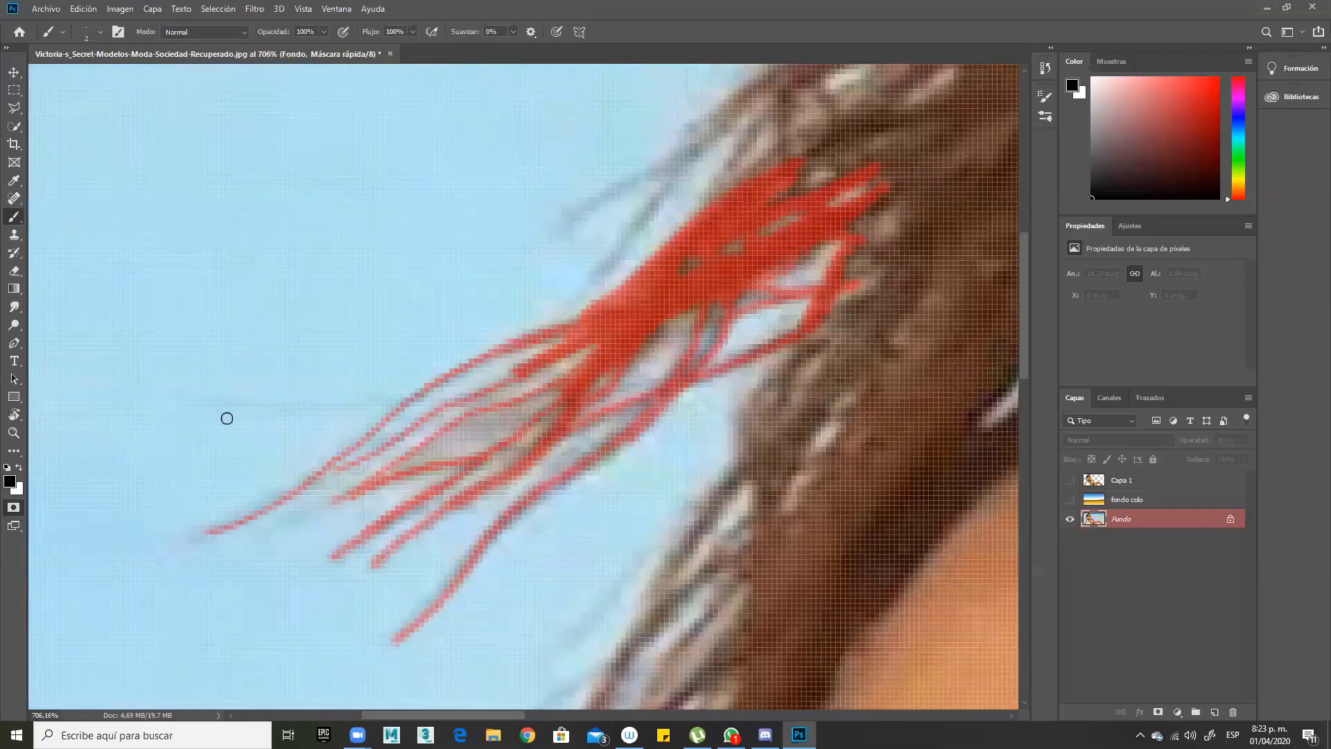
drag(267, 408, 420, 400)
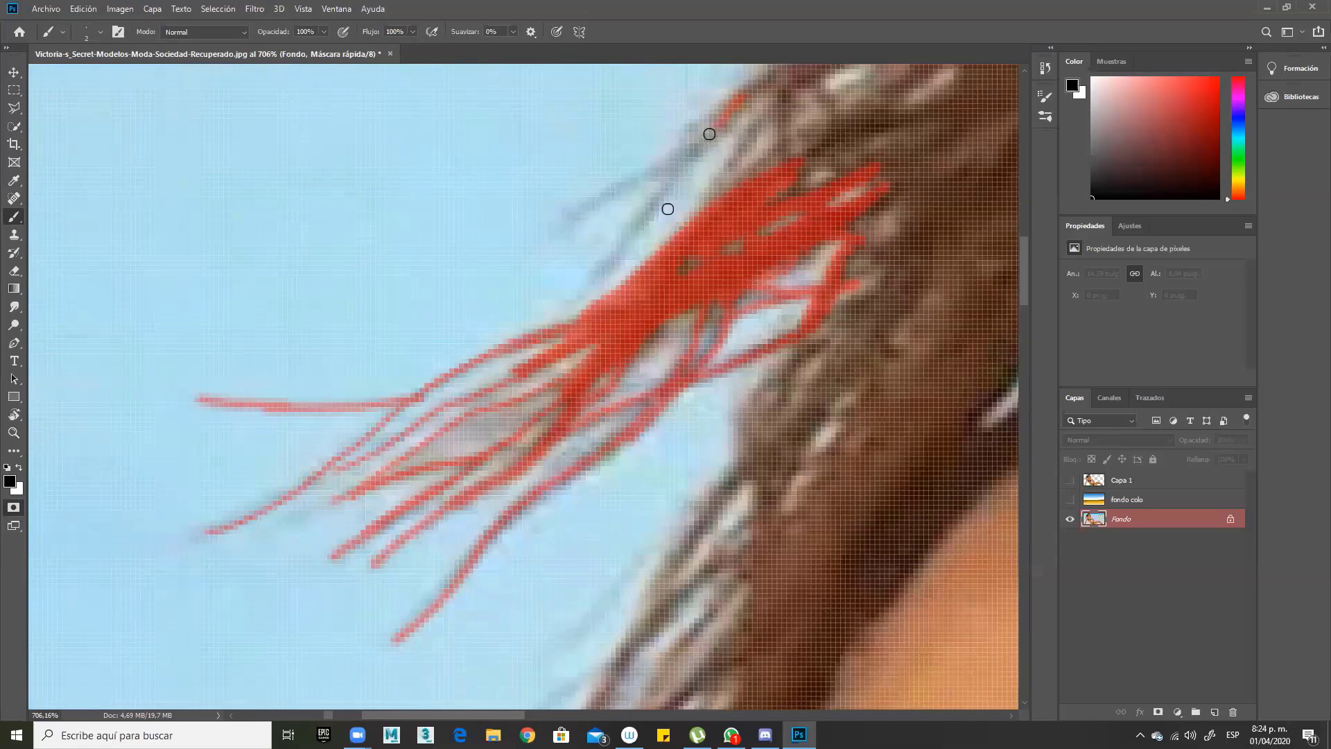
drag(685, 159, 529, 243)
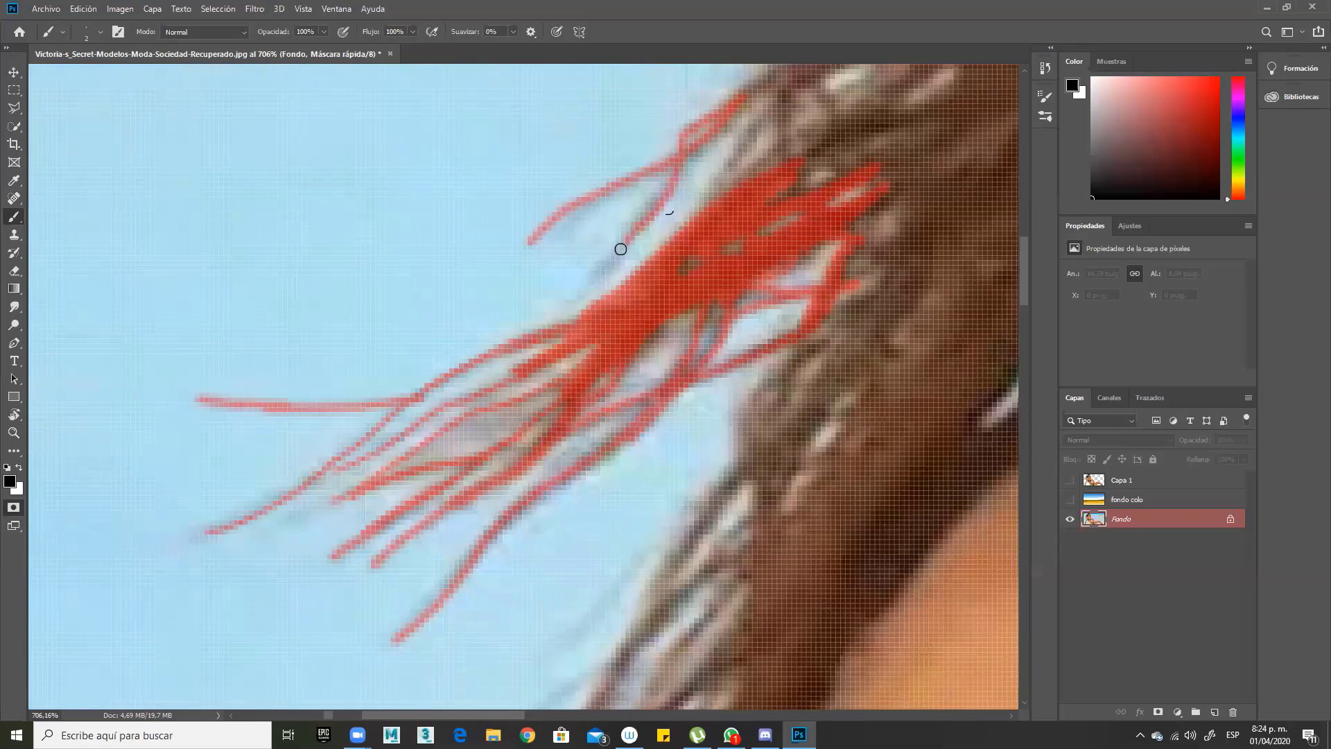
drag(544, 272, 593, 218)
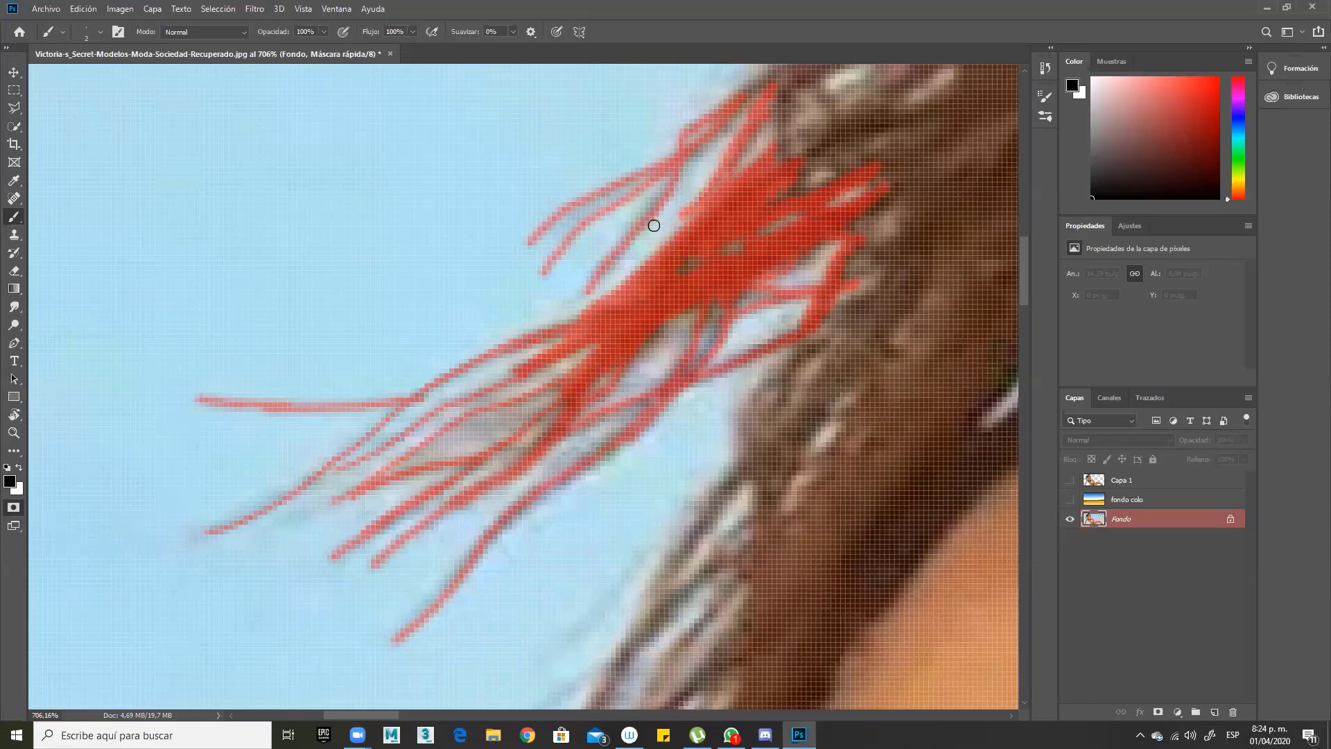
Step: Mask a strand at the top of the hair and erase its overshoot with a fine eraser
key(e)
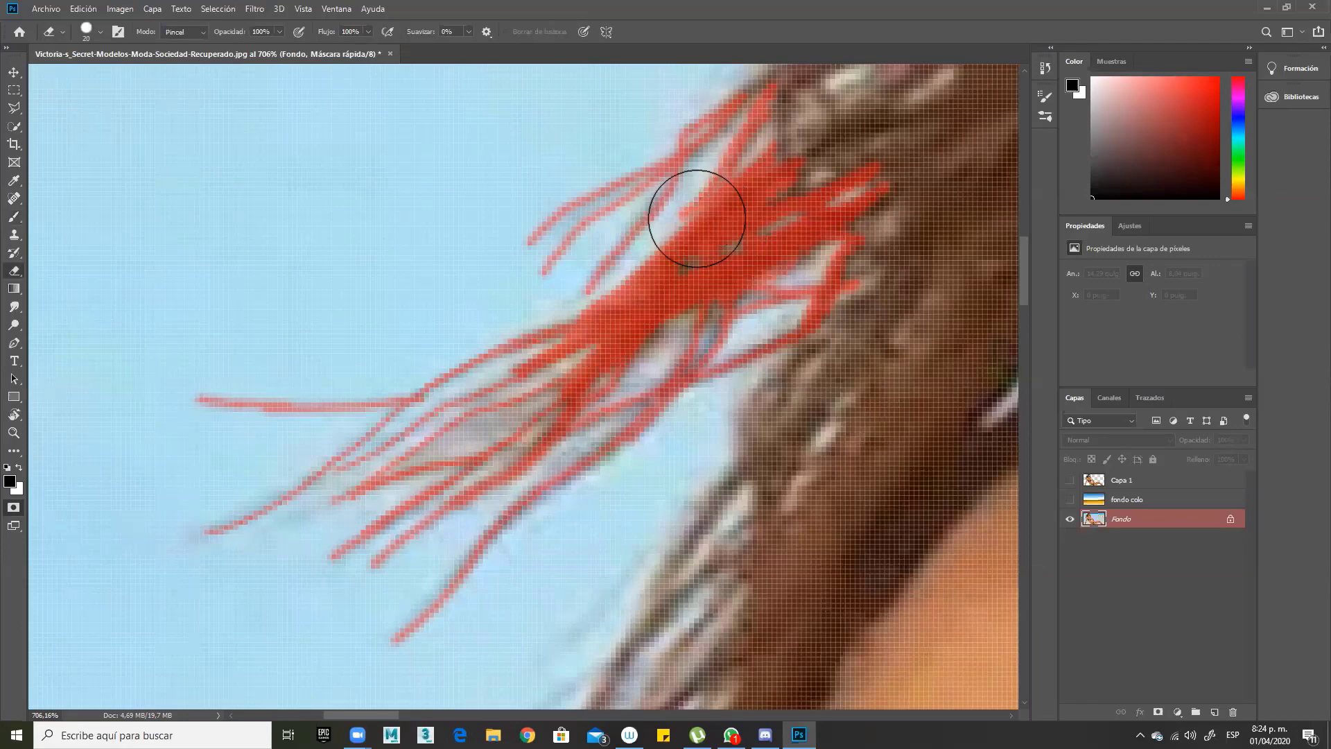
drag(707, 208, 674, 197)
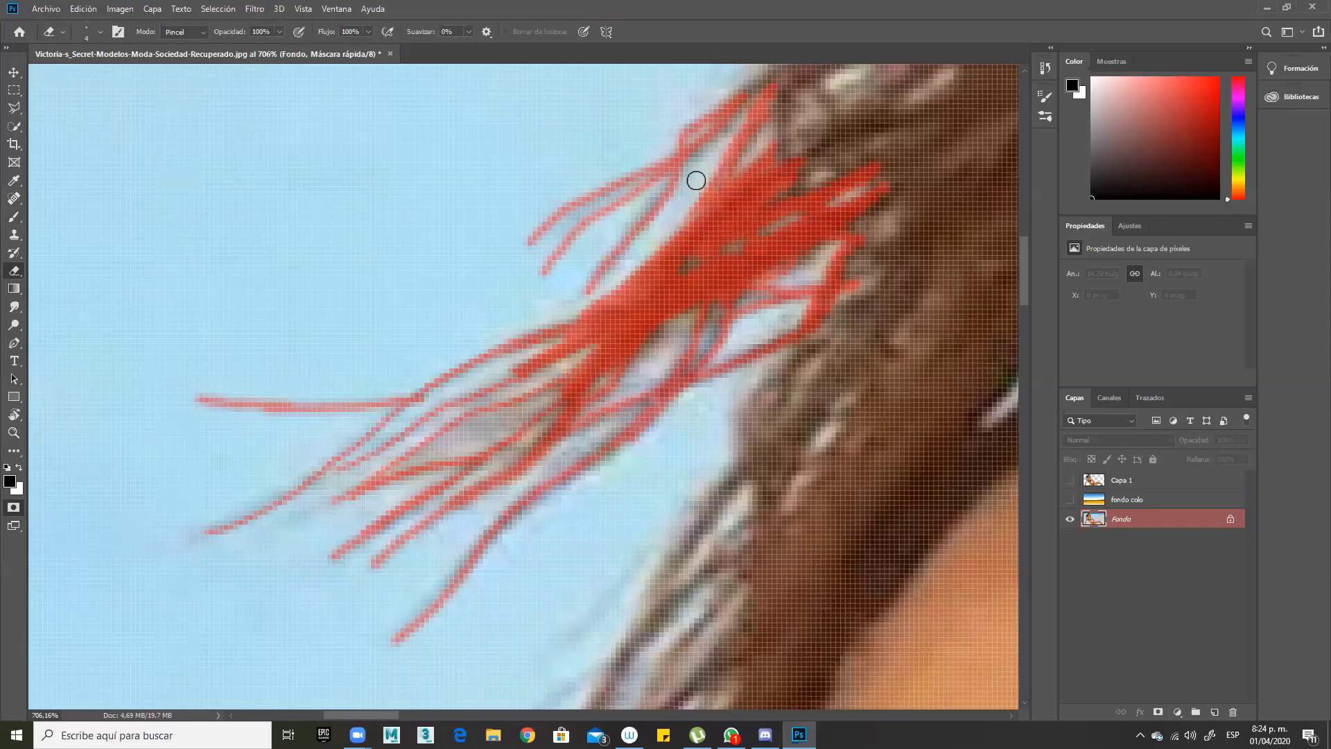
key(b)
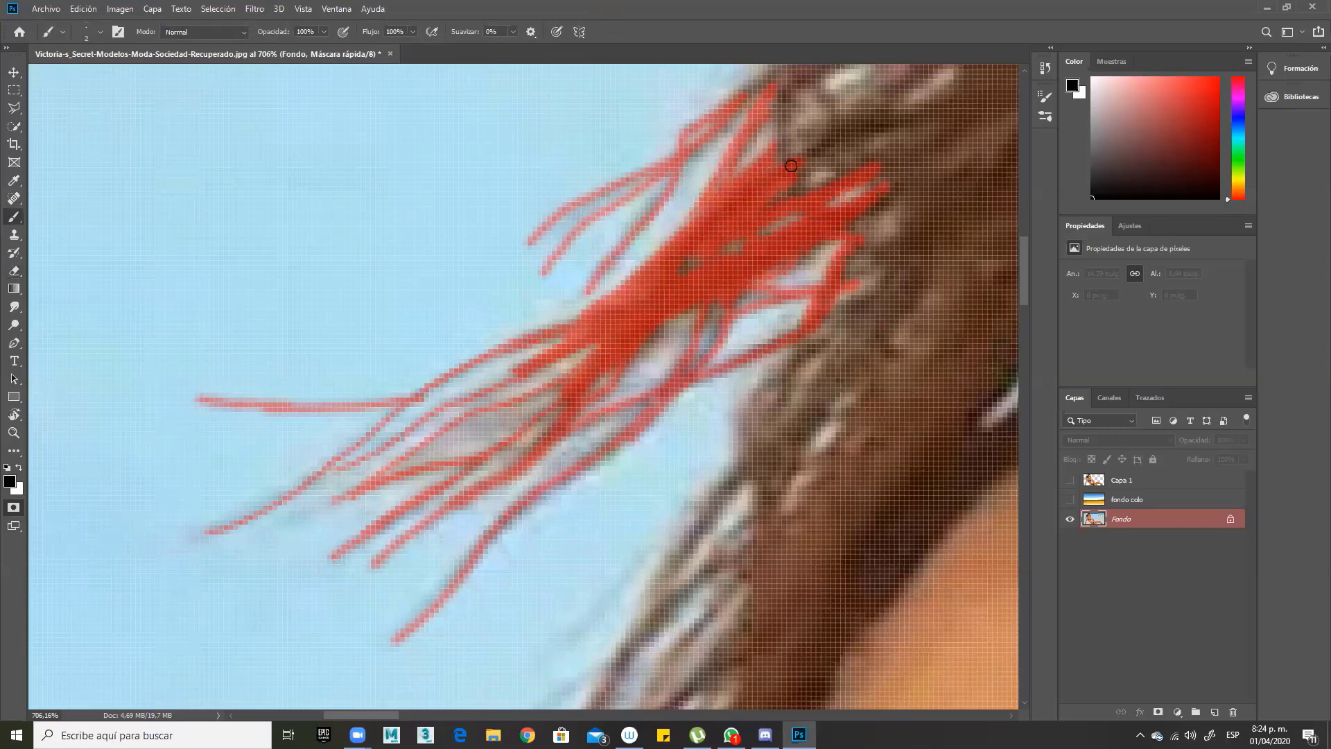
drag(808, 161, 886, 128)
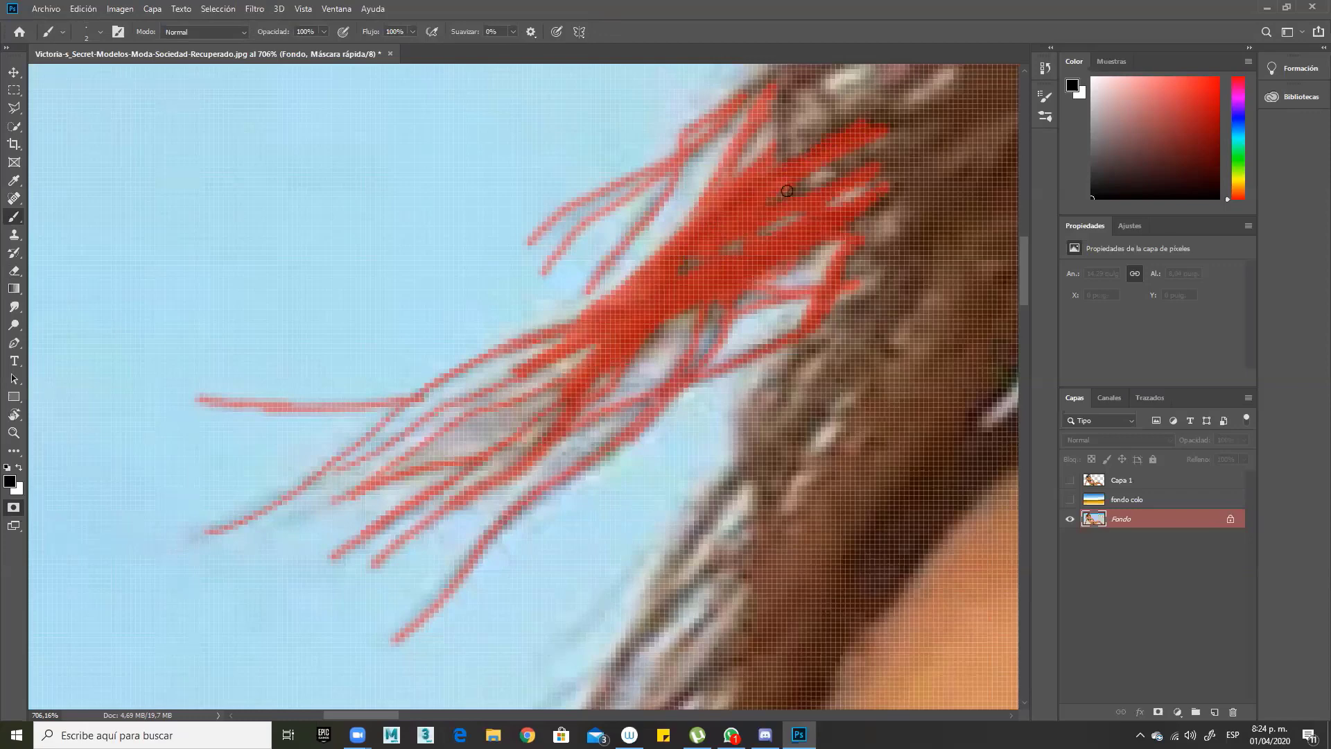
key(e)
mouse_move(815, 152)
mouse_down()
mouse_move(864, 140)
mouse_move(817, 158)
mouse_move(678, 295)
mouse_up()
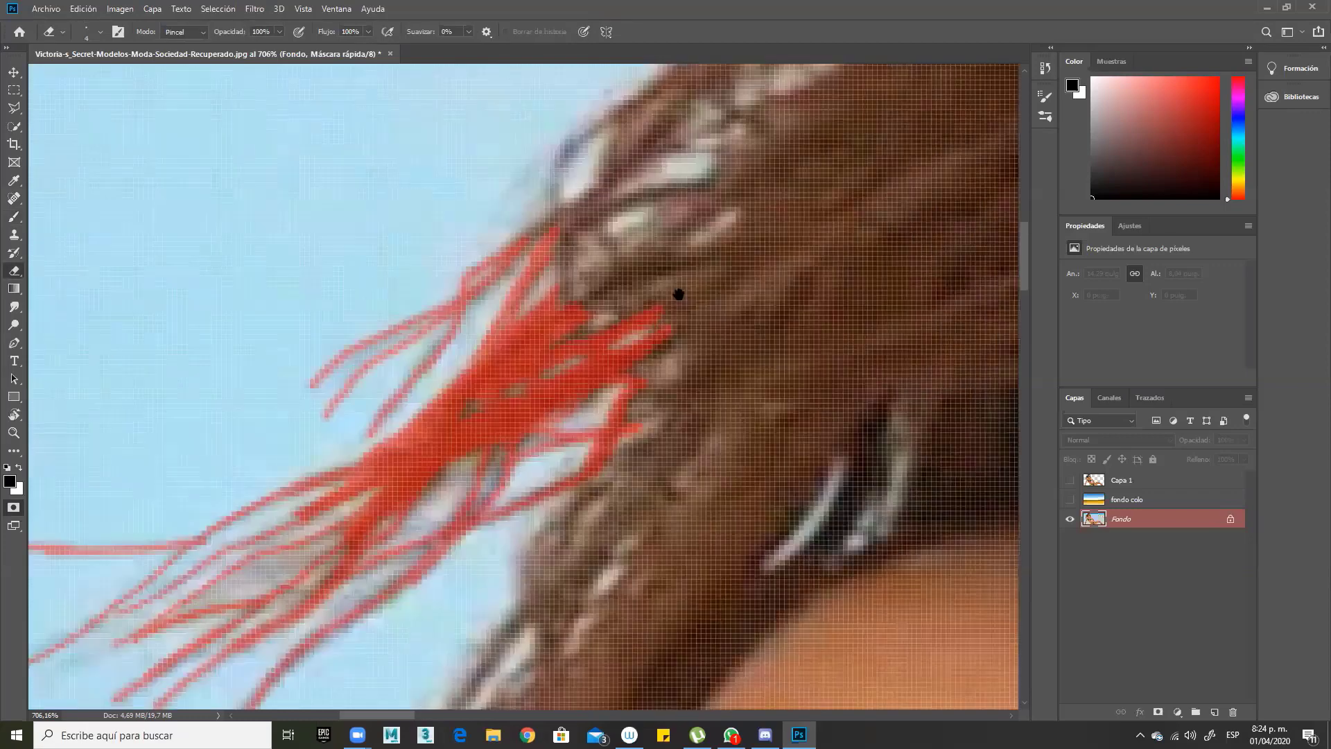
Step: With an enlarged brush, paint red mask over the face, head and belly
scroll(601, 390, down, 1)
scroll(719, 362, up, 5)
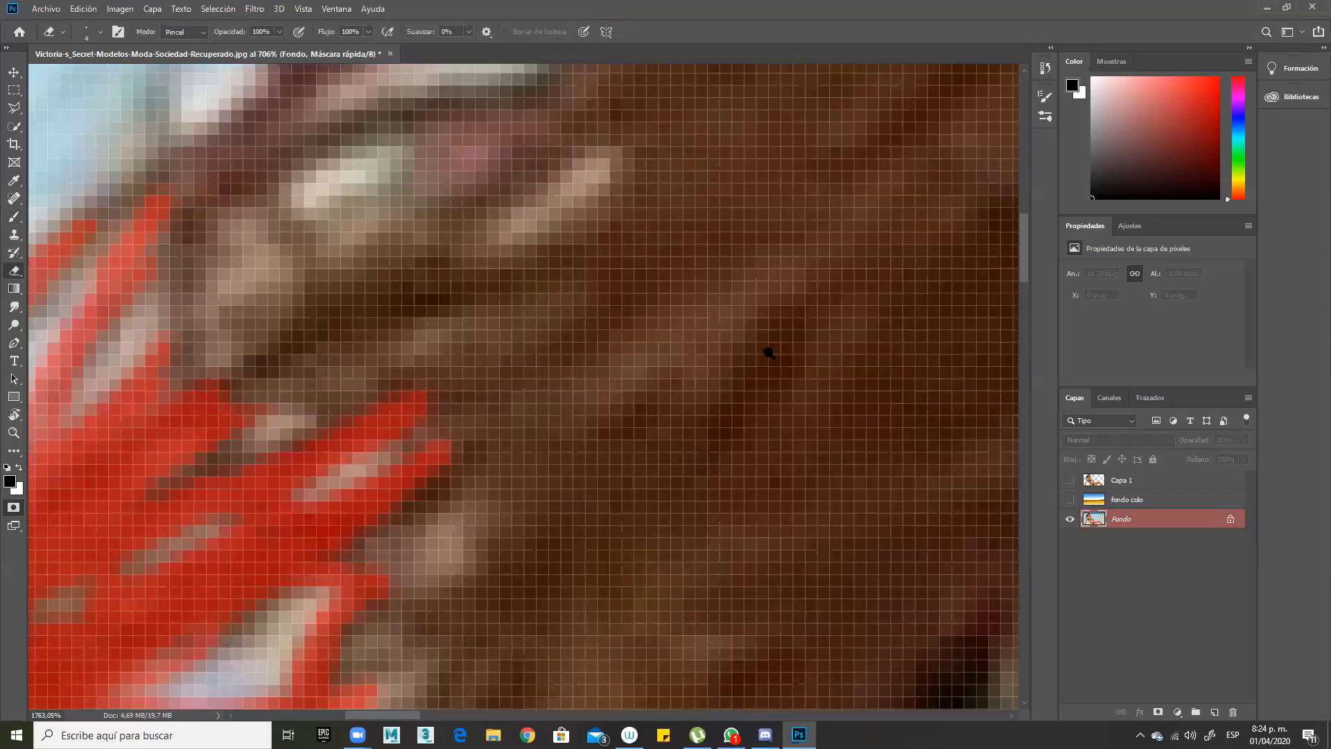
scroll(602, 403, down, 10)
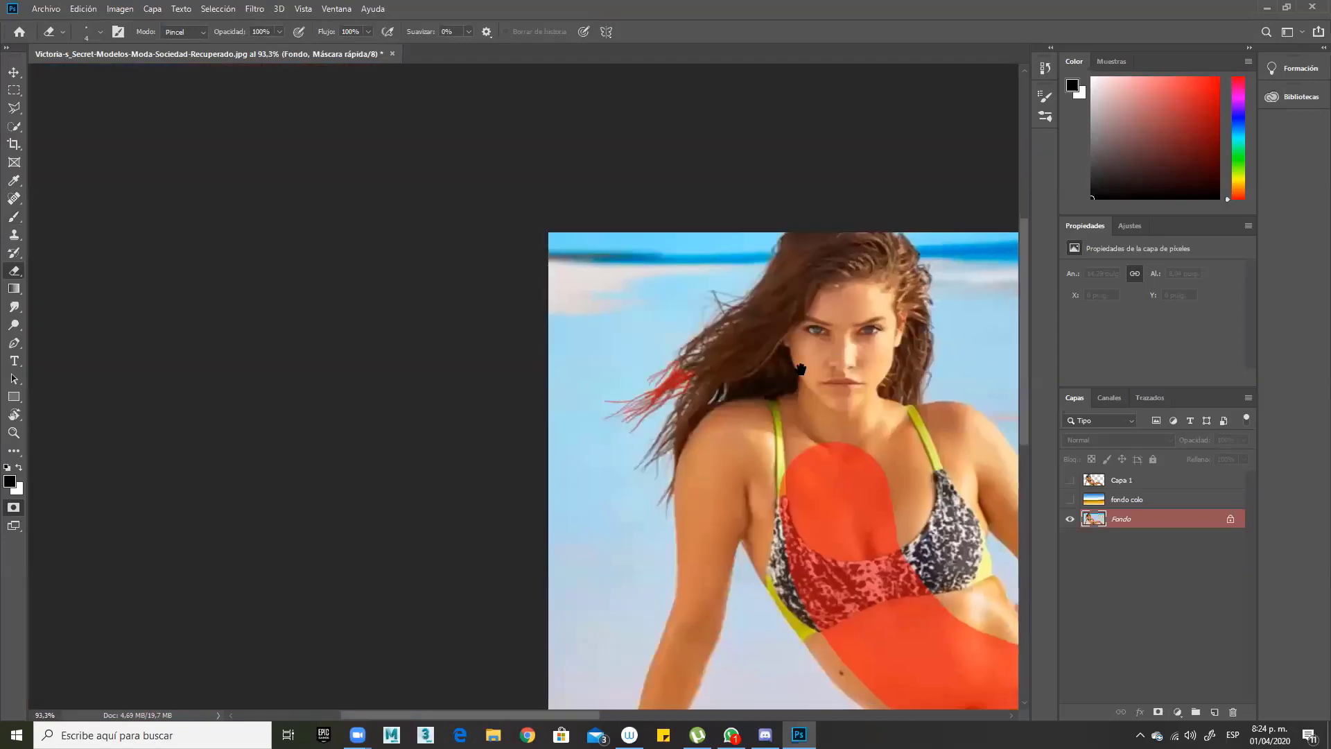
drag(800, 369, 650, 370)
key(b)
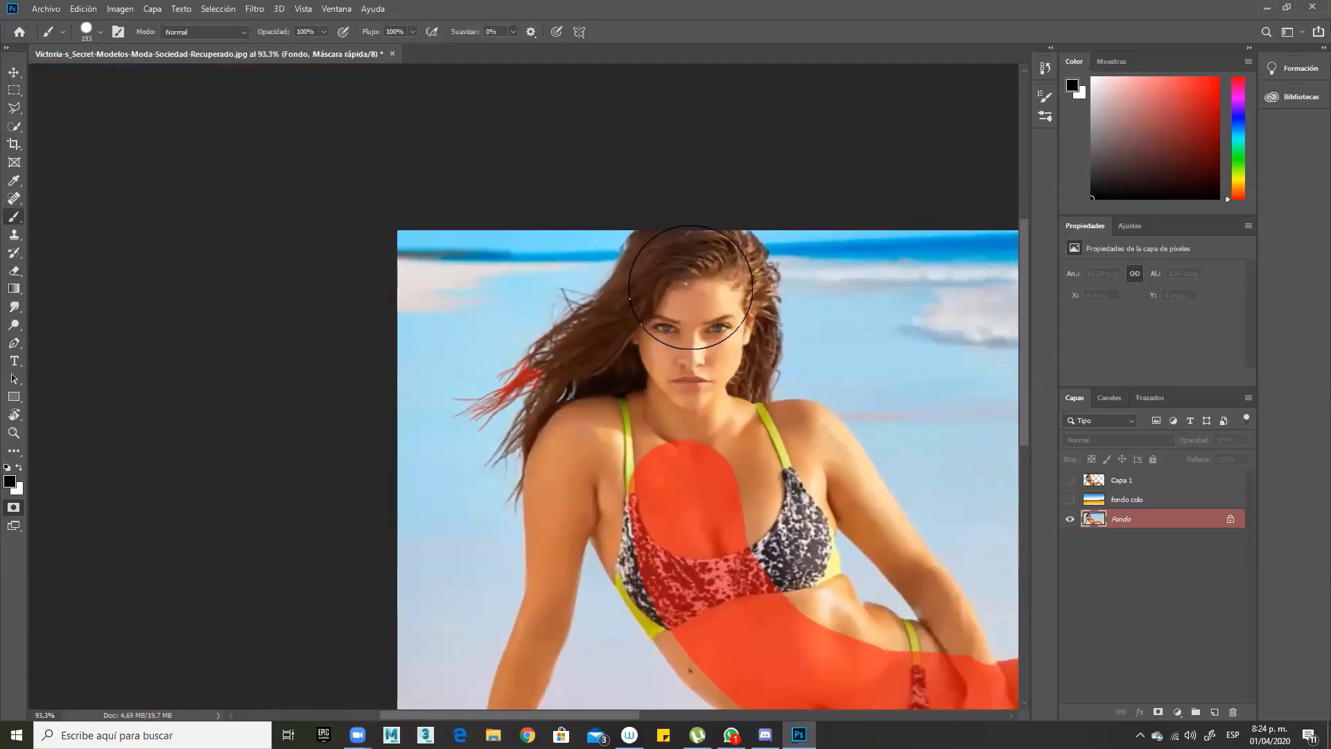
mouse_move(692, 294)
mouse_down()
mouse_move(693, 420)
mouse_move(751, 514)
mouse_move(761, 473)
mouse_move(757, 510)
mouse_move(798, 611)
mouse_move(605, 455)
mouse_move(641, 424)
mouse_move(627, 398)
mouse_move(693, 287)
mouse_move(721, 350)
mouse_up()
scroll(693, 343, down, 5)
mouse_move(788, 416)
mouse_down()
mouse_move(842, 495)
mouse_move(817, 470)
mouse_move(850, 447)
mouse_move(823, 451)
mouse_move(883, 470)
mouse_move(835, 446)
mouse_up()
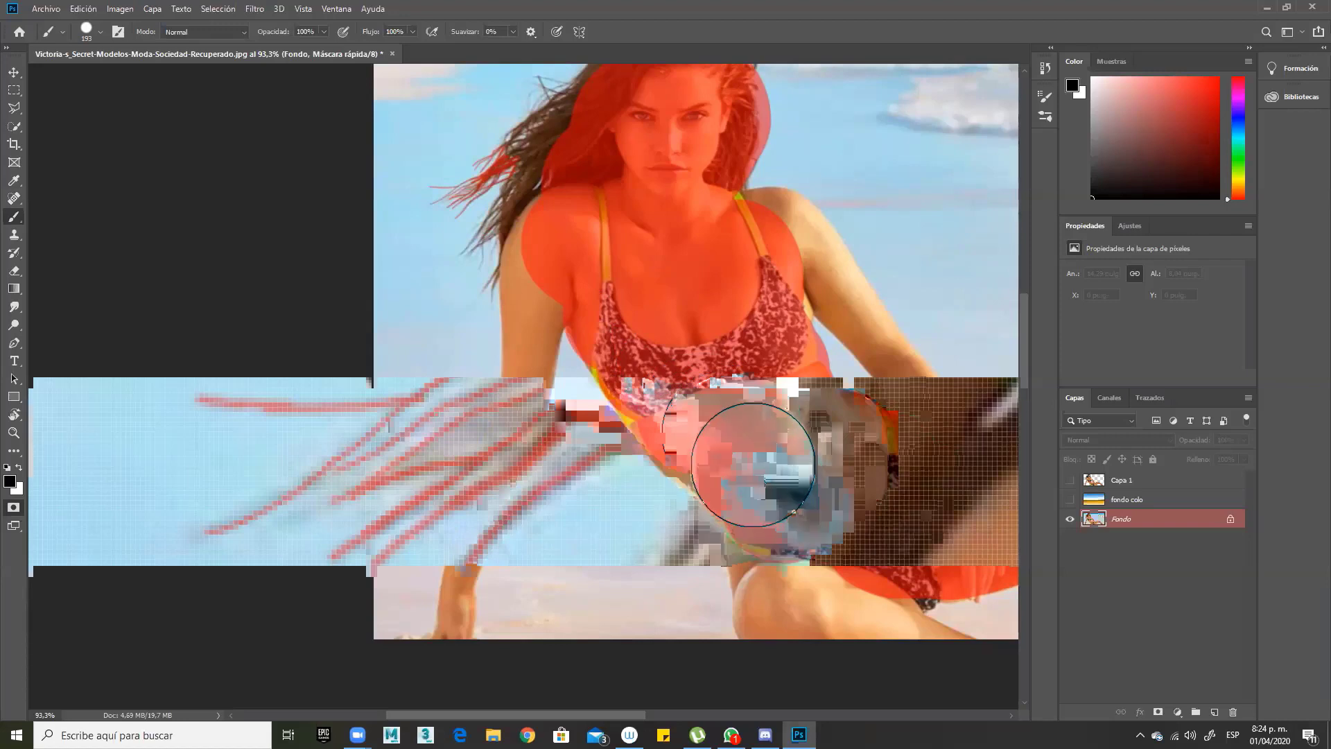
Step: Reduce the brush to 112 px and mask the thigh
scroll(704, 435, down, 3)
scroll(703, 434, right, 2)
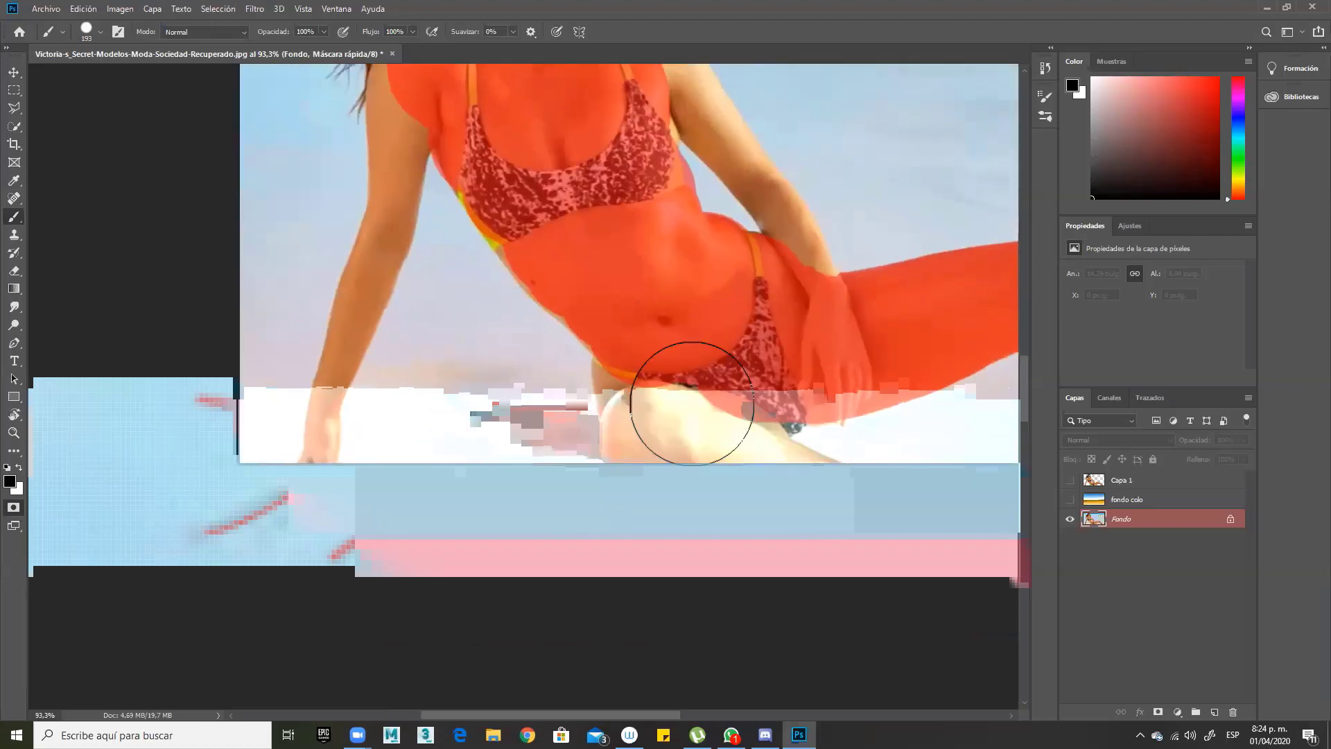
alt+right_click(699, 428)
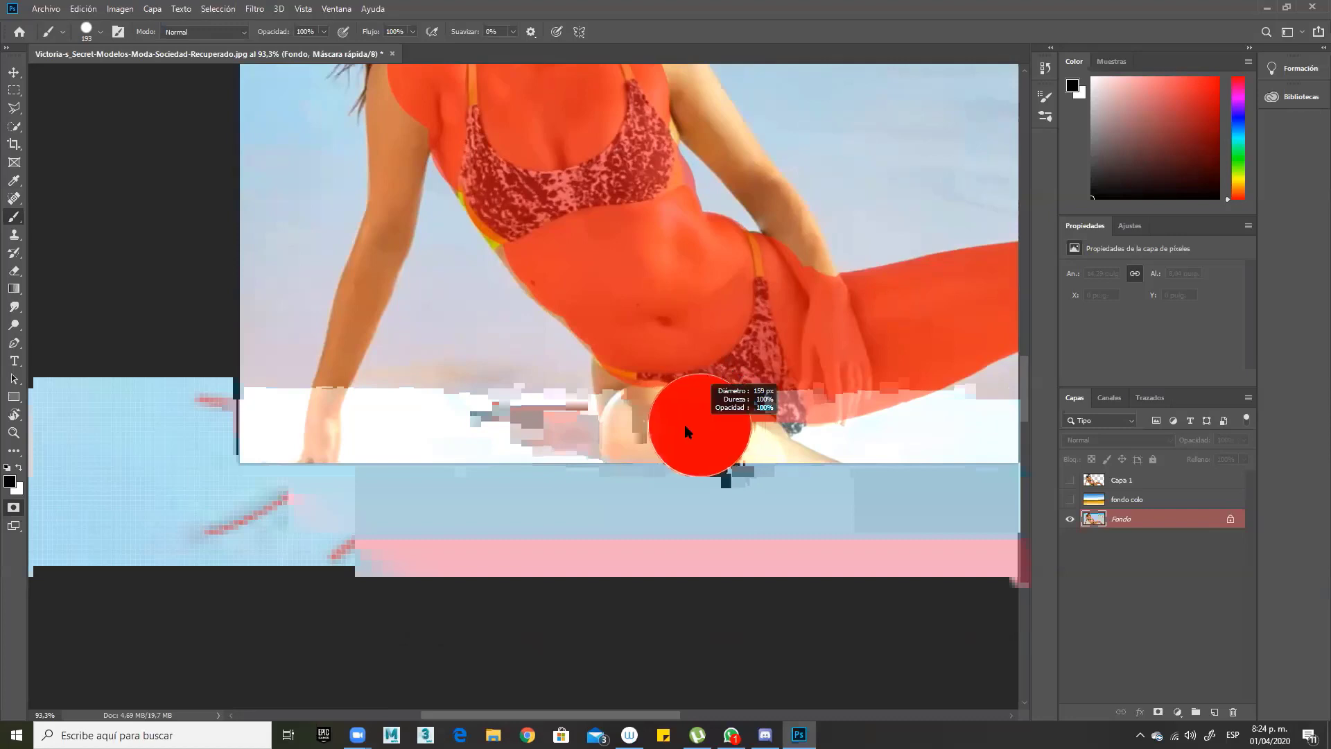
mouse_move(699, 424)
mouse_down()
mouse_move(646, 427)
mouse_move(626, 379)
mouse_move(675, 395)
mouse_move(817, 492)
mouse_move(645, 471)
mouse_move(637, 444)
mouse_up()
Step: With a 54 px brush, mask the arm, elbow, edge below the bikini top and arm-torso crease
drag(543, 318, 808, 472)
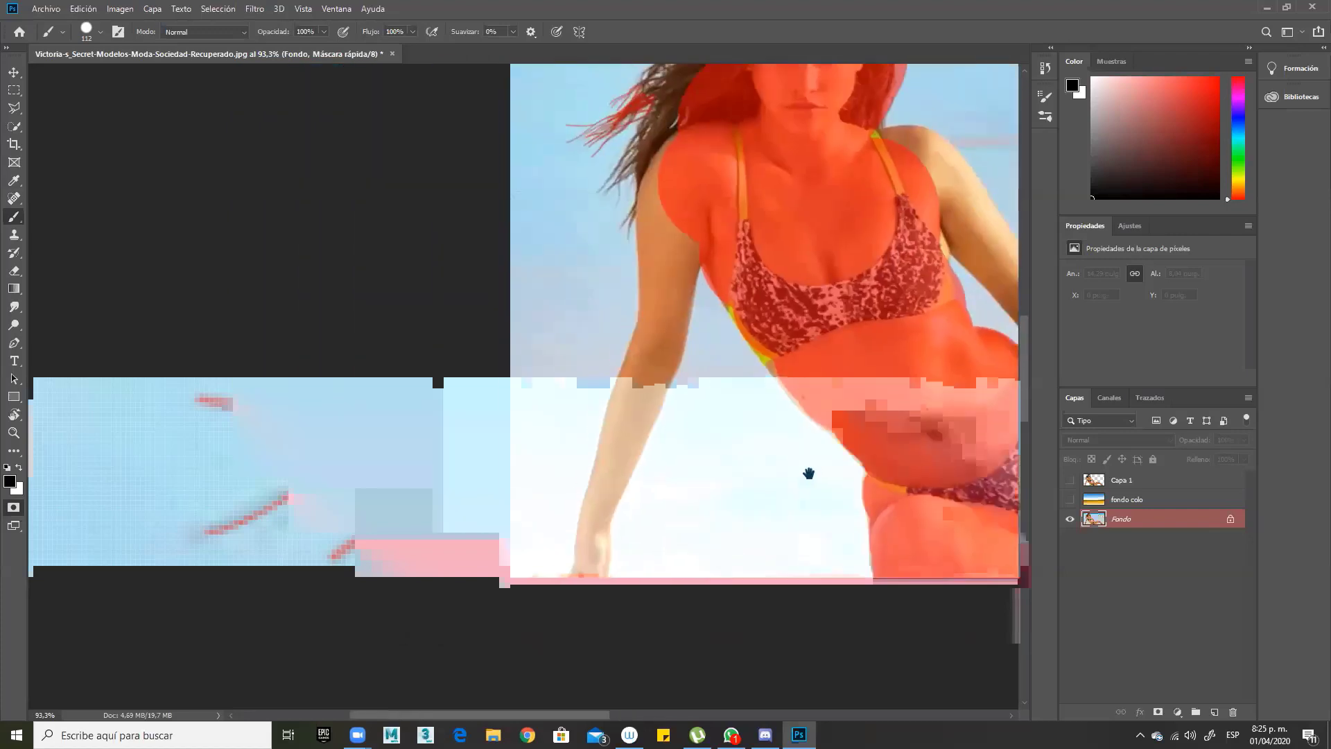
drag(706, 306, 685, 306)
mouse_move(661, 161)
mouse_down()
mouse_move(651, 326)
mouse_move(593, 496)
mouse_move(589, 578)
mouse_move(626, 374)
mouse_move(642, 365)
mouse_move(639, 388)
mouse_move(684, 231)
mouse_move(683, 252)
mouse_move(646, 388)
mouse_move(635, 277)
mouse_move(646, 184)
mouse_move(652, 284)
mouse_move(606, 470)
mouse_move(622, 398)
mouse_move(392, 463)
mouse_up()
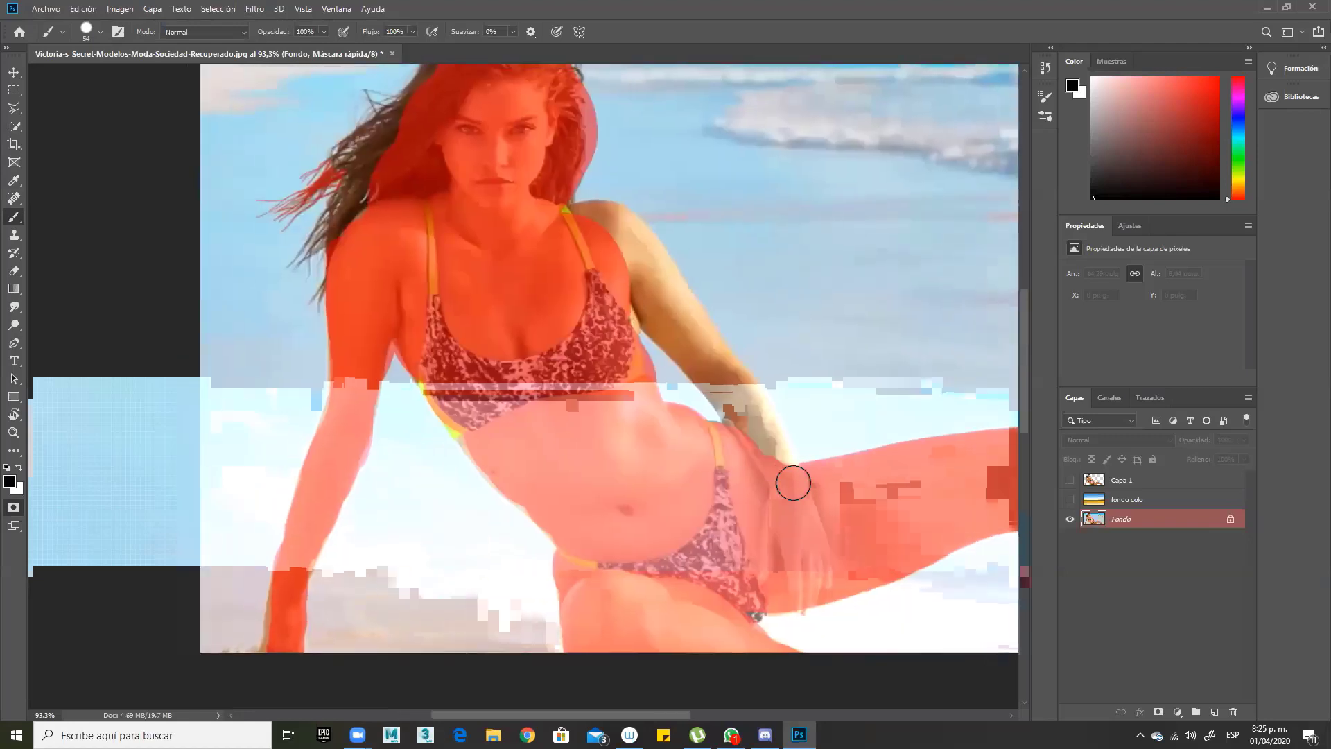
mouse_move(781, 455)
mouse_down()
mouse_move(679, 330)
mouse_move(614, 285)
mouse_move(625, 329)
mouse_move(649, 316)
mouse_move(726, 375)
mouse_move(615, 240)
mouse_move(543, 222)
mouse_move(610, 220)
mouse_move(756, 404)
mouse_move(732, 361)
mouse_move(699, 342)
mouse_move(643, 244)
mouse_move(588, 219)
mouse_up()
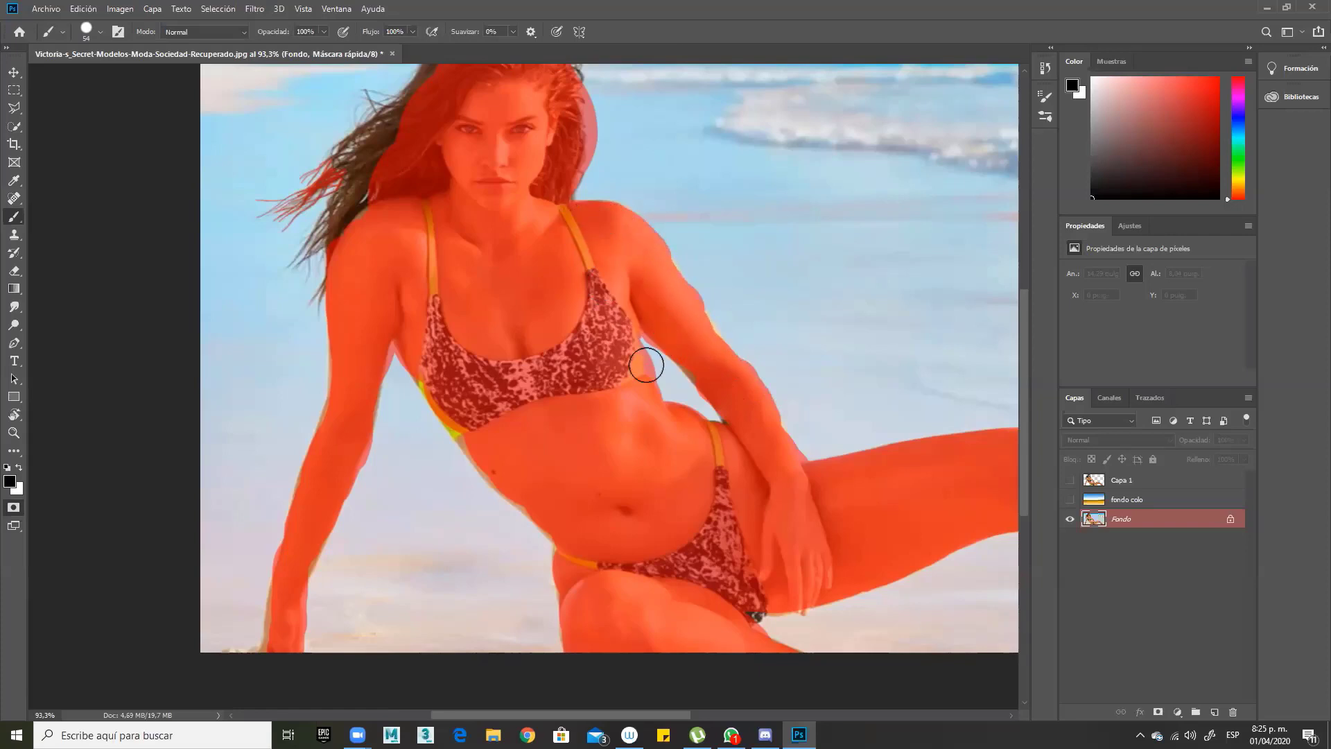
mouse_move(439, 374)
mouse_down()
mouse_move(425, 380)
mouse_move(497, 470)
mouse_up()
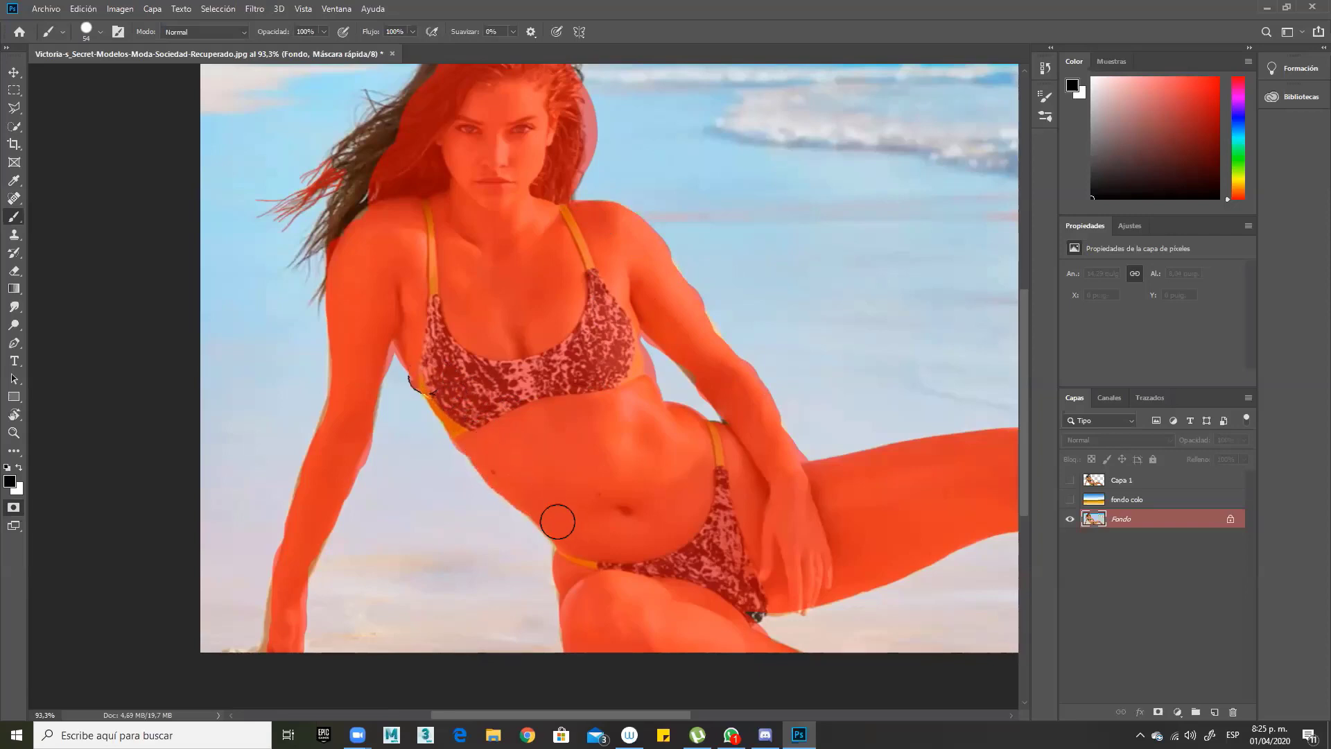
mouse_move(558, 522)
mouse_down()
mouse_move(689, 445)
mouse_move(654, 395)
mouse_move(728, 398)
mouse_up()
scroll(597, 395, left, 3)
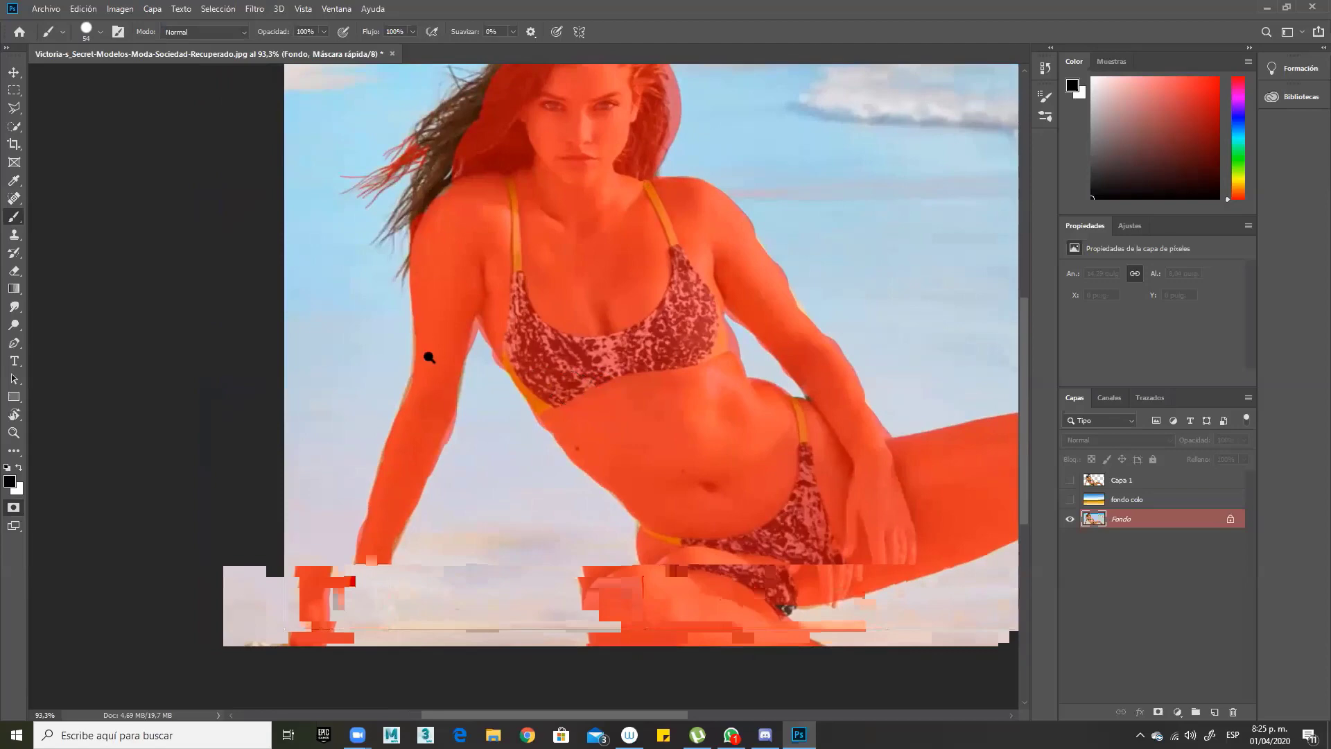
Step: Mask the pale left edge of the arm, then erase stray red near the top of the leg gap
mouse_move(472, 362)
mouse_down()
mouse_move(540, 312)
mouse_move(594, 389)
mouse_move(508, 334)
mouse_up()
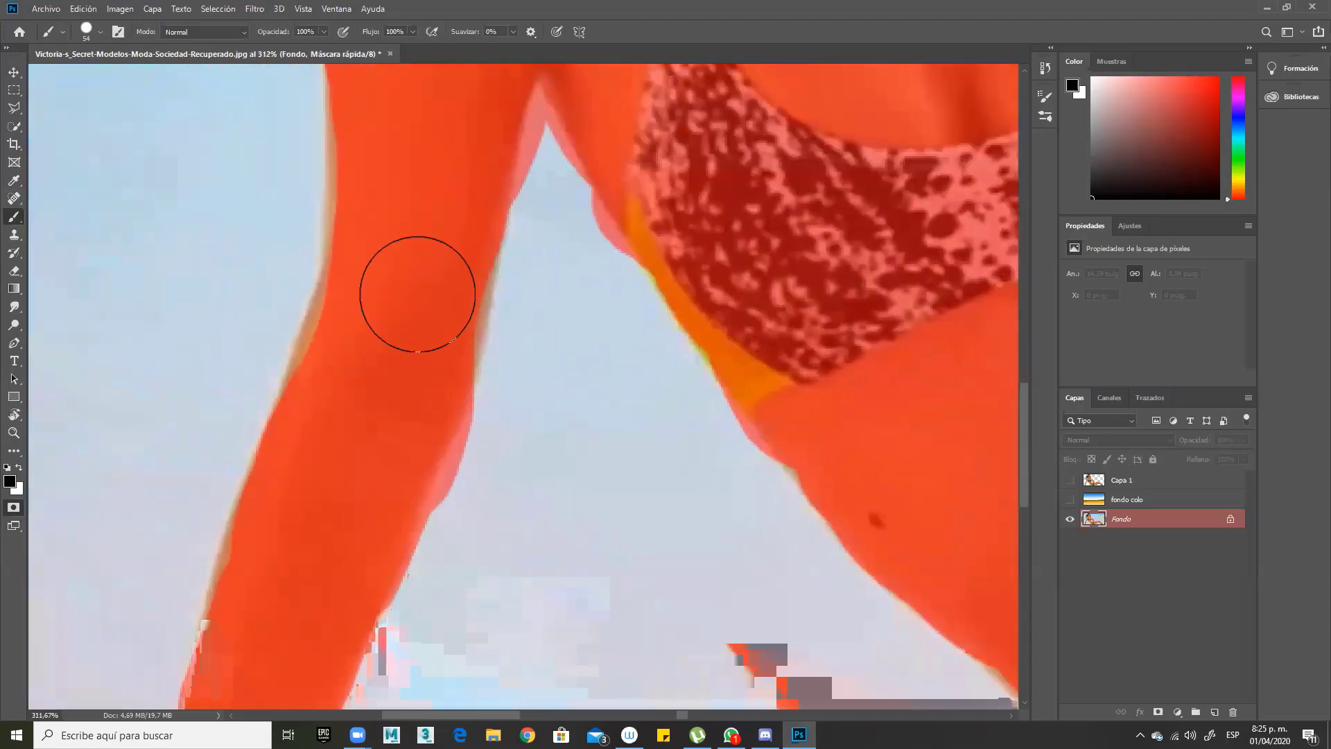
mouse_move(431, 291)
mouse_down()
mouse_move(411, 365)
mouse_move(345, 332)
mouse_move(370, 348)
mouse_move(333, 394)
mouse_move(373, 288)
mouse_move(386, 178)
mouse_up()
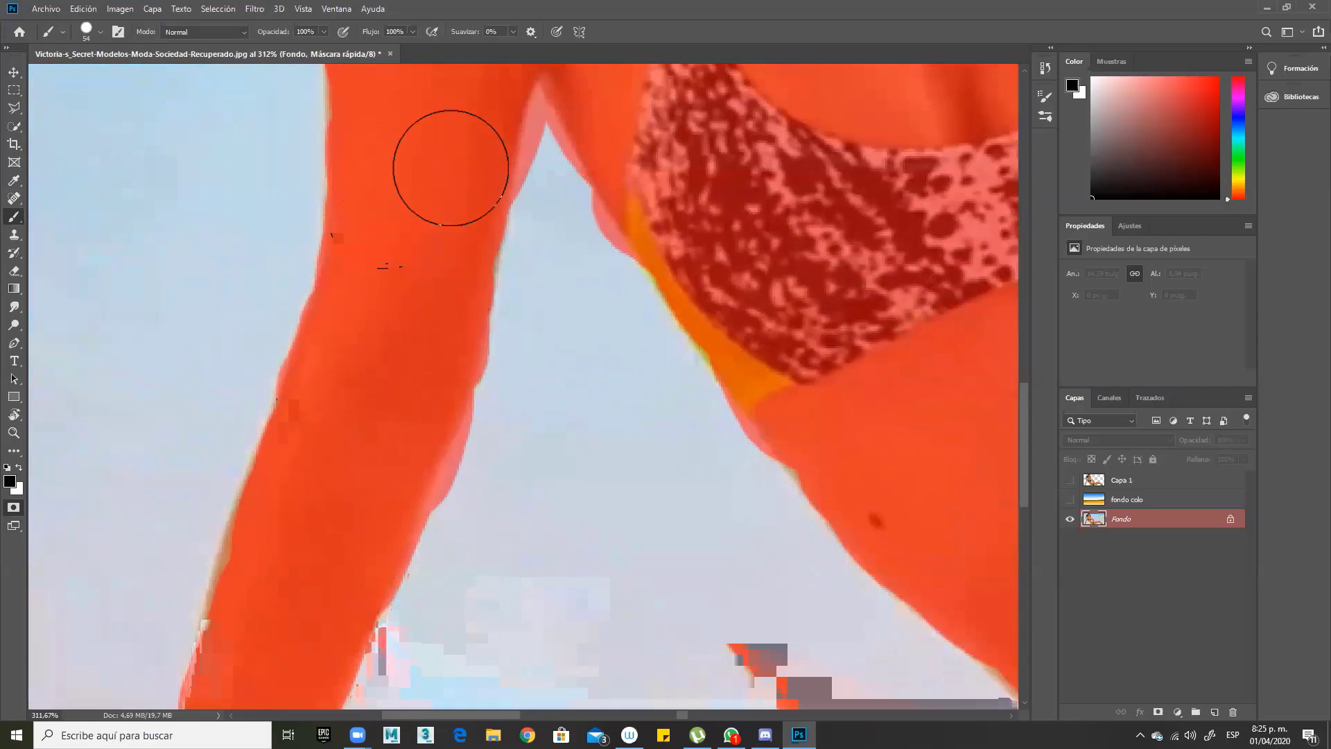
key(e)
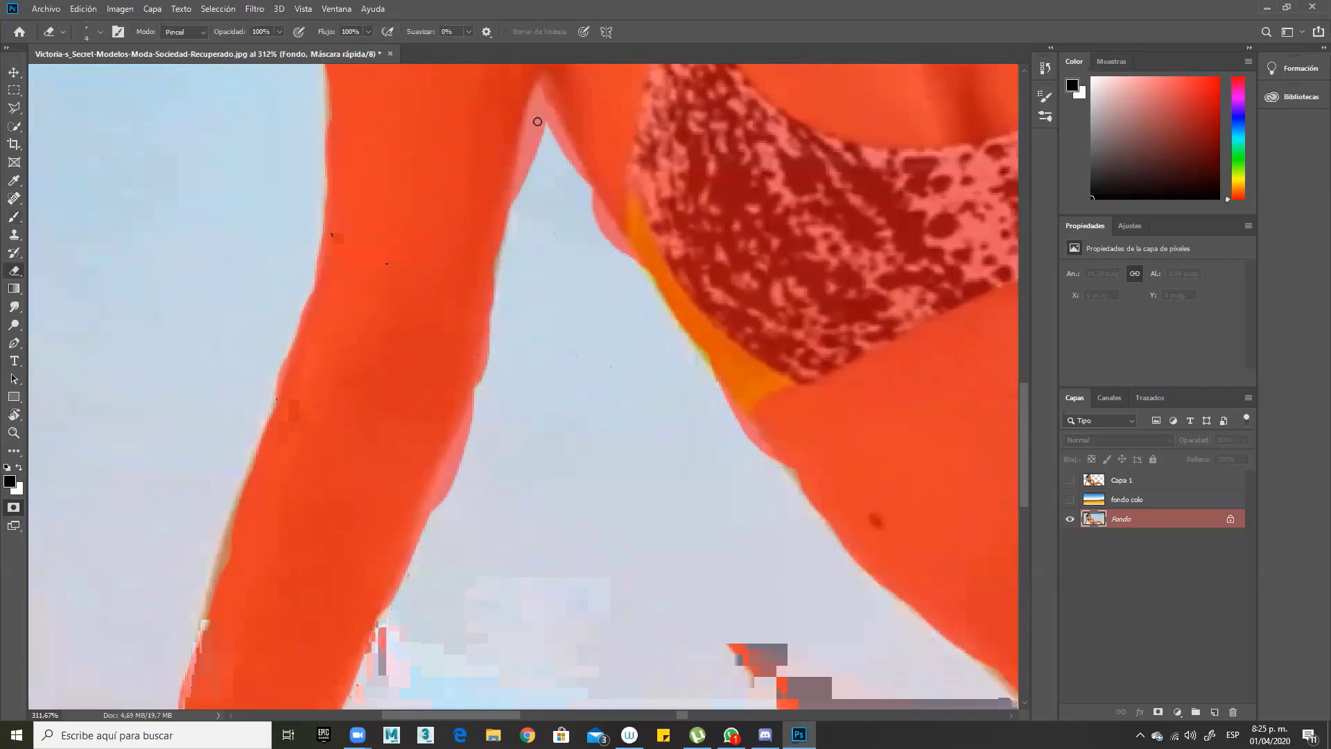
drag(530, 160, 532, 173)
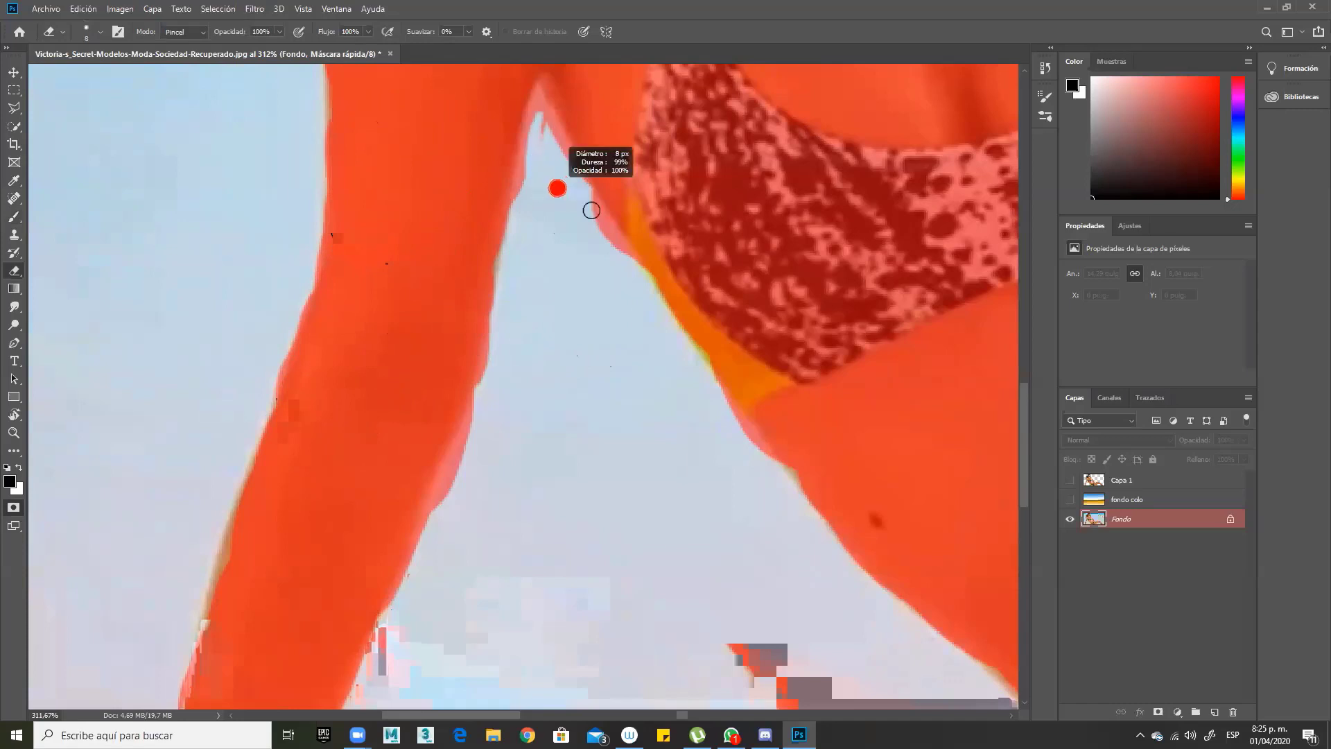
drag(611, 237, 594, 203)
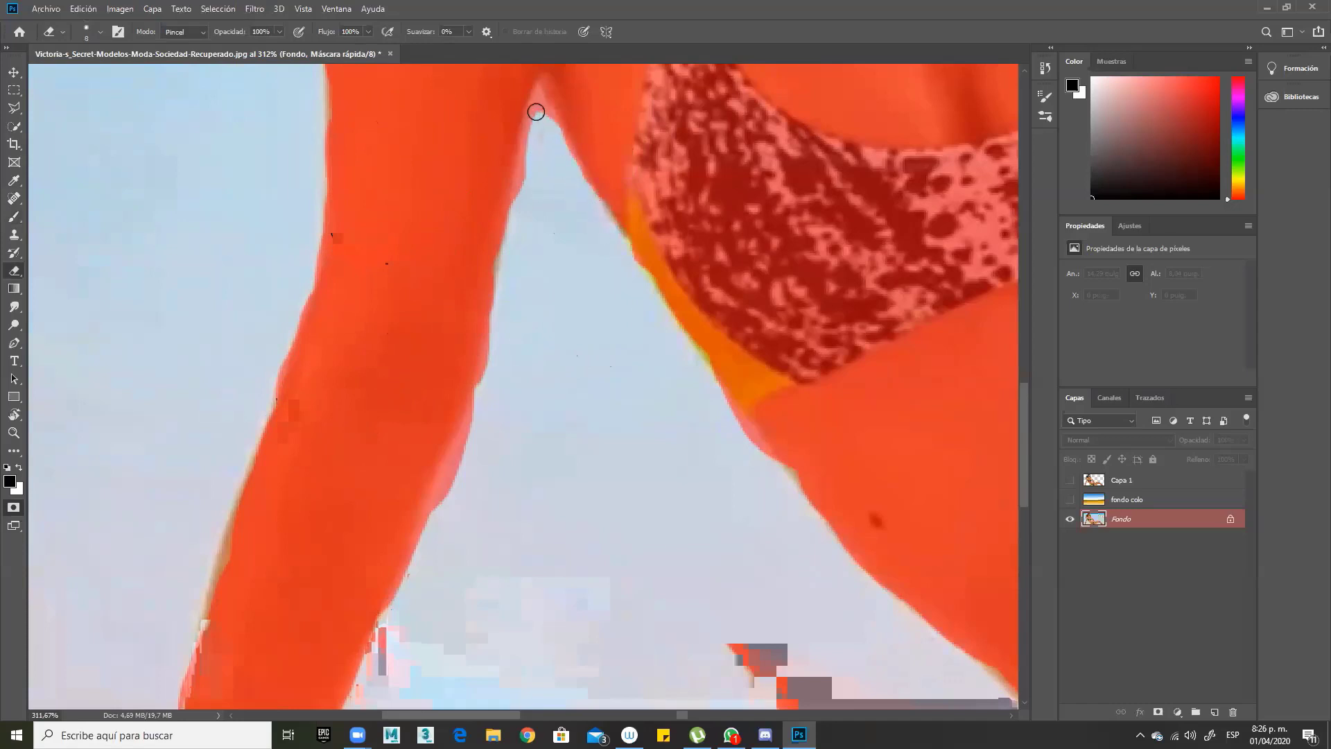
drag(536, 112, 534, 97)
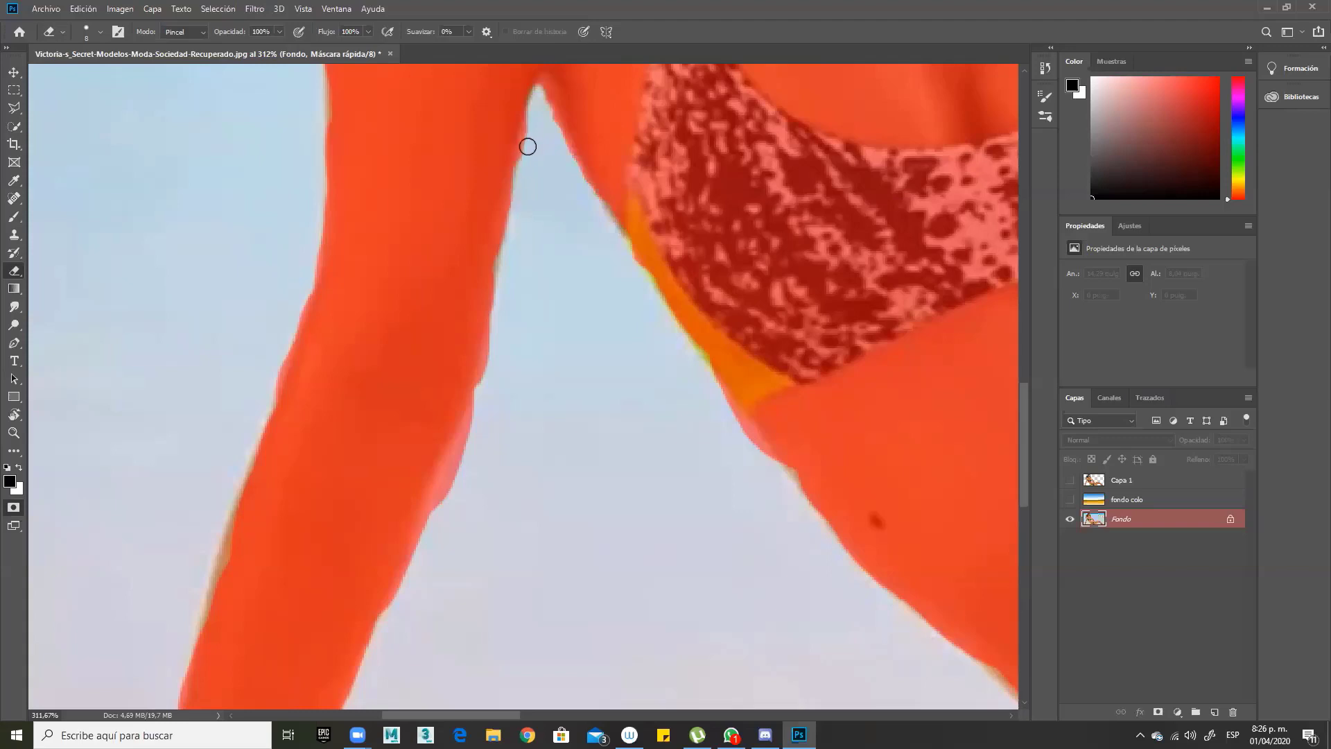
Step: Erase the mask overspill along the leg and bikini edges, then fit the photo on screen
drag(513, 508, 535, 457)
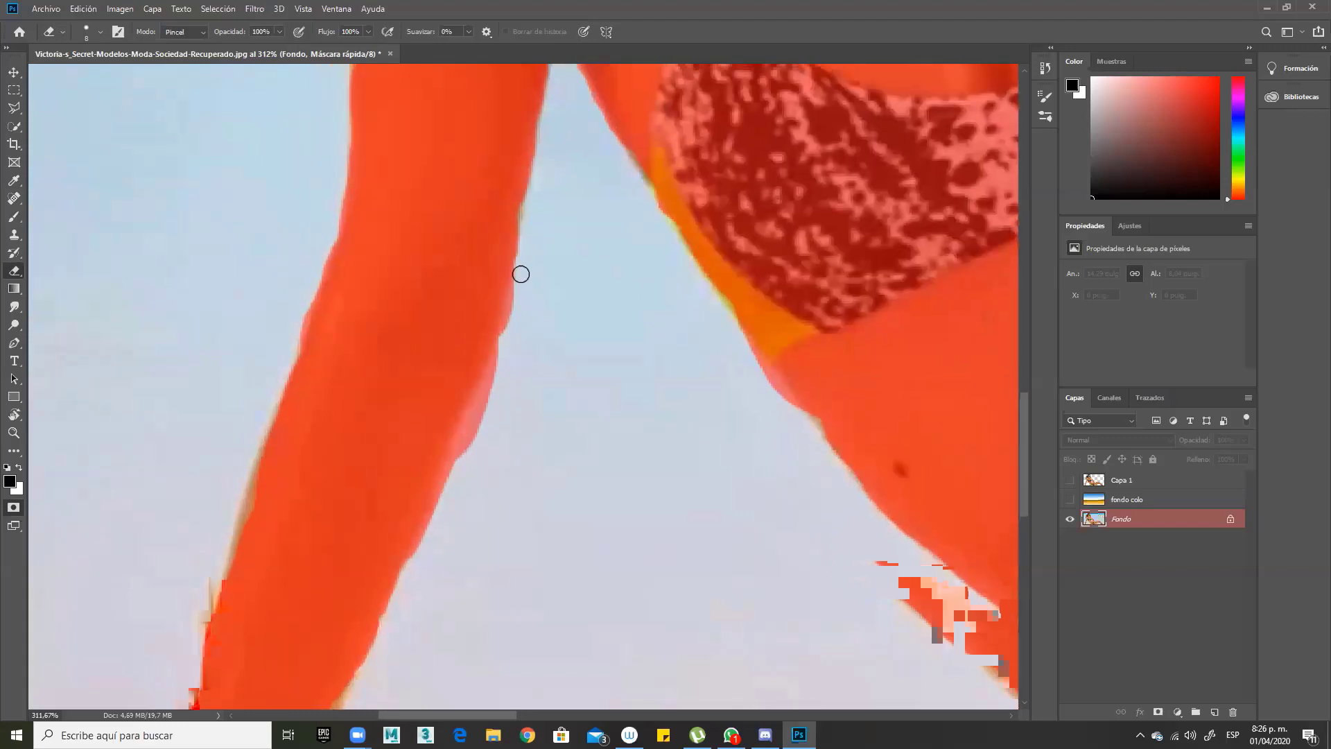
drag(504, 335, 409, 570)
drag(734, 325, 805, 431)
key(ctrl+0)
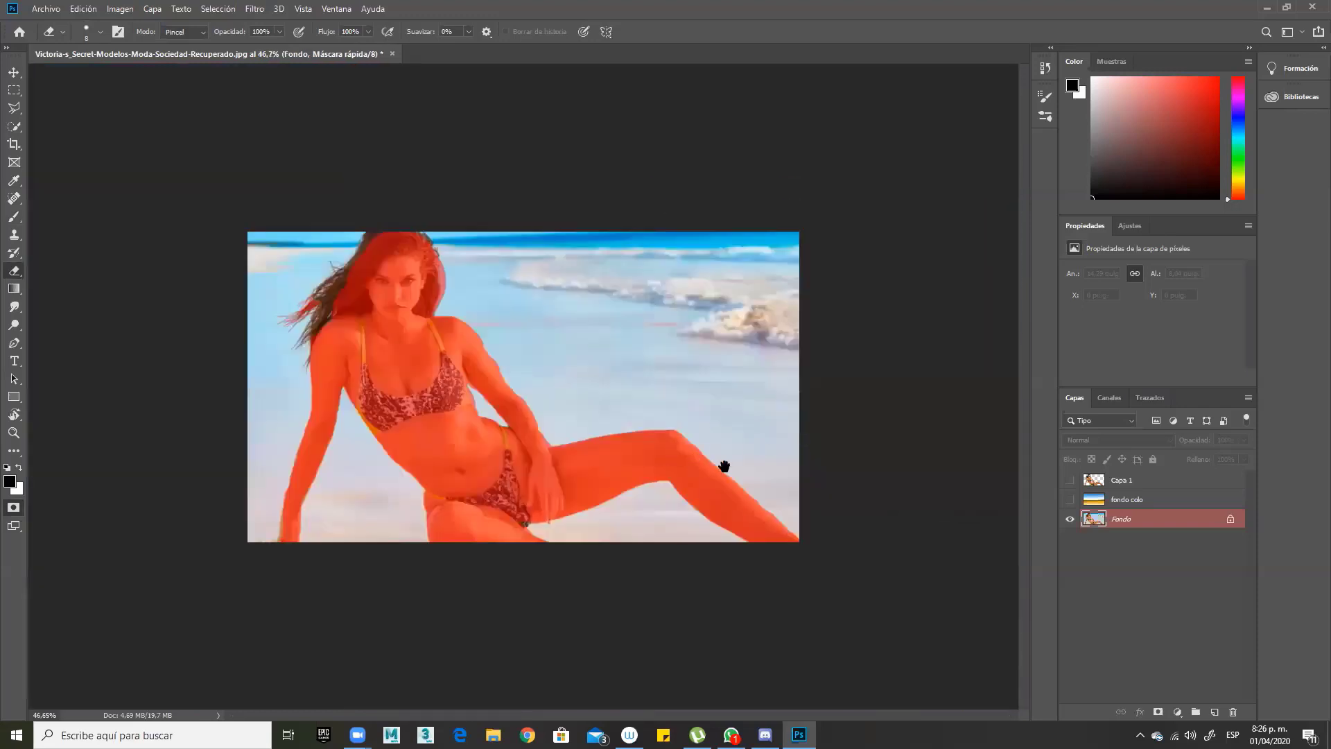
Step: Paint quick-mask red over the left side and top edge of the hair
key(b)
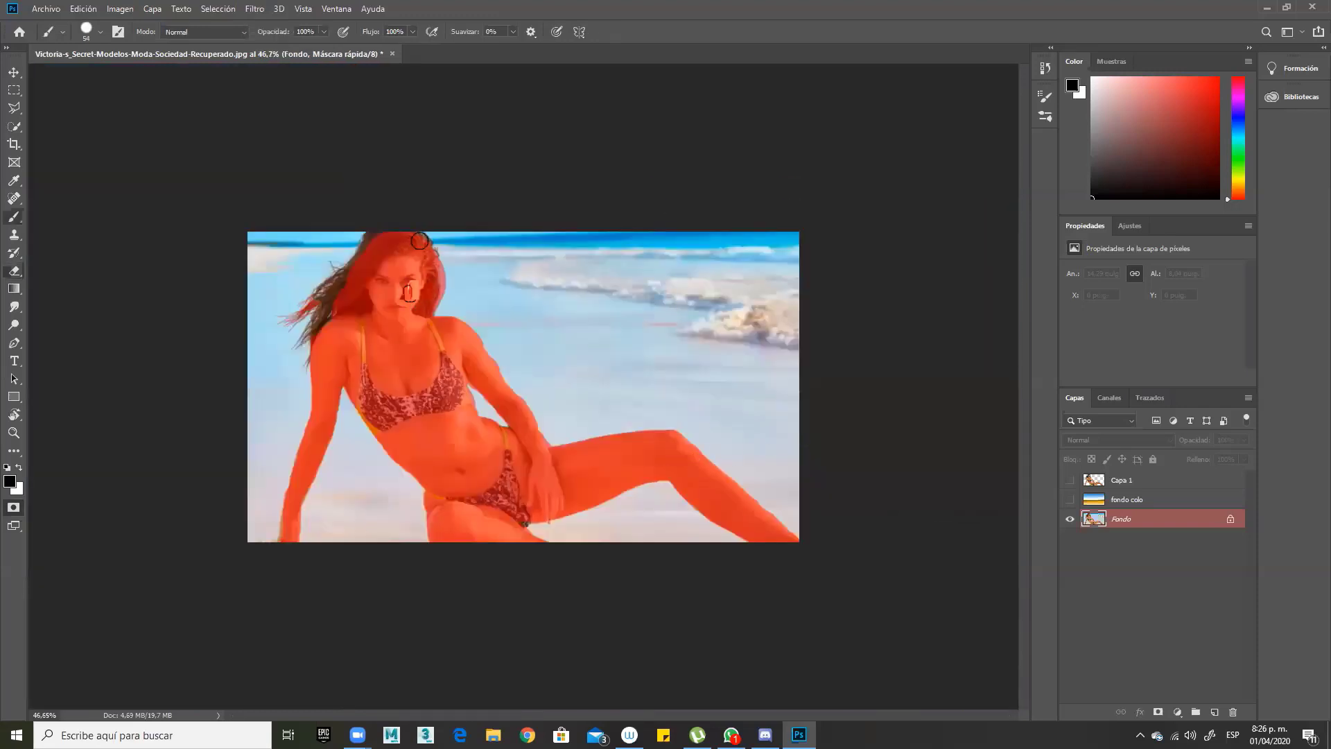
scroll(466, 235, up, 5)
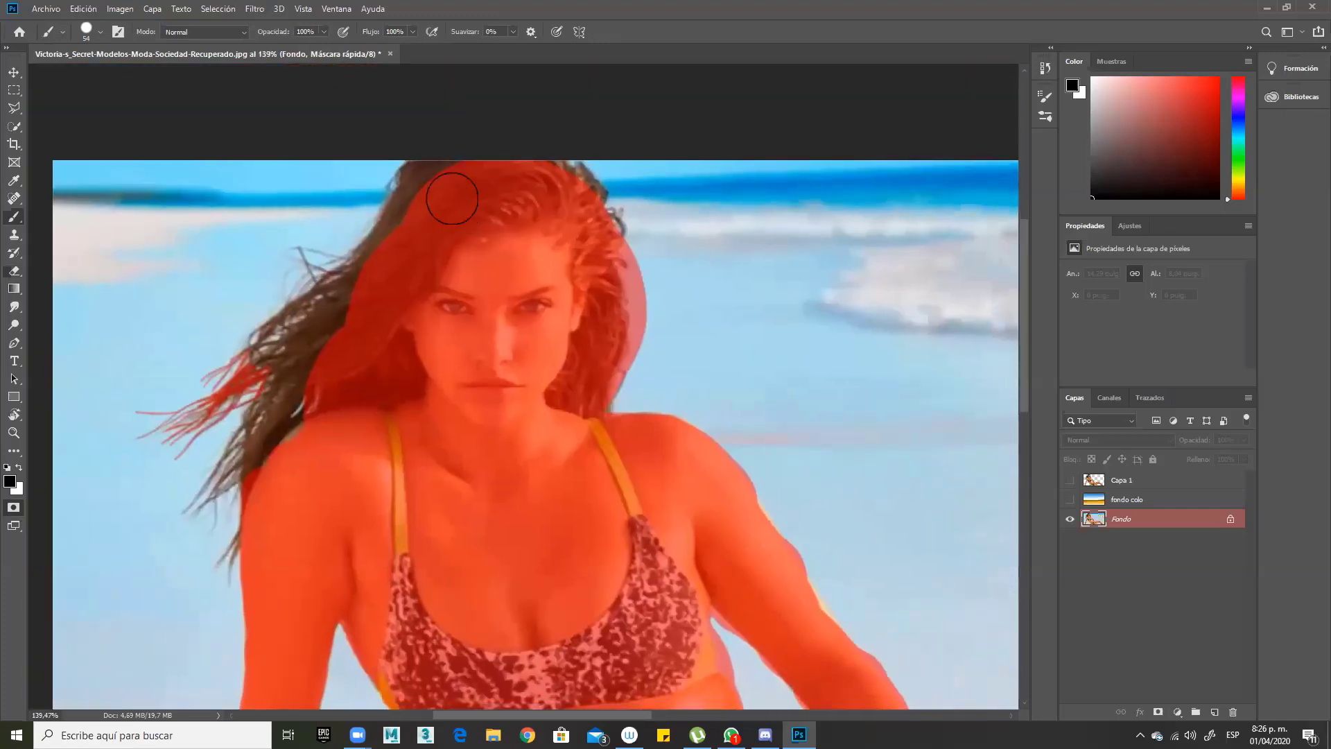
mouse_move(452, 199)
mouse_down()
mouse_move(368, 293)
mouse_move(288, 377)
mouse_move(335, 375)
mouse_move(310, 440)
mouse_move(280, 449)
mouse_move(389, 409)
mouse_up()
mouse_move(535, 272)
mouse_down()
mouse_move(572, 201)
mouse_move(547, 189)
mouse_move(422, 190)
mouse_move(576, 198)
mouse_up()
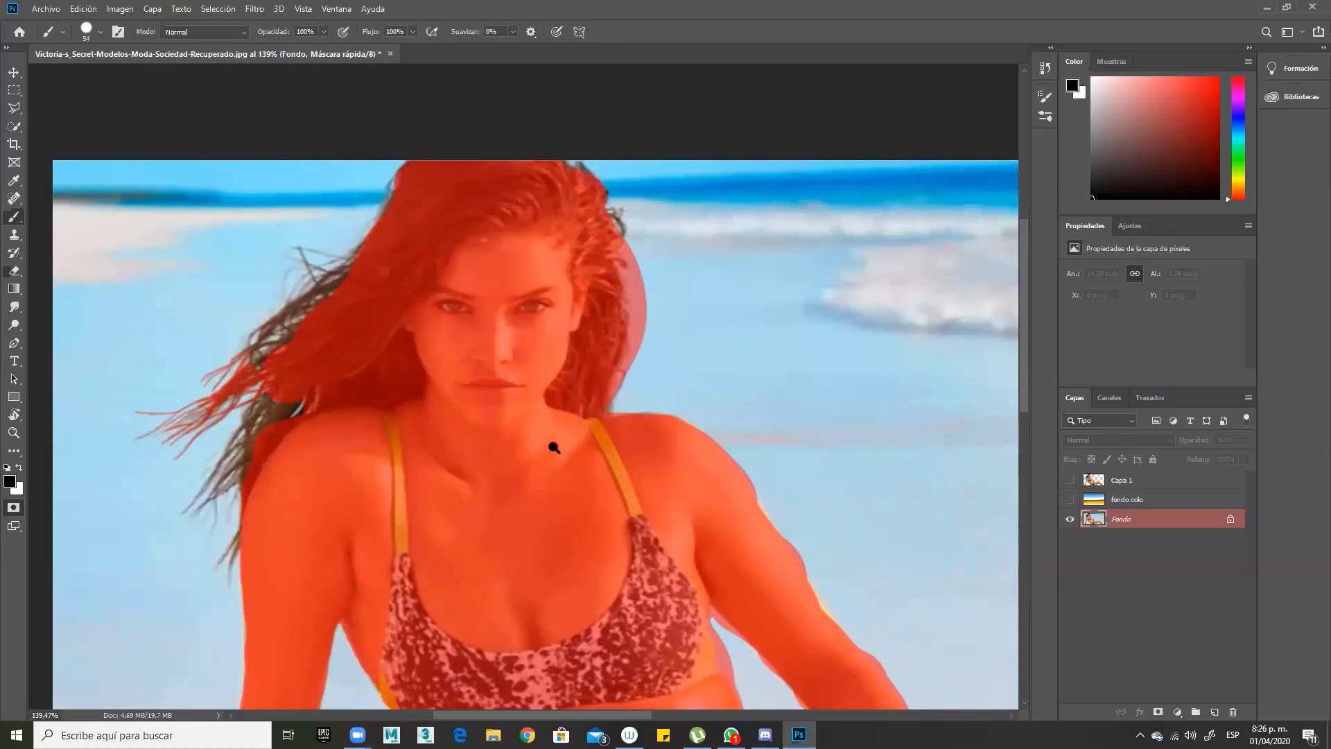
Step: Erase the mask overspill at the tip of the sky strip between arm and bikini
key(e)
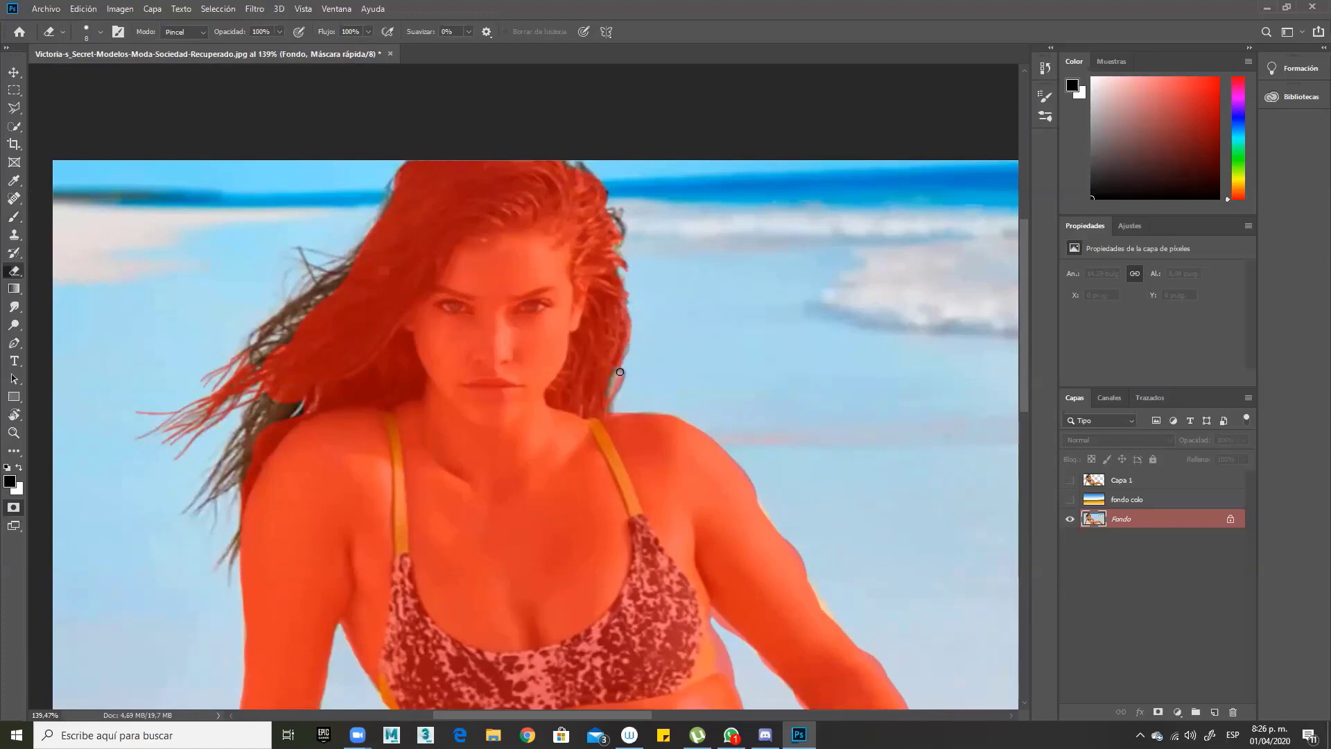
drag(625, 470, 582, 226)
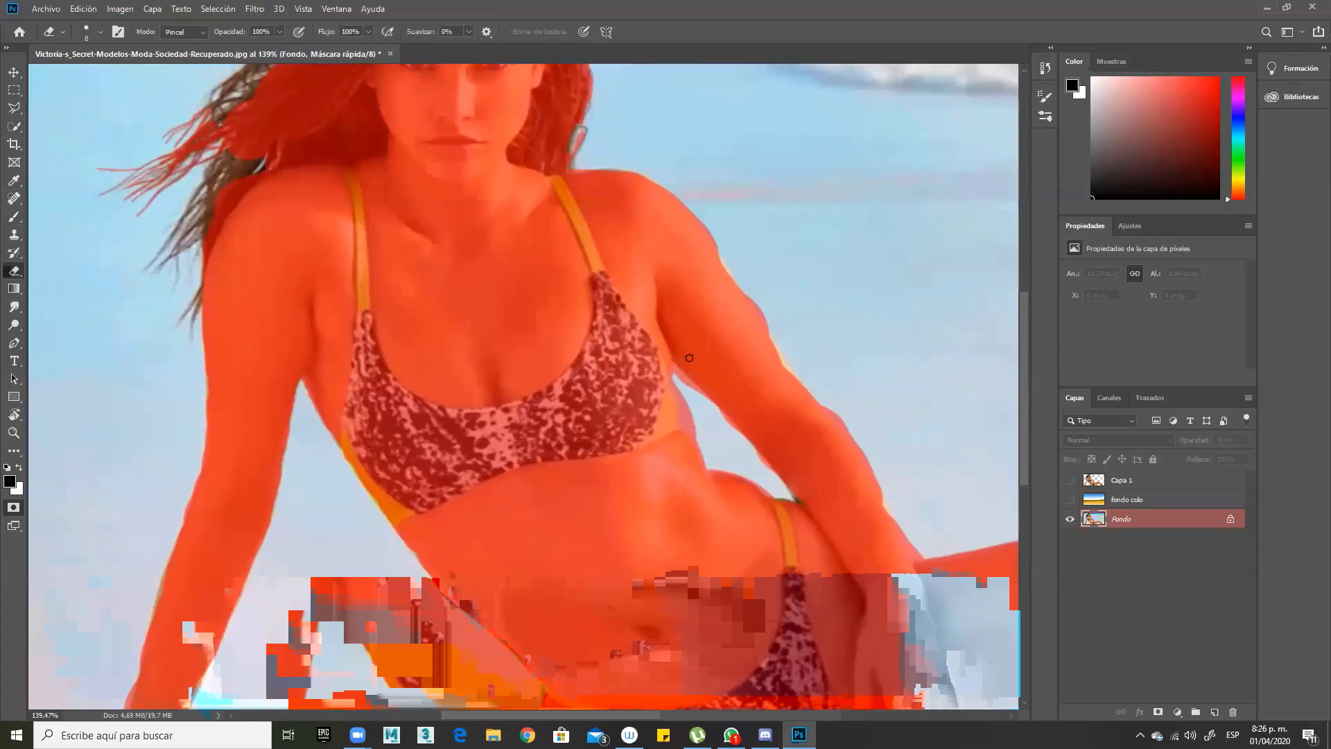
key(b)
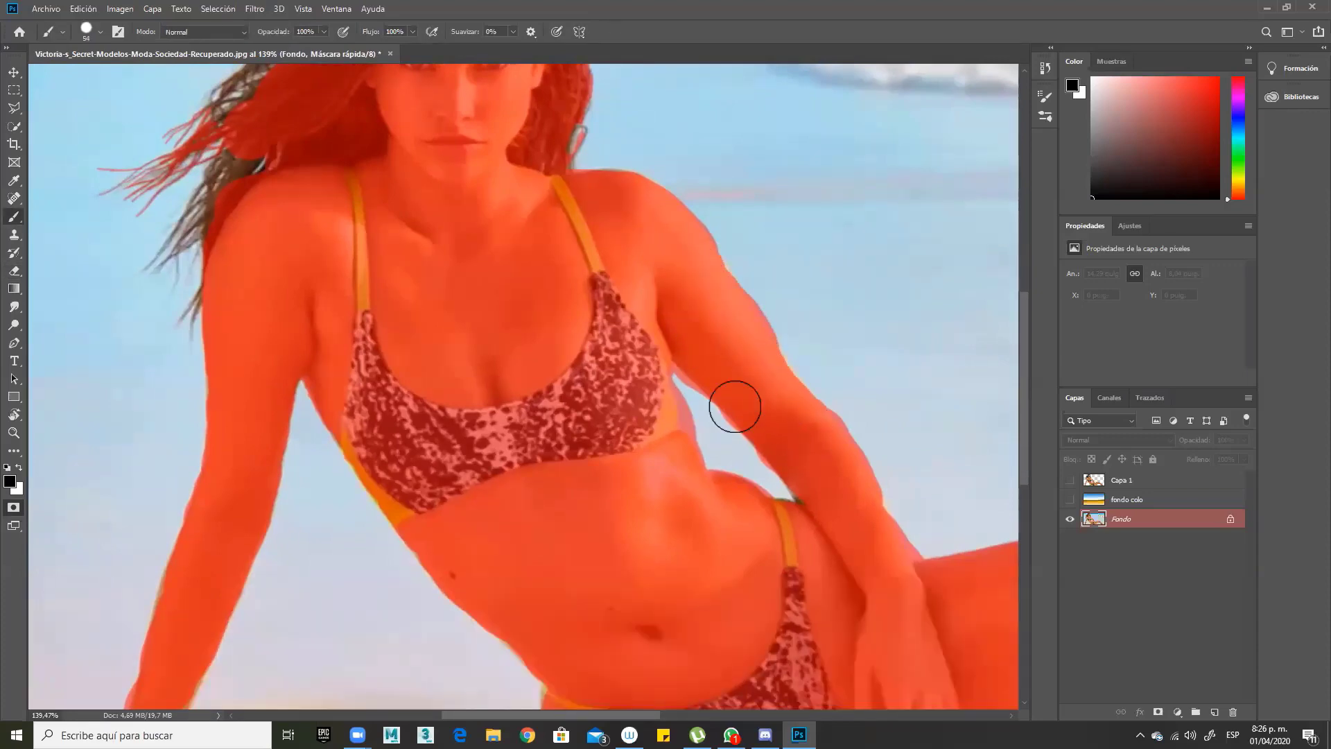
key(e)
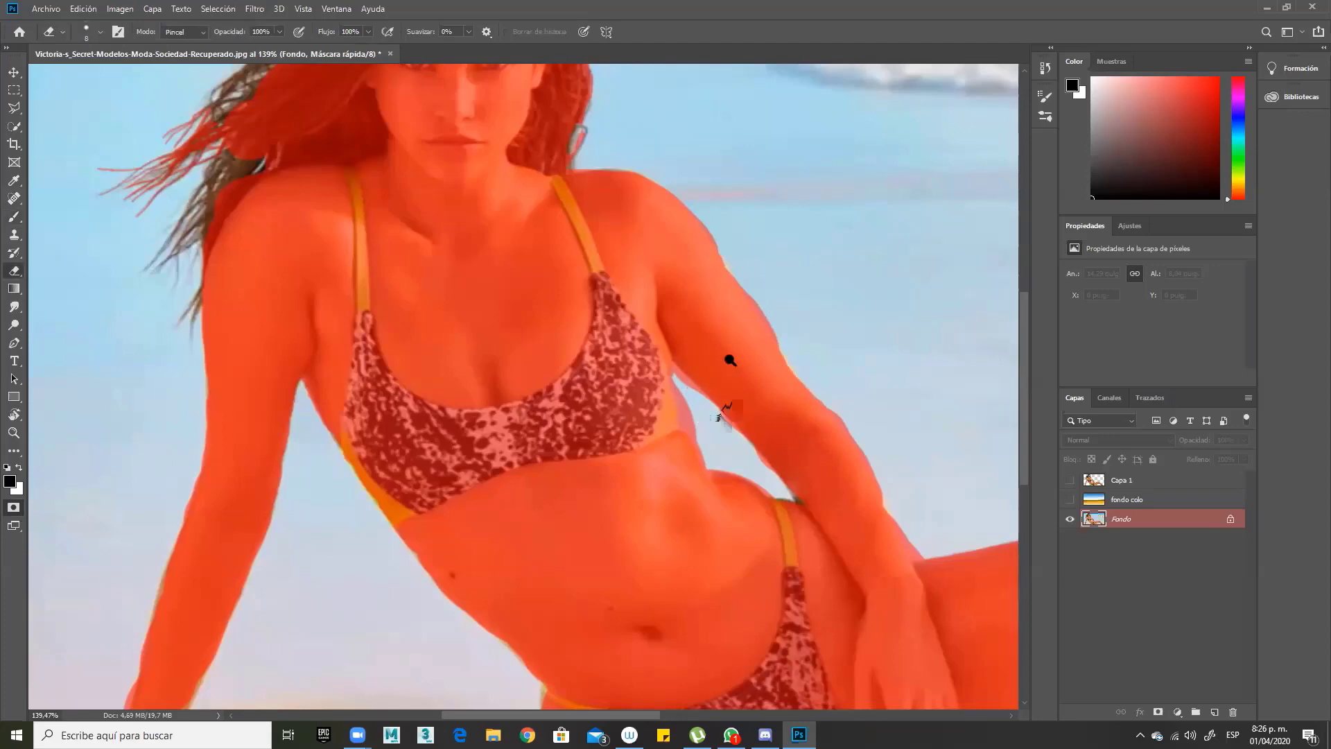
drag(730, 360, 769, 344)
mouse_move(591, 377)
mouse_down()
mouse_move(647, 427)
mouse_move(598, 355)
mouse_move(579, 351)
mouse_move(574, 414)
mouse_move(630, 541)
mouse_move(653, 638)
mouse_up()
Step: Erase the red from inside the sky strip and along its left, right and lower edges
drag(636, 520, 583, 339)
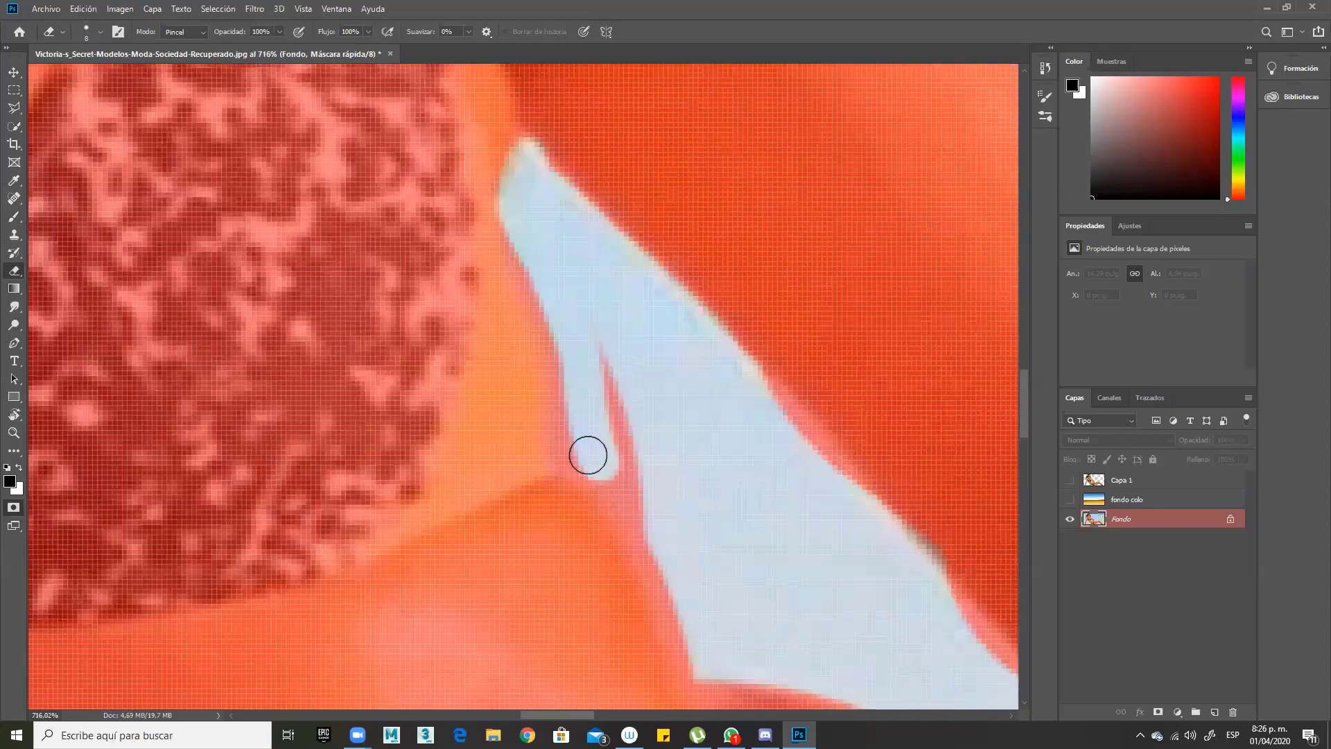
mouse_move(586, 455)
mouse_down()
mouse_move(568, 368)
mouse_move(621, 422)
mouse_move(633, 520)
mouse_move(677, 615)
mouse_move(701, 621)
mouse_move(679, 652)
mouse_up()
drag(667, 565, 542, 538)
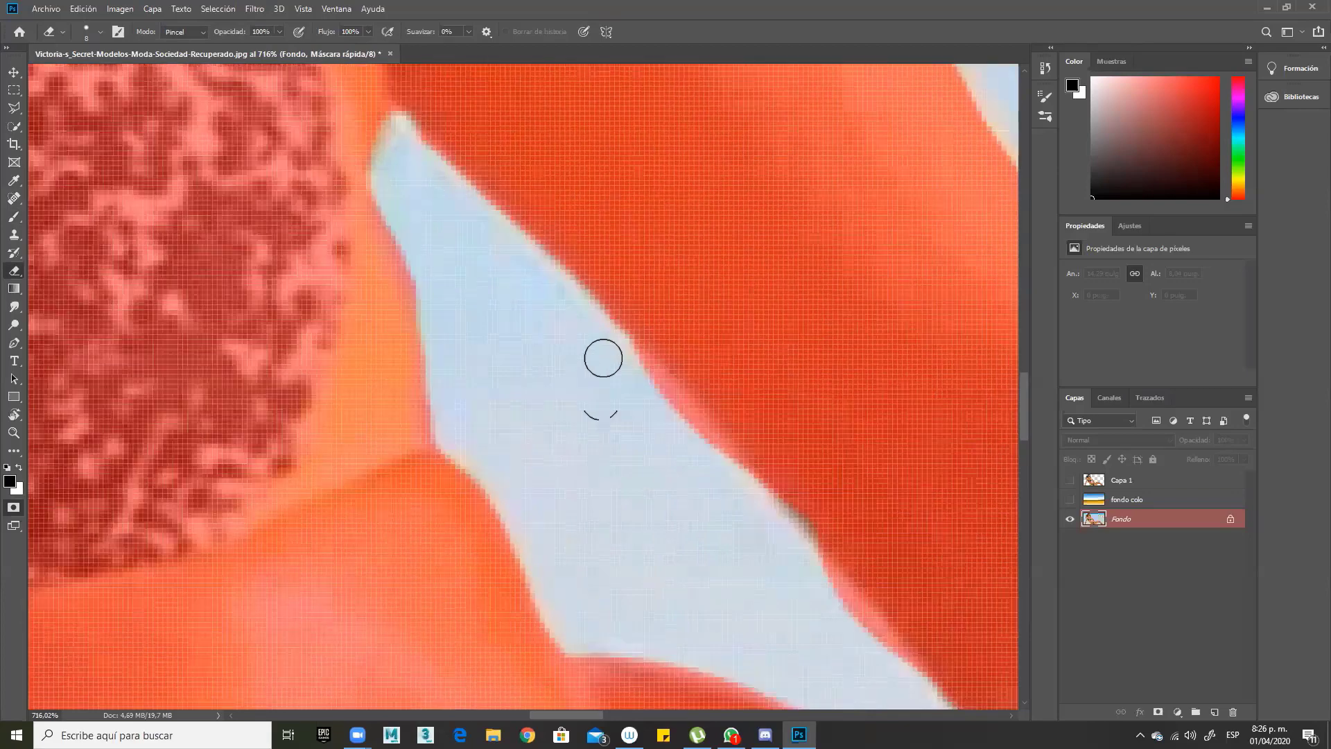
mouse_move(603, 356)
mouse_down()
mouse_move(739, 476)
mouse_move(763, 542)
mouse_move(579, 429)
mouse_move(506, 359)
mouse_up()
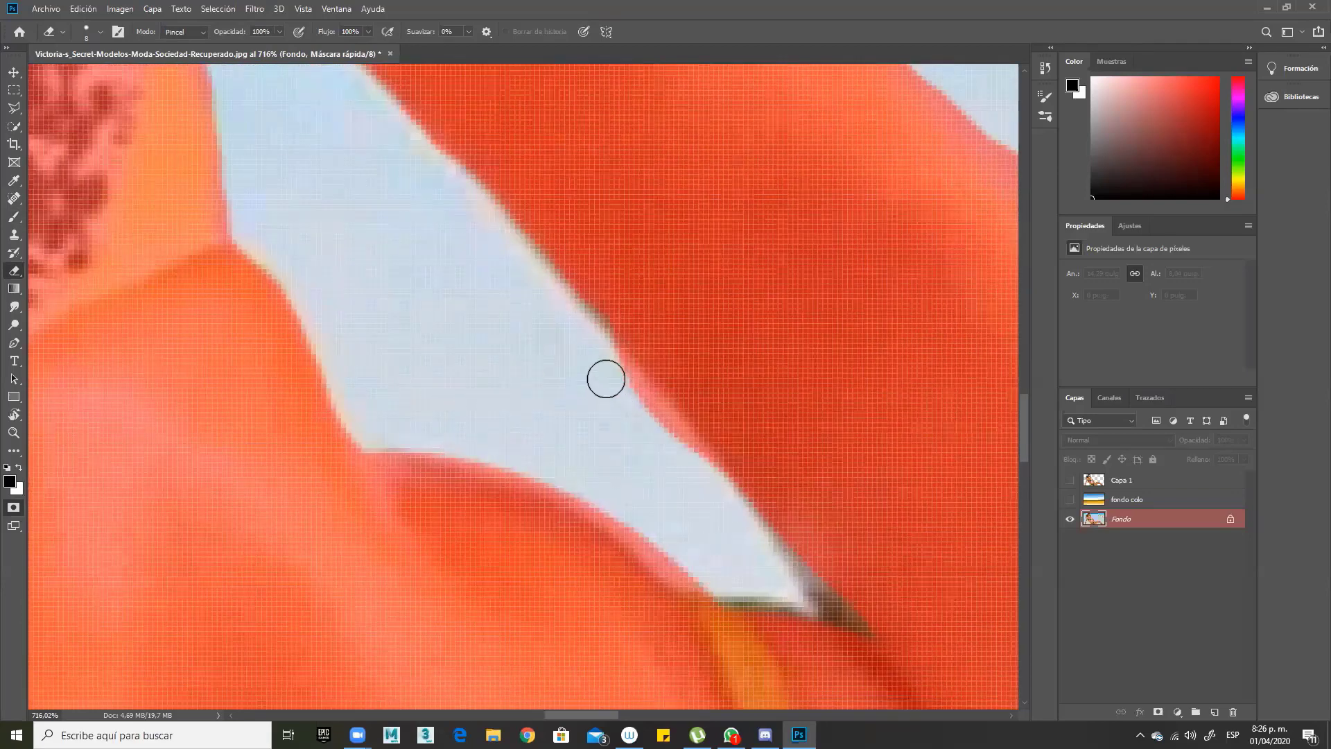
mouse_move(714, 497)
mouse_down()
mouse_move(702, 578)
mouse_move(549, 489)
mouse_move(387, 436)
mouse_up()
drag(567, 495, 453, 394)
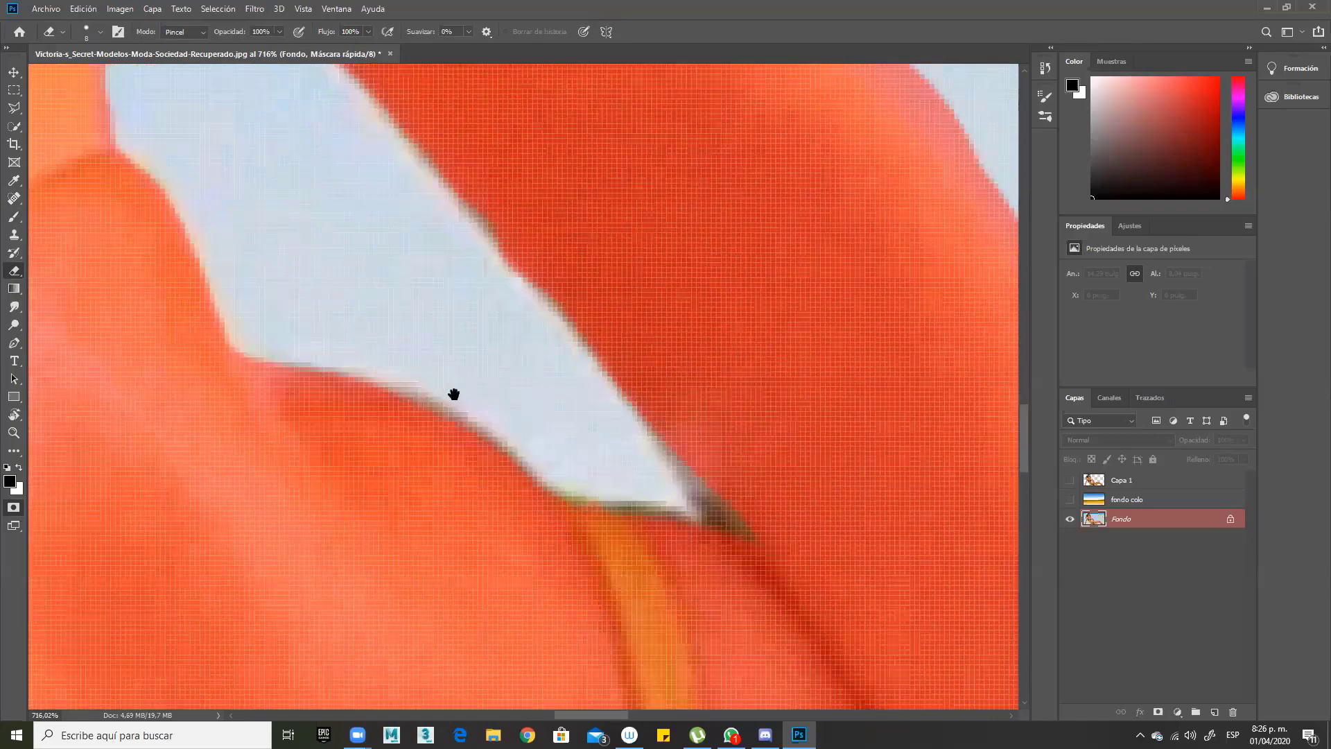
Step: Paint mask over the dark streak just beyond the strip's tip
key(b)
click(803, 436)
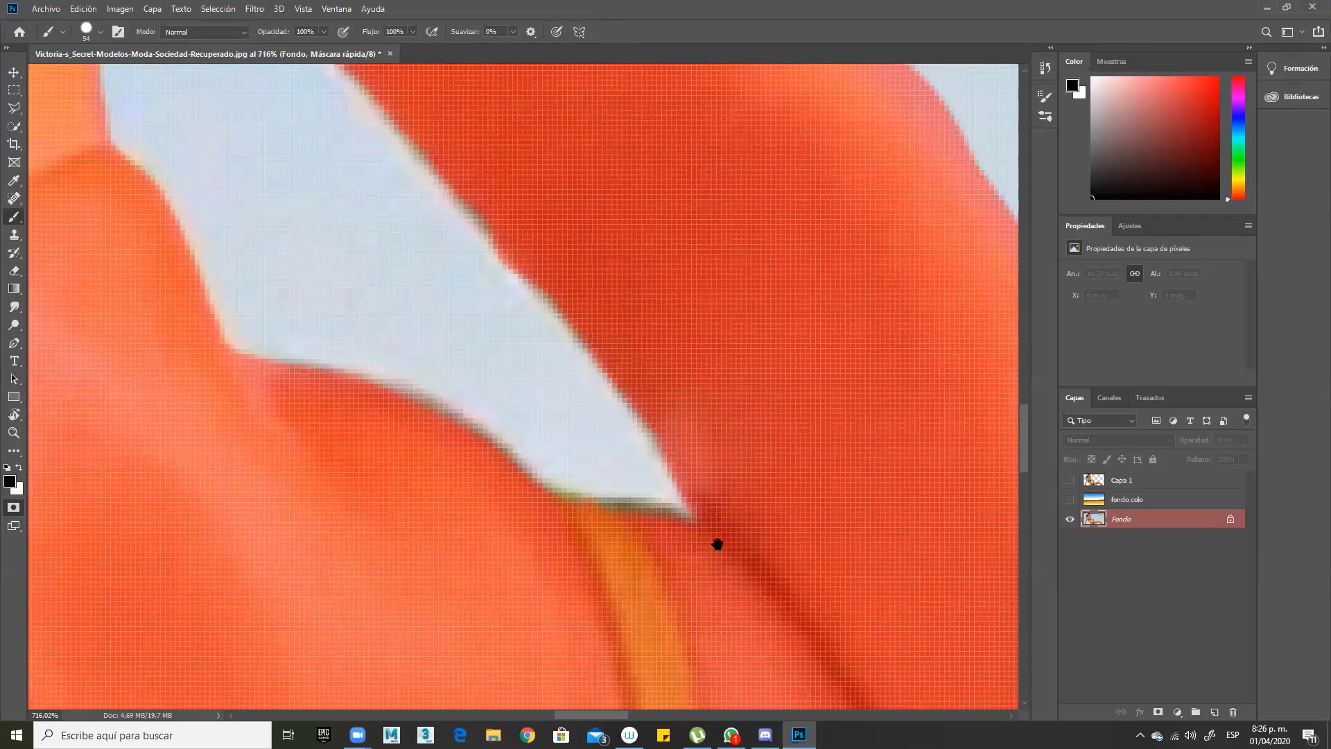
drag(718, 544, 762, 414)
drag(634, 491, 624, 491)
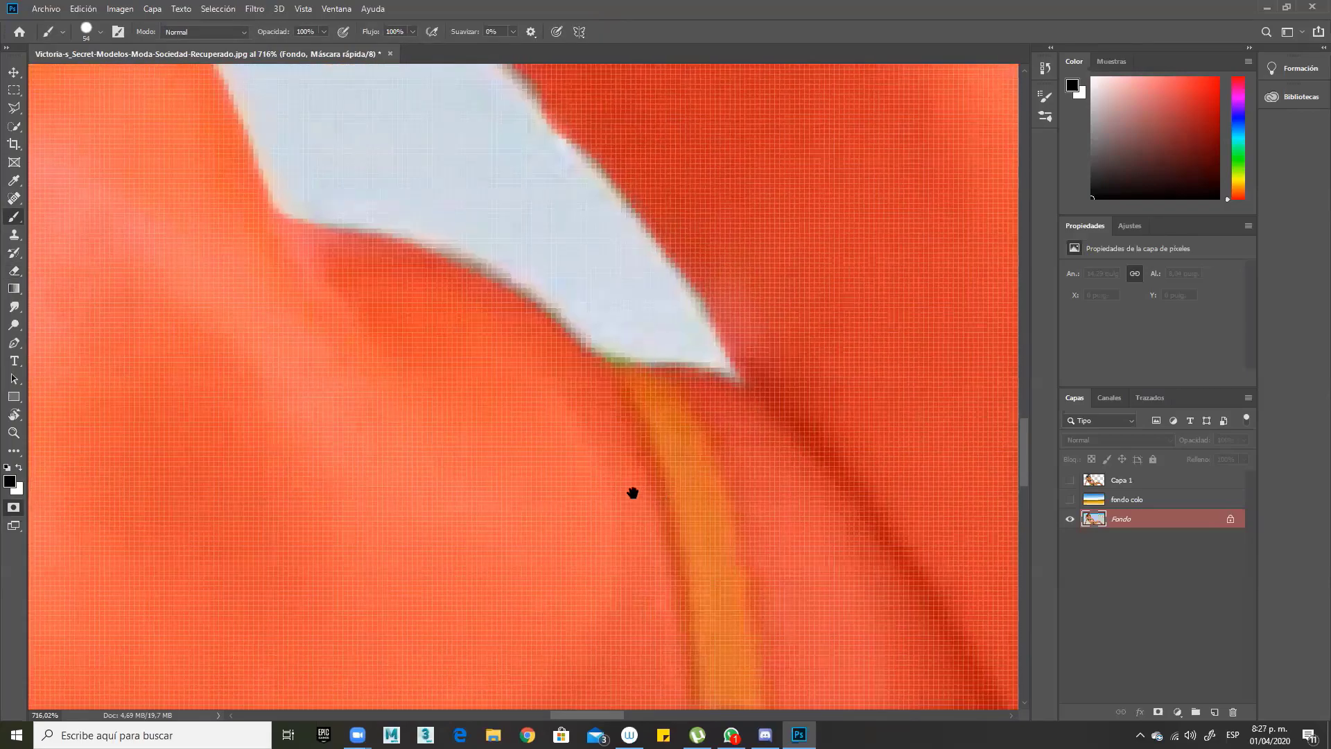
scroll(624, 499, down, 10)
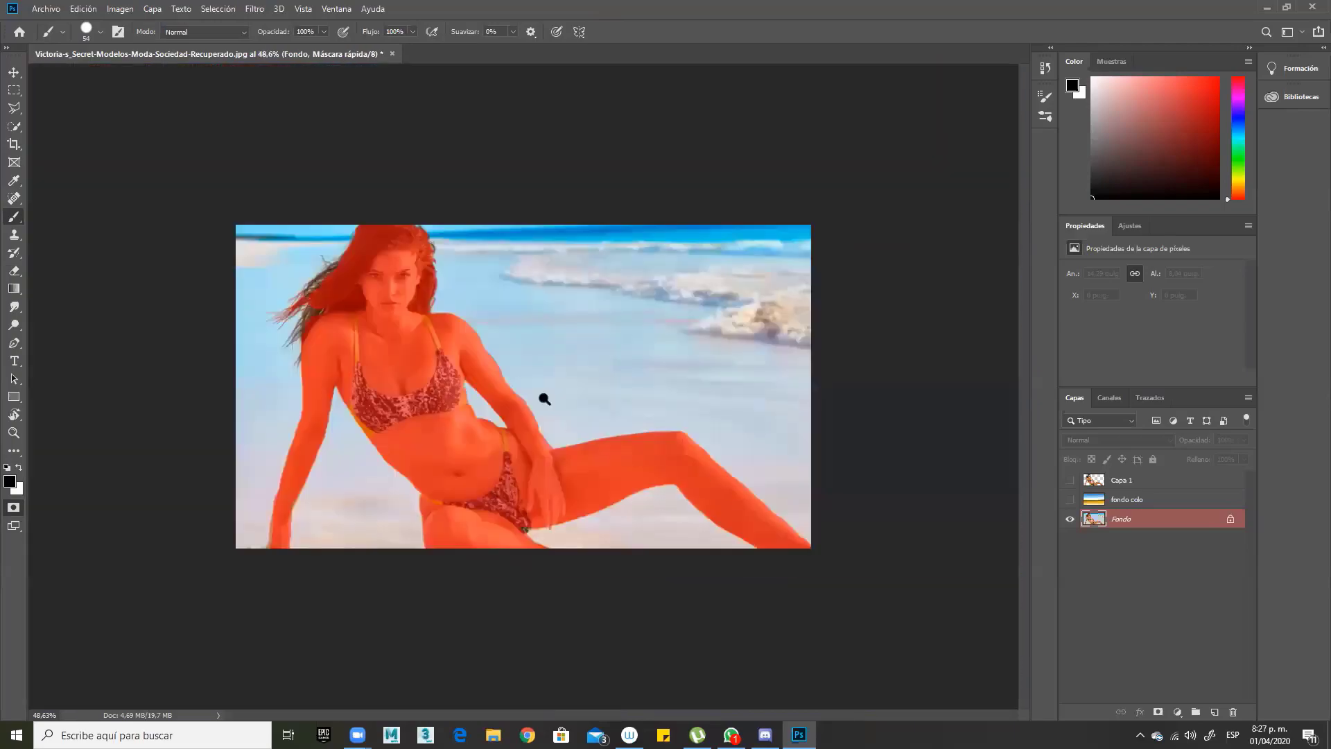
Step: Erase mask overspill along the arm's outer edge
scroll(545, 398, up, 5)
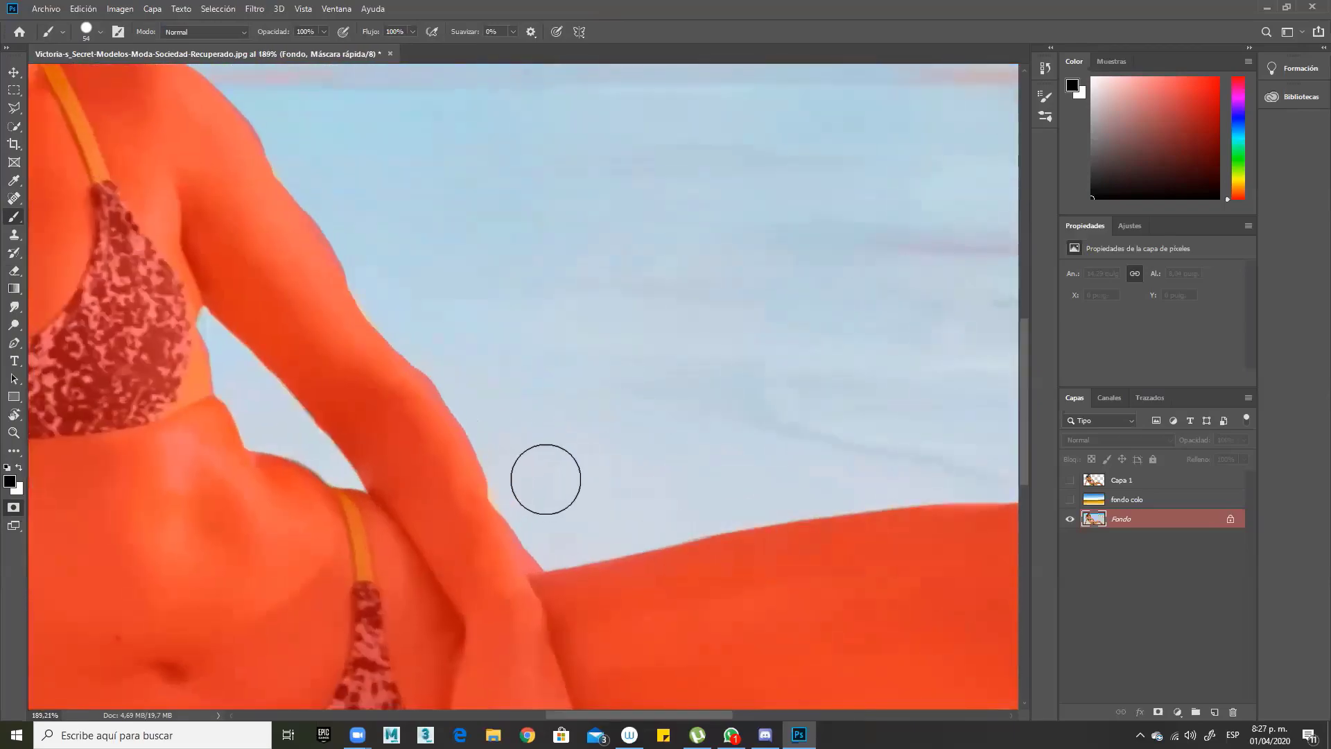
key(e)
scroll(613, 421, up, 3)
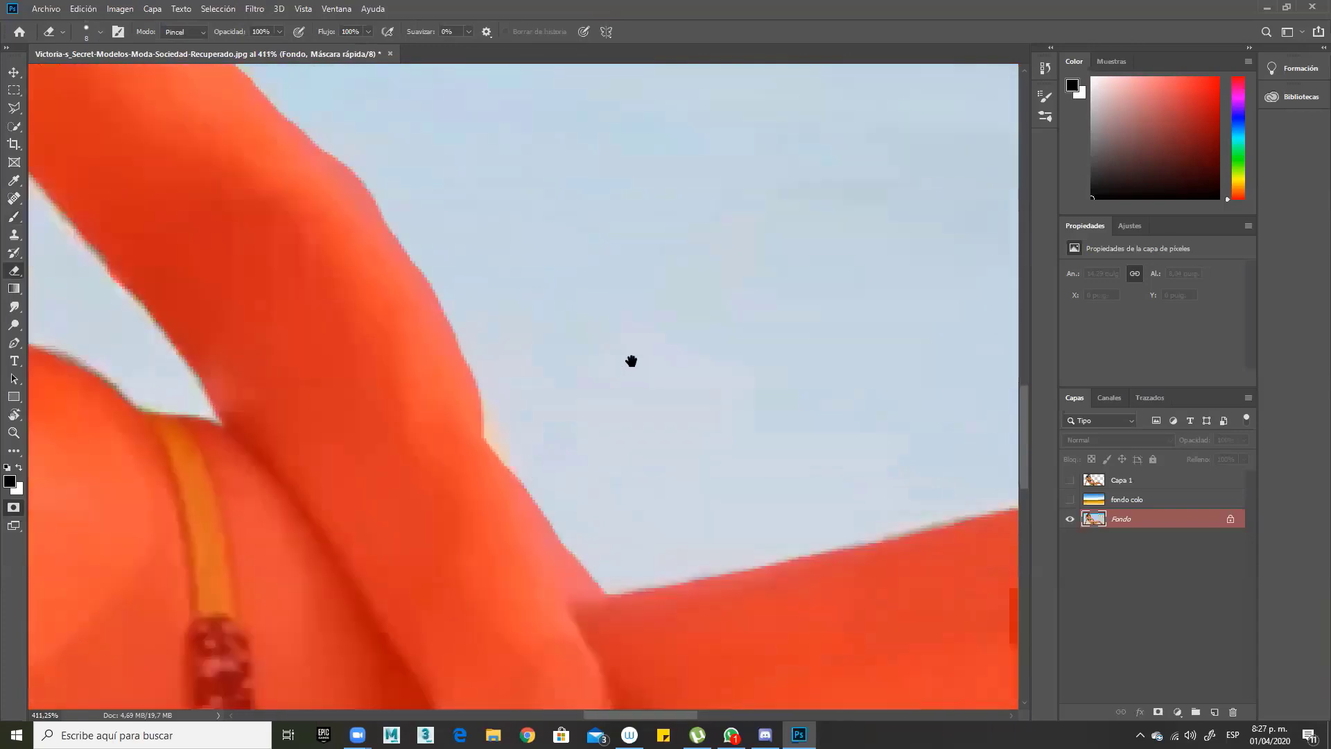
drag(514, 458, 561, 525)
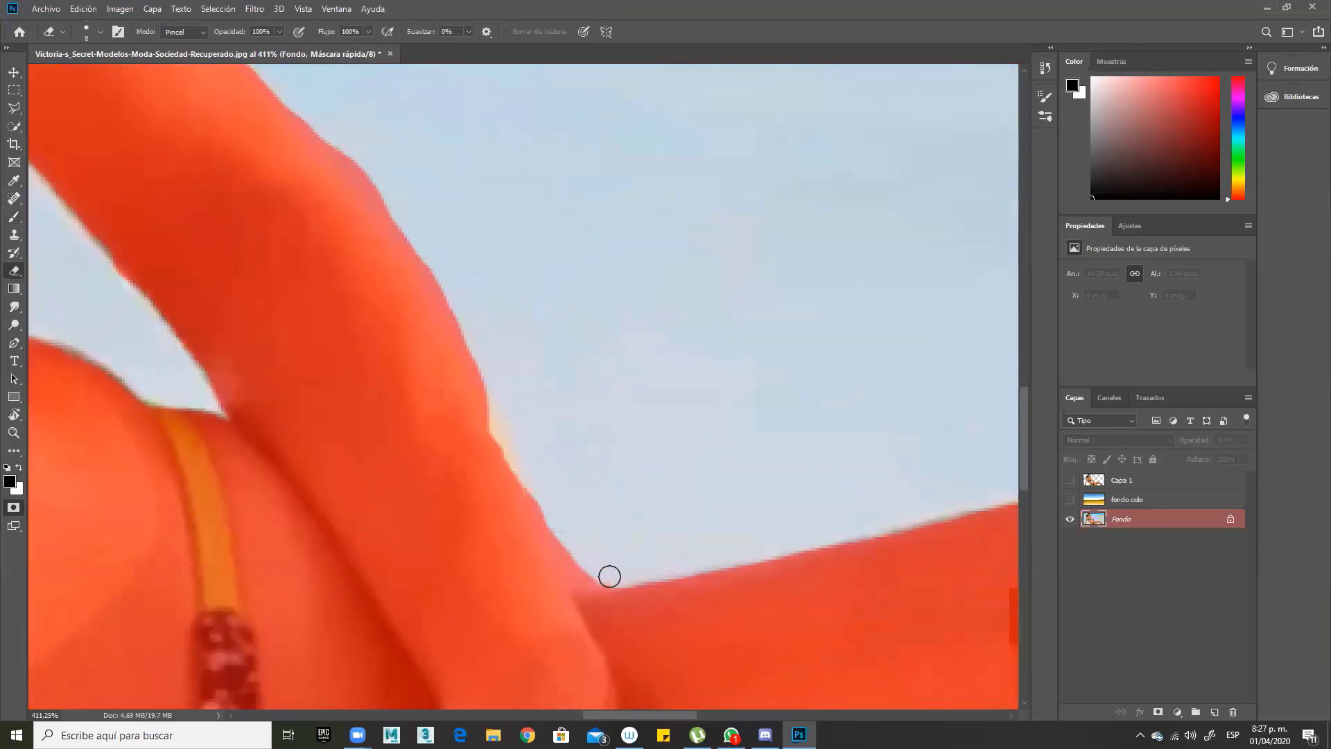
mouse_move(587, 580)
mouse_down()
mouse_move(490, 409)
mouse_move(595, 373)
mouse_move(447, 409)
mouse_up()
key(b)
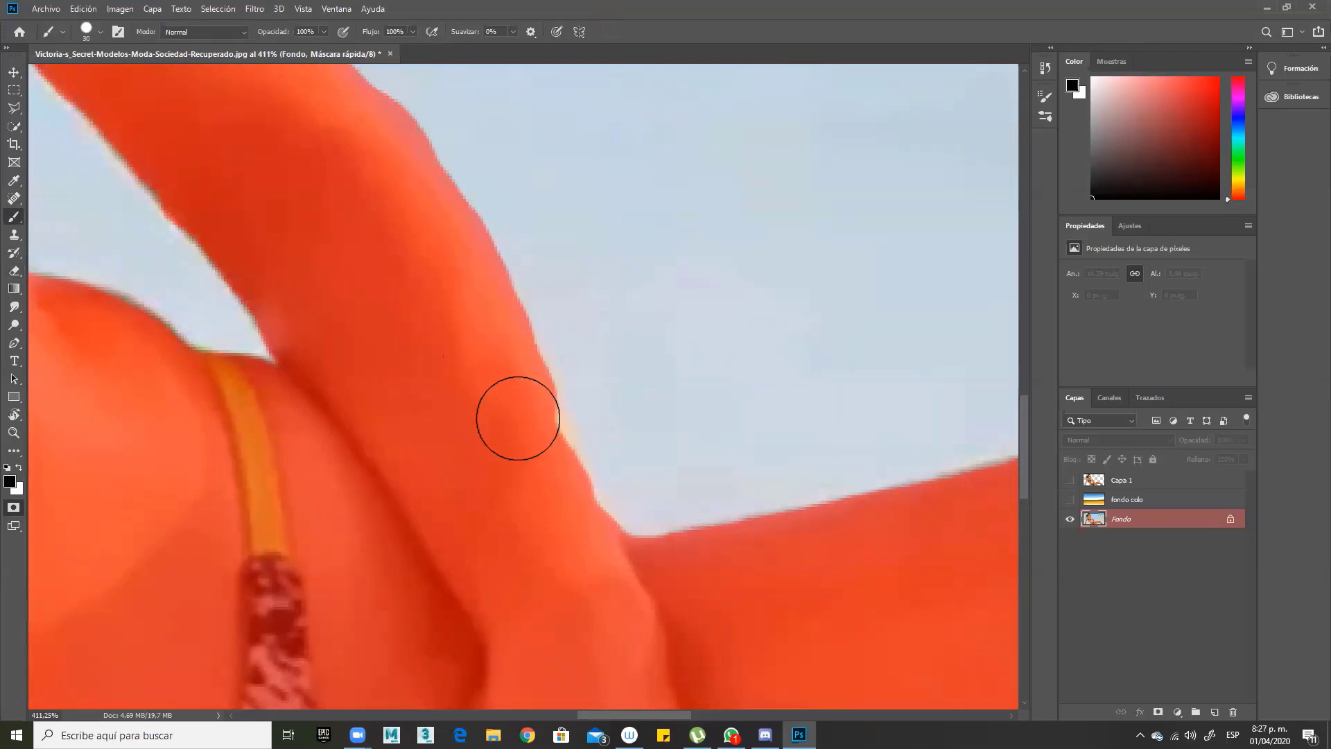
Step: Exit Quick Mask so the painted figure becomes a marching-ants selection
drag(484, 319, 597, 564)
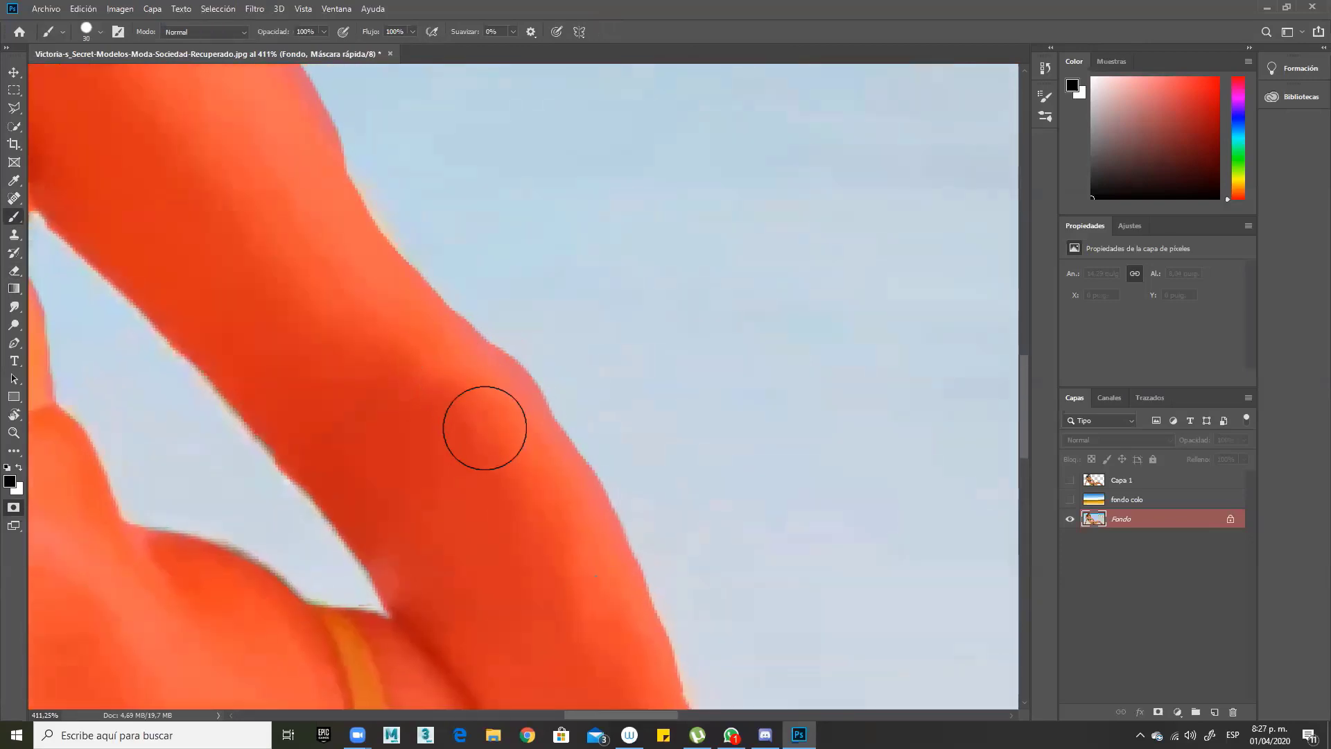
scroll(719, 352, down, 5)
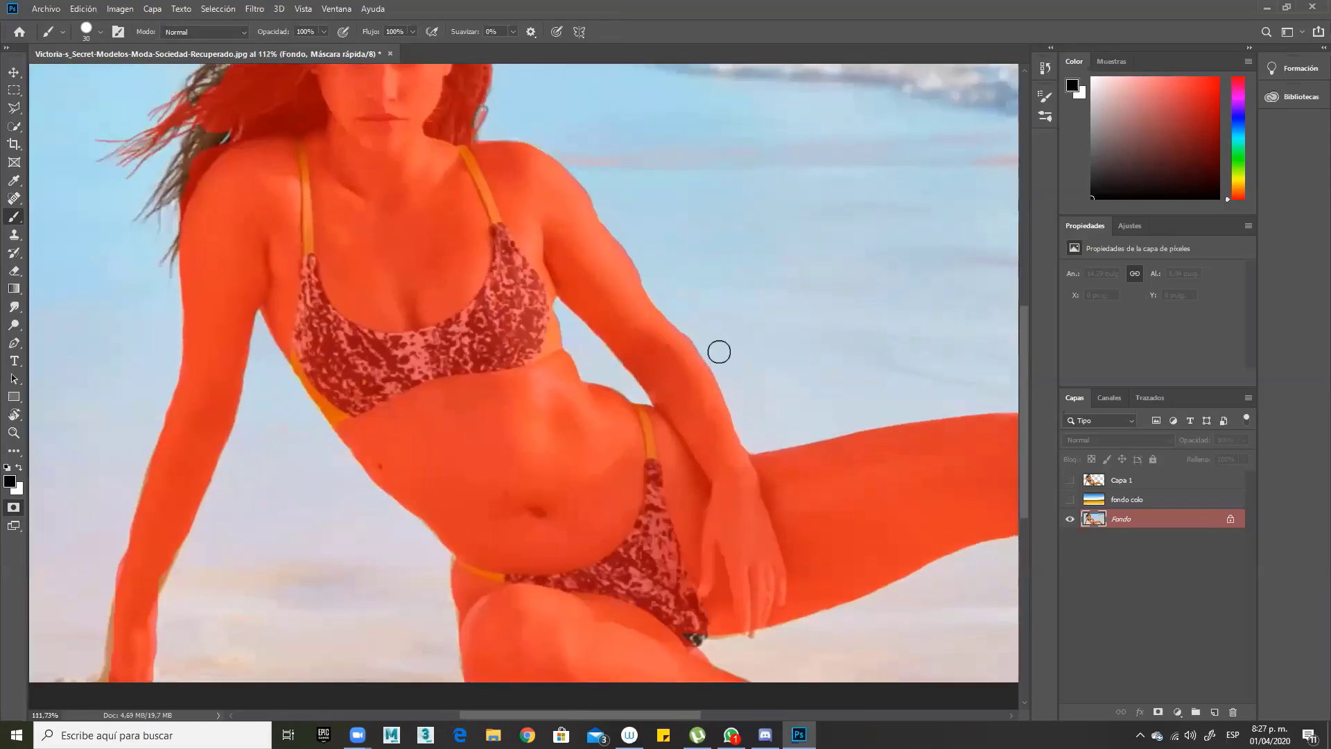
key(q)
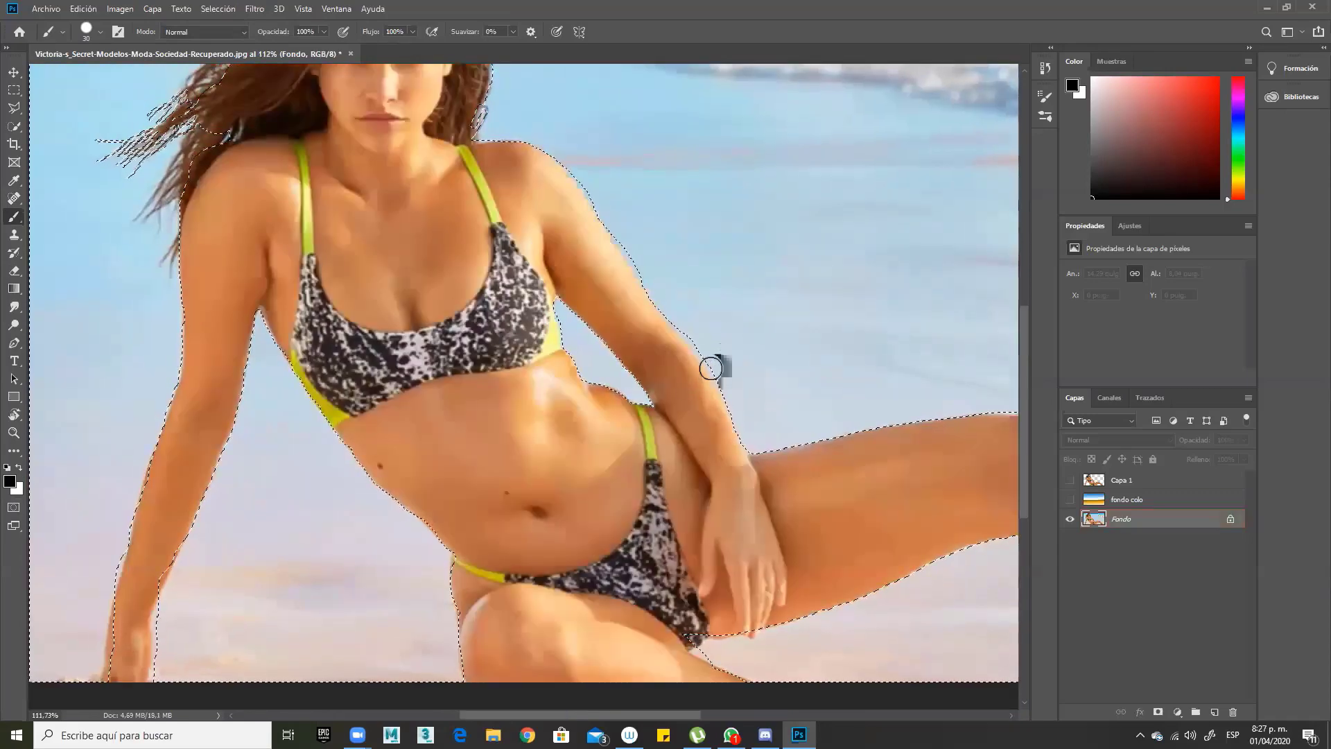
scroll(717, 358, up, 4)
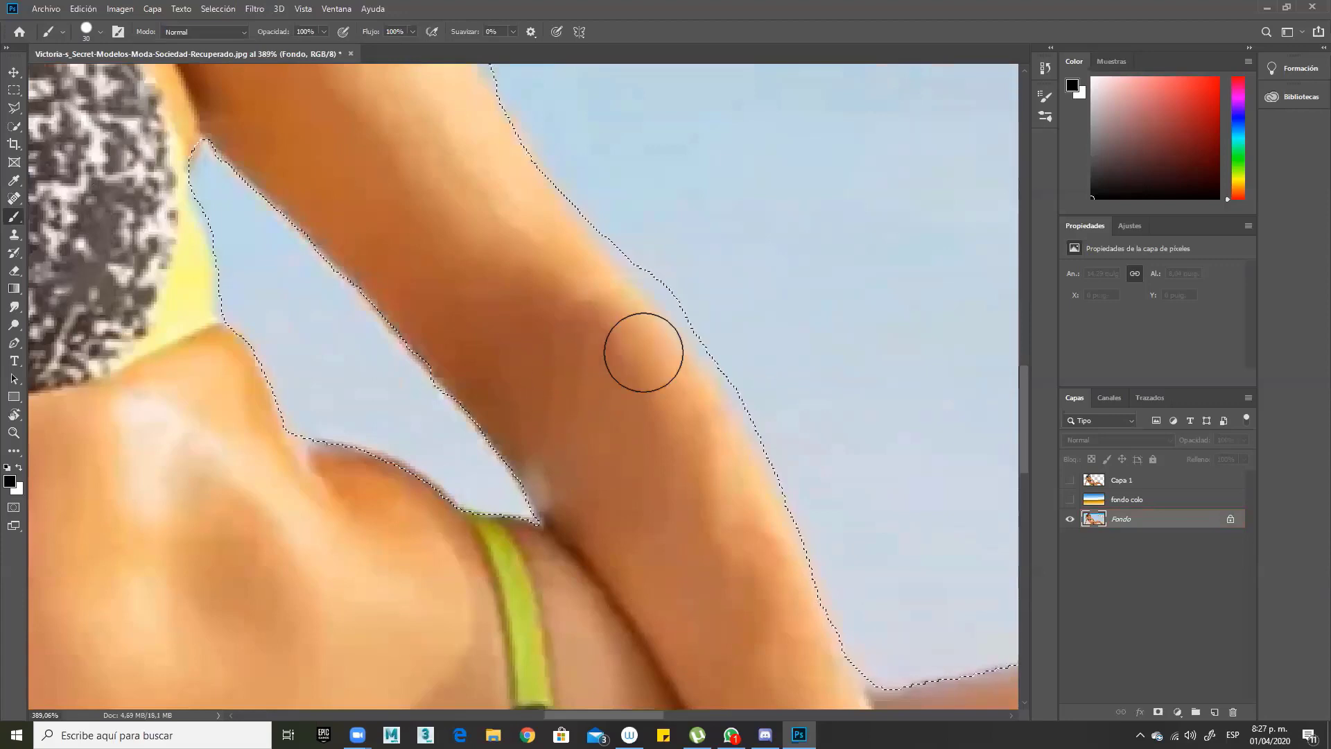
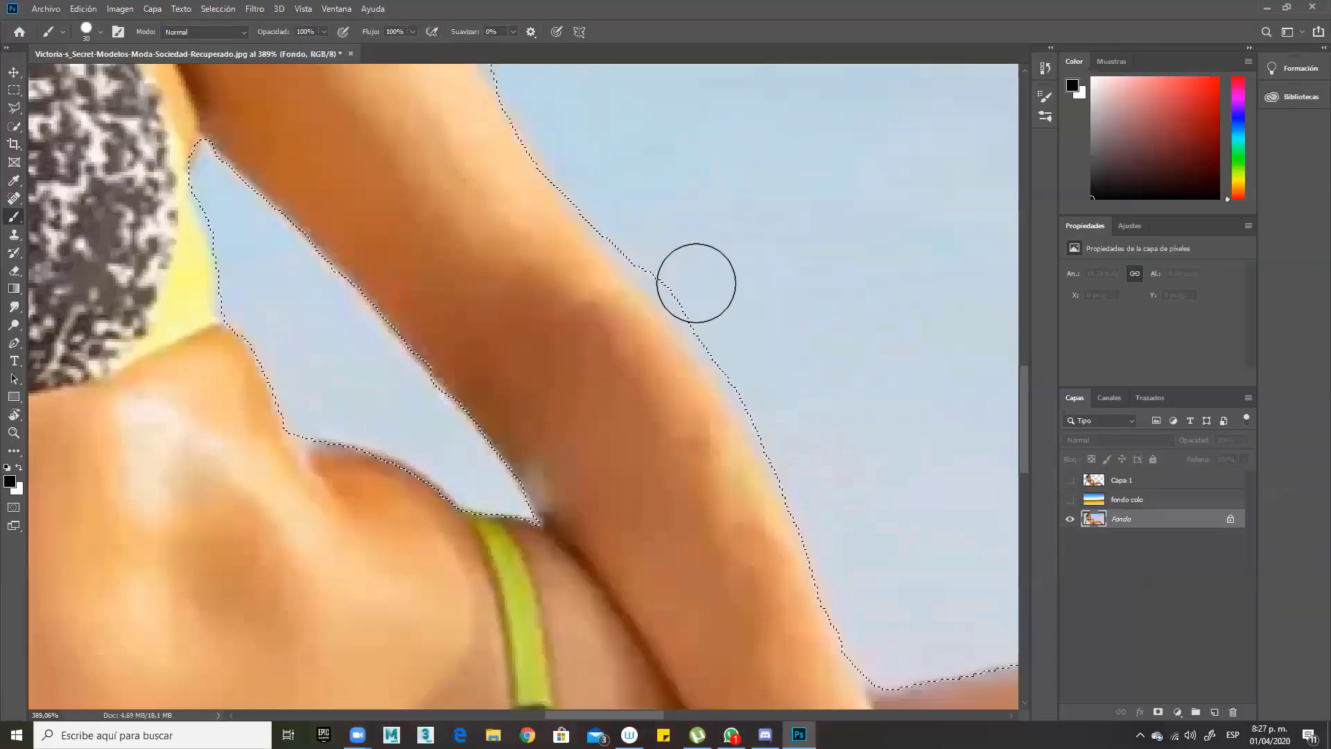
Step: In Quick Mask, touch up the mask along the raised arm's outer edge
key(q)
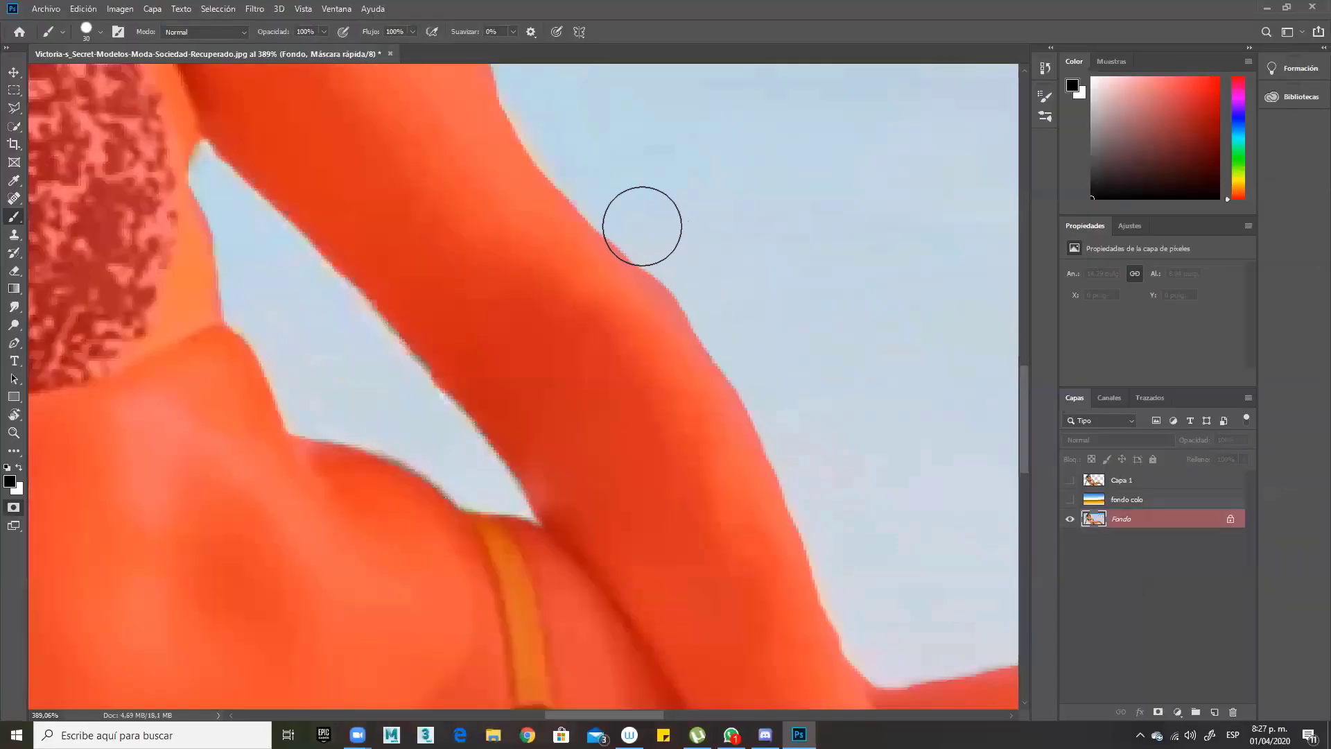
mouse_move(612, 202)
mouse_down()
mouse_move(620, 246)
mouse_move(691, 323)
mouse_up()
key(e)
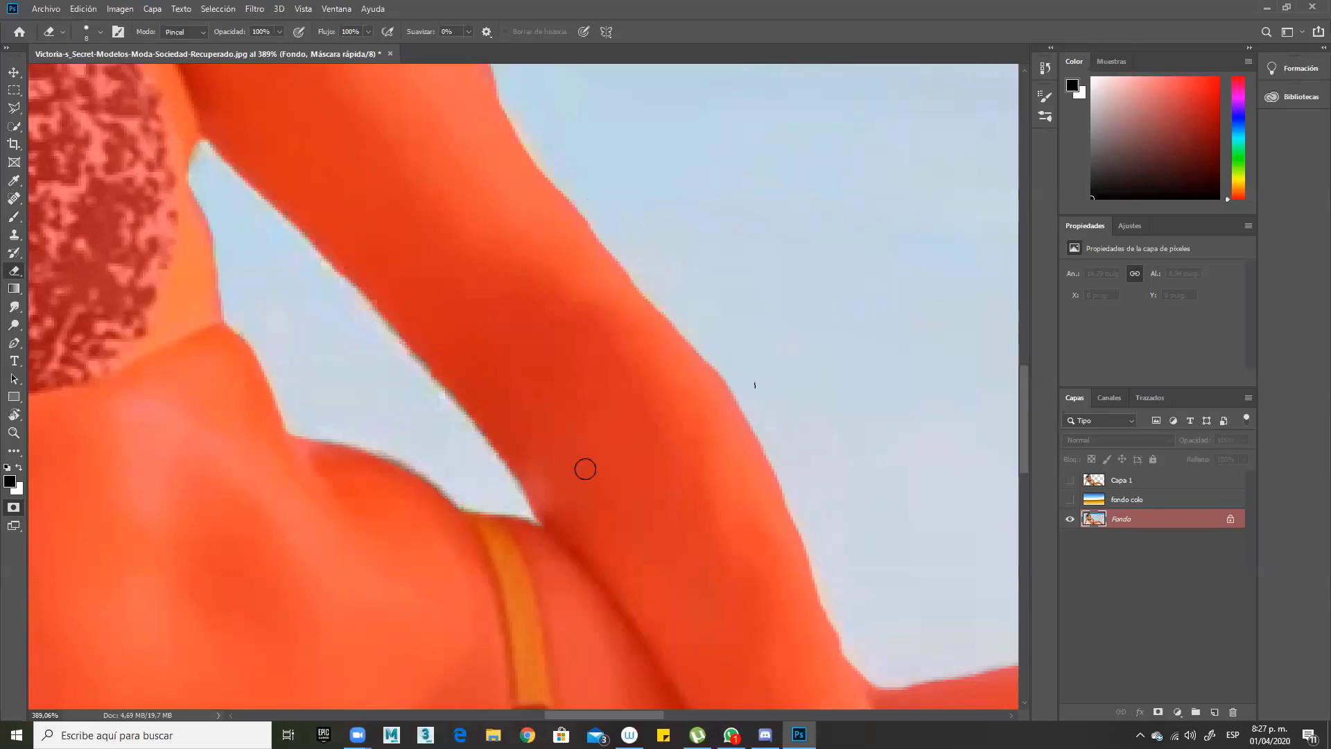
Step: Return to the normal selection outline and zoom out to view the whole figure
key(q)
scroll(645, 392, down, 5)
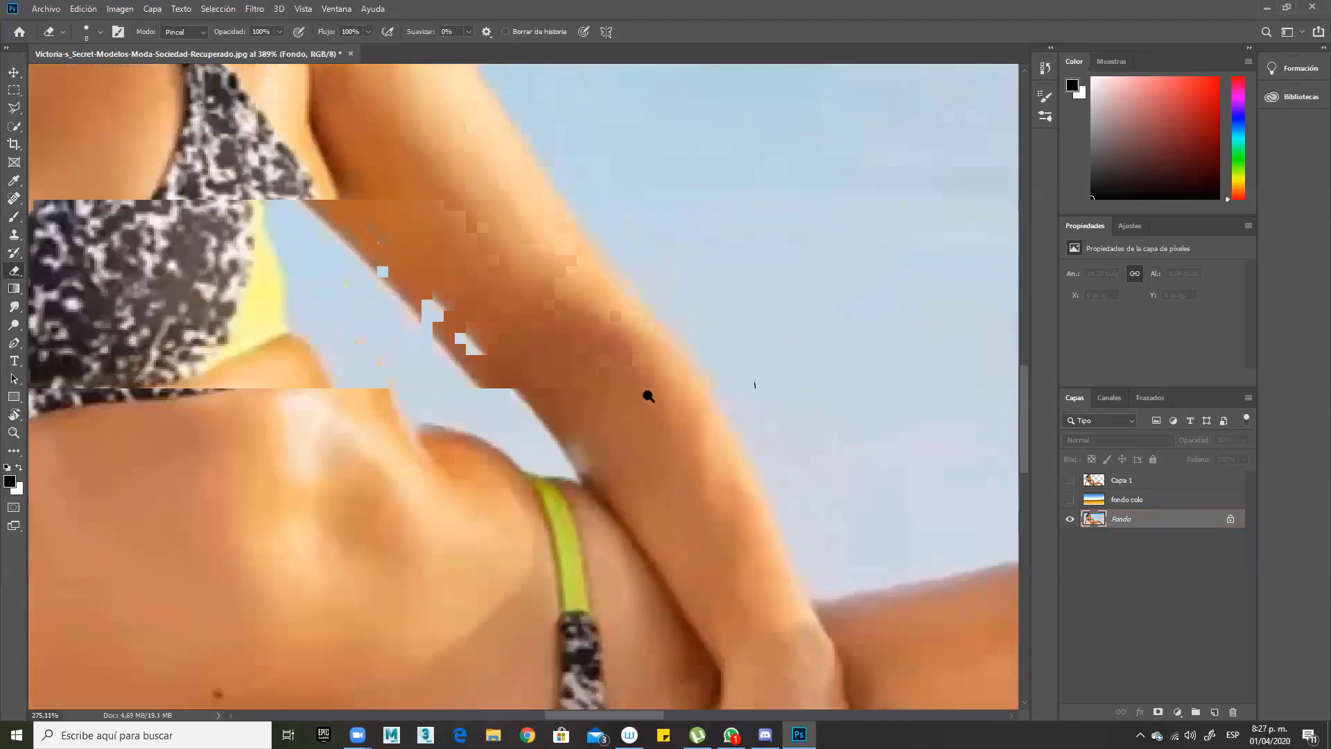
scroll(607, 421, down, 1)
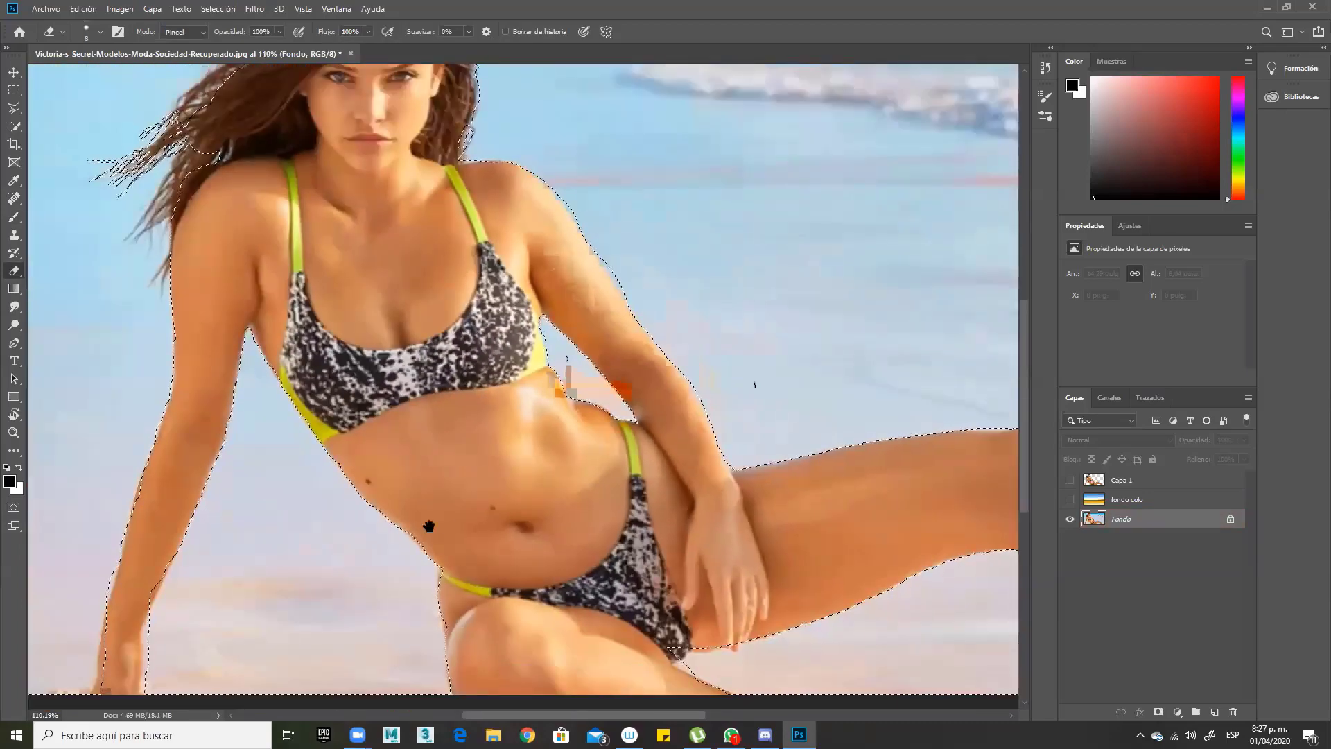
drag(430, 526, 564, 371)
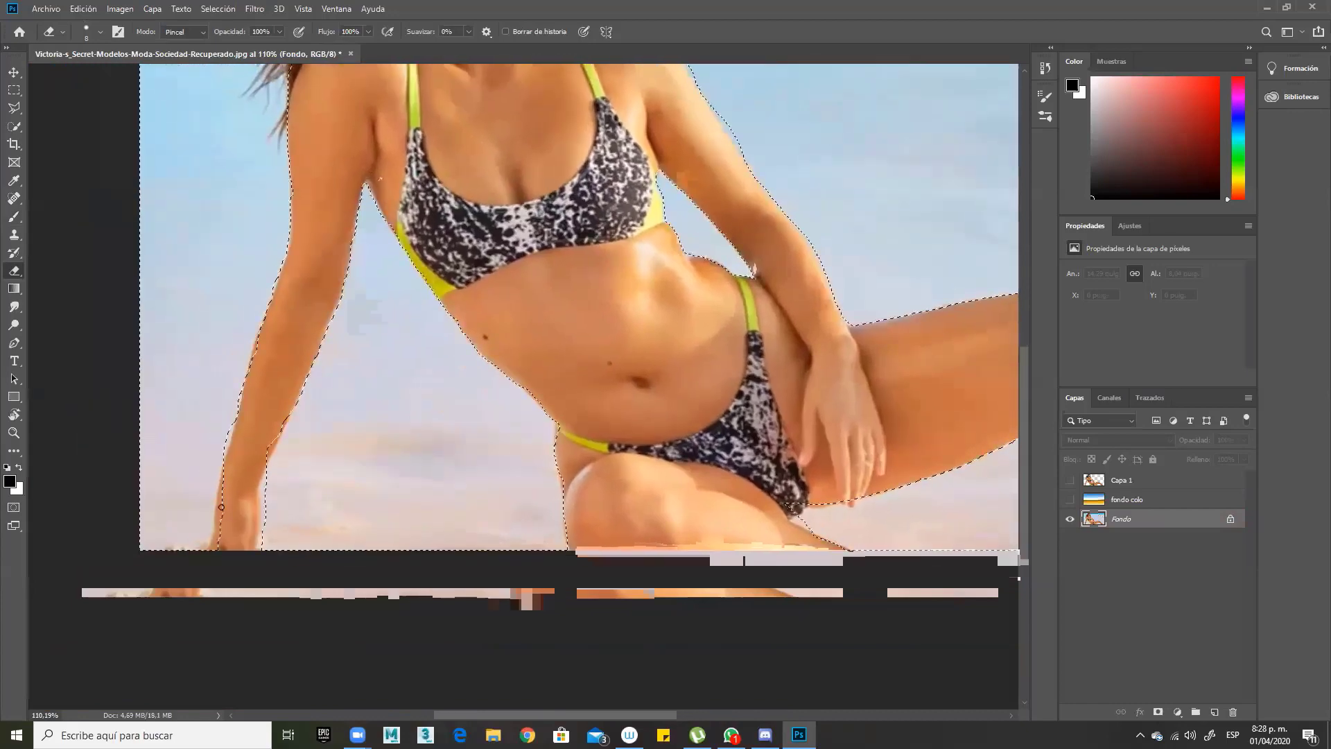
Step: Re-enter Quick Mask and erase excess mask from the leg's right edge
scroll(271, 480, up, 4)
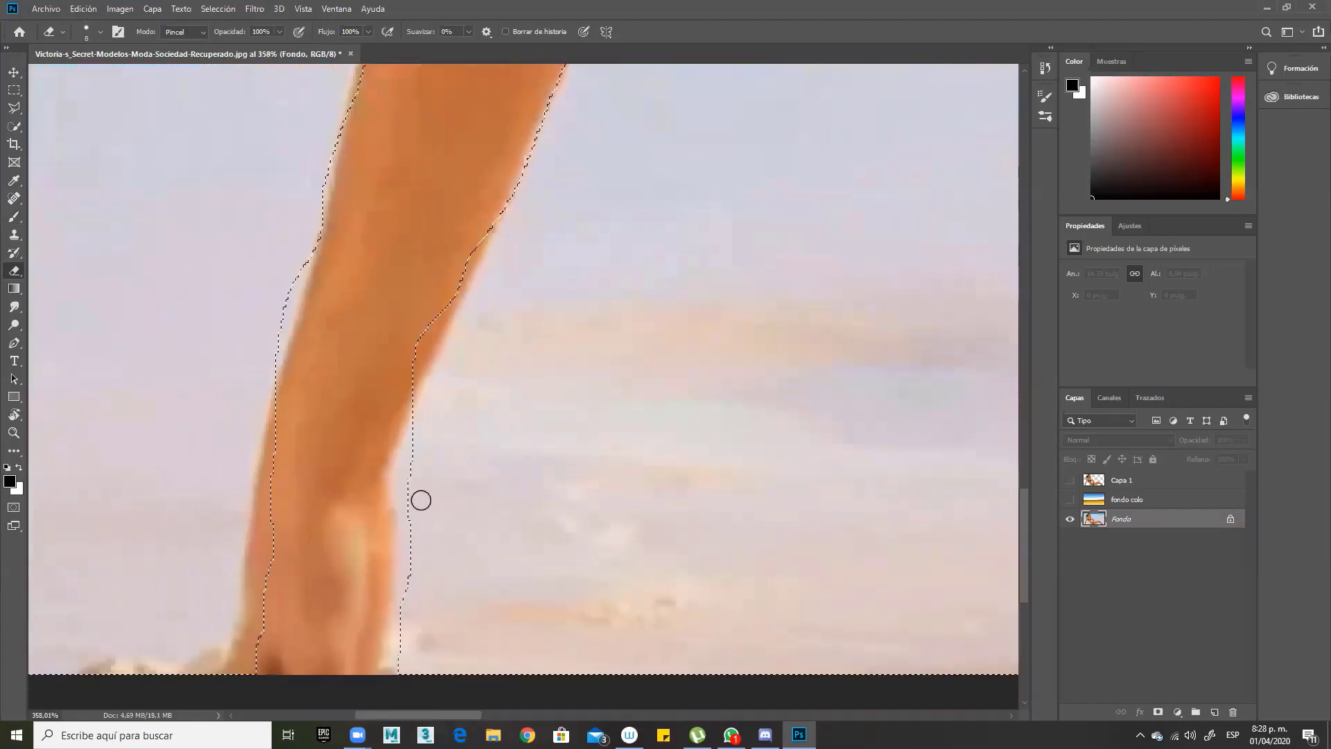
key(q)
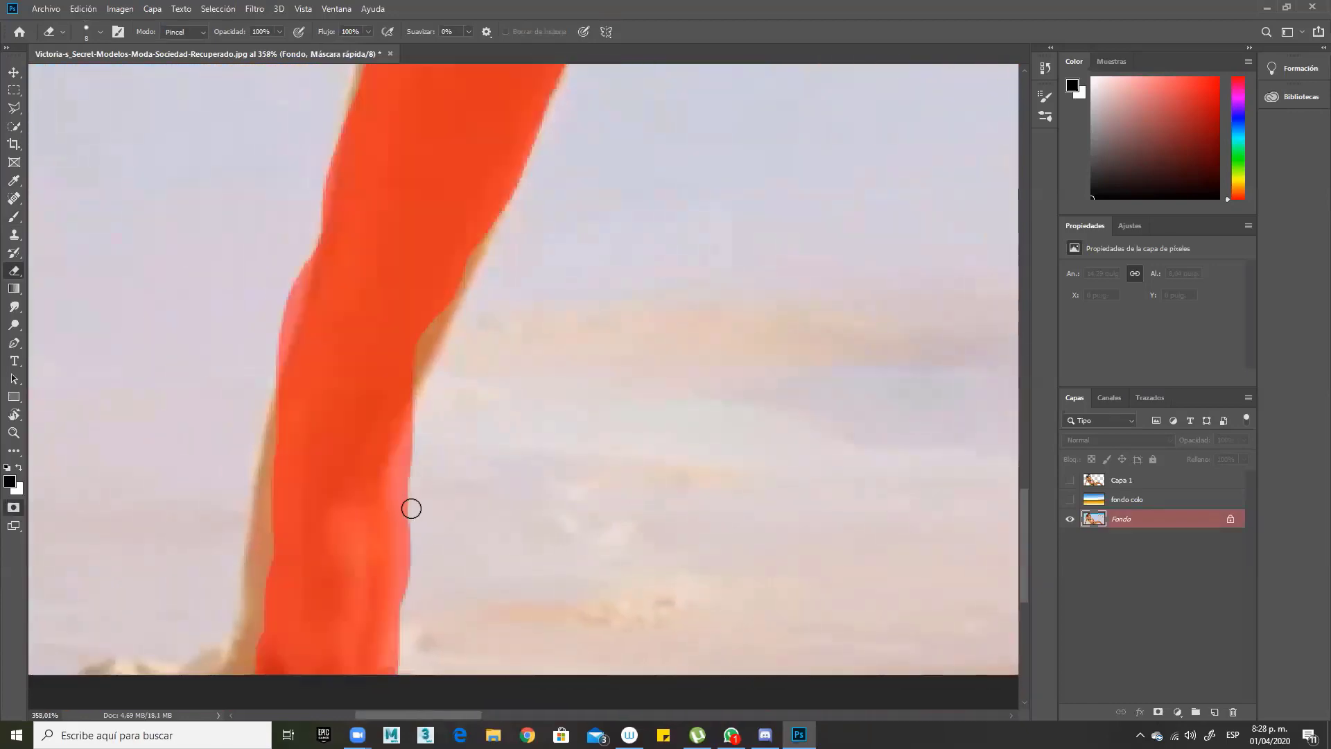
key(q)
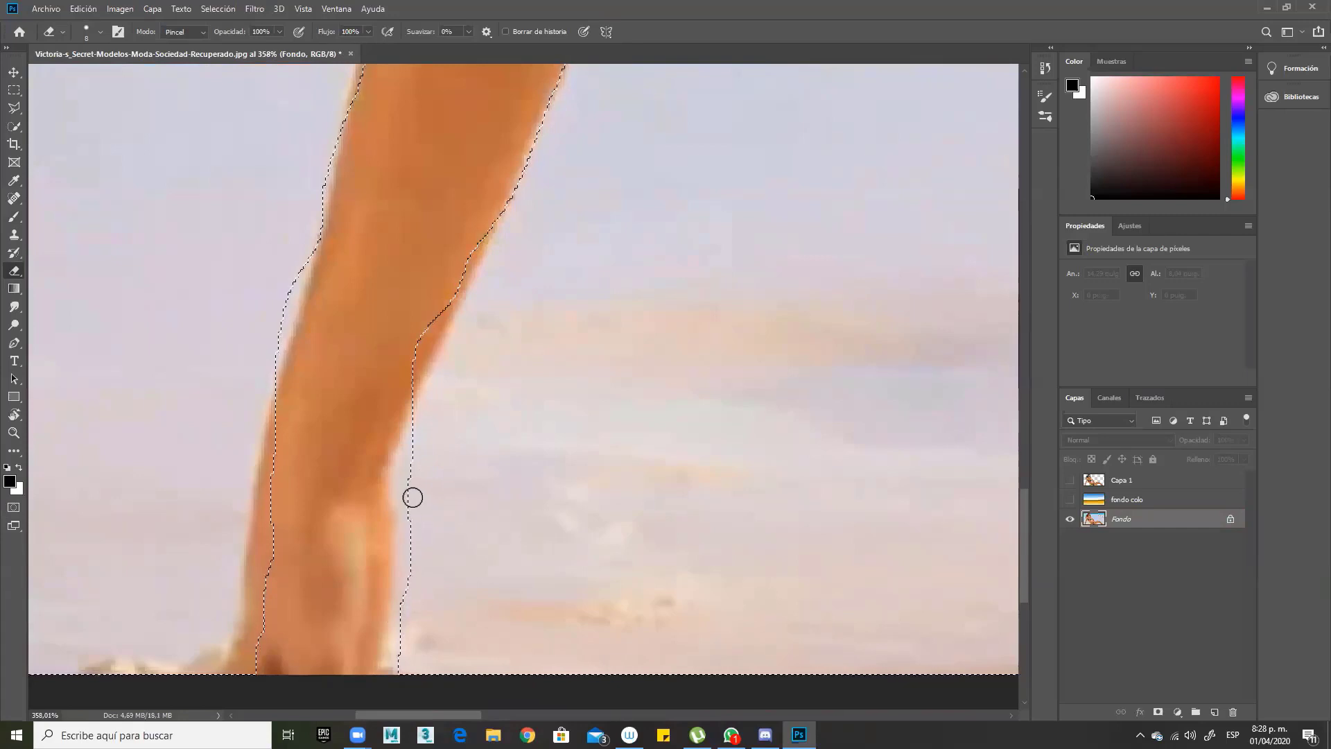
key(q)
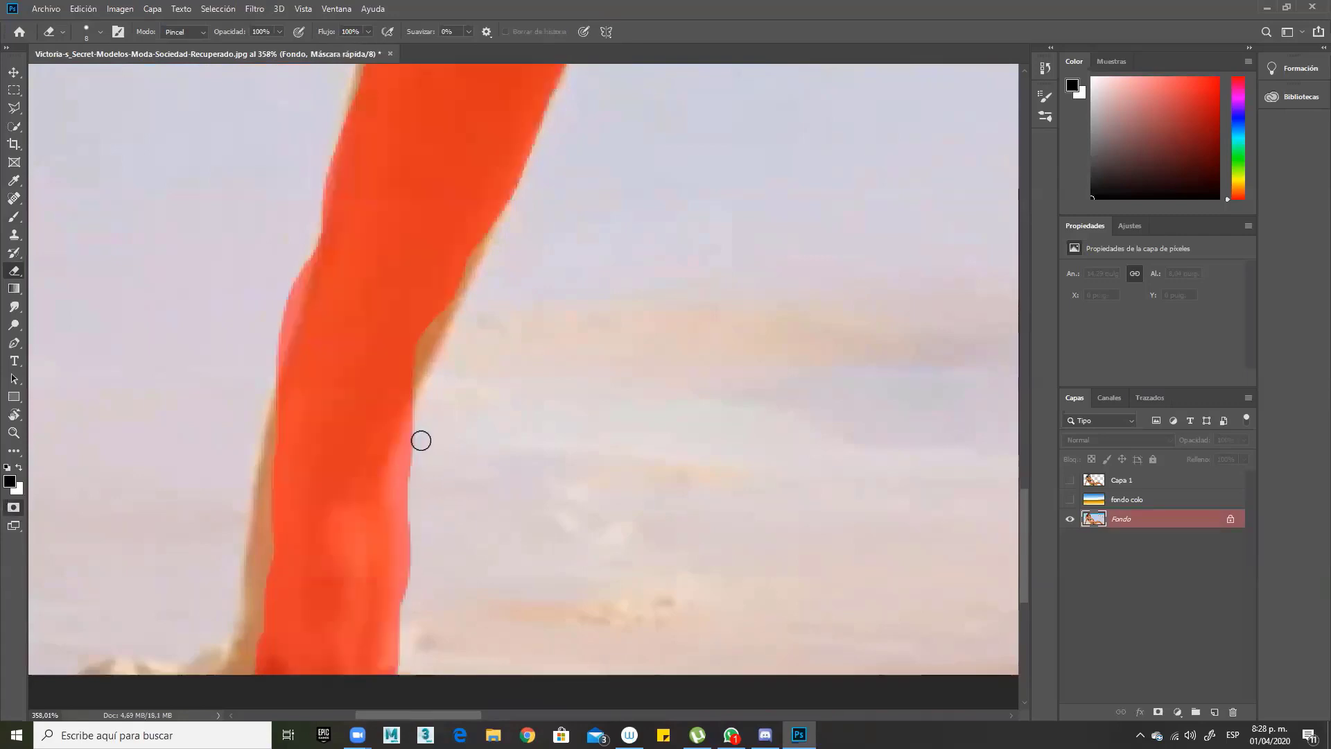
drag(406, 540, 401, 614)
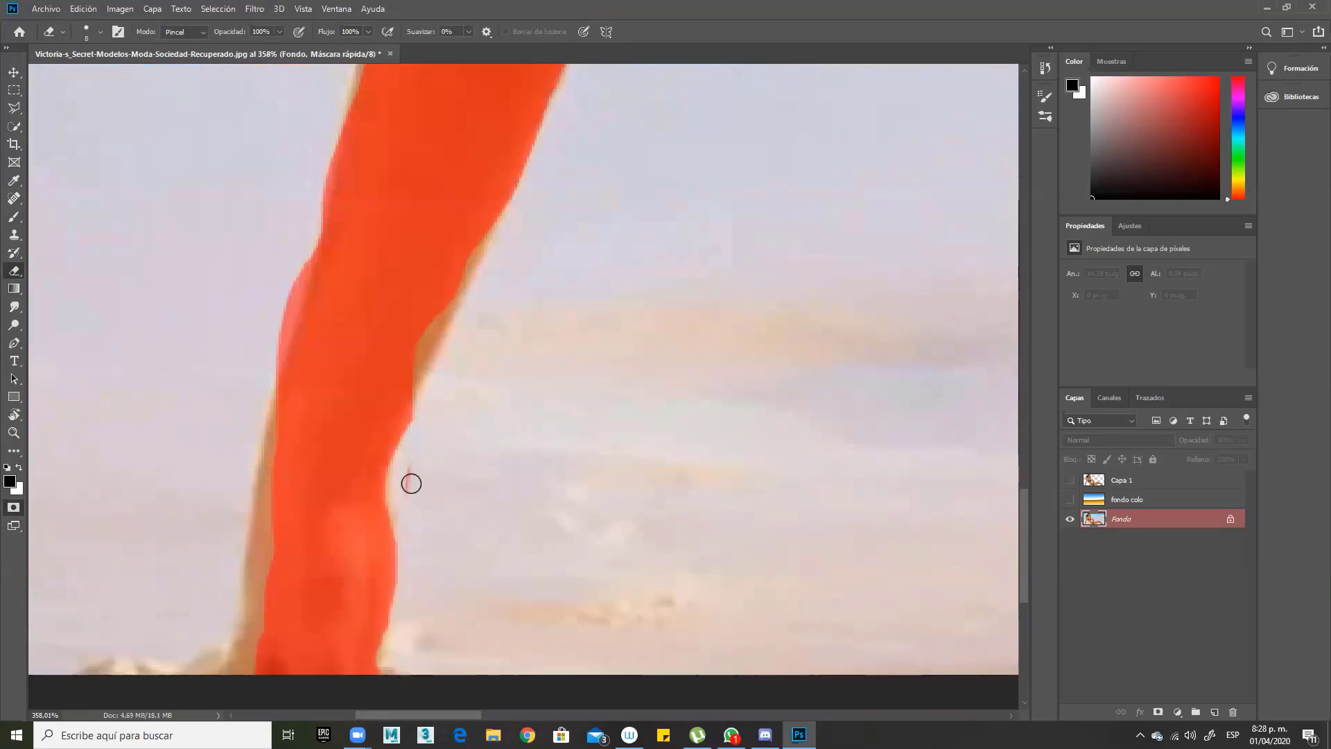
Step: With a smaller brush, paint mask over the leg's right edge near the knee and the left beige strip
key(b)
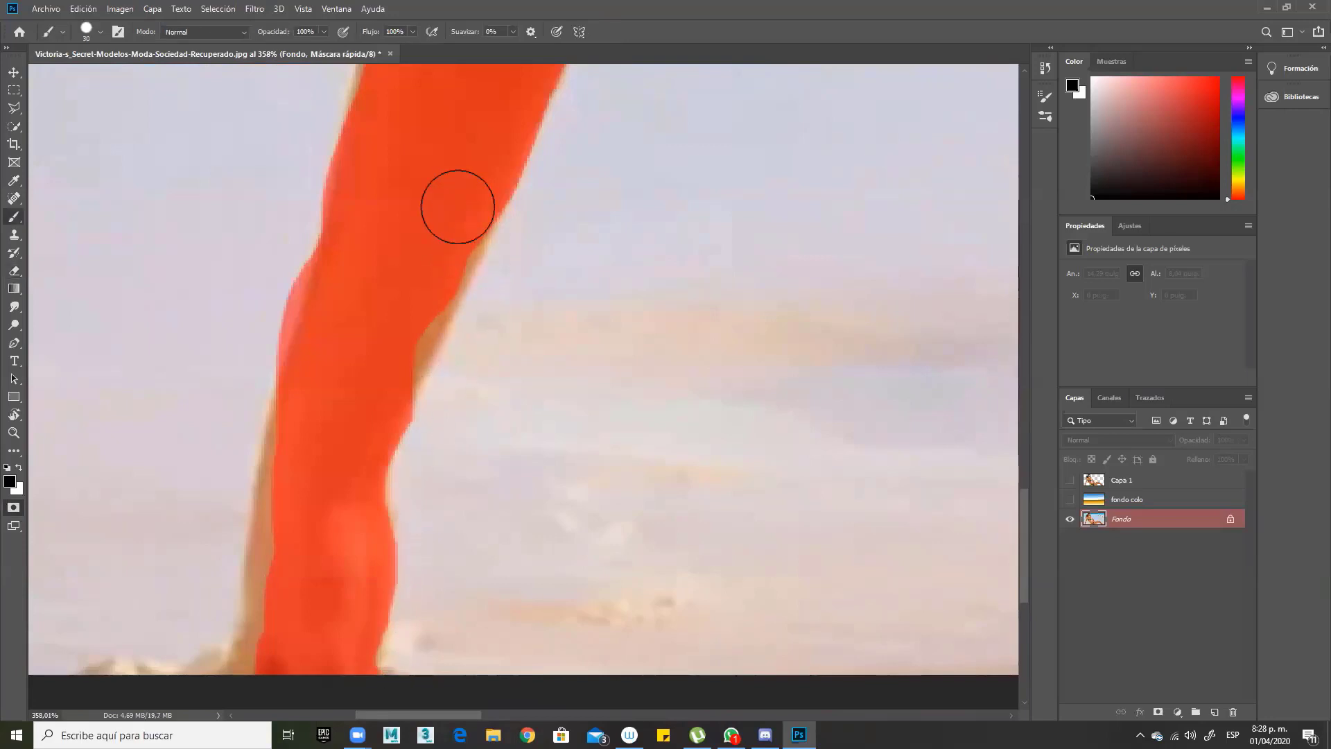
alt+right_click(474, 271)
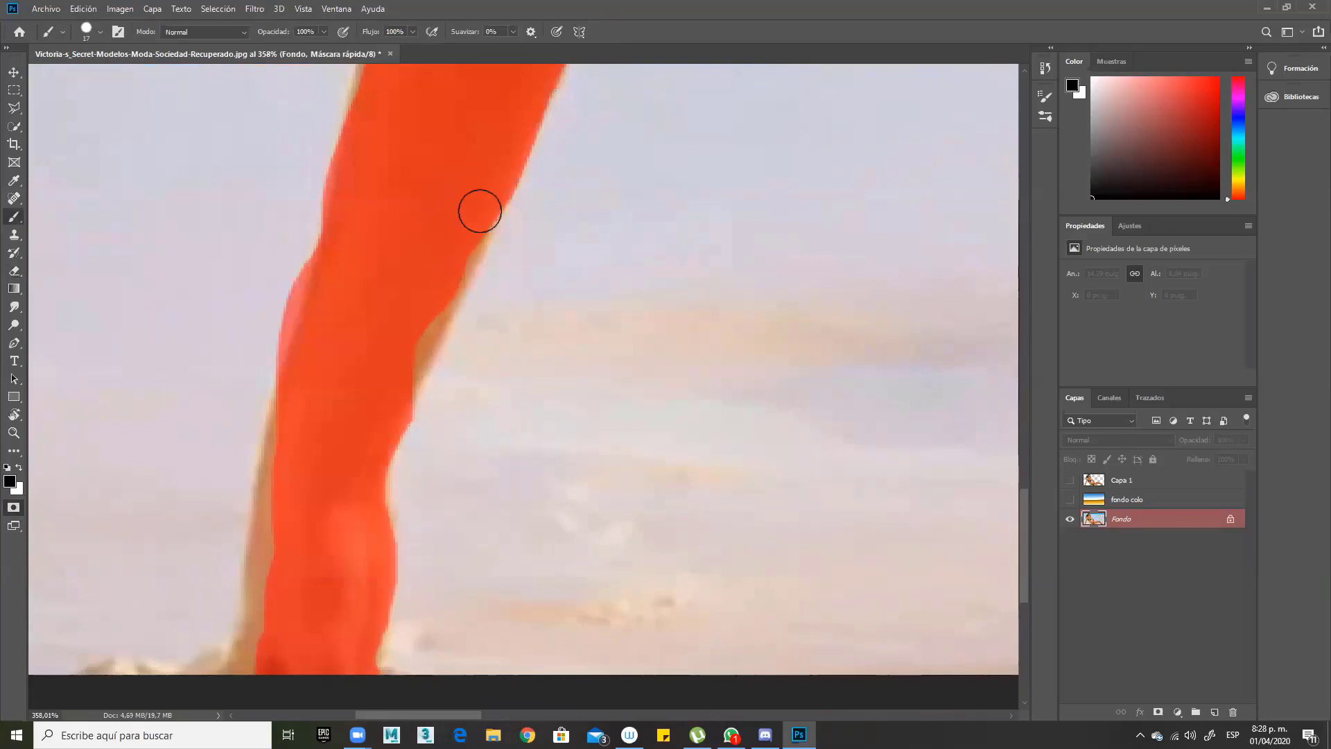
mouse_move(427, 301)
mouse_down()
mouse_move(394, 381)
mouse_move(443, 297)
mouse_move(400, 400)
mouse_up()
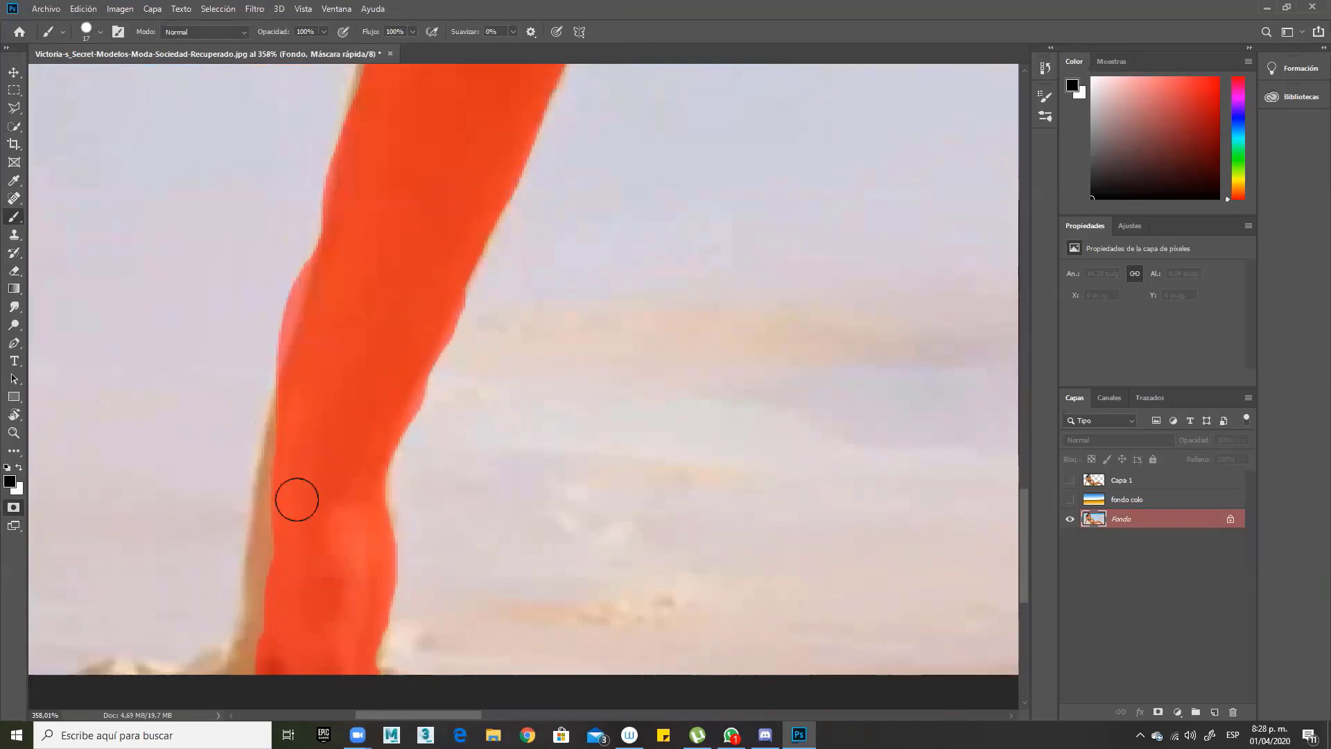
mouse_move(291, 425)
mouse_down()
mouse_move(262, 647)
mouse_move(244, 679)
mouse_up()
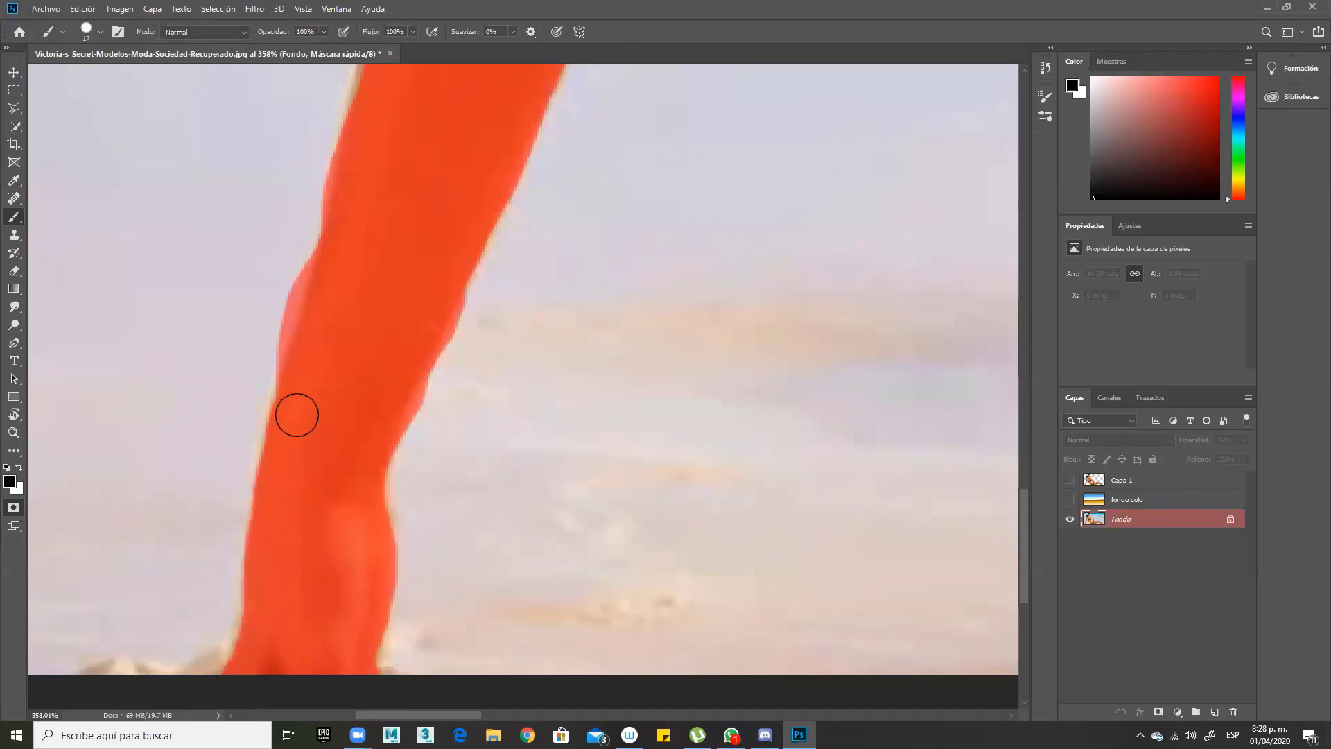
Step: Erase excess mask along the leg's left edge and move the view up the leg
key(e)
drag(285, 265, 301, 264)
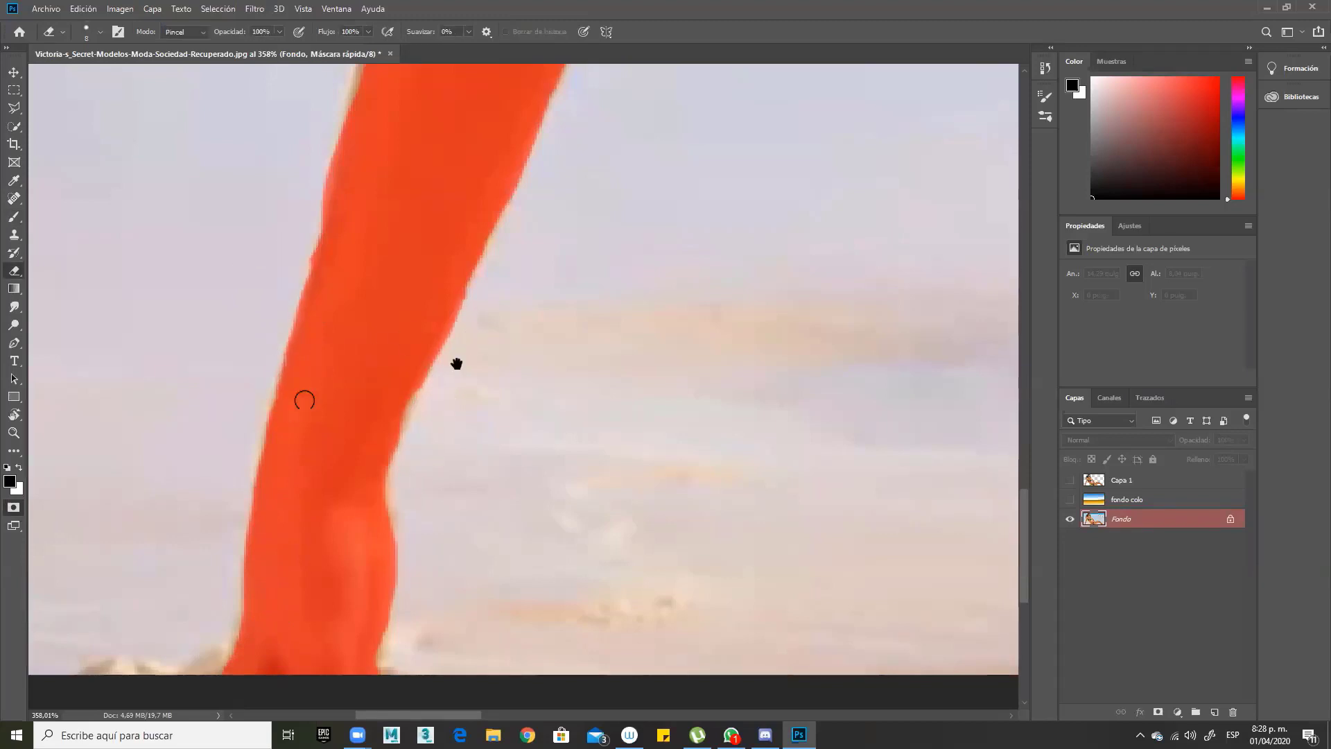
key(space)
drag(455, 363, 471, 338)
key(b)
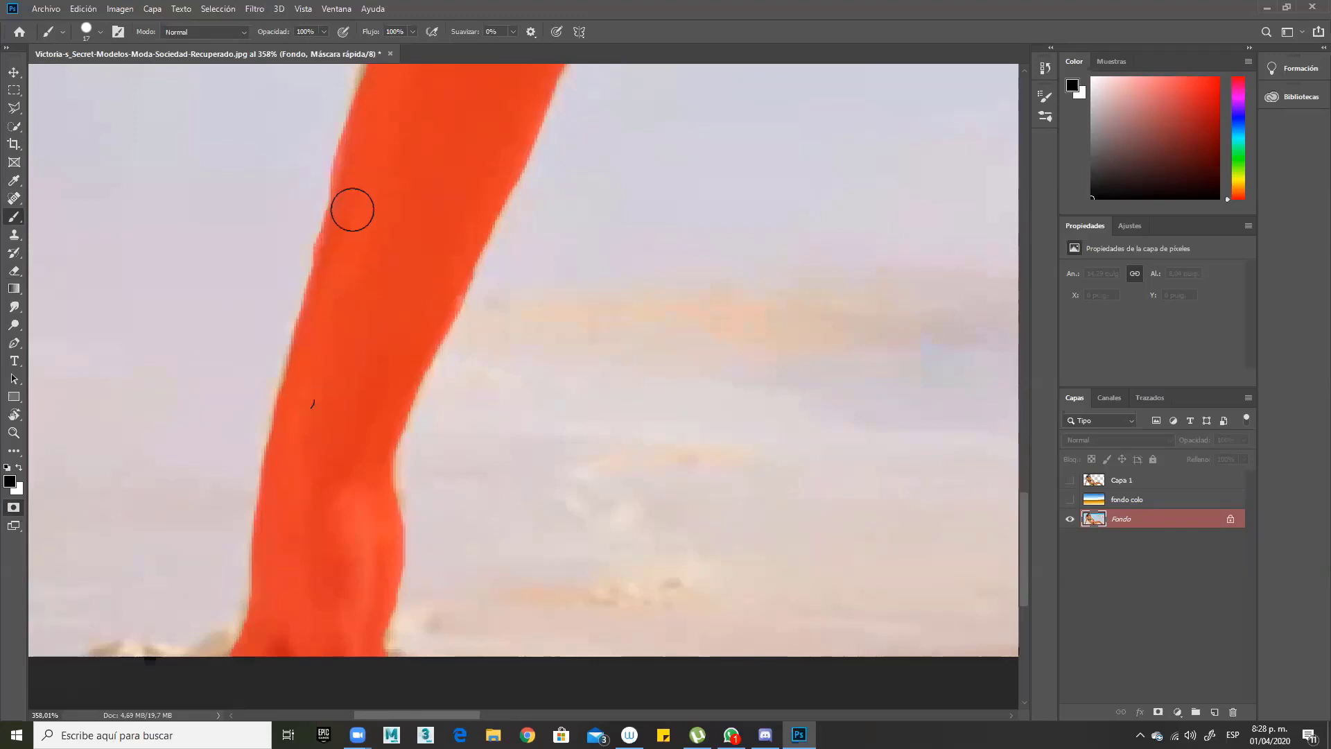
Step: Paint mask over the tan sliver on the left edge and along the strap's edge
drag(430, 282, 370, 448)
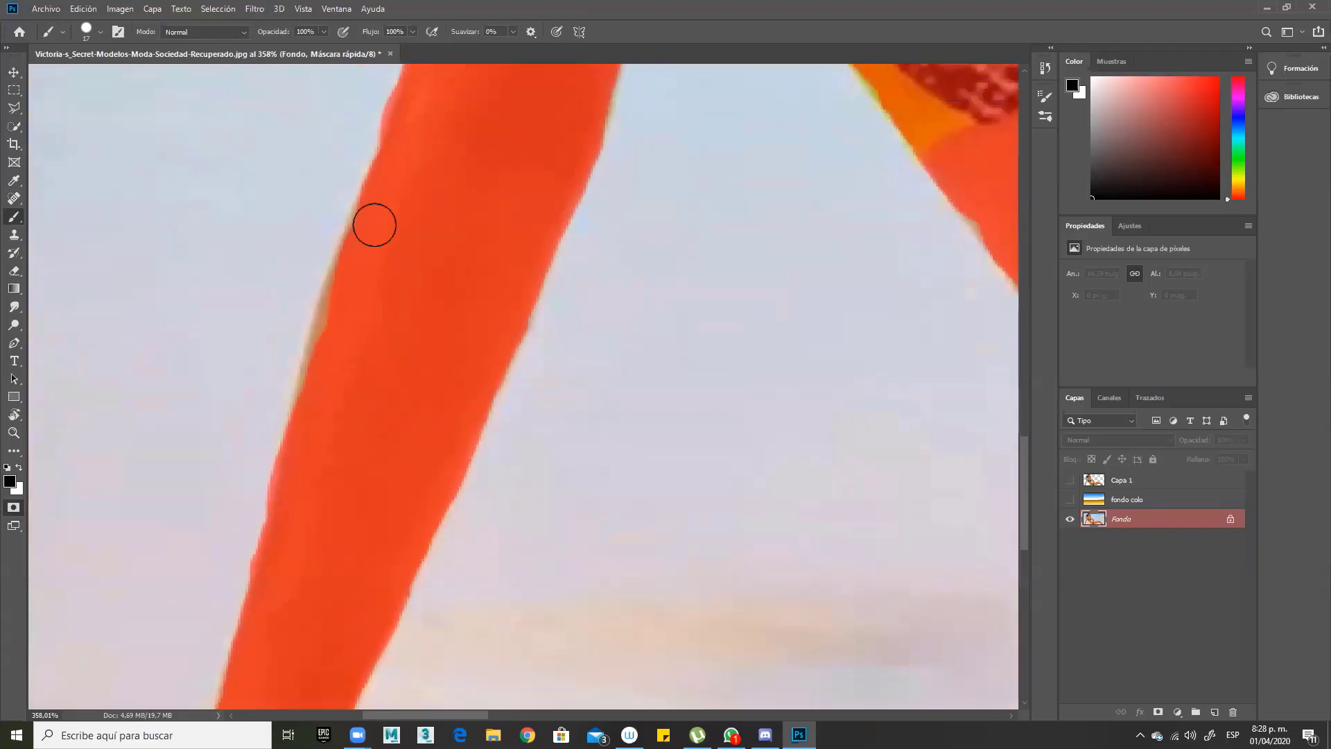
mouse_move(374, 224)
mouse_down()
mouse_move(335, 297)
mouse_move(306, 427)
mouse_up()
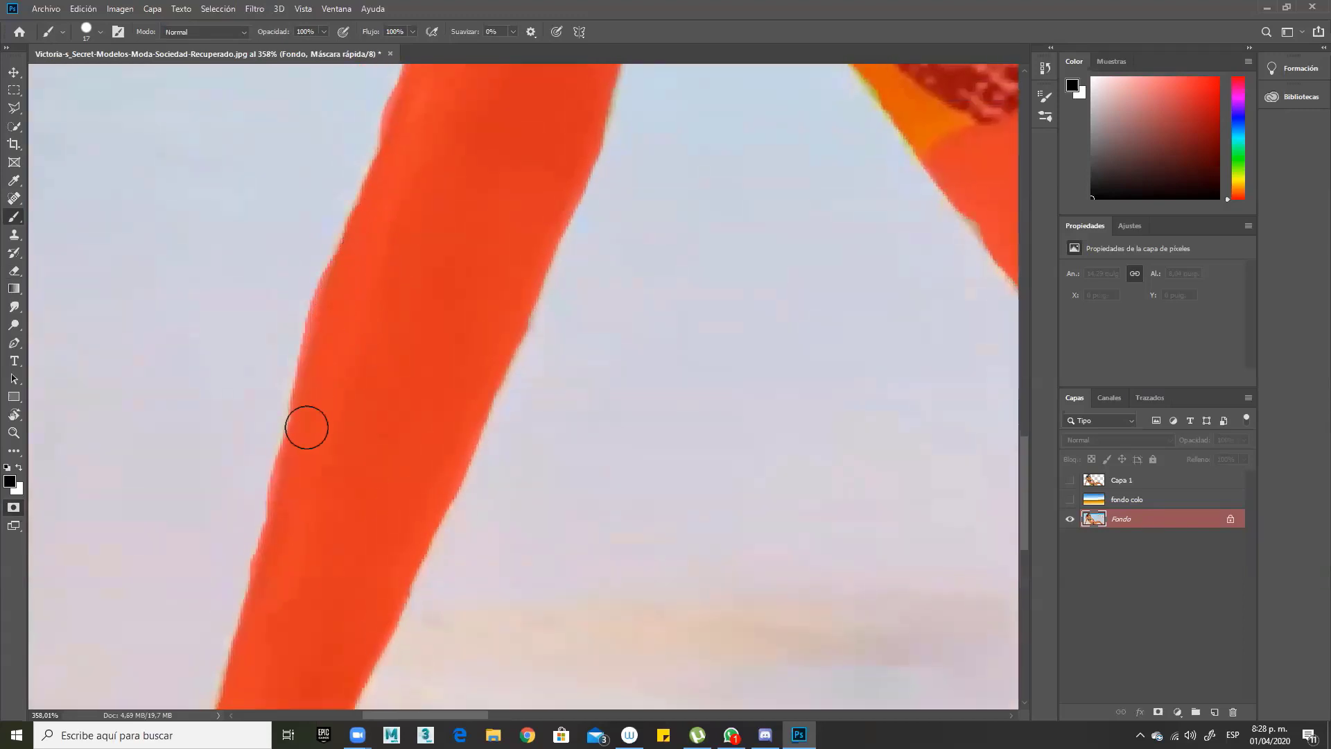
scroll(590, 390, down, 5)
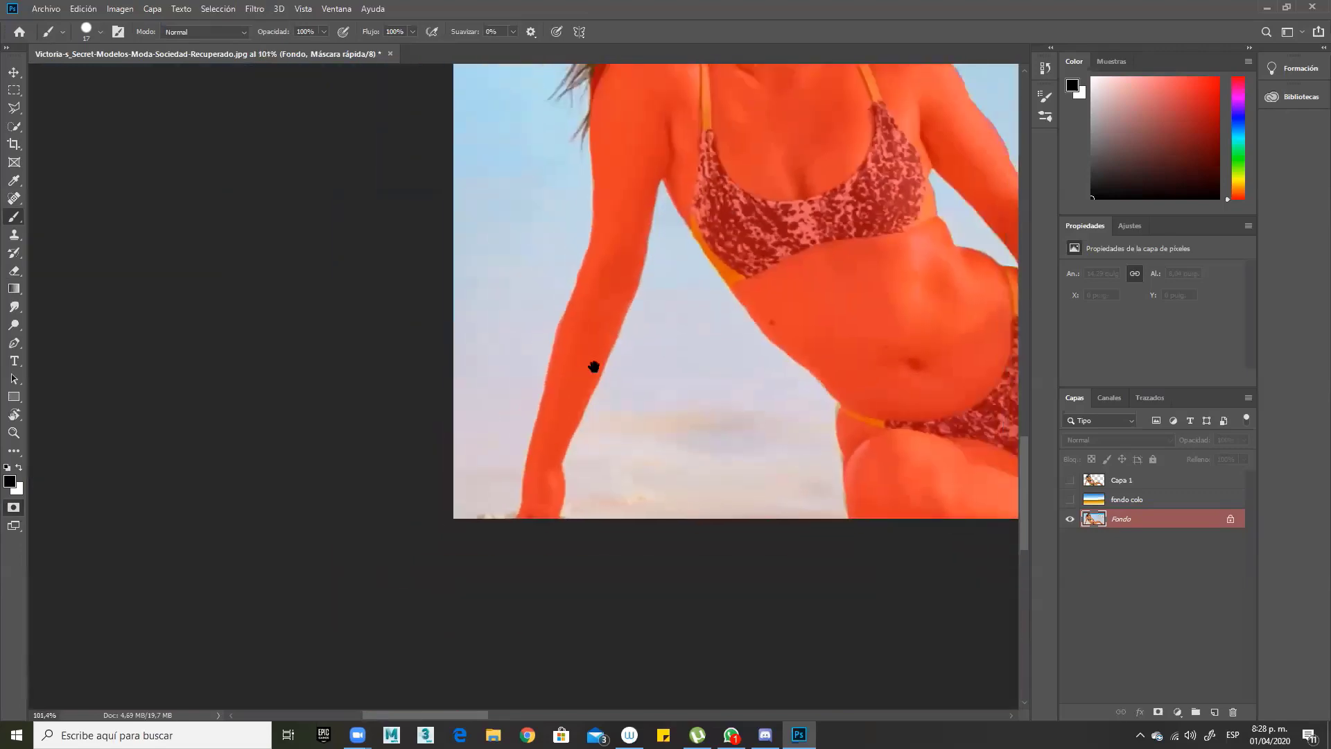
scroll(594, 363, up, 1)
drag(440, 454, 357, 450)
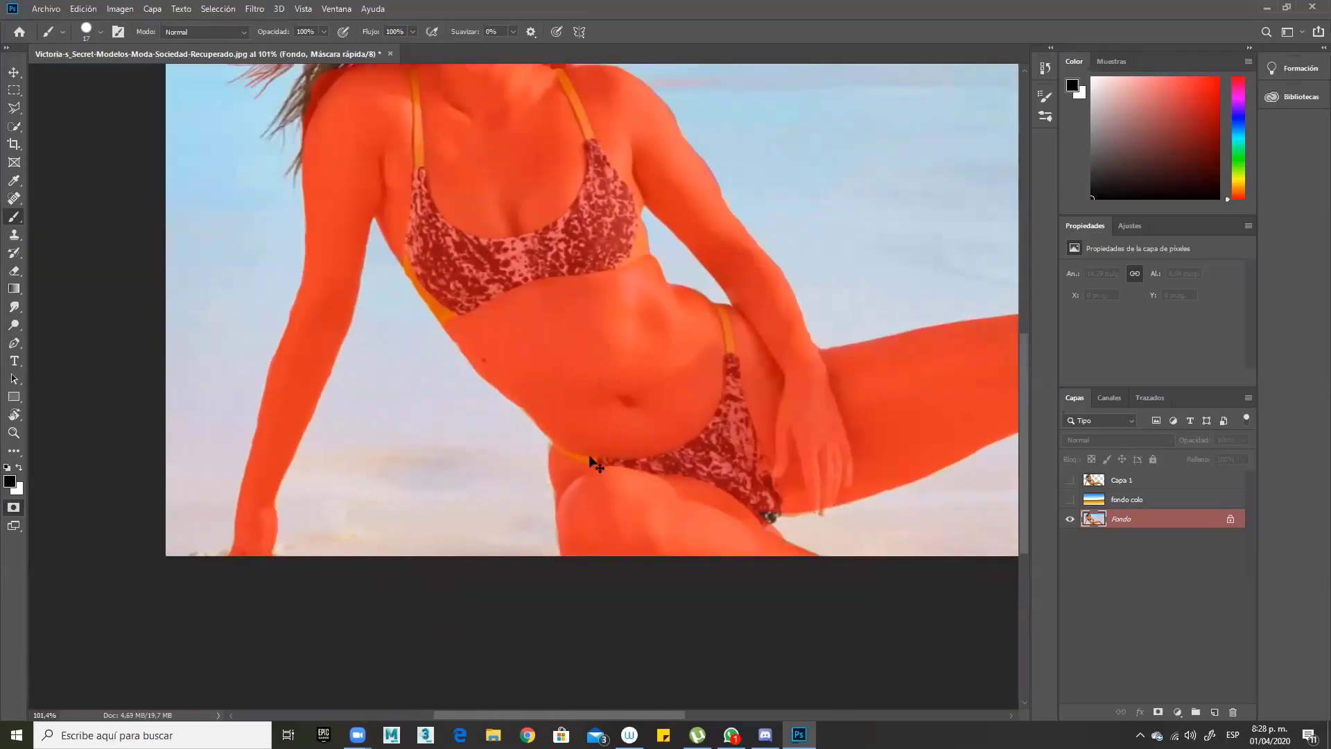
scroll(596, 463, up, 5)
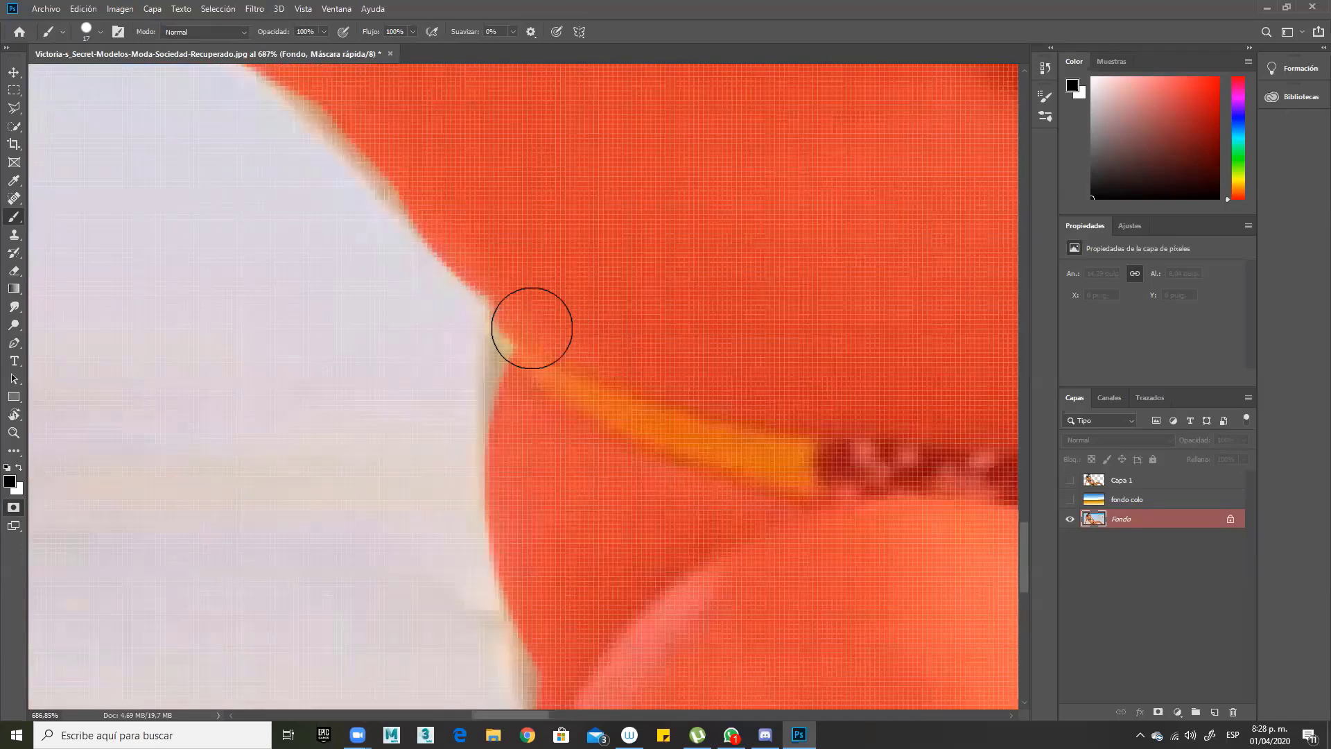
mouse_move(532, 327)
mouse_down()
mouse_move(523, 383)
mouse_move(538, 469)
mouse_up()
drag(435, 179, 573, 443)
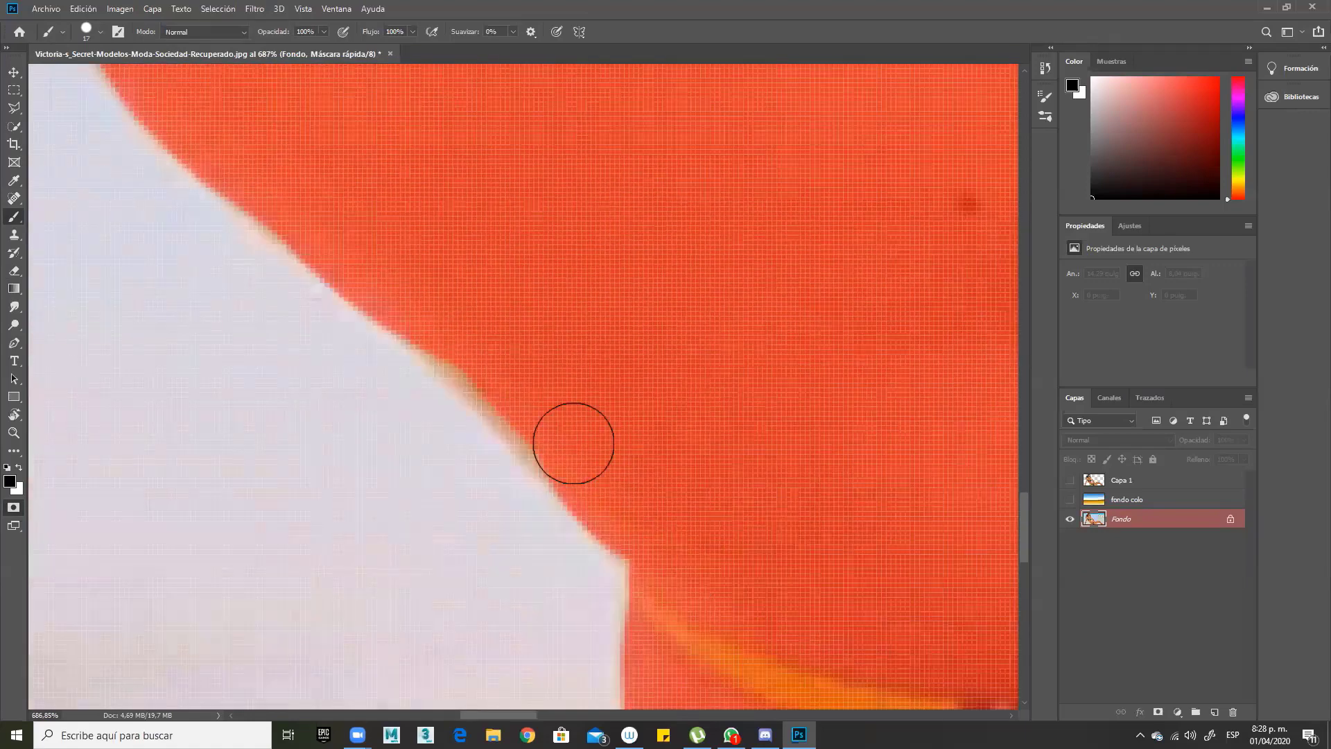
drag(459, 329, 478, 342)
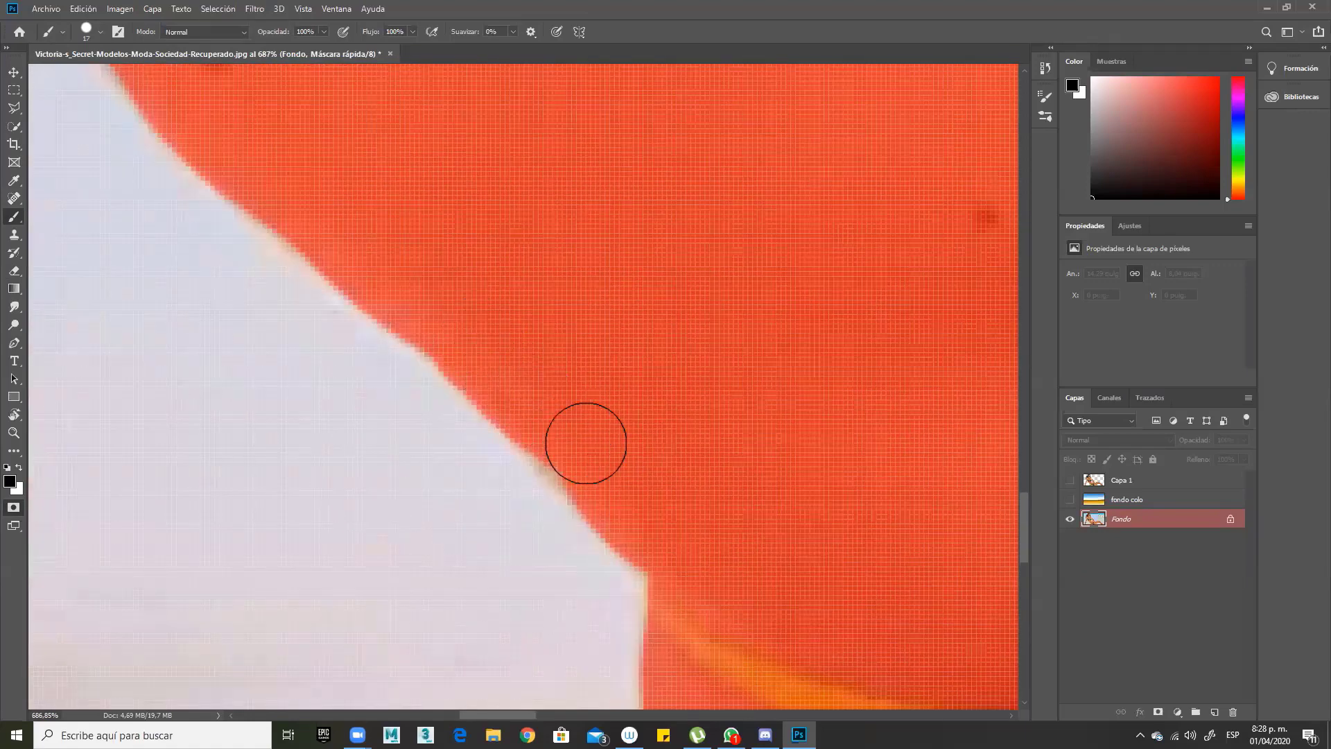
Step: Extend and smooth the mask along the skin edge beside the bikini top
mouse_move(568, 440)
mouse_down()
mouse_move(734, 538)
mouse_move(524, 368)
mouse_up()
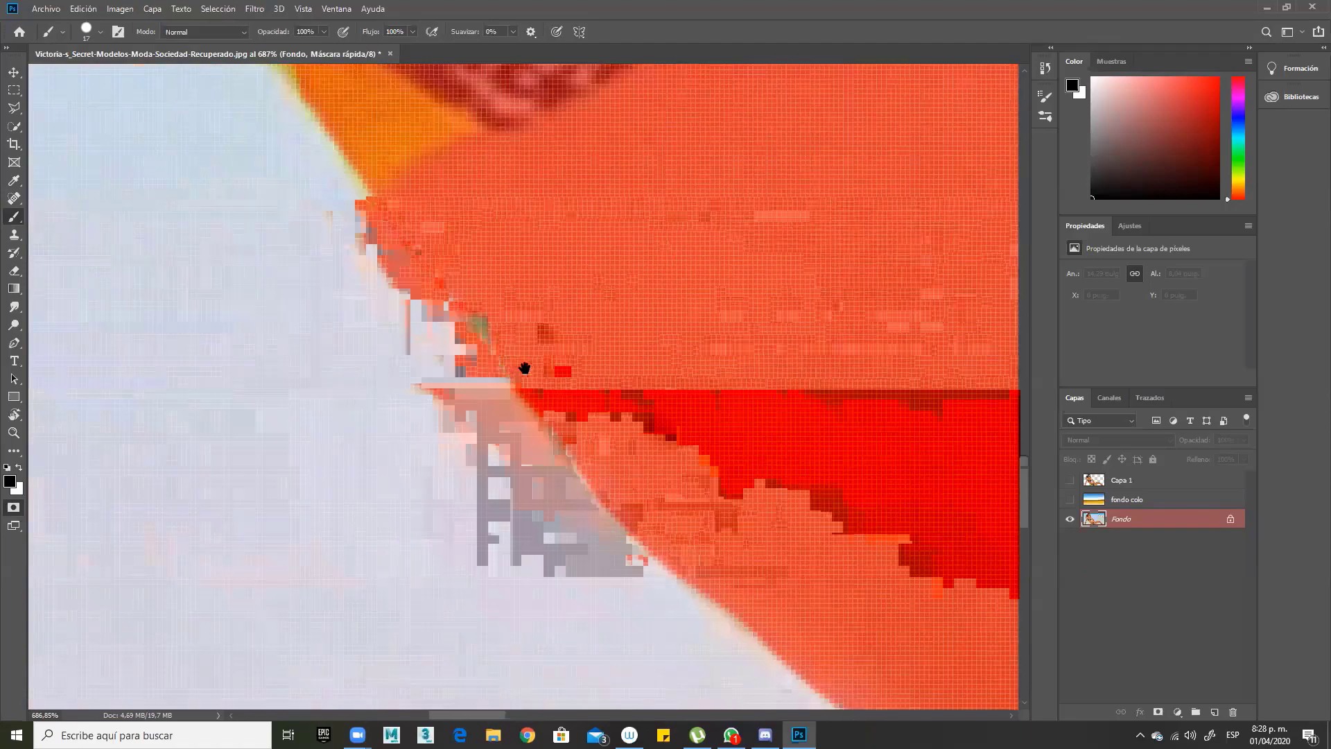
mouse_move(482, 297)
mouse_down()
mouse_move(533, 375)
mouse_move(607, 444)
mouse_up()
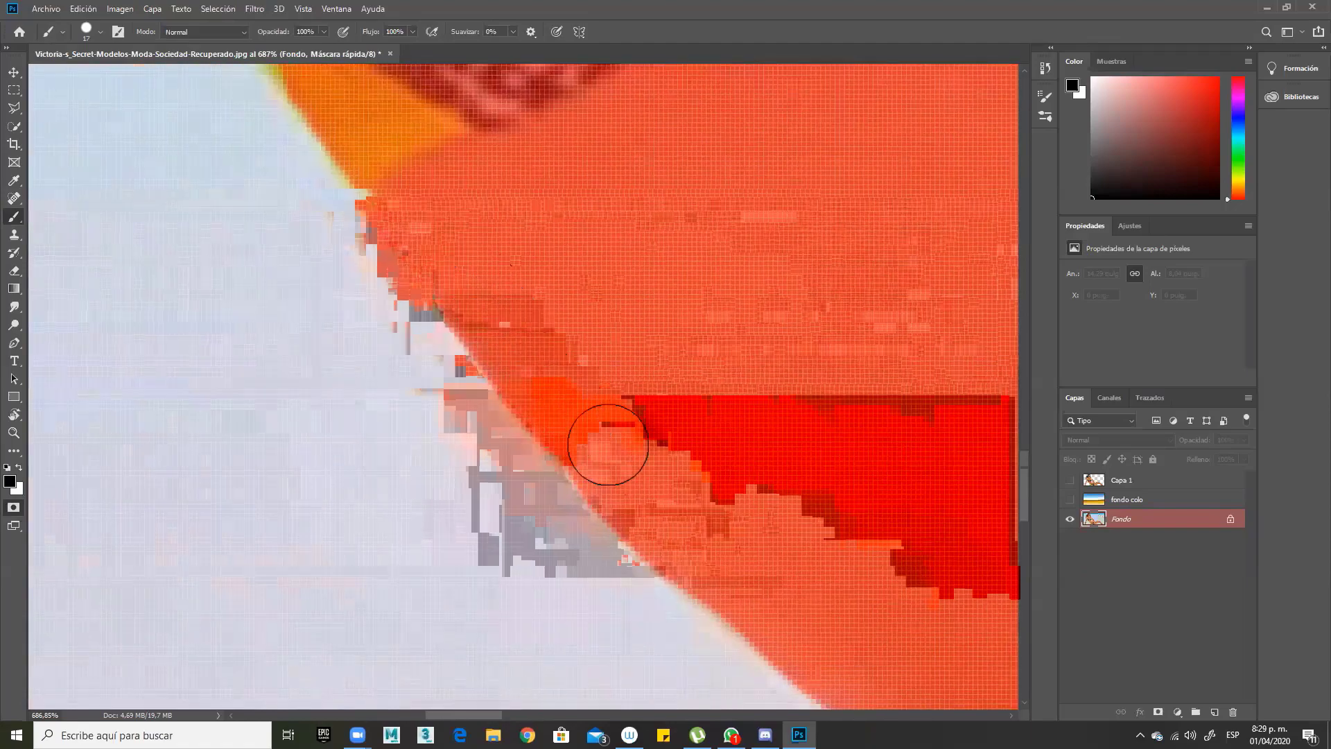
drag(340, 77, 520, 341)
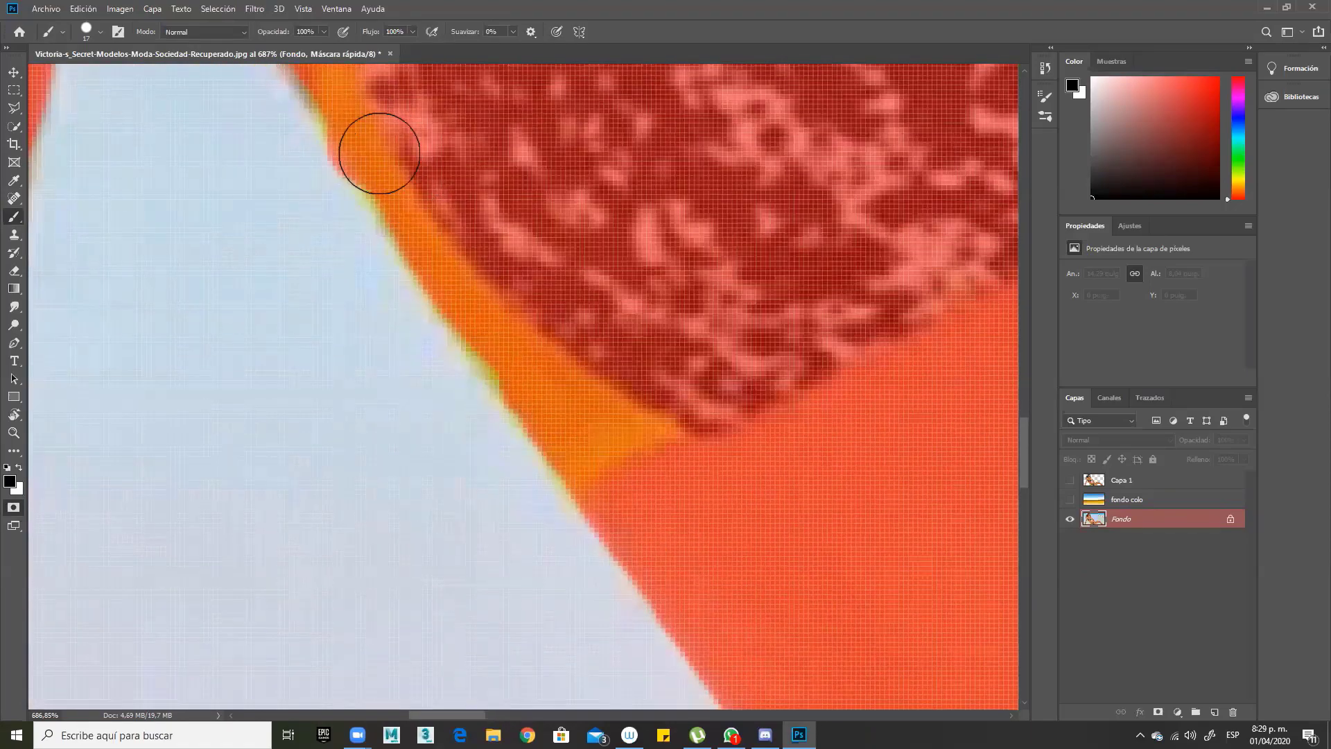
drag(379, 153, 587, 439)
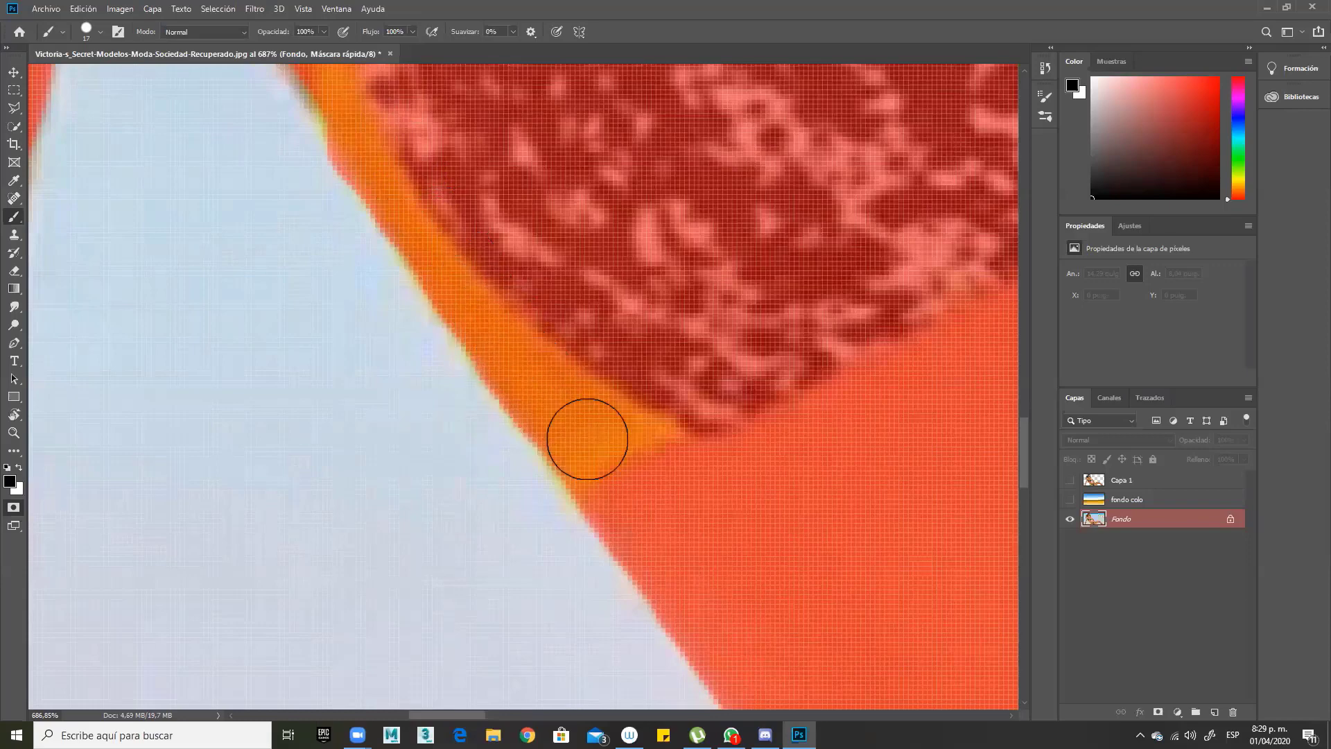
scroll(587, 439, down, 3)
scroll(461, 288, up, 3)
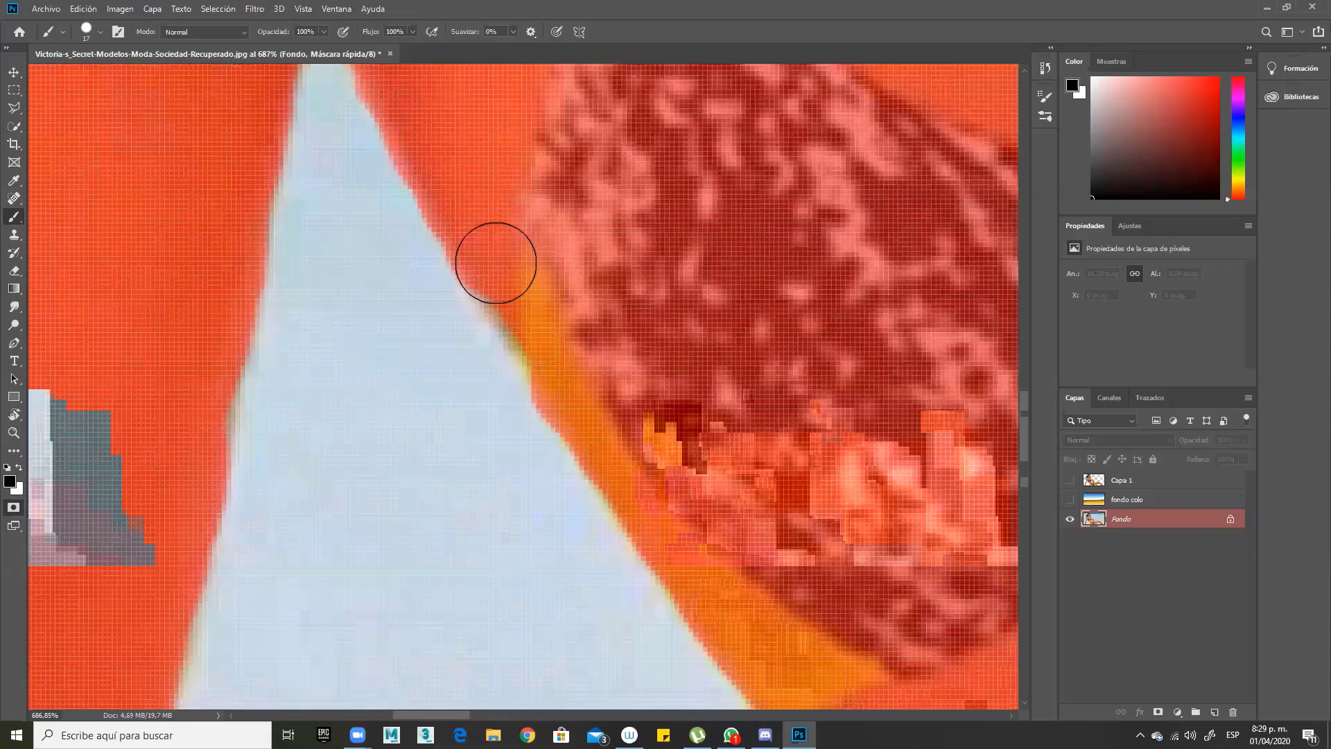
drag(495, 262, 552, 356)
drag(514, 216, 520, 240)
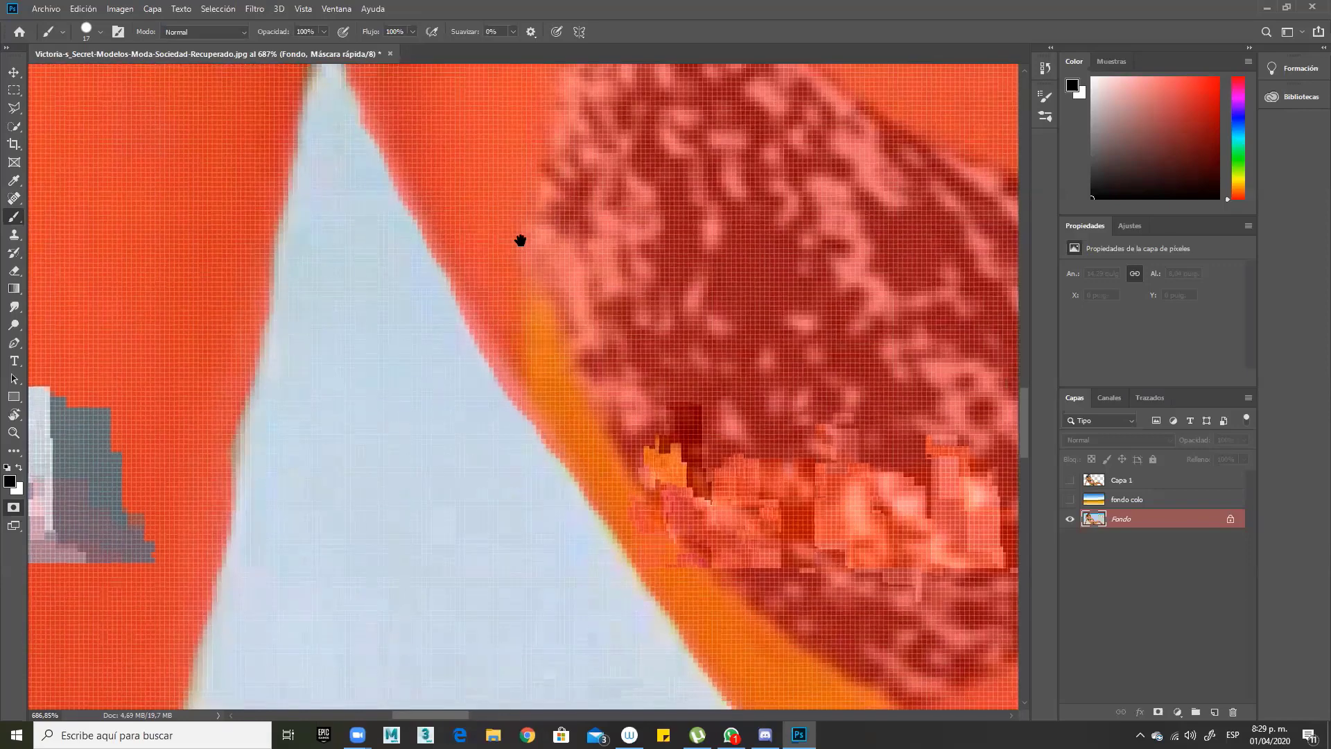
Step: Erase mask from the blue gap's right edge, then repaint mask over the gap's tip
key(e)
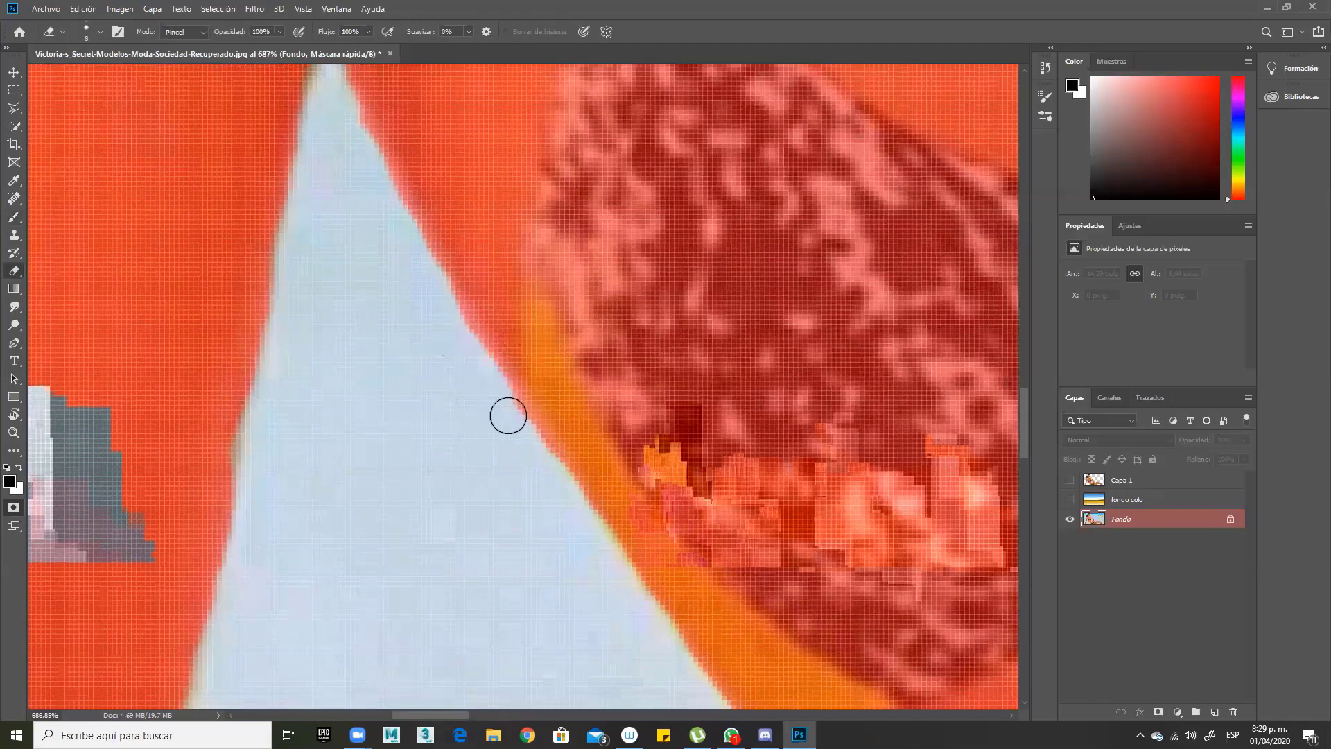
scroll(574, 513, up, 5)
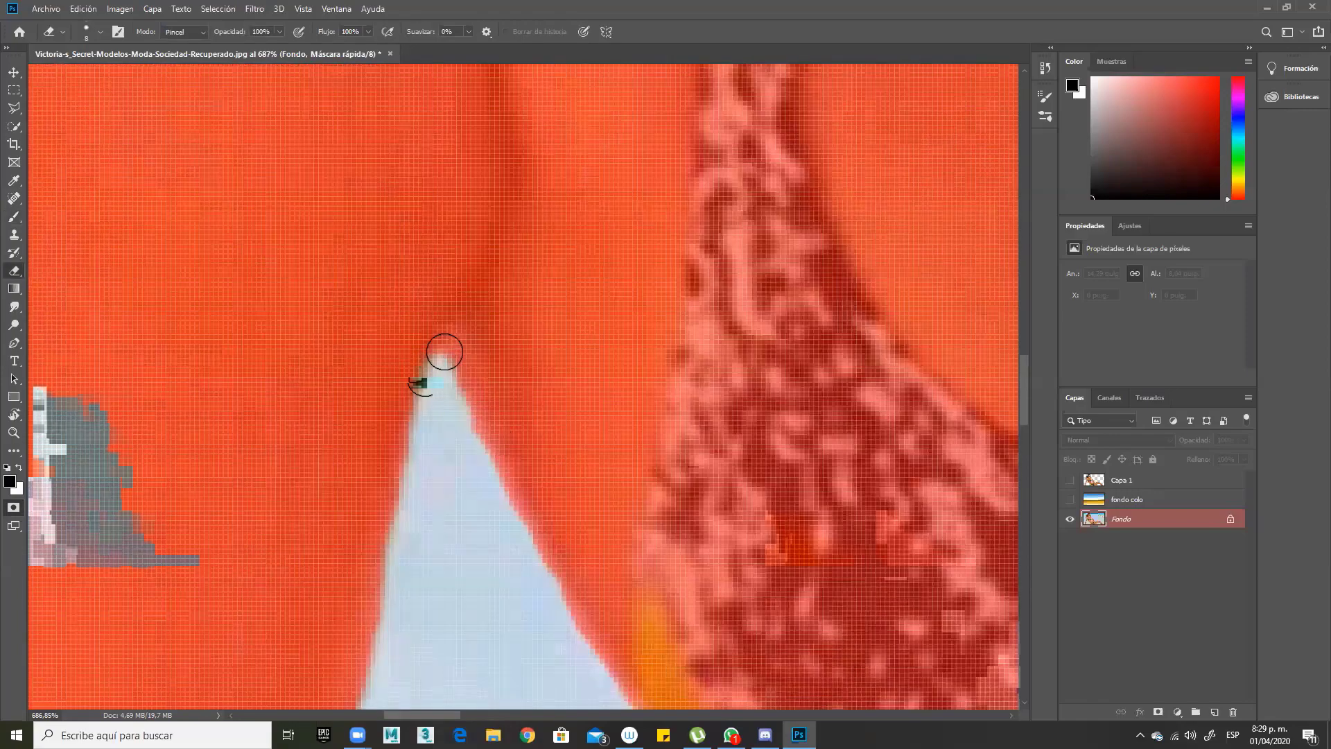
drag(445, 347, 558, 626)
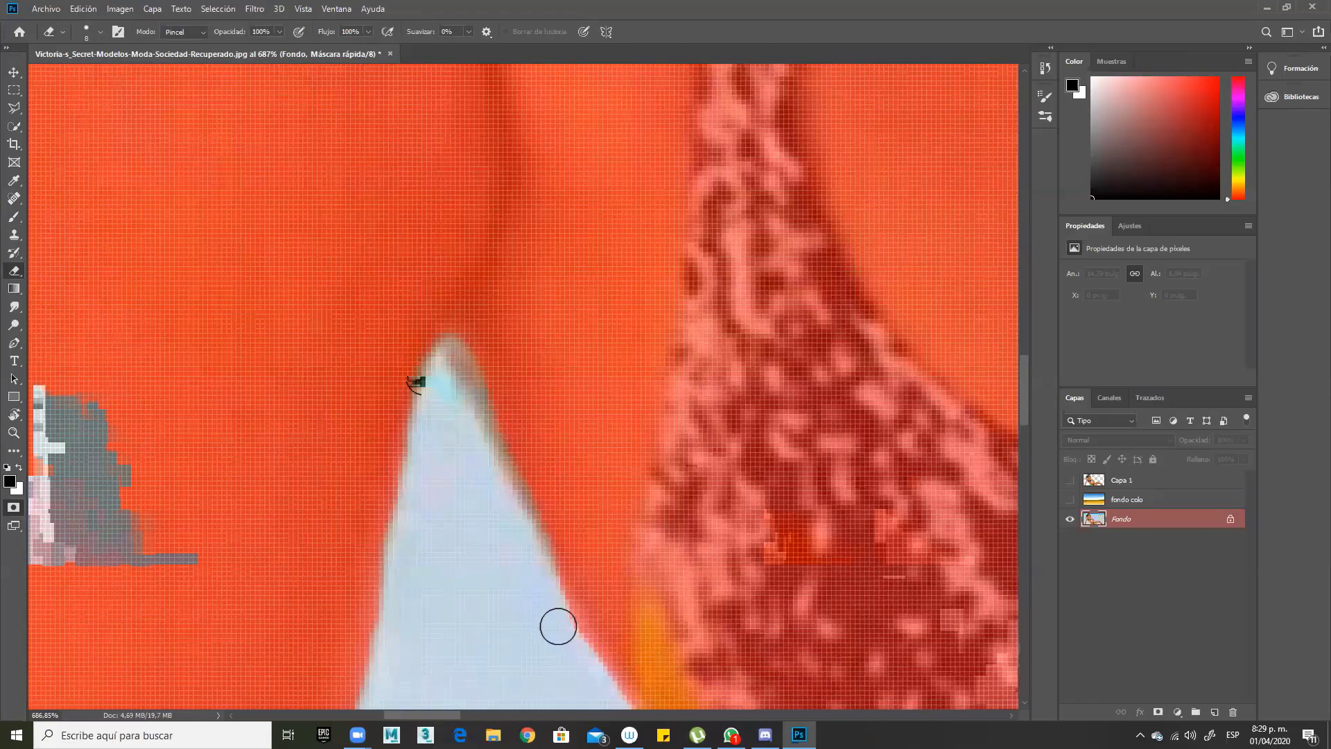
key(b)
mouse_move(499, 363)
mouse_down()
mouse_move(480, 336)
mouse_move(531, 439)
mouse_up()
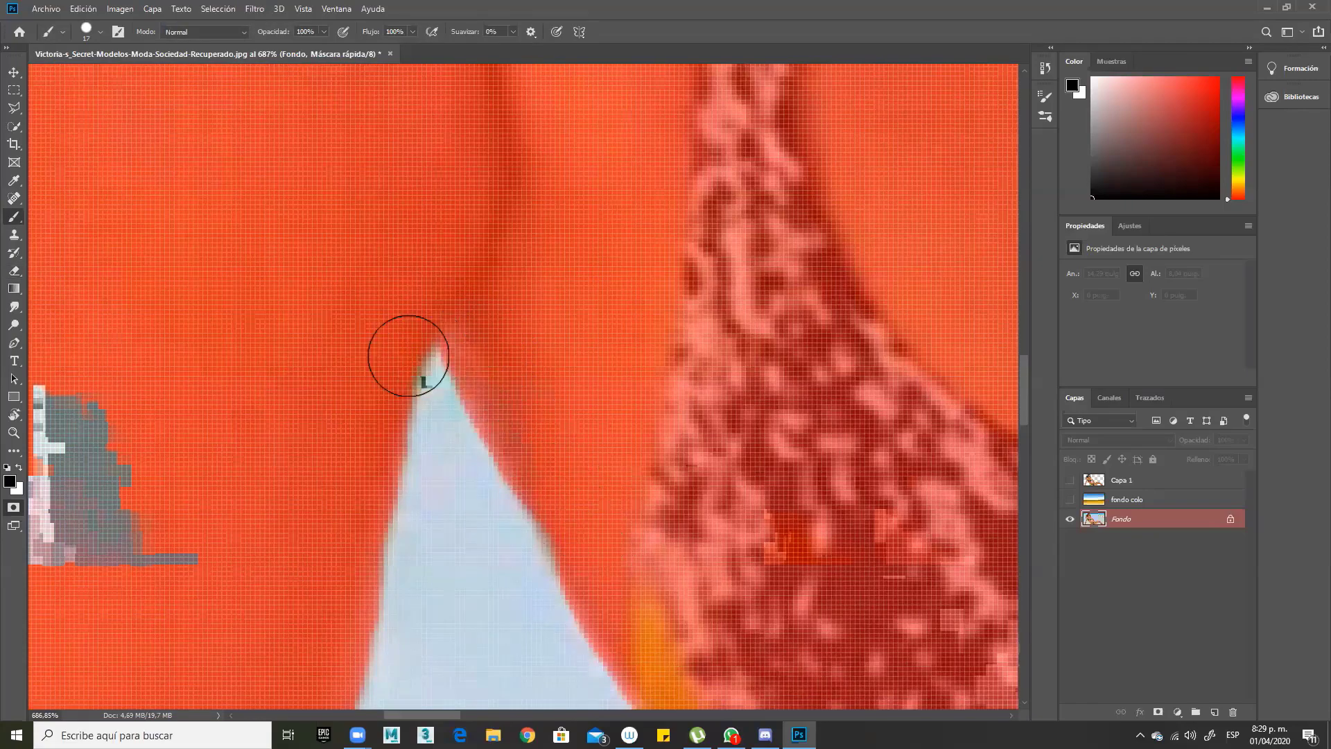
scroll(474, 285, down, 8)
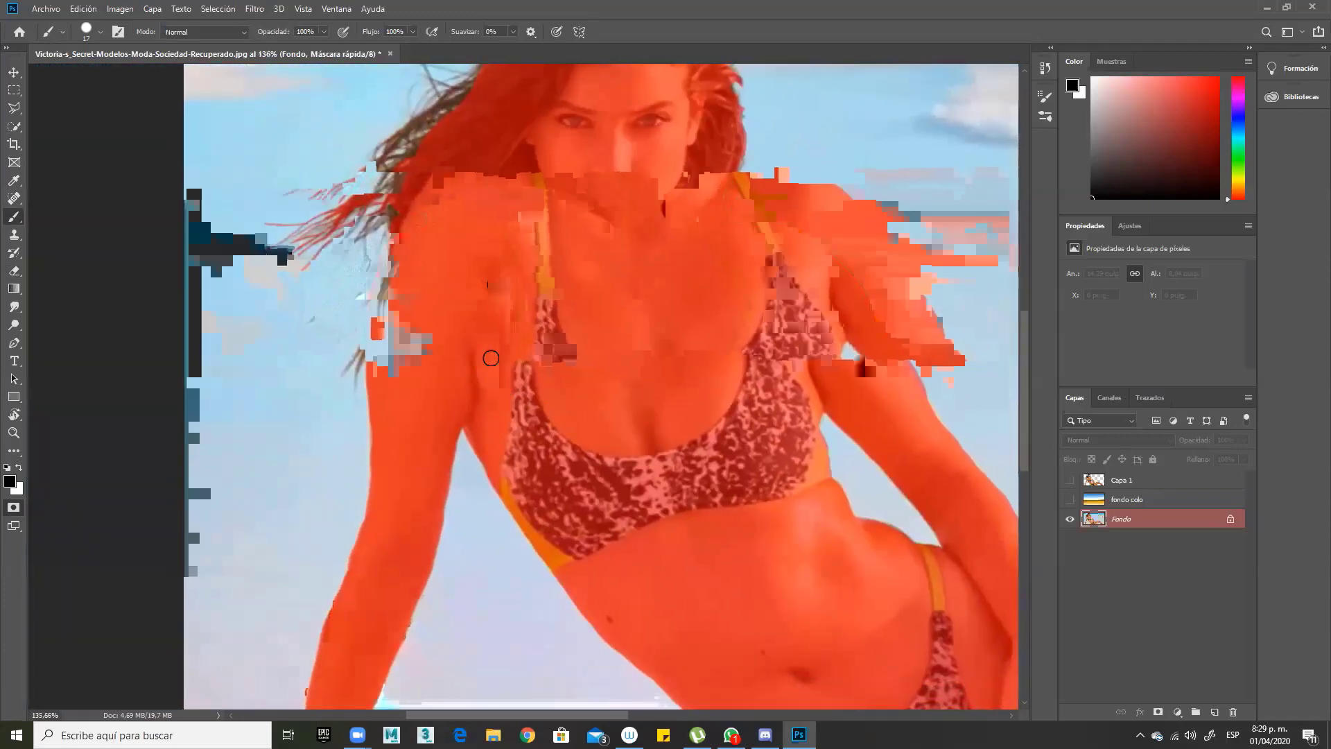
Step: Zoom to 447% and paint mask over the dark specks along the bikini's lower edge
scroll(491, 358, up, 4)
scroll(491, 358, left, 3)
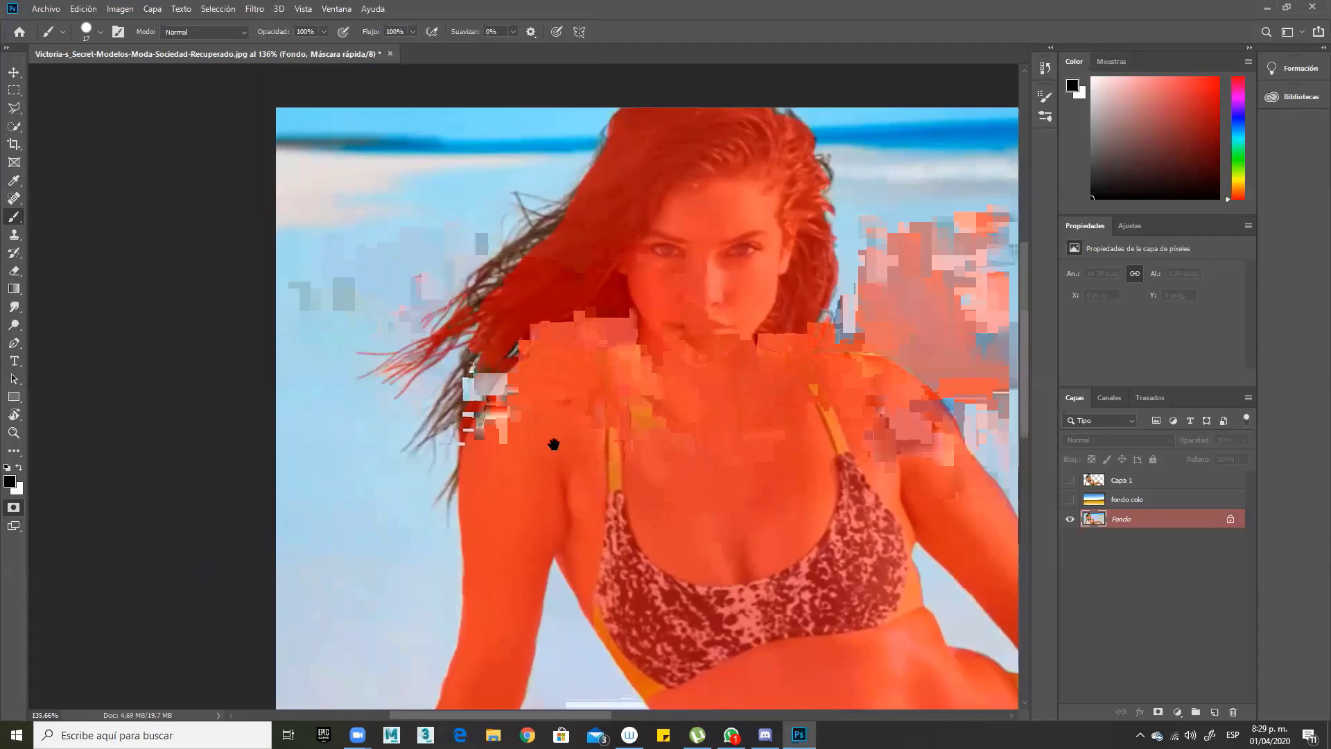
scroll(552, 440, down, 6)
scroll(529, 372, right, 5)
scroll(568, 491, right, 1)
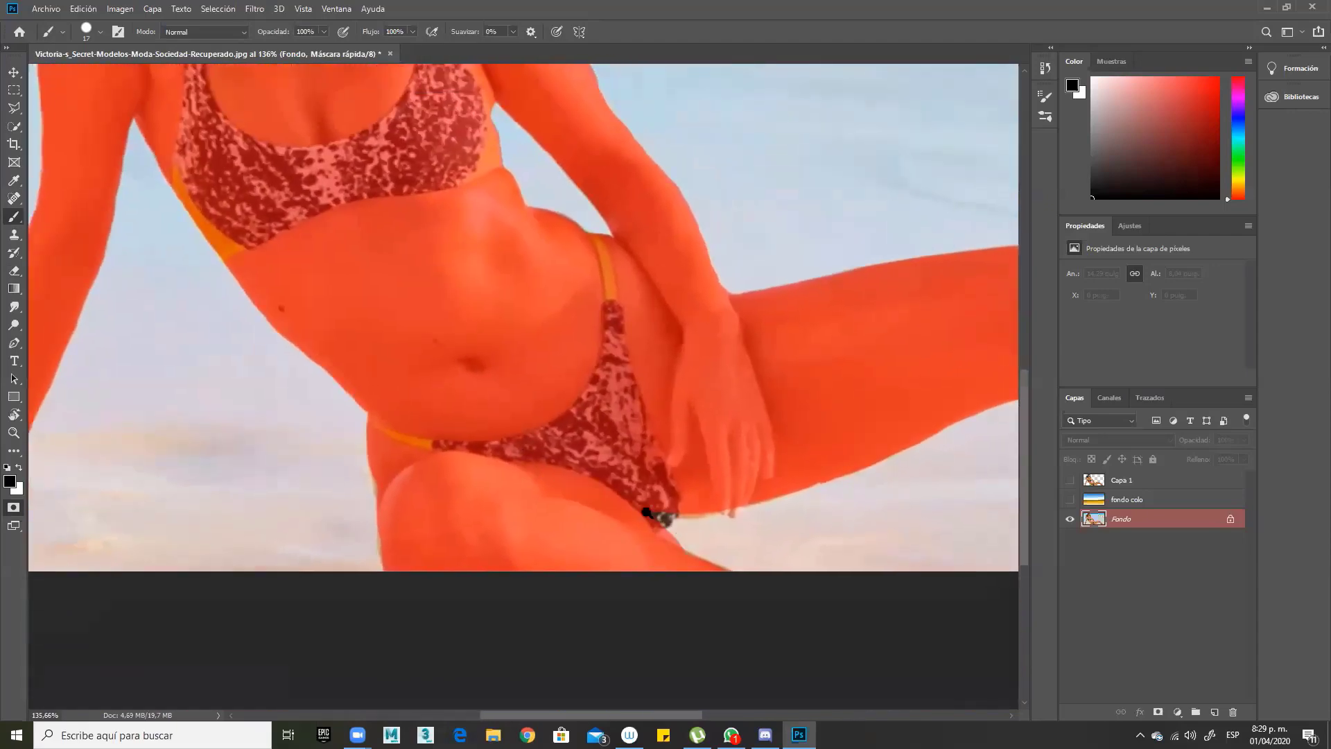
scroll(662, 518, up, 5)
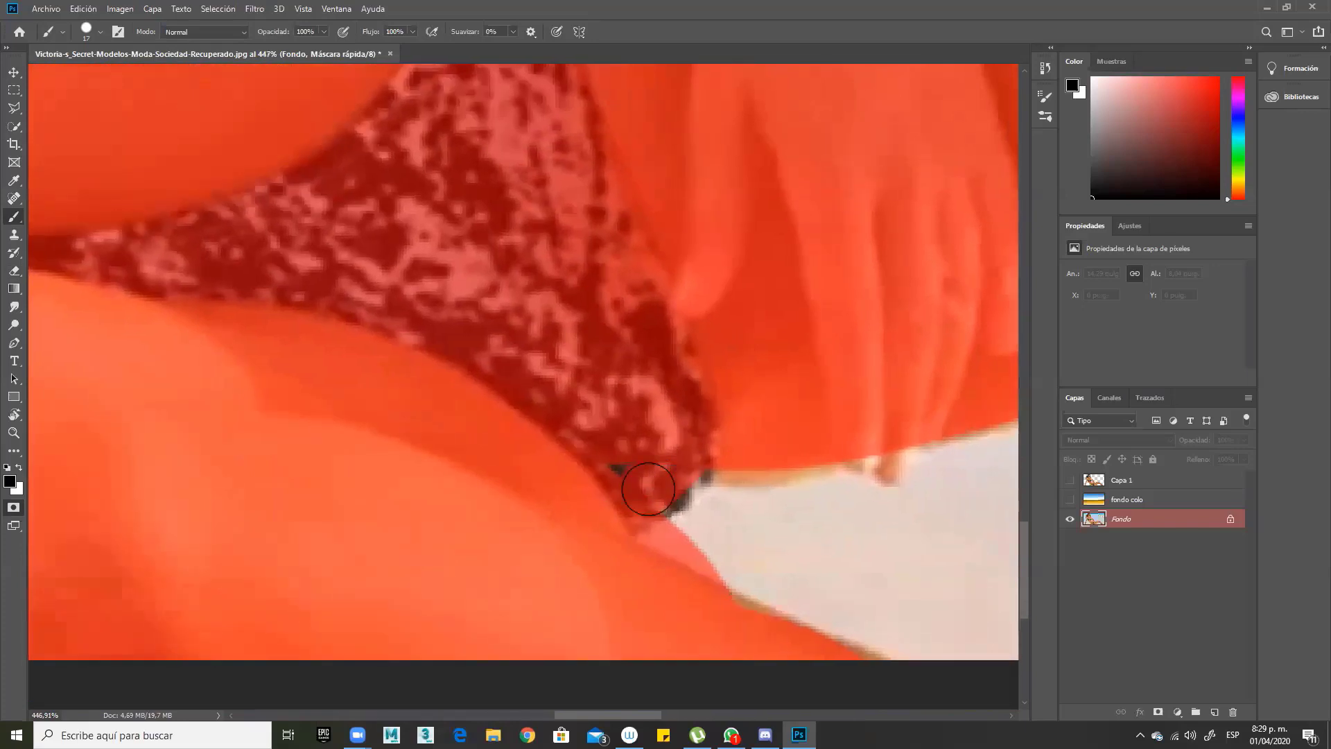
mouse_move(648, 489)
mouse_down()
mouse_move(630, 453)
mouse_move(733, 463)
mouse_move(879, 437)
mouse_move(892, 461)
mouse_move(880, 443)
mouse_up()
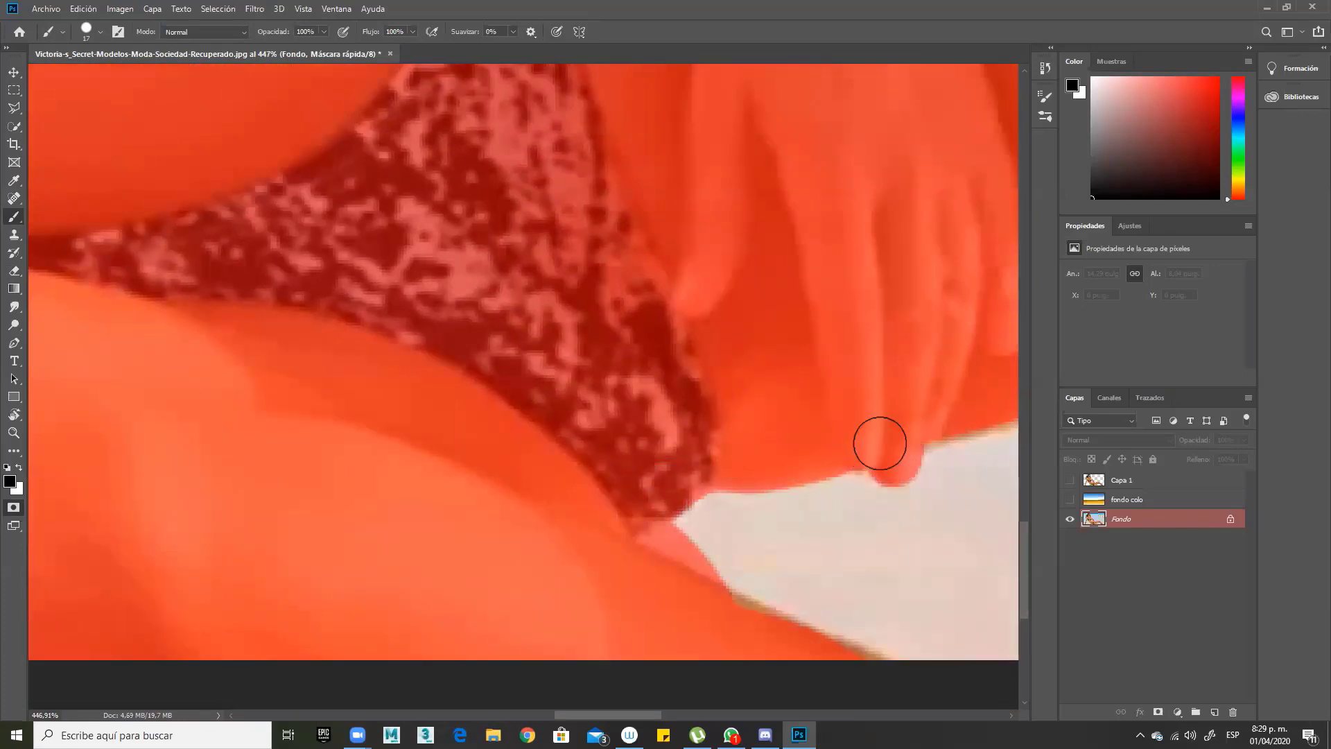
mouse_move(635, 555)
mouse_down()
mouse_move(768, 626)
mouse_move(549, 490)
mouse_up()
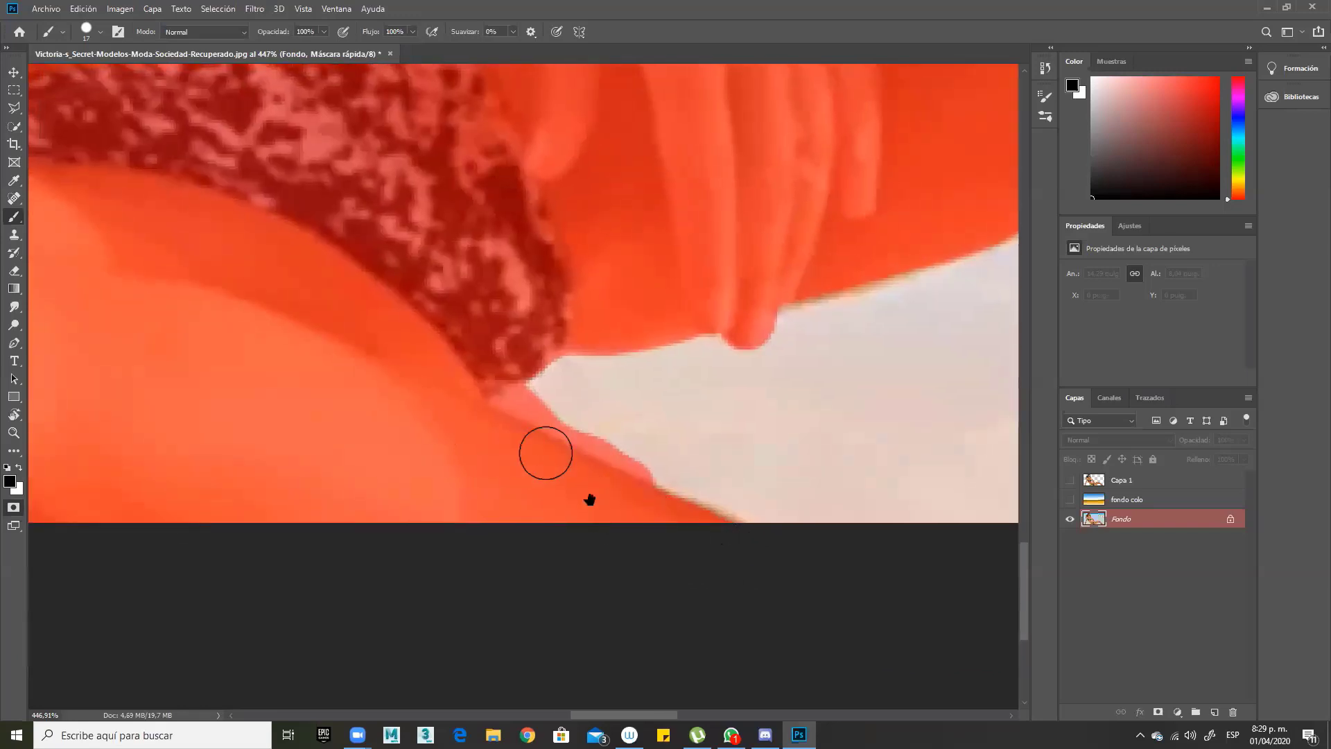
Step: Erase mask from the pale gap between the hand and thigh
key(e)
mouse_move(531, 402)
mouse_down()
mouse_move(505, 400)
mouse_move(567, 427)
mouse_up()
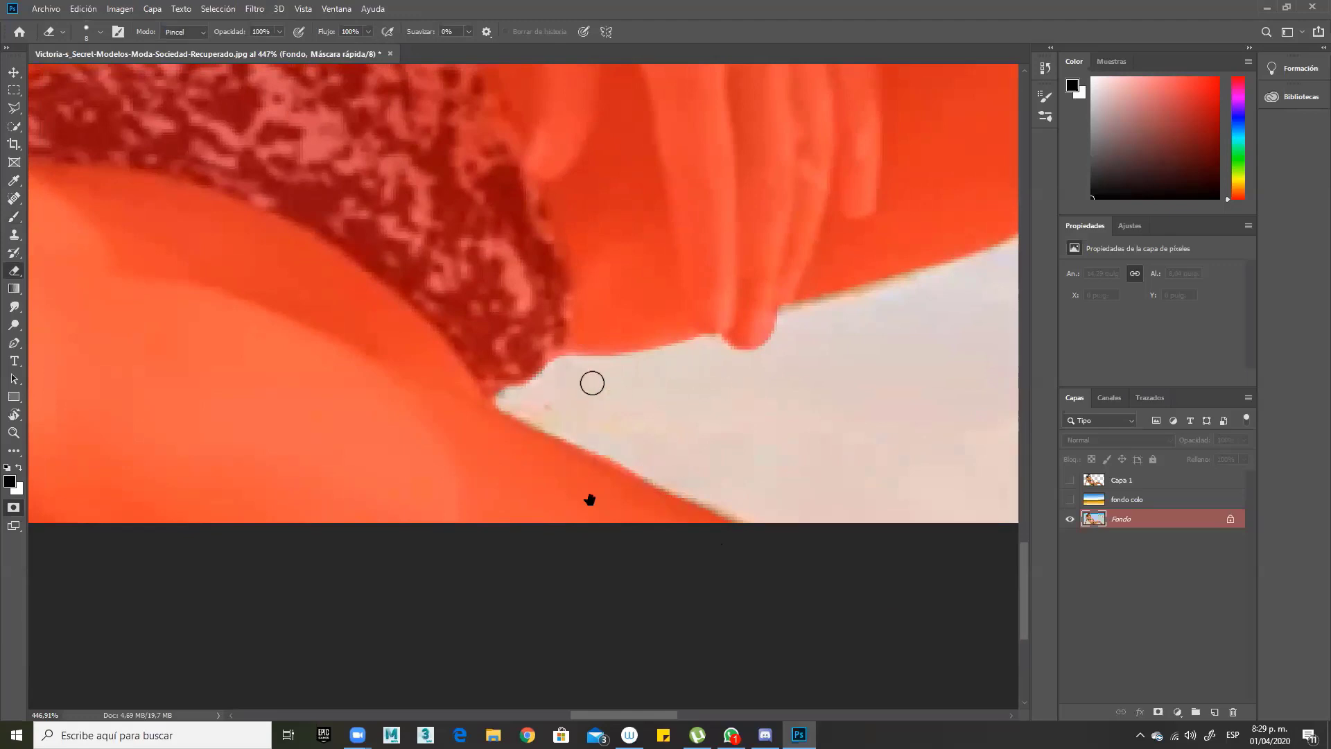
scroll(734, 366, down, 10)
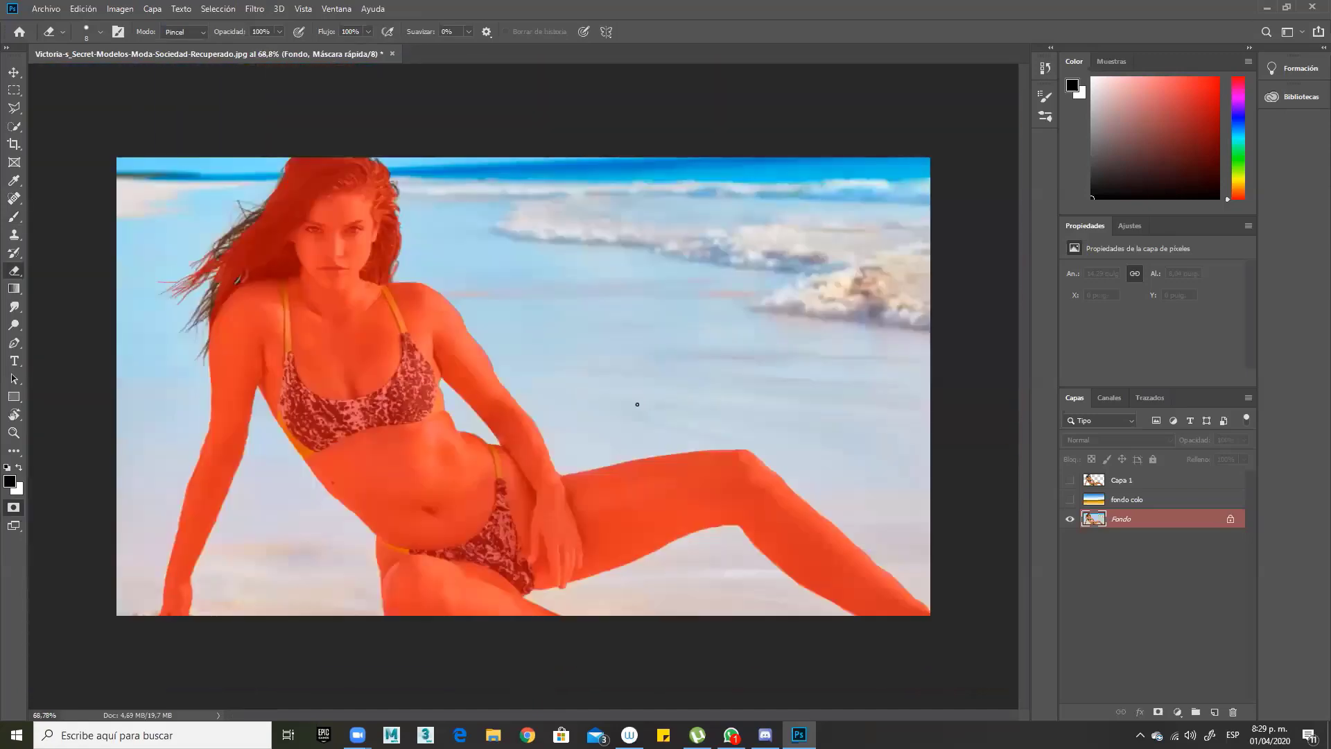
Step: Exit Quick Mask, save the selection as channel Alfa 4, and deselect
key(q)
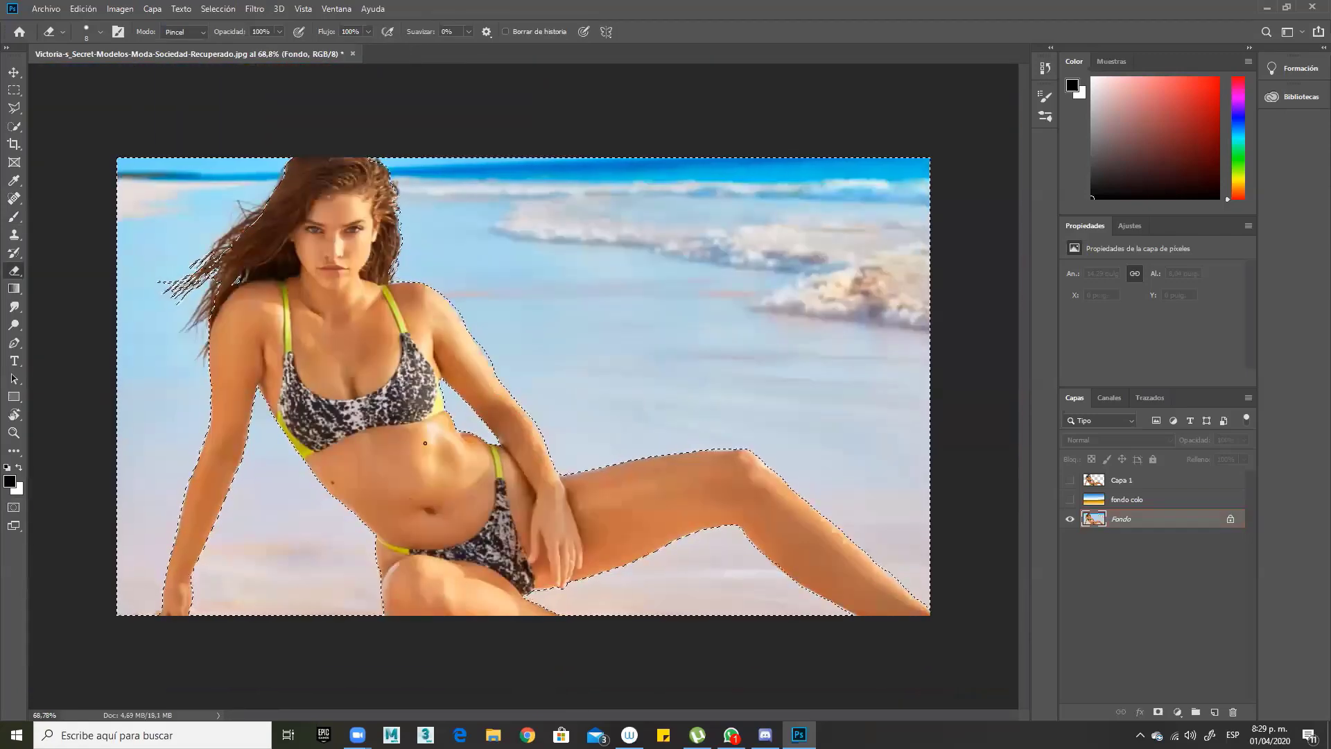
click(1109, 397)
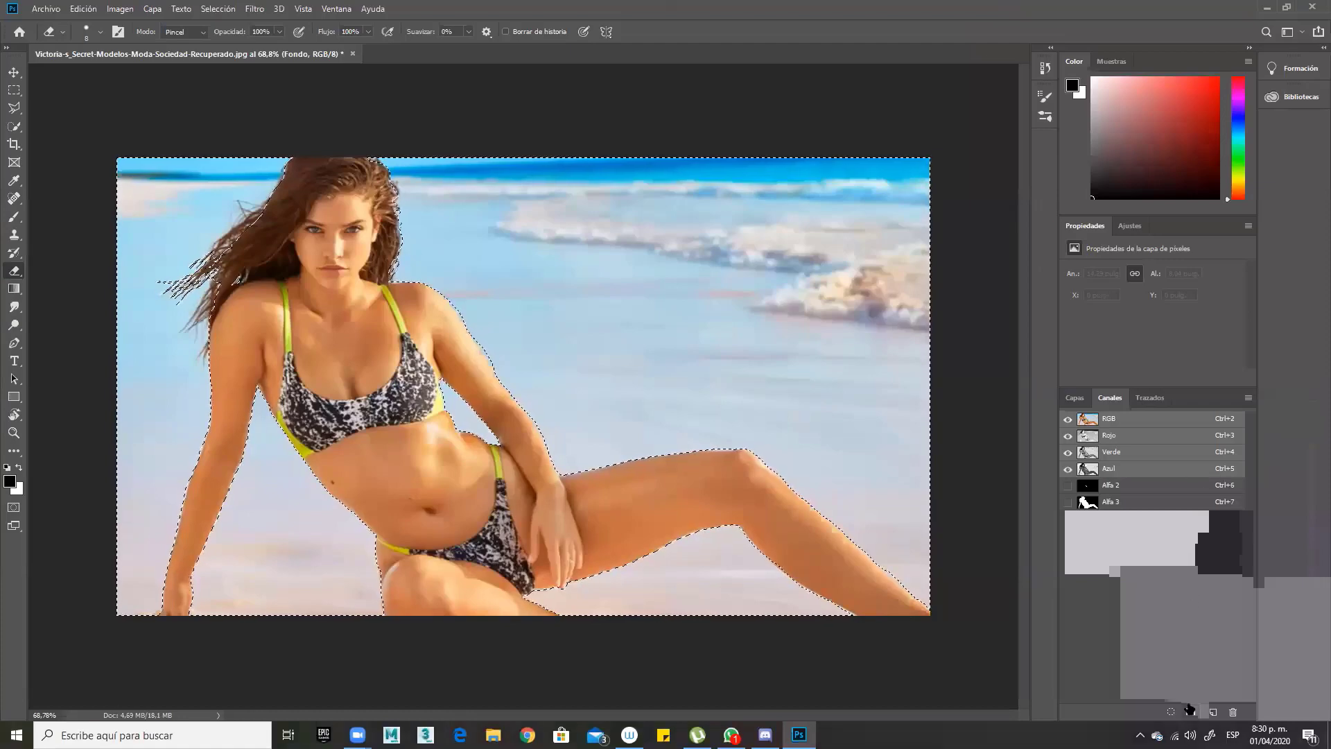
click(1190, 712)
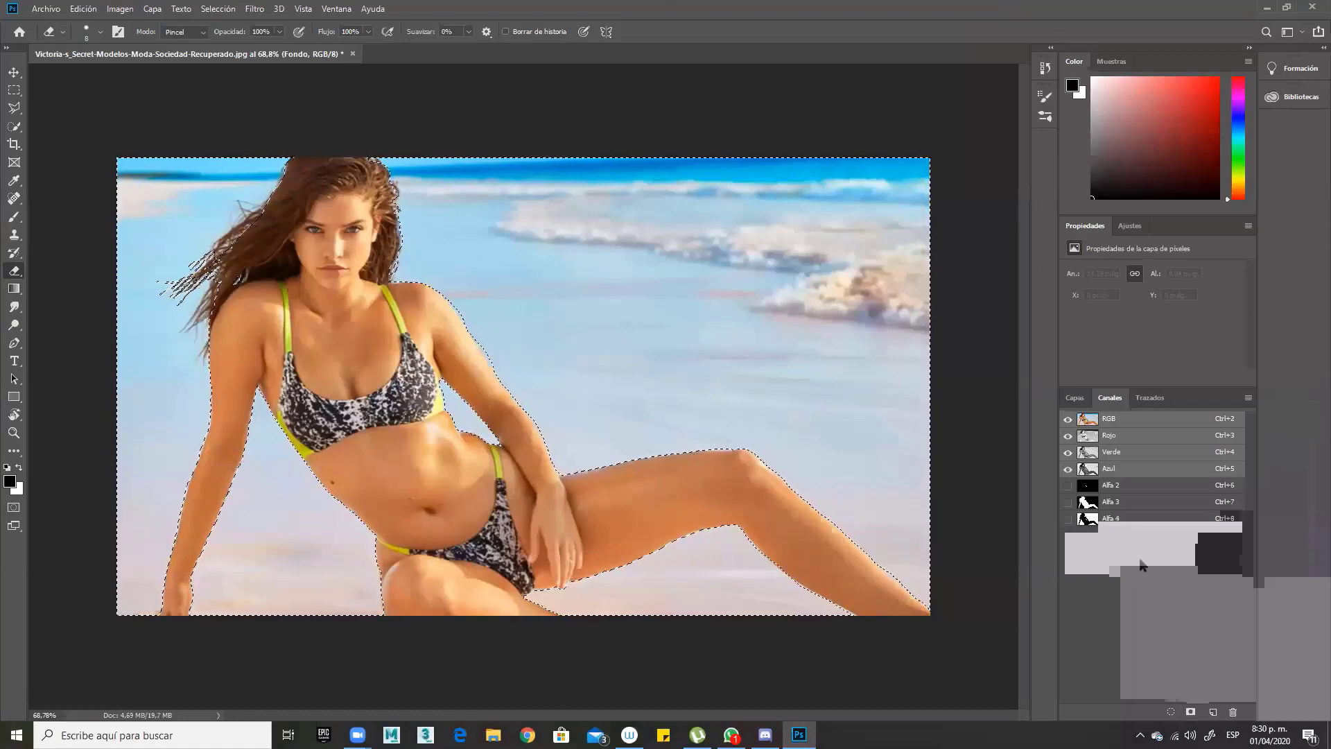
click(1130, 519)
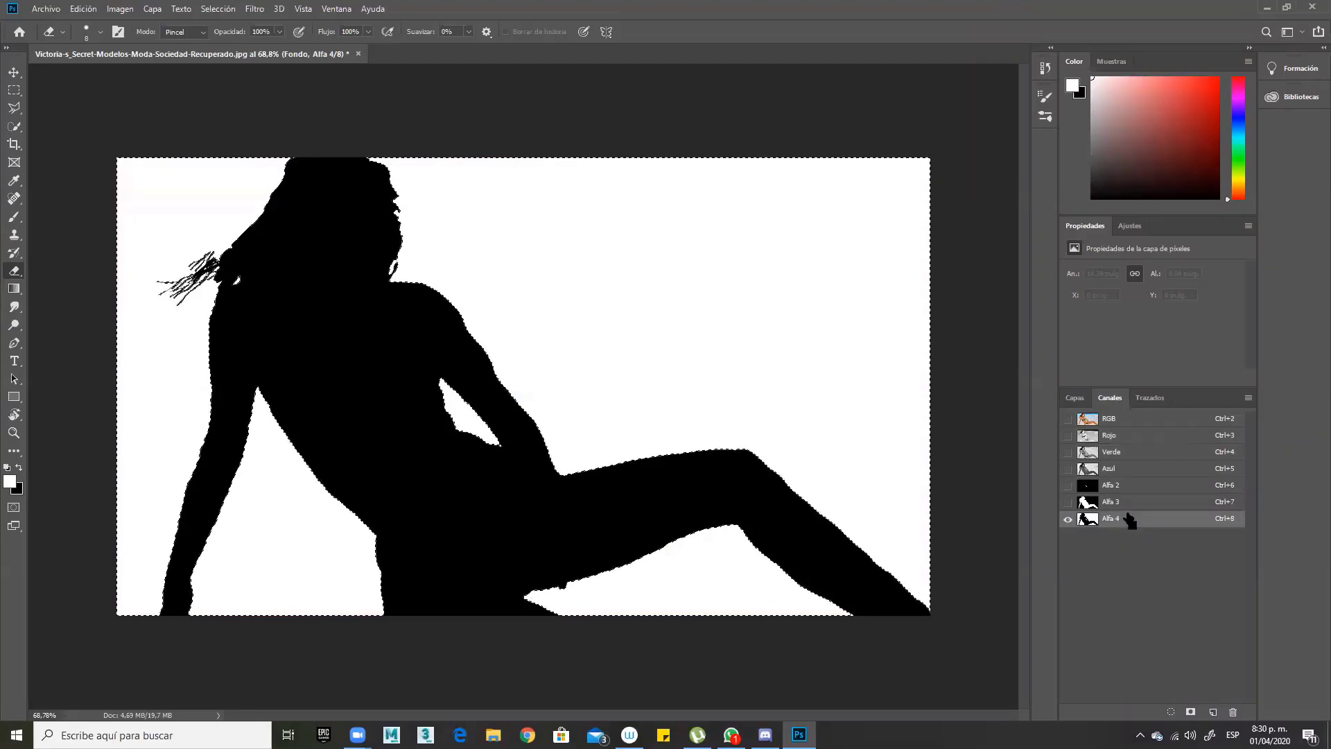
key(ctrl+d)
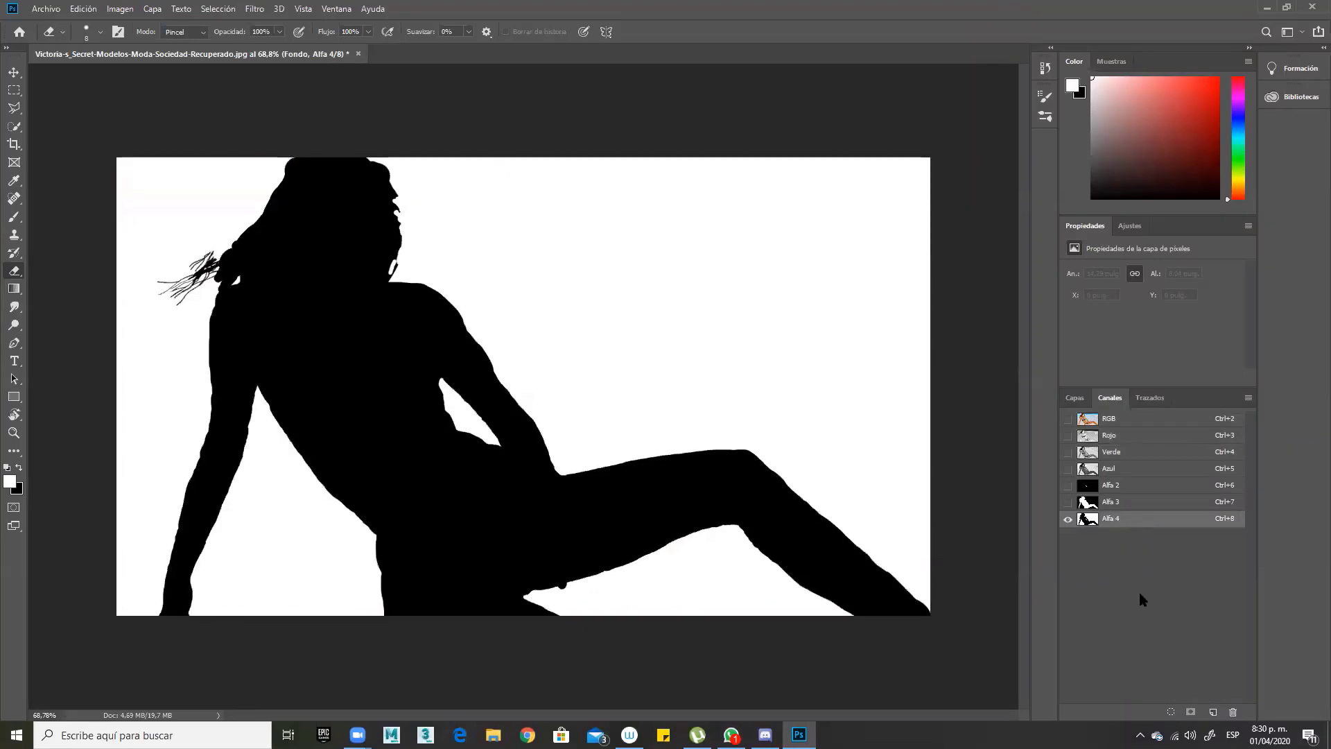
Step: Compare the Alfa 3 and Alfa 4 channels by switching between them
click(1120, 507)
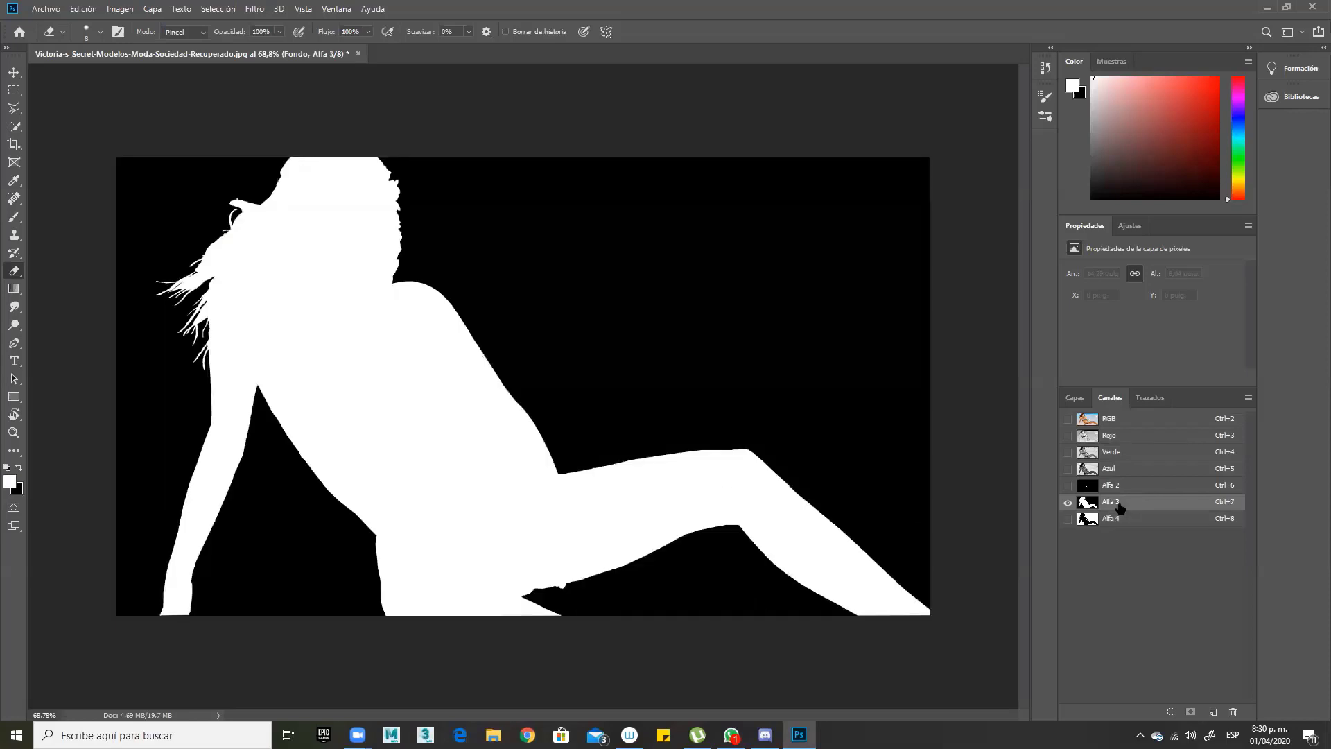
click(1120, 521)
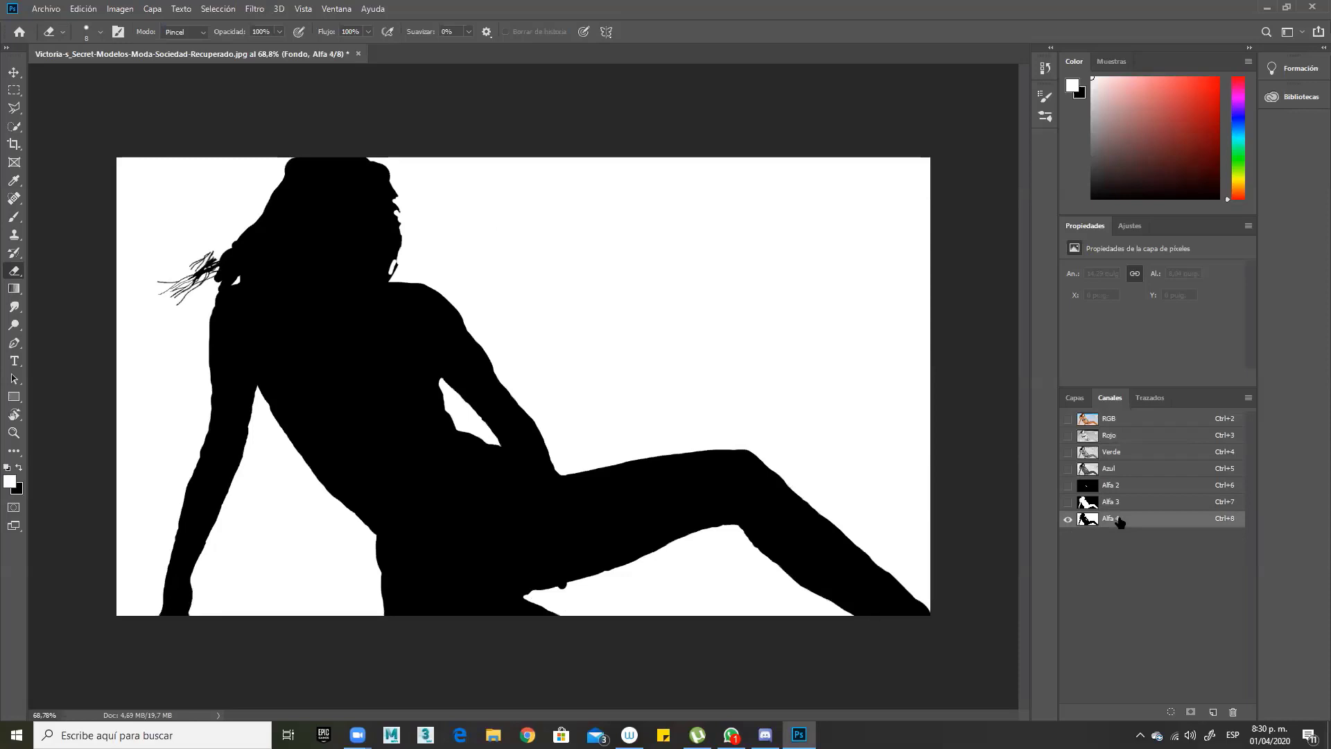
click(1120, 507)
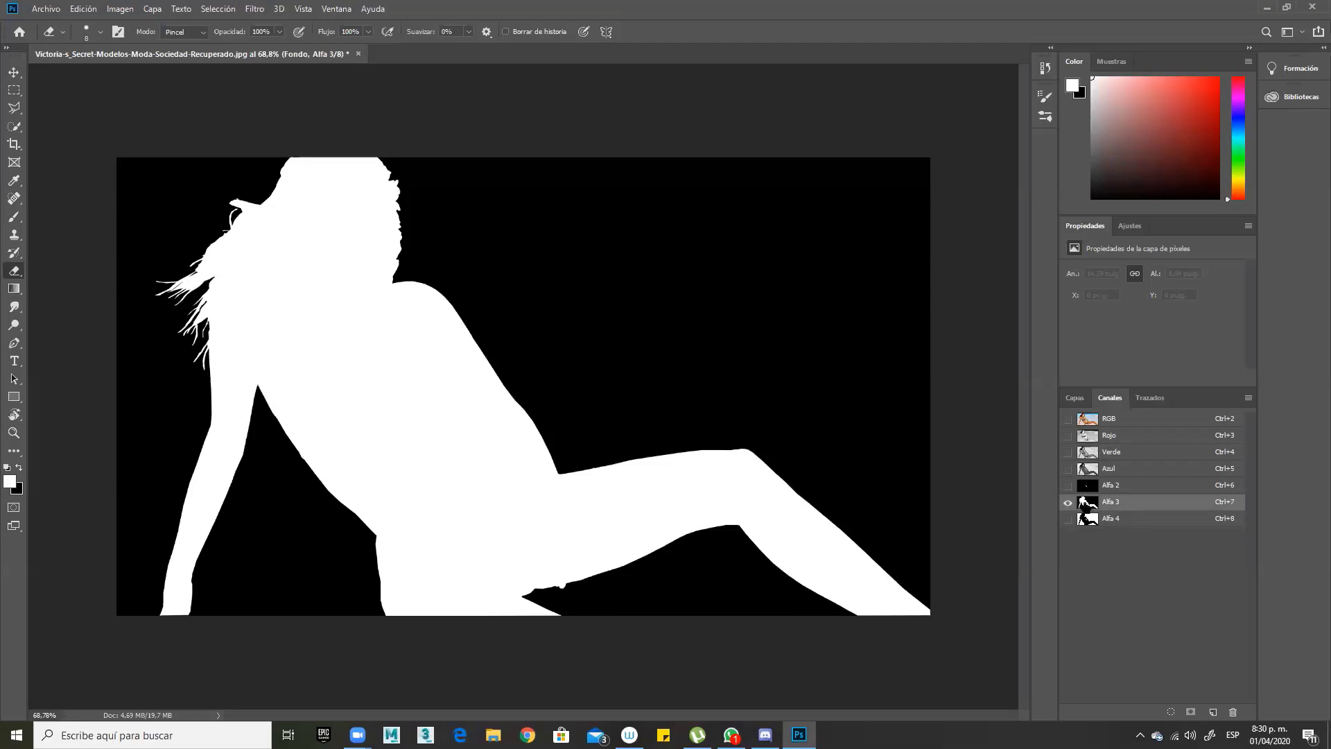
click(1120, 520)
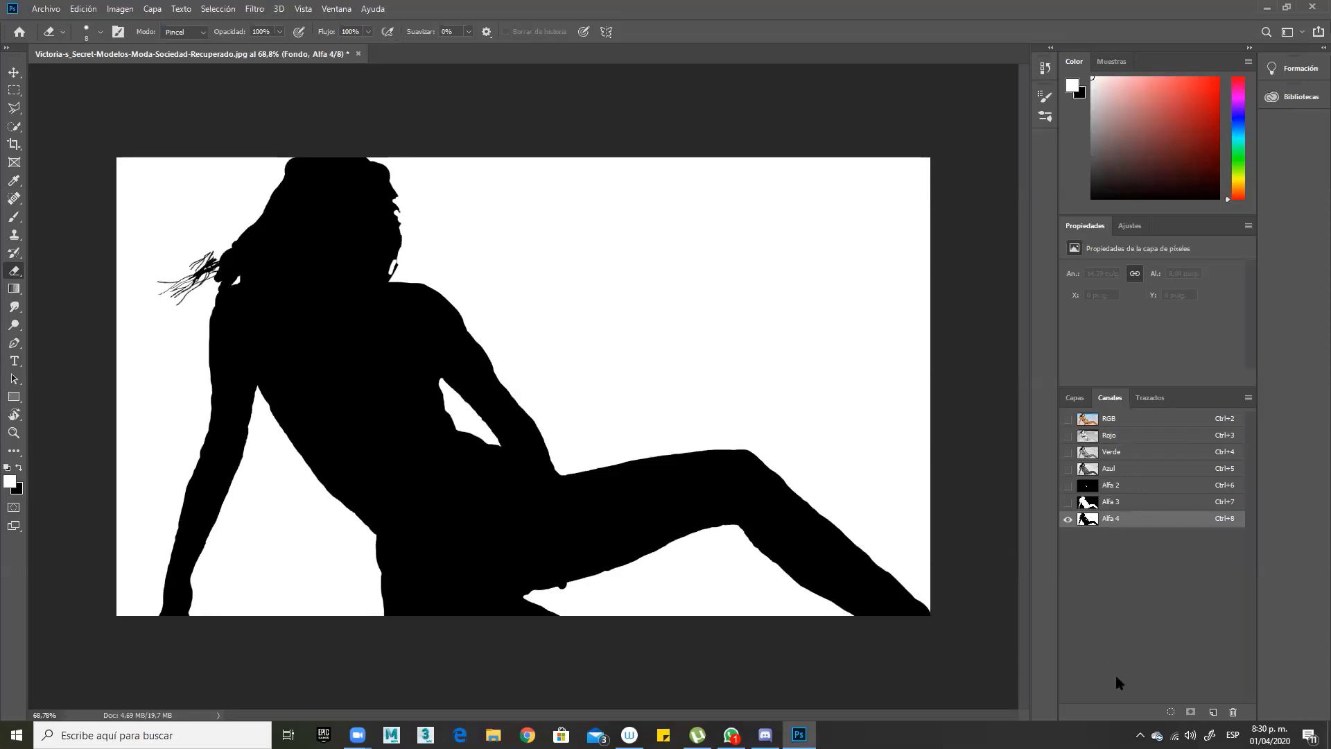
Step: Load Alfa 4 as a selection, copy the background to Capa 2, and hide Fondo
click(1171, 713)
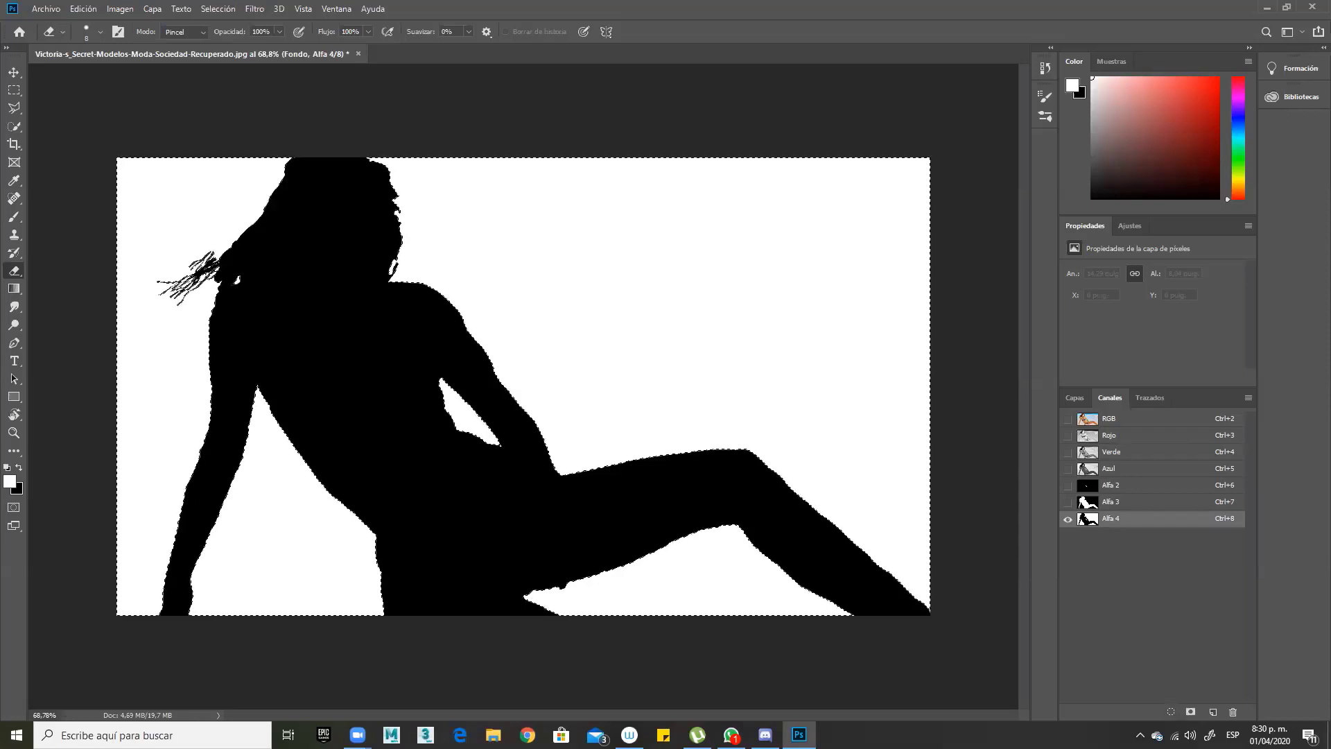
click(1073, 400)
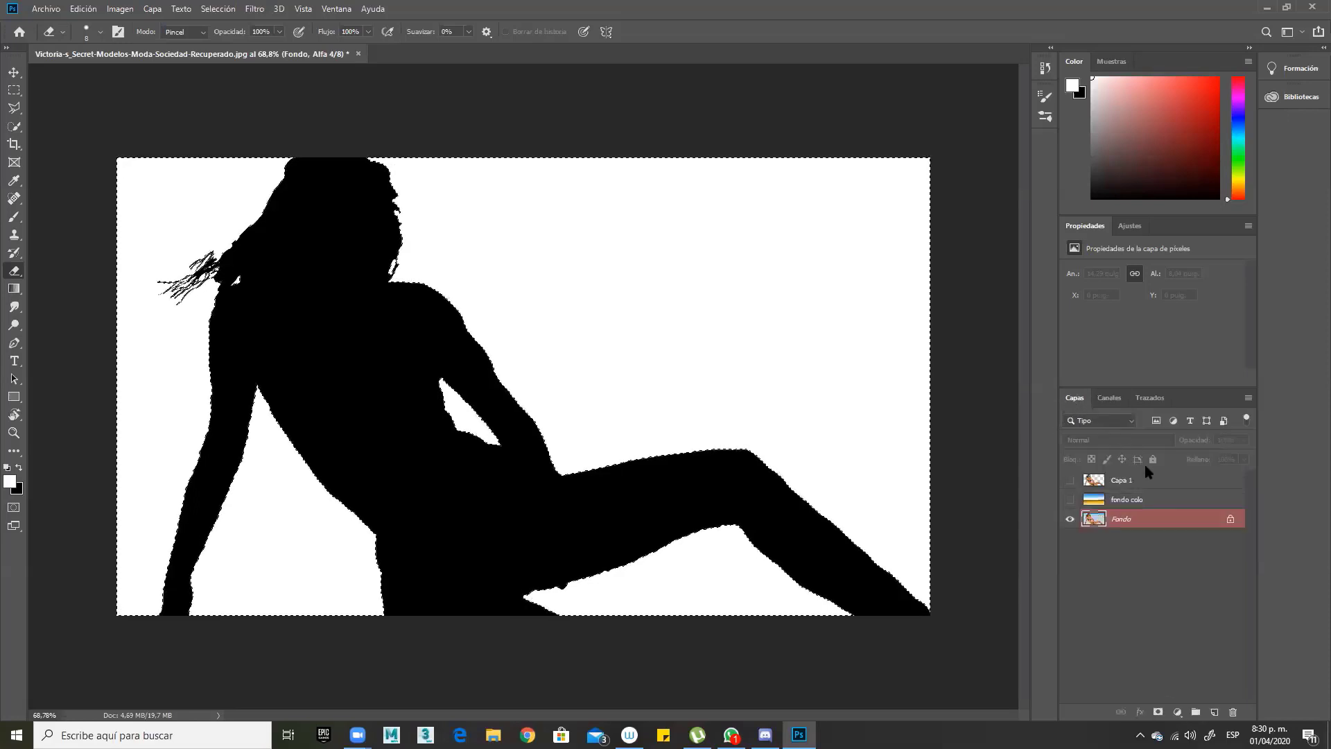
click(1116, 397)
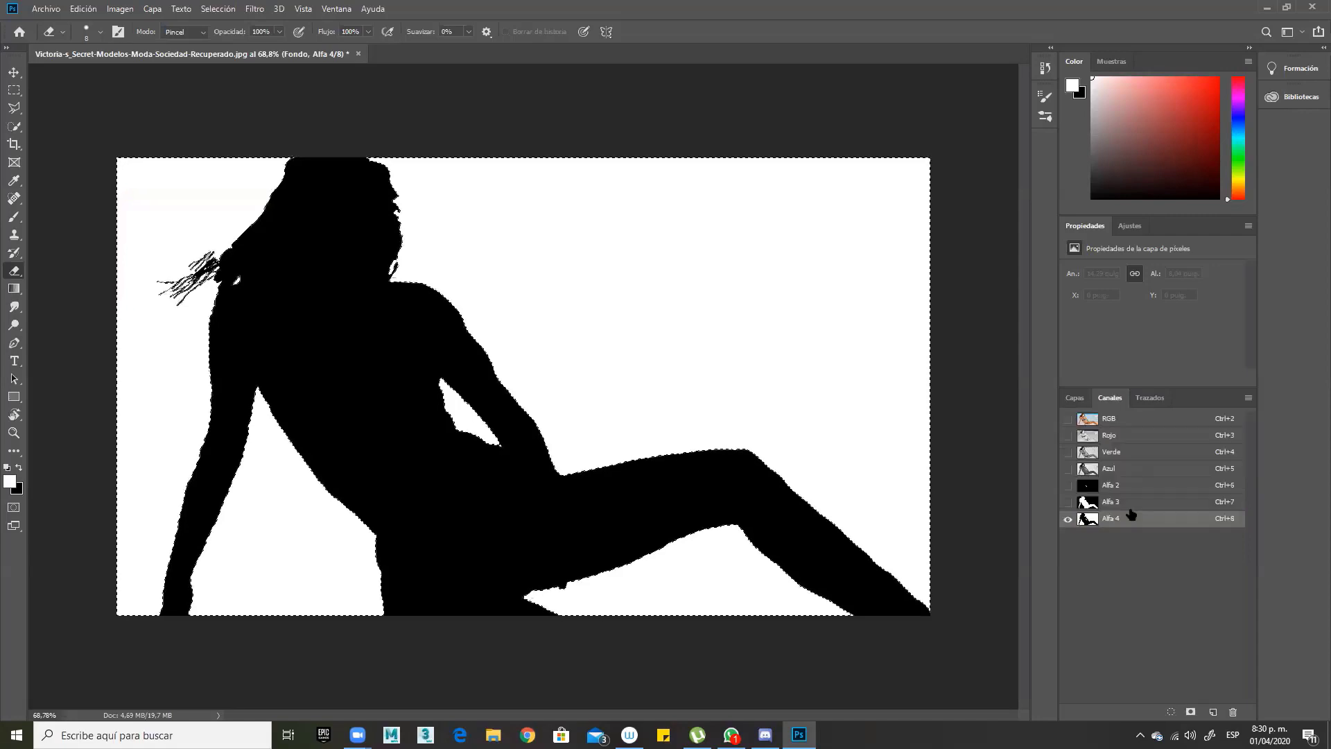
click(1086, 418)
click(1074, 399)
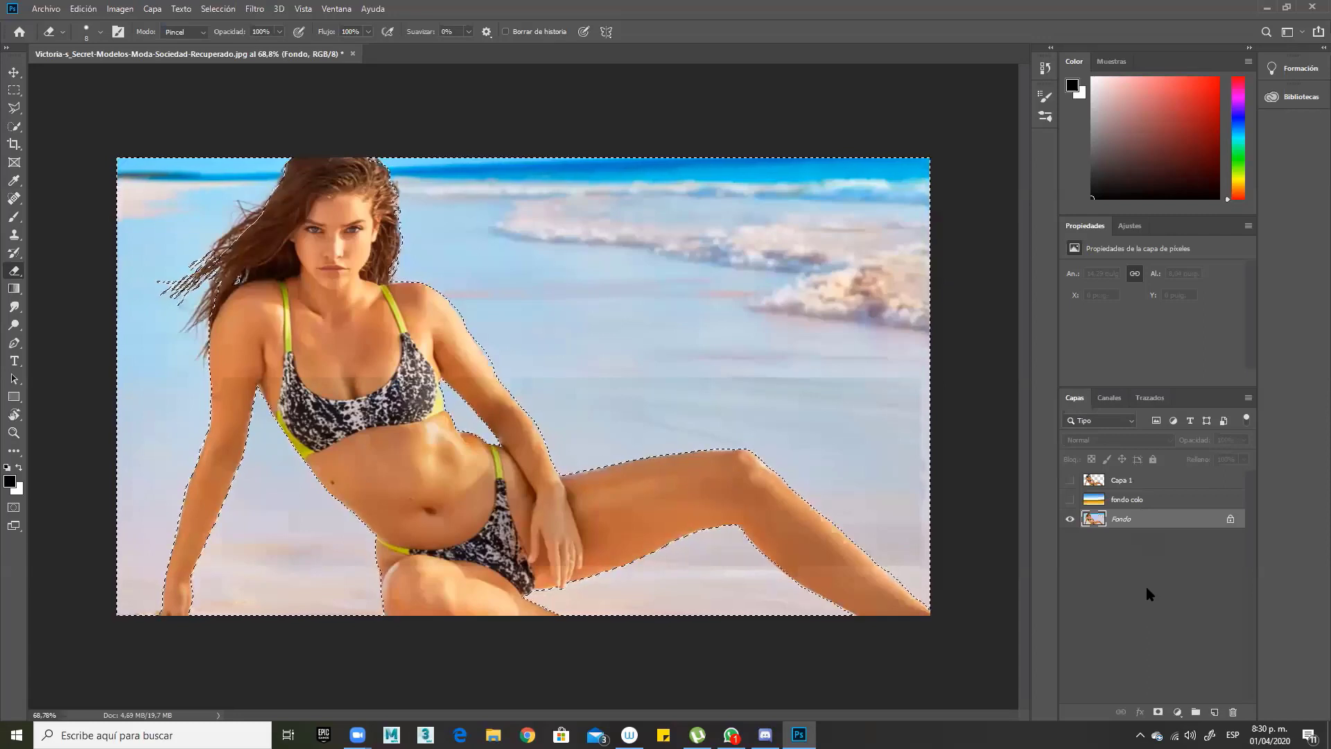
key(ctrl+j)
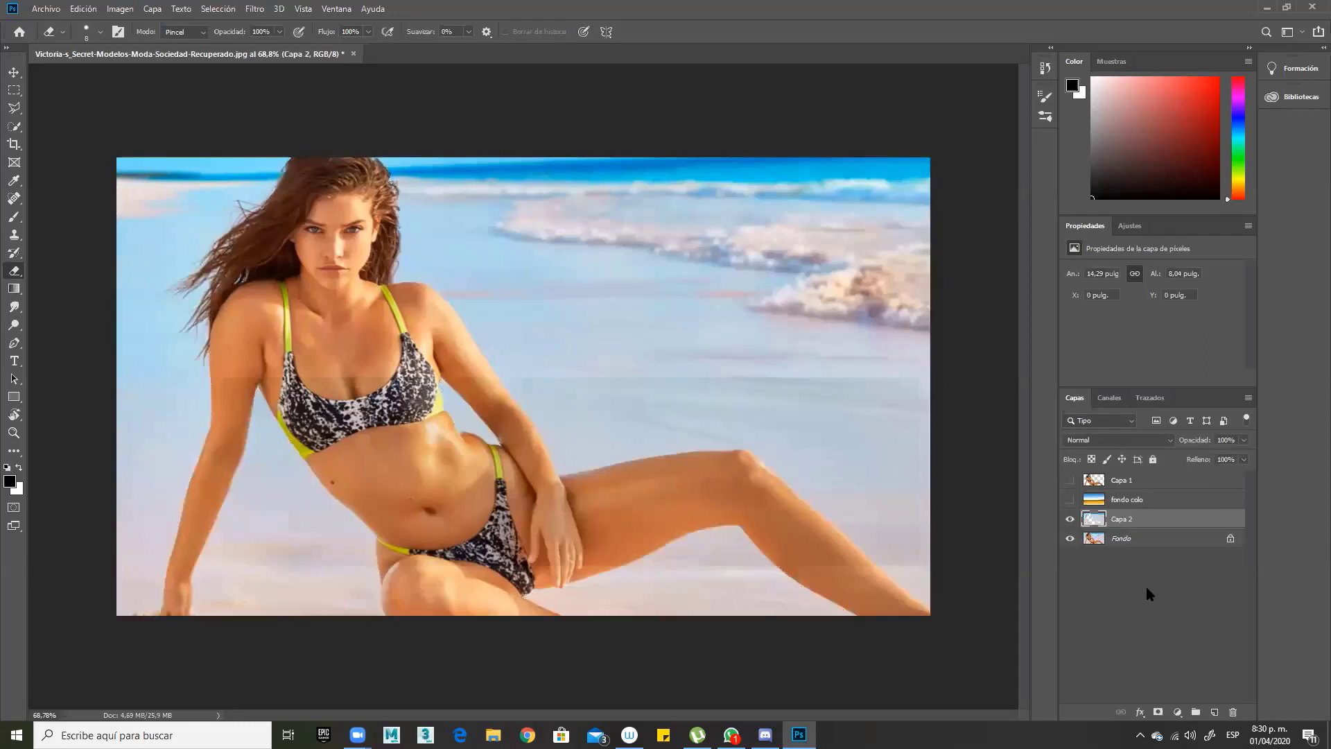
click(1070, 538)
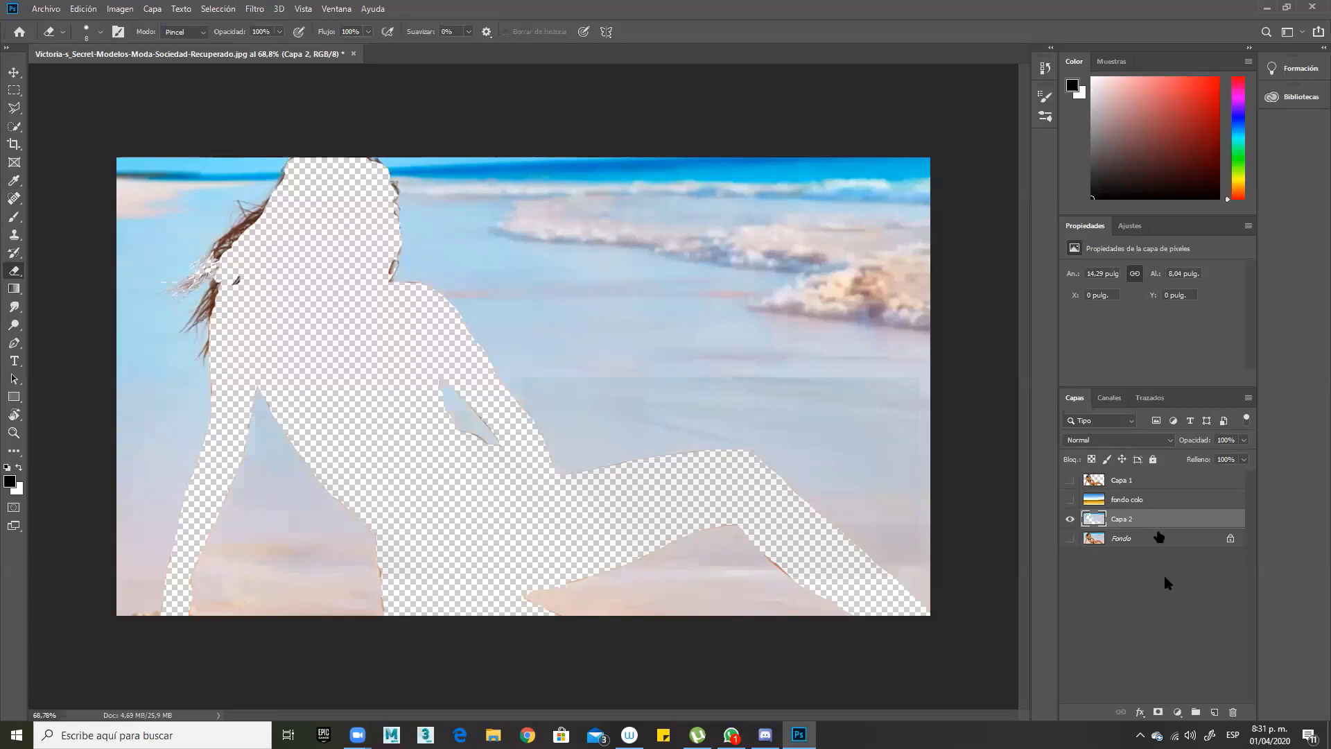
Step: Reload Alfa 4 as a selection, show Fondo, hide Capa 2, and make Fondo active
click(1111, 397)
click(1123, 522)
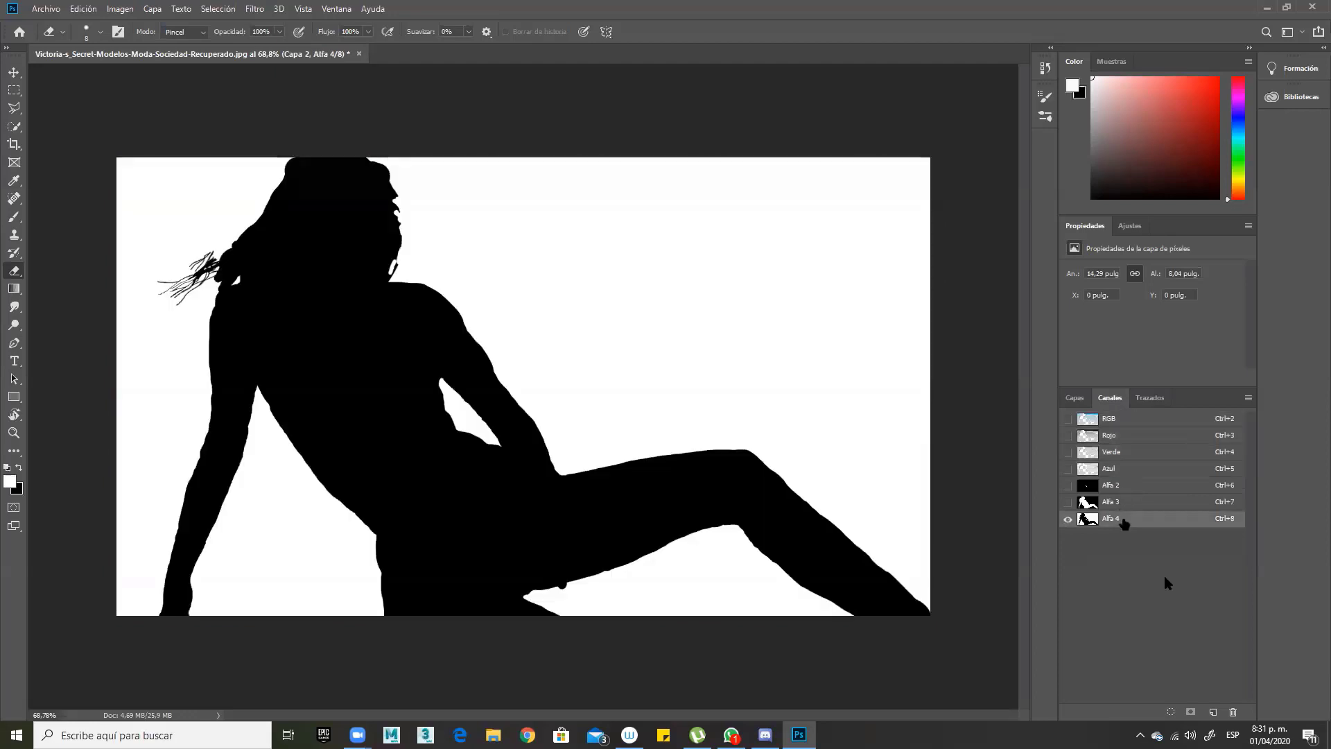
click(1170, 711)
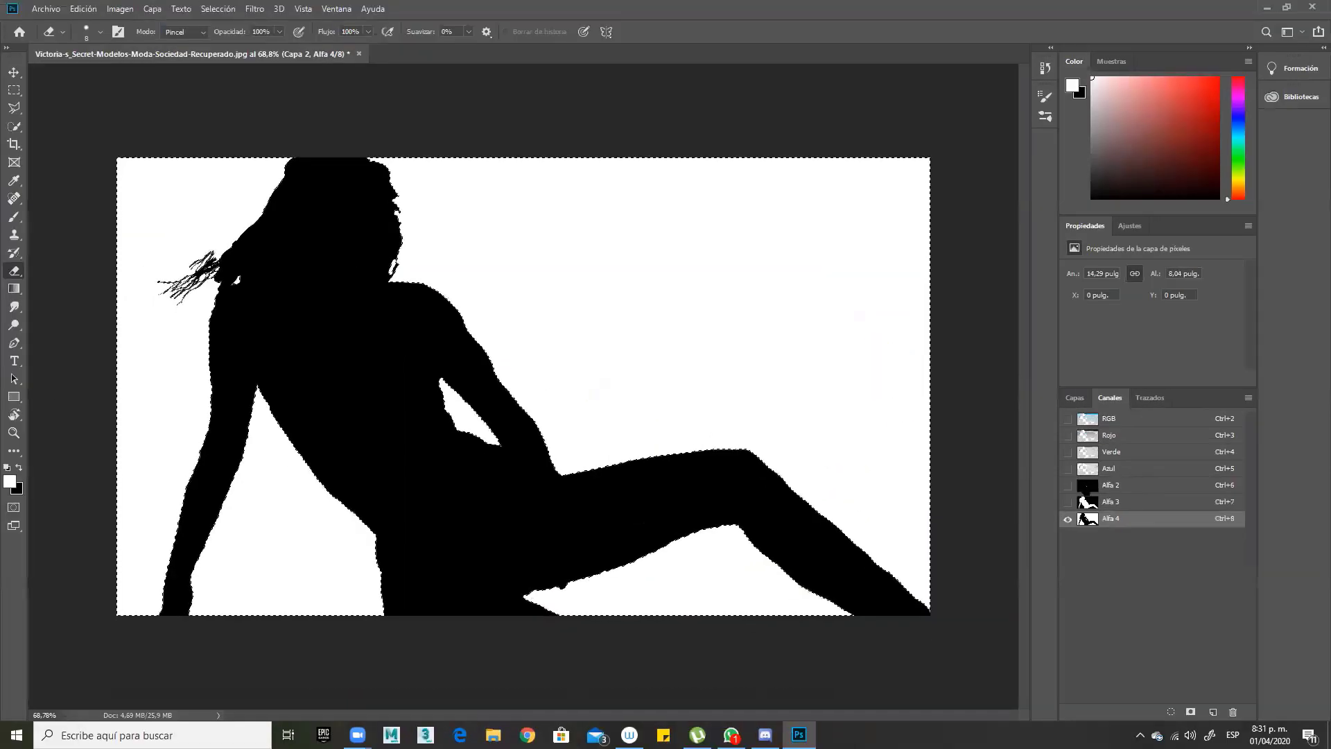
click(1114, 421)
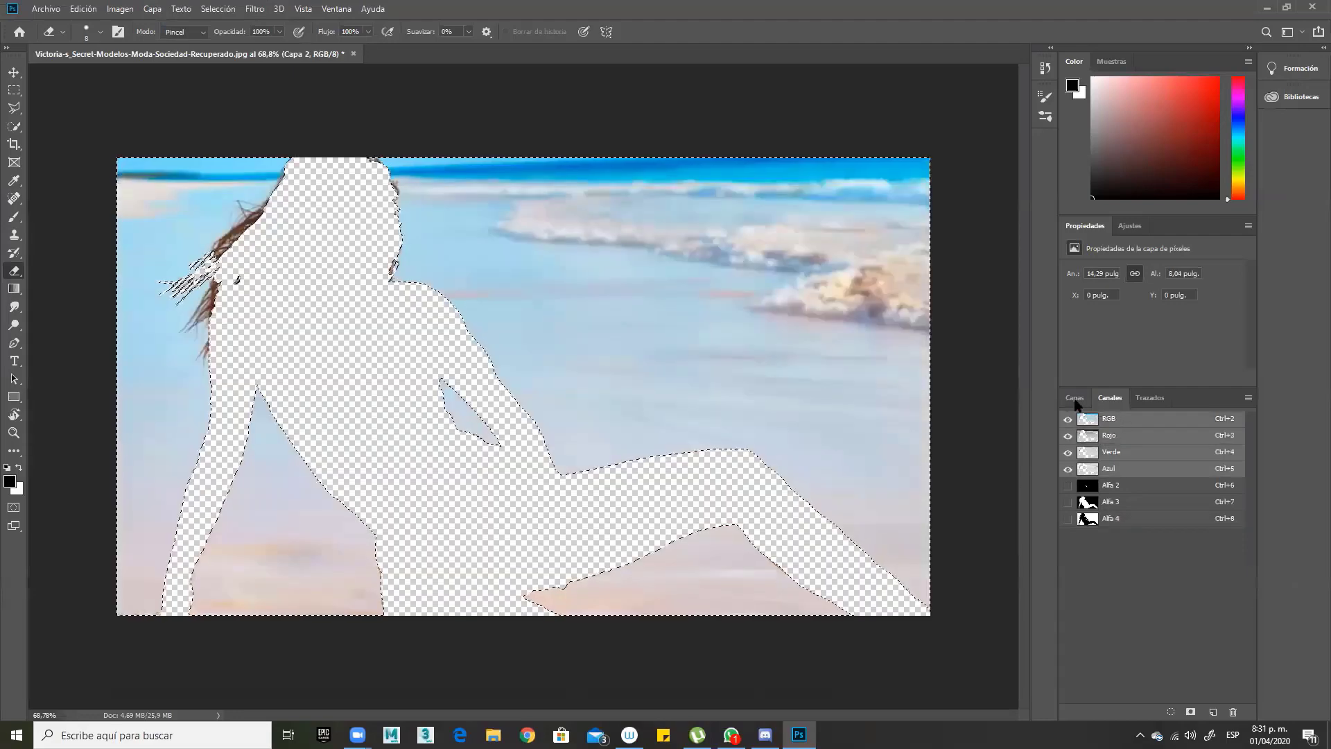
key(F7)
click(1116, 542)
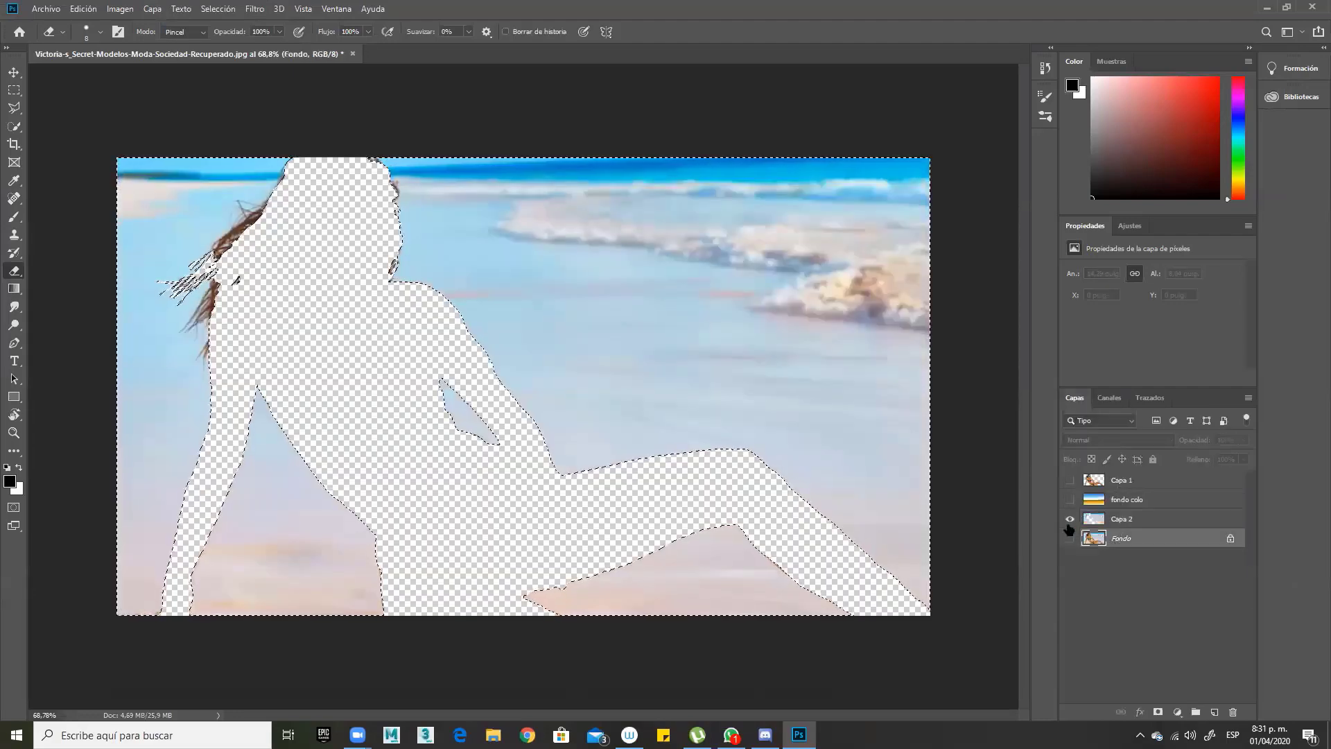
click(1070, 538)
click(1068, 521)
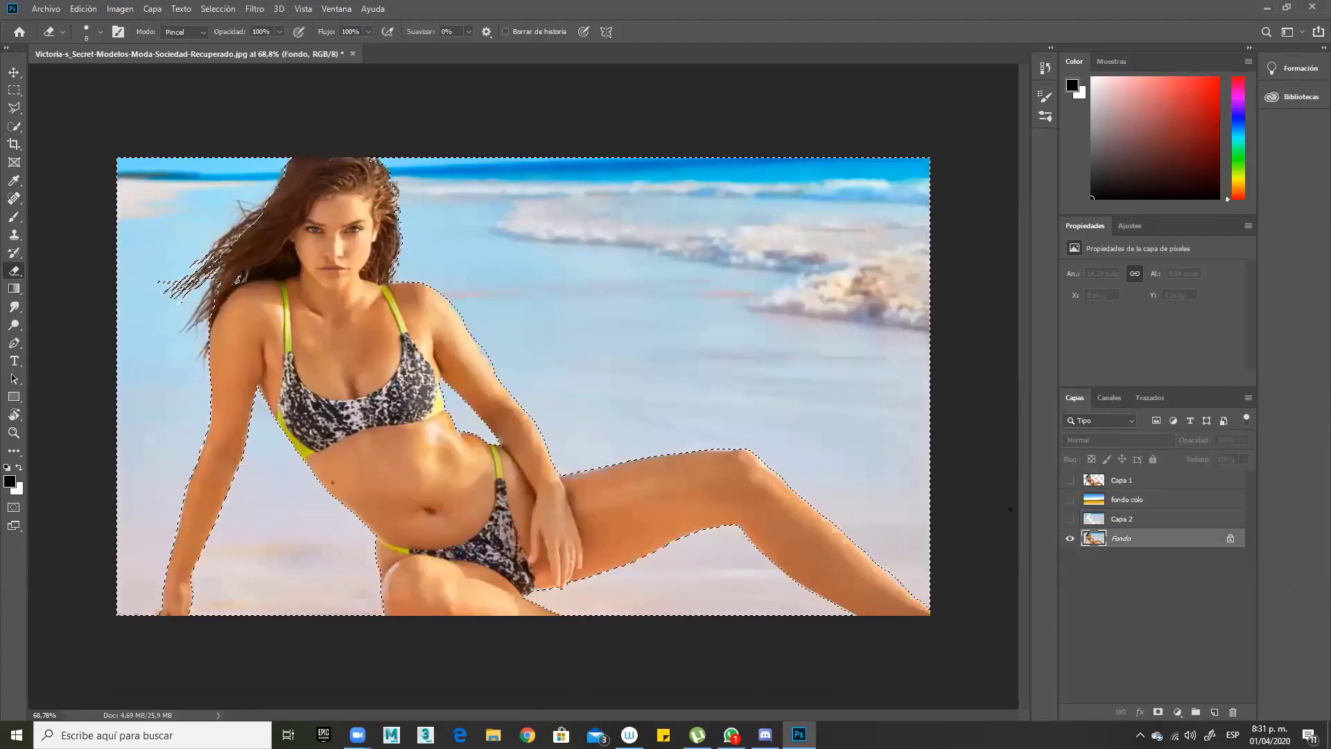
click(218, 11)
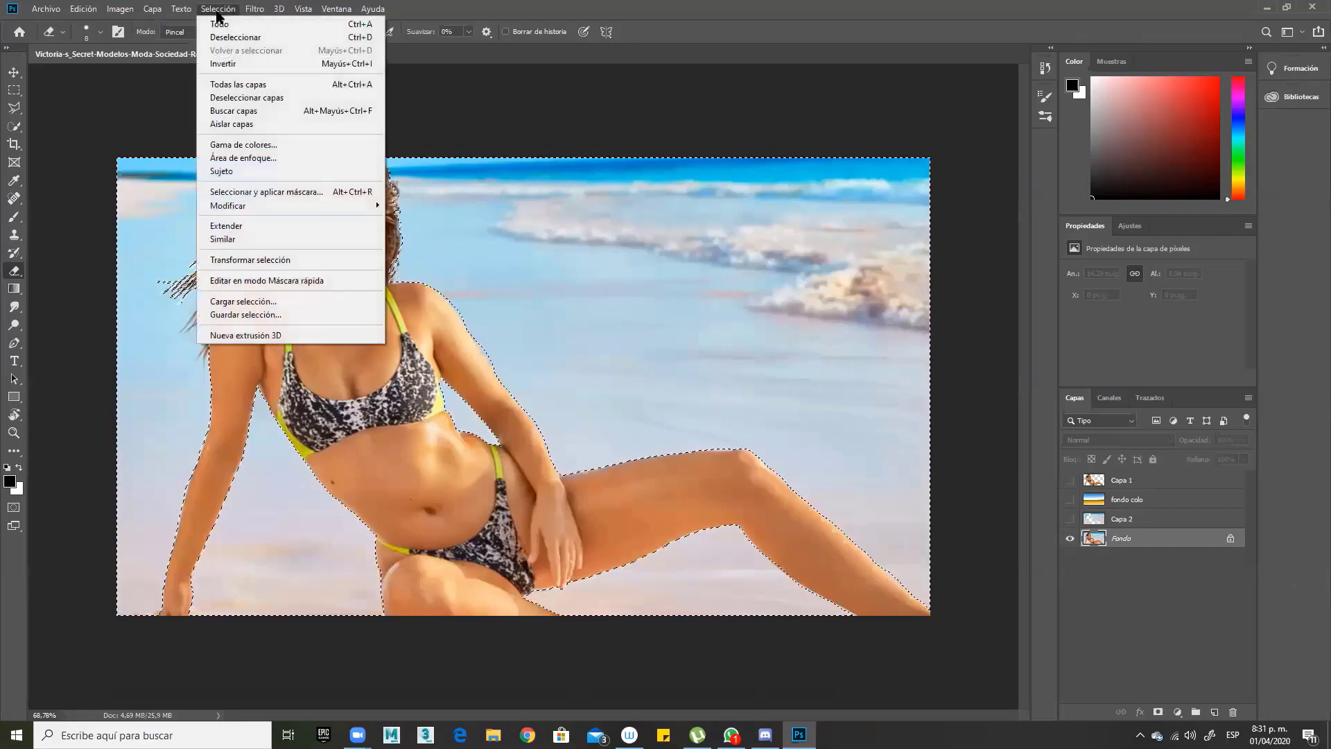
Step: Invert the selection, copy the model onto new layer Capa 3, and hide Fondo
click(262, 63)
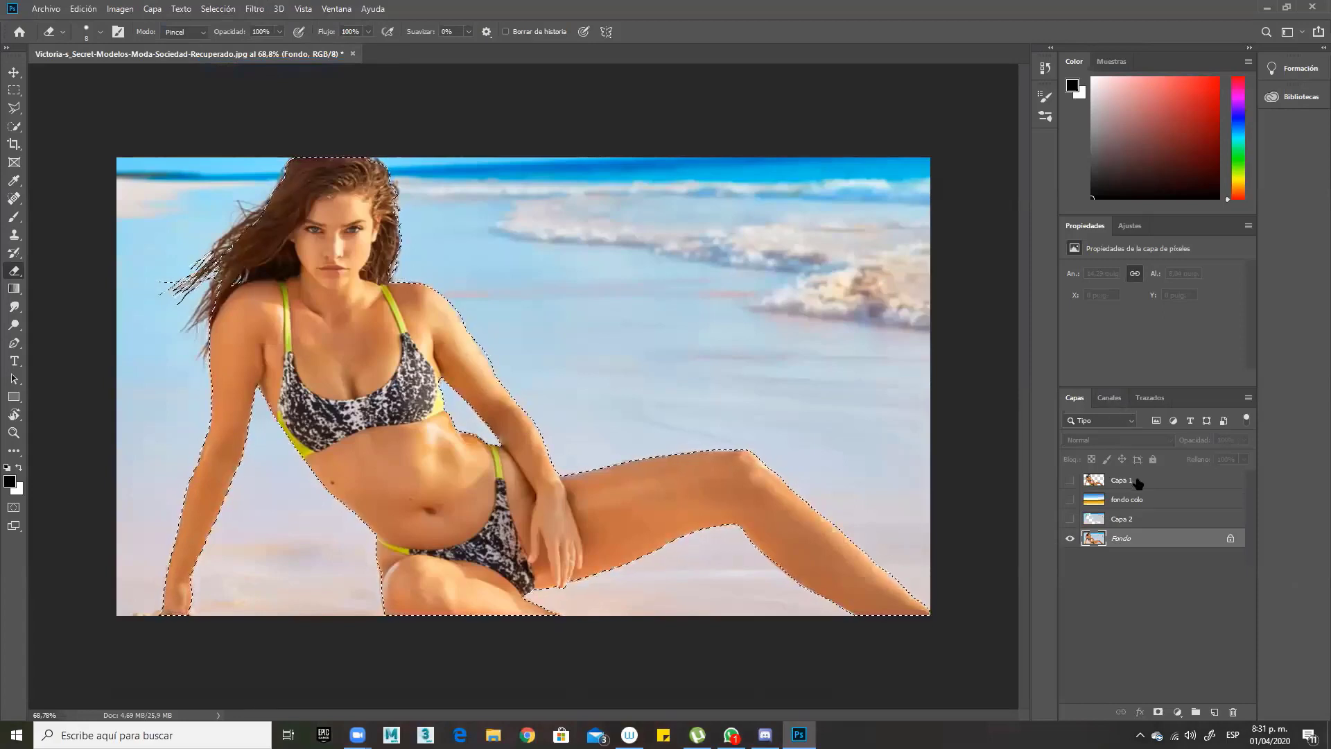
key(ctrl+j)
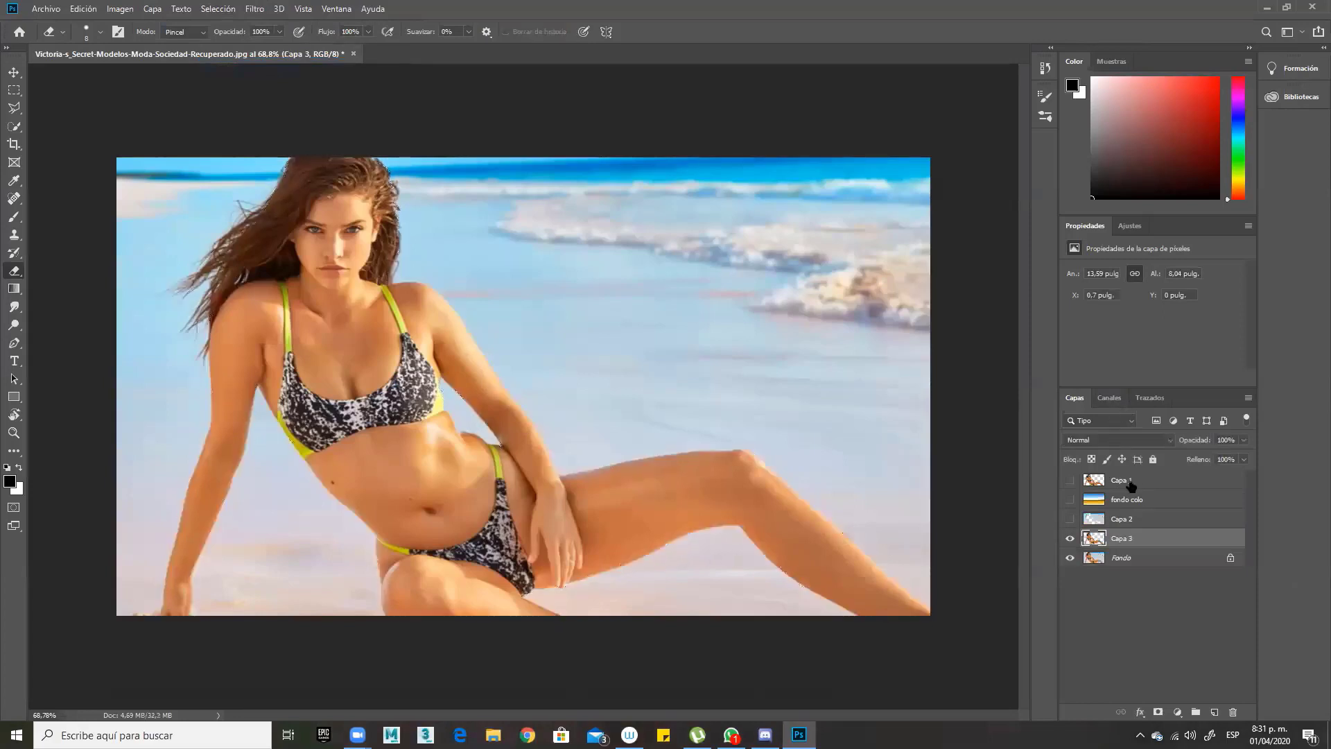
click(1072, 558)
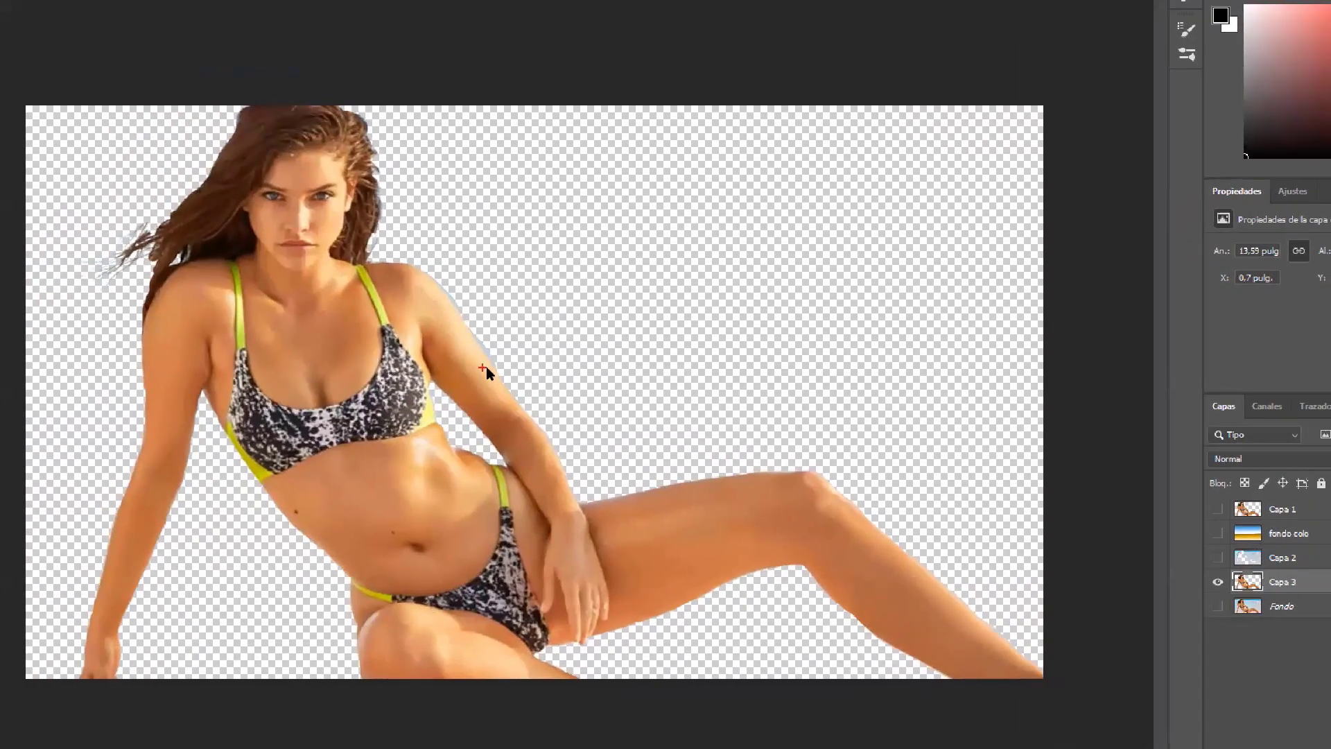
key(super)
key(super)
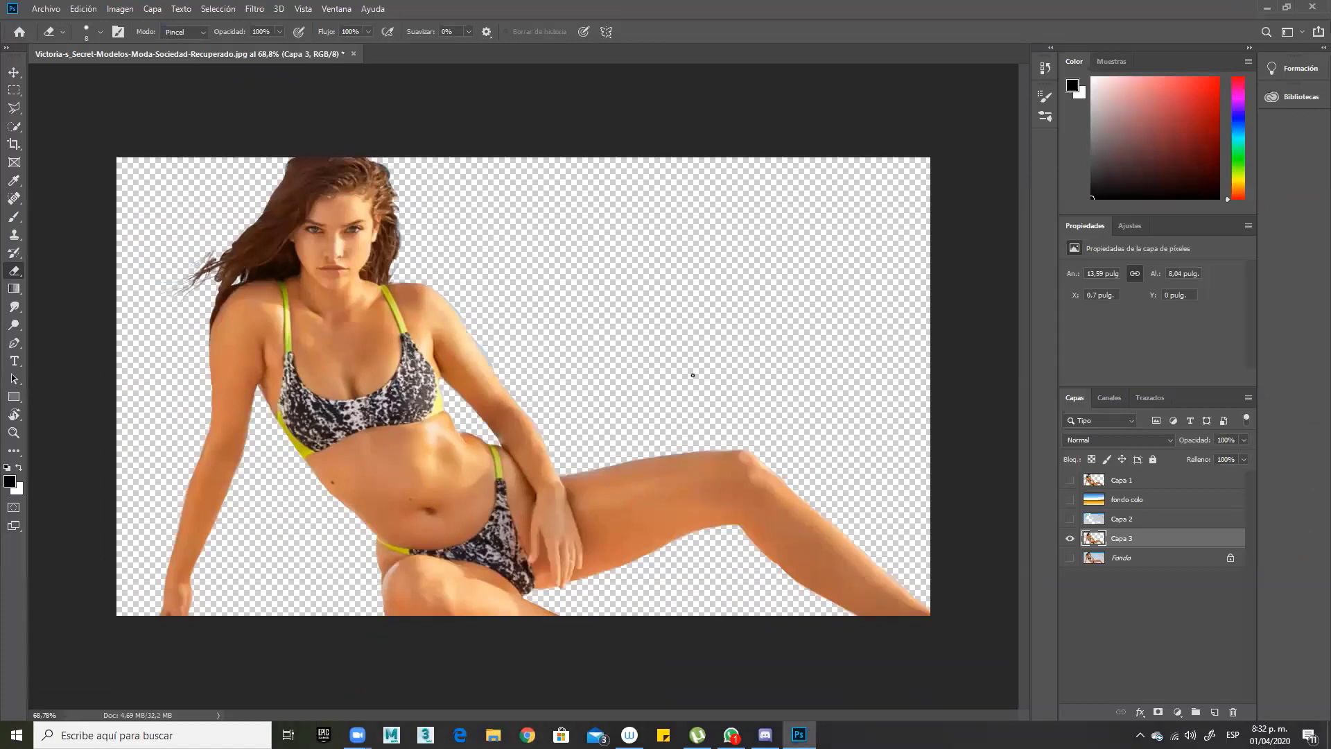
Step: Invert Alfa 4 via Imagen > Ajustes > Invertir, load it as a selection, and return to the composite view
click(1109, 398)
click(1134, 520)
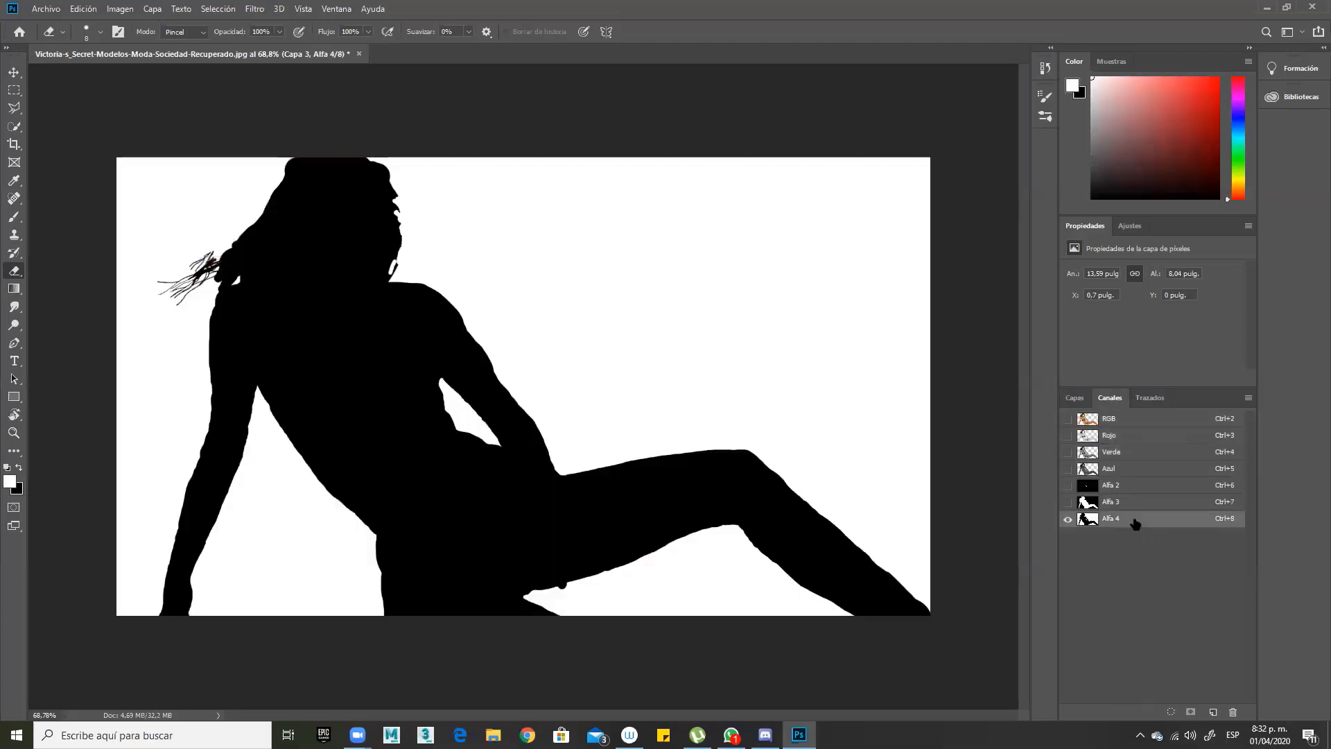
click(14, 72)
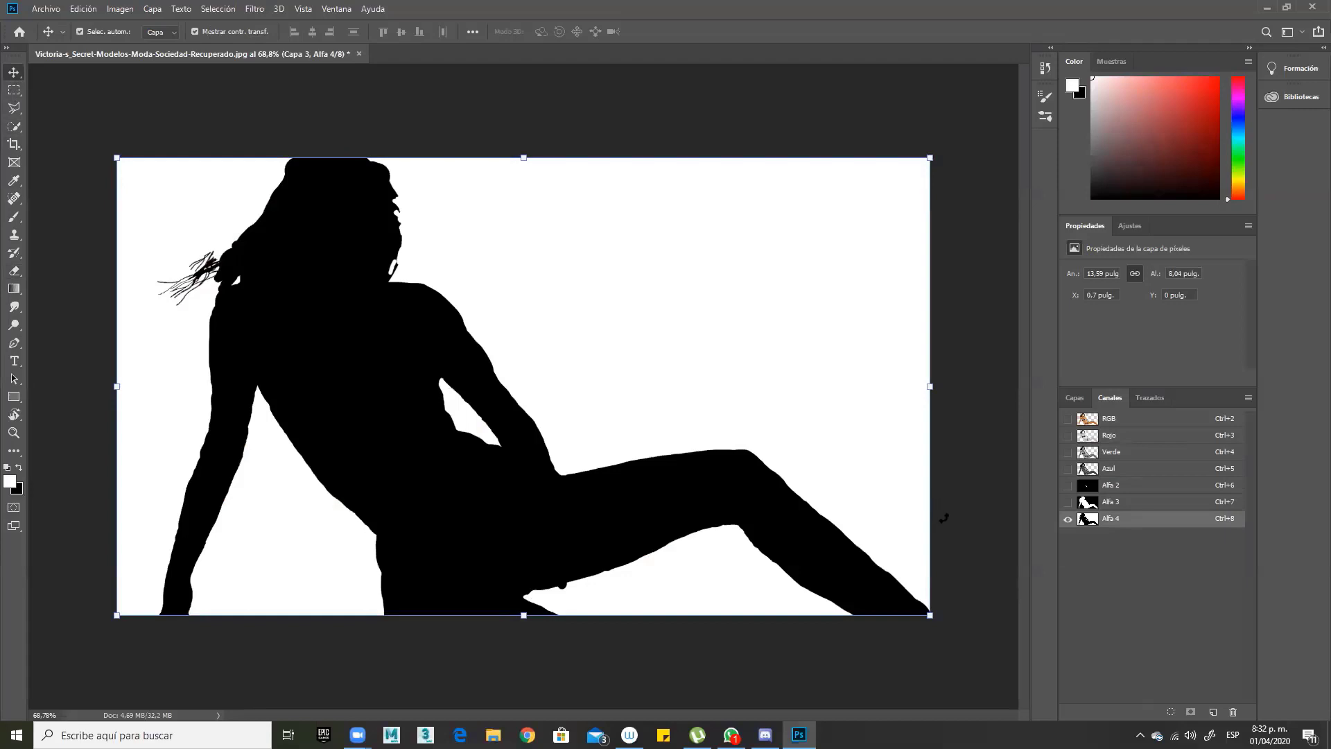
click(117, 9)
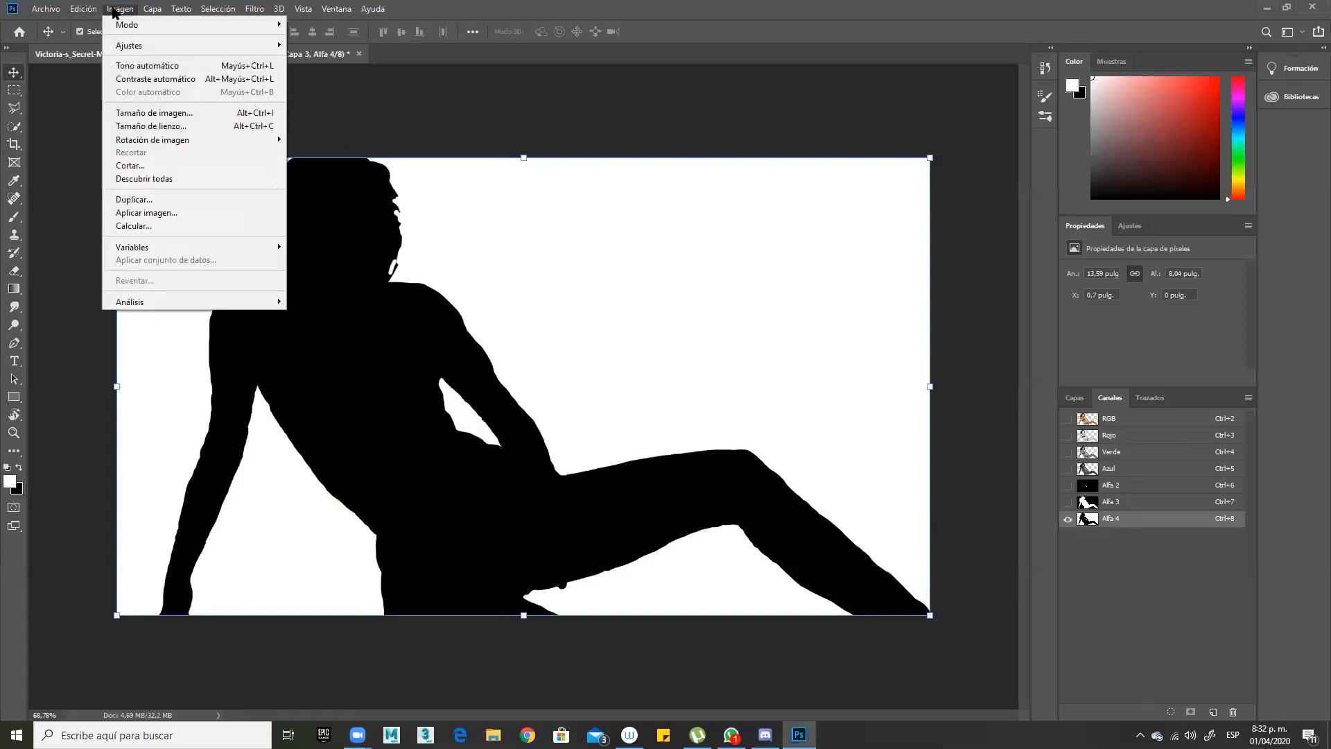
mouse_move(138, 47)
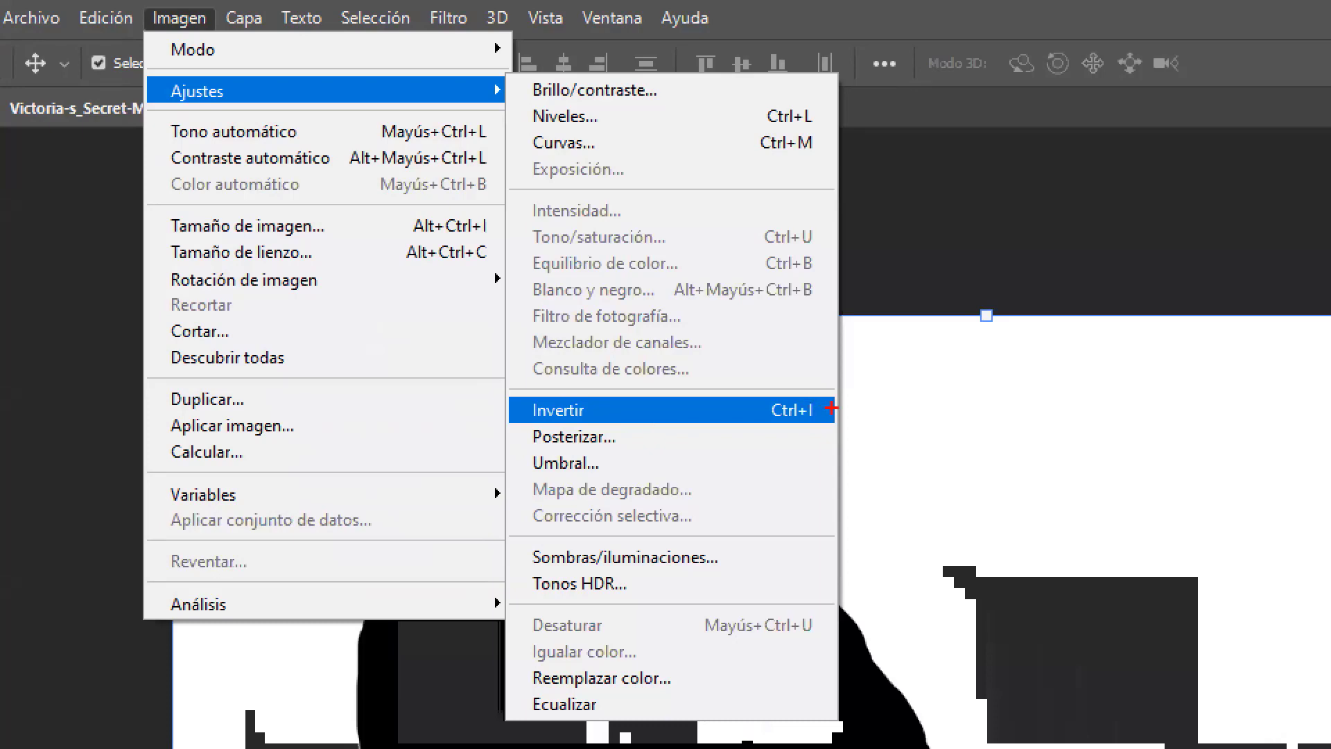
drag(832, 408, 1090, 408)
drag(754, 393, 843, 432)
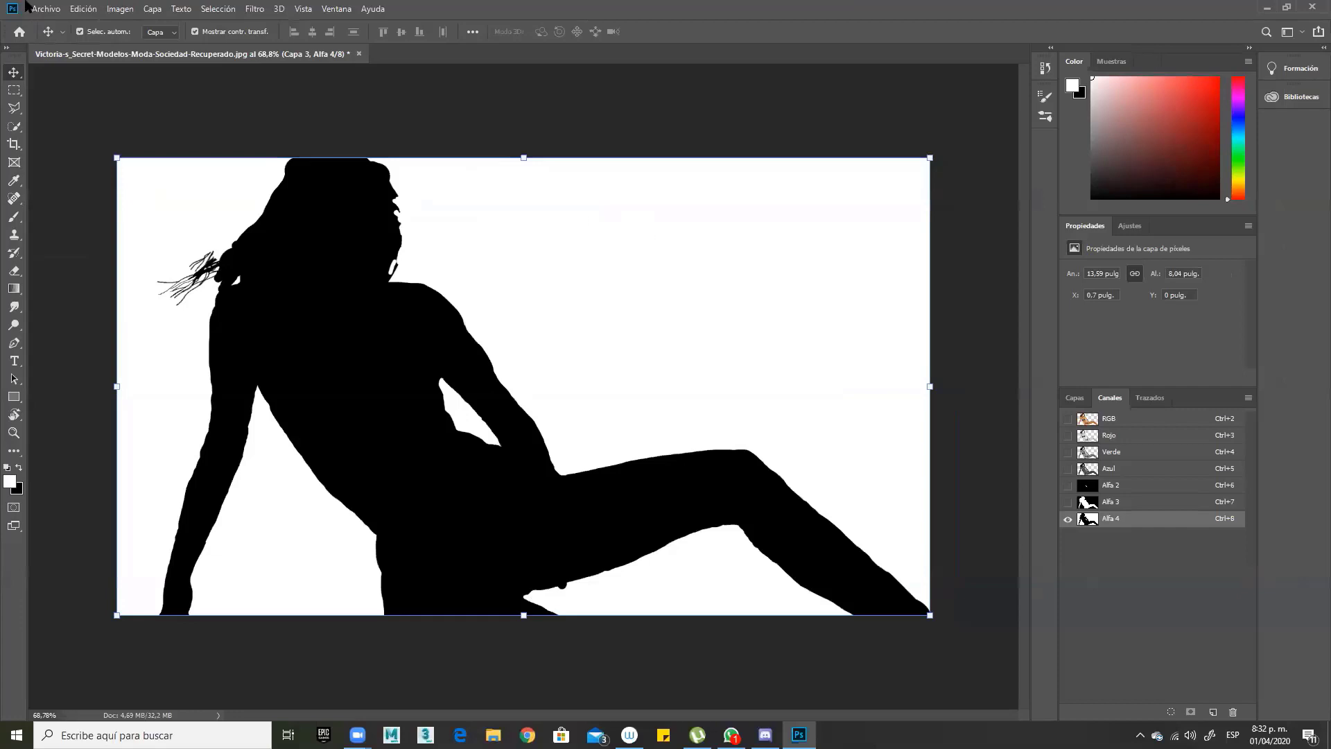
click(126, 10)
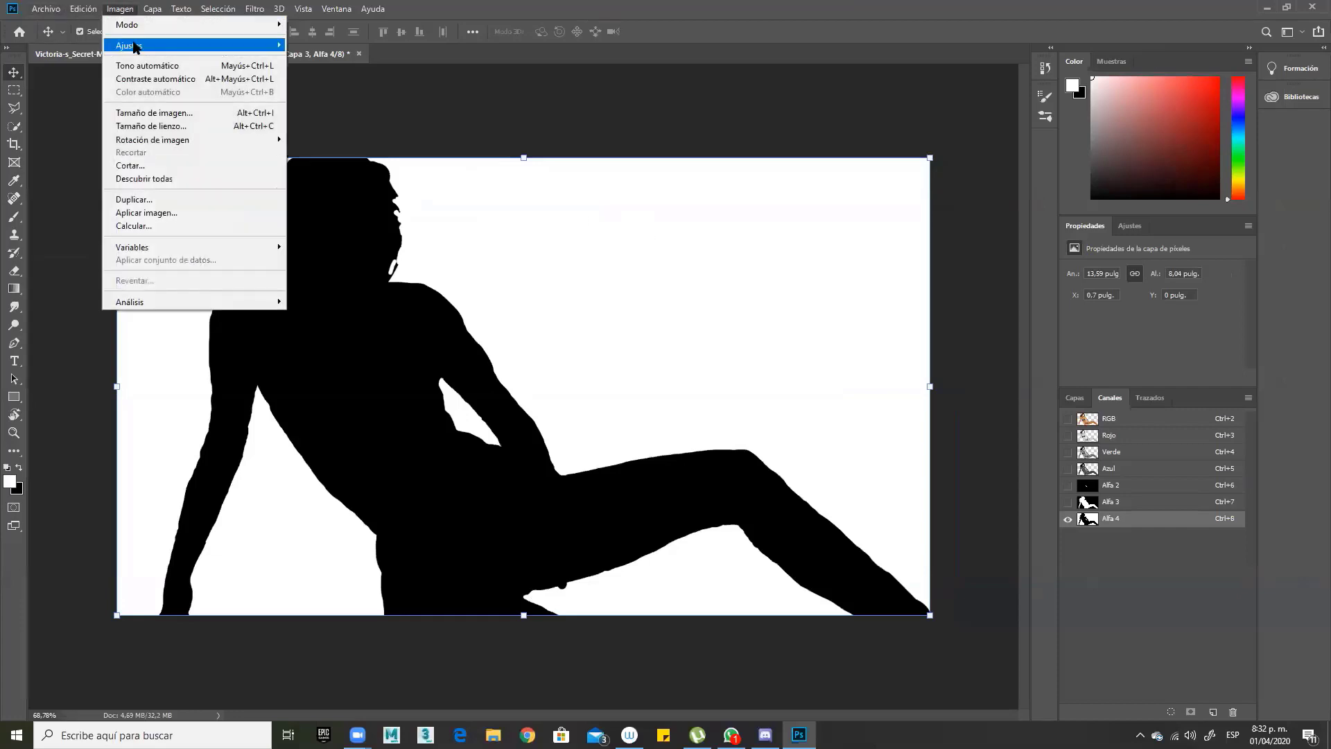
mouse_move(135, 45)
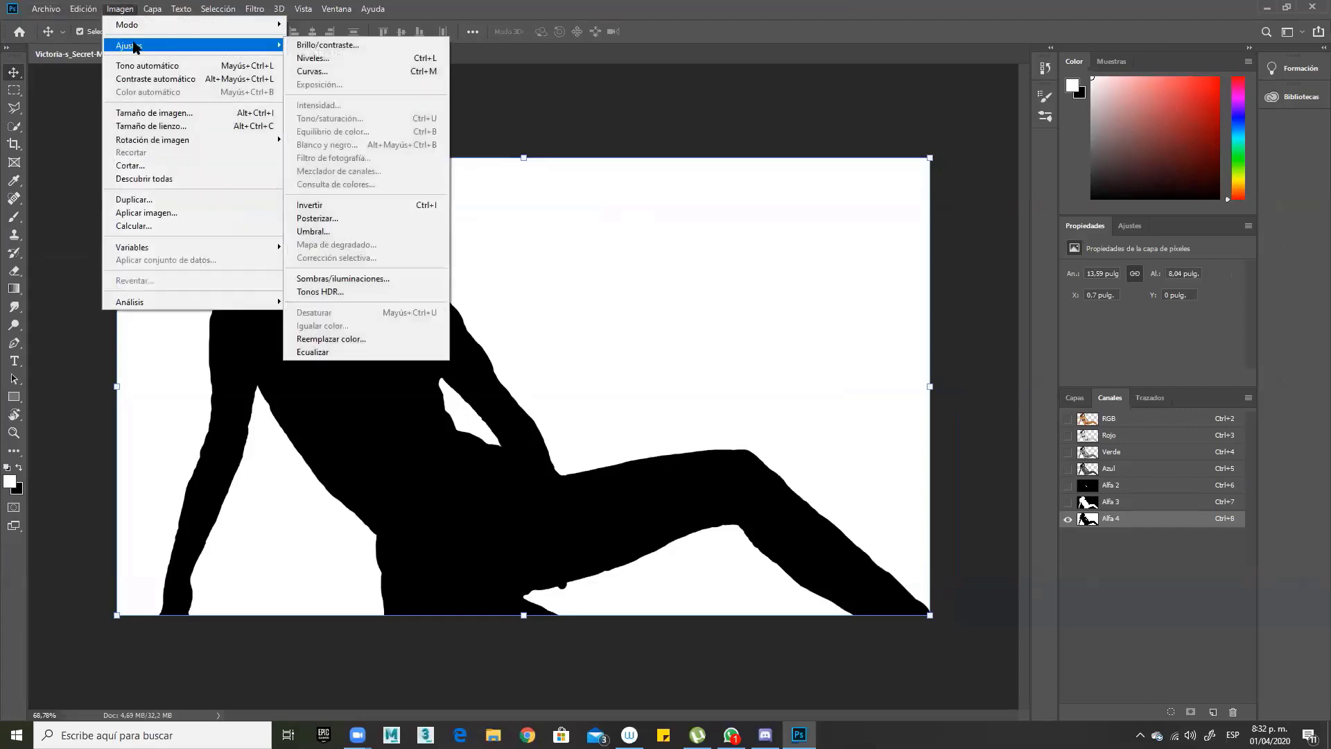
click(361, 206)
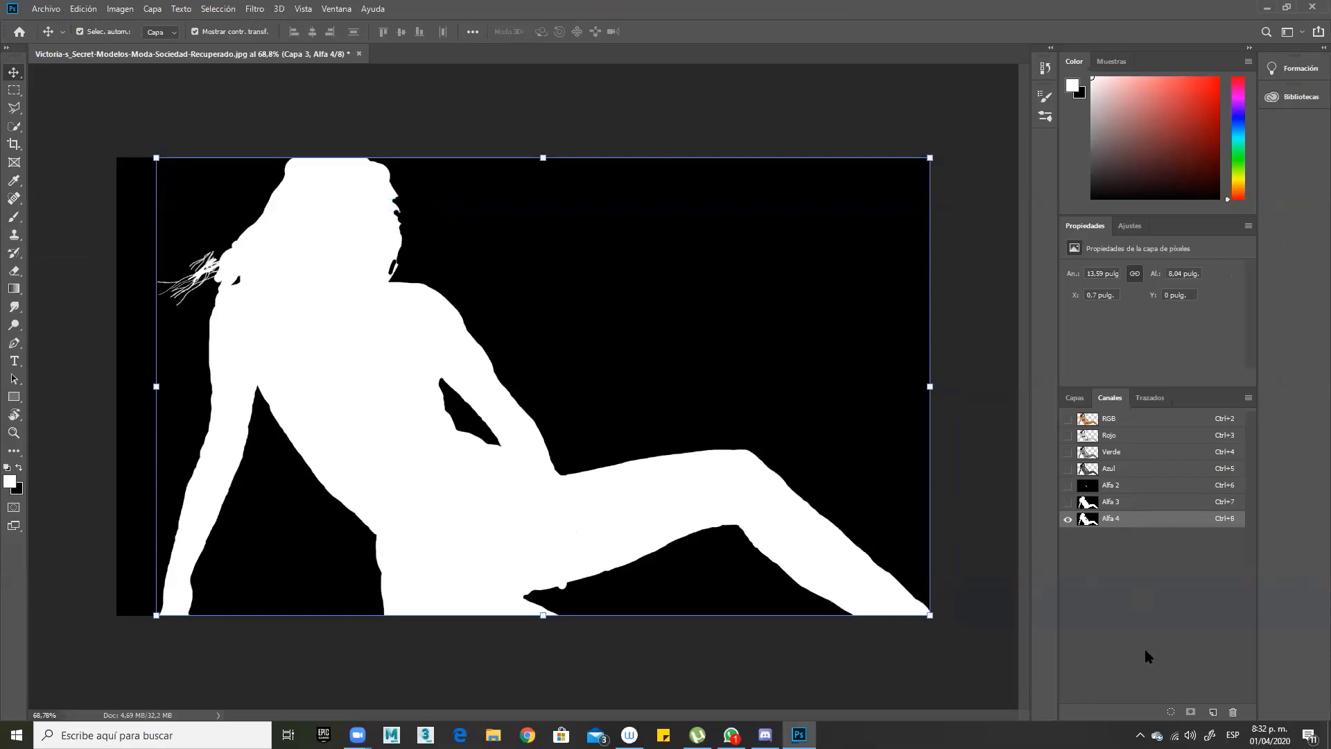
click(1170, 713)
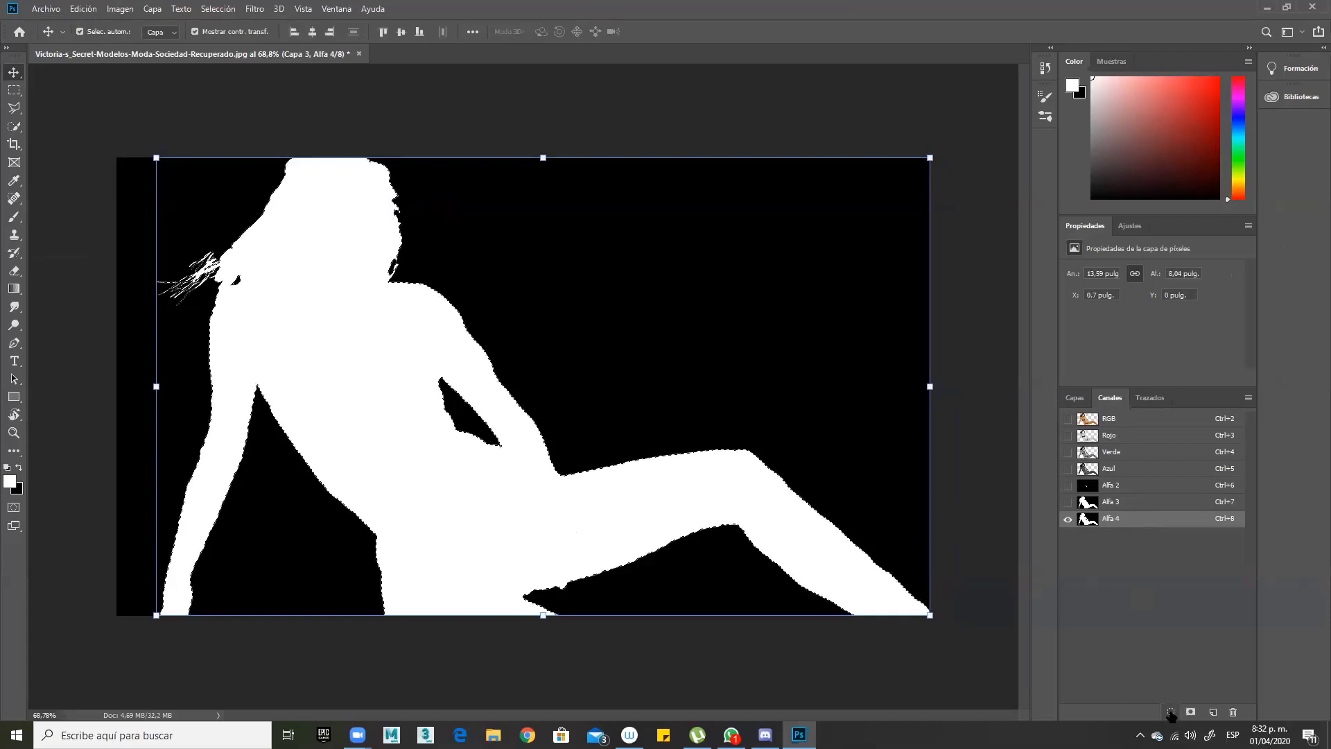
key(ctrl+2)
Step: Hide Capa 3 and copy the selected model from Fondo onto new layer Capa 4
click(1074, 398)
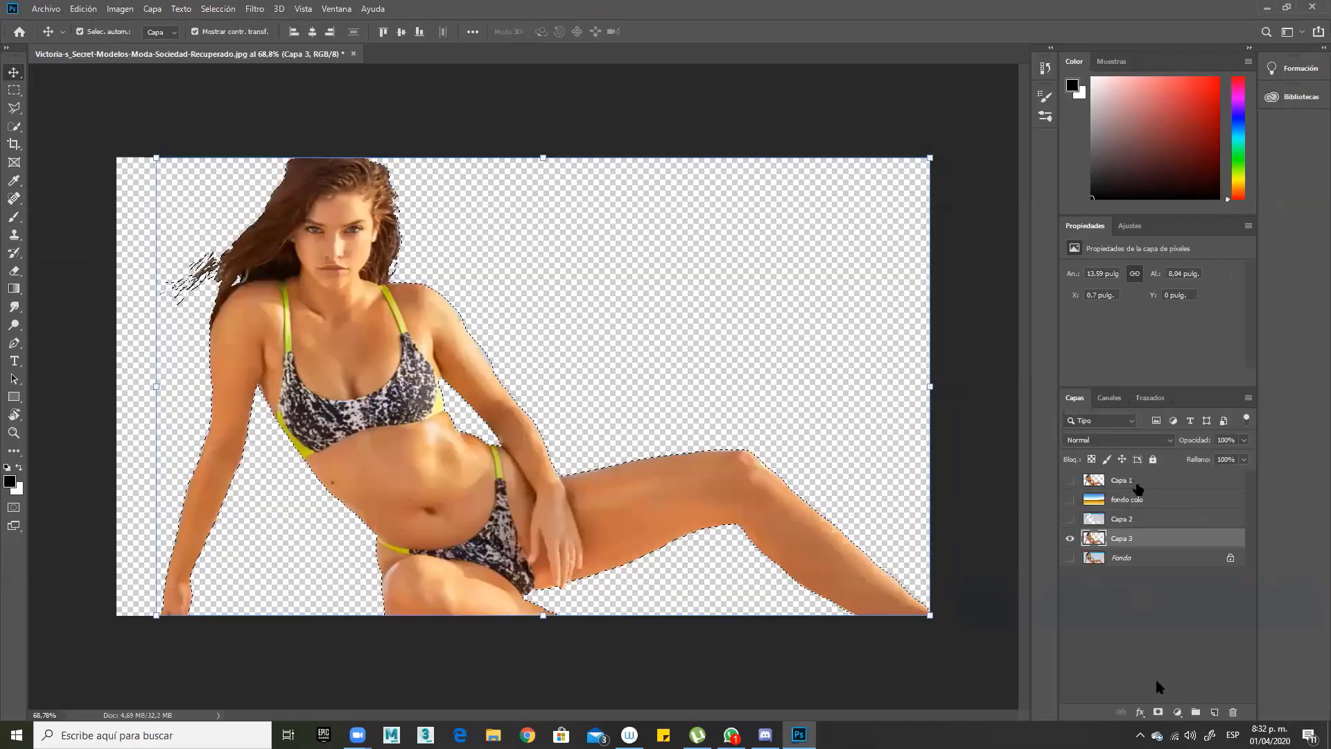
click(1069, 539)
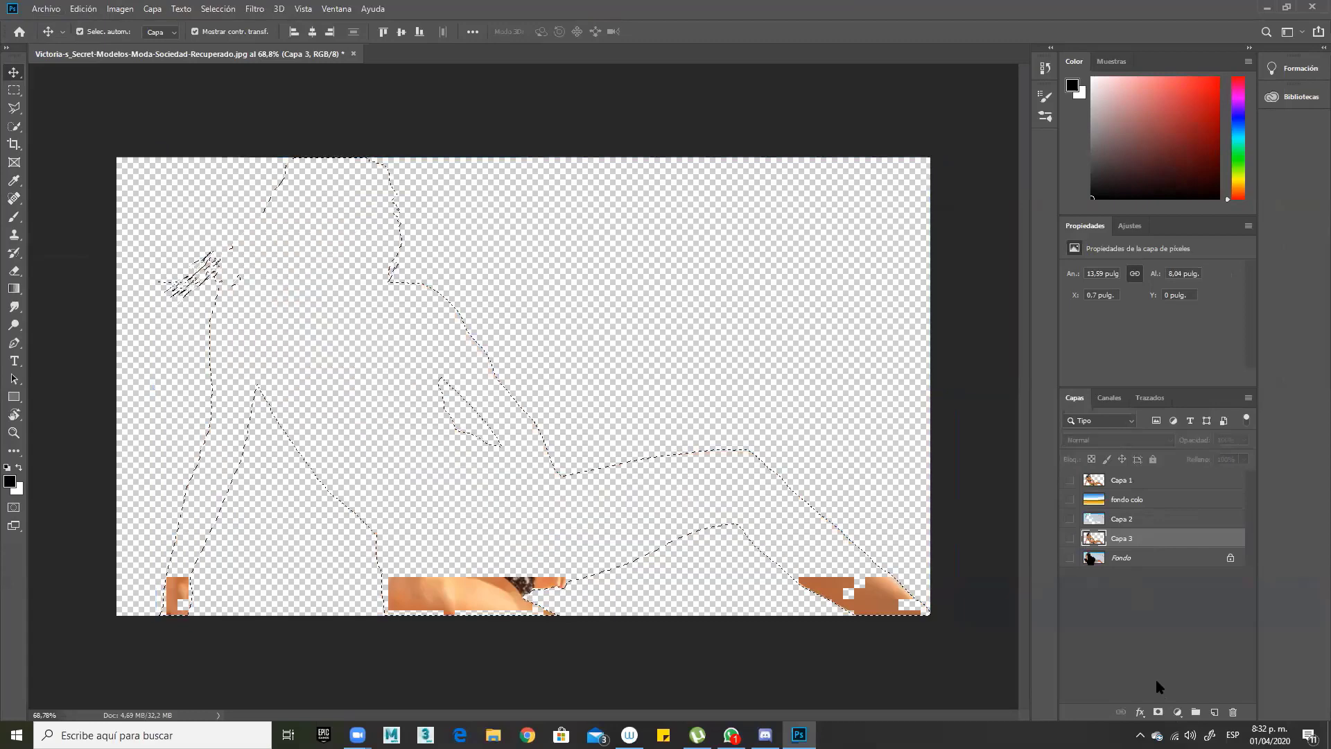
click(1070, 557)
click(1124, 559)
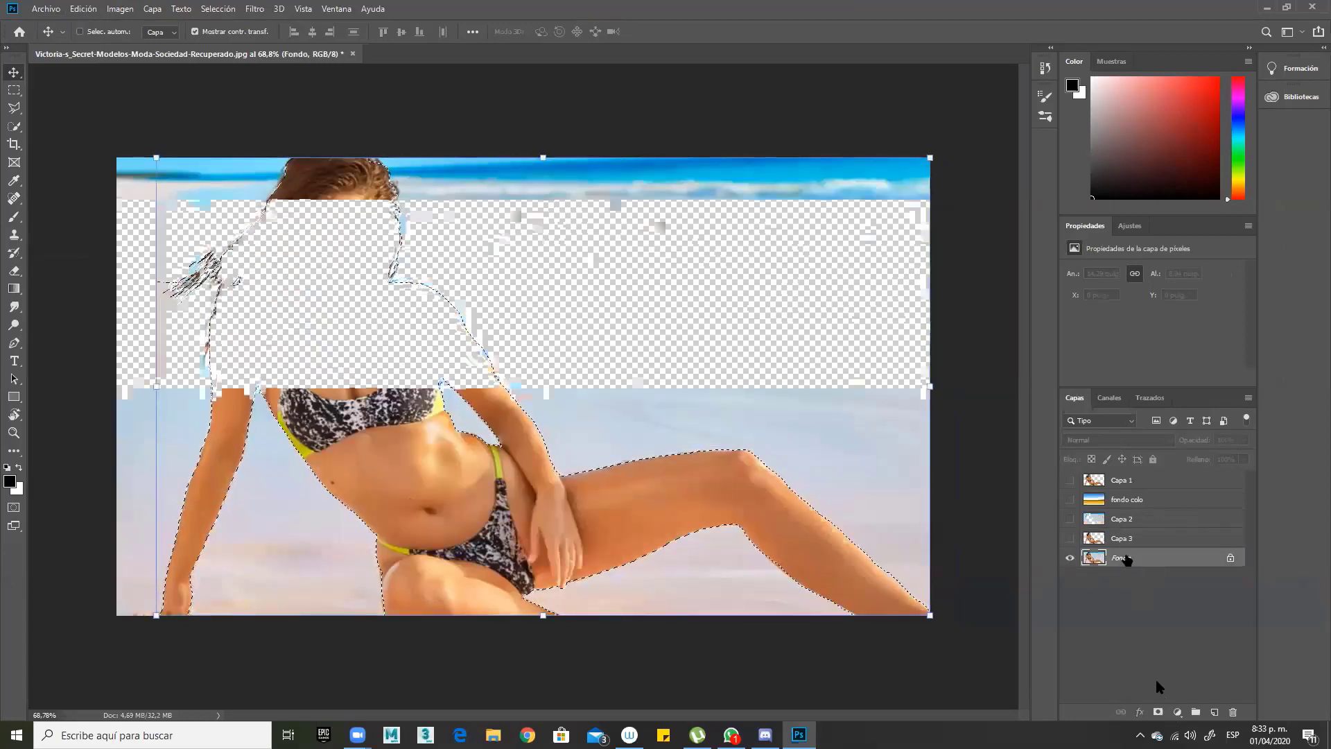
key(ctrl+j)
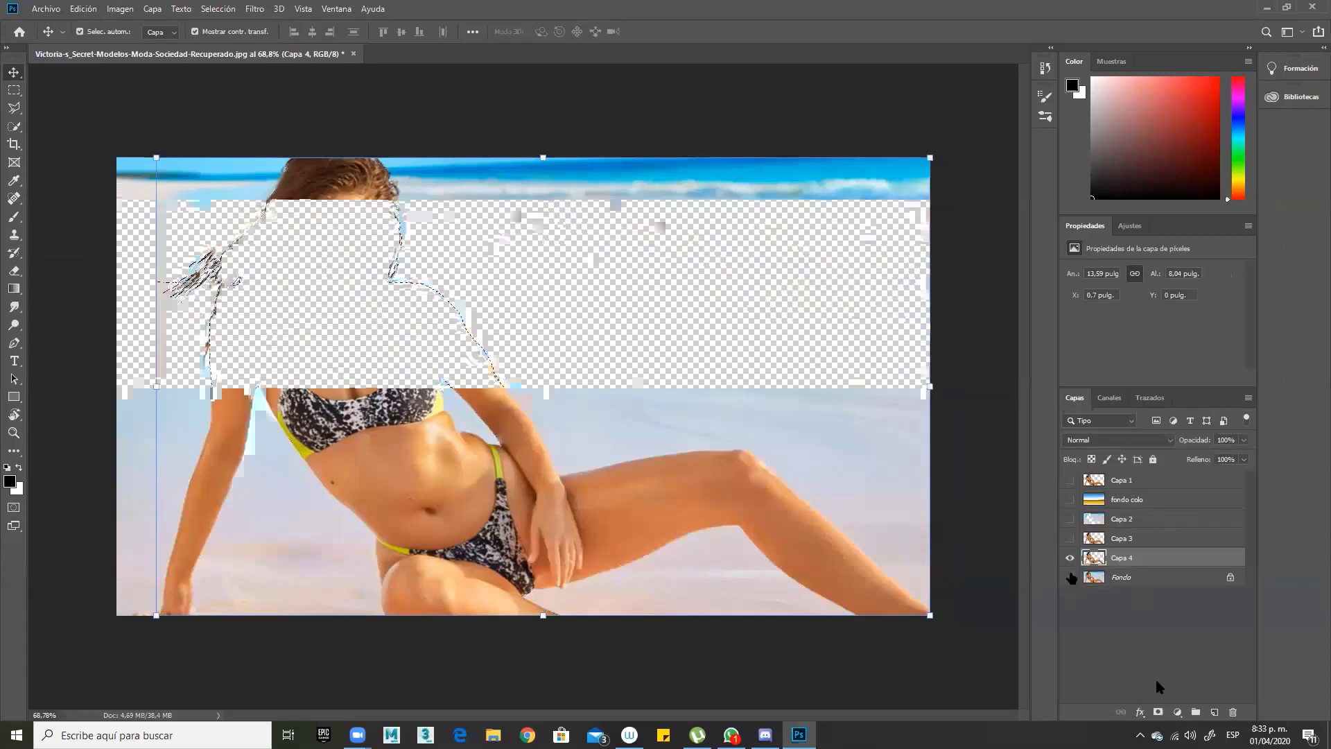
click(1069, 578)
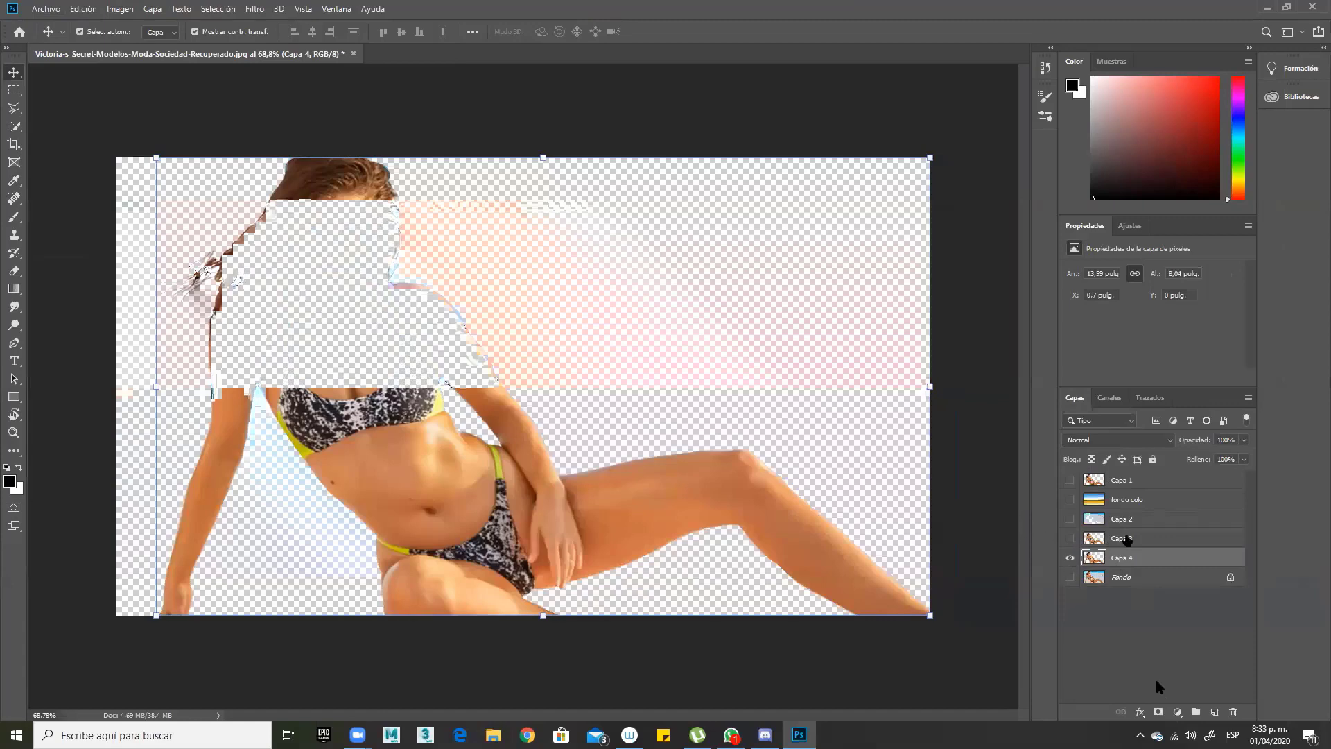
Step: Delete Capa 2 and Capa 3, show Fondo again, and turn on Quick Mask
click(1127, 541)
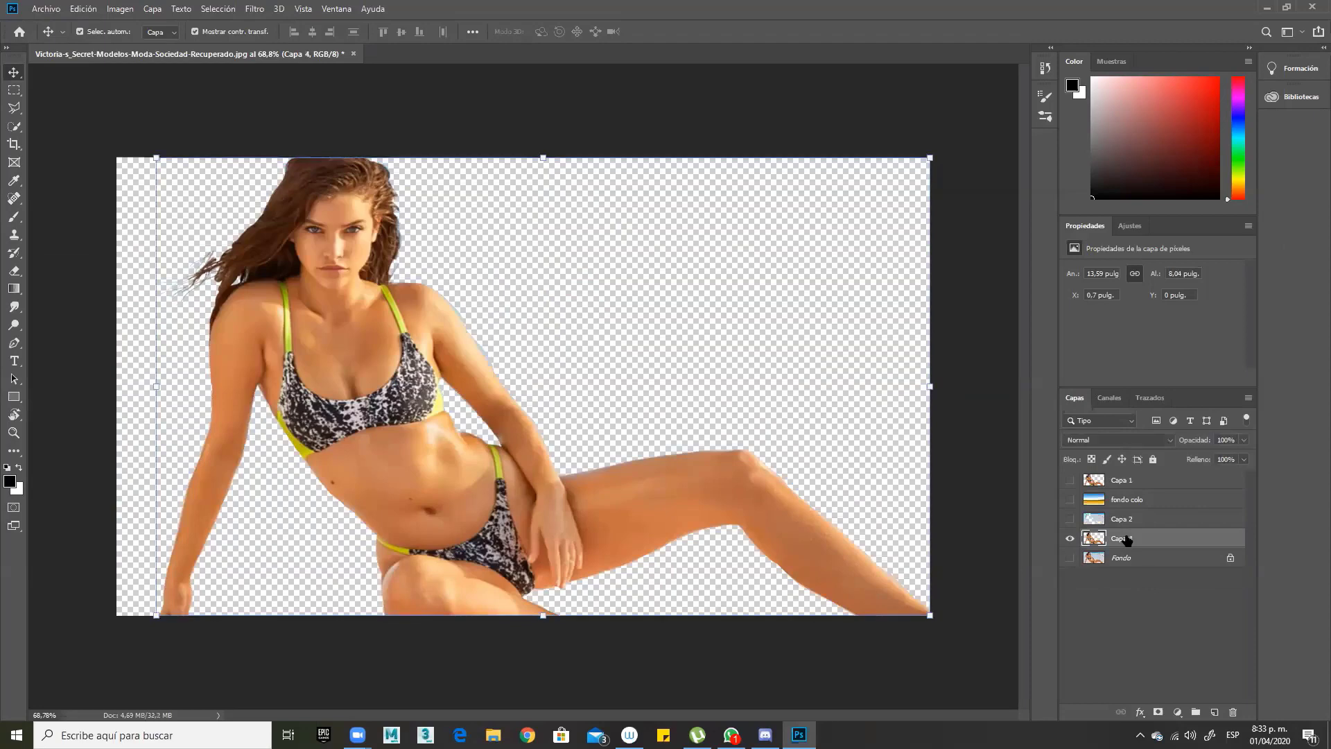
shift+click(1131, 520)
key(Delete)
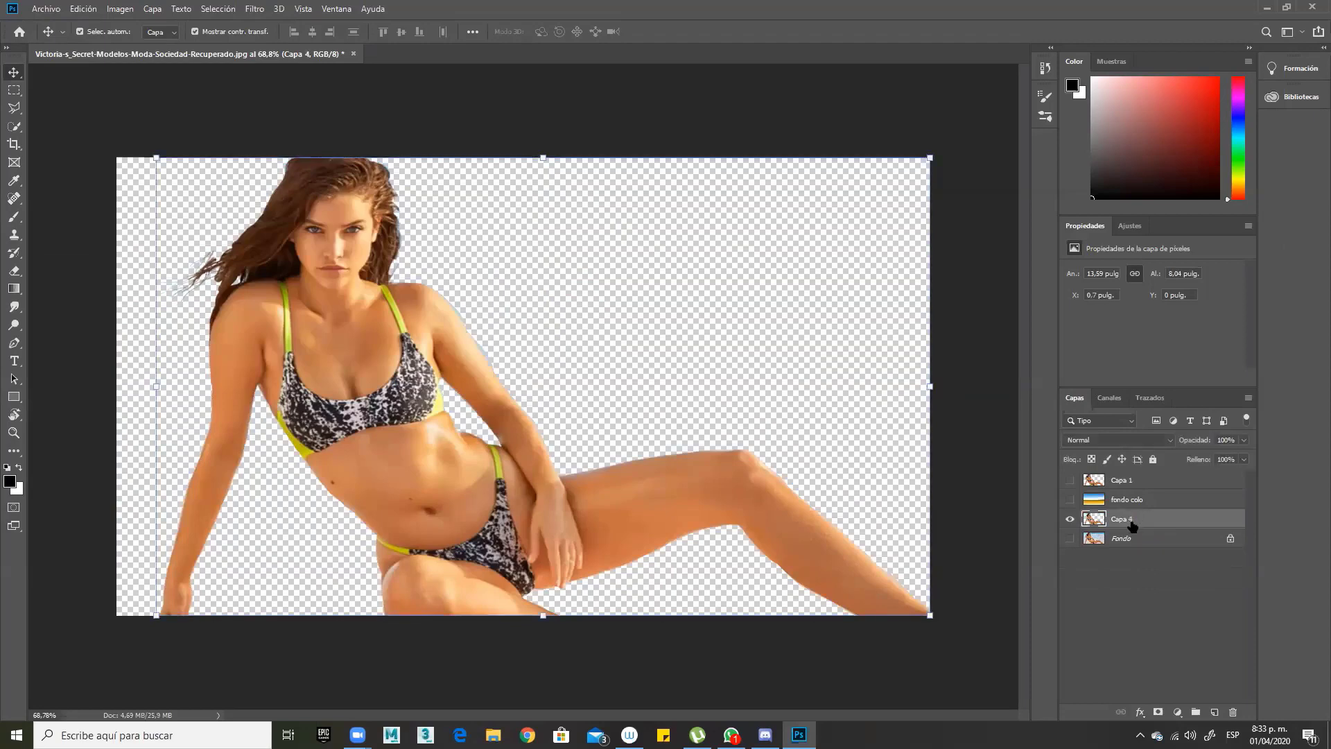
click(1070, 538)
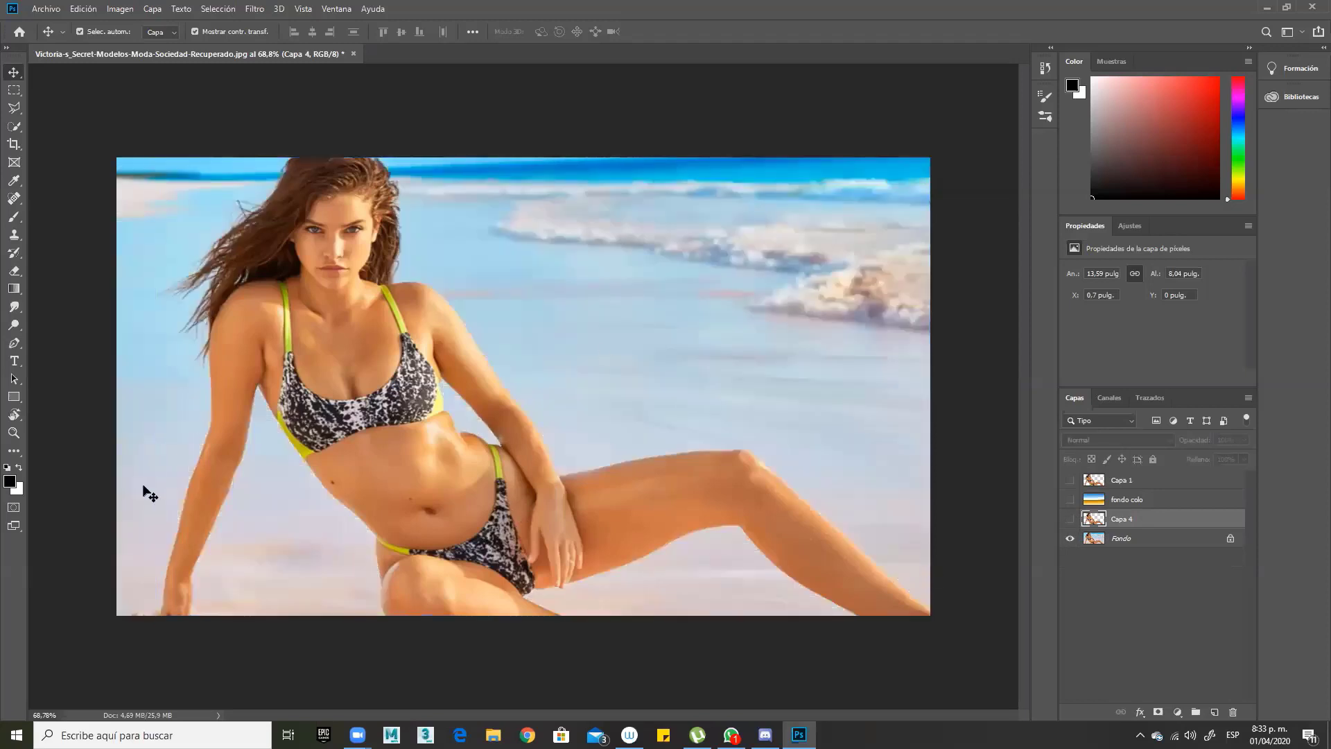
click(14, 510)
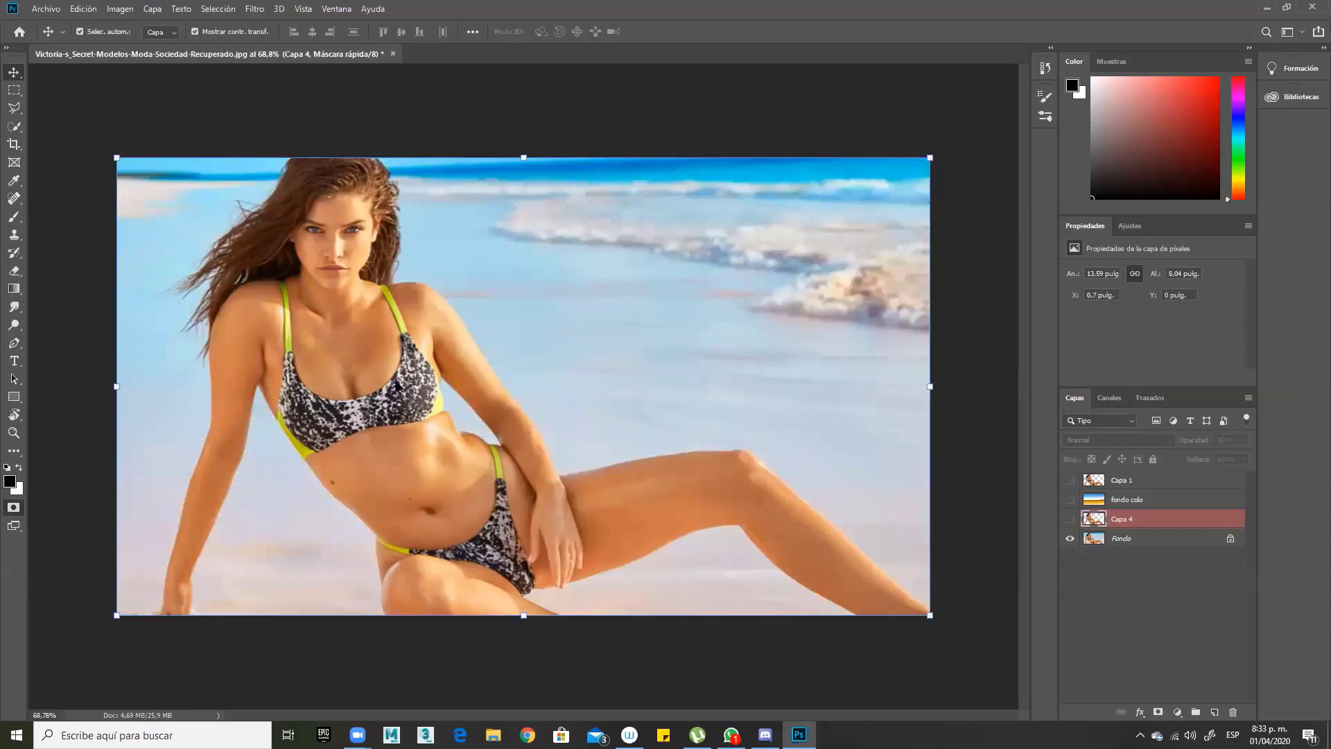
Step: On Fondo, paint mask over the upper chest and bikini top with a 76 px brush
click(1131, 541)
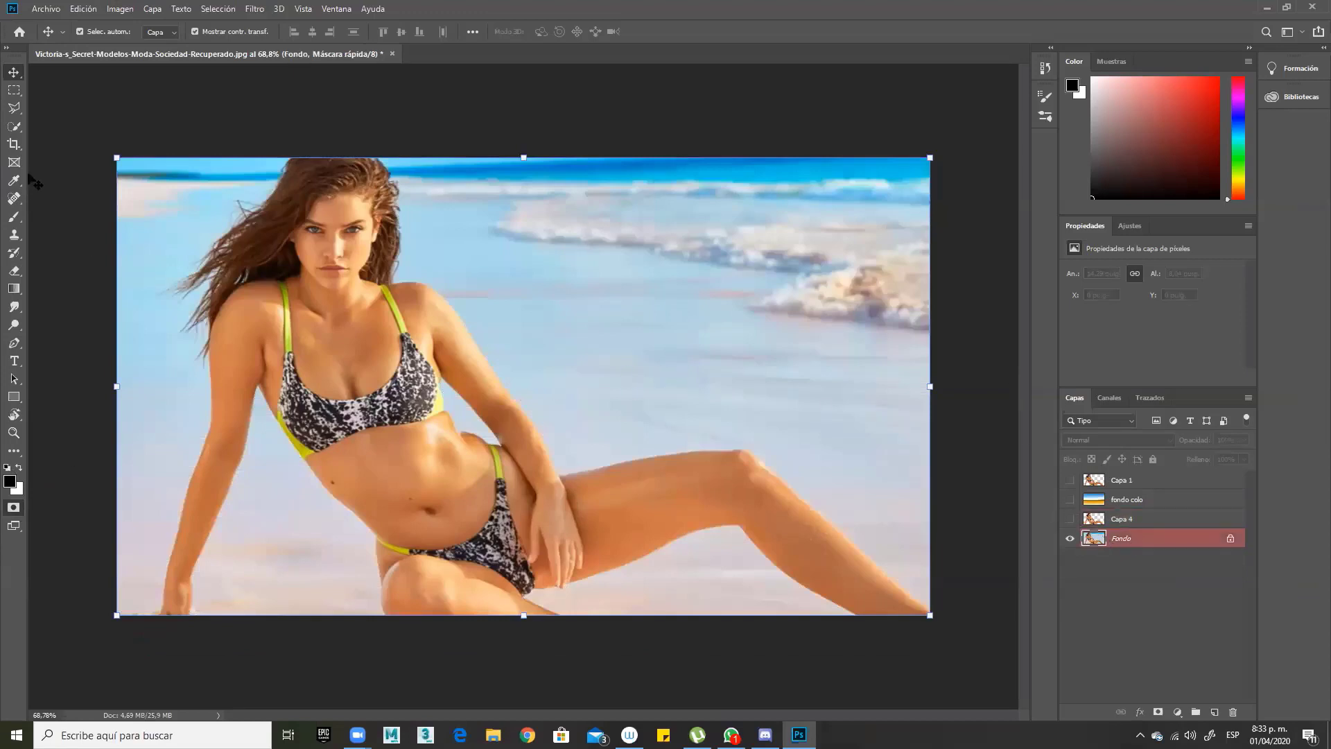
click(15, 218)
mouse_move(368, 301)
mouse_down()
mouse_move(326, 329)
mouse_move(385, 318)
mouse_move(311, 363)
mouse_move(370, 343)
mouse_move(319, 388)
mouse_up()
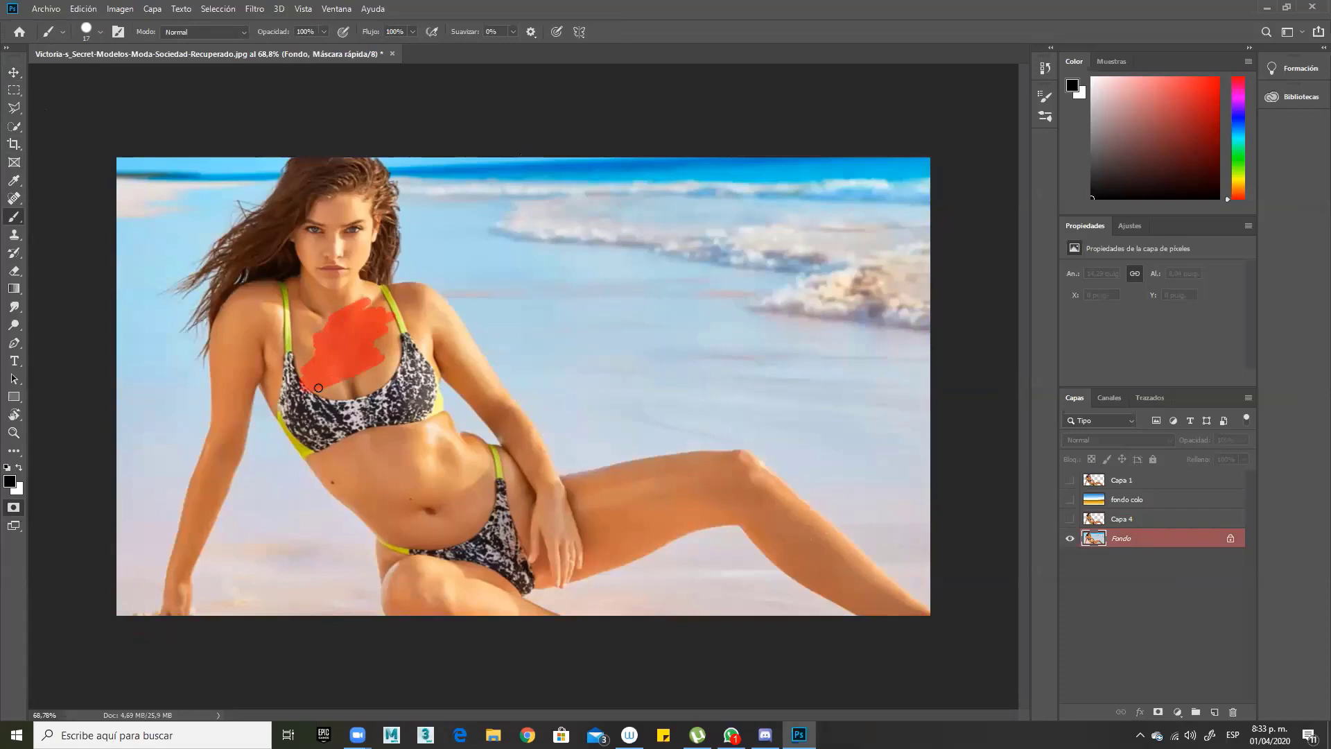
right_click(366, 380)
drag(458, 414, 471, 413)
click(328, 333)
mouse_move(346, 337)
mouse_down()
mouse_move(386, 413)
mouse_move(376, 322)
mouse_move(405, 362)
mouse_move(442, 333)
mouse_up()
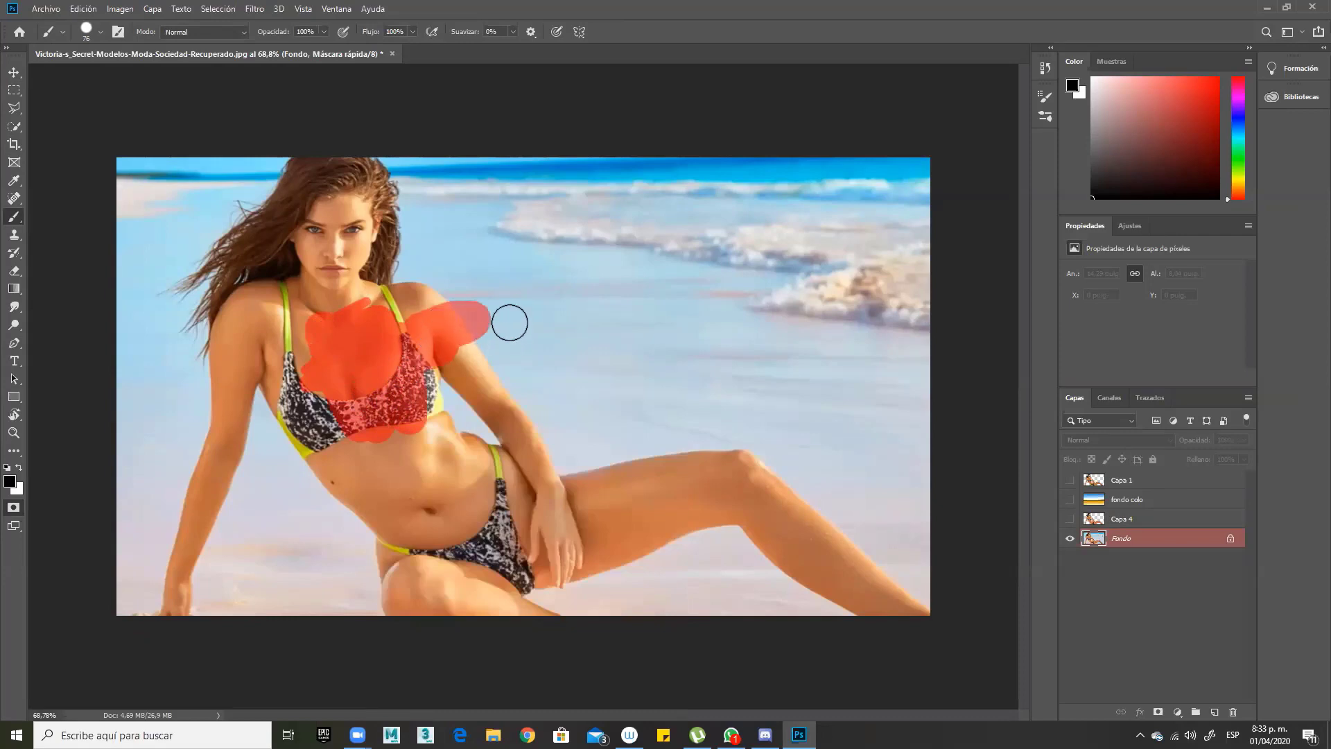
scroll(461, 317, up, 4)
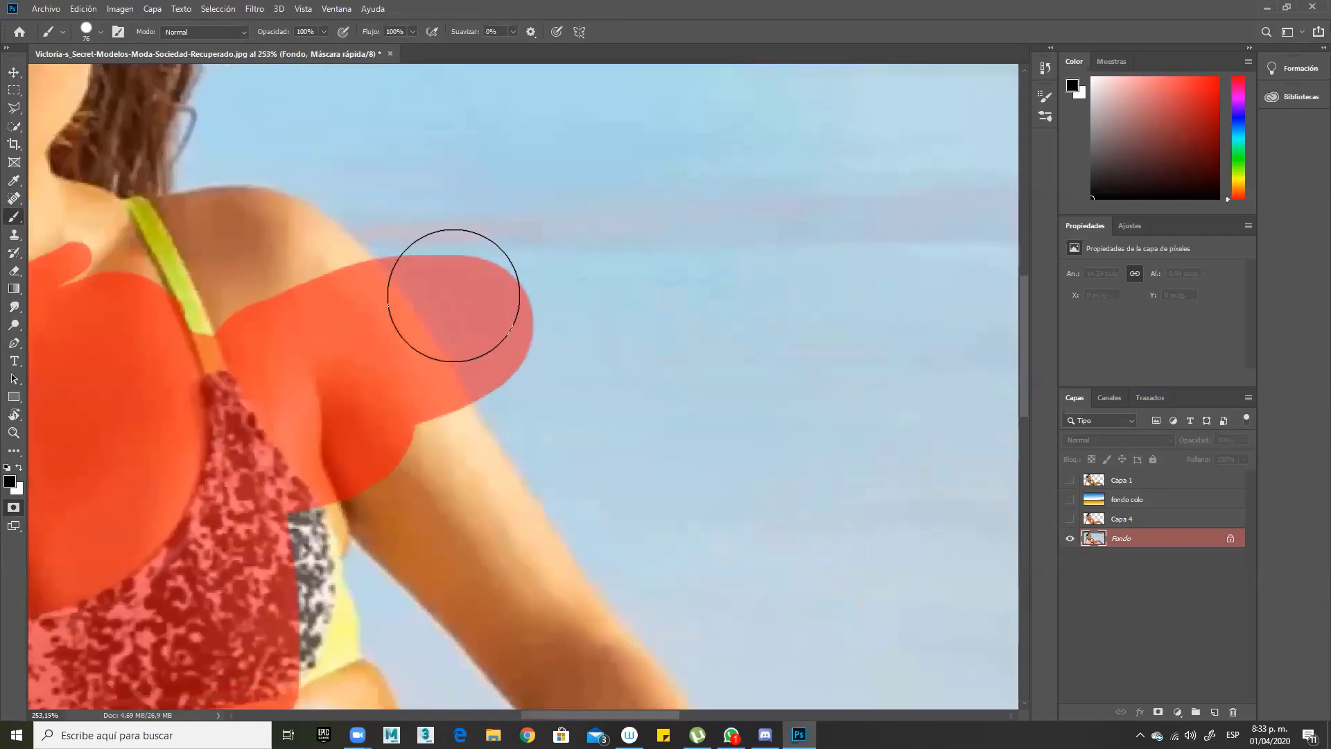
Step: Trim the mask along the shoulder with a 28 px eraser, then exit Quick Mask
key(e)
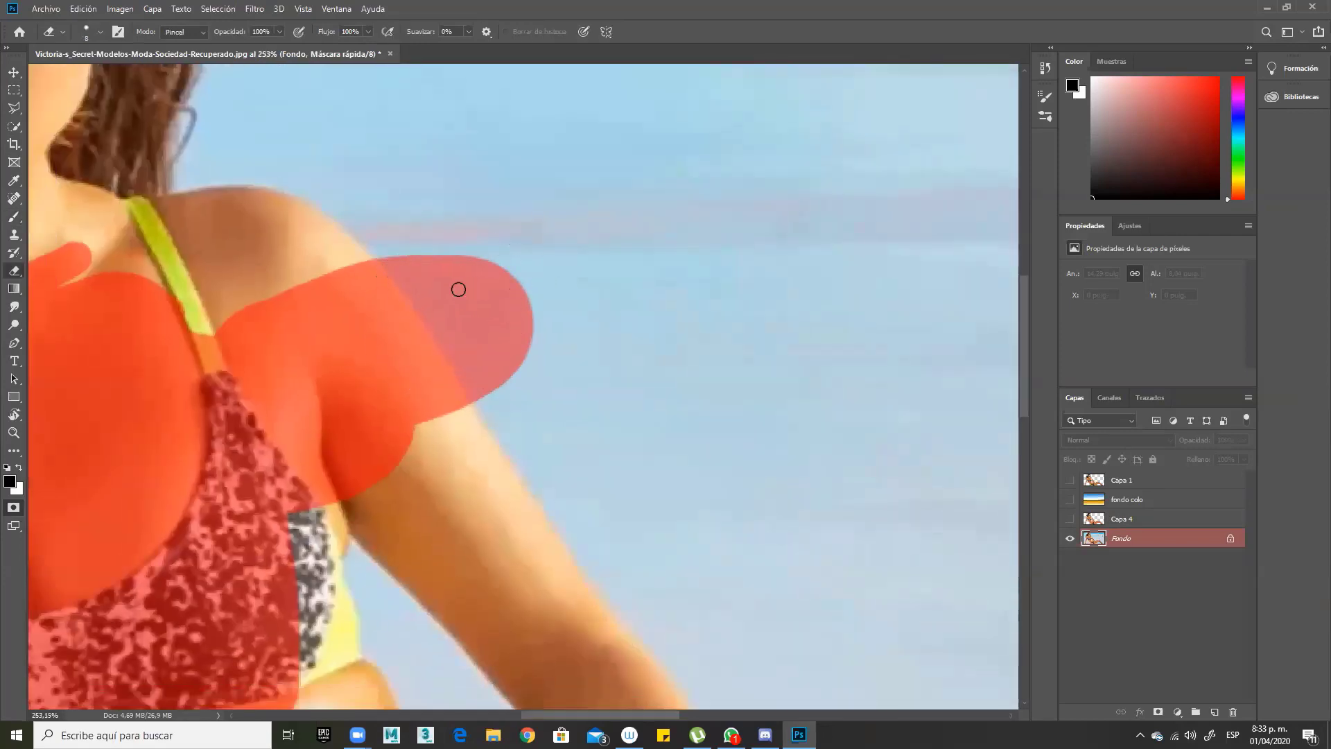
click(434, 266)
drag(412, 256, 466, 300)
right_click(489, 312)
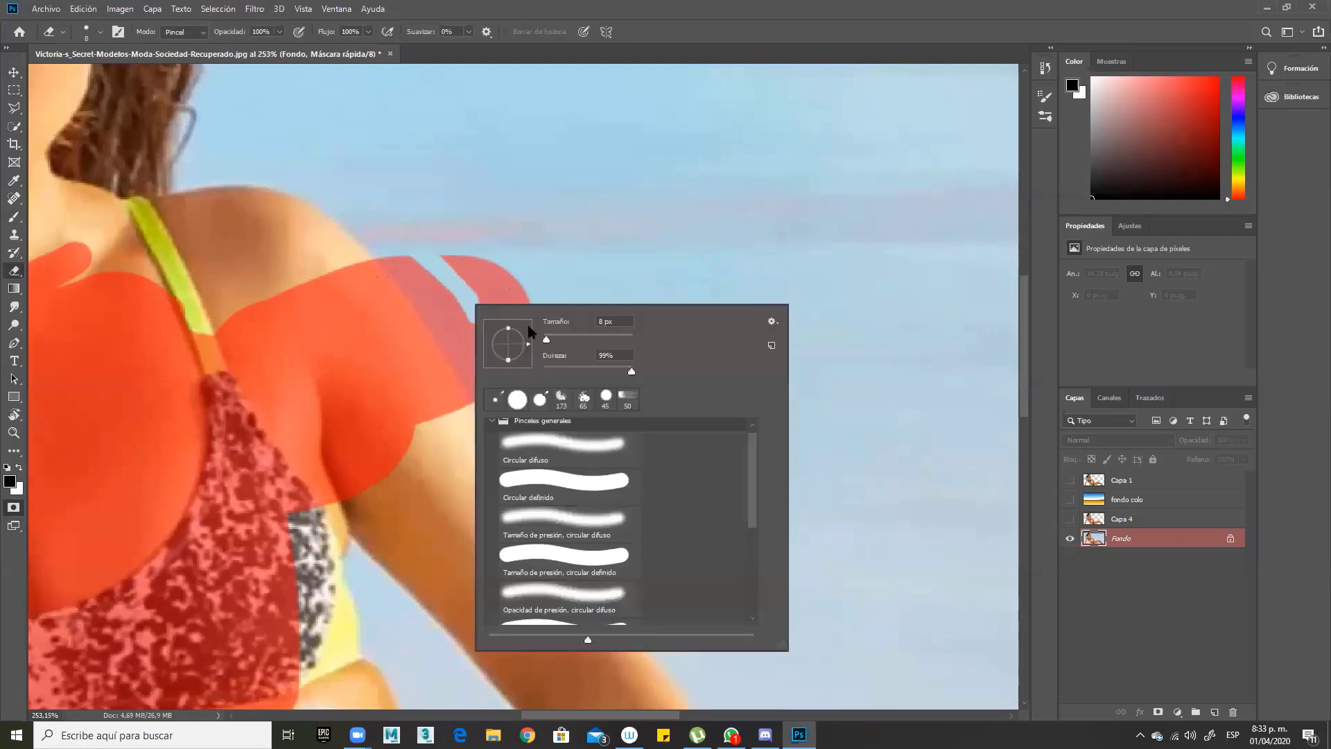
drag(548, 340, 552, 340)
key(Return)
mouse_move(475, 247)
mouse_down()
mouse_move(502, 299)
mouse_move(507, 283)
mouse_move(521, 353)
mouse_move(482, 305)
mouse_move(493, 380)
mouse_move(394, 242)
mouse_move(447, 307)
mouse_move(486, 391)
mouse_move(418, 366)
mouse_move(370, 416)
mouse_move(304, 341)
mouse_move(344, 321)
mouse_move(375, 354)
mouse_move(336, 347)
mouse_move(369, 307)
mouse_move(350, 302)
mouse_move(369, 324)
mouse_move(348, 298)
mouse_move(424, 416)
mouse_move(401, 366)
mouse_move(449, 394)
mouse_up()
key(b)
scroll(534, 369, down, 3)
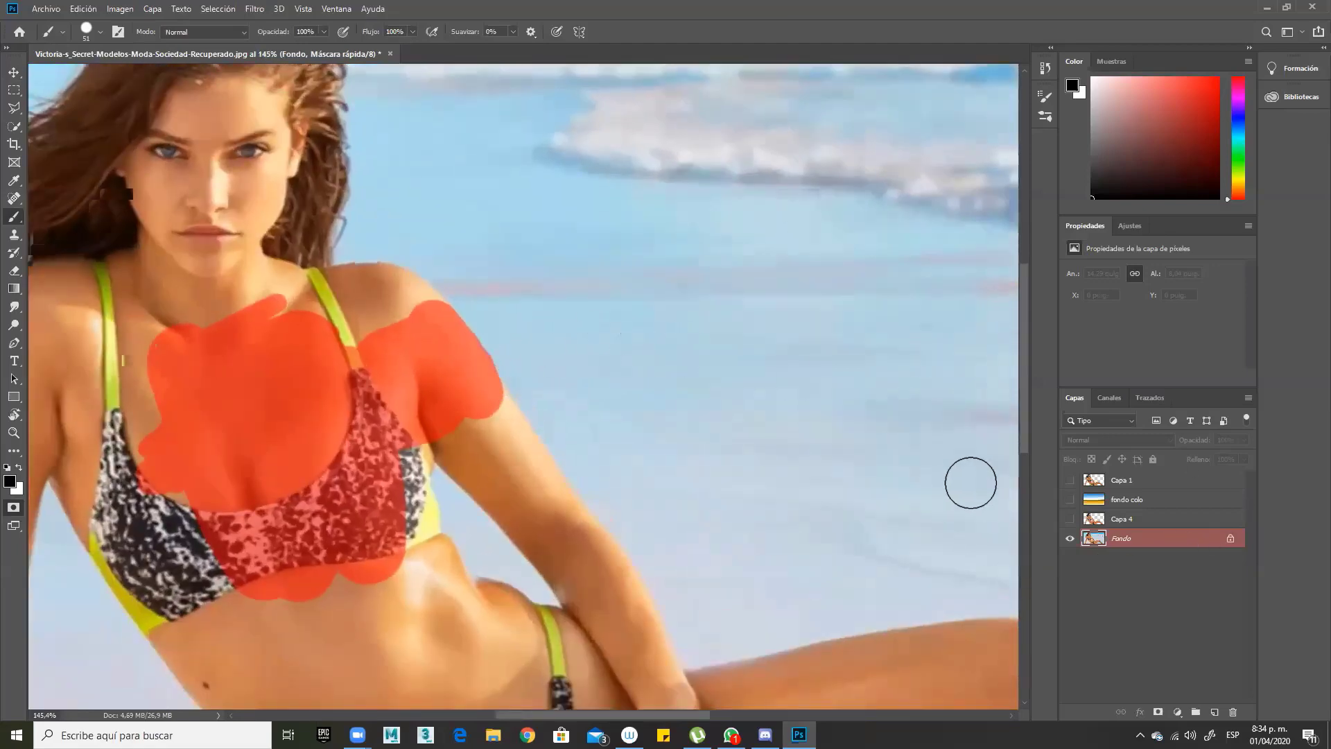
key(q)
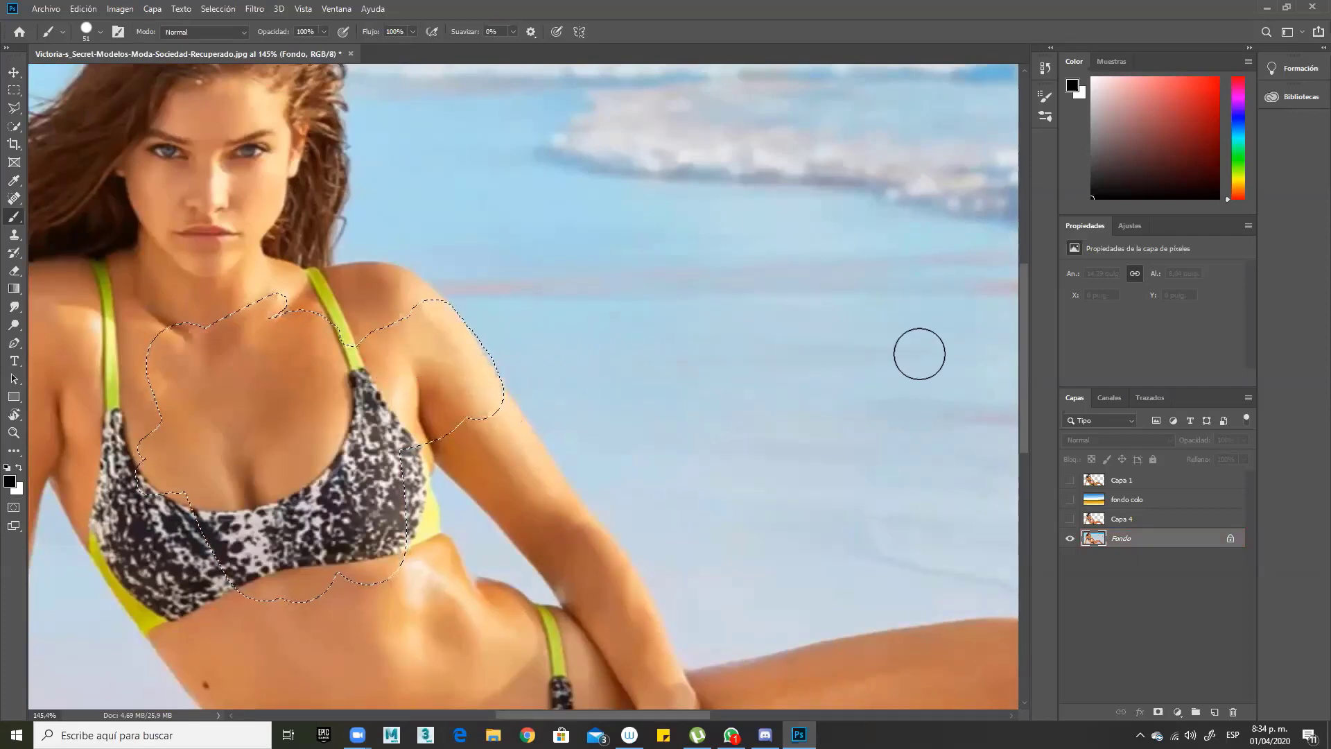
Step: Invert the beach photo's colours with Image > Adjustments > Invert
click(121, 9)
mouse_move(258, 48)
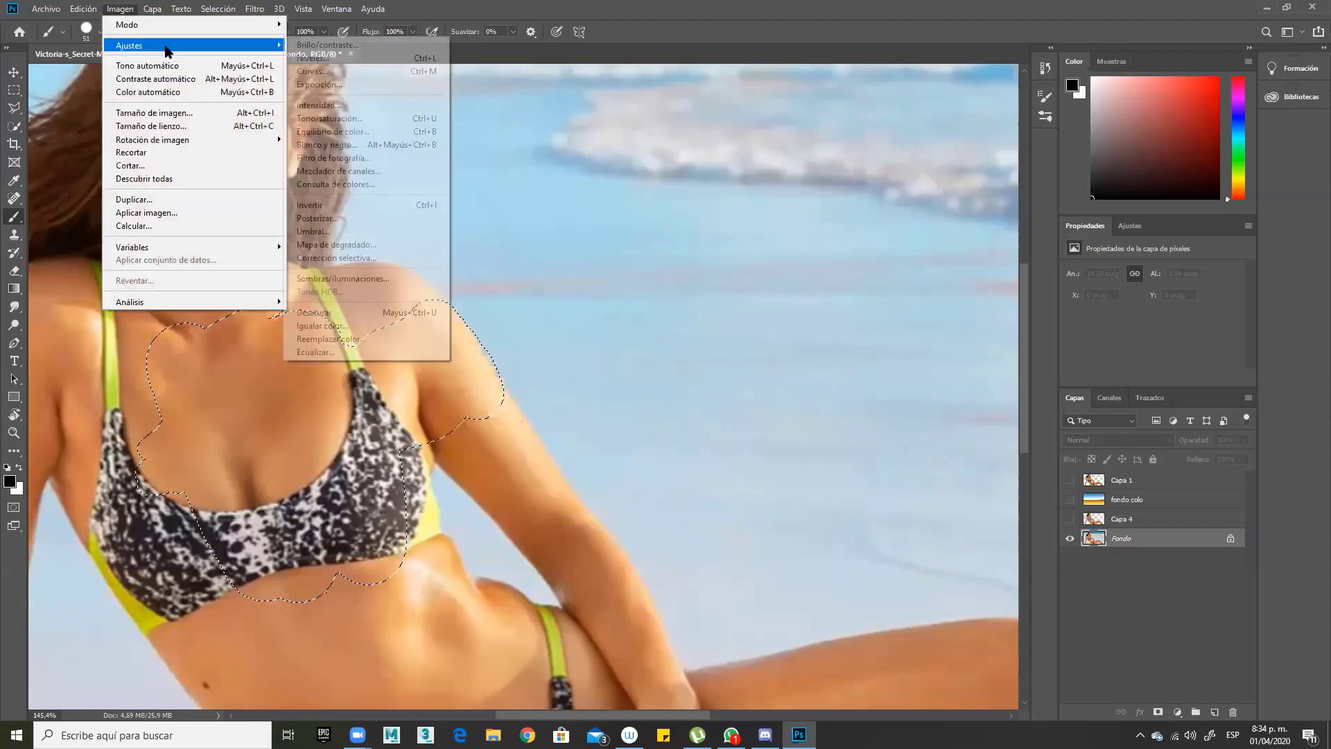
click(421, 205)
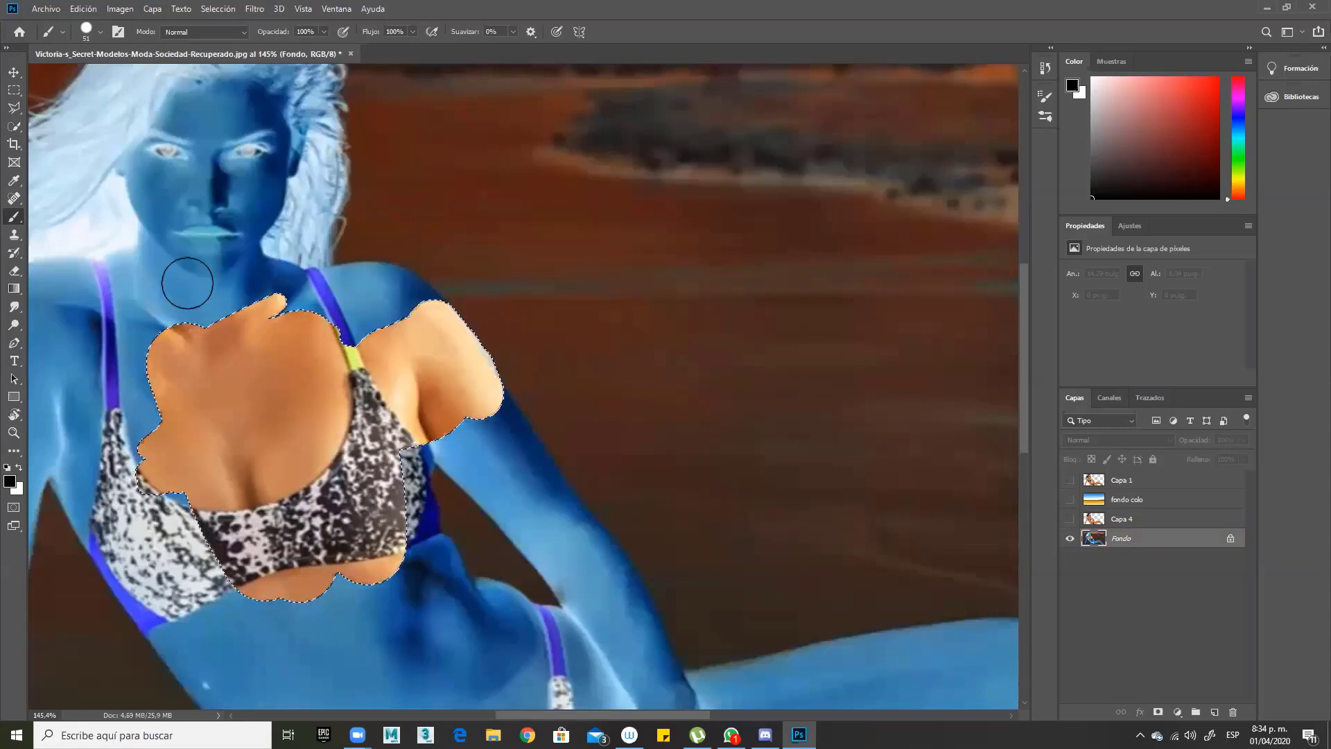
Step: Invert the colours again to restore the normal photo, then bring up the Select menu
click(118, 7)
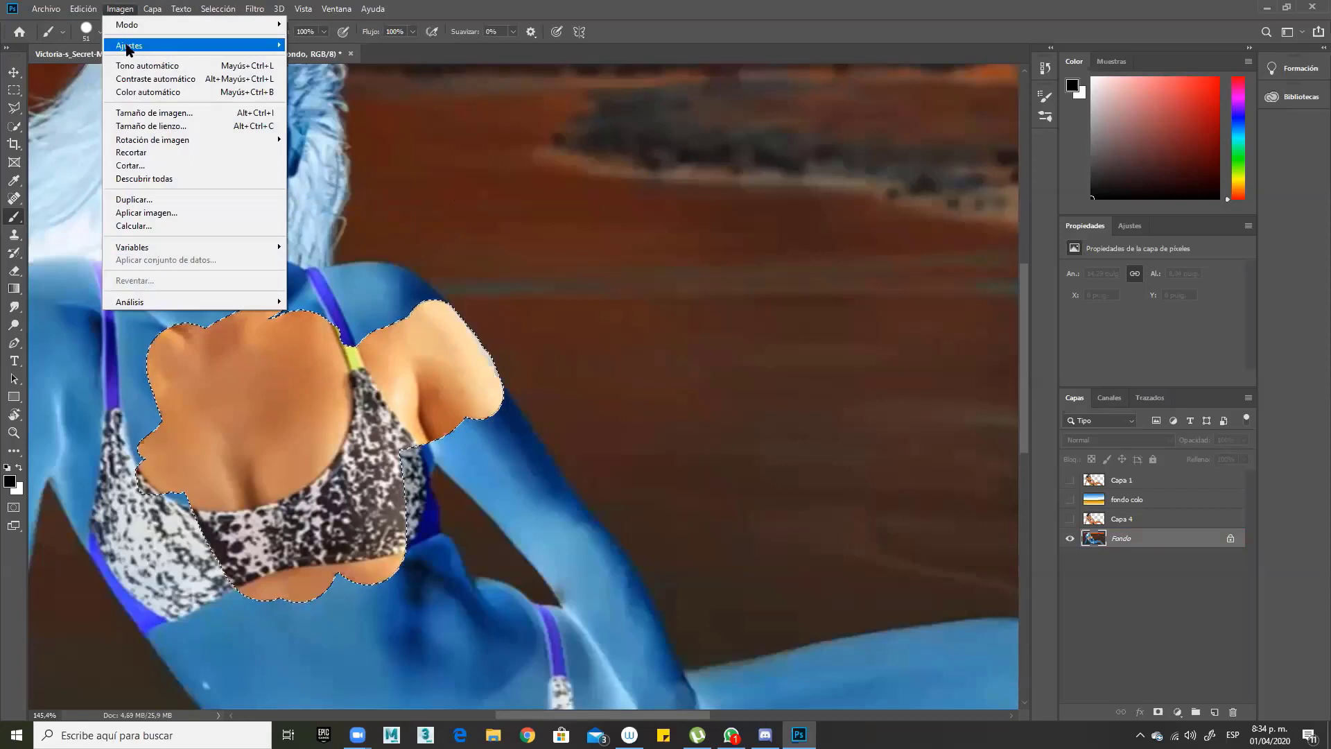
mouse_move(132, 46)
click(418, 206)
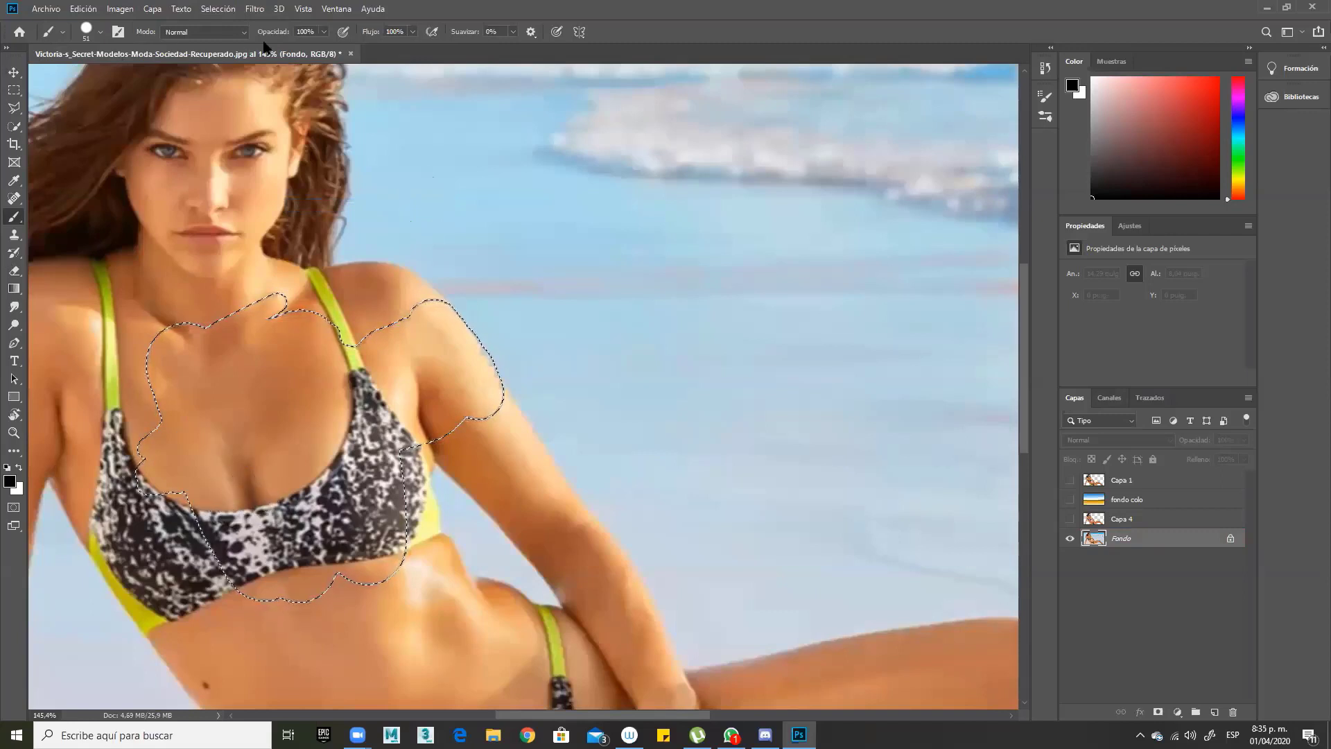
click(220, 10)
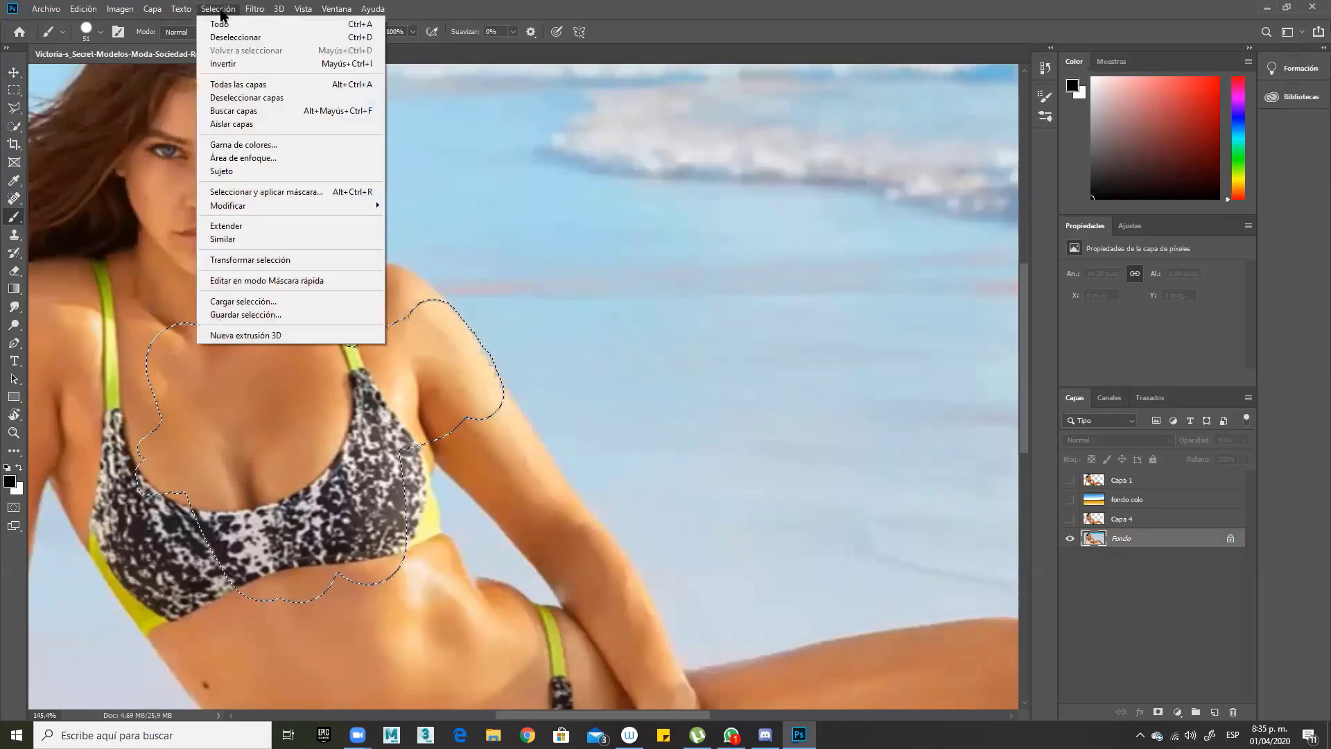
click(228, 61)
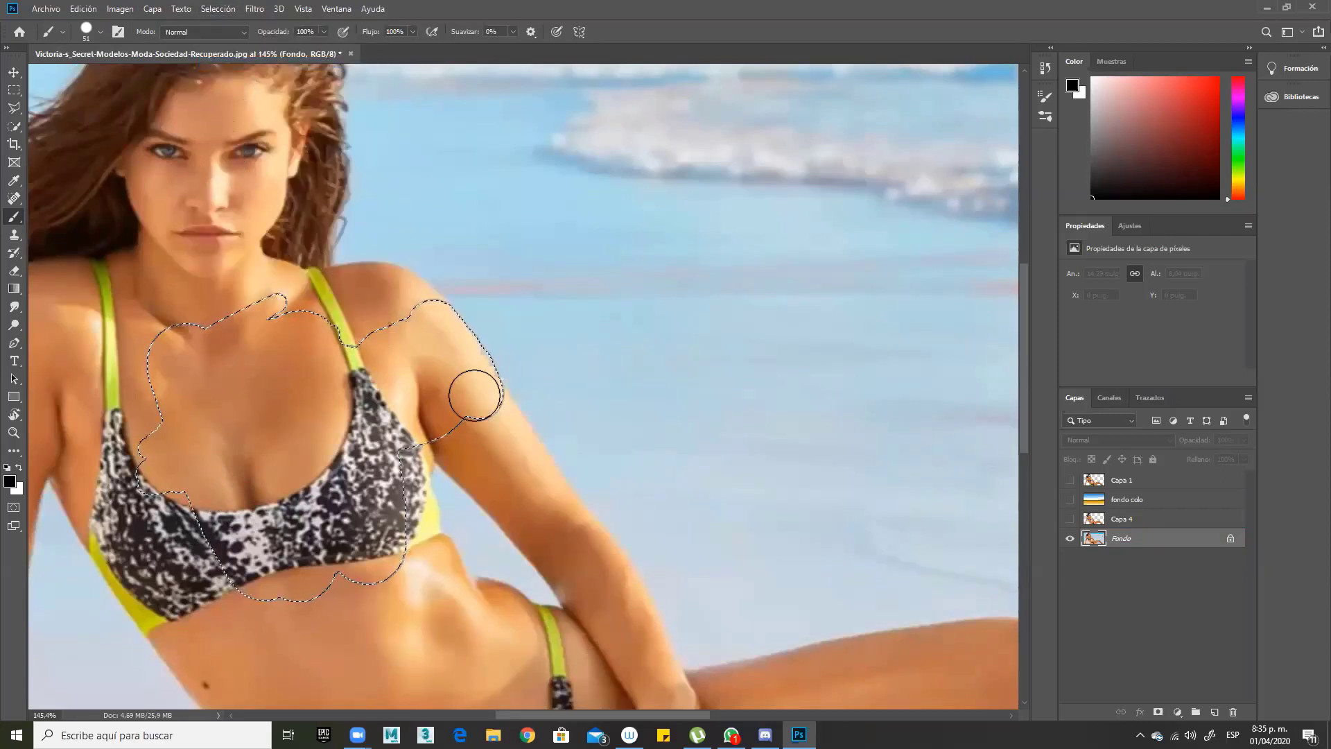
scroll(630, 357, down, 3)
scroll(610, 350, down, 4)
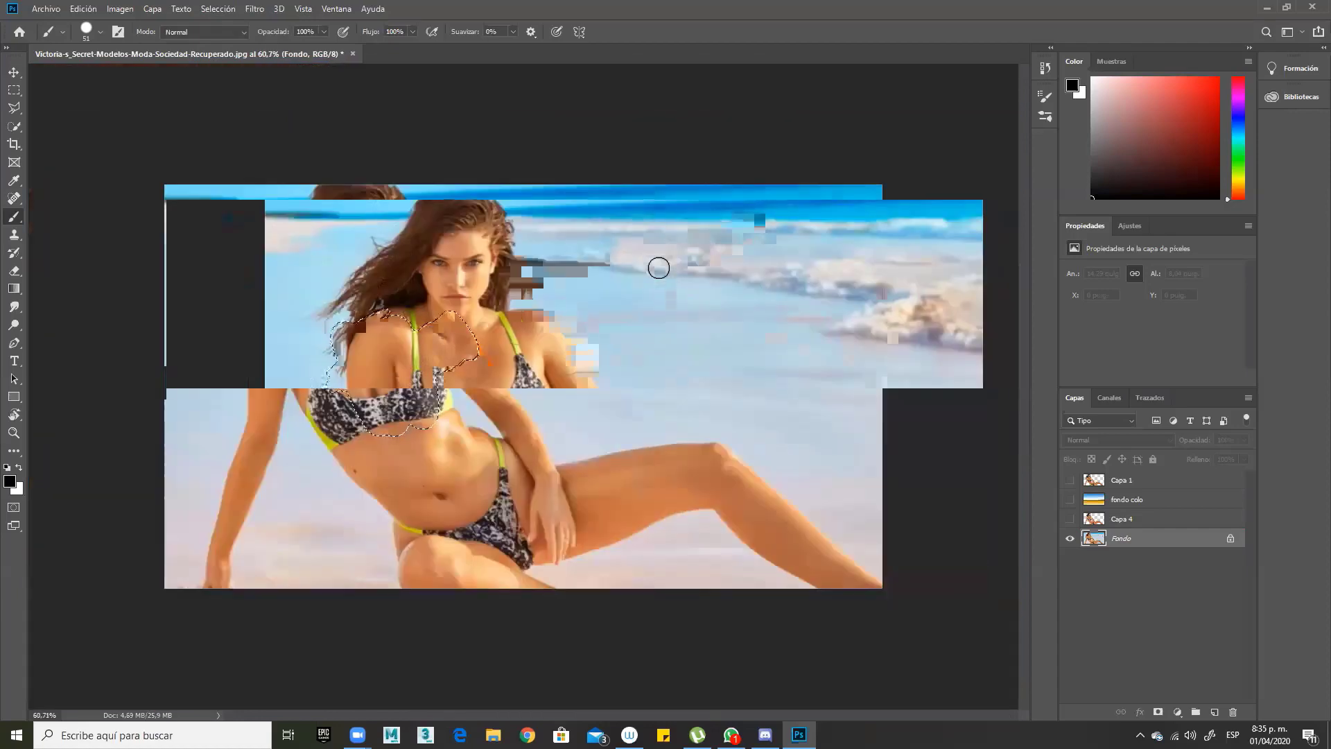
scroll(569, 305, up, 4)
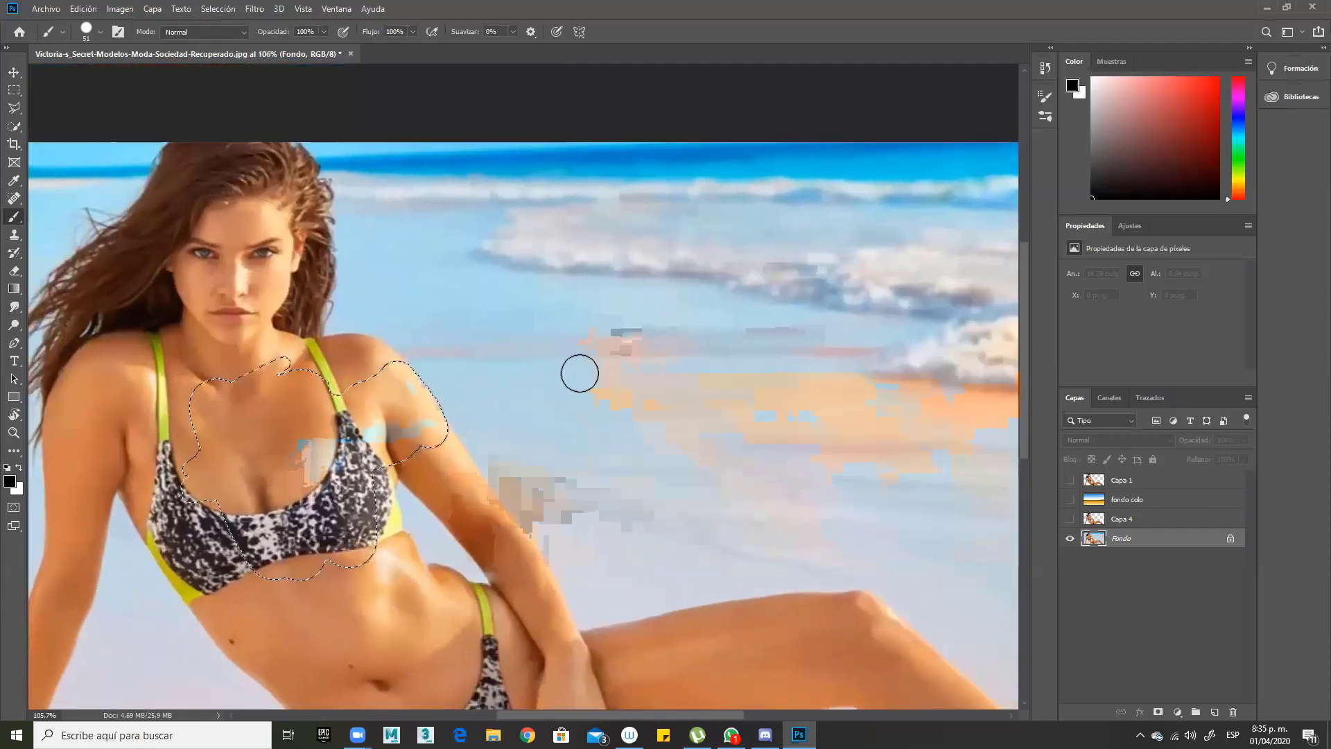
key(shift+BackSpace)
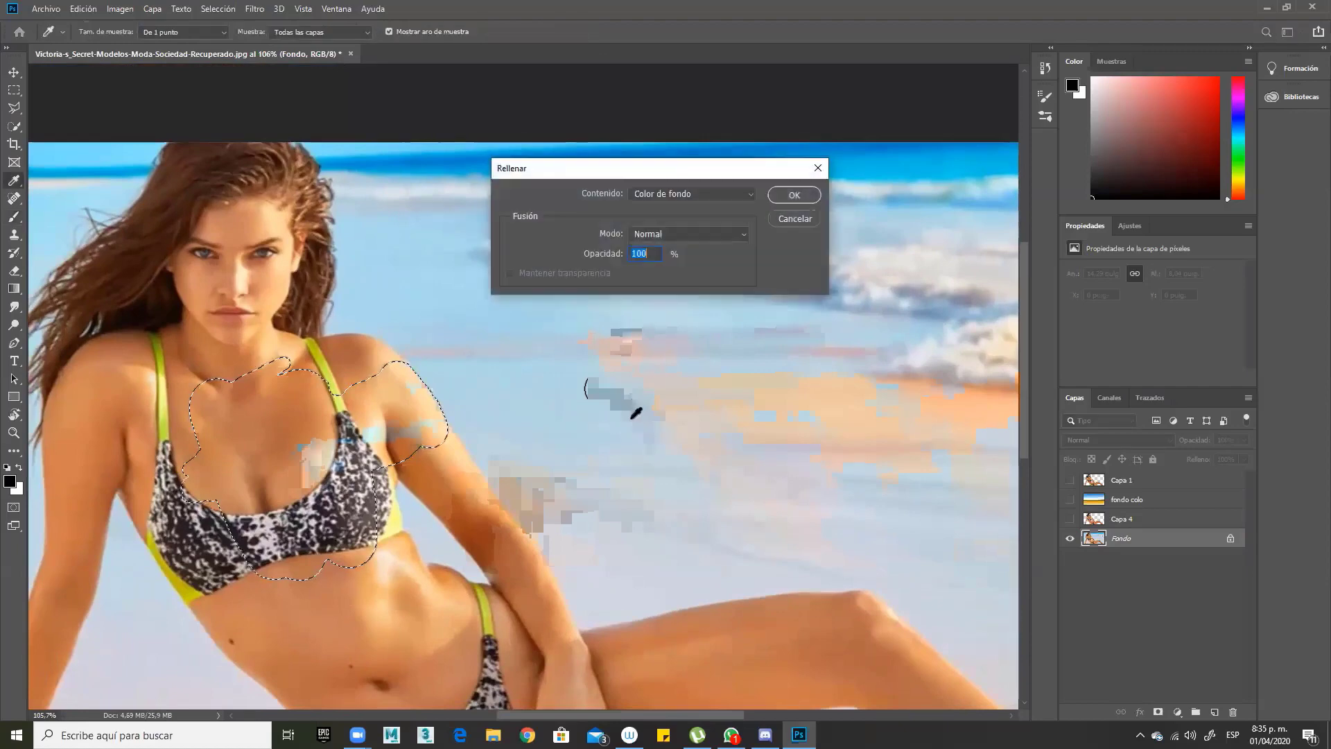
click(795, 197)
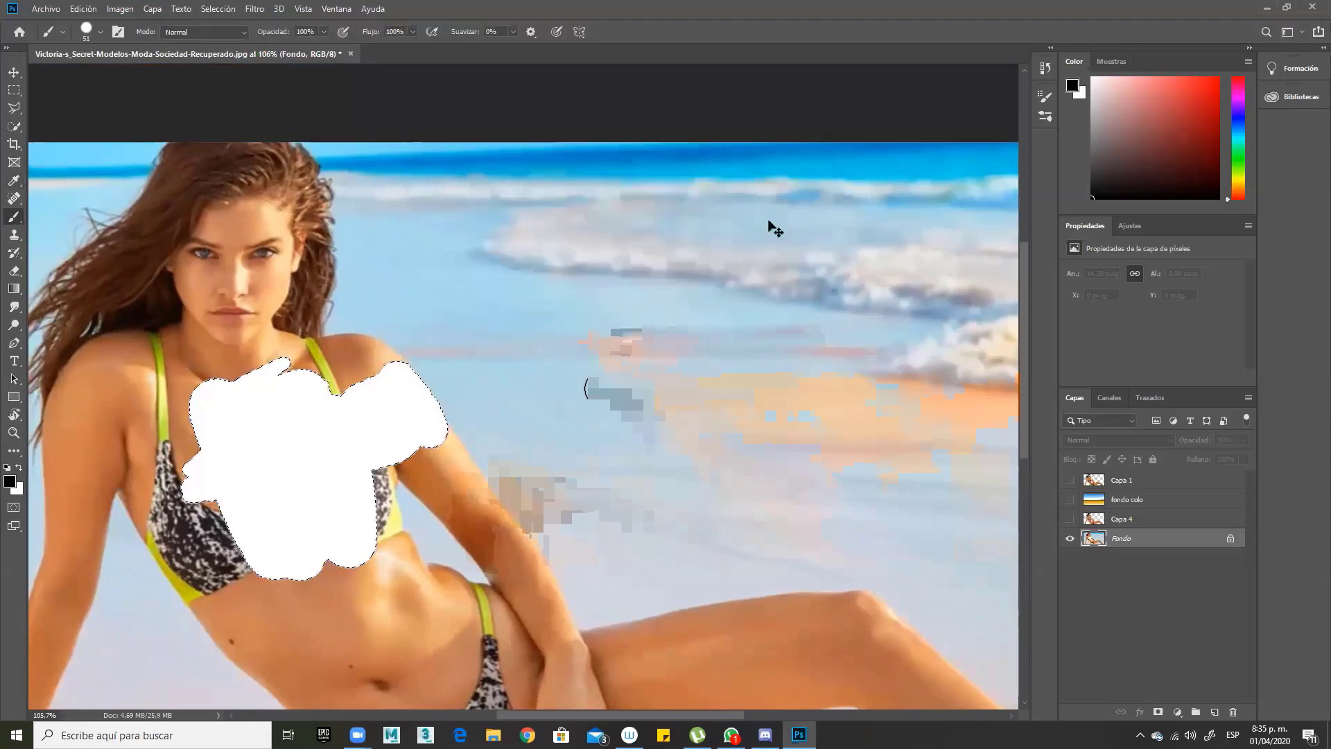
click(220, 9)
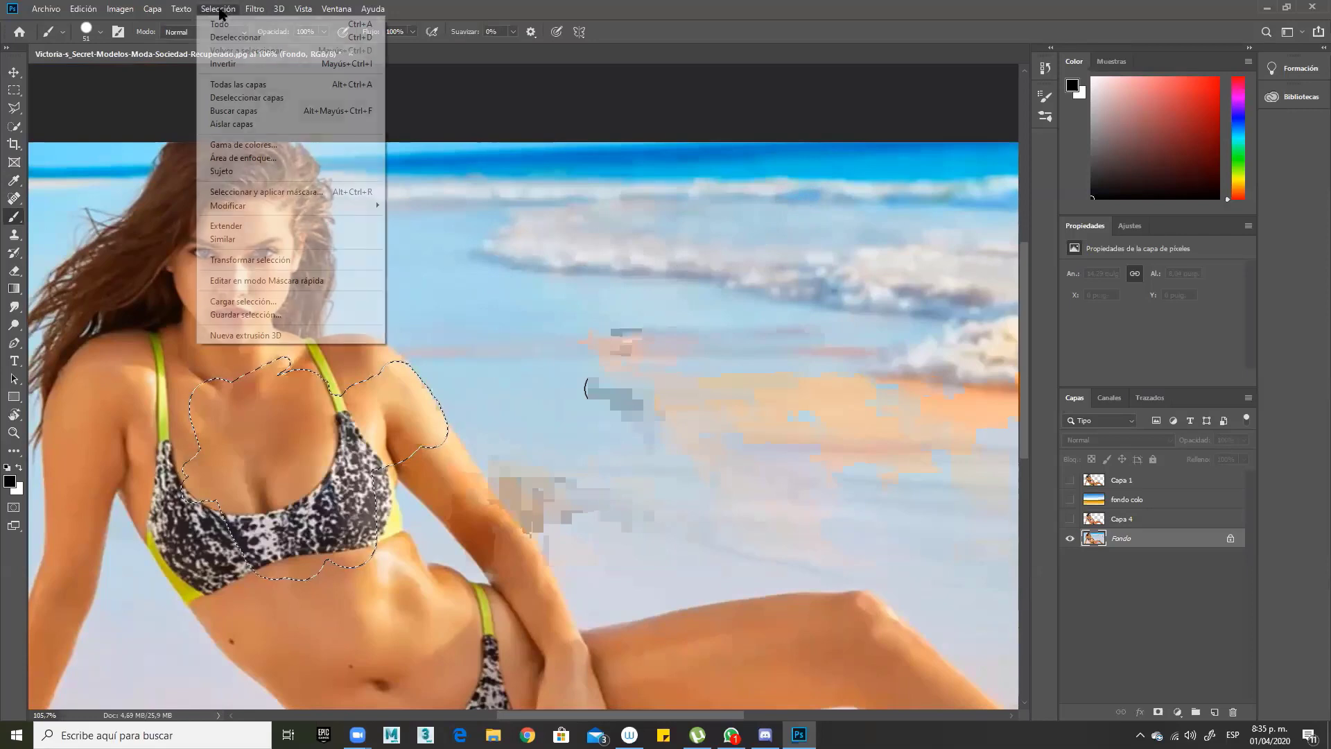
click(239, 63)
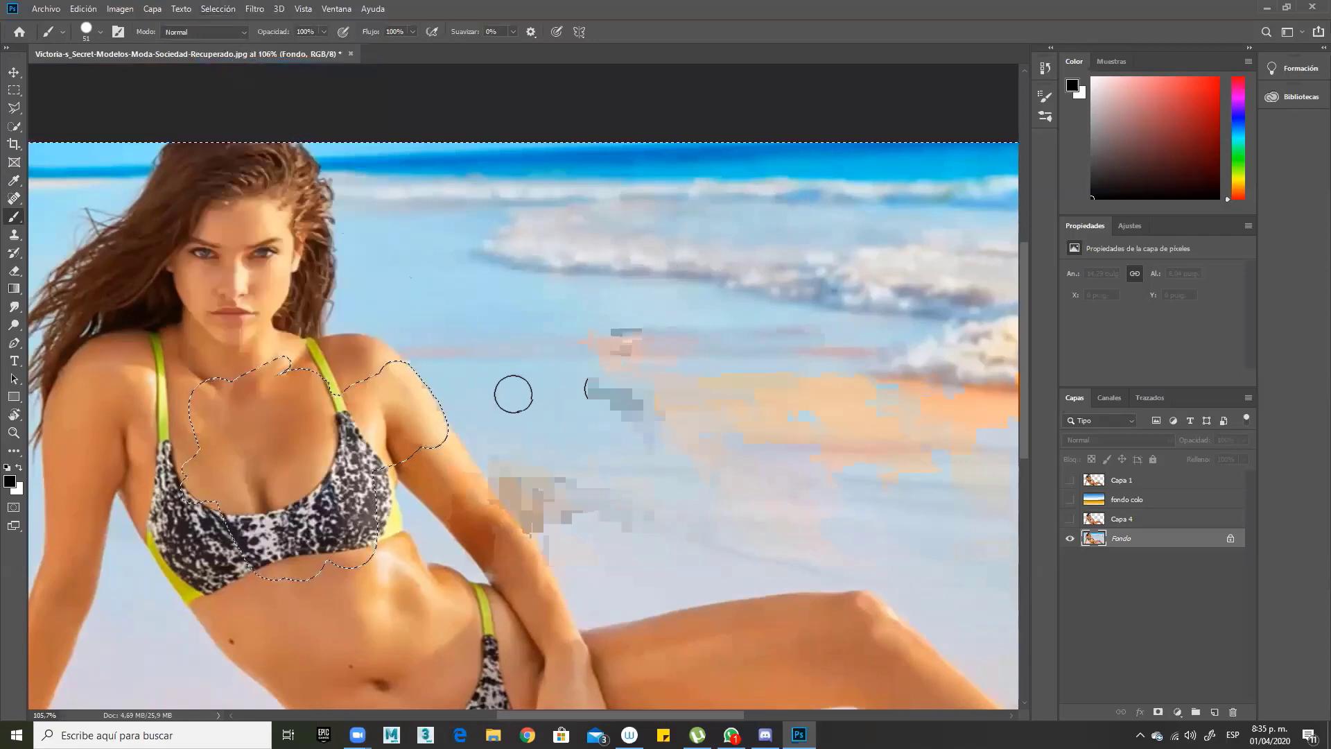
key(Delete)
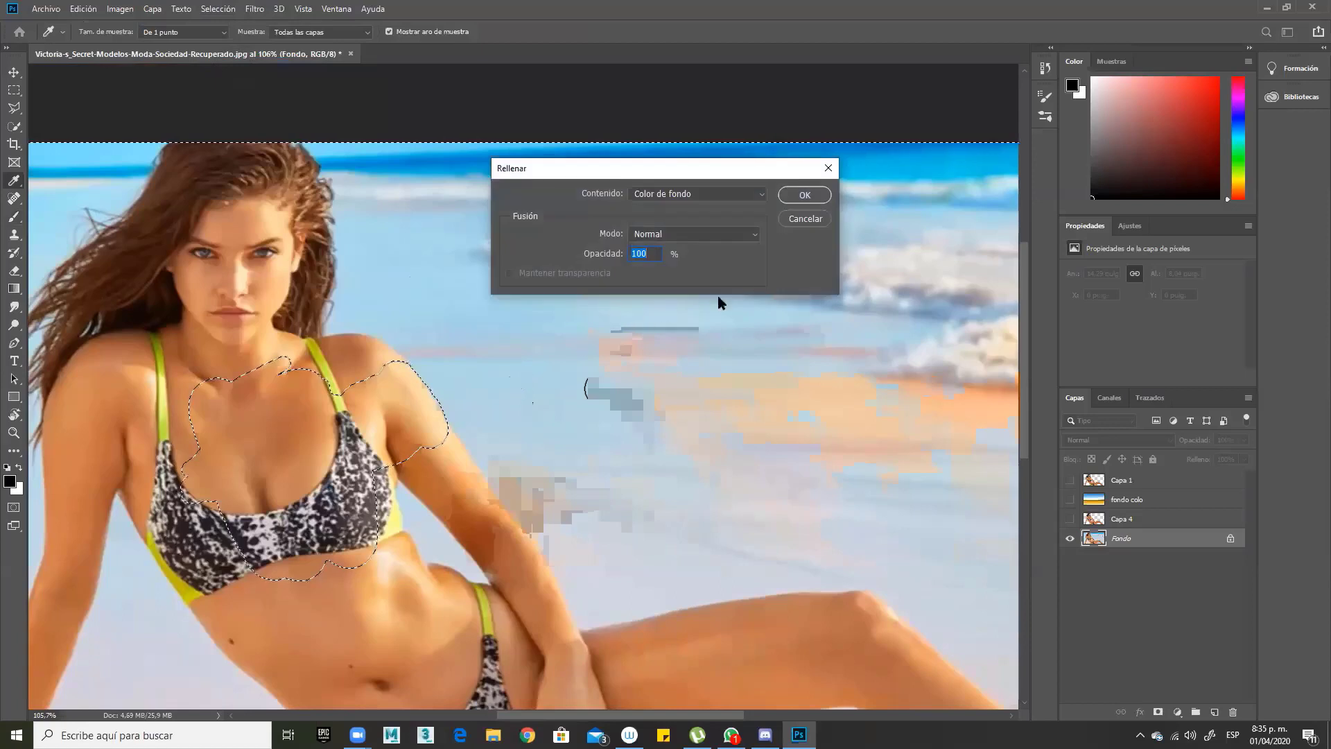
click(804, 196)
key(b)
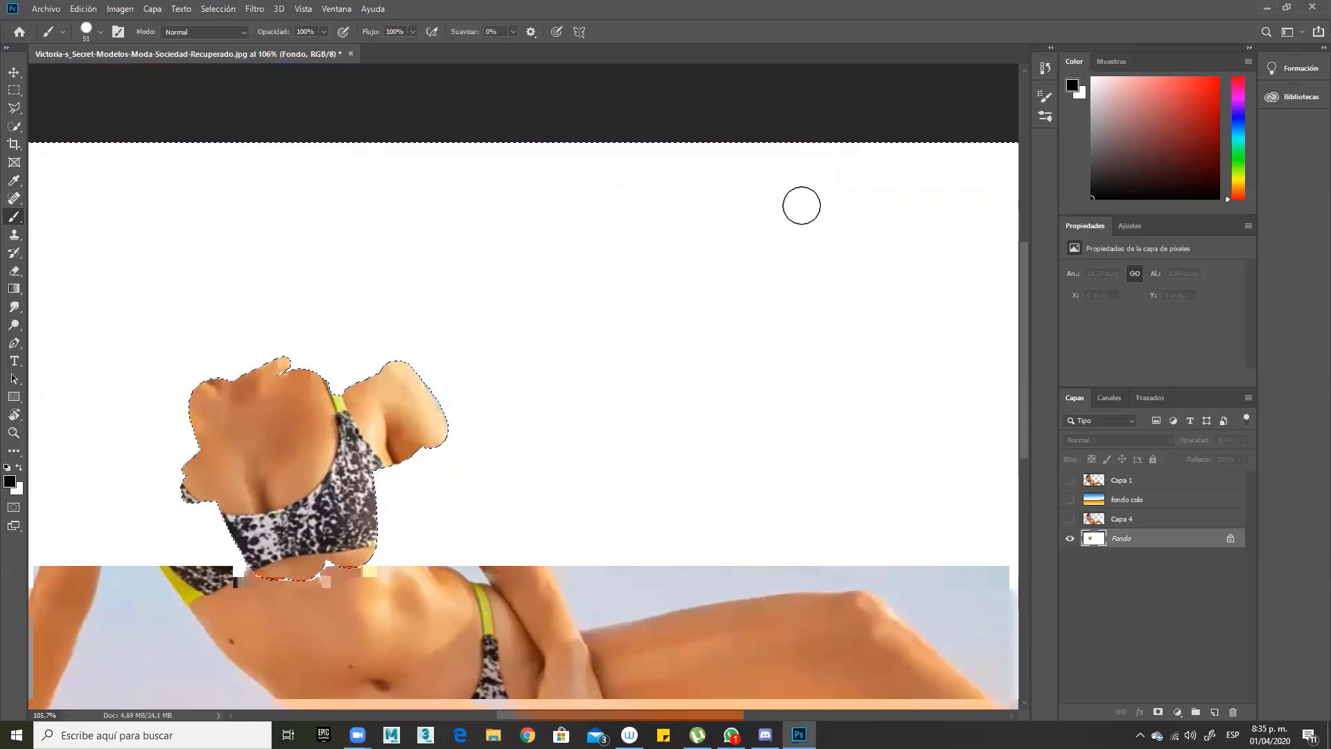
key(ctrl+z)
scroll(548, 380, down, 3)
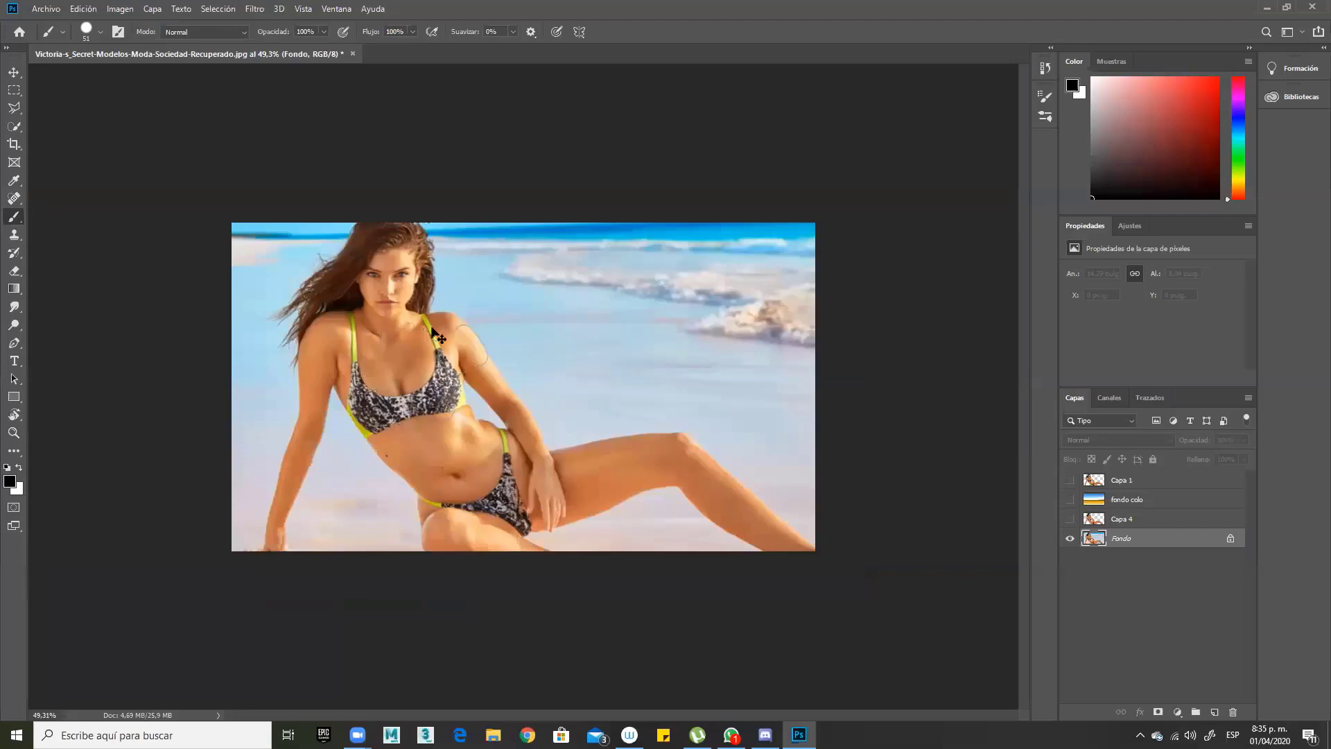
Step: Enter Quick Mask and paint red mask over the upper chest
scroll(432, 329, up, 4)
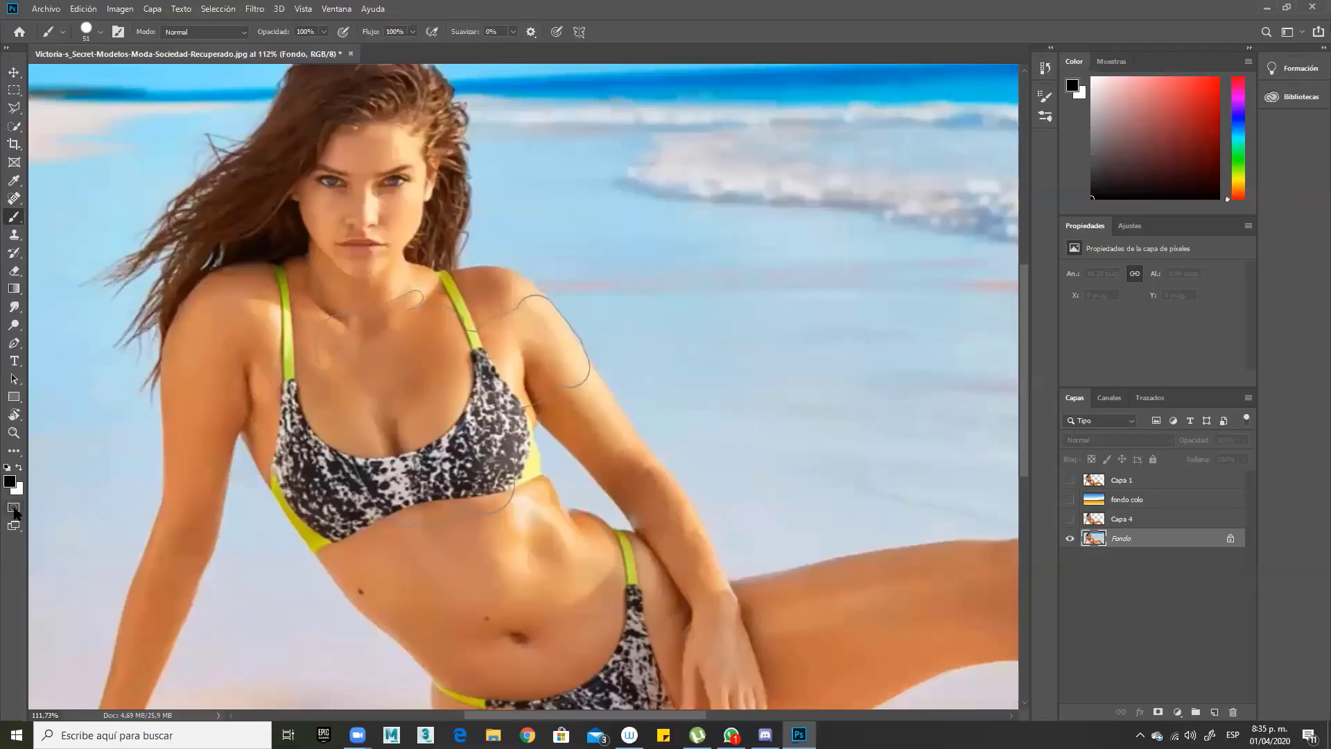
click(14, 508)
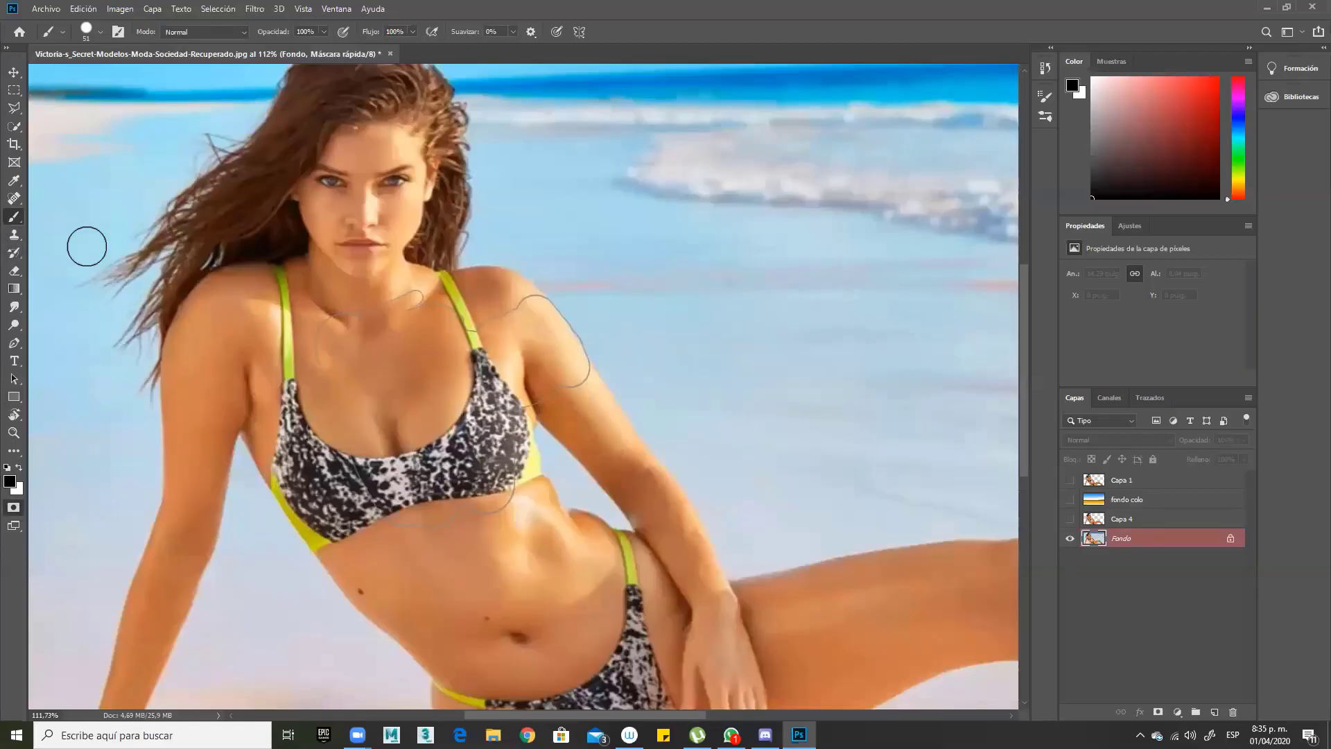
mouse_move(382, 343)
mouse_down()
mouse_move(492, 328)
mouse_move(471, 314)
mouse_move(295, 346)
mouse_up()
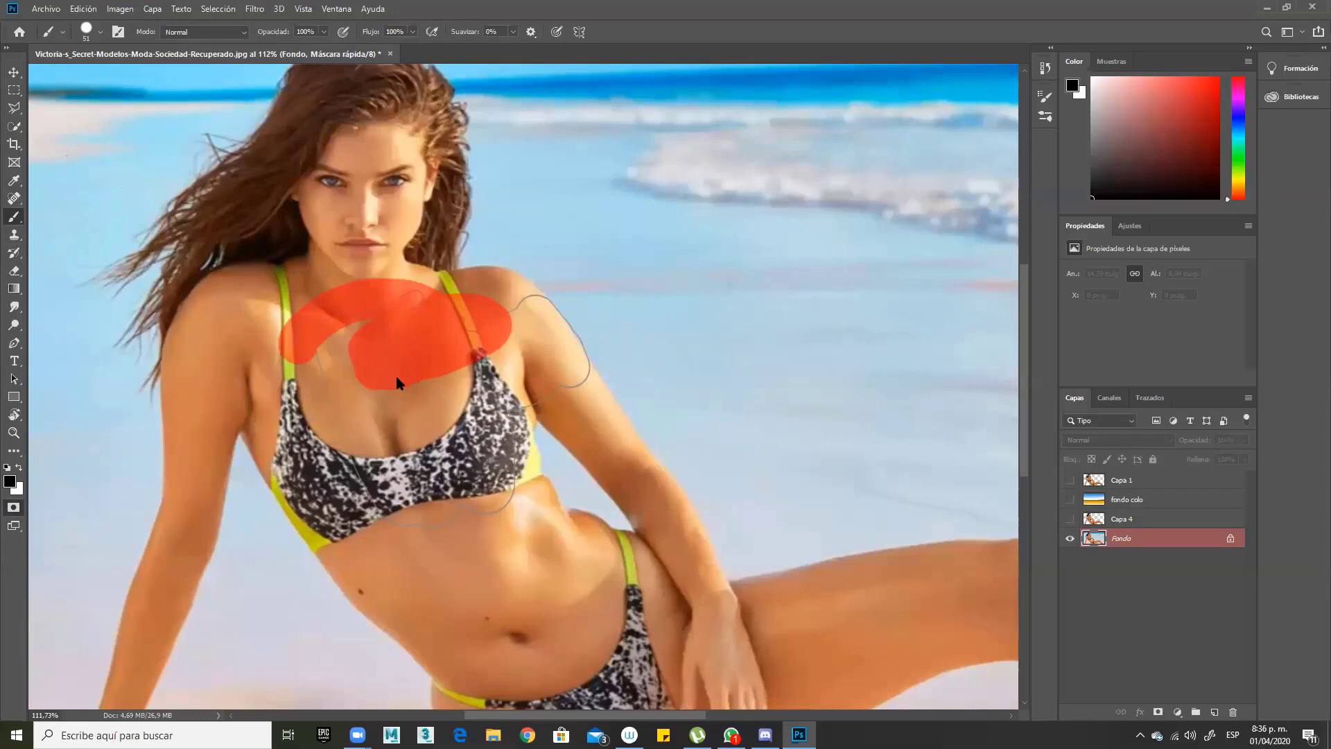
Step: Cancel the Save As dialog, then toggle Quick Mask off and back on to check the mask
key(ctrl+shift+s)
click(951, 594)
key(q)
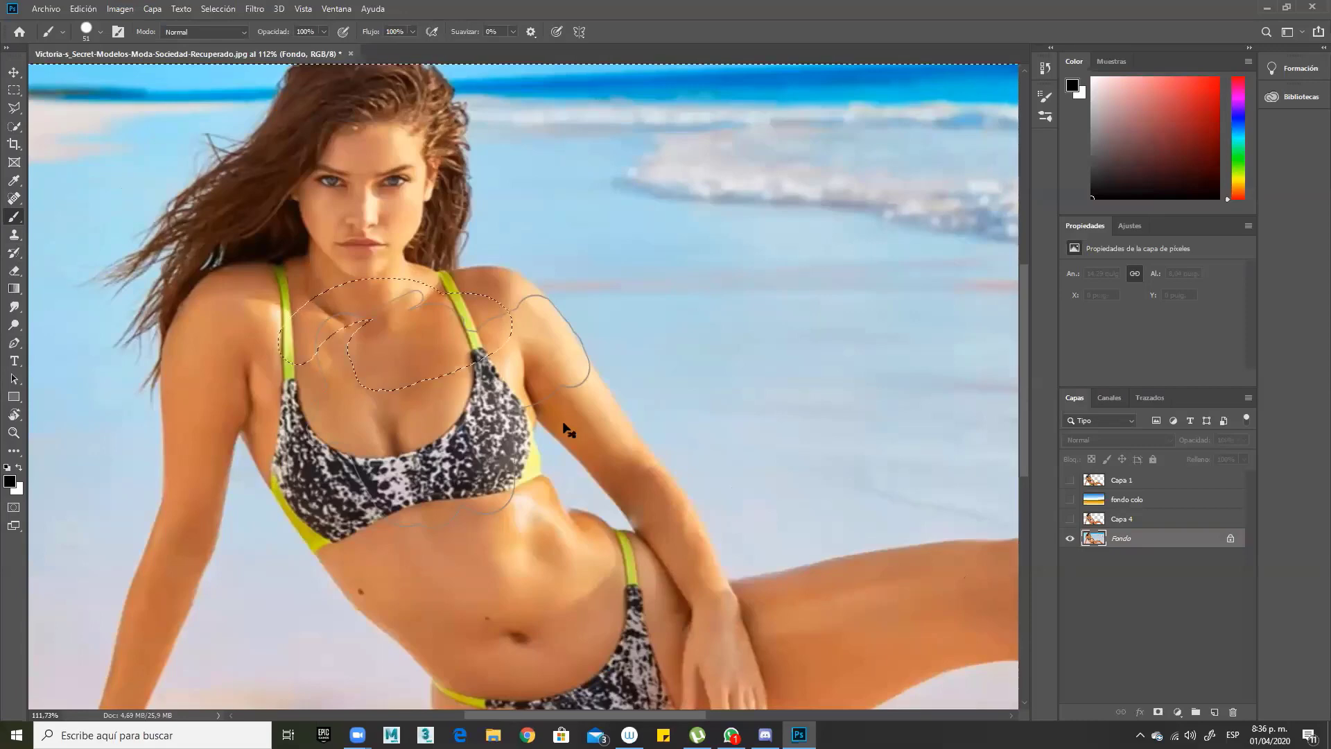
key(q)
Step: Paint more mask near the right shoulder and toggle Quick Mask to check it
drag(585, 312, 595, 340)
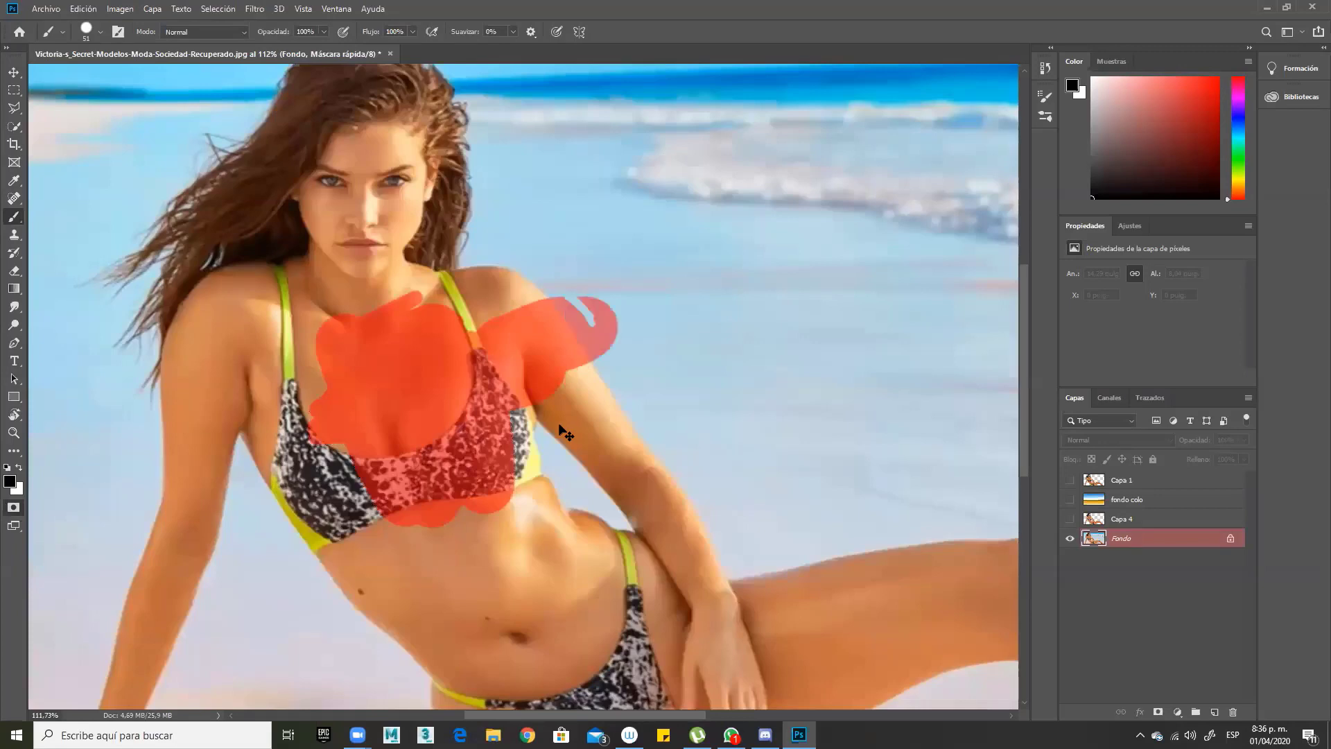
key(q)
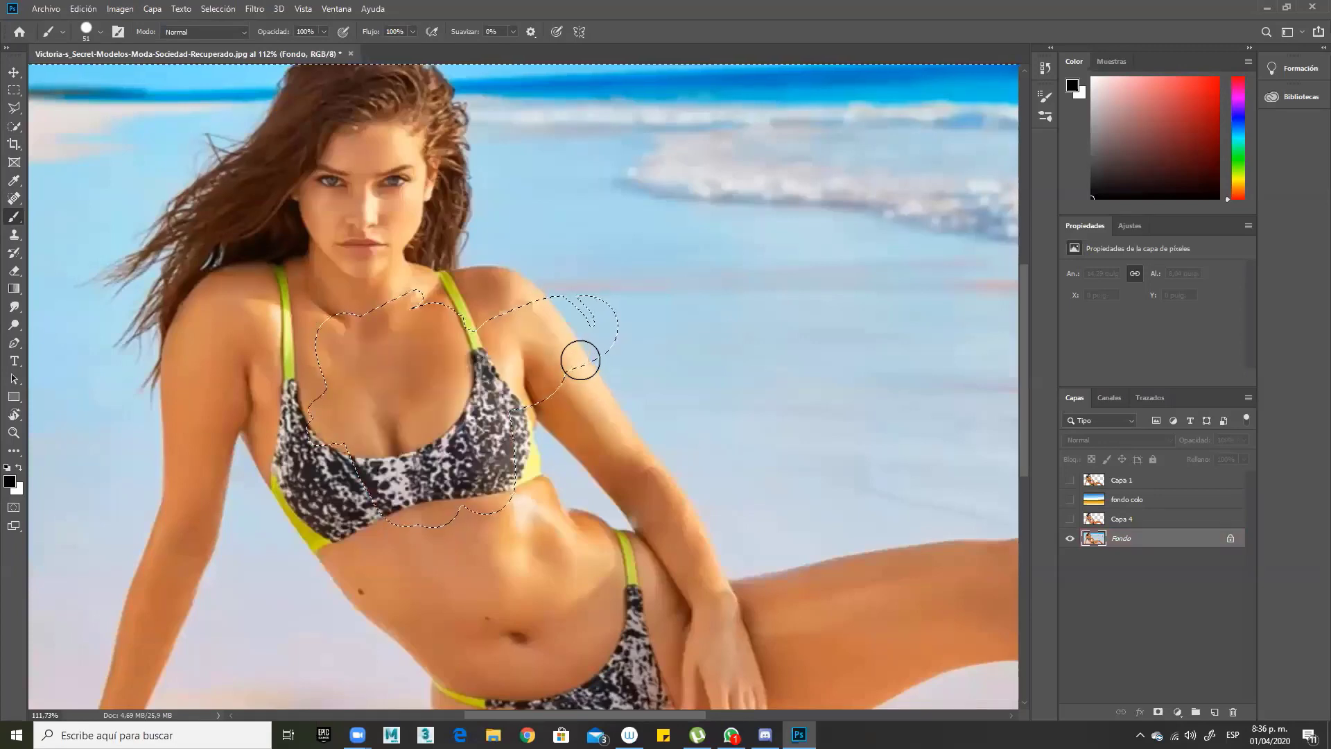
key(q)
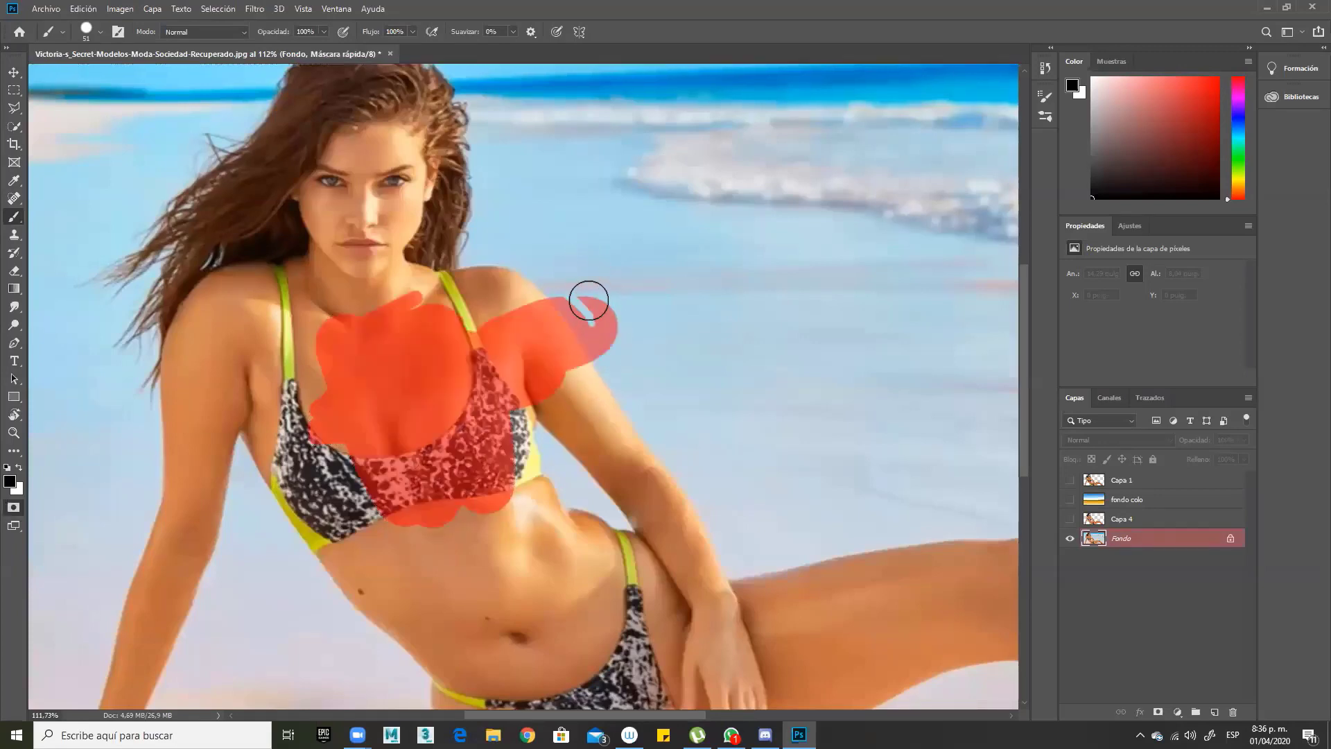
Step: Erase mask overspill at the shoulder and along the arm, then brush a dab to patch the arm's edge
key(e)
mouse_move(582, 300)
mouse_down()
mouse_move(564, 294)
mouse_move(603, 351)
mouse_move(570, 306)
mouse_move(597, 345)
mouse_move(612, 309)
mouse_move(603, 330)
mouse_up()
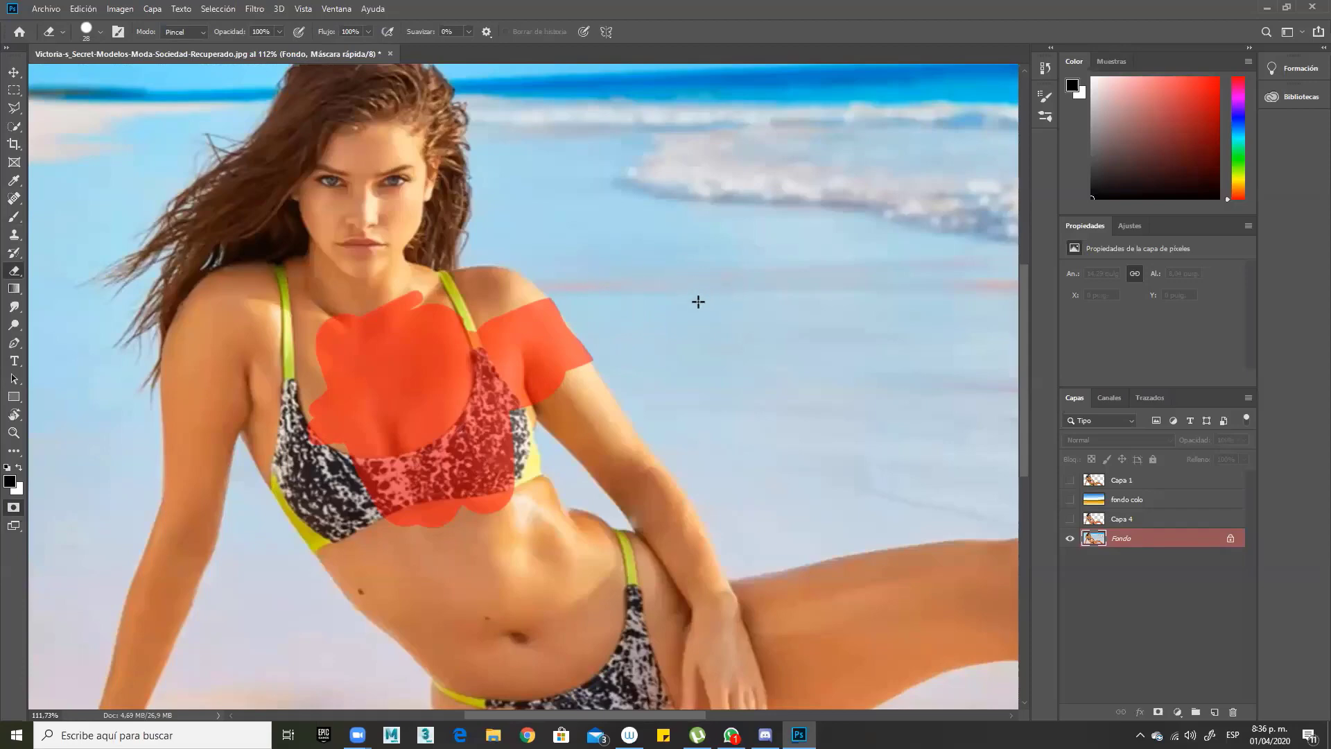
scroll(538, 336, up, 5)
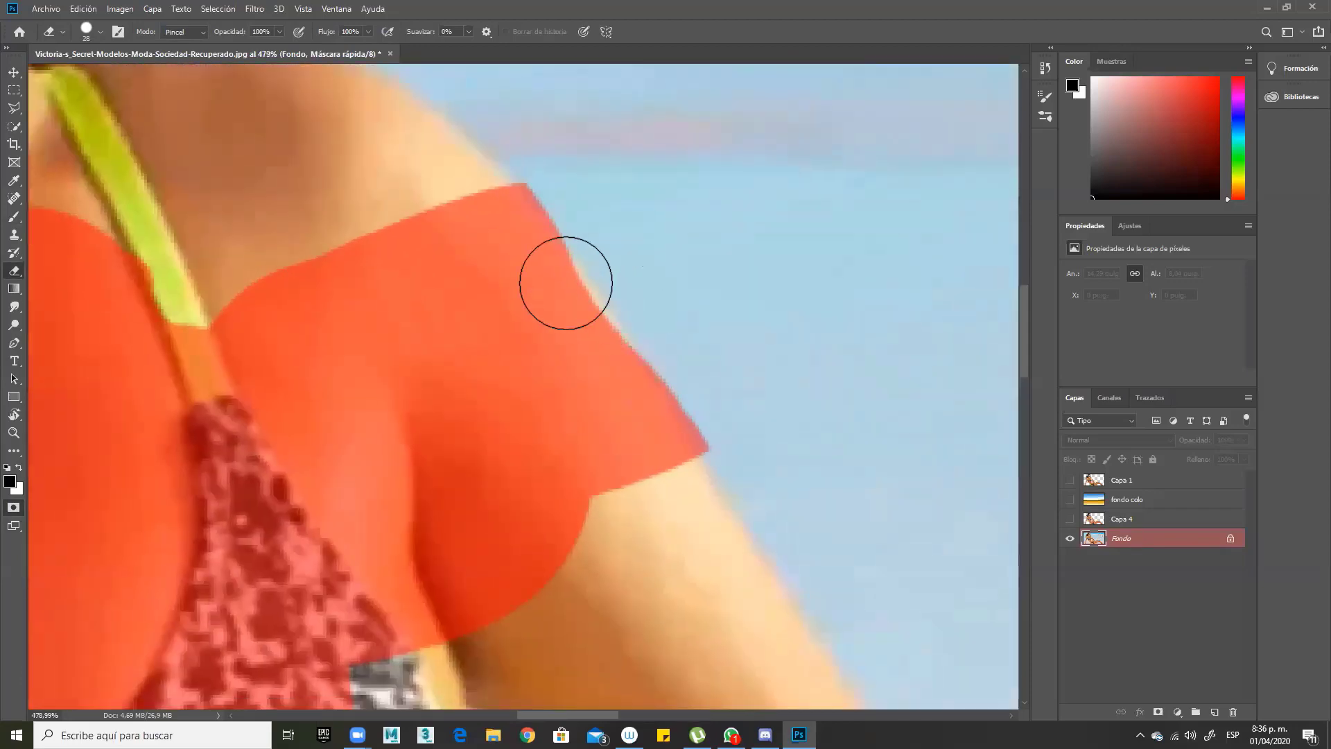
drag(534, 283, 572, 339)
mouse_move(584, 352)
mouse_down()
mouse_move(654, 465)
mouse_move(656, 413)
mouse_up()
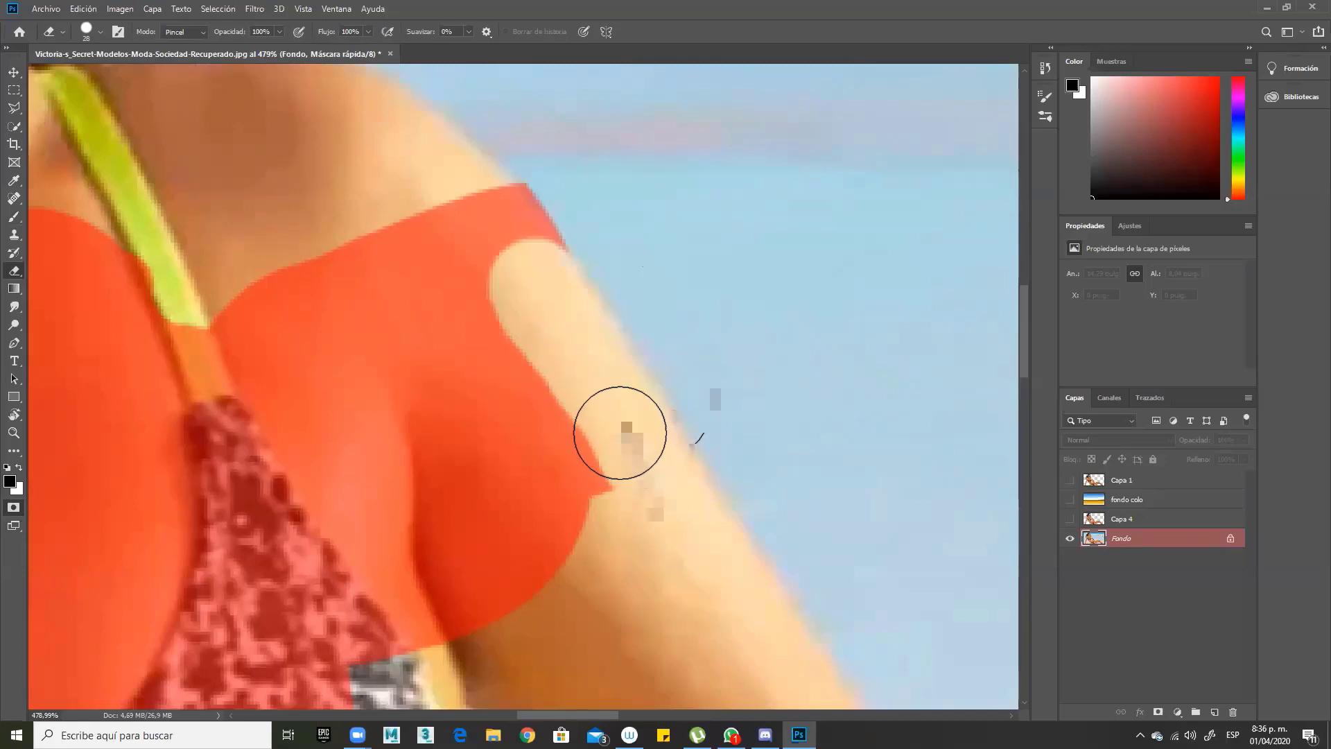
key(b)
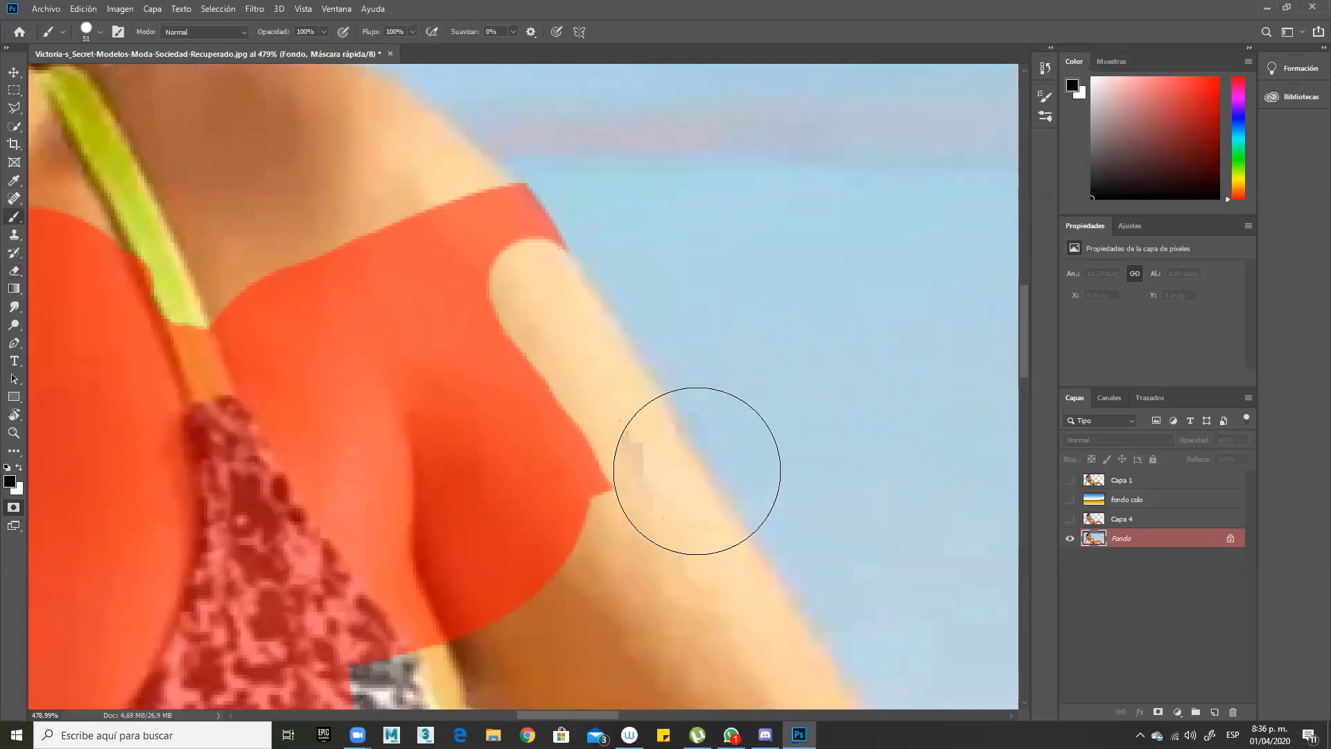
click(697, 469)
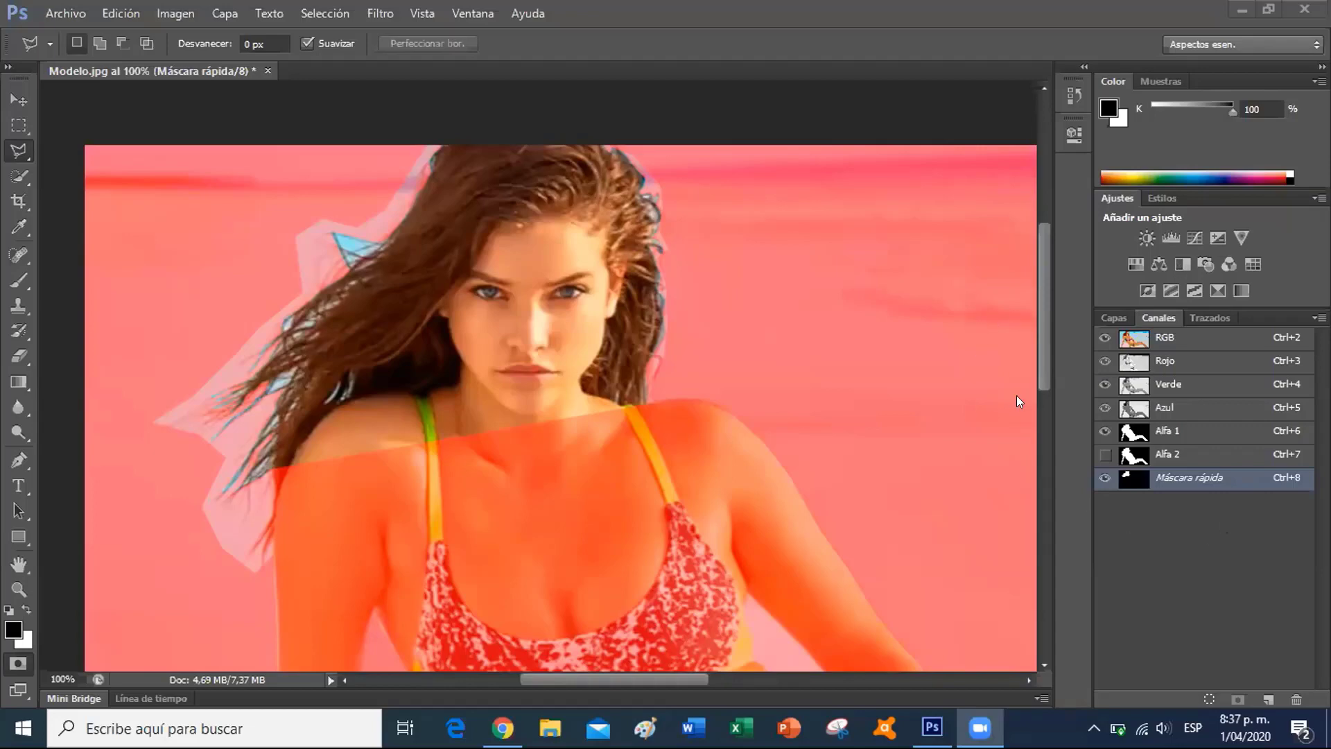
Step: Switch to the Capas tab to show the layer list with only the Fondo layer
click(1110, 316)
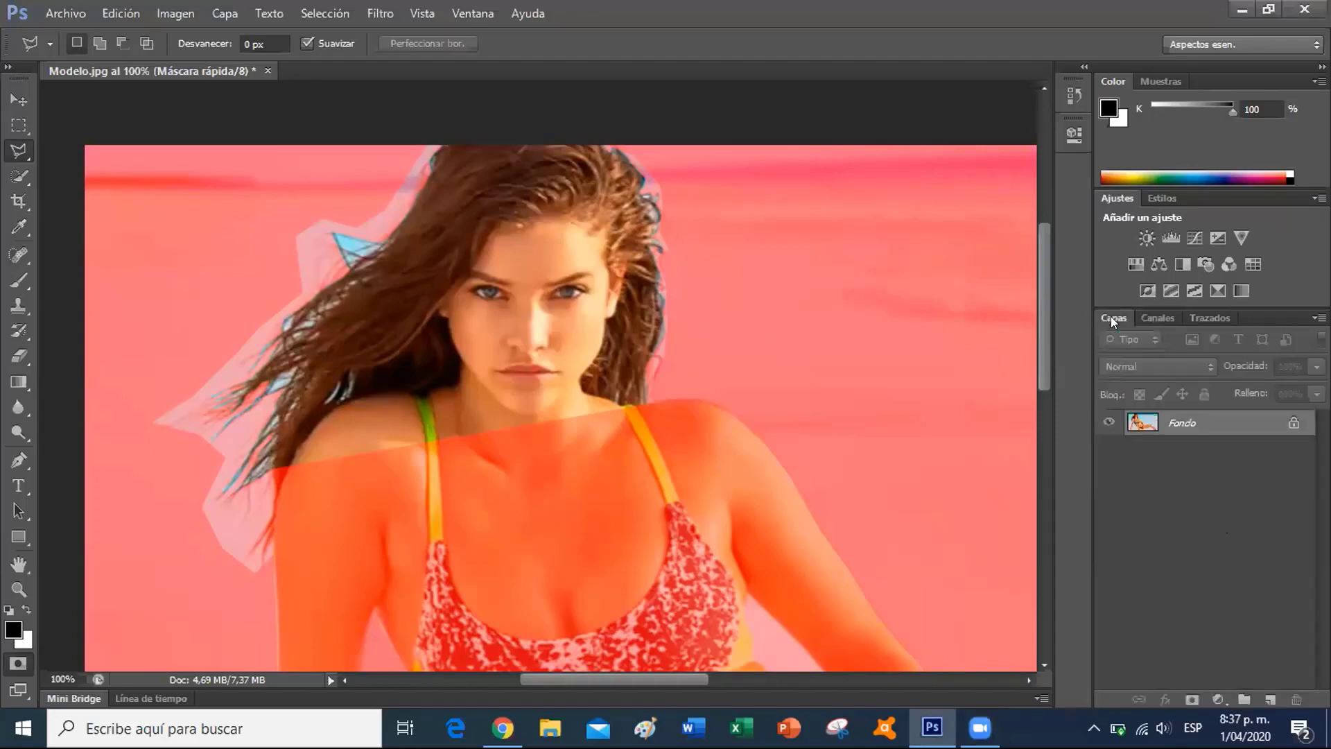